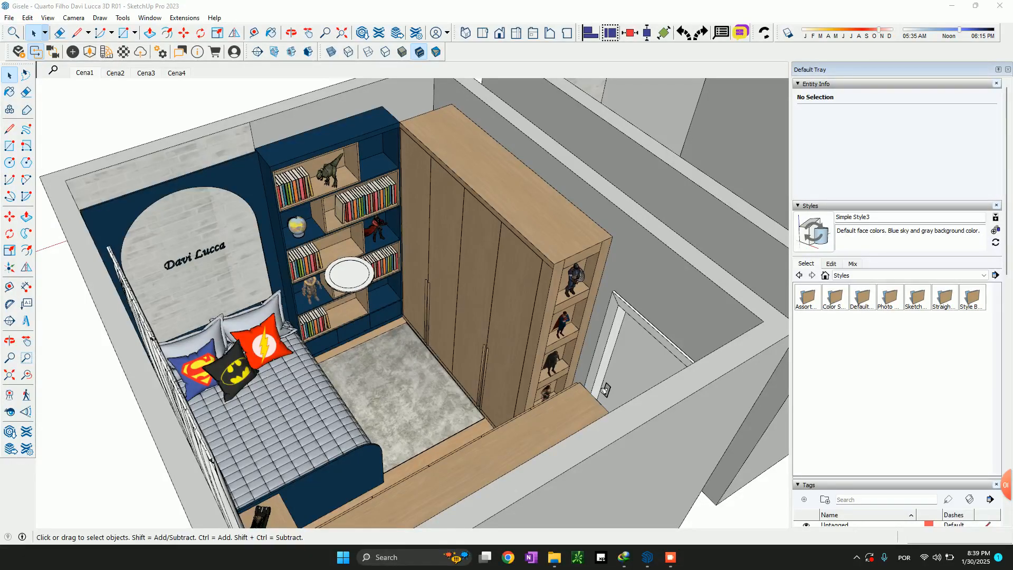
Examine the furnished children's bedroom from several angles, covering the bed, bookcase, wardrobe and its end shelves
middle_drag(412, 316, 490, 335)
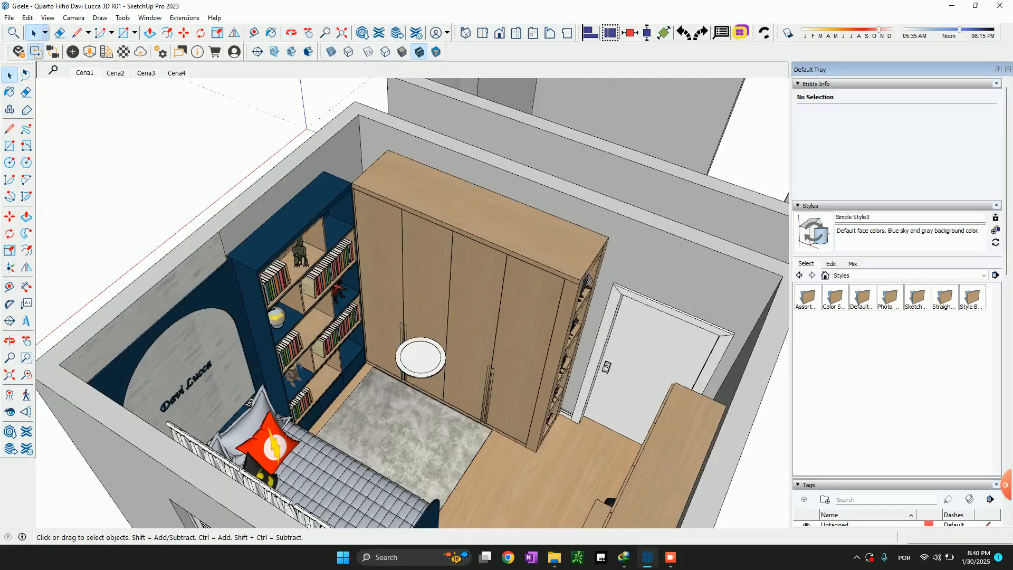
middle_drag(475, 327, 401, 317)
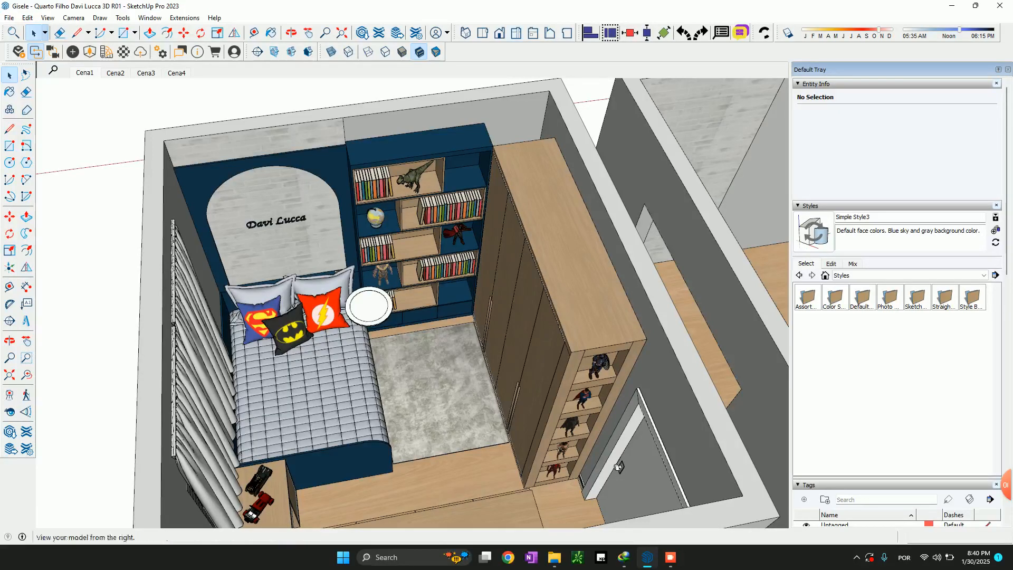
middle_drag(618, 467, 605, 343)
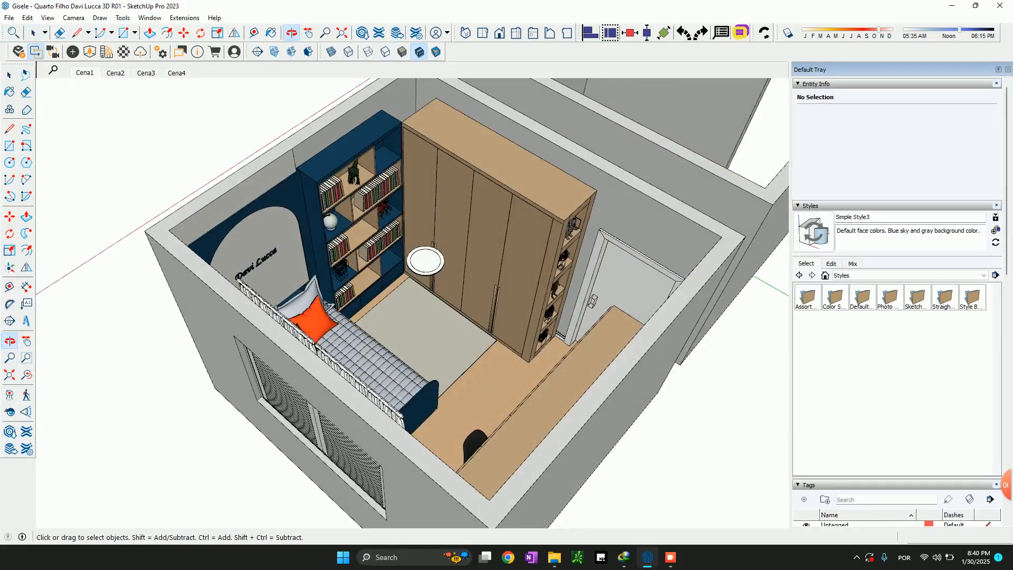
mouse_move(303, 288)
middle_down()
mouse_move(568, 283)
mouse_move(501, 280)
mouse_move(301, 306)
middle_up()
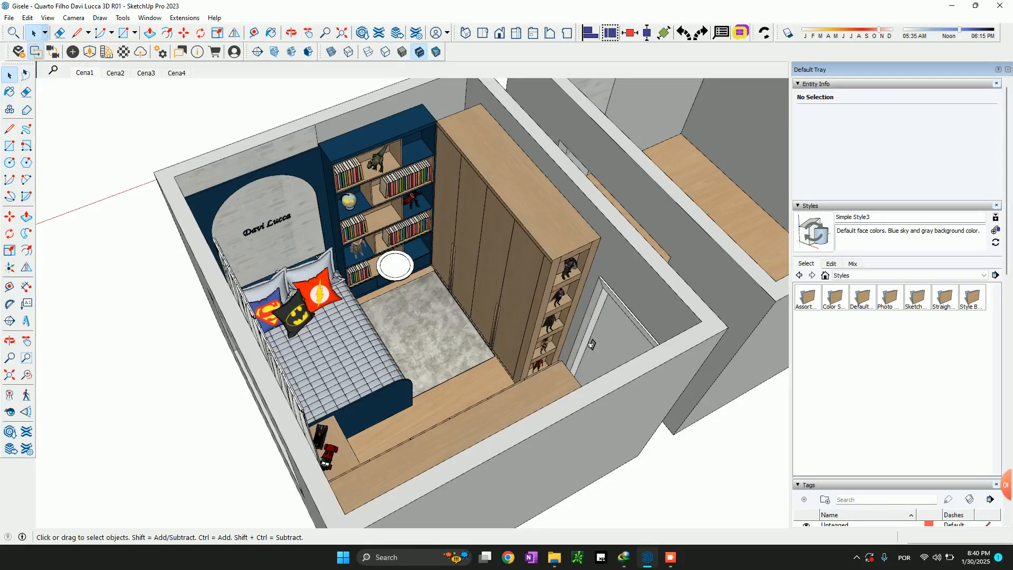
scroll(344, 341, up, 3)
middle_drag(344, 340, 253, 338)
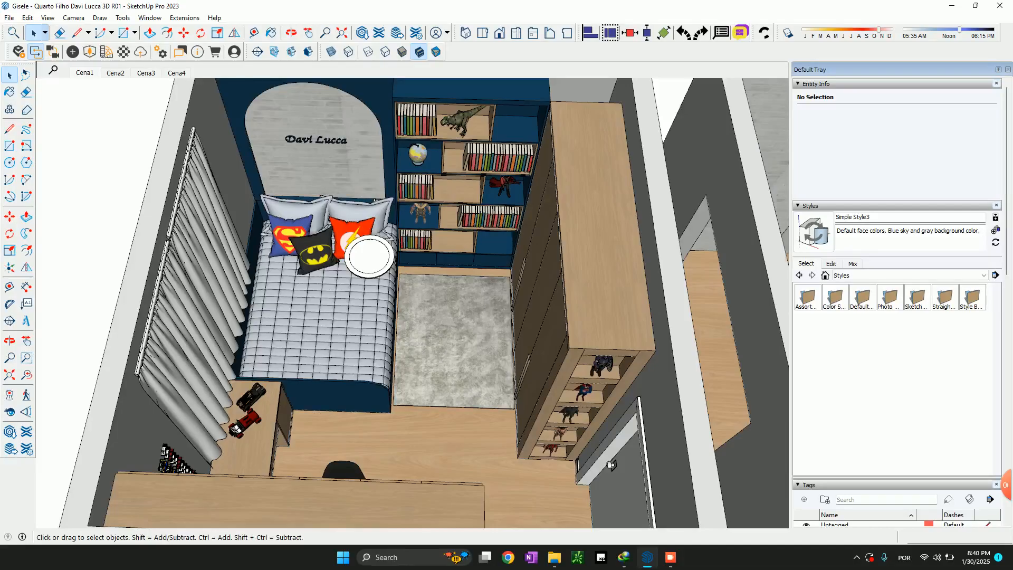
scroll(312, 311, down, 3)
middle_drag(312, 311, 427, 311)
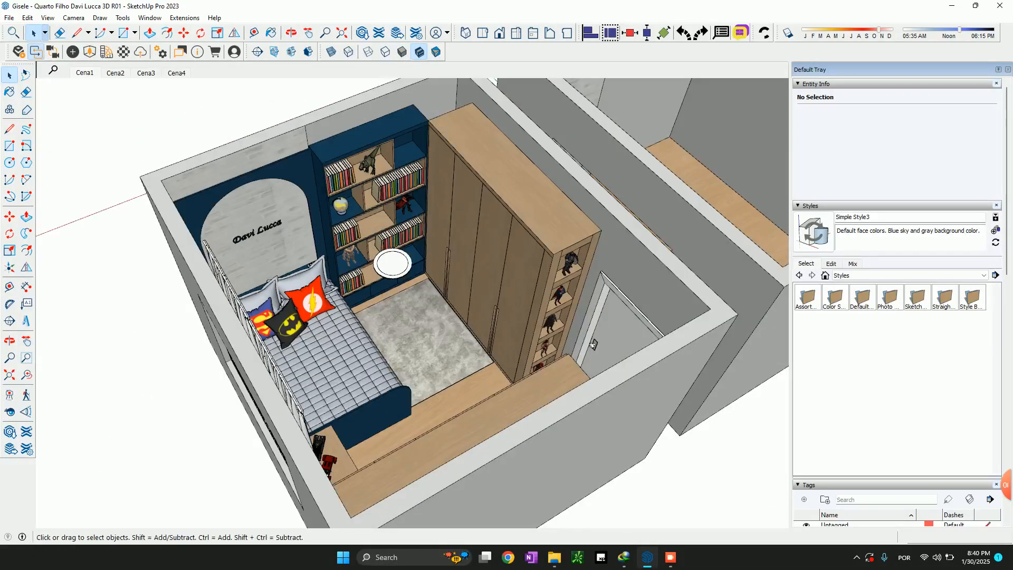
middle_drag(354, 285, 422, 277)
middle_drag(415, 238, 423, 290)
scroll(423, 291, up, 1)
scroll(462, 195, up, 2)
middle_drag(417, 226, 506, 312)
middle_drag(736, 414, 668, 334)
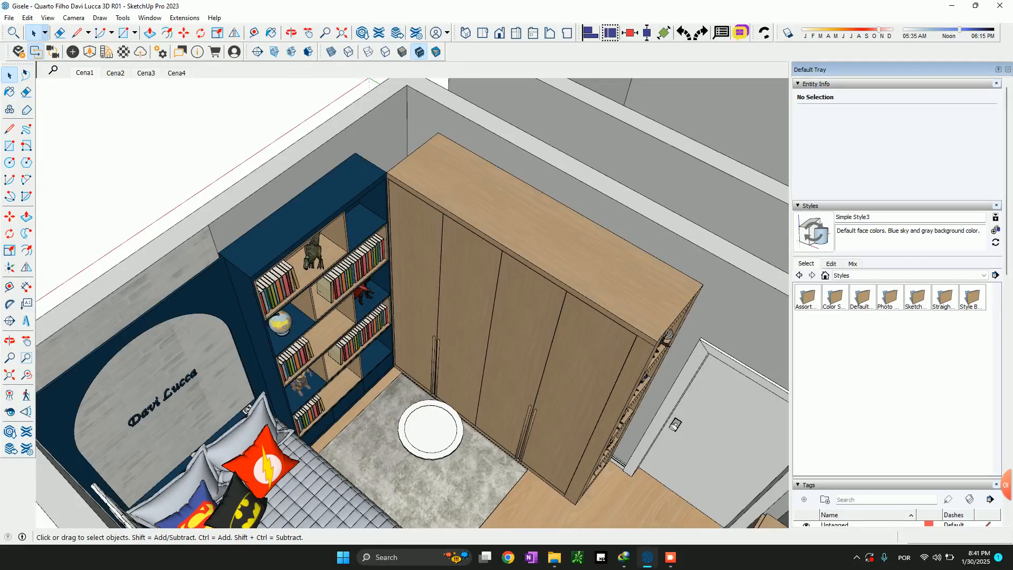
scroll(349, 191, down, 3)
shift+middle_drag(350, 191, 290, 234)
scroll(482, 240, down, 2)
middle_drag(482, 248, 378, 253)
Open the hellomob module library and browse the wardrobe modules to the "Armários - Estruturas" category
click(591, 370)
shift+middle_drag(591, 364, 536, 314)
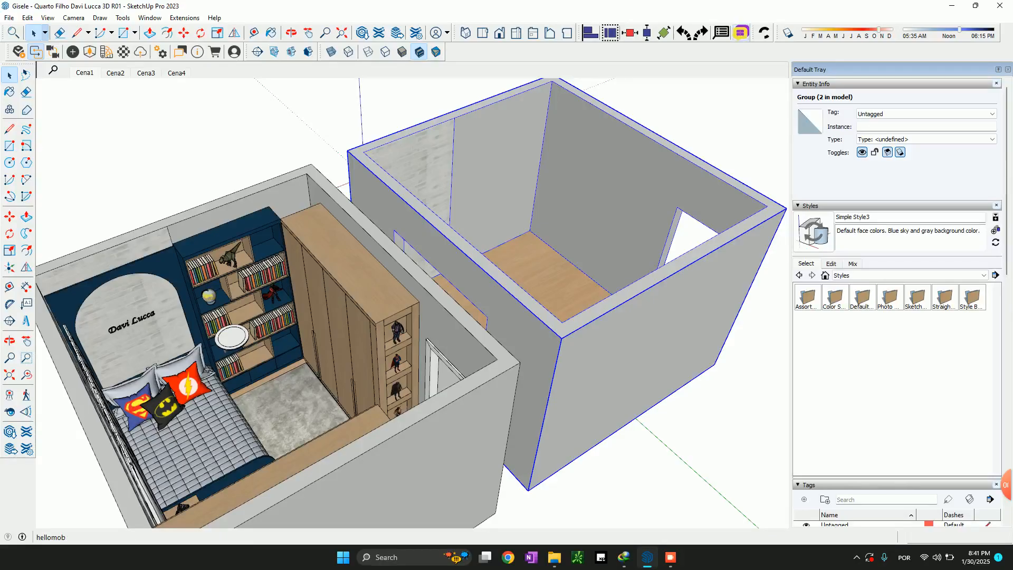
click(741, 32)
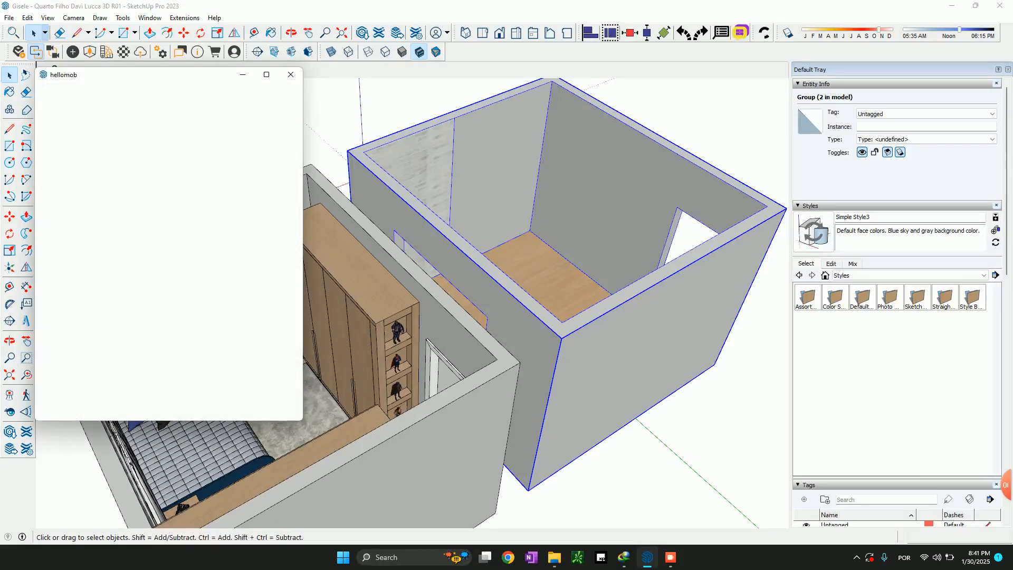
middle_drag(517, 338, 558, 309)
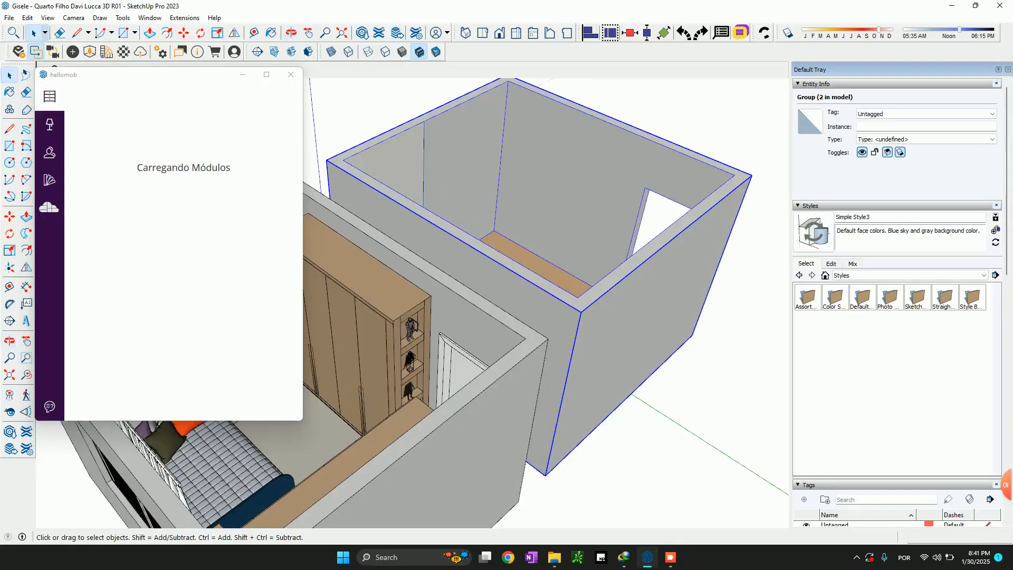
shift+middle_drag(464, 327, 589, 311)
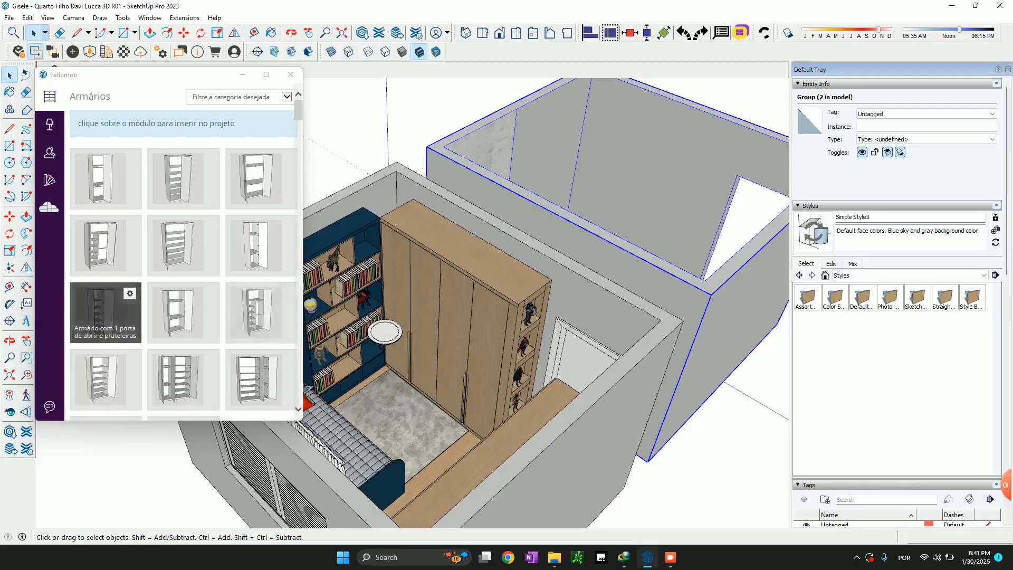
scroll(629, 241, down, 3)
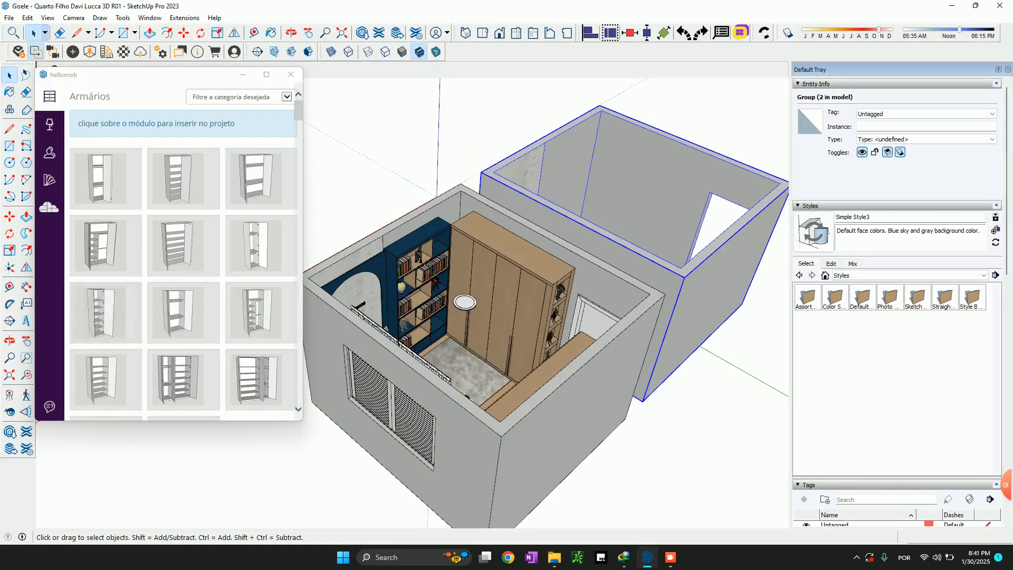
scroll(132, 317, down, 1)
scroll(105, 317, down, 1)
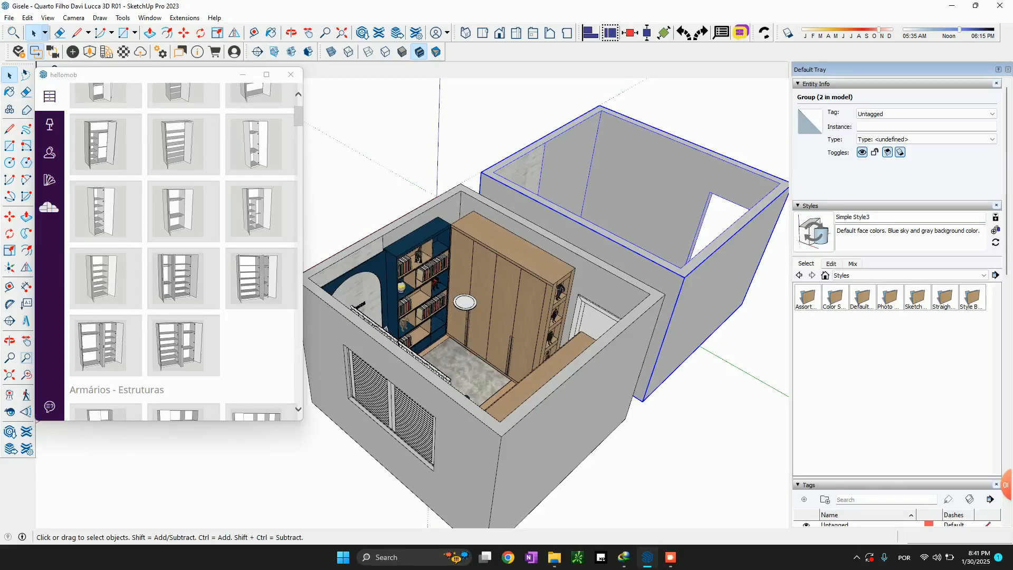
scroll(433, 236, up, 5)
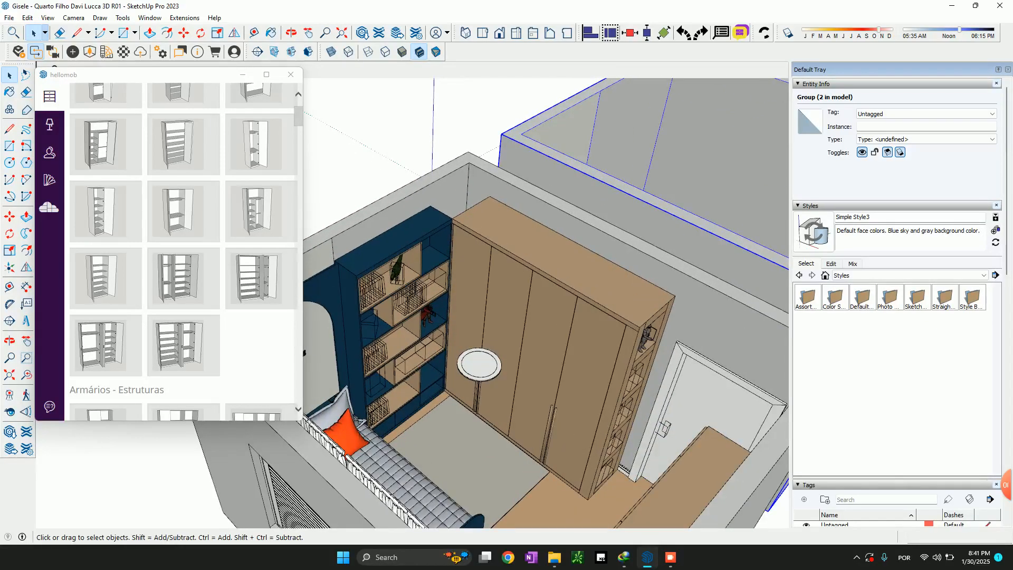
scroll(184, 327, down, 4)
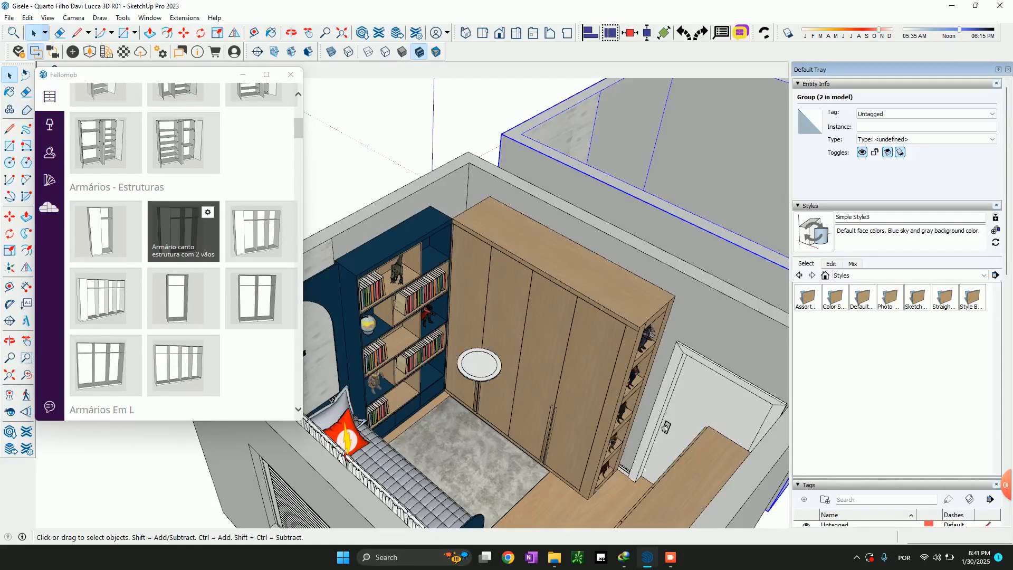
Insert the "Armário canto estrutura com 2 vãos" module by its lower right front corner and show its component options
click(184, 232)
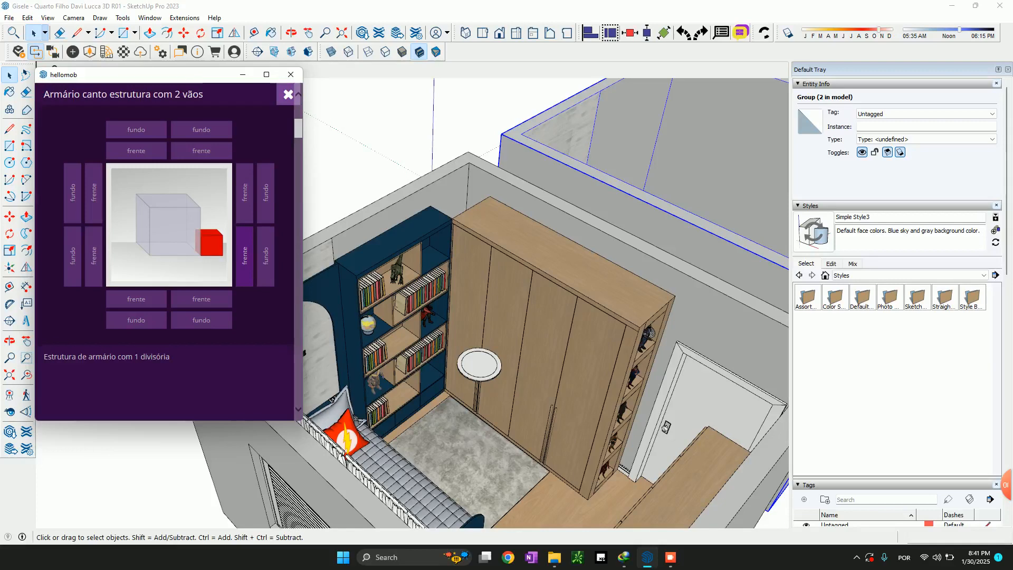
click(244, 257)
right_click(388, 129)
mouse_move(454, 388)
click(566, 389)
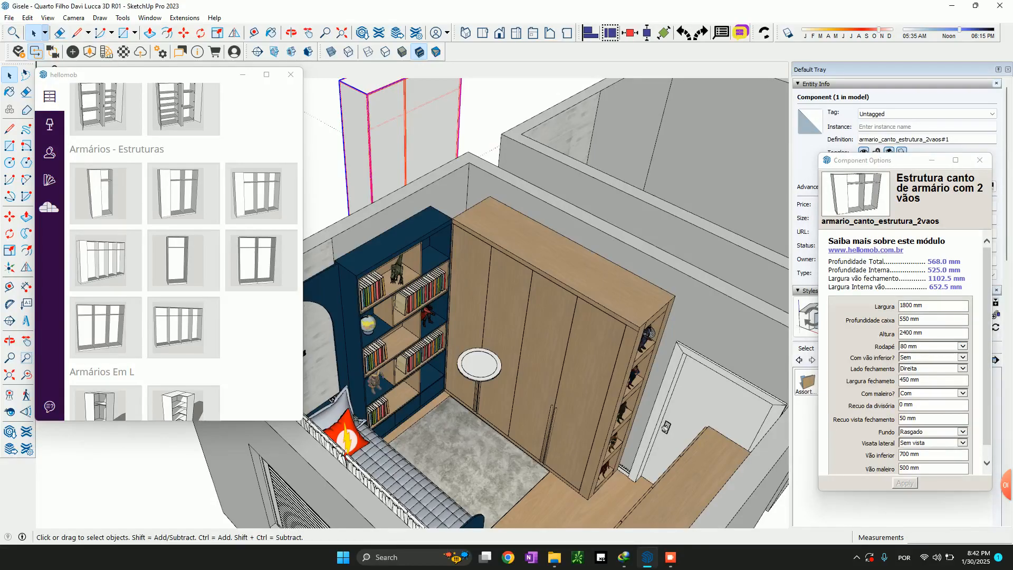
Rotate the inserted wardrobe structure 90 degrees about its vertical axis
middle_drag(478, 338, 628, 306)
scroll(634, 304, down, 5)
scroll(417, 227, up, 7)
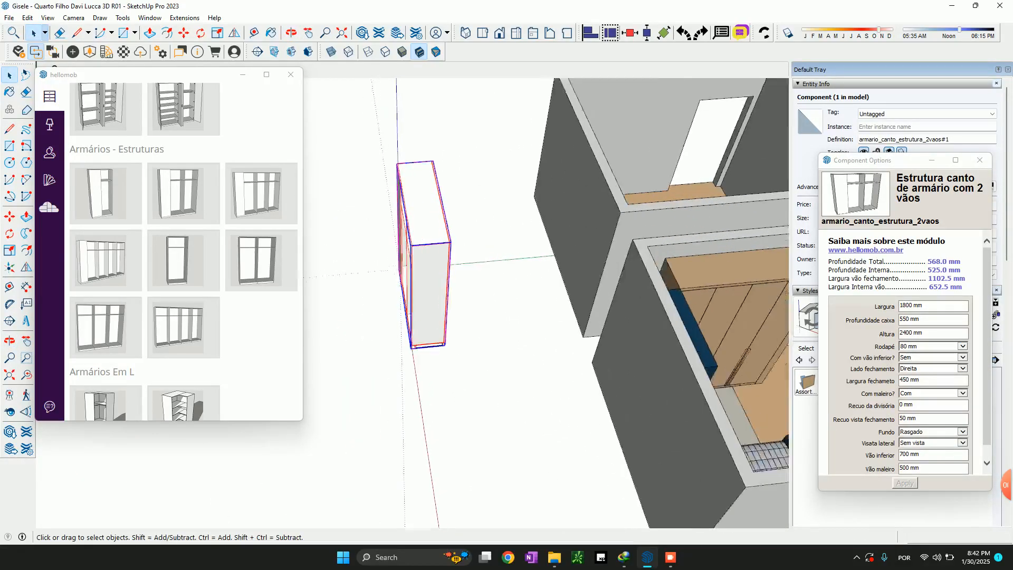
scroll(390, 279, down, 2)
key(m)
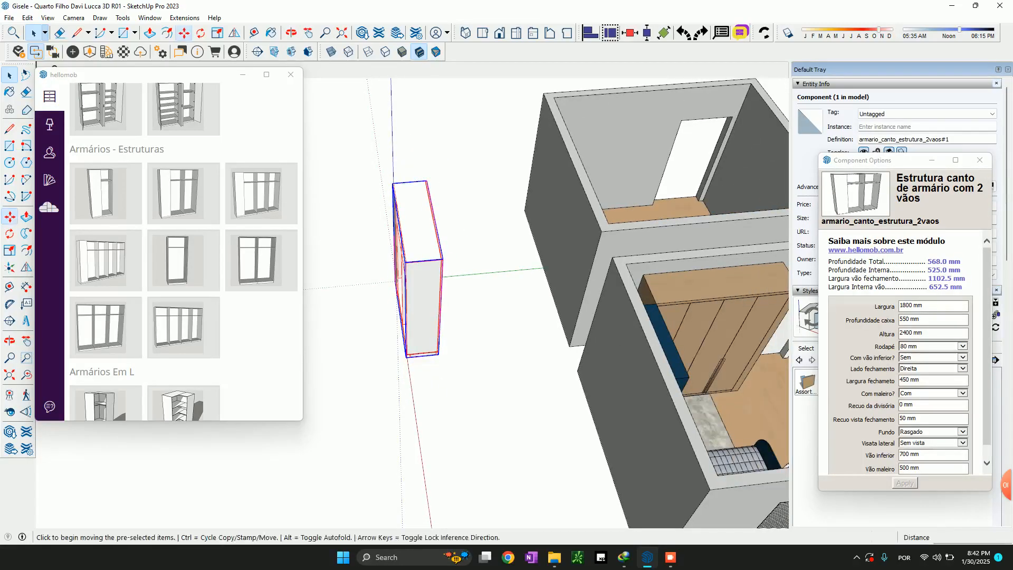
scroll(413, 232, up, 3)
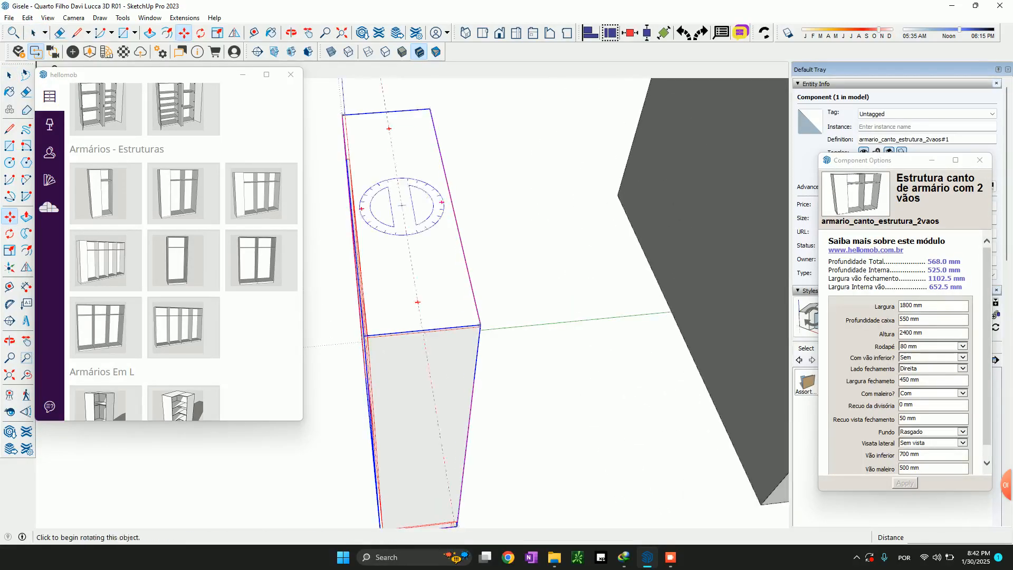
click(441, 202)
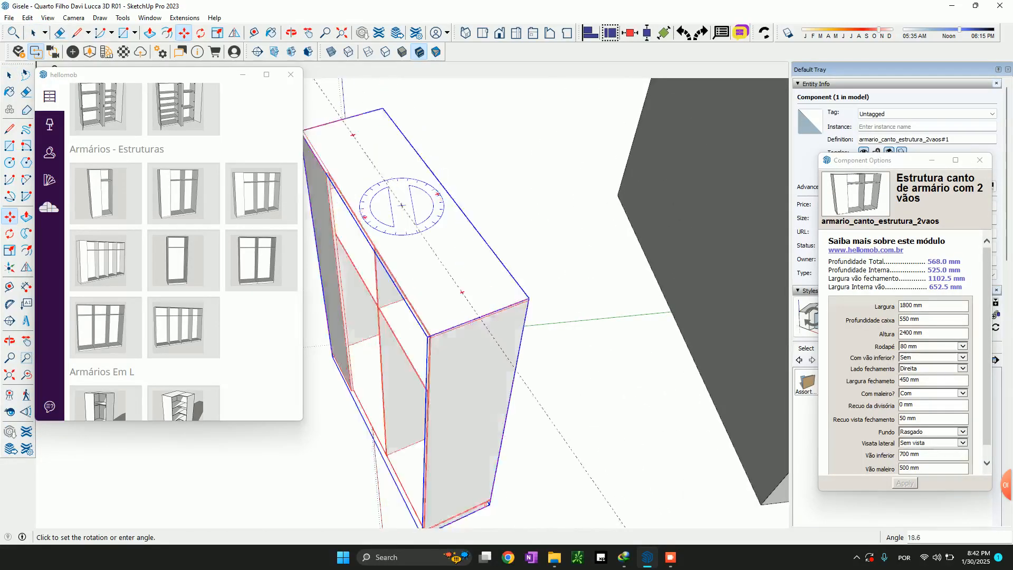
click(527, 196)
Move the wardrobe structure by its corner into the back corner of the empty room
scroll(601, 370, down, 4)
scroll(397, 301, up, 6)
scroll(452, 306, up, 2)
click(441, 292)
scroll(430, 303, down, 6)
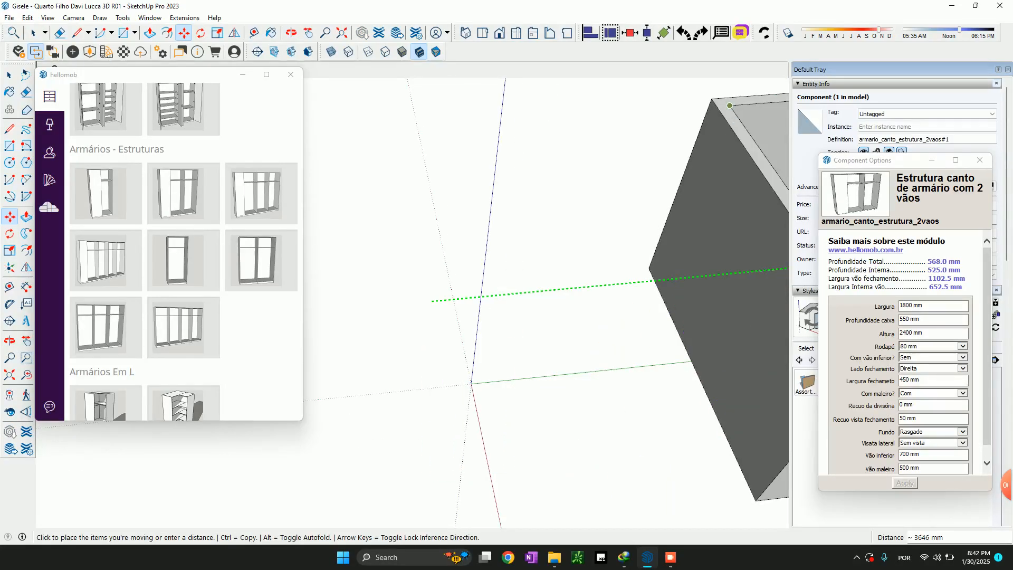
click(730, 105)
scroll(730, 107, down, 5)
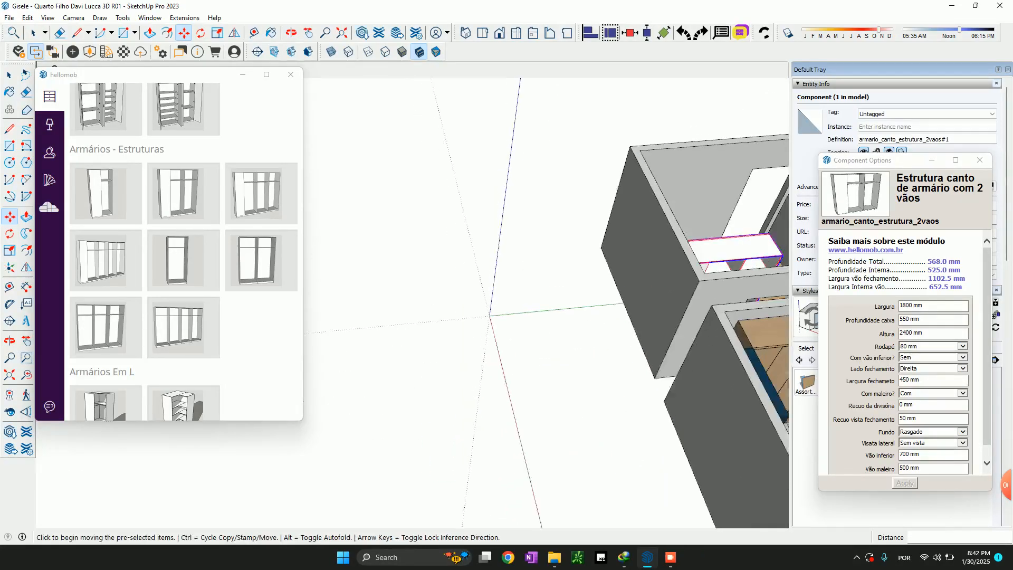
Shift the wardrobe structure 20 mm away from the adjoining side wall along the green axis
scroll(729, 236, up, 8)
middle_drag(729, 236, 353, 309)
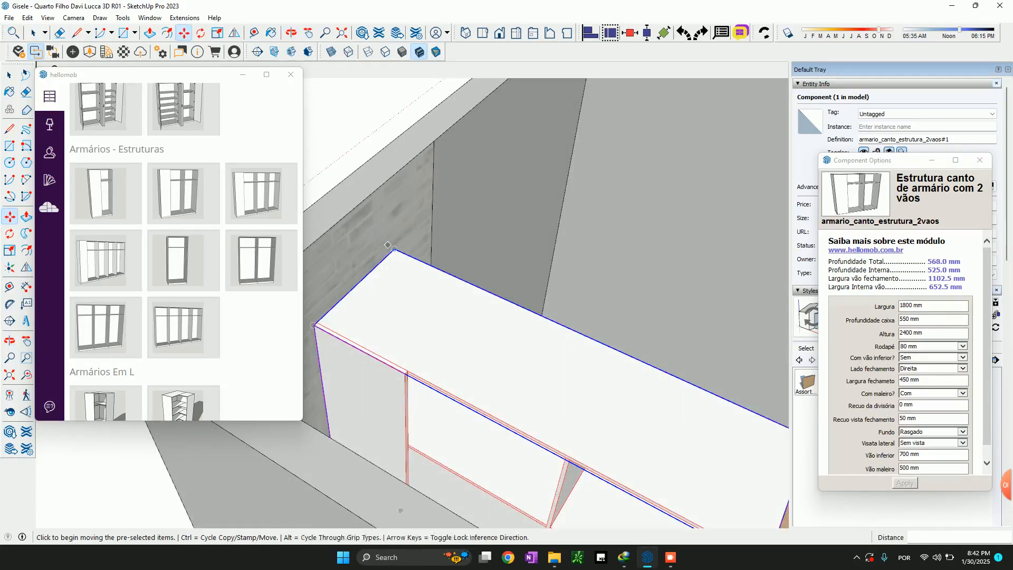
click(394, 248)
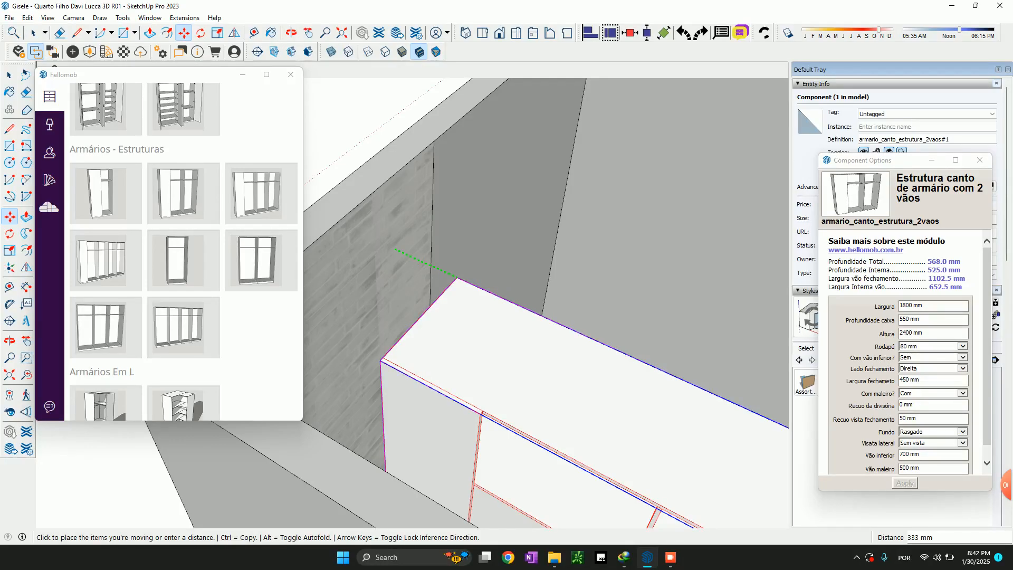
text(20)
key(Return)
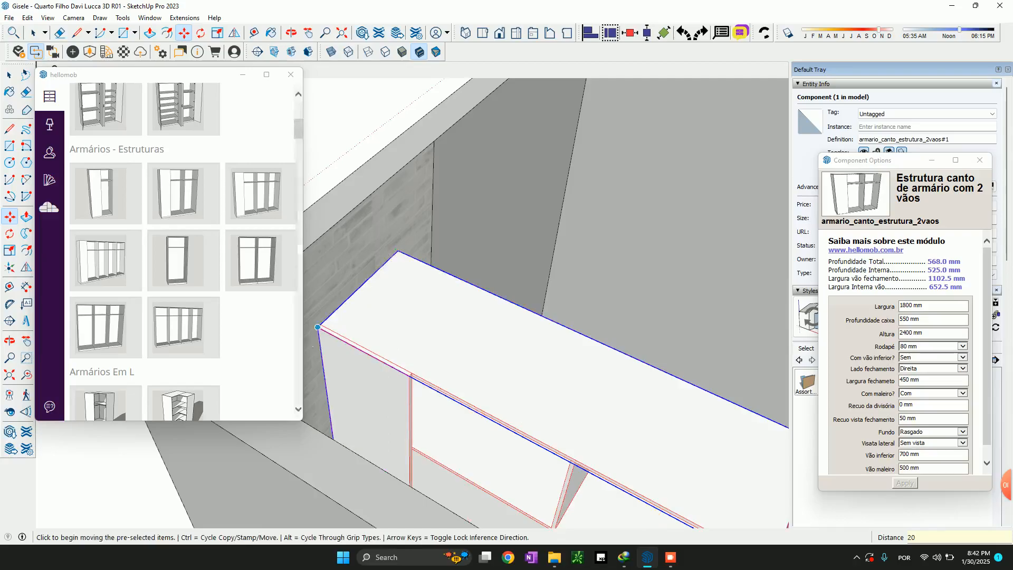
Move the wardrobe structure along the red axis until its back meets the empty room's rear wall
click(398, 251)
scroll(352, 227, down, 5)
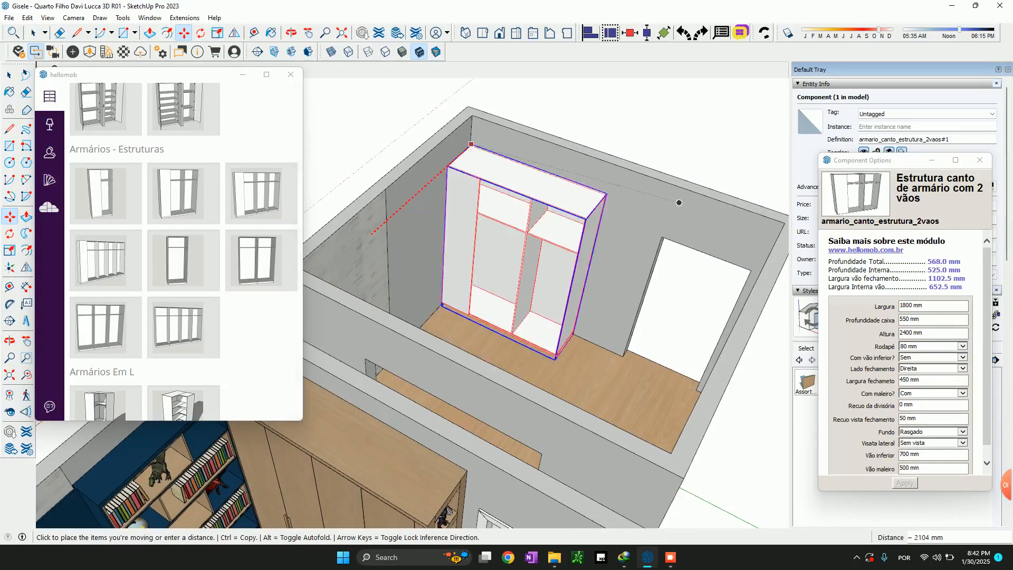
click(680, 202)
scroll(665, 232, down, 4)
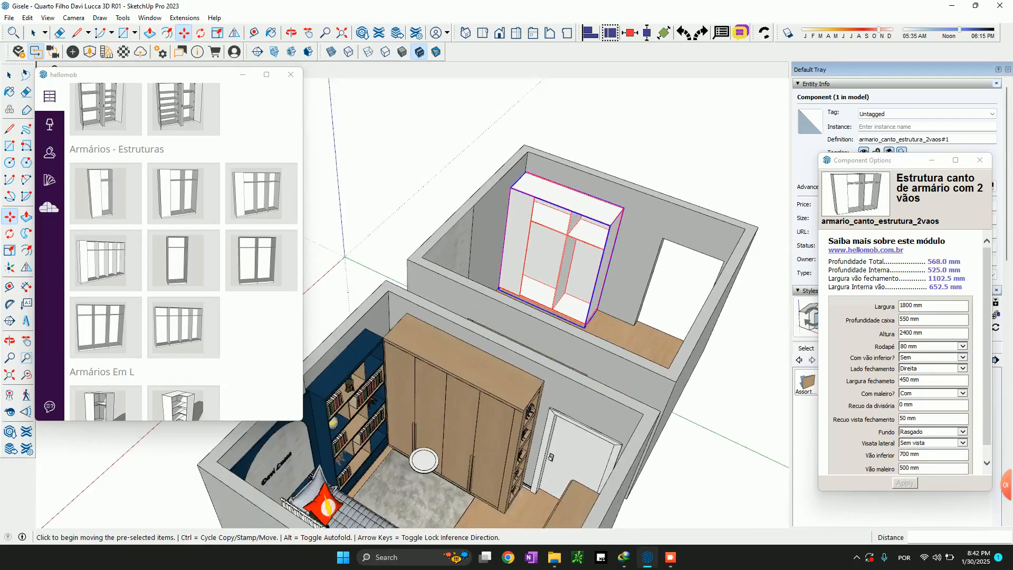
Scale the wardrobe structure's width to 2275 mm, matching the outer top corner of the last door on the furnished room's wardrobe
scroll(475, 475, up, 5)
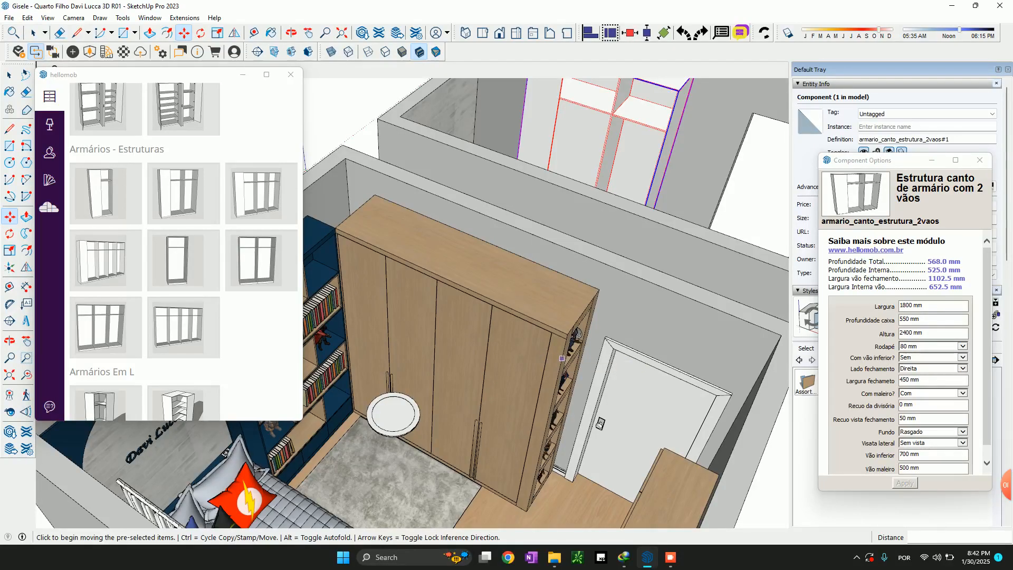
middle_drag(572, 379, 559, 376)
key(space)
scroll(573, 212, down, 3)
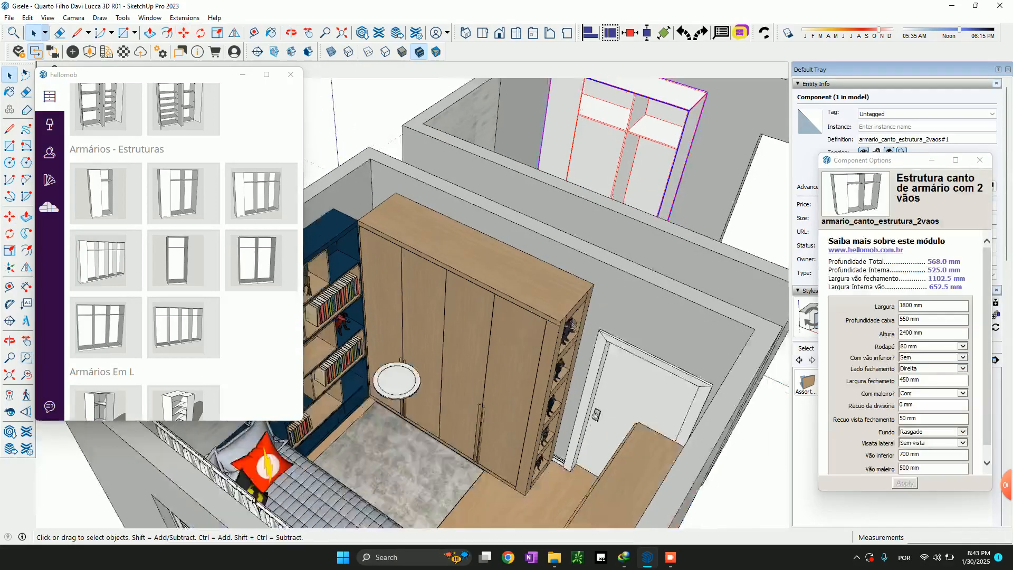
scroll(573, 252, down, 1)
shift+middle_drag(573, 252, 512, 335)
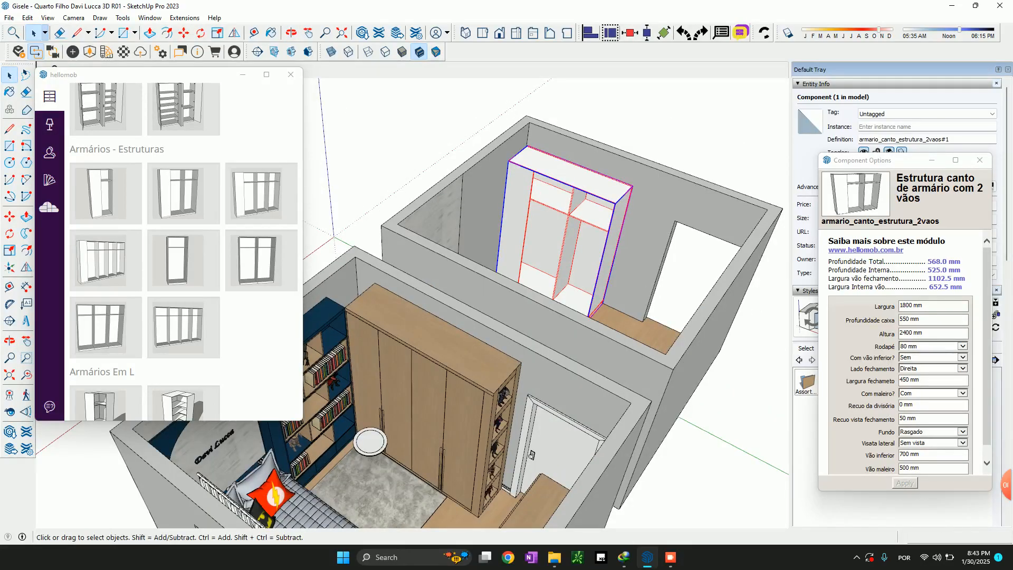
key(s)
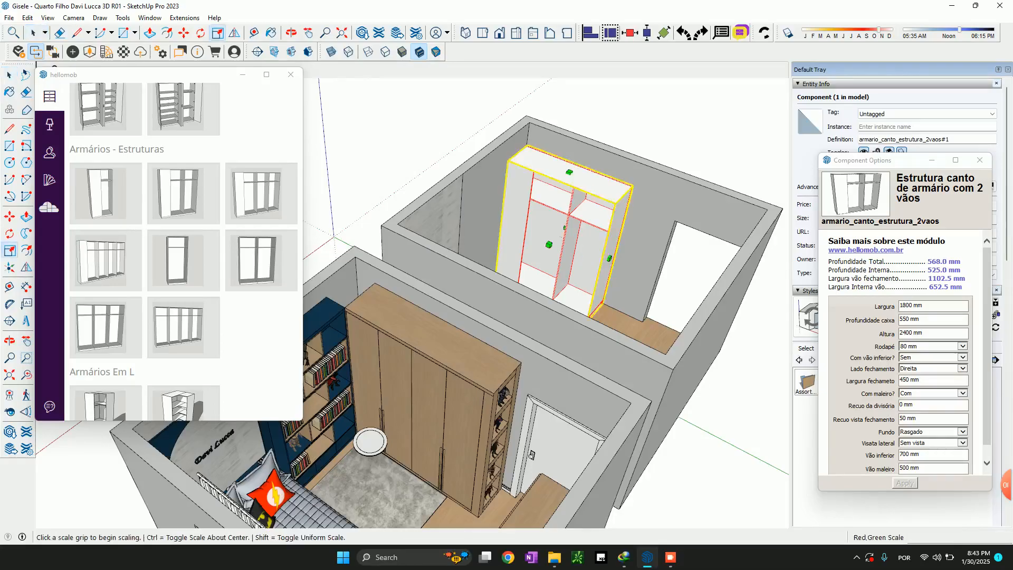
click(608, 258)
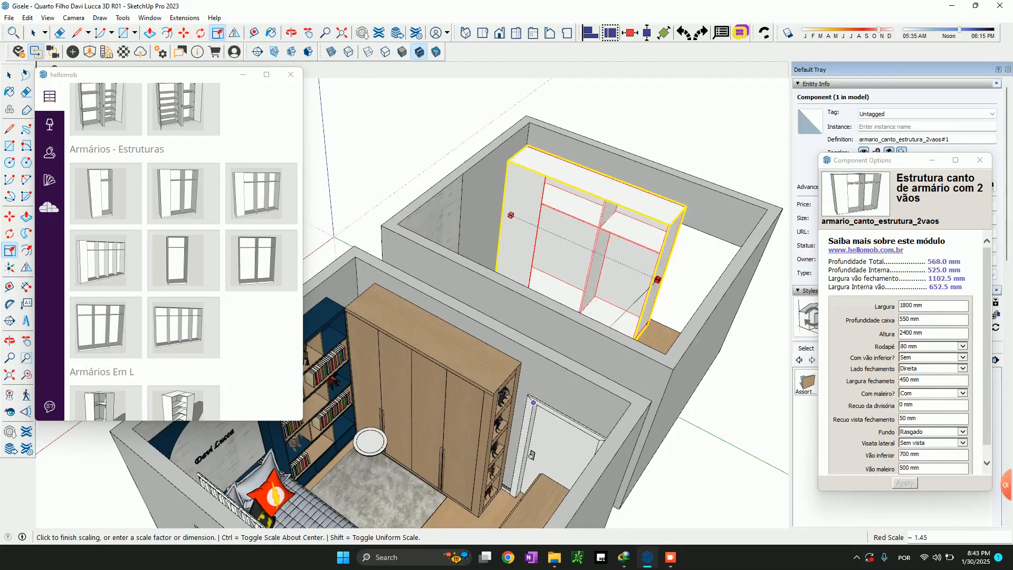
scroll(488, 416, up, 1)
scroll(497, 324, up, 5)
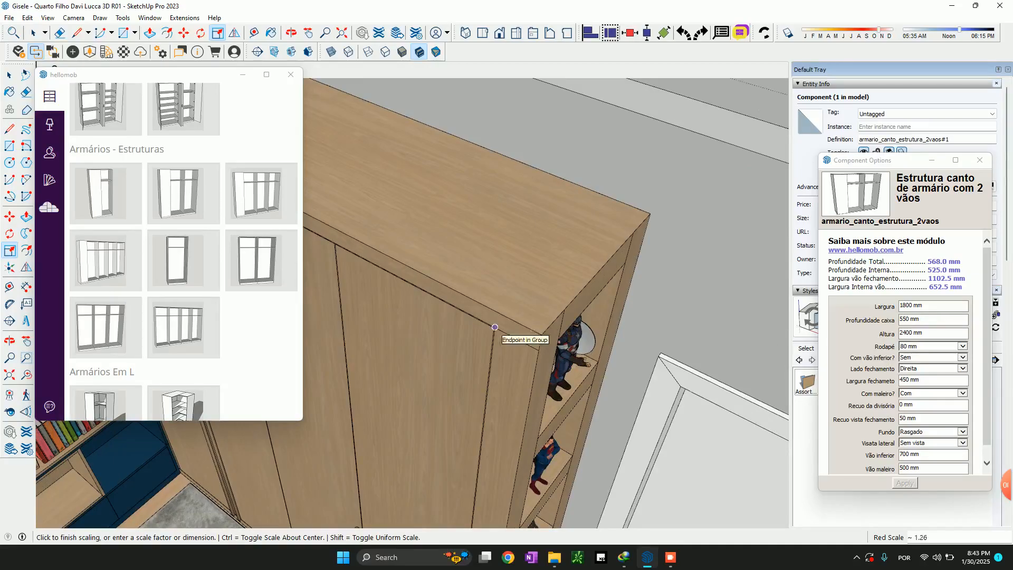
click(495, 327)
scroll(495, 327, down, 5)
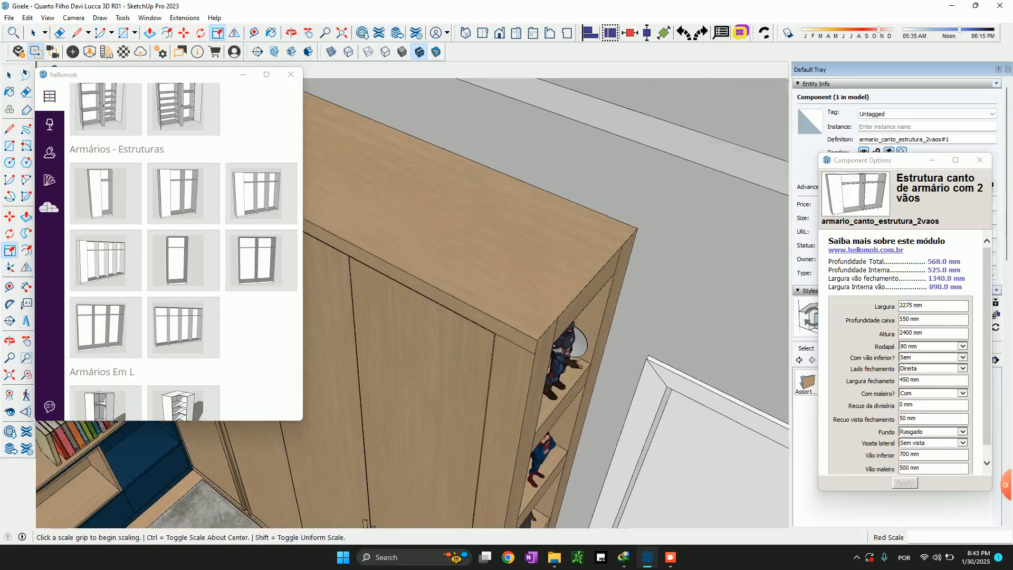
Measure the blue bookcase's depth along its top edge, from the side wall to the corner next to the wardrobe
scroll(495, 327, down, 4)
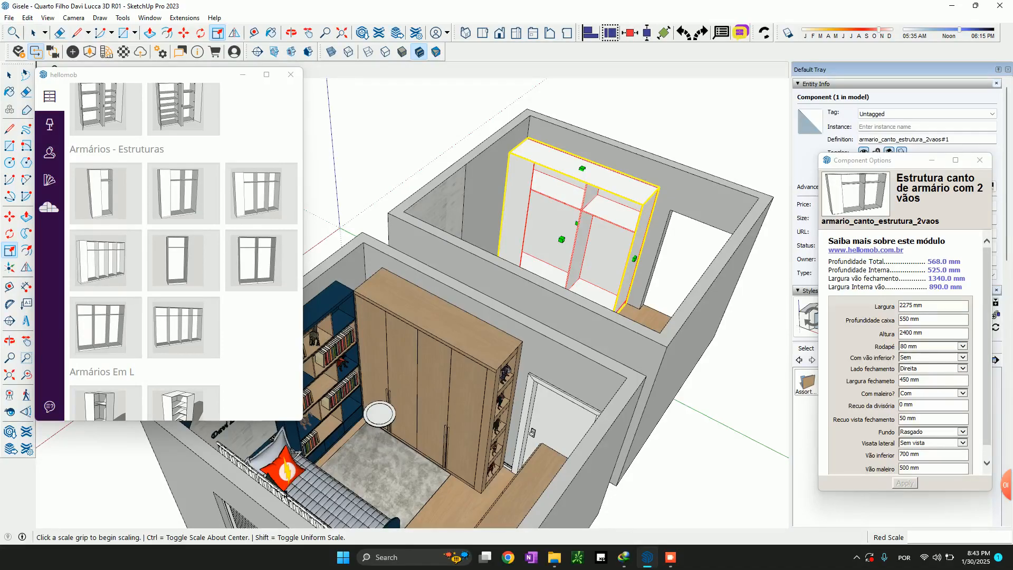
click(930, 305)
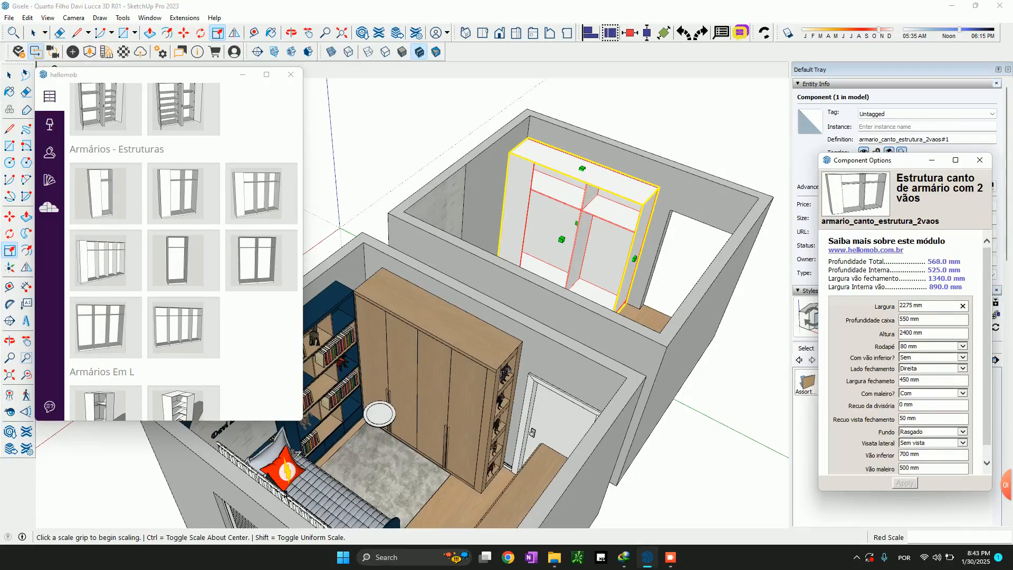
scroll(343, 306, up, 6)
text(t)
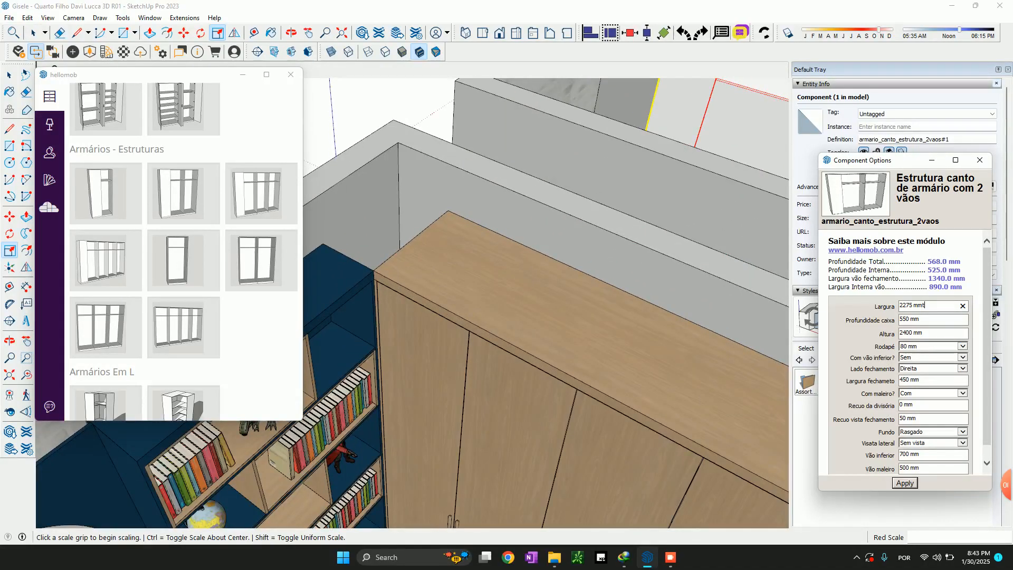
click(341, 274)
key(t)
click(322, 244)
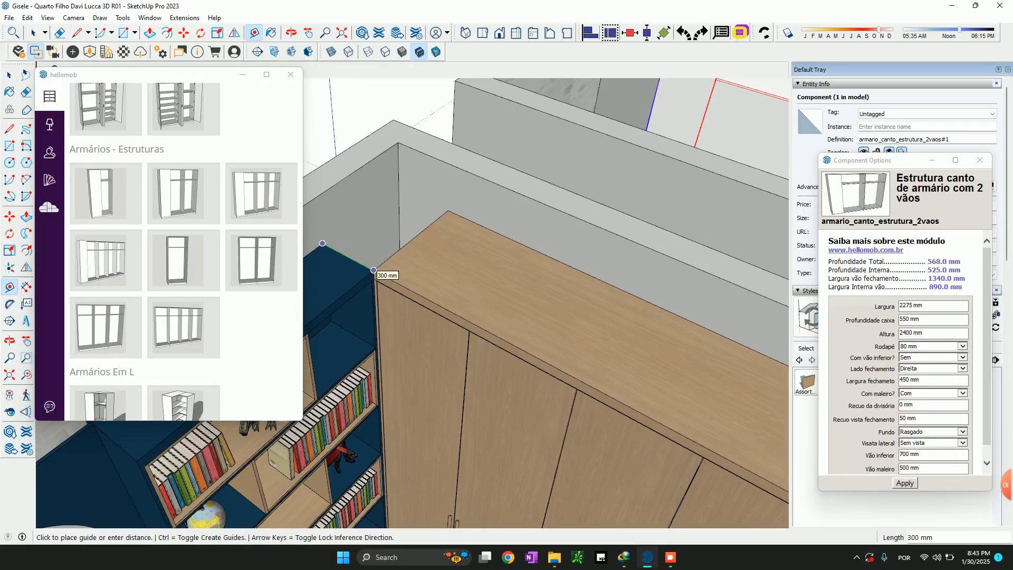
key(space)
click(374, 270)
Select the wardrobe structure in the empty room and inspect its closing panel beside the side wall
scroll(373, 271, down, 6)
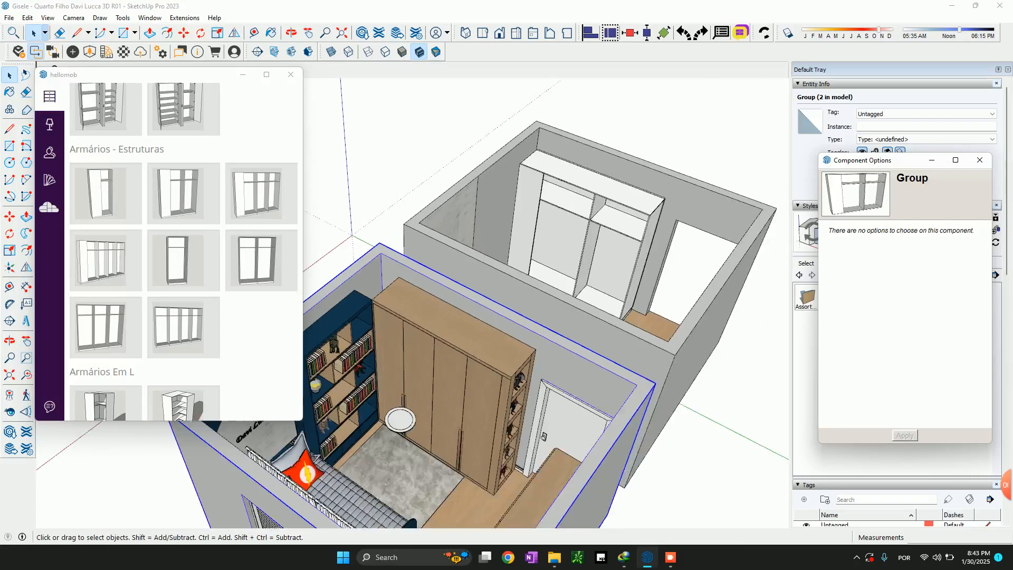
scroll(522, 164, up, 8)
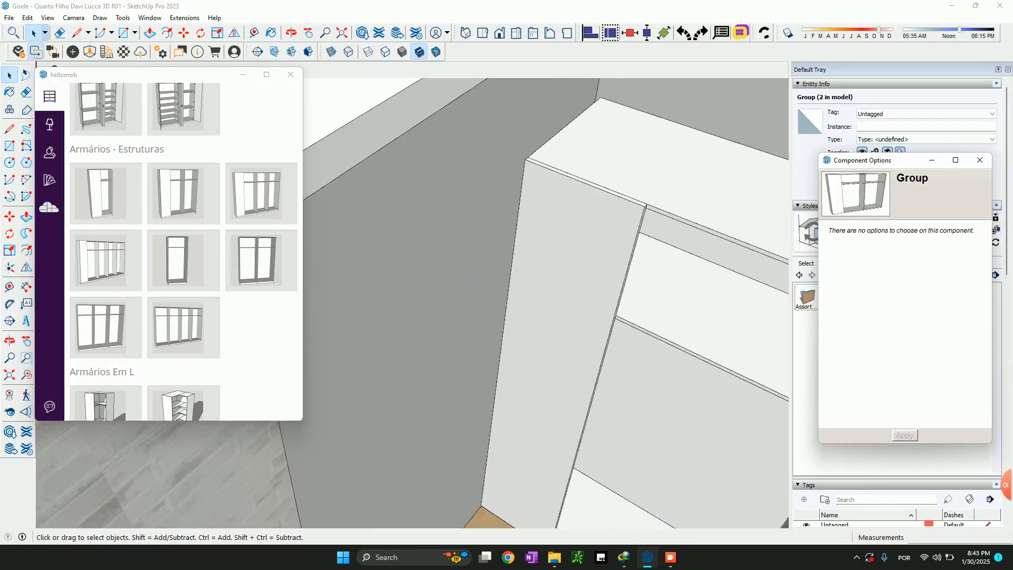
scroll(466, 236, down, 4)
click(521, 259)
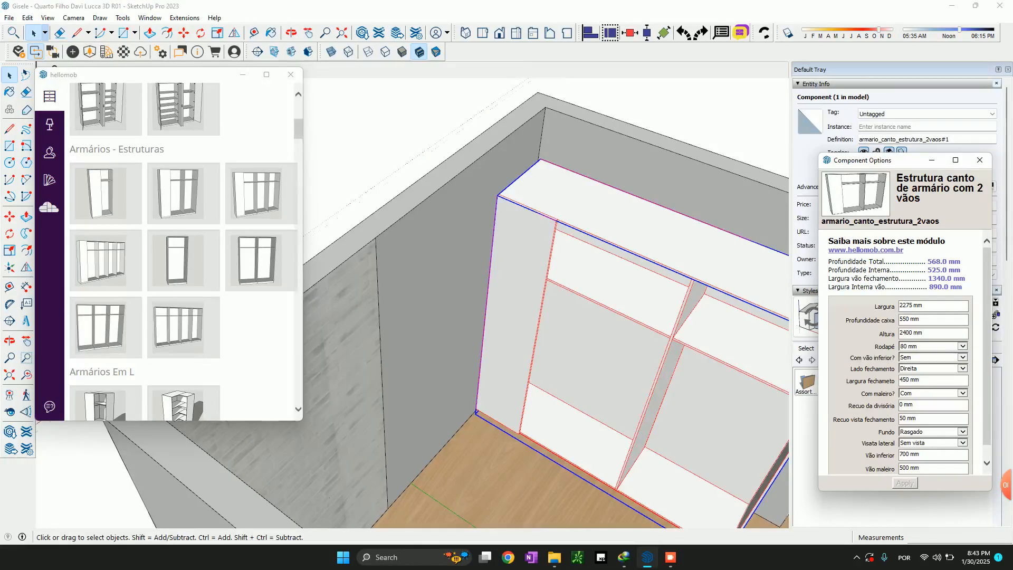
Select the blue bookcase and measure its top edge between the side wall and the wardrobe again
scroll(686, 74, down, 5)
scroll(361, 386, up, 3)
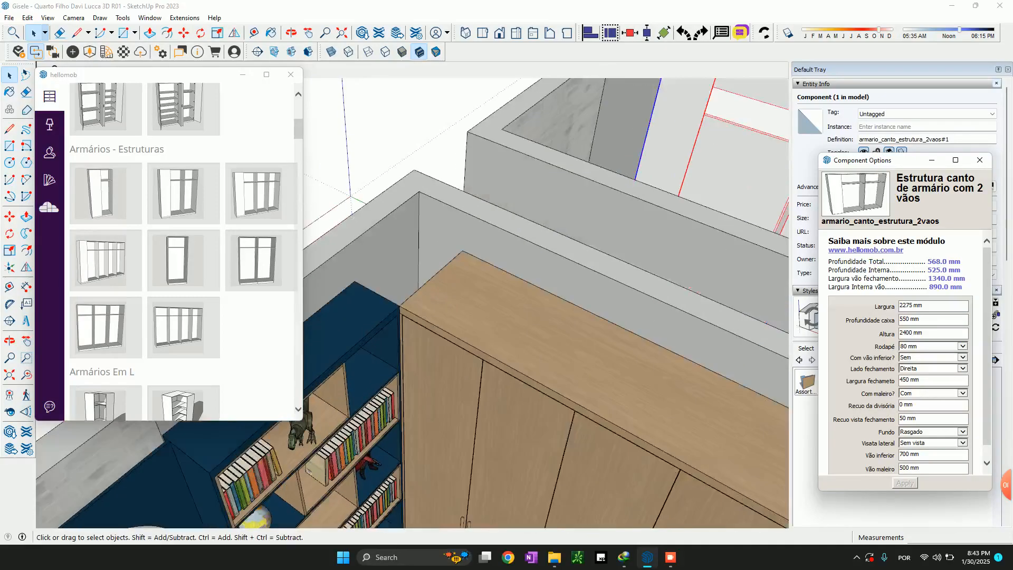
click(355, 318)
key(t)
click(354, 281)
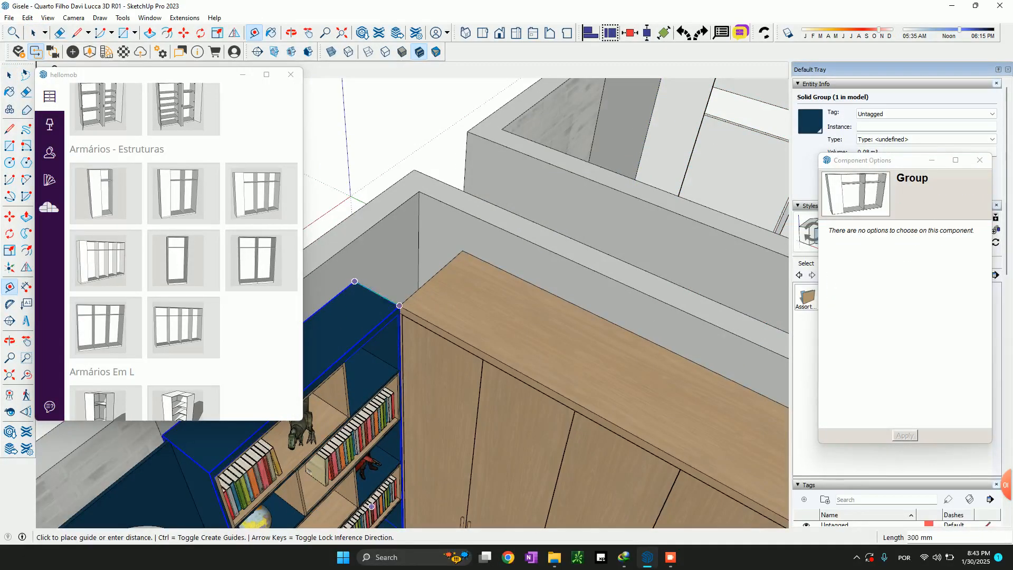
key(space)
Set the closing panel width (Largura fechamento) of the empty room's wardrobe structure to 300 mm
scroll(412, 391, down, 5)
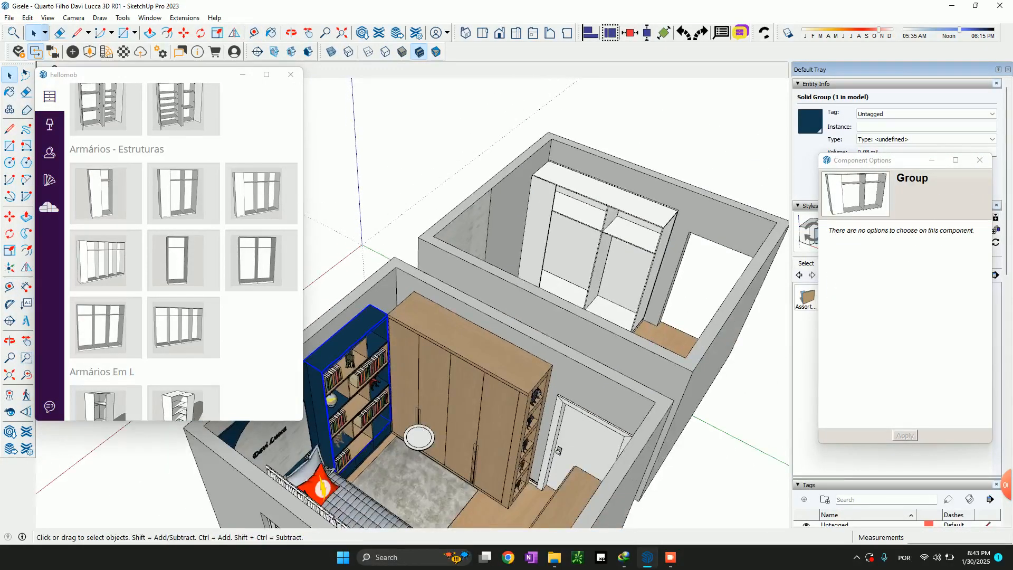
scroll(554, 190, up, 4)
scroll(554, 190, up, 4)
click(528, 258)
scroll(519, 279, down, 3)
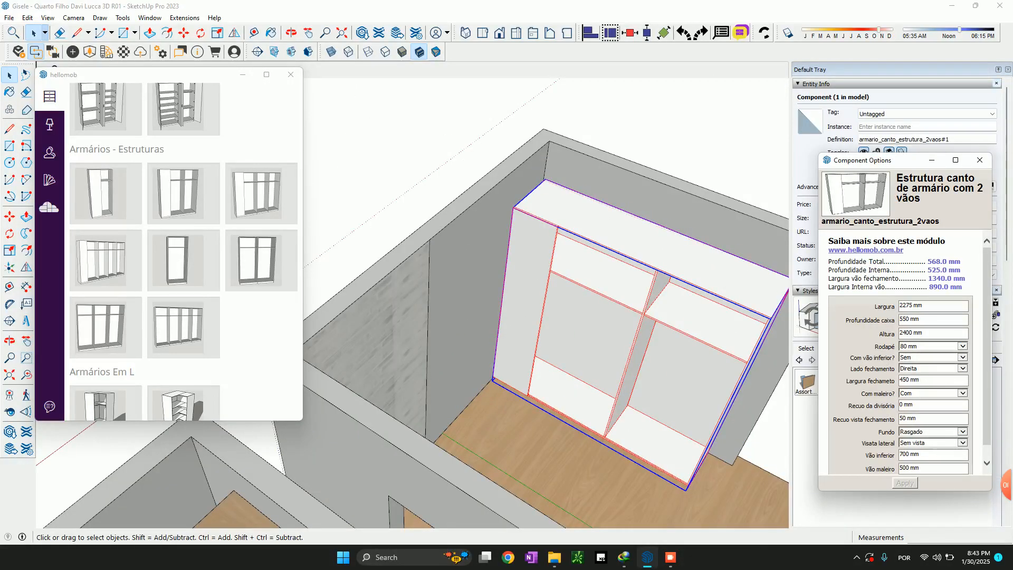
scroll(908, 353, down, 1)
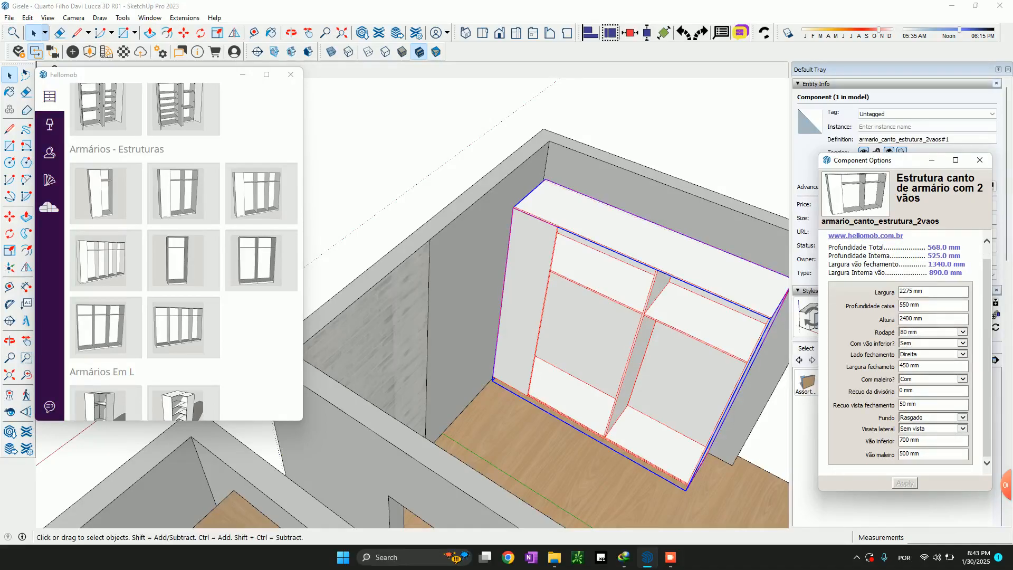
double_click(905, 366)
text(30)
Compare the closing panel, front and open side of the new wardrobe structure with the furnished room's wardrobe
scroll(633, 202, down, 3)
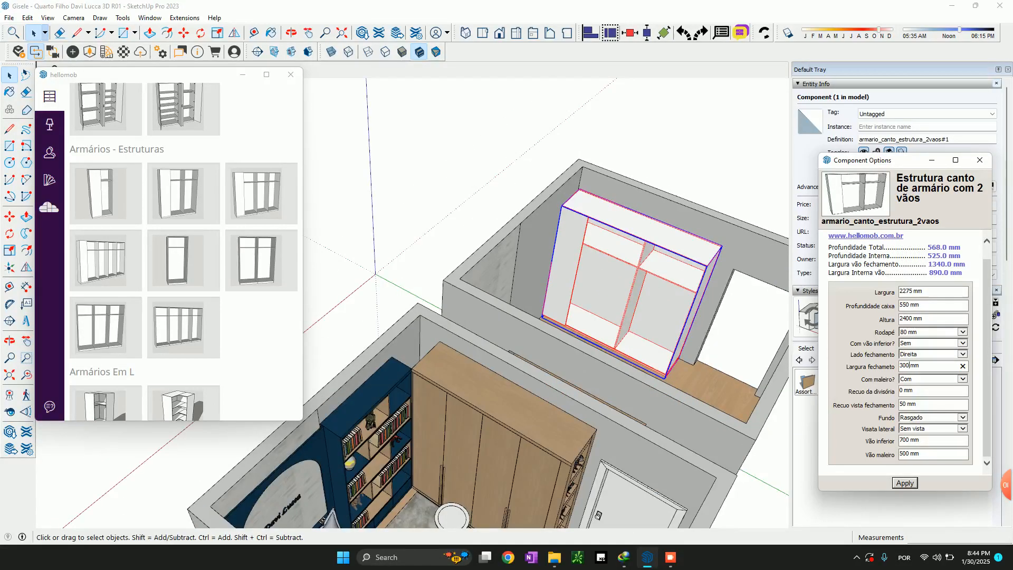
scroll(576, 242, up, 3)
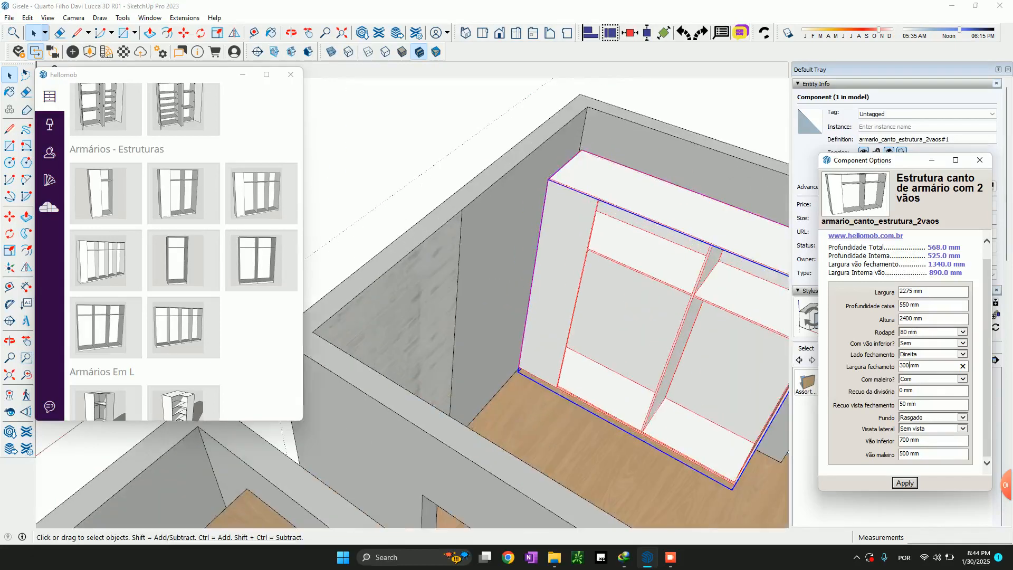
scroll(558, 183, up, 3)
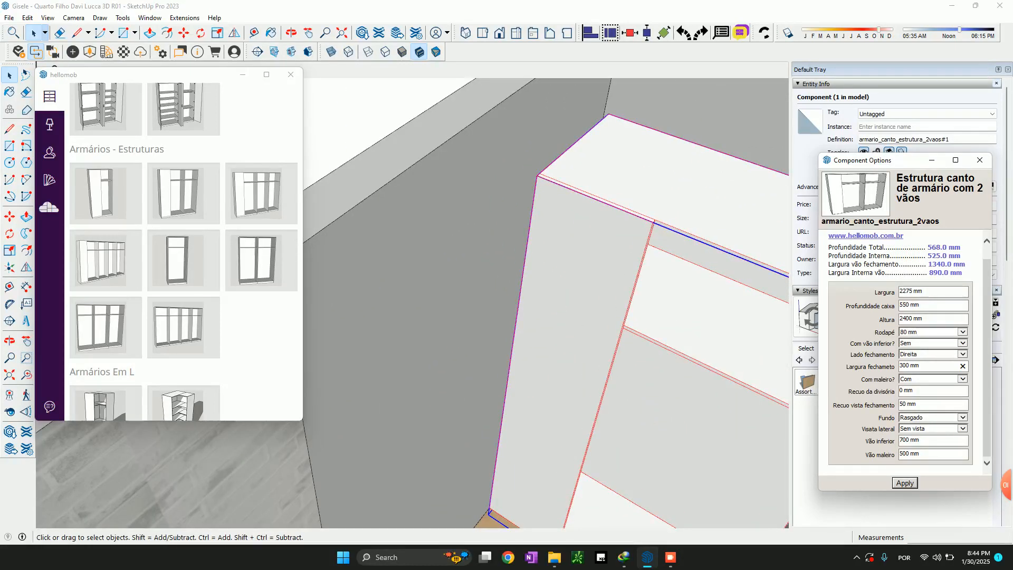
scroll(424, 330, down, 5)
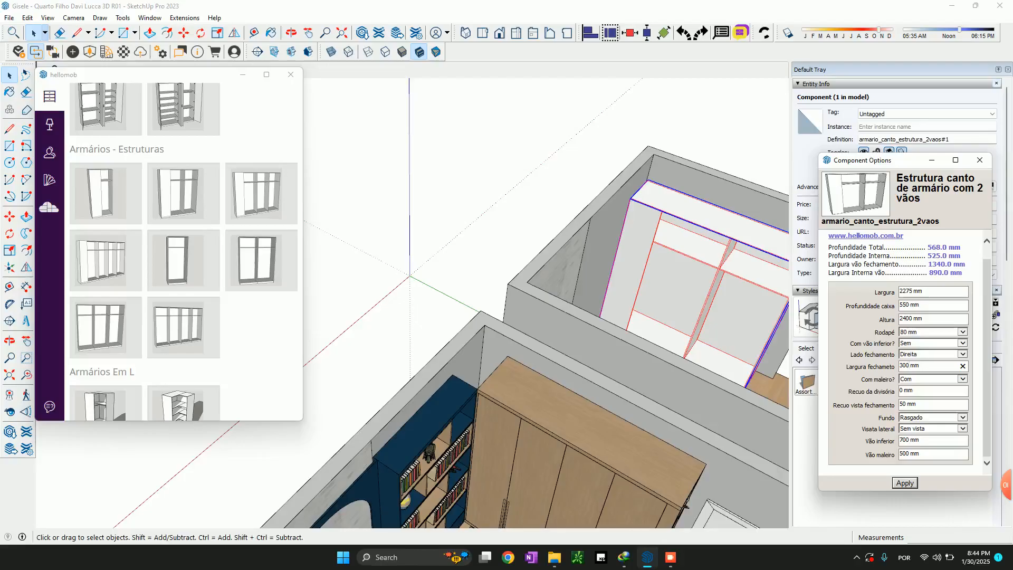
scroll(615, 221, down, 4)
scroll(636, 483, up, 6)
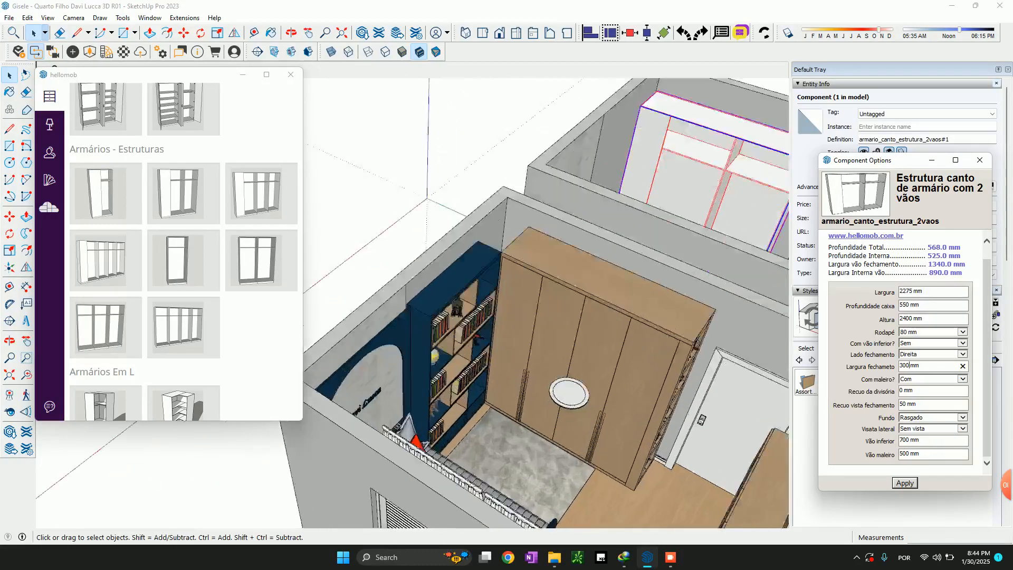
scroll(636, 483, up, 1)
shift+middle_drag(681, 195, 443, 422)
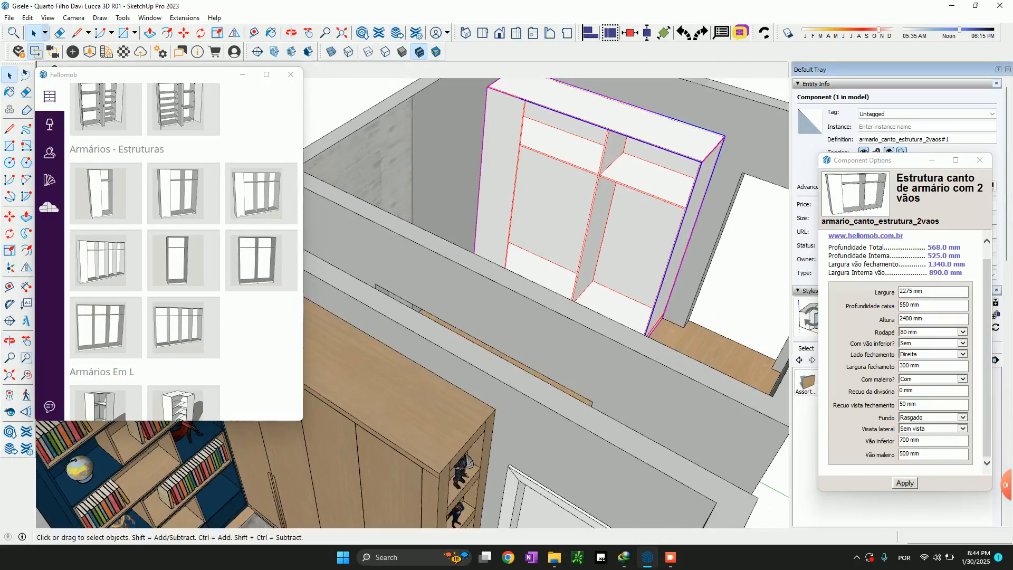
scroll(680, 126, up, 3)
scroll(658, 343, up, 4)
middle_drag(659, 343, 670, 364)
scroll(670, 364, down, 5)
scroll(502, 433, up, 4)
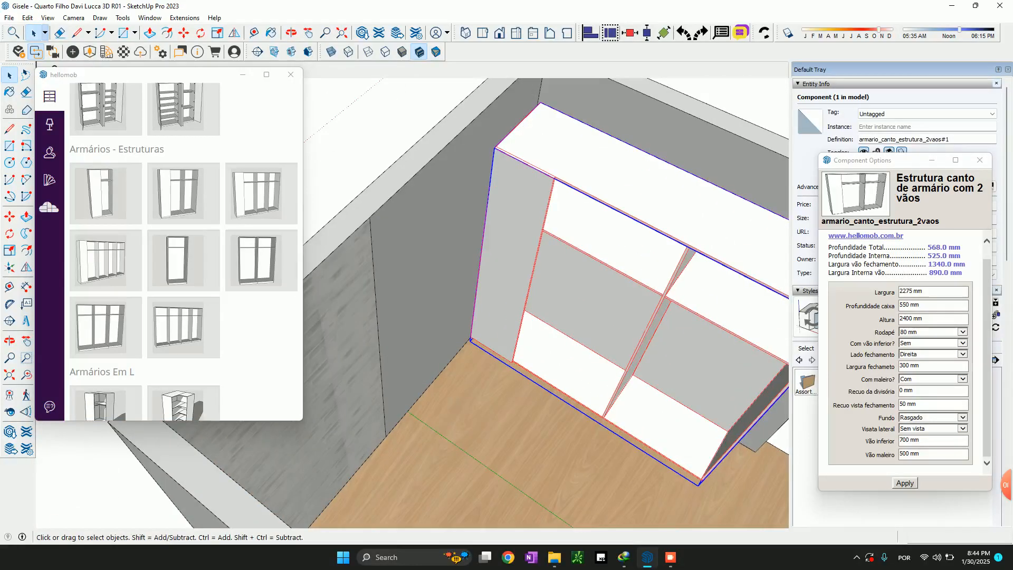
Set the wardrobe structure's box depth (Profundidade caixa) to 590 mm and apply the changed dimensions
scroll(535, 249, down, 2)
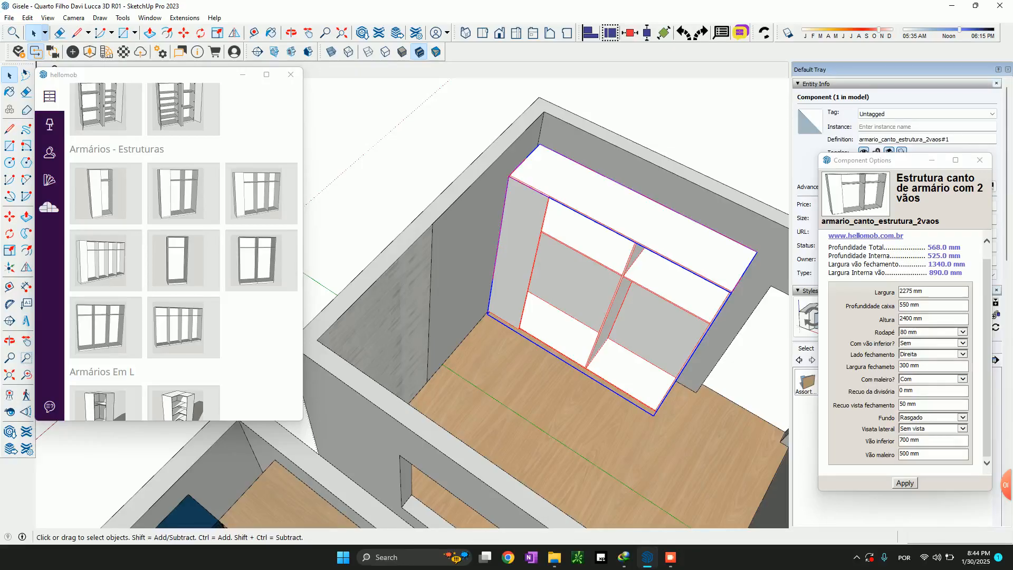
drag(907, 306, 898, 305)
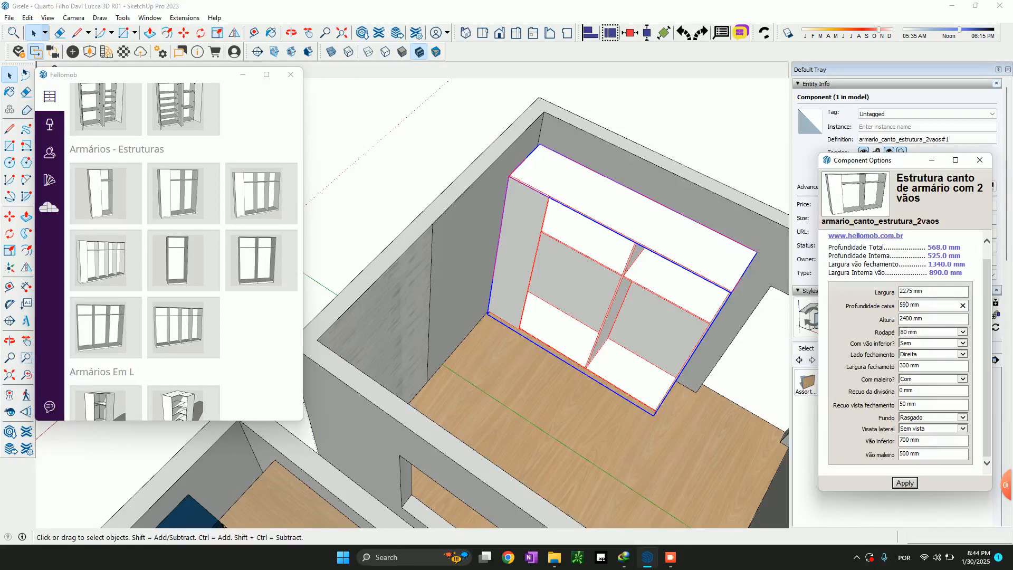
scroll(600, 211, down, 4)
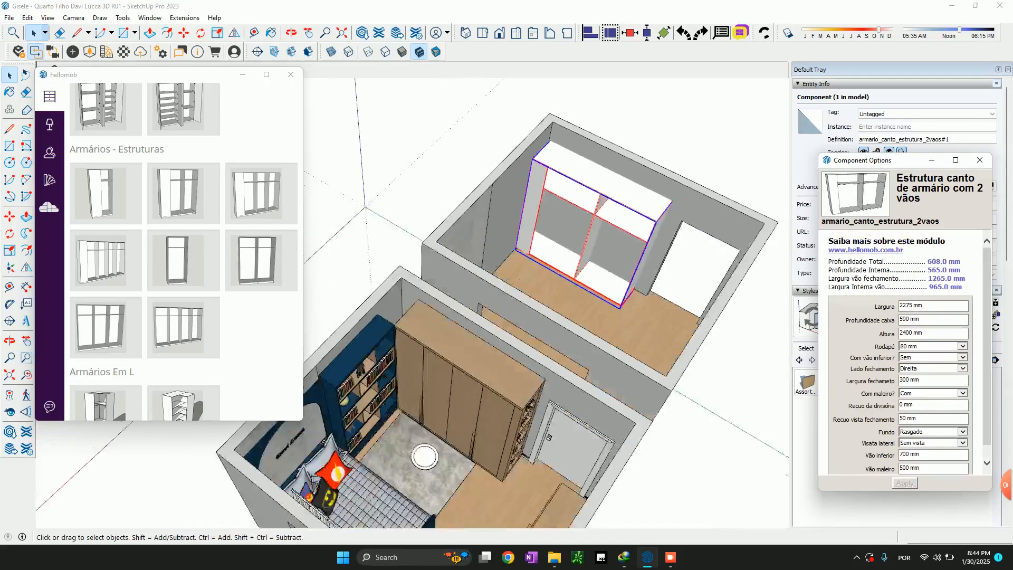
Measure the depth of the furnished room's wardrobe along the top edge of its open-shelf side
middle_drag(586, 263, 600, 237)
scroll(600, 237, up, 1)
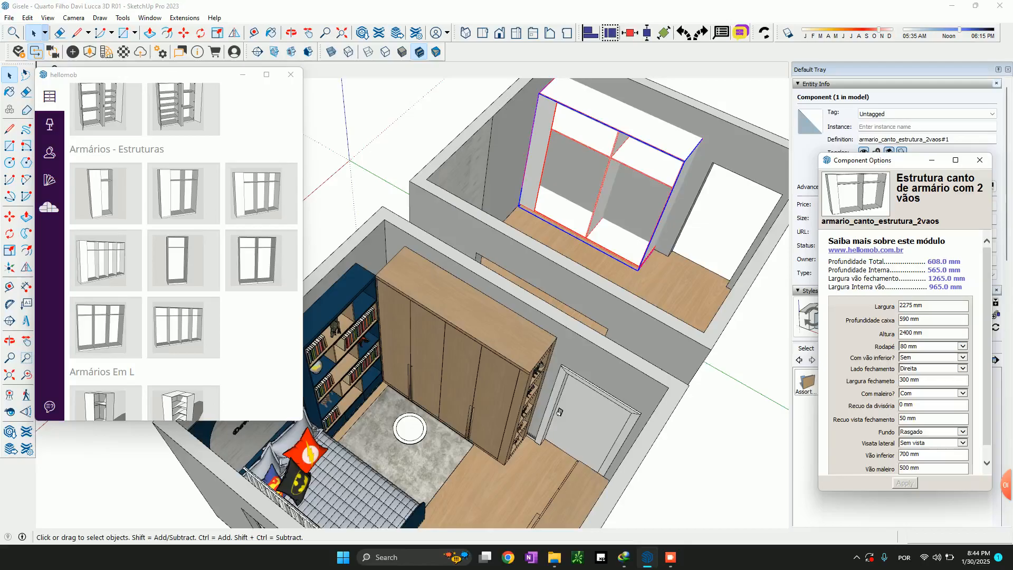
click(490, 364)
key(t)
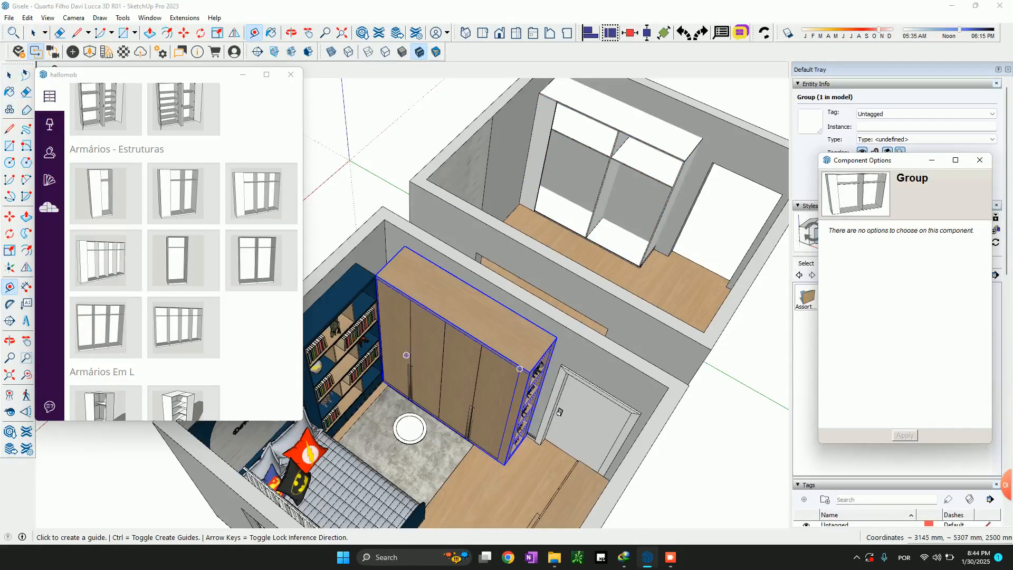
scroll(522, 368, up, 4)
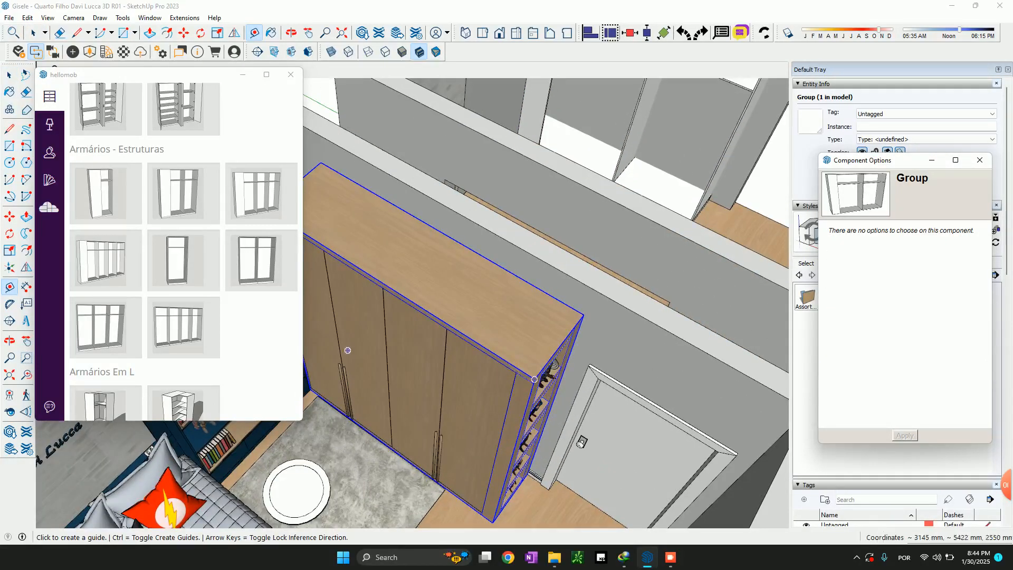
click(535, 375)
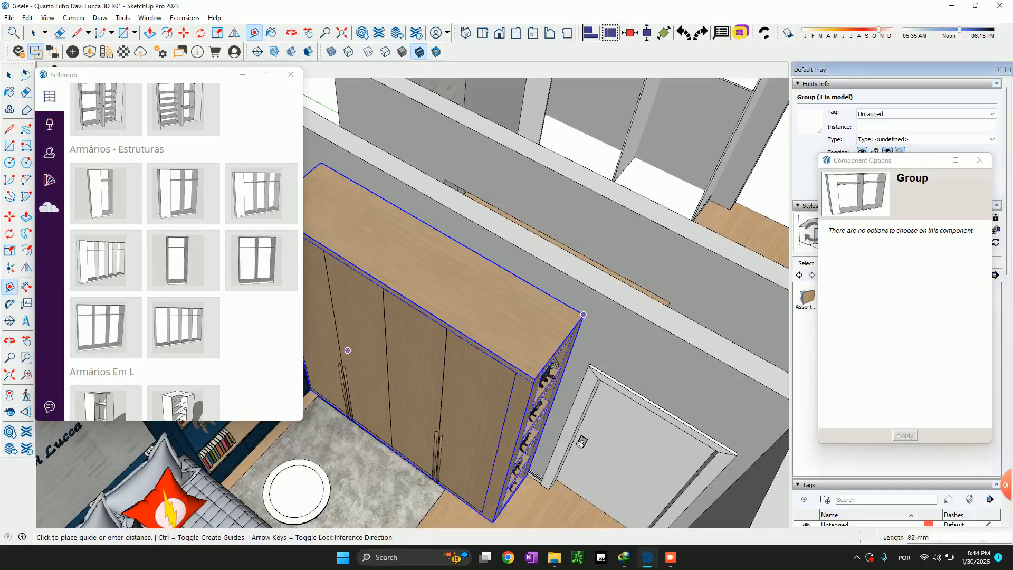
scroll(527, 391, up, 2)
scroll(522, 390, up, 2)
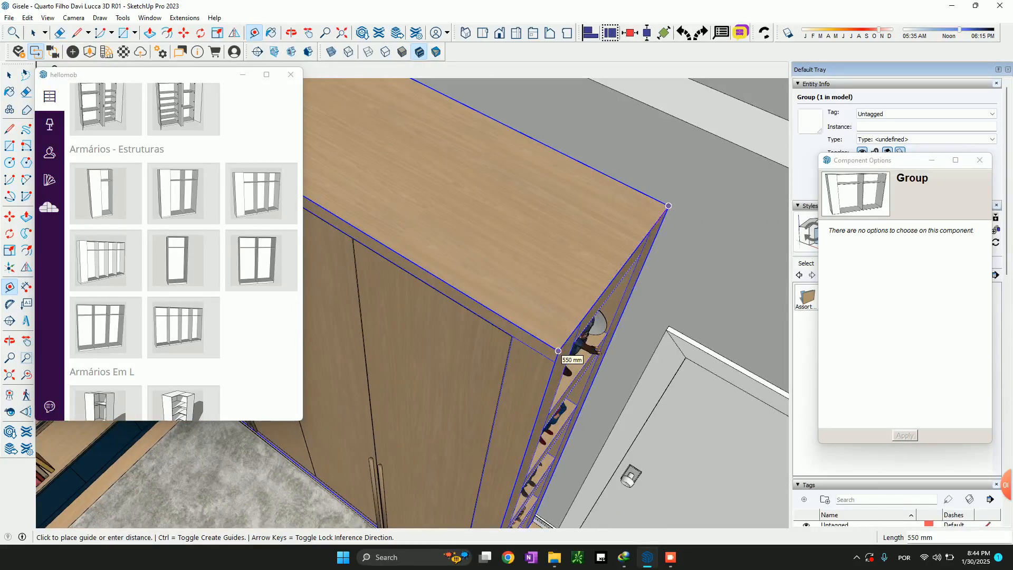
key(space)
scroll(559, 352, down, 6)
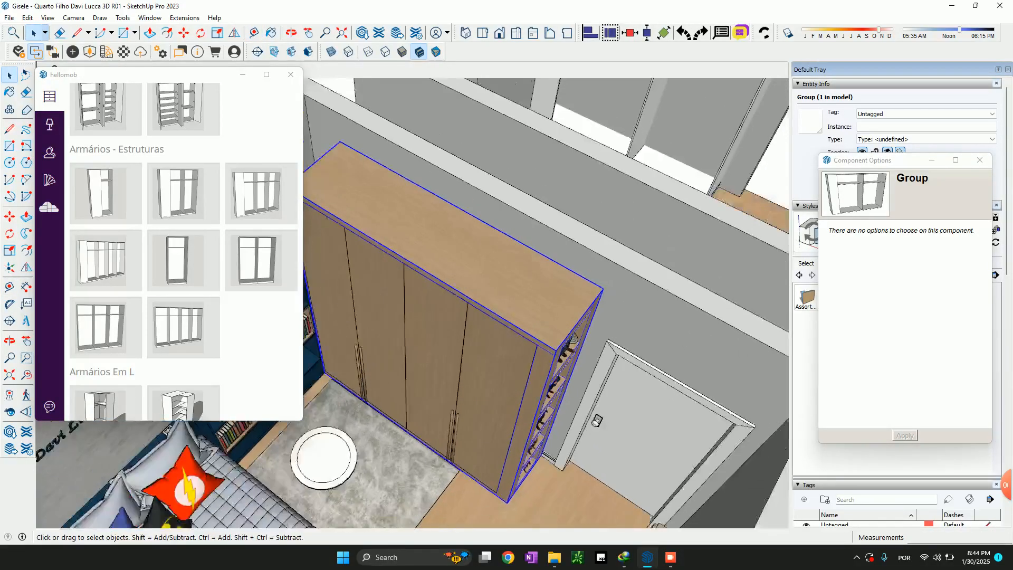
Move the wardrobe structure 40 mm along the red axis to seat its back against the empty room's rear wall
scroll(549, 359, down, 3)
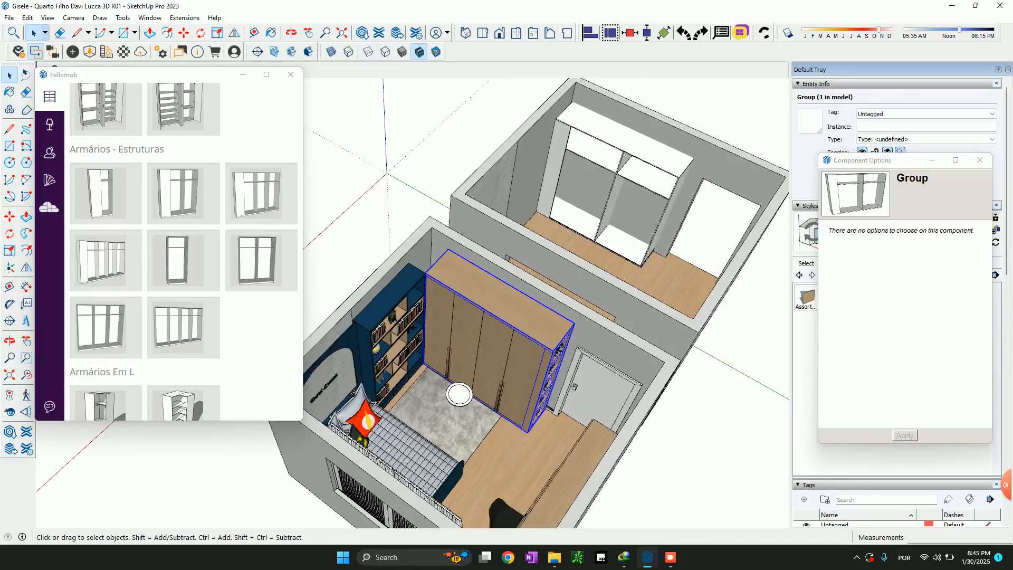
scroll(556, 326, up, 2)
scroll(552, 329, down, 3)
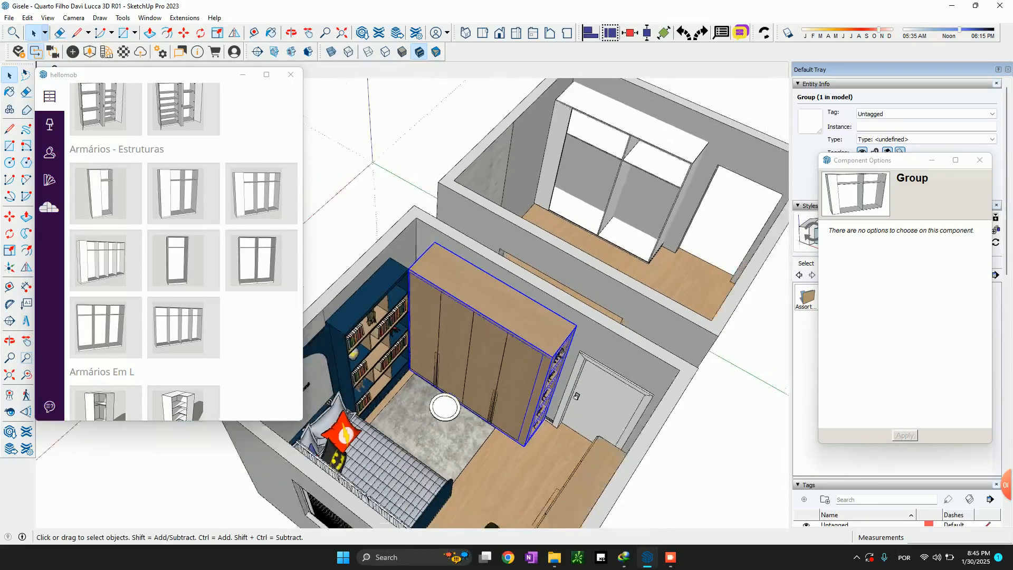
click(645, 174)
scroll(645, 174, up, 3)
scroll(645, 172, up, 3)
scroll(631, 177, down, 4)
key(m)
click(674, 162)
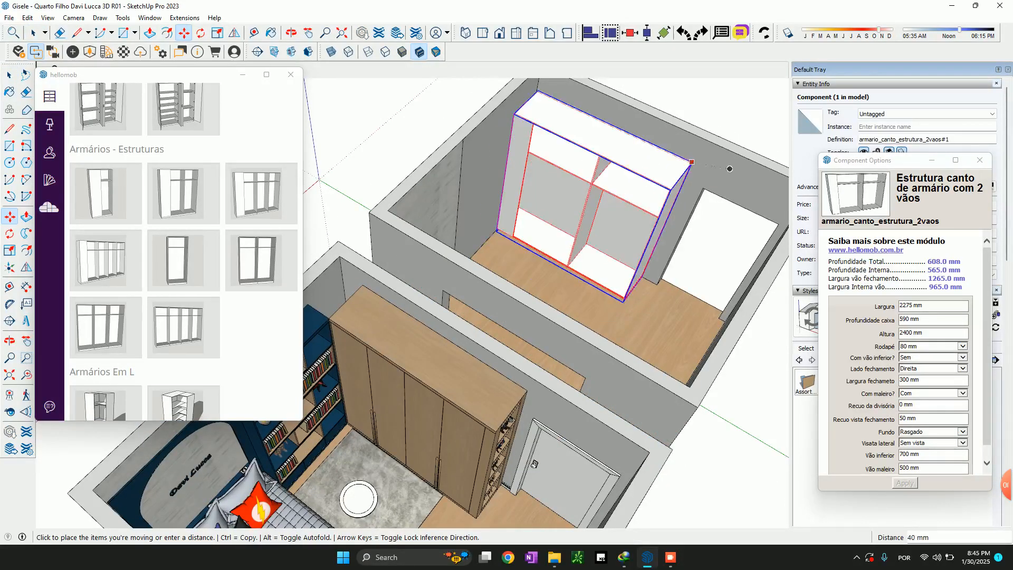
click(739, 175)
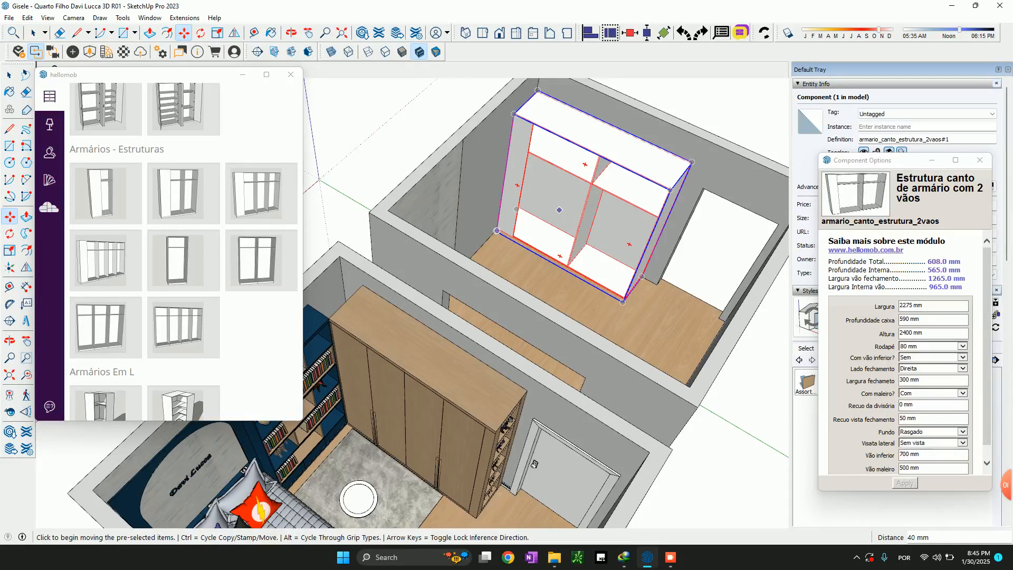
scroll(599, 185, up, 3)
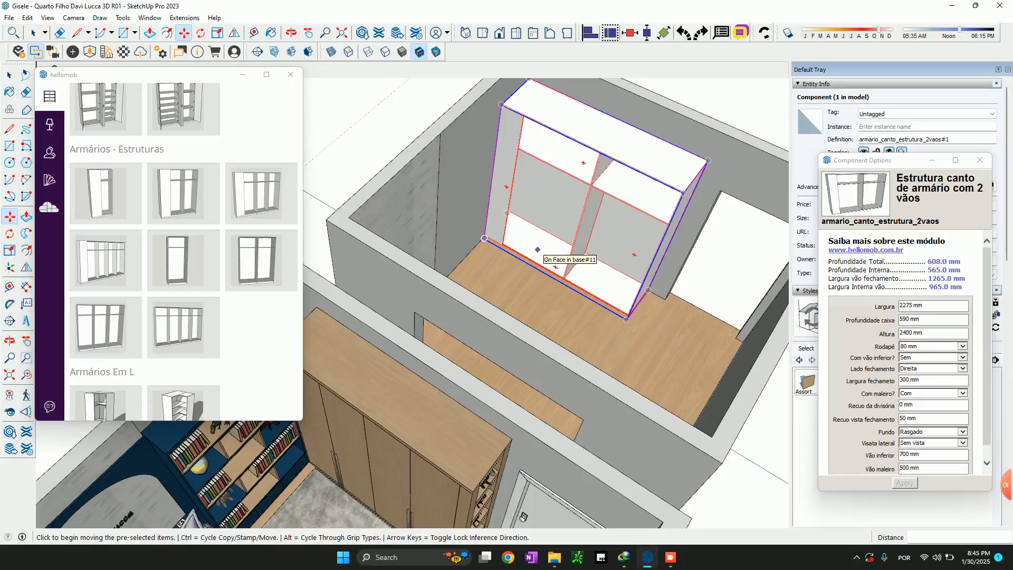
scroll(538, 249, down, 4)
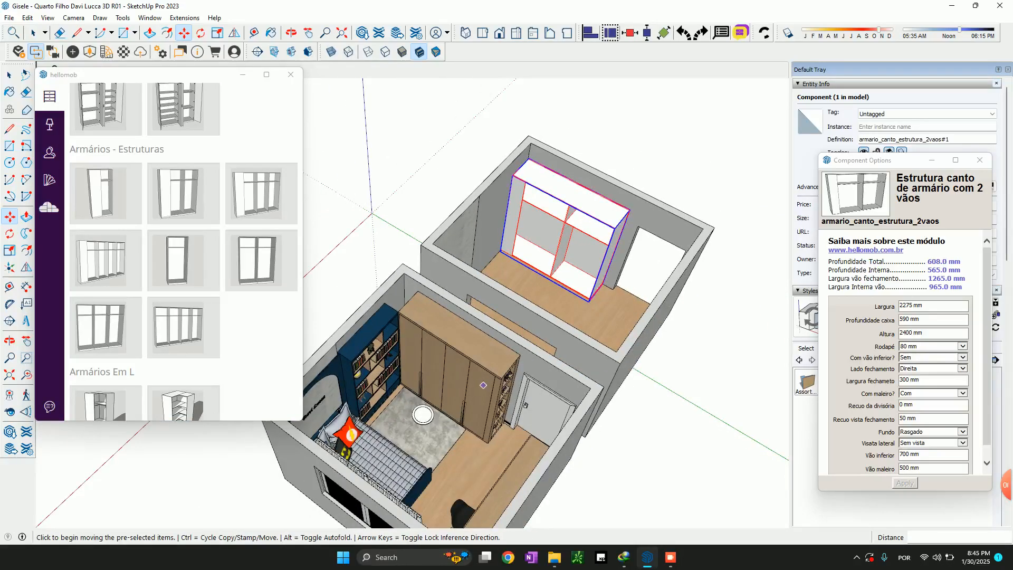
scroll(481, 385, up, 2)
scroll(487, 385, up, 1)
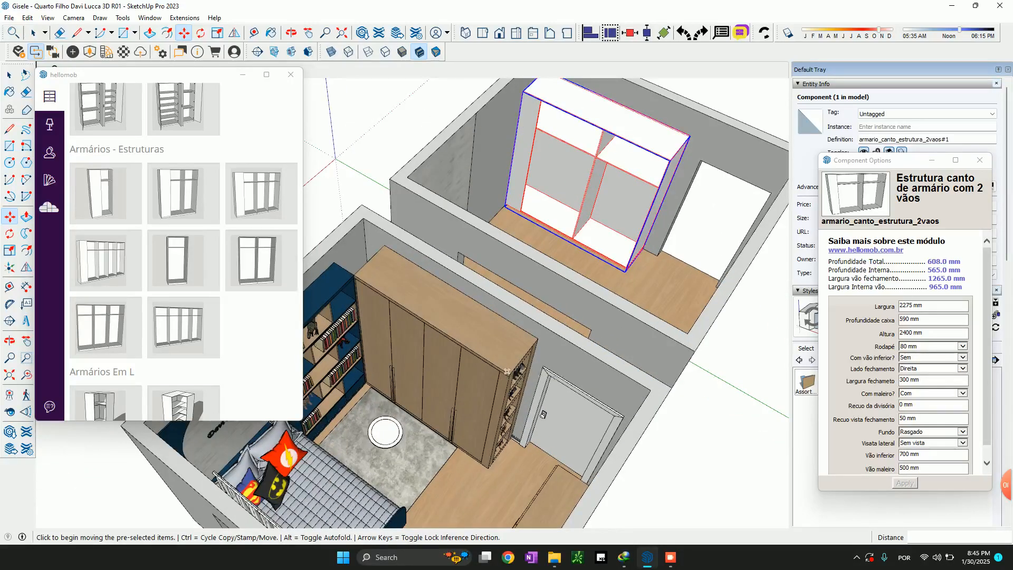
Compare the top and overall height of the furnished room's wardrobe with the new wardrobe structure
scroll(352, 273, up, 1)
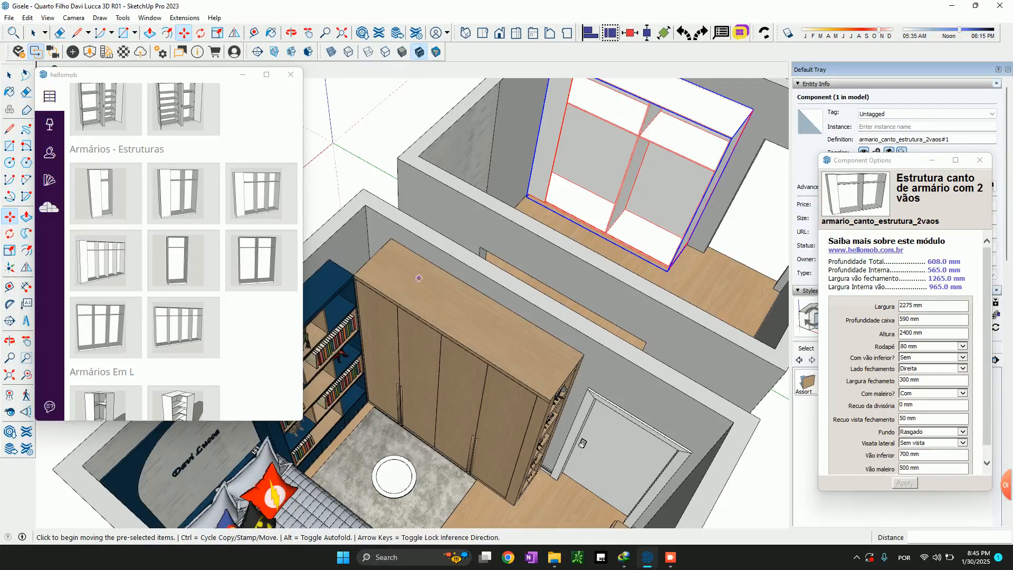
scroll(470, 267, down, 1)
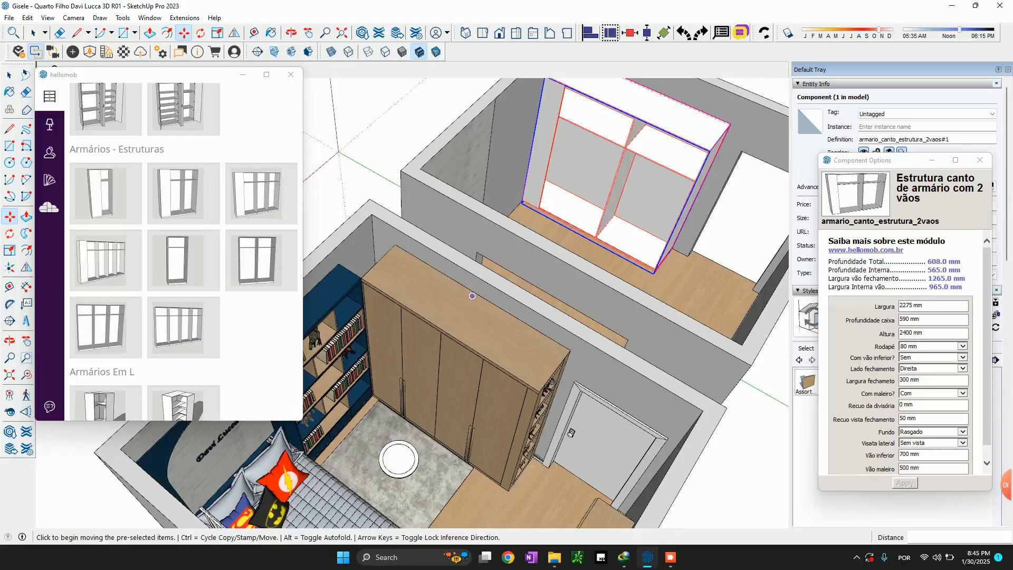
scroll(473, 295, up, 2)
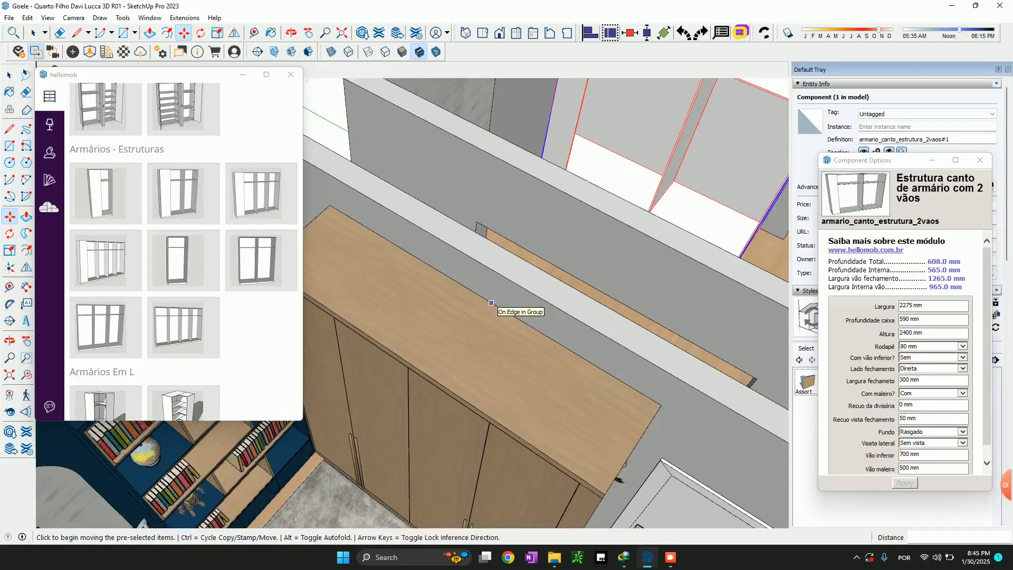
scroll(491, 303, down, 3)
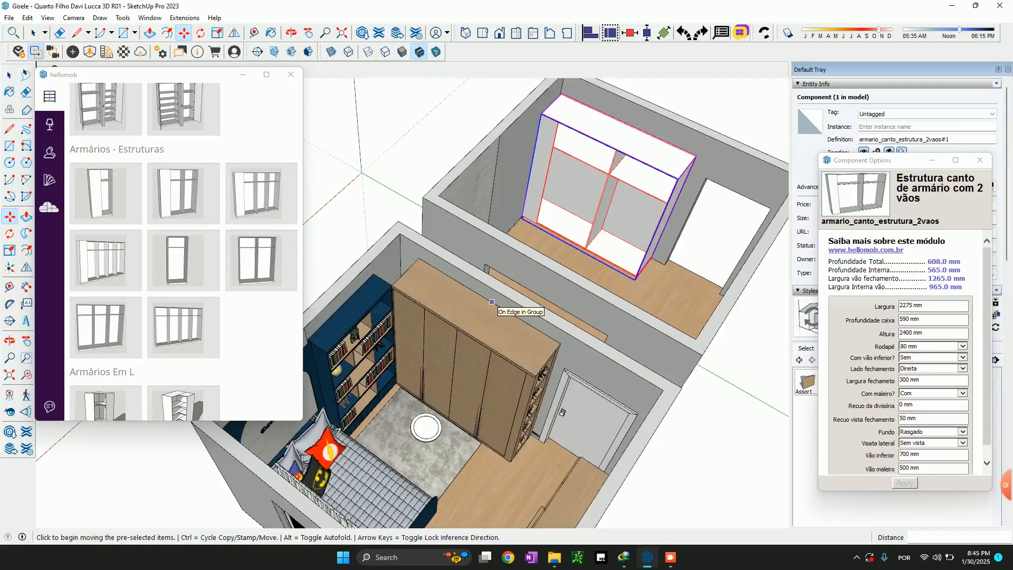
scroll(656, 140, up, 2)
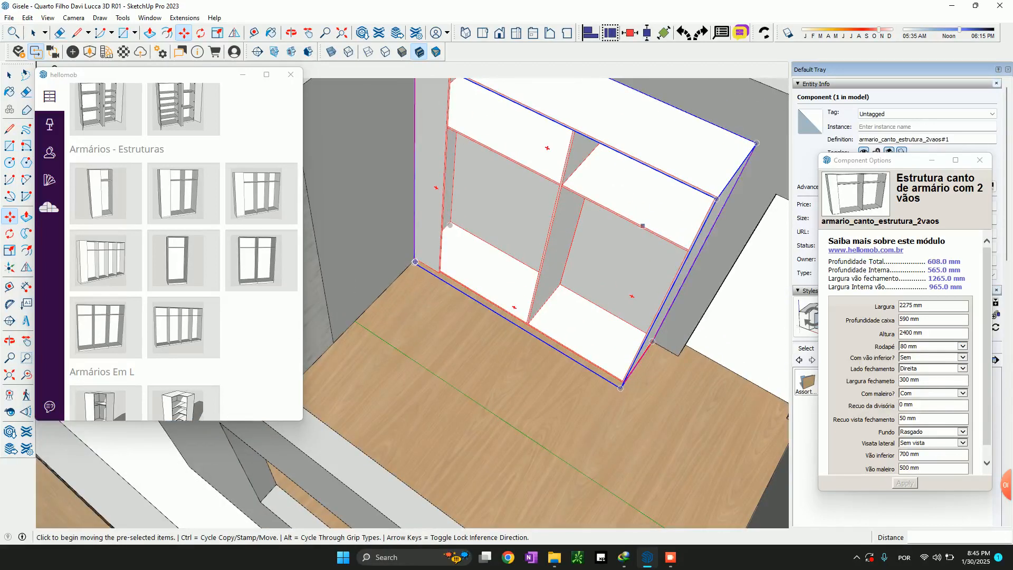
scroll(640, 227, down, 2)
key(space)
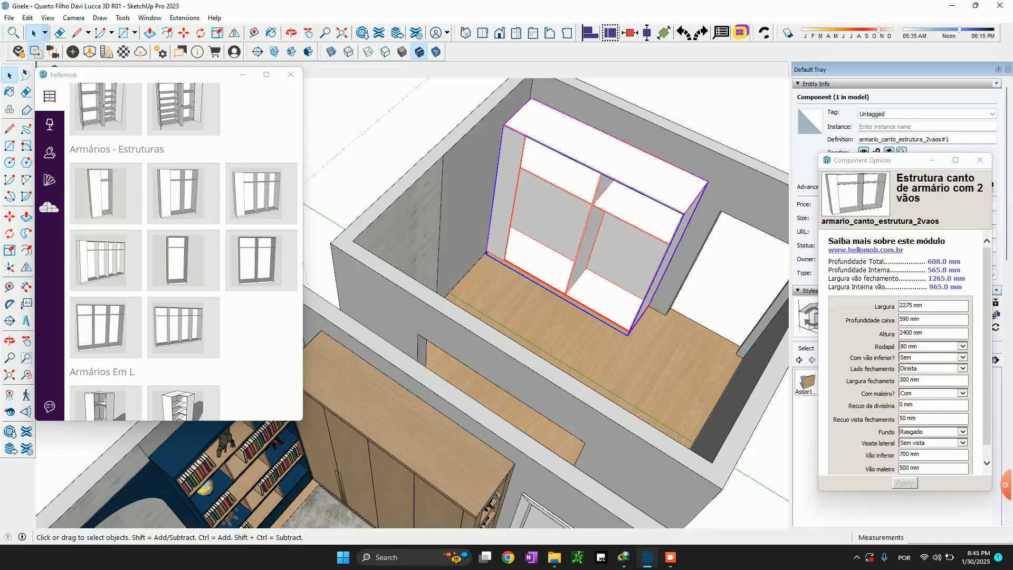
Inspect how the new wardrobe structure sits in the empty room's corner and against its rear wall
scroll(517, 129, up, 6)
scroll(455, 168, down, 2)
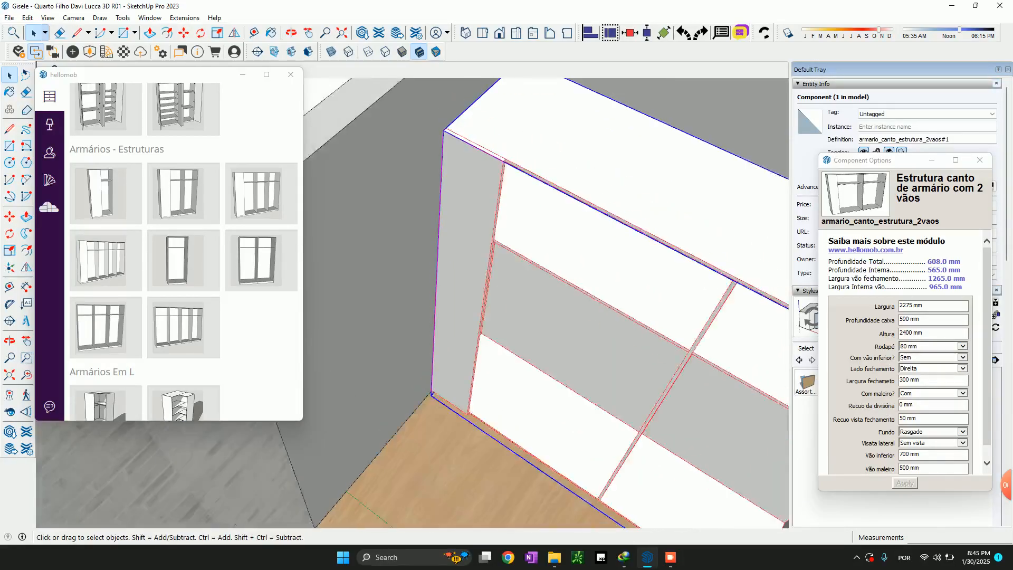
scroll(447, 165, down, 2)
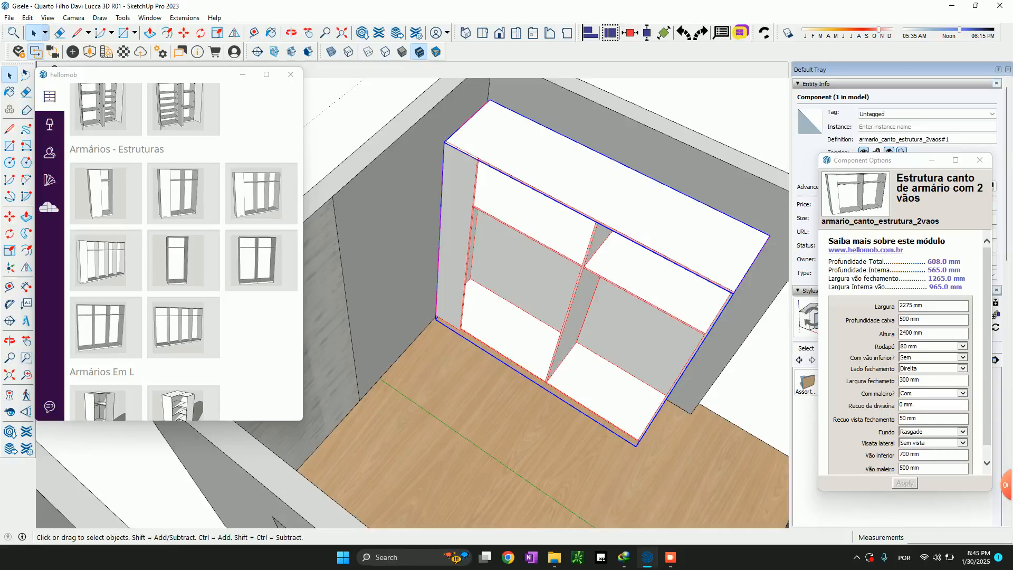
scroll(595, 185, down, 2)
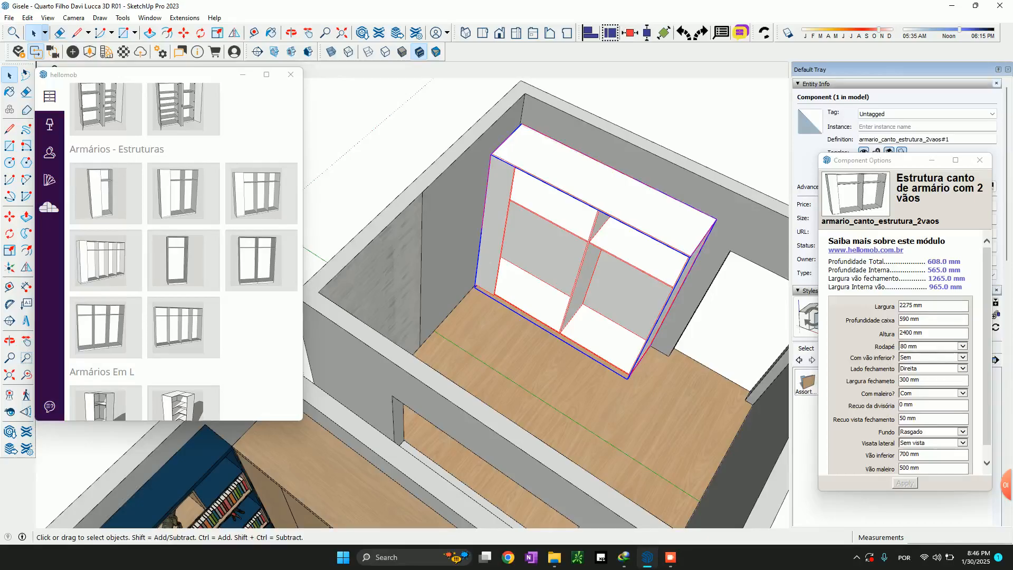
scroll(567, 303, down, 4)
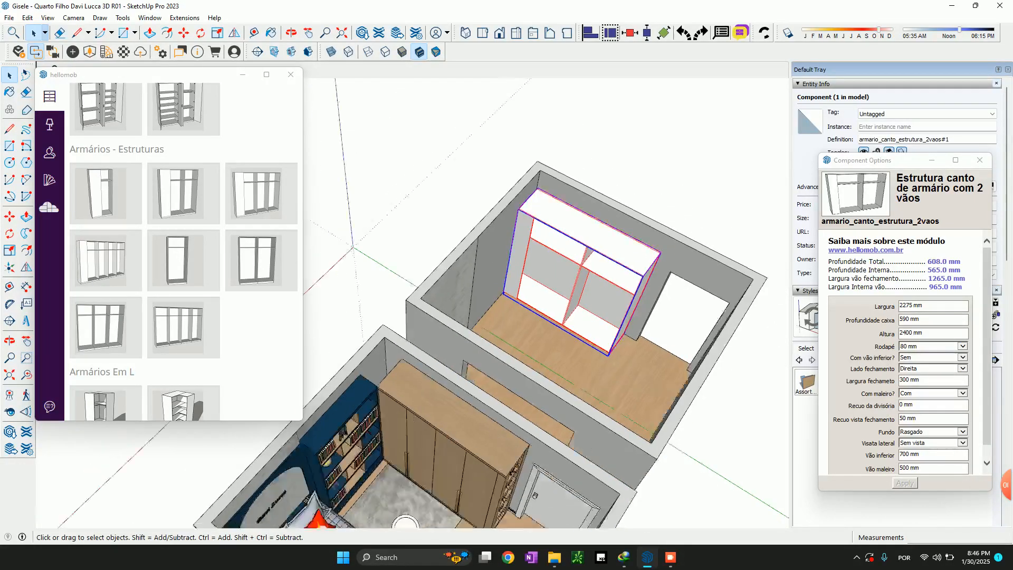
scroll(557, 300, down, 2)
scroll(601, 299, up, 5)
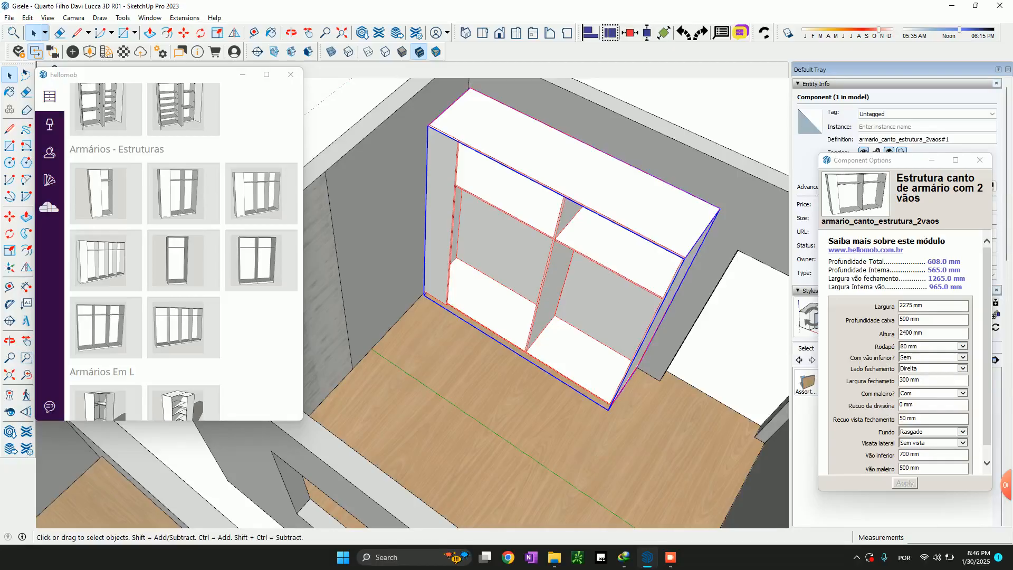
scroll(623, 403, up, 2)
scroll(612, 365, down, 5)
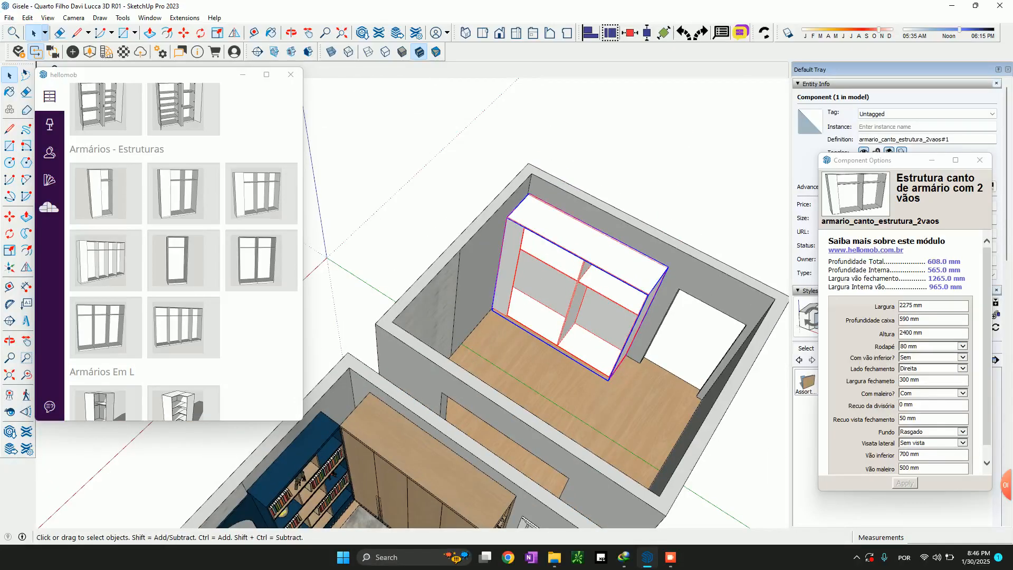
Scale the wardrobe structure vertically to a height of 2550 mm, matching the top edge of the furnished room's wardrobe
key(s)
click(586, 245)
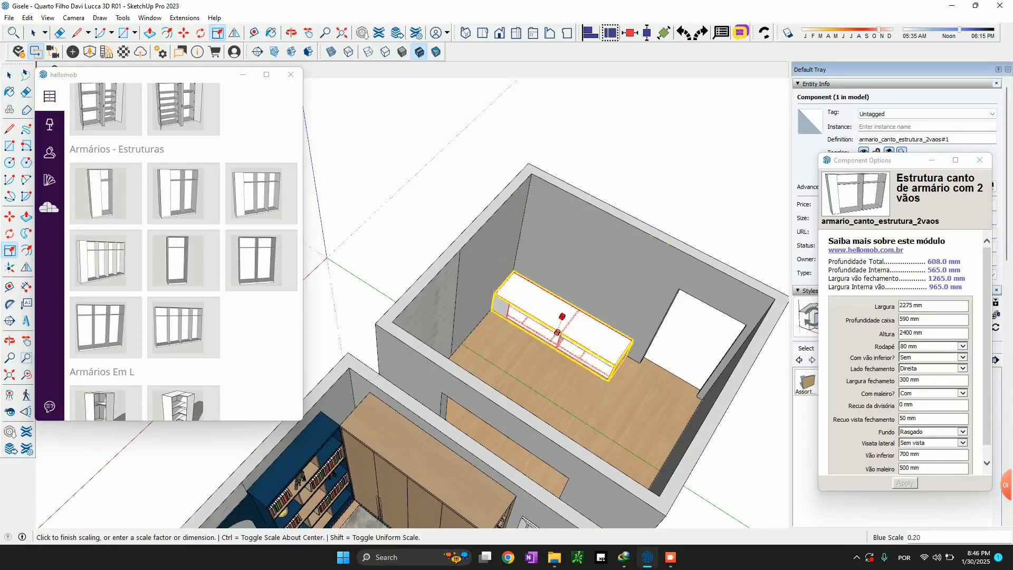
scroll(359, 414, up, 2)
scroll(323, 435, up, 6)
middle_drag(321, 437, 386, 174)
scroll(360, 305, down, 7)
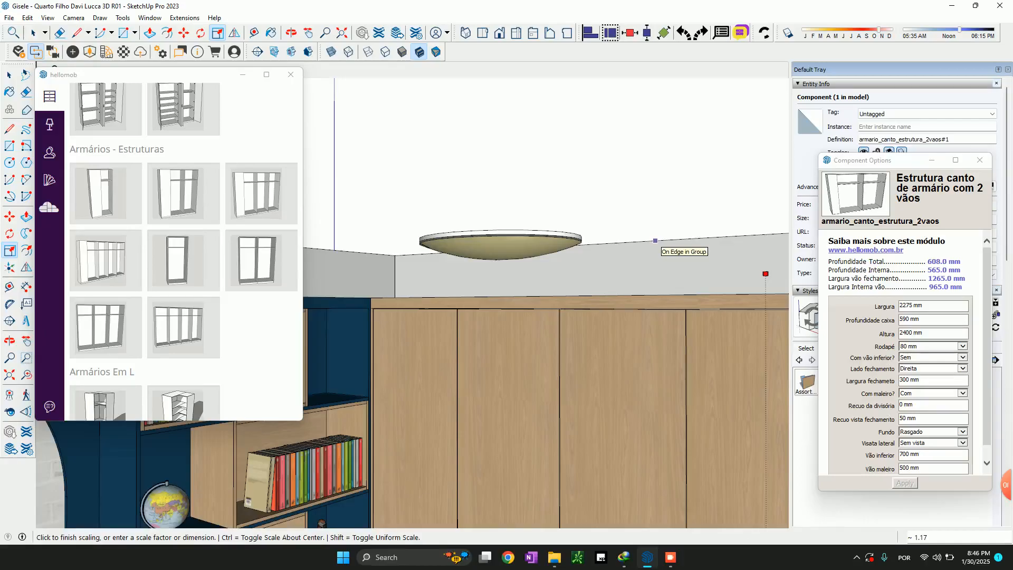
click(371, 298)
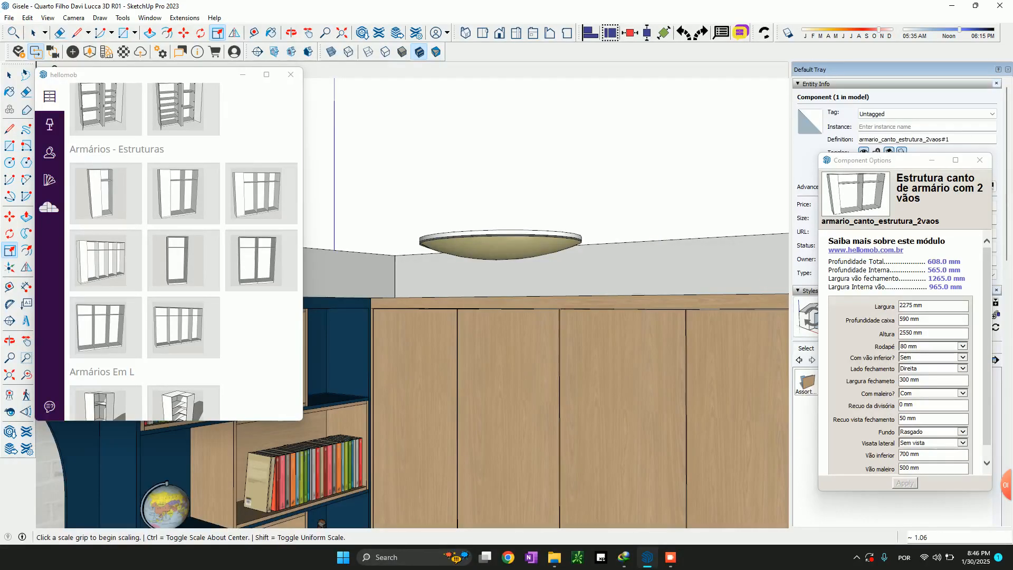
middle_drag(422, 211, 468, 320)
scroll(468, 319, down, 6)
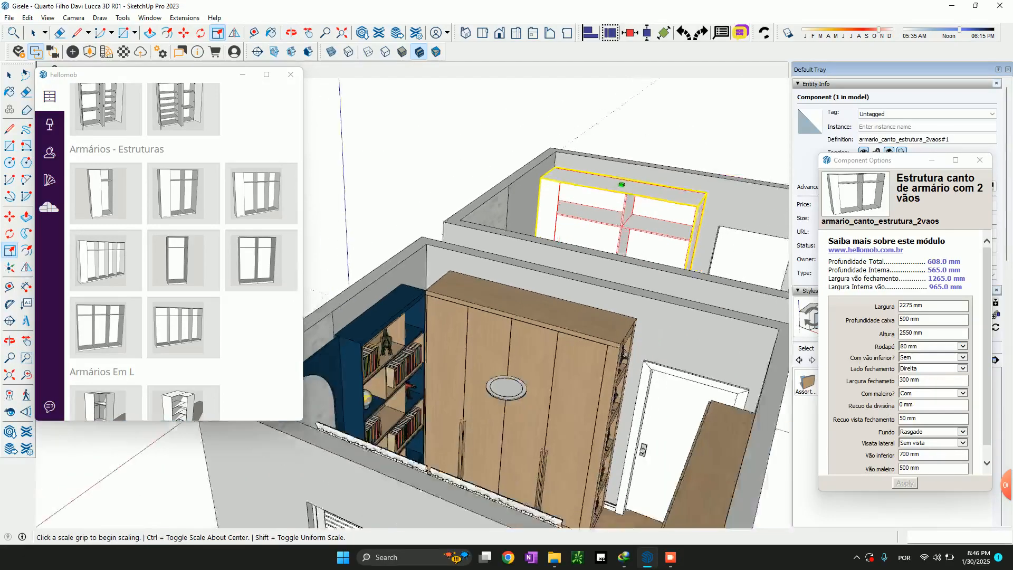
Measure vertically from the floor beside the furnished wardrobe's open shelves to the level of the round ceiling lamp
scroll(580, 448, up, 4)
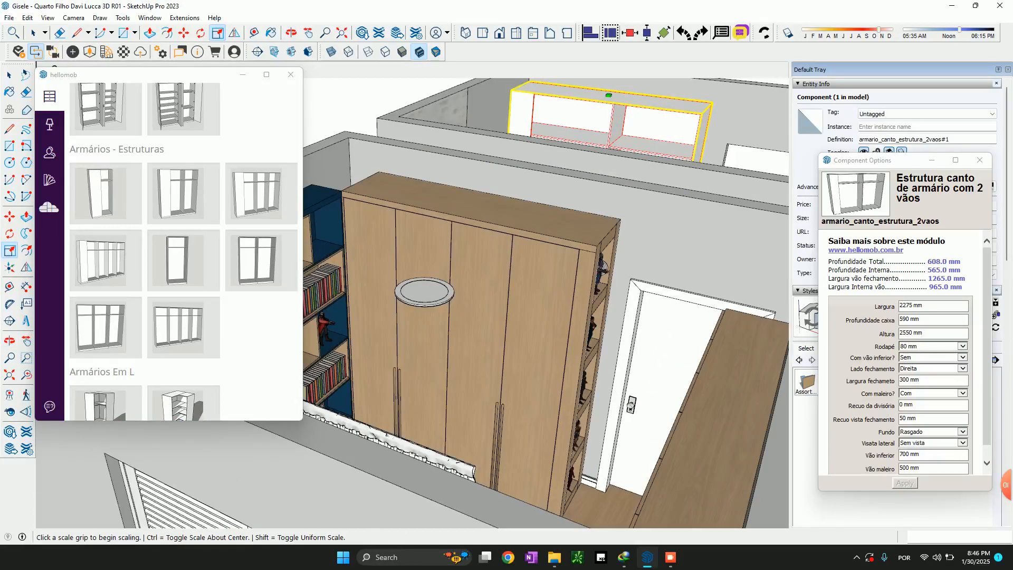
key(t)
click(596, 516)
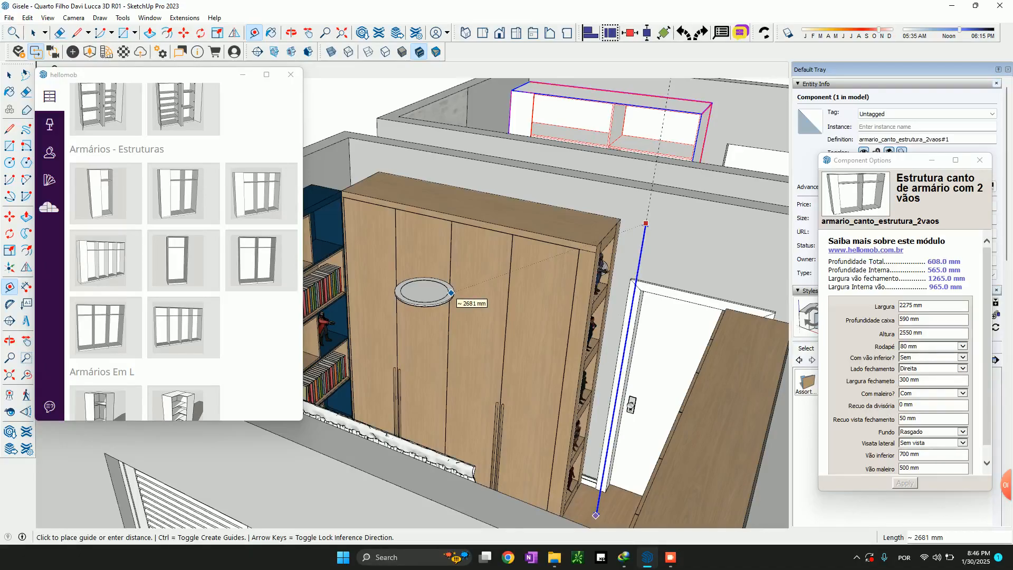
key(space)
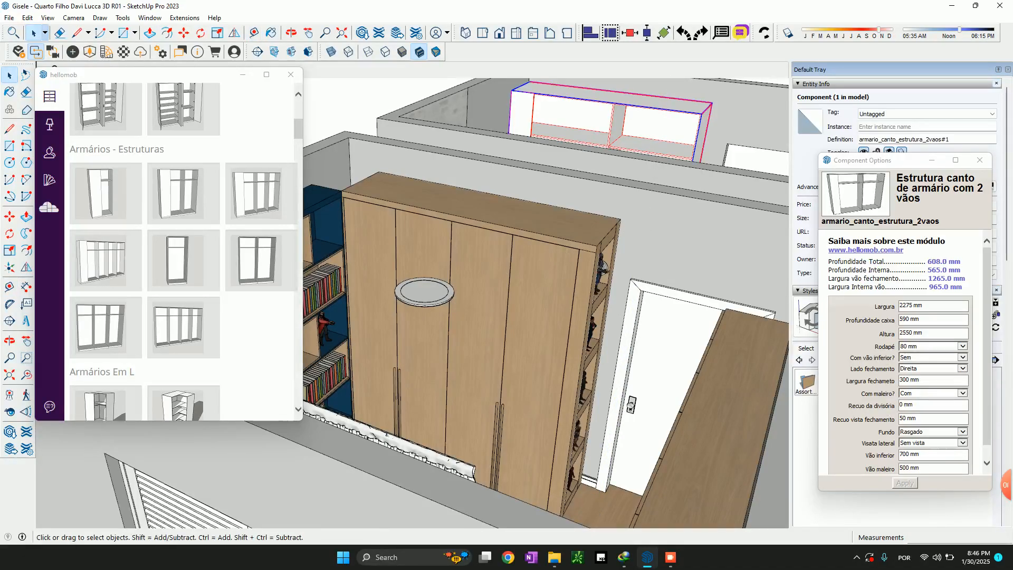
Check the heightened wardrobe structure's front, upper compartments and exposed side from several angles
scroll(612, 311, down, 3)
mouse_move(565, 145)
middle_down()
mouse_move(536, 203)
mouse_move(485, 209)
middle_up()
scroll(536, 202, up, 3)
scroll(536, 203, down, 3)
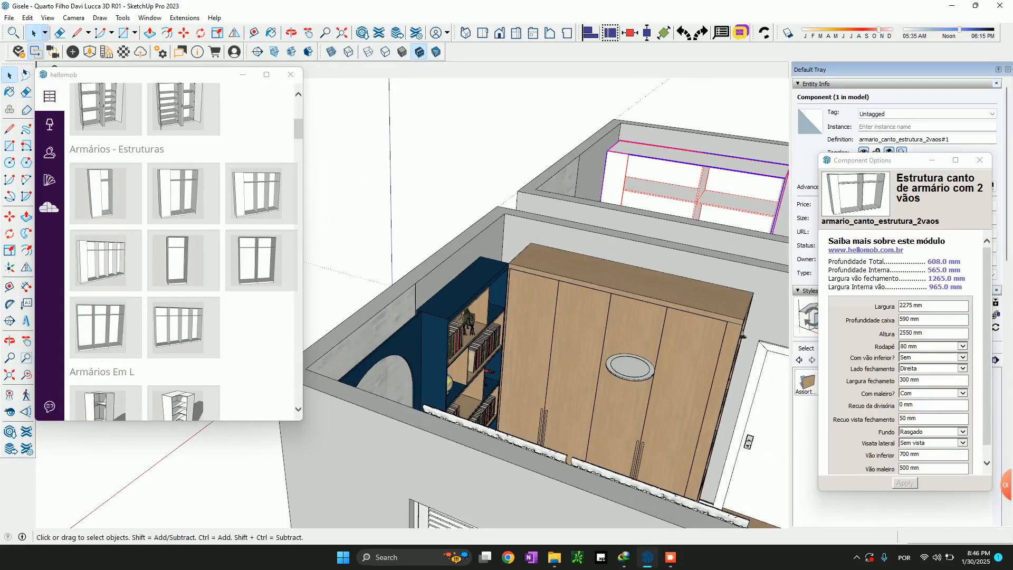
shift+middle_drag(734, 167, 618, 203)
scroll(619, 203, up, 3)
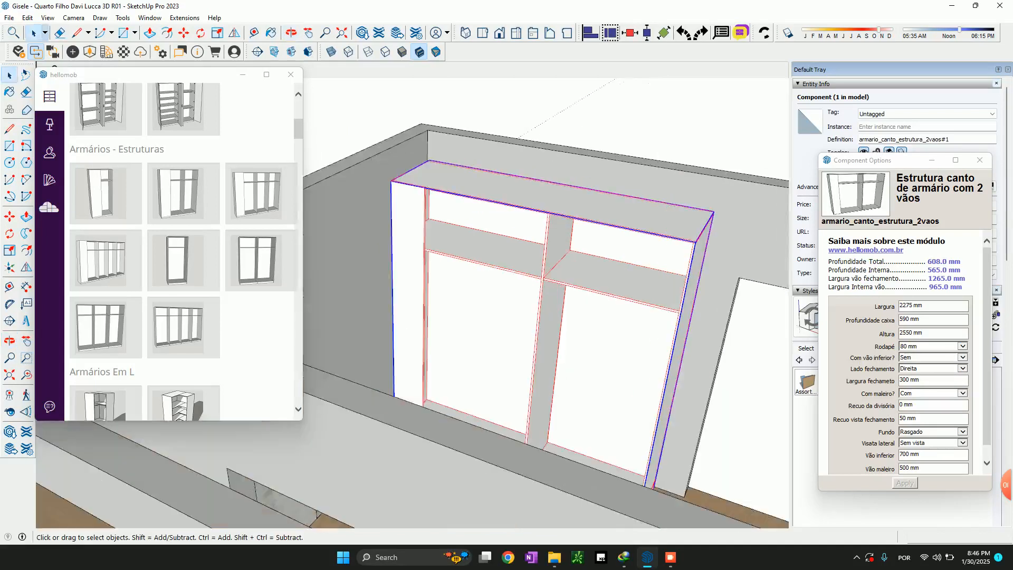
scroll(622, 246, down, 4)
middle_drag(623, 245, 555, 280)
scroll(607, 311, up, 2)
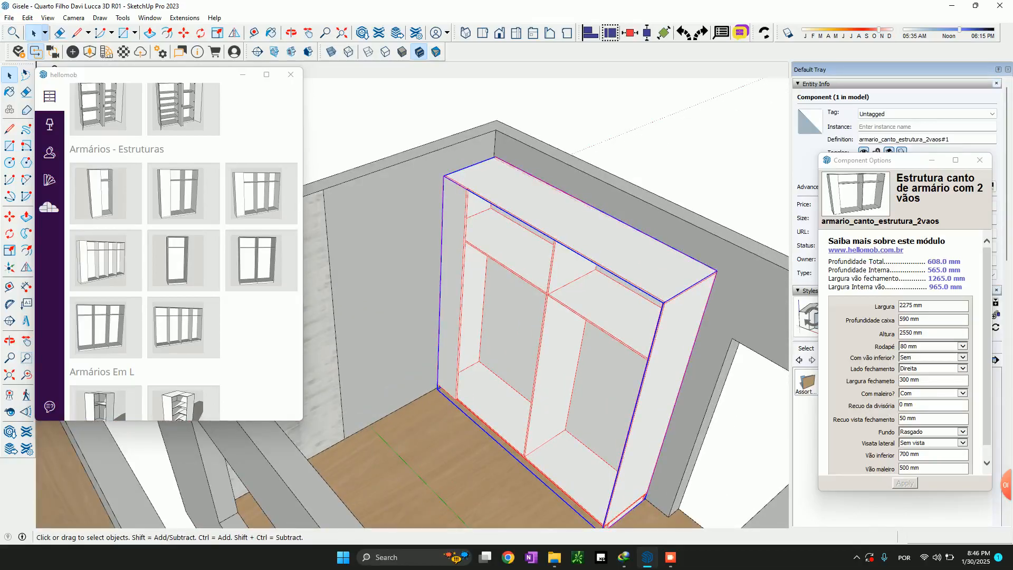
scroll(670, 327, down, 5)
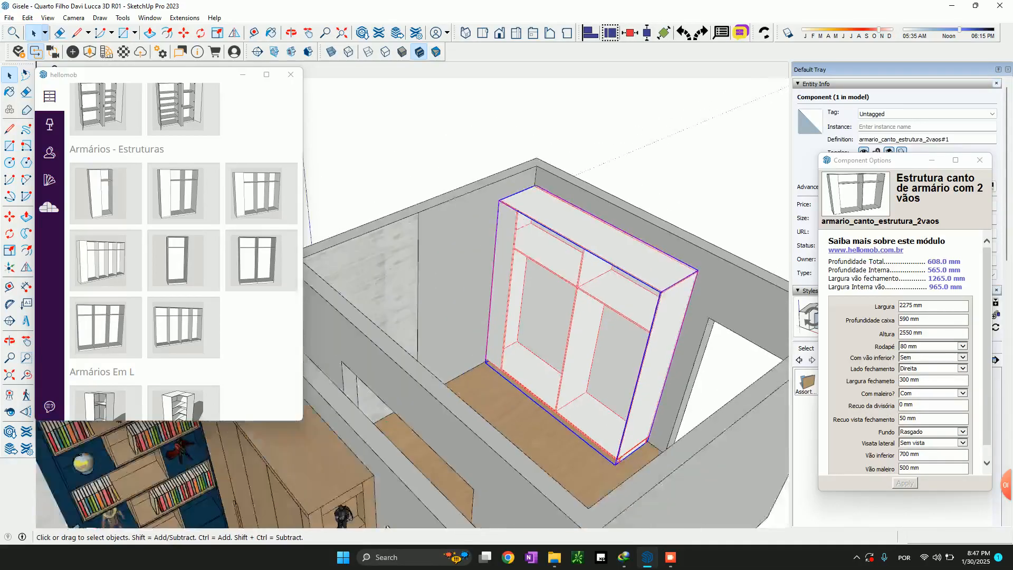
Compare the new structure's exposed side near the door opening with the open-shelf end of the furnished room's wardrobe
scroll(573, 357, up, 5)
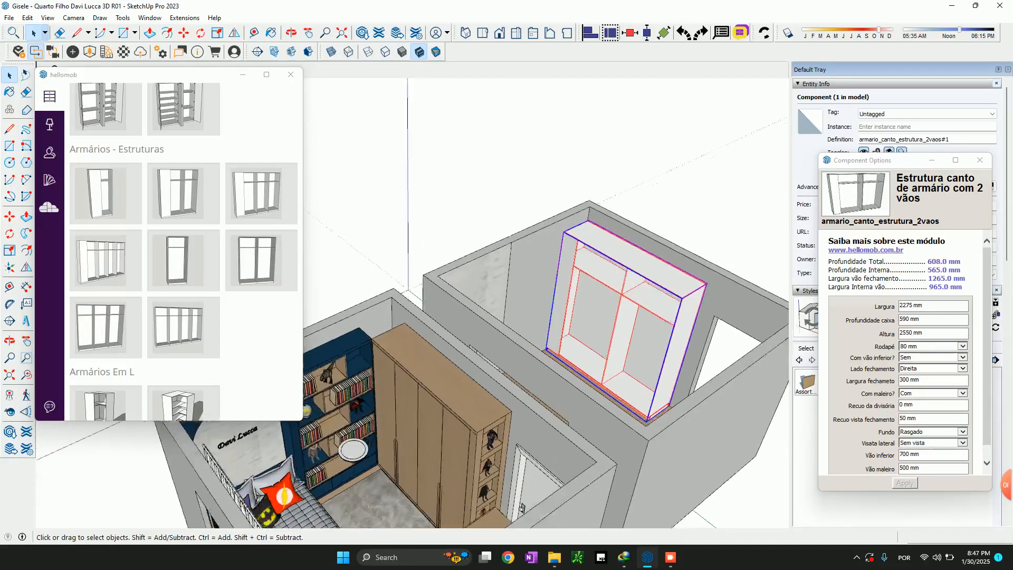
mouse_move(572, 356)
middle_down()
mouse_move(541, 369)
mouse_move(591, 364)
middle_up()
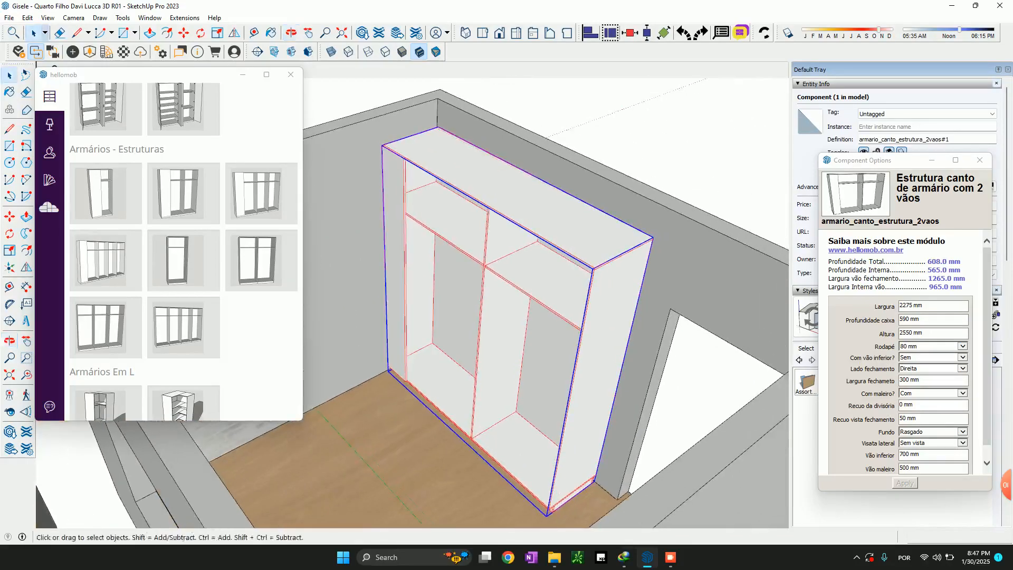
middle_drag(591, 327, 628, 369)
scroll(628, 370, down, 3)
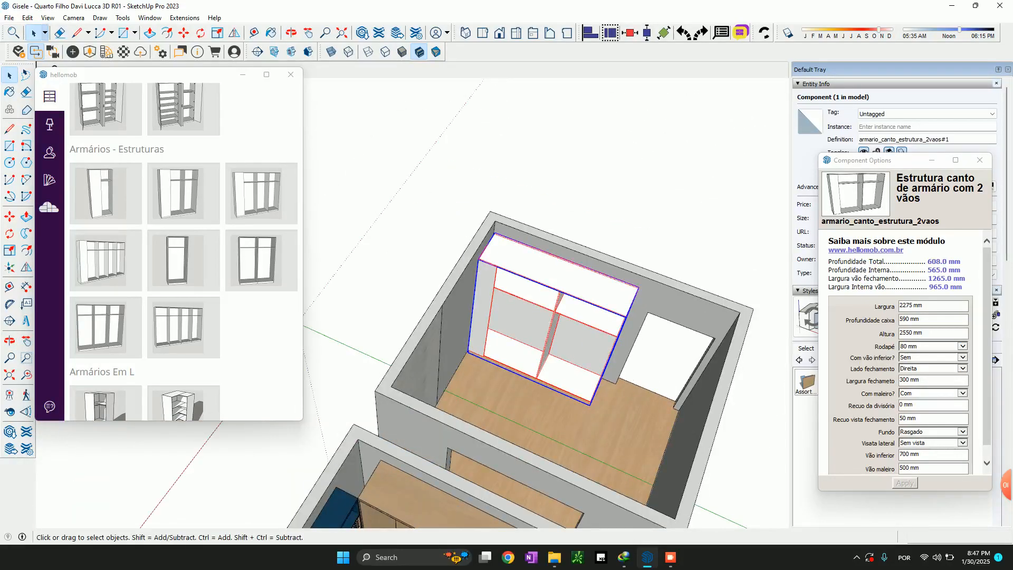
scroll(535, 280, down, 2)
scroll(534, 414, up, 4)
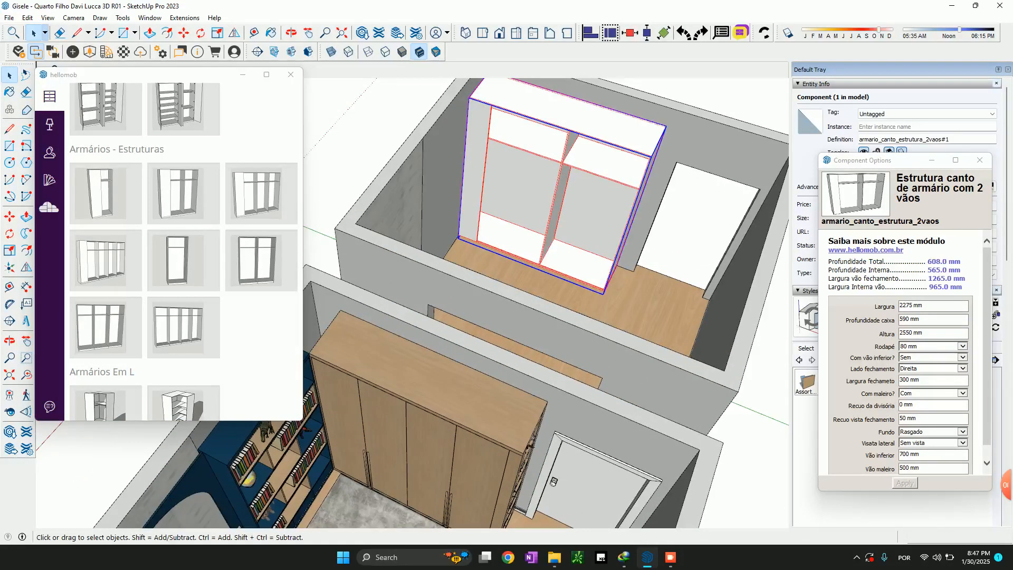
scroll(628, 211, up, 4)
middle_drag(628, 211, 564, 216)
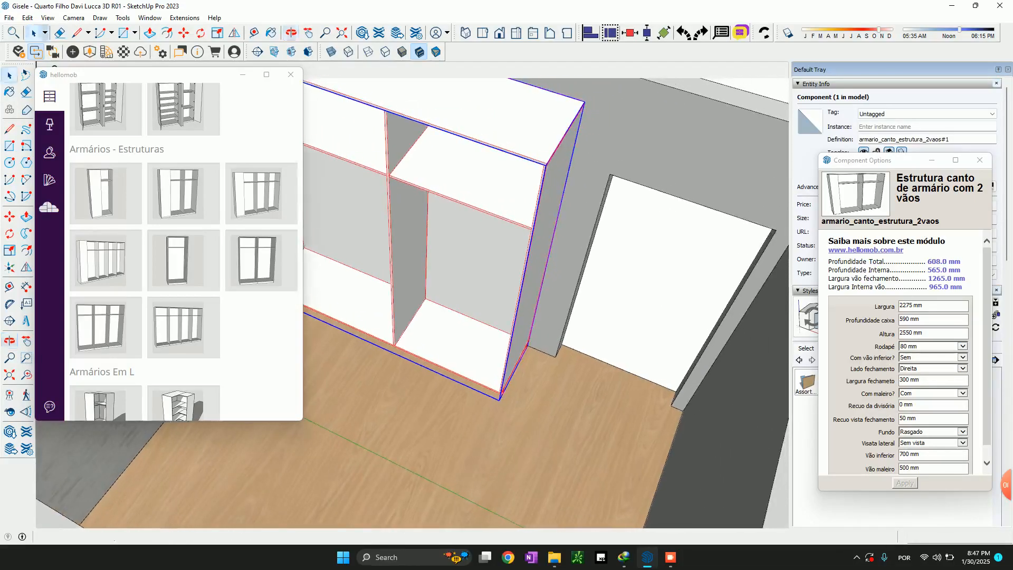
scroll(570, 190, down, 3)
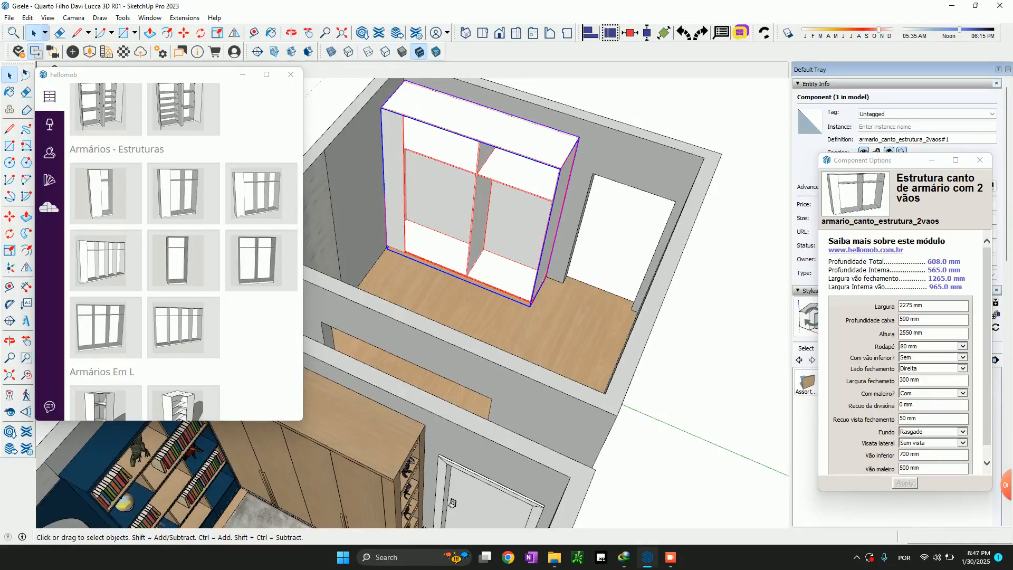
scroll(454, 372, up, 3)
scroll(454, 372, down, 3)
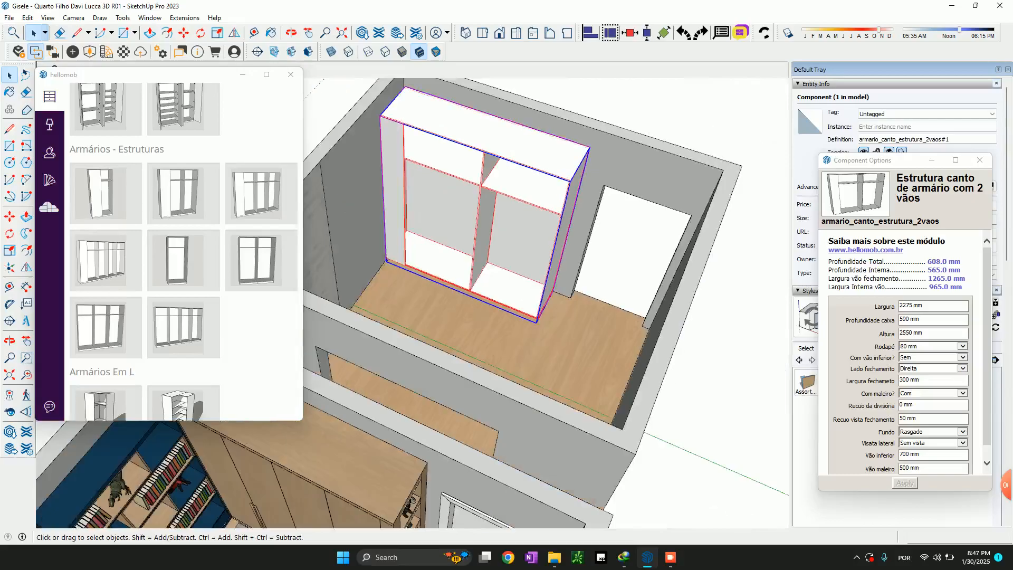
Insert a Lateral de tamponamento module on the wardrobe structure's exposed side near the door opening, aligned to the lower front corner
scroll(183, 108, down, 10)
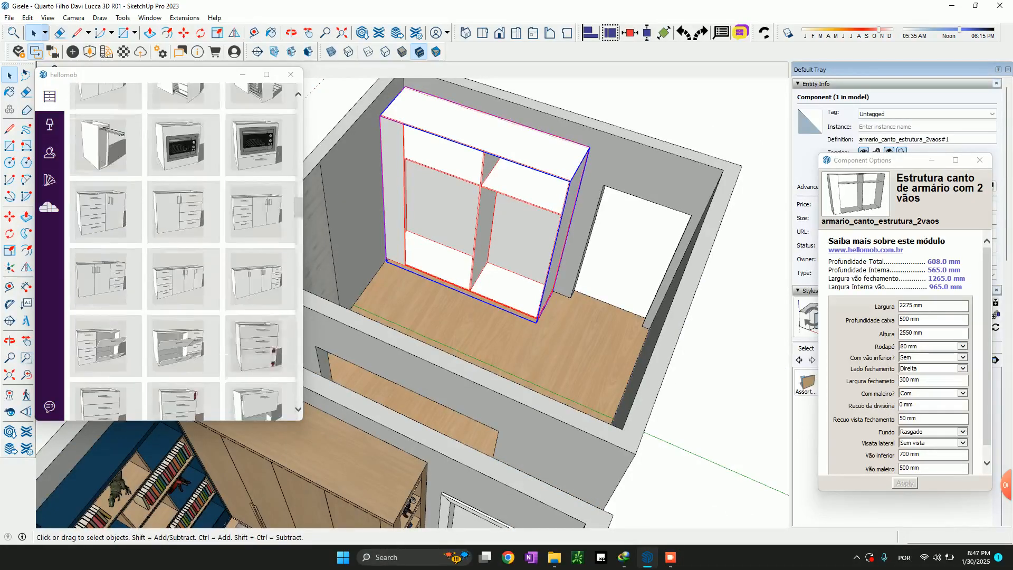
scroll(183, 203, down, 15)
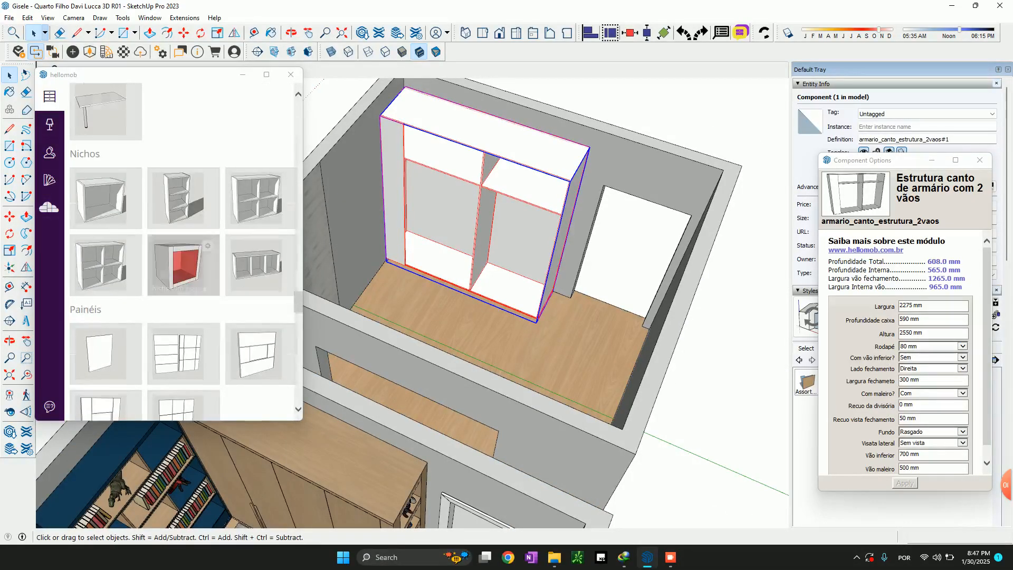
scroll(183, 211, down, 12)
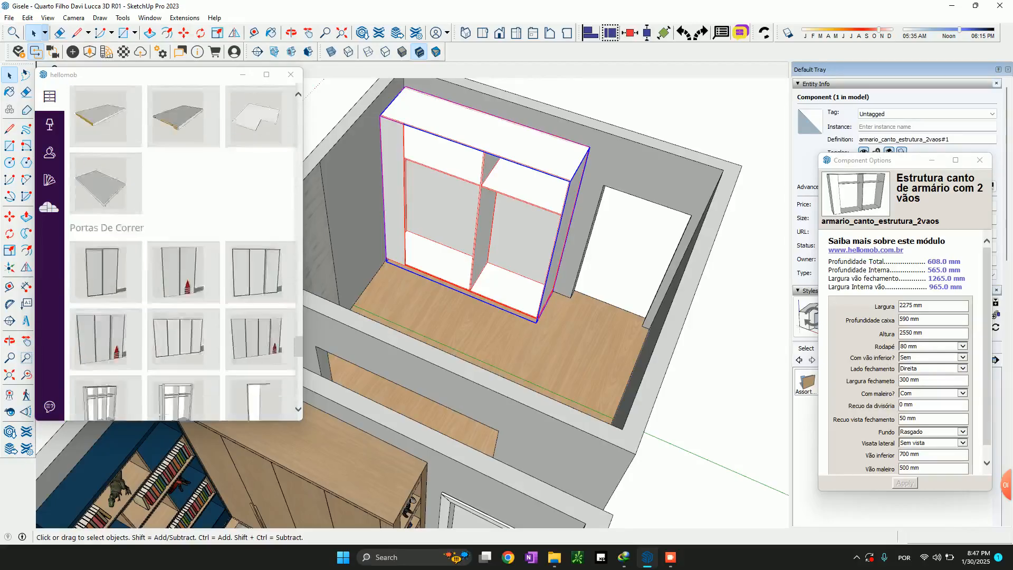
scroll(105, 108, down, 5)
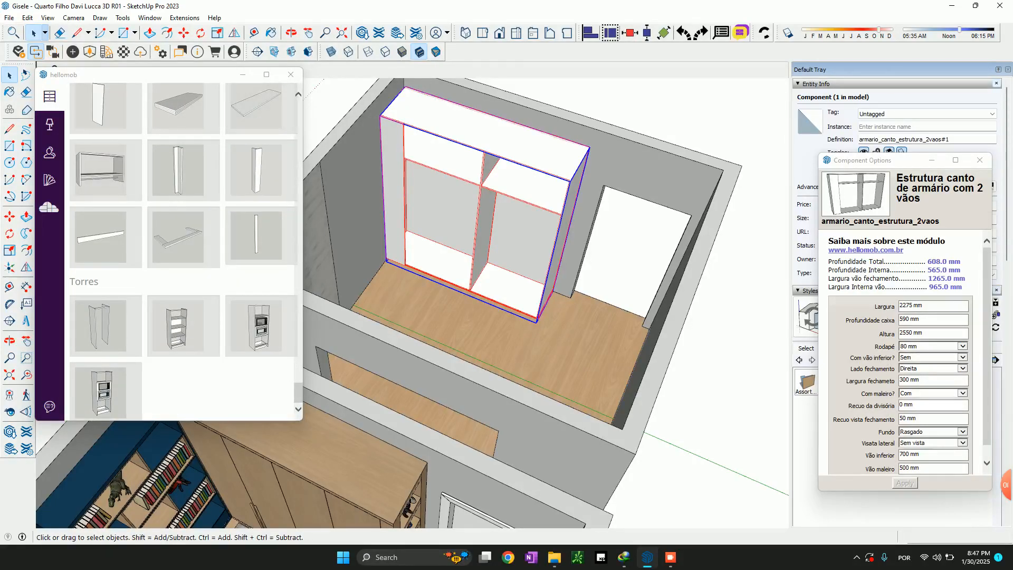
click(106, 108)
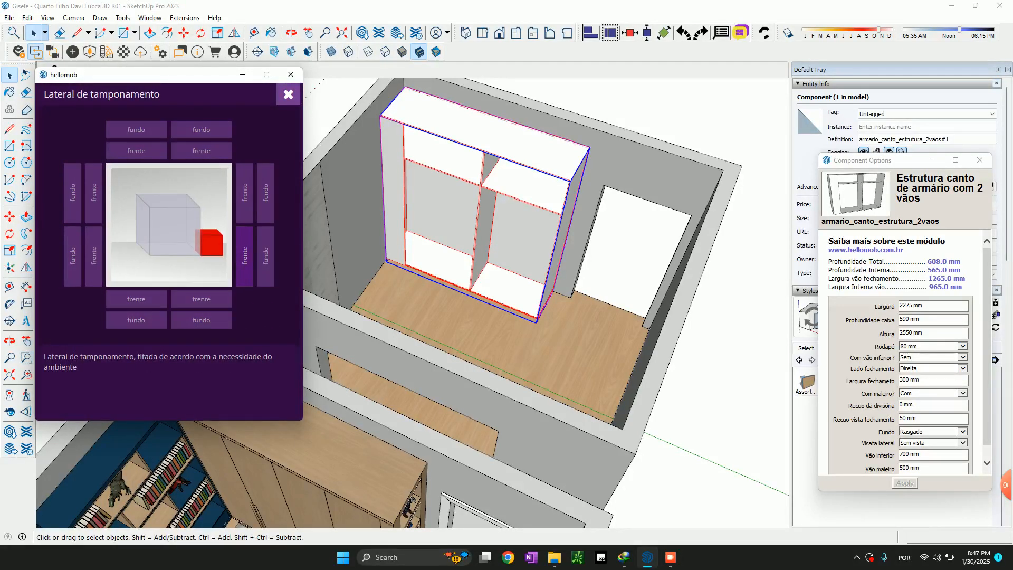
click(245, 256)
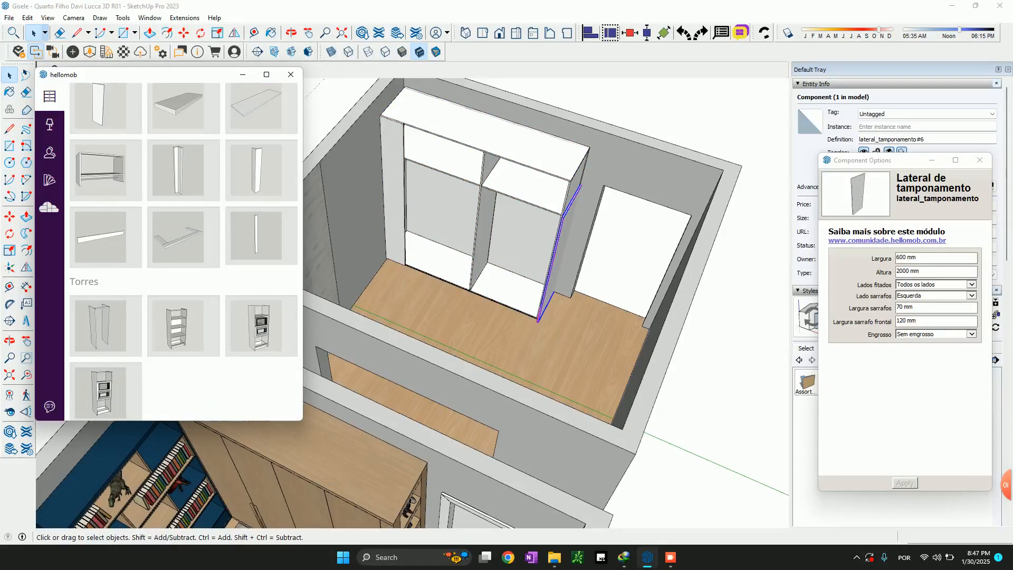
Scale the new side panel vertically to a height of 2550 mm, level with the wardrobe structure's top
scroll(567, 253, up, 3)
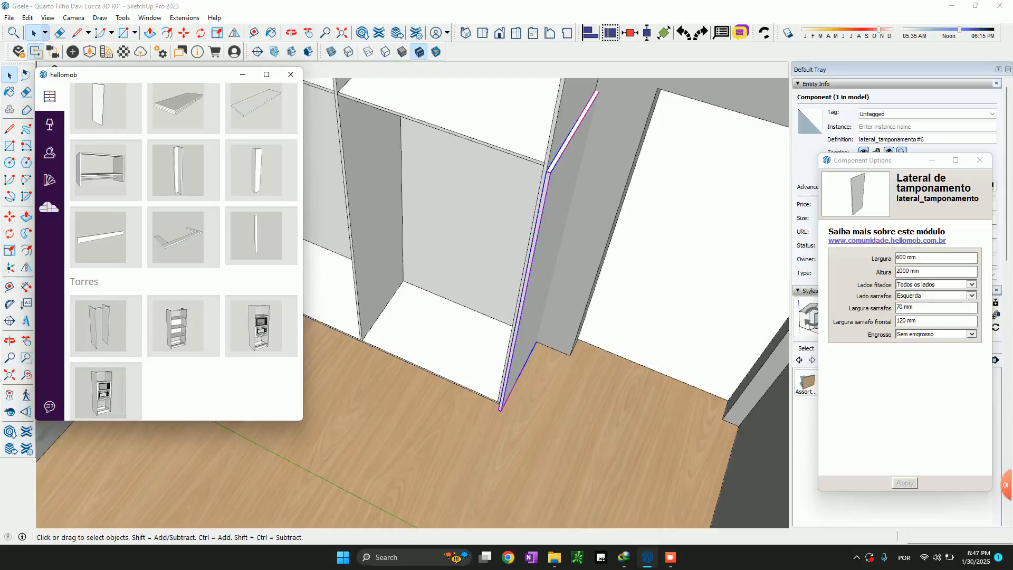
scroll(509, 379, down, 4)
key(s)
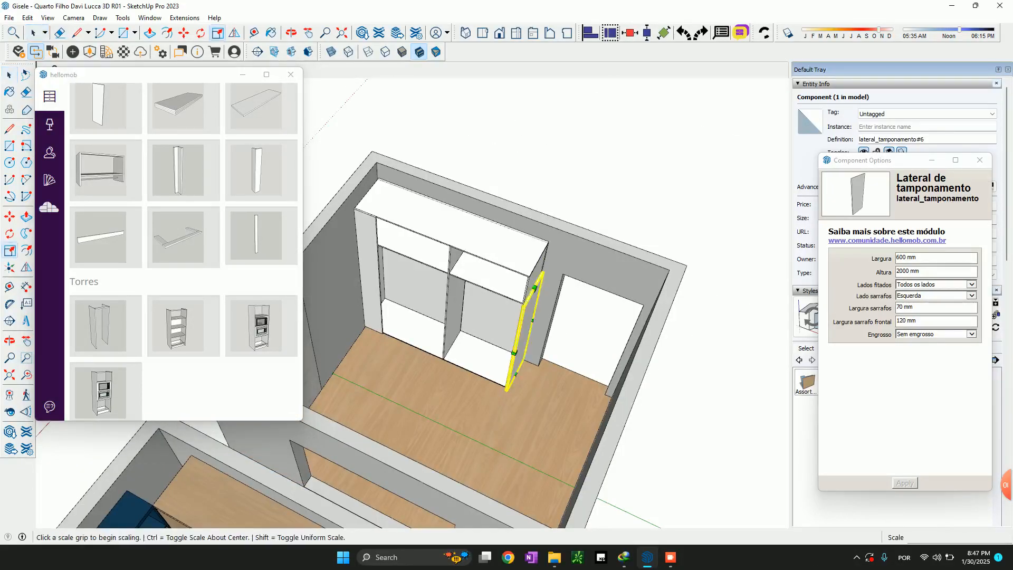
scroll(539, 270, up, 3)
click(534, 293)
click(516, 259)
middle_drag(517, 259, 448, 251)
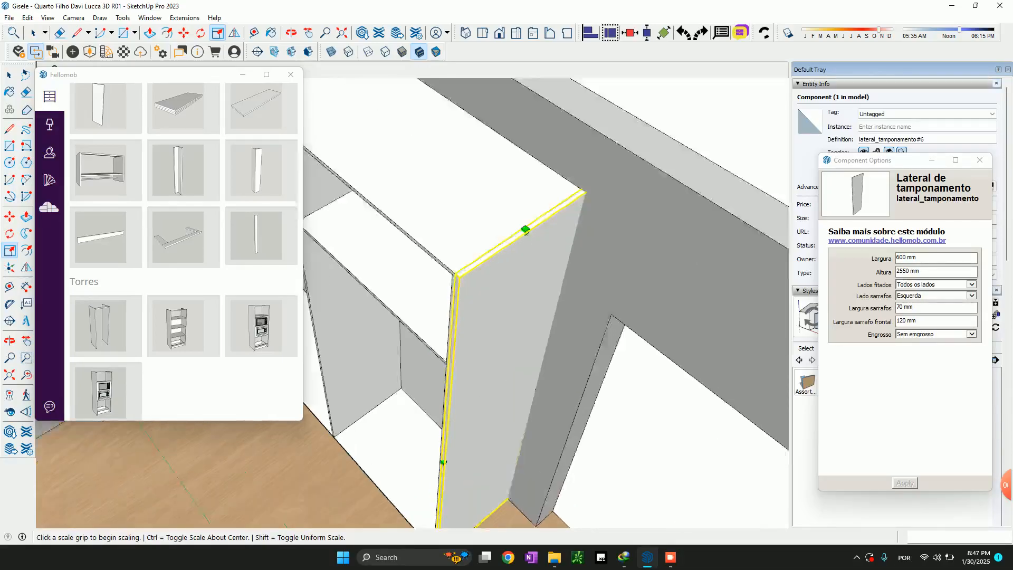
scroll(549, 232, up, 3)
scroll(610, 357, down, 6)
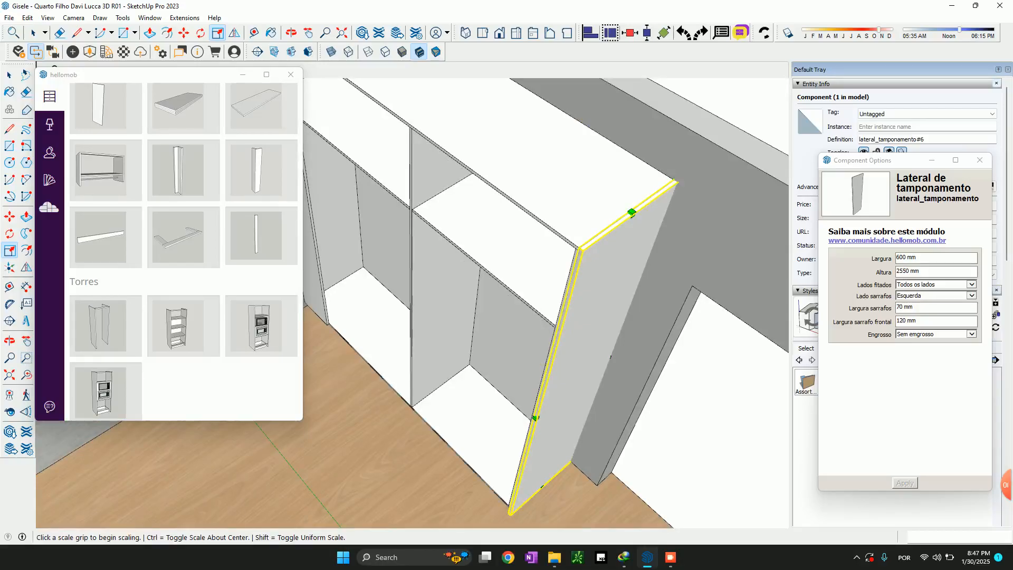
Set the wardrobe structure's back panel type (Fundo) to Rebaixado and apply the change
key(space)
click(542, 208)
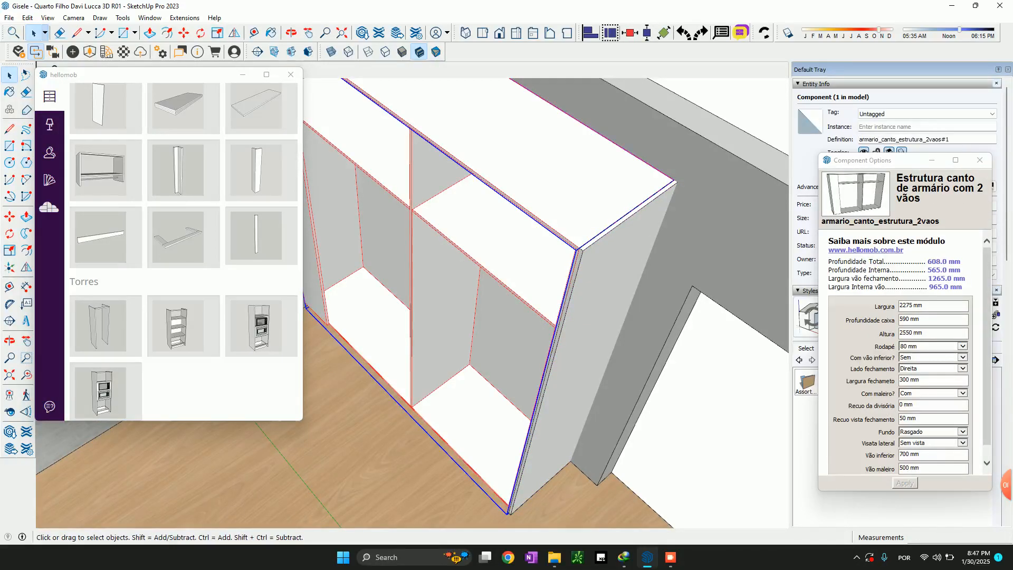
scroll(909, 354, down, 1)
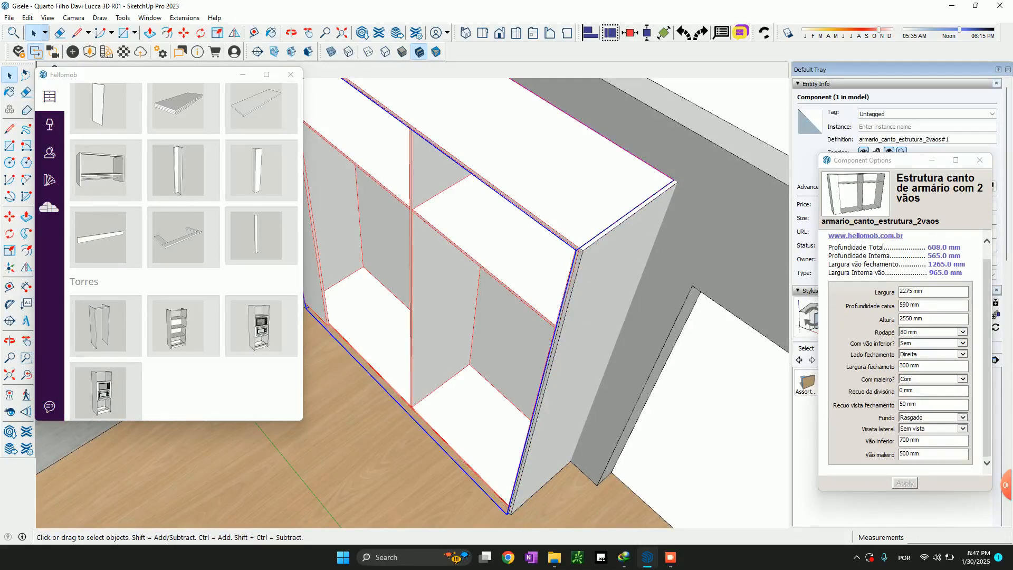
click(934, 417)
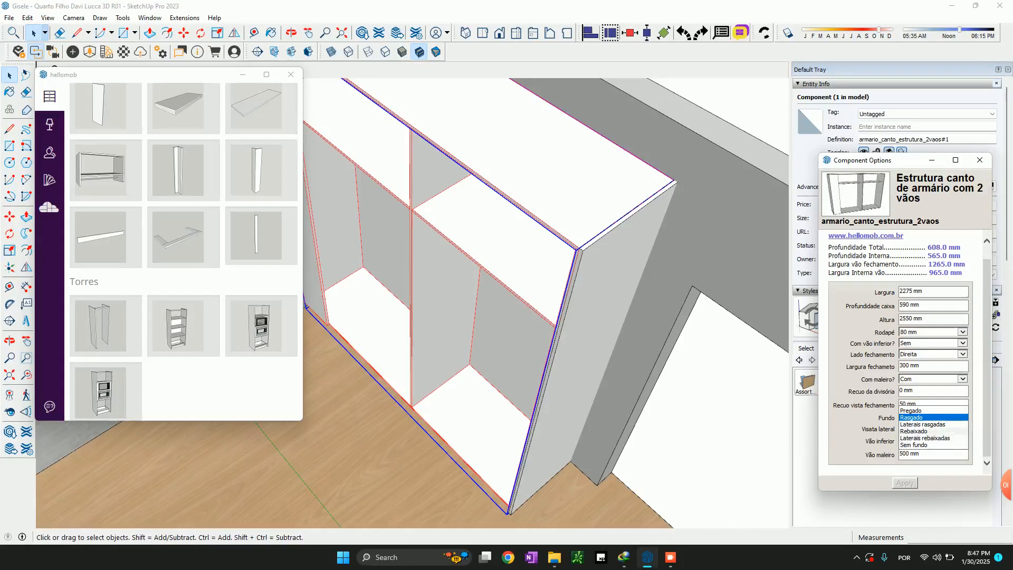
click(923, 431)
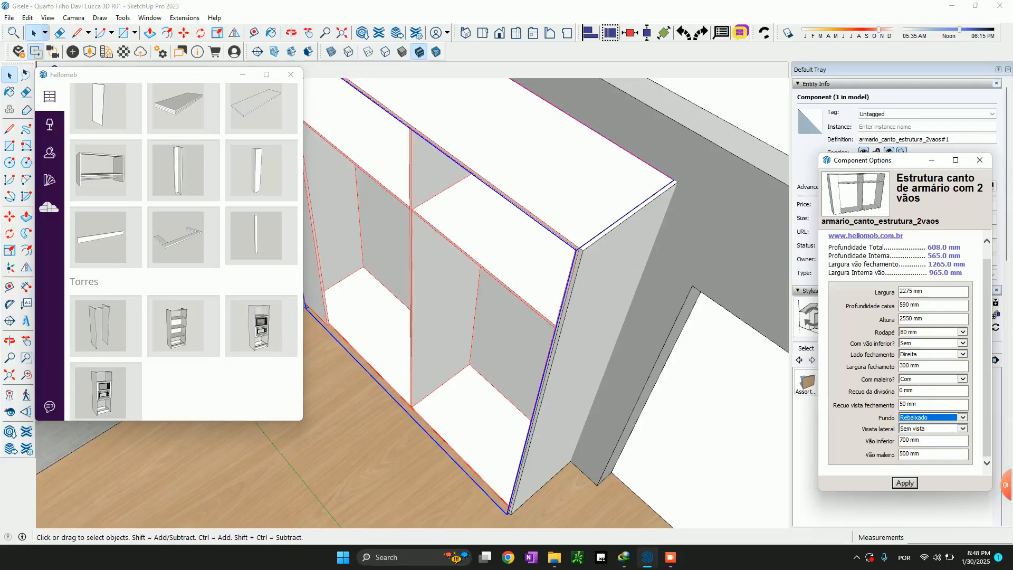
click(905, 483)
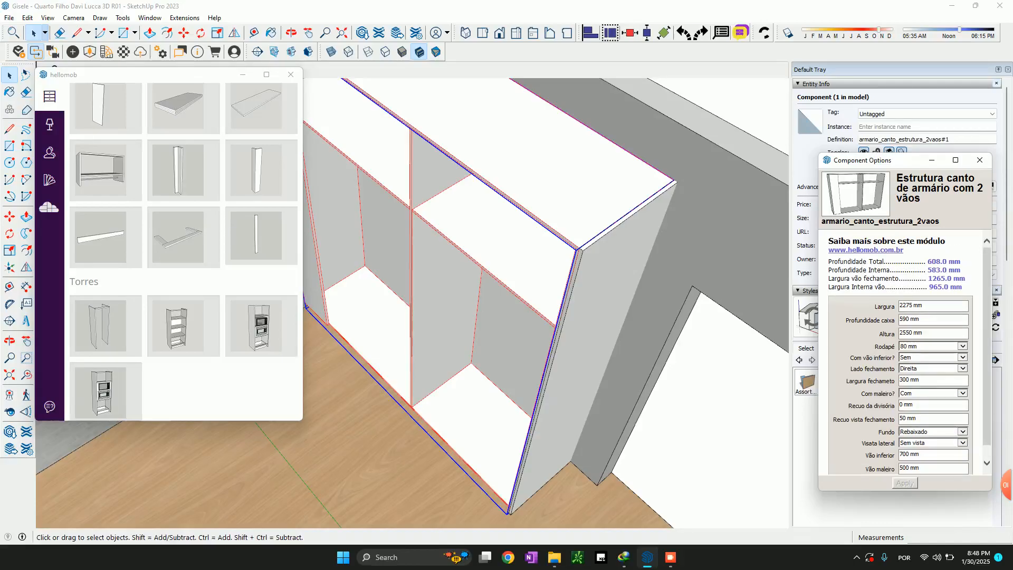
Move the side panel 21 mm along the red axis so it projects past the wardrobe structure's front edge
click(600, 312)
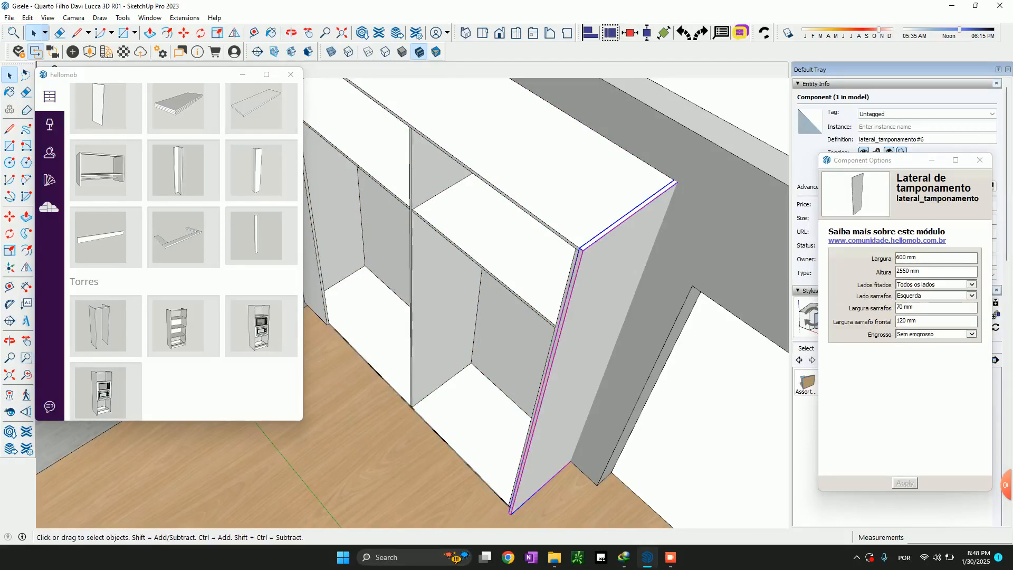
key(s)
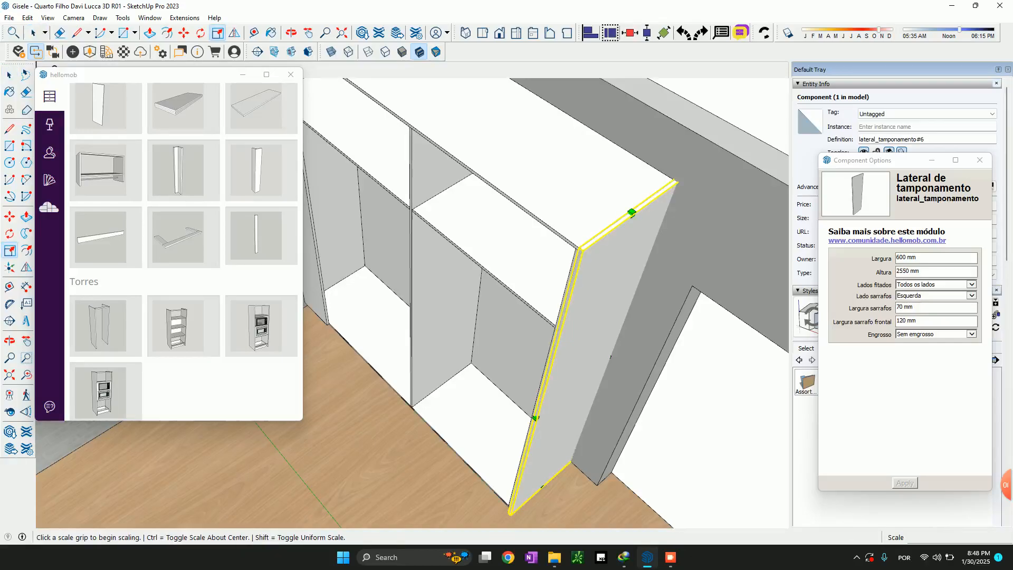
key(space)
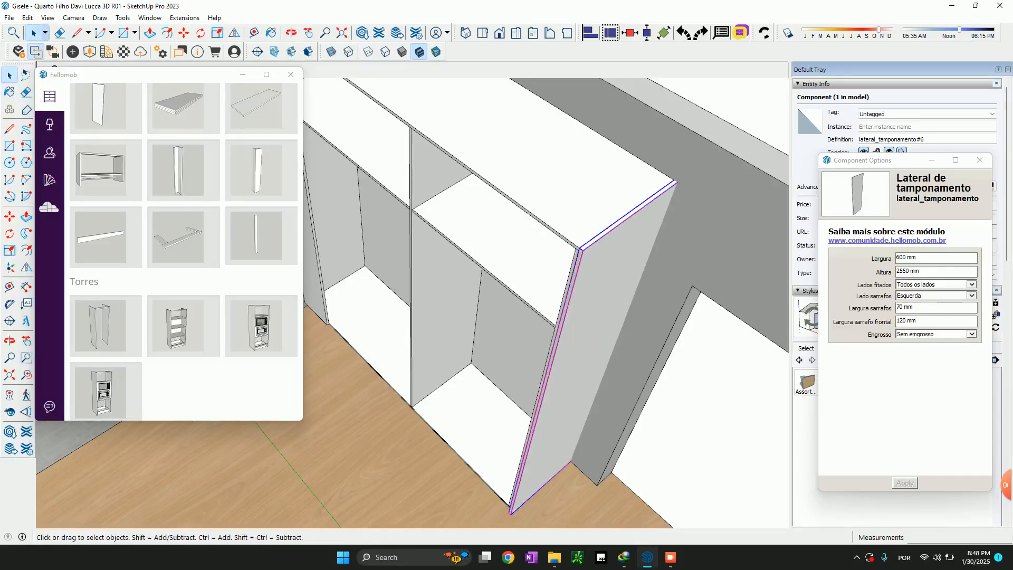
double_click(902, 257)
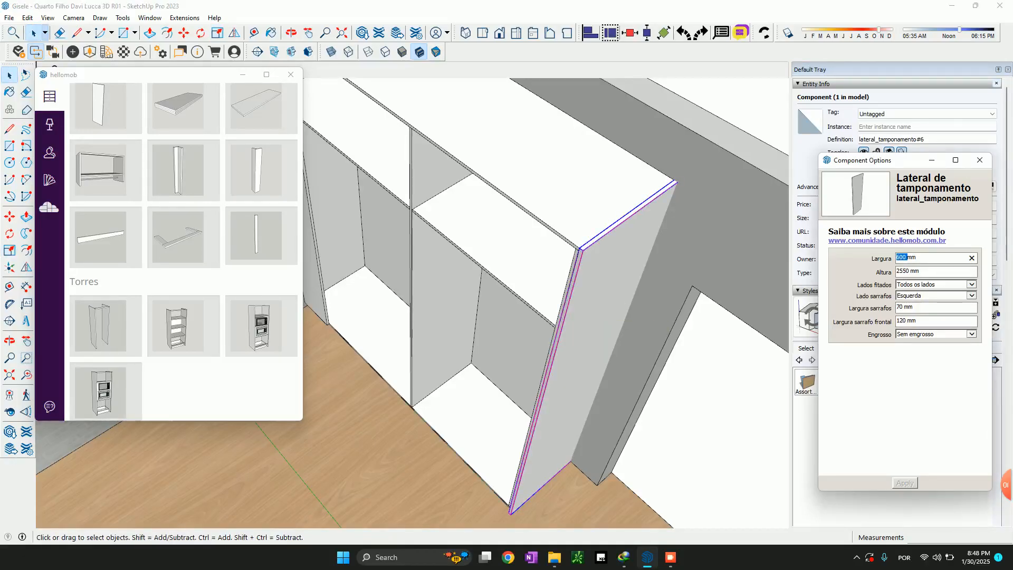
scroll(552, 254, up, 2)
key(m)
scroll(552, 254, up, 3)
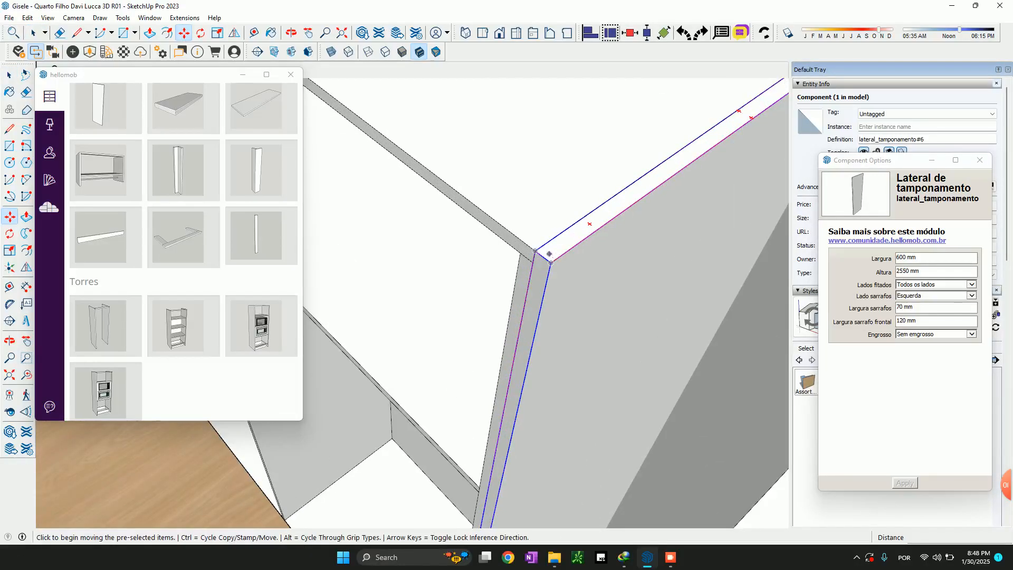
click(552, 254)
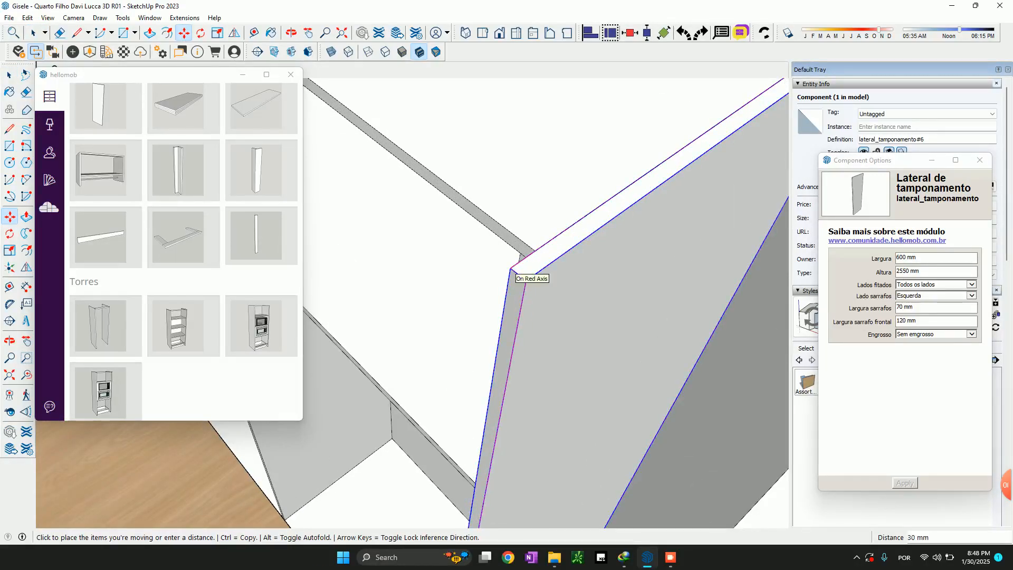
text(21)
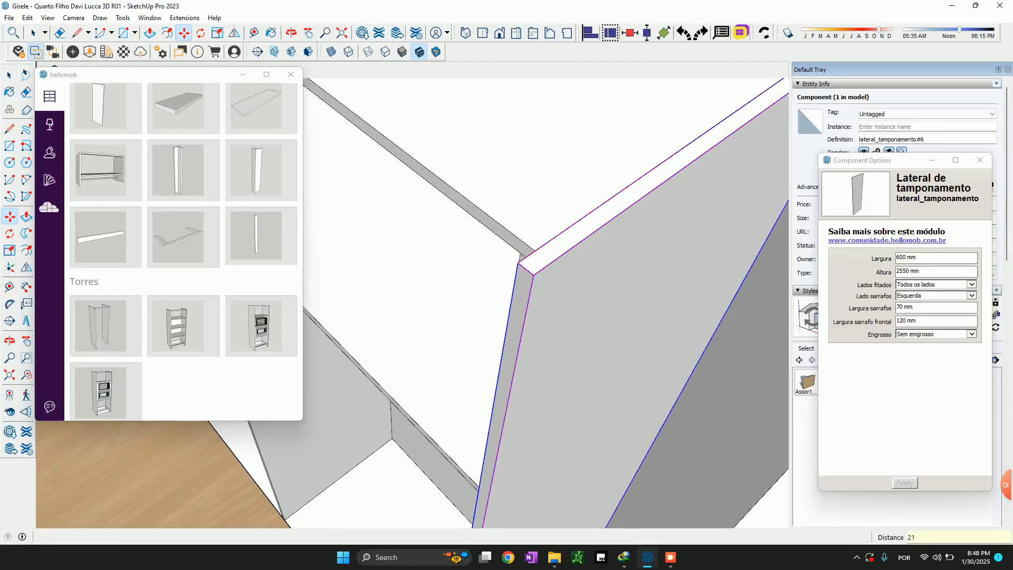
key(Return)
scroll(488, 213, down, 3)
middle_drag(451, 227, 494, 221)
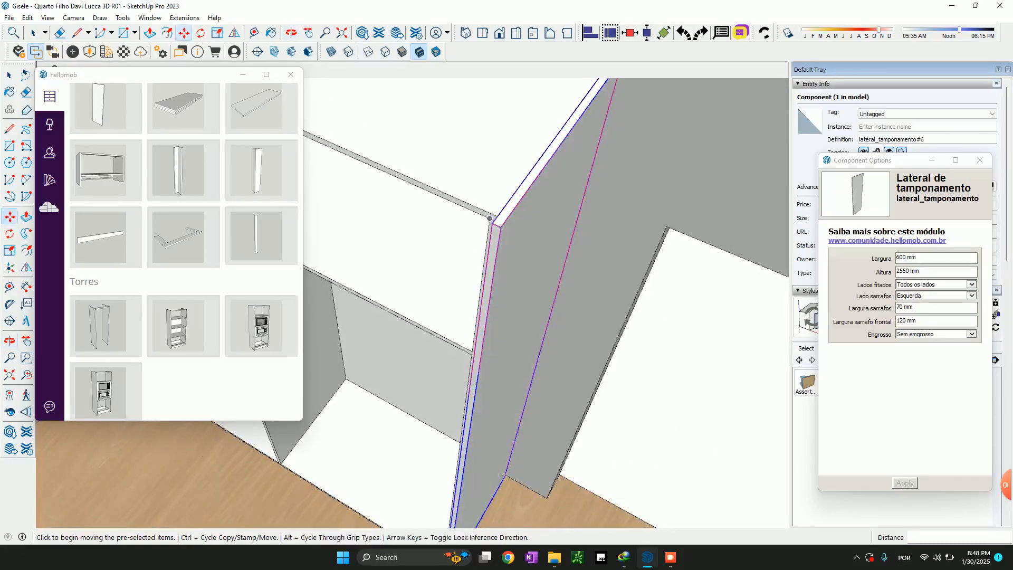
Reduce the side panel to a narrow front strip by setting its width (Largura) to 100 mm
scroll(494, 217, up, 4)
scroll(500, 224, up, 1)
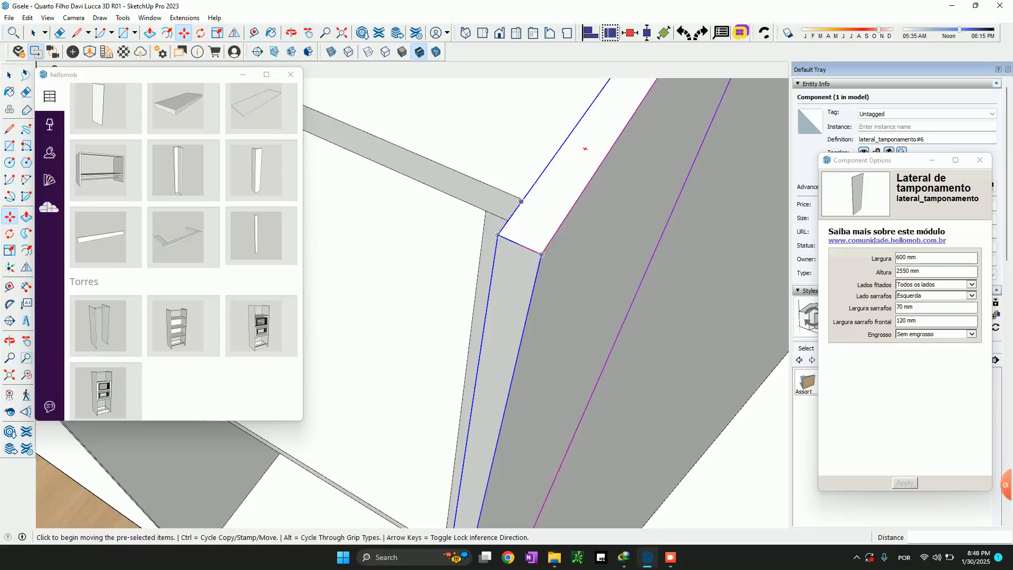
scroll(482, 209, down, 5)
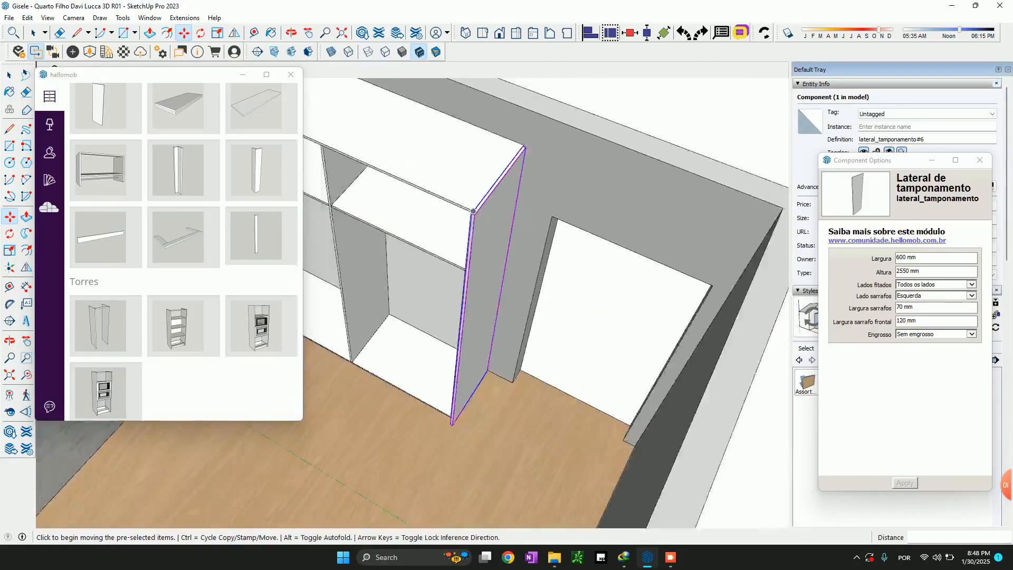
scroll(491, 370, up, 4)
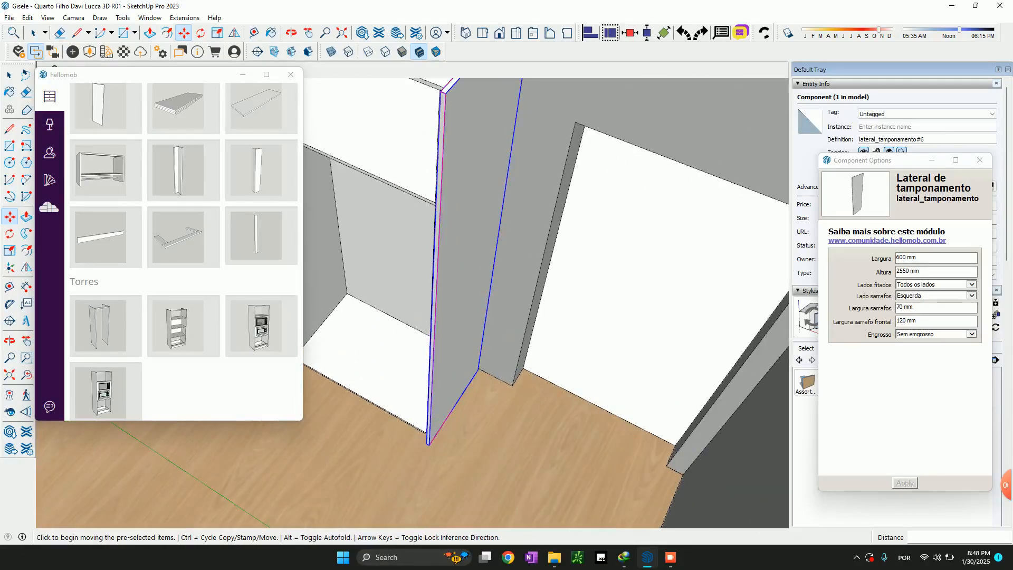
click(925, 258)
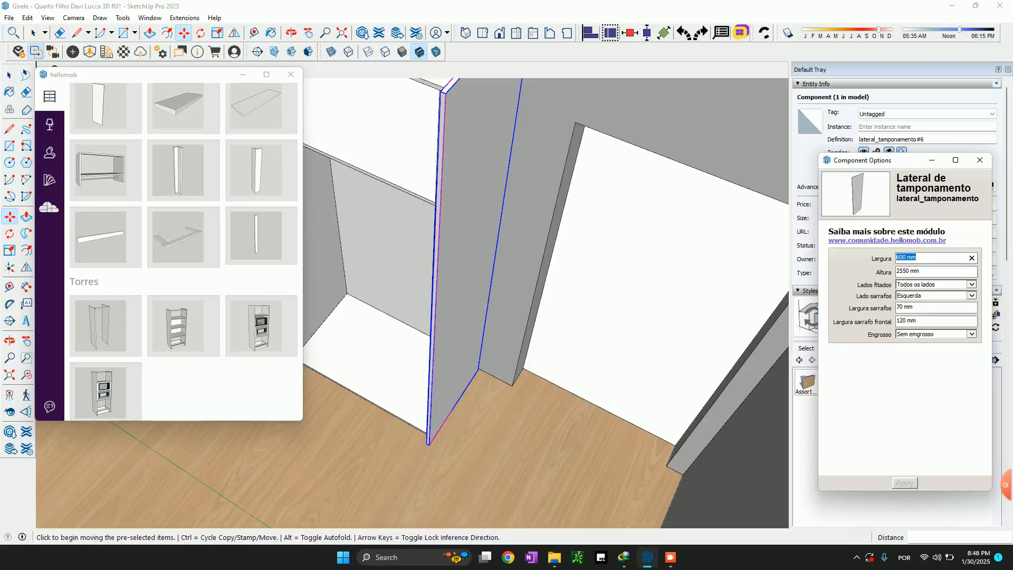
text(1)
scroll(449, 127, up, 2)
scroll(443, 200, down, 4)
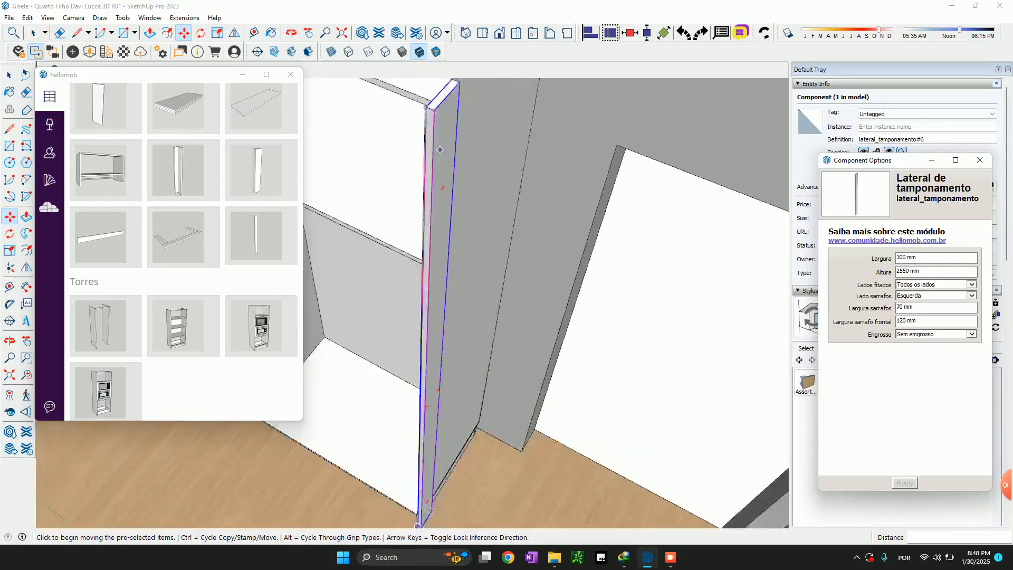
Compare the narrow front strip with the front edge of the furnished wardrobe's open-shelf end
scroll(429, 117, up, 5)
scroll(481, 169, down, 4)
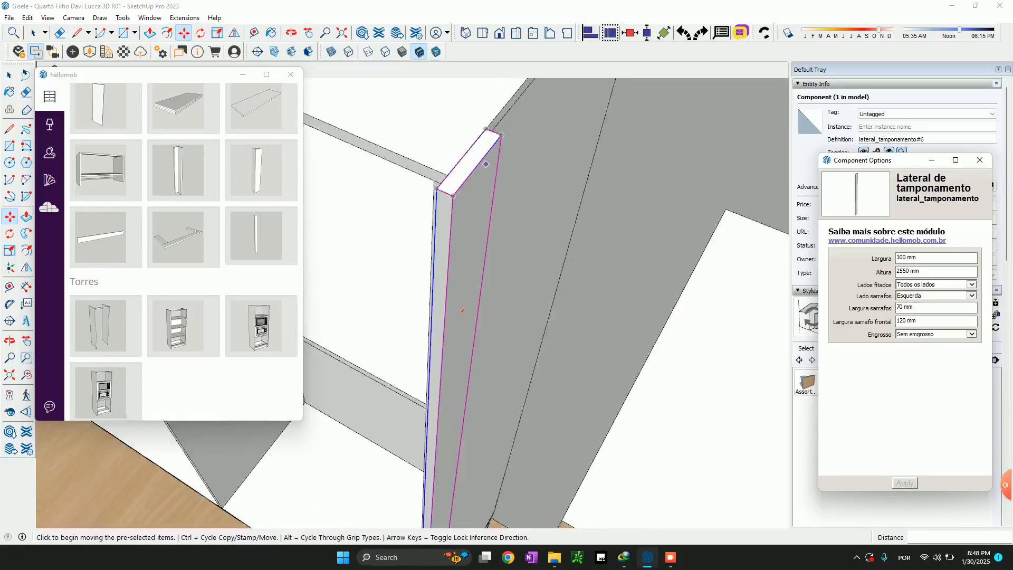
scroll(639, 118, down, 3)
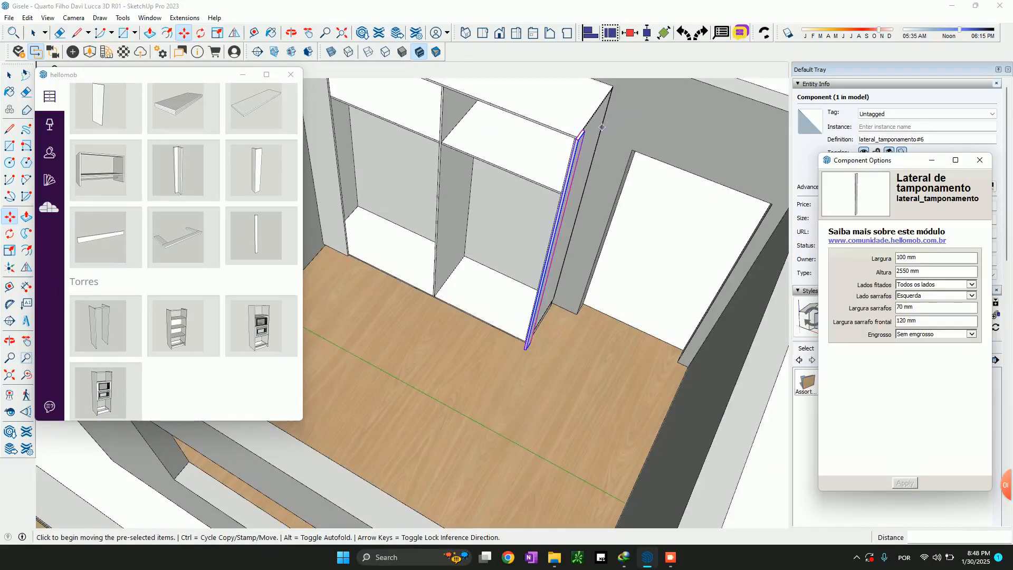
scroll(628, 101, up, 5)
scroll(407, 342, down, 4)
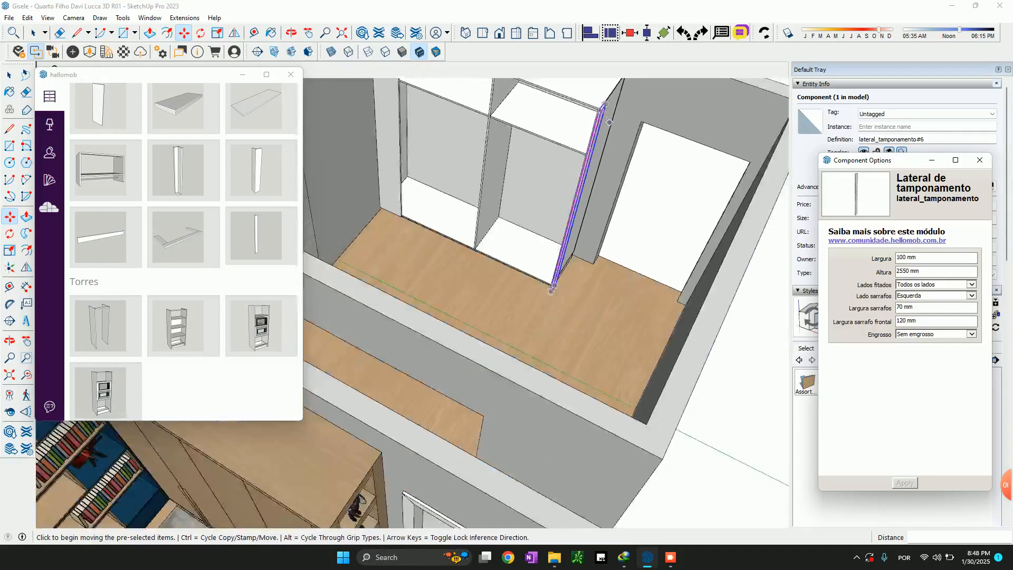
scroll(406, 408, up, 3)
scroll(405, 408, up, 1)
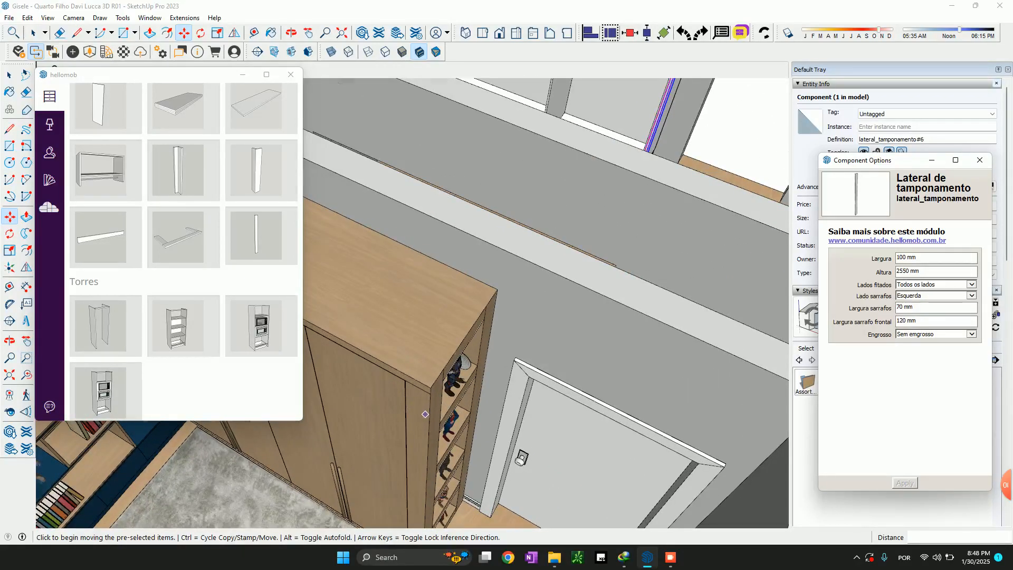
scroll(425, 414, down, 4)
Copy the narrow strip 18 mm outward so the duplicate sits flush against the original's outer face
scroll(613, 105, up, 5)
scroll(550, 162, up, 3)
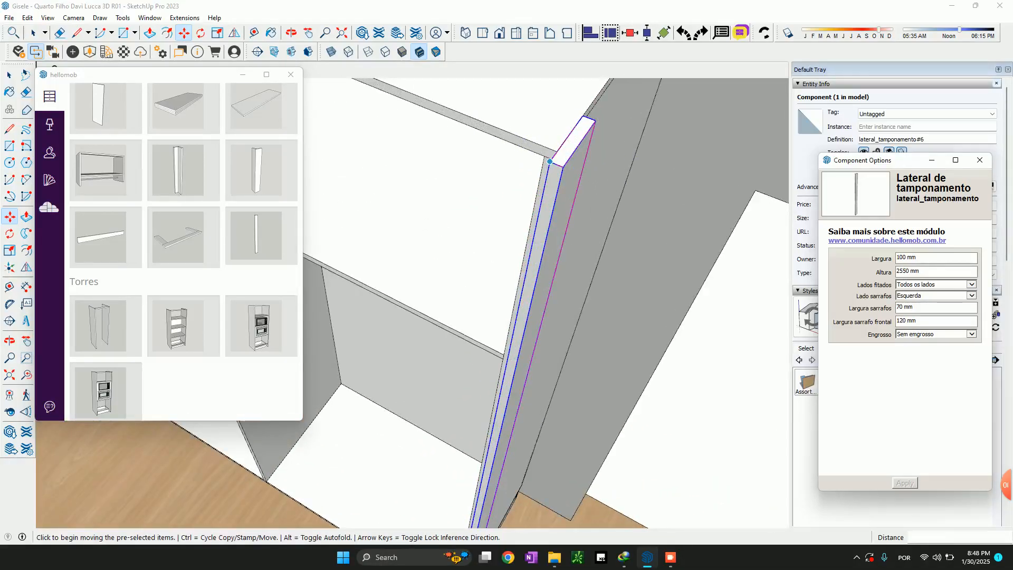
click(550, 161)
key(ctrl)
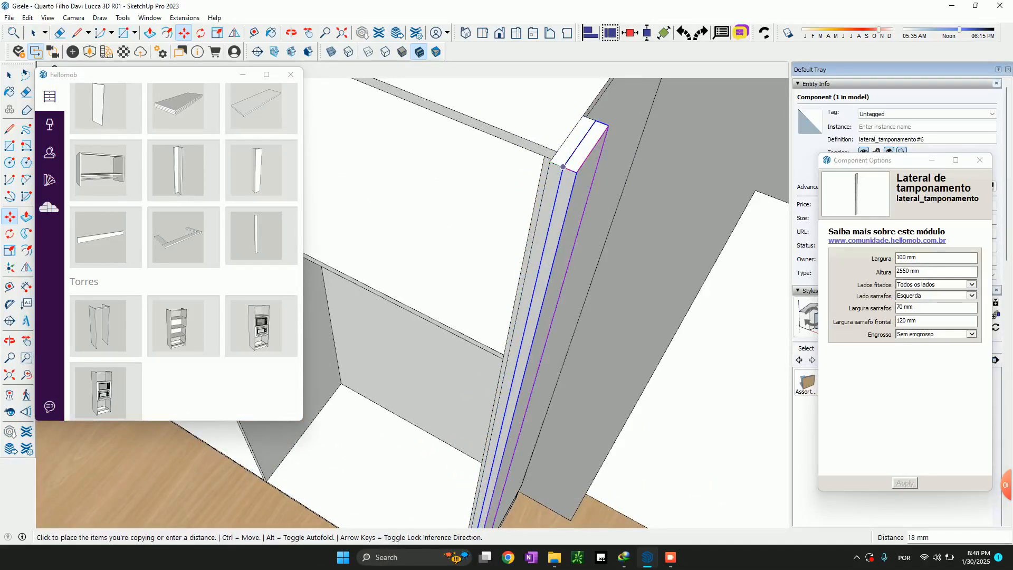
click(563, 166)
scroll(545, 191, down, 1)
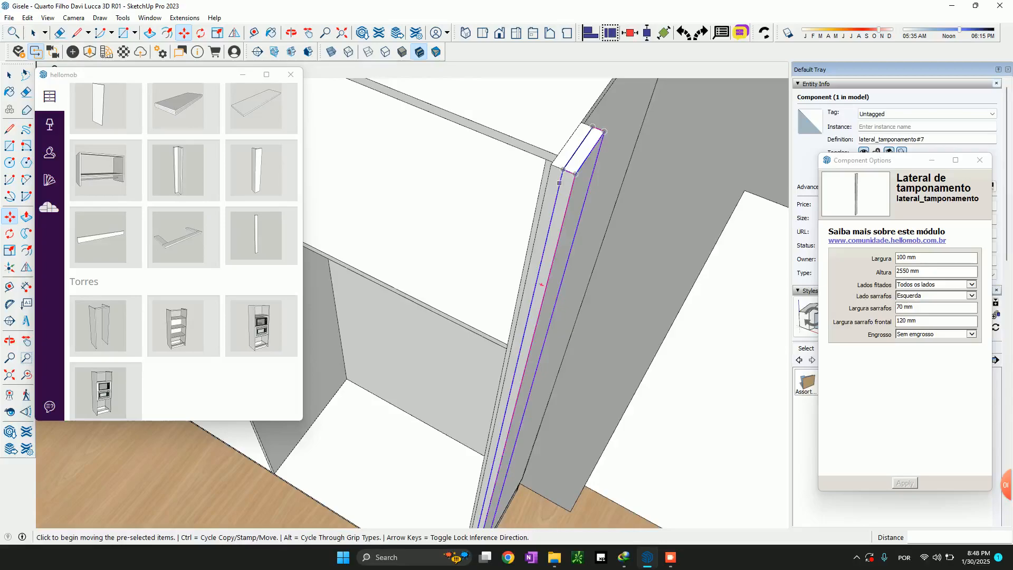
Move the outer narrow strip 79 mm away from the inner one, aligned with the end corner of the furnished wardrobe
scroll(559, 183, down, 2)
scroll(564, 175, up, 4)
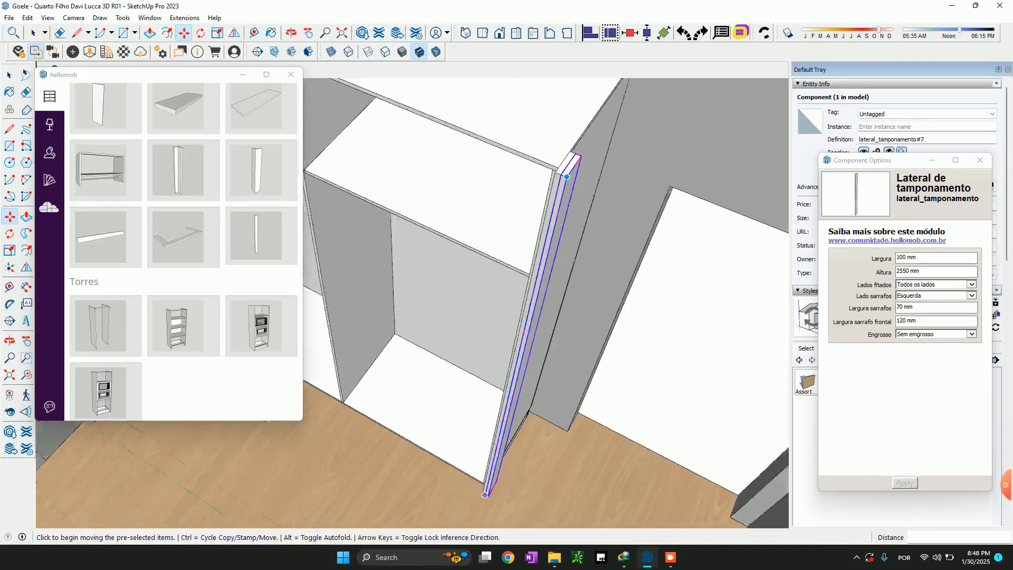
click(572, 185)
key(ctrl)
scroll(626, 189, down, 2)
key(ctrl)
scroll(625, 206, down, 3)
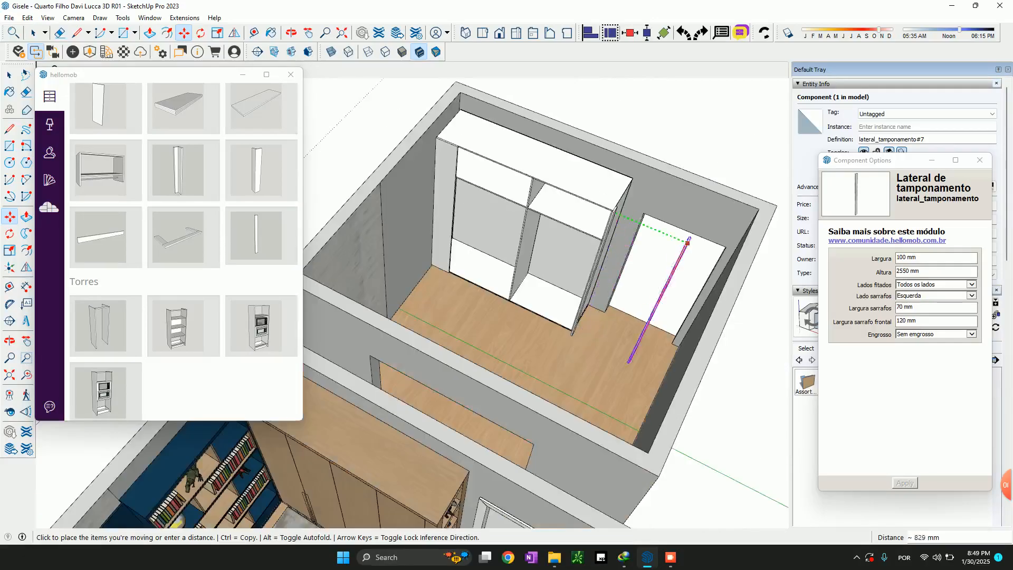
scroll(628, 222, down, 2)
scroll(580, 375, up, 5)
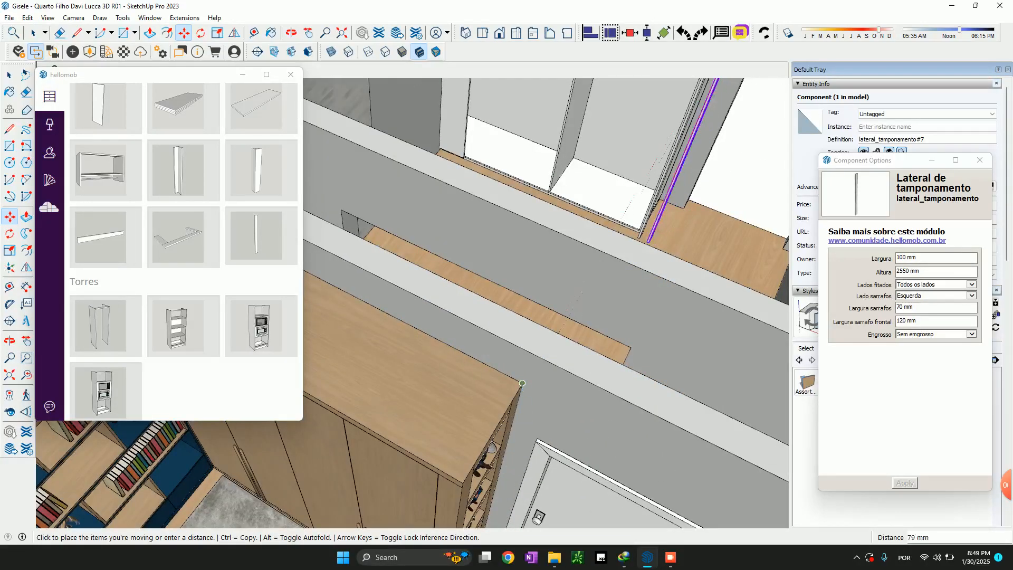
click(522, 384)
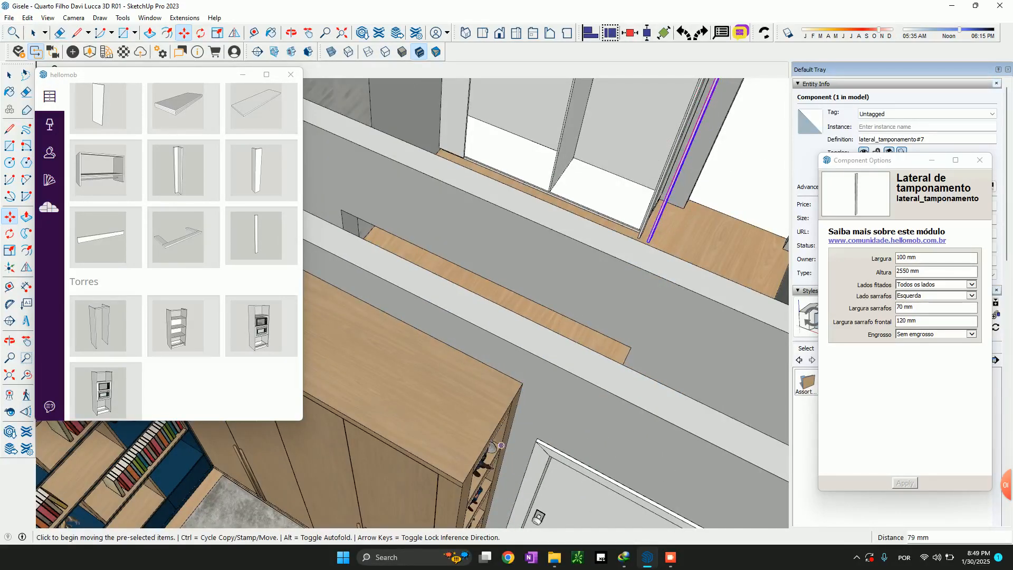
Measure the distance between the inner and outer strips at their upper front corners
scroll(467, 436, down, 3)
scroll(661, 170, up, 5)
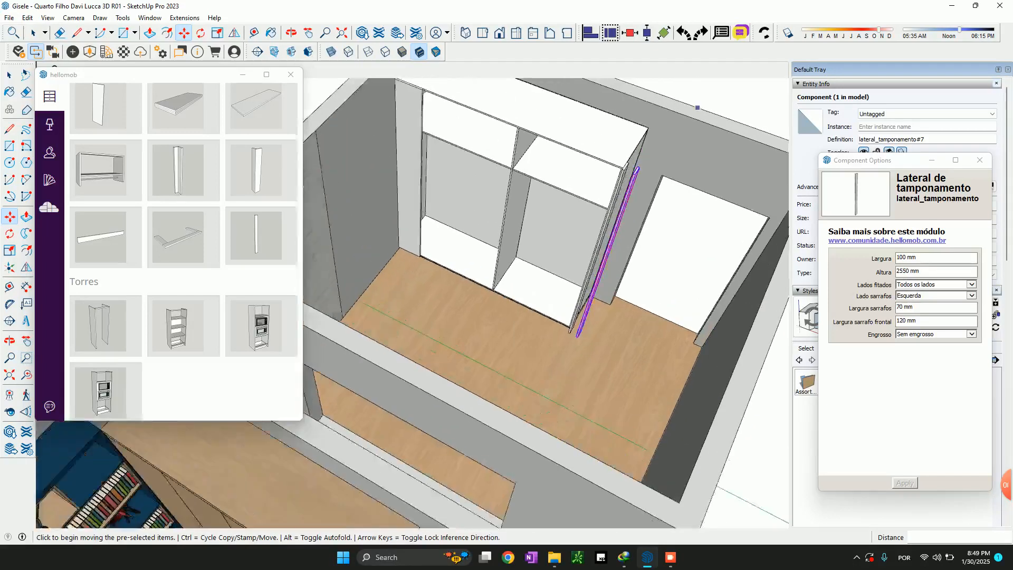
scroll(662, 169, up, 2)
key(t)
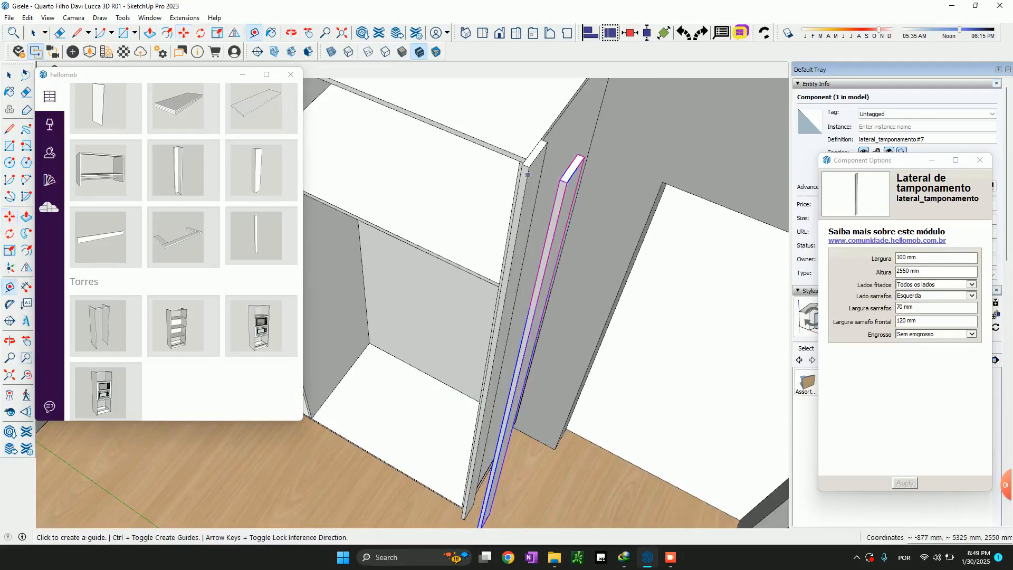
click(526, 158)
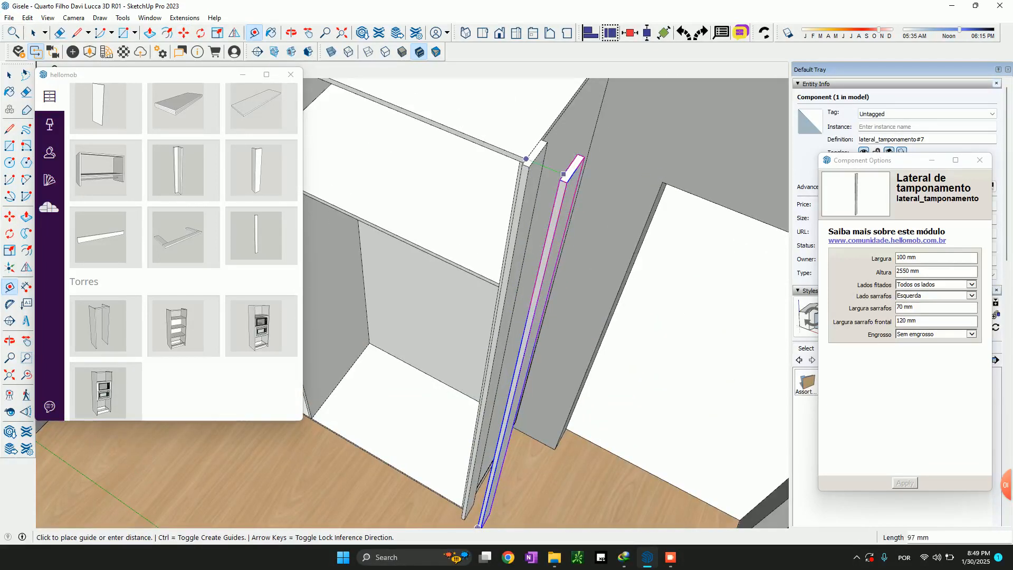
text(60)
key(Return)
click(526, 159)
key(space)
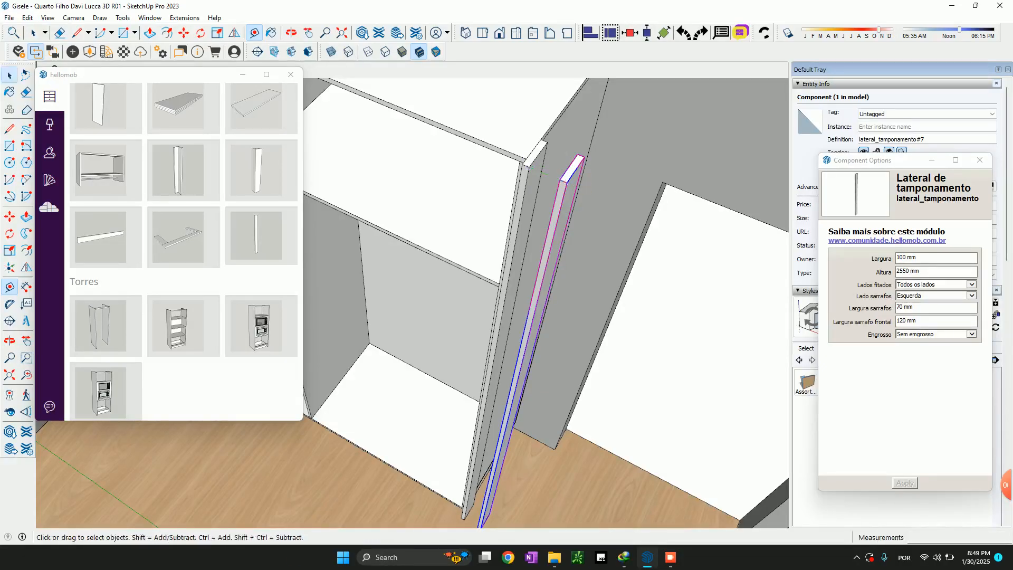
Scale the outer strip back to the rear wall, making it a full side panel 611 mm wide
scroll(567, 182, down, 3)
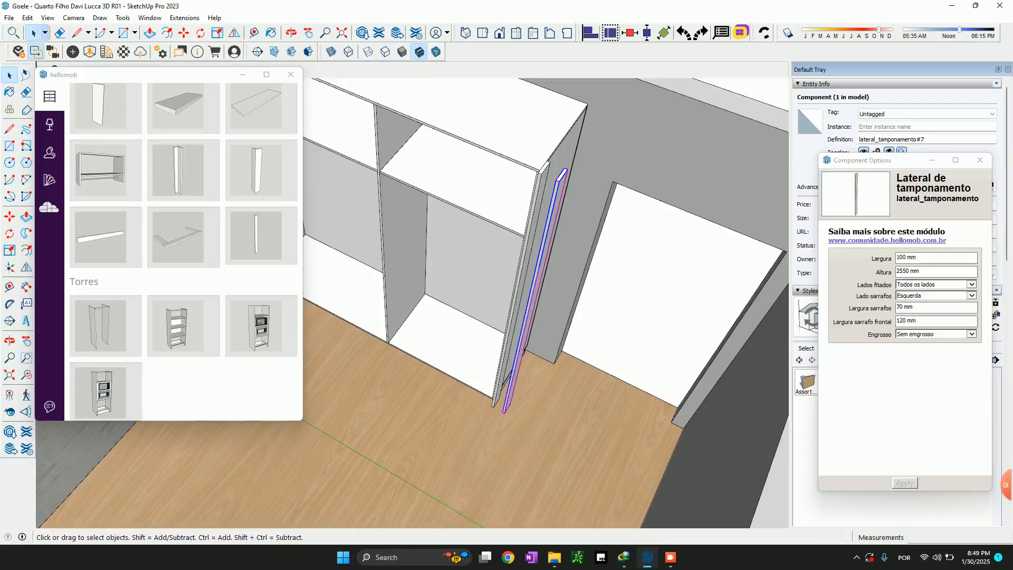
key(s)
click(532, 313)
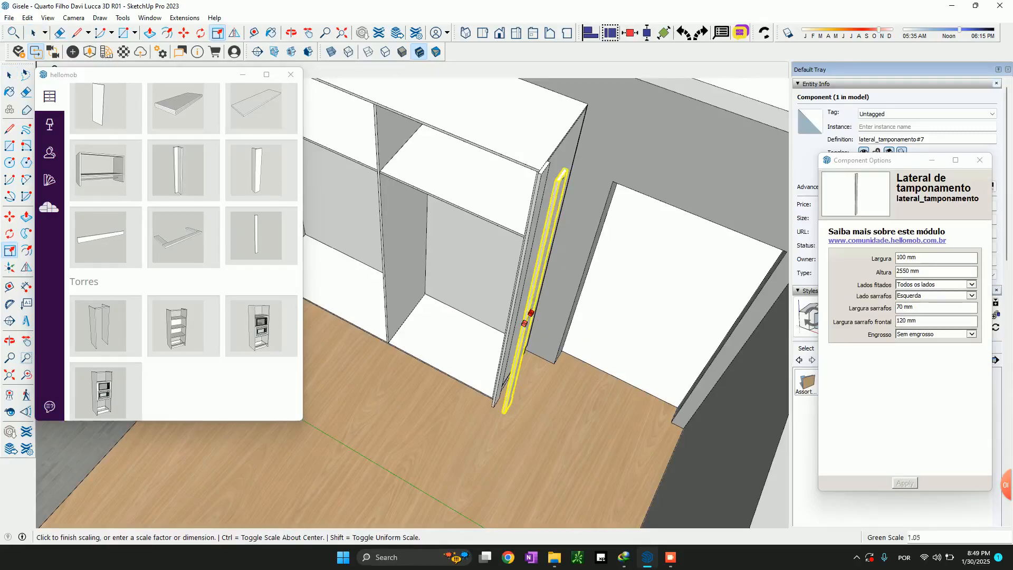
click(625, 151)
key(space)
middle_drag(625, 151, 435, 184)
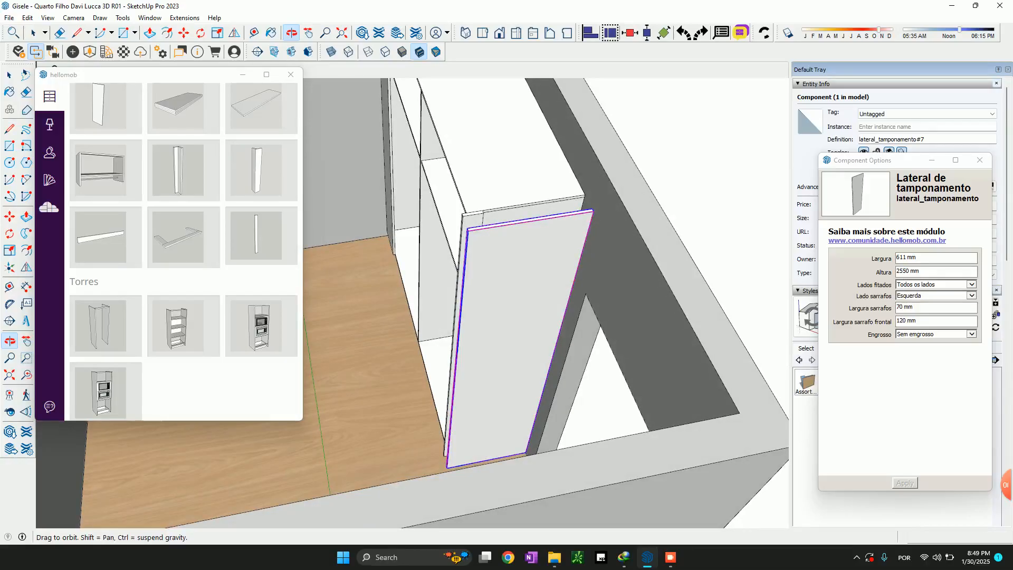
Copy the inner 100 mm strip 18 mm outward so the duplicate sits flush against its outer face
key(space)
scroll(467, 208, up, 4)
click(486, 235)
key(m)
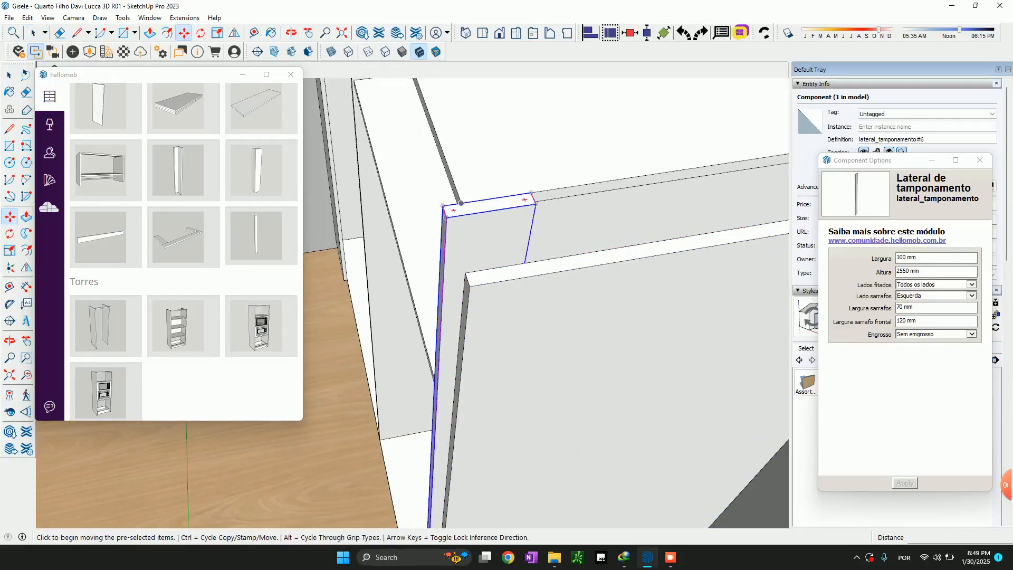
scroll(459, 206, up, 3)
click(433, 207)
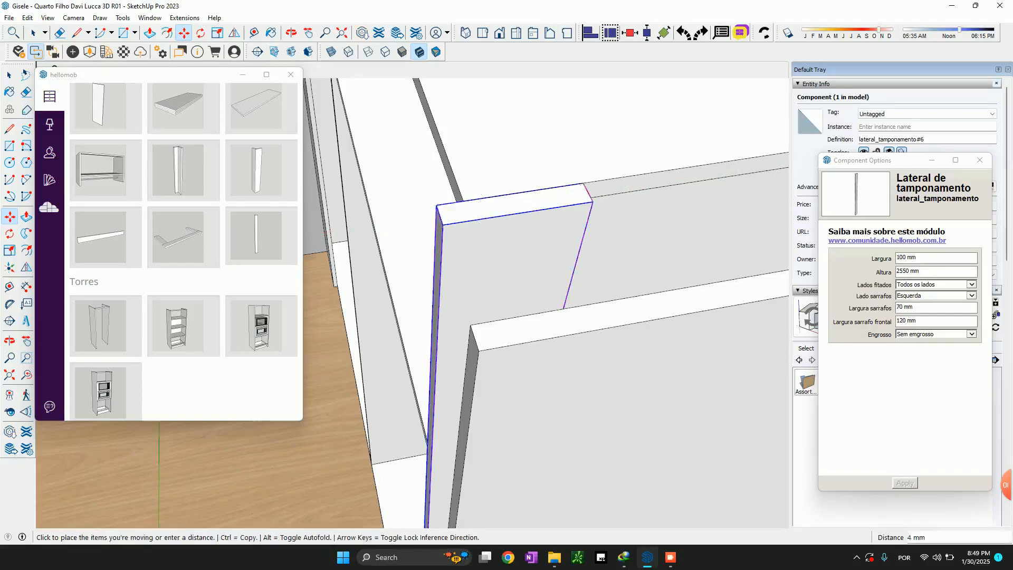
key(ctrl)
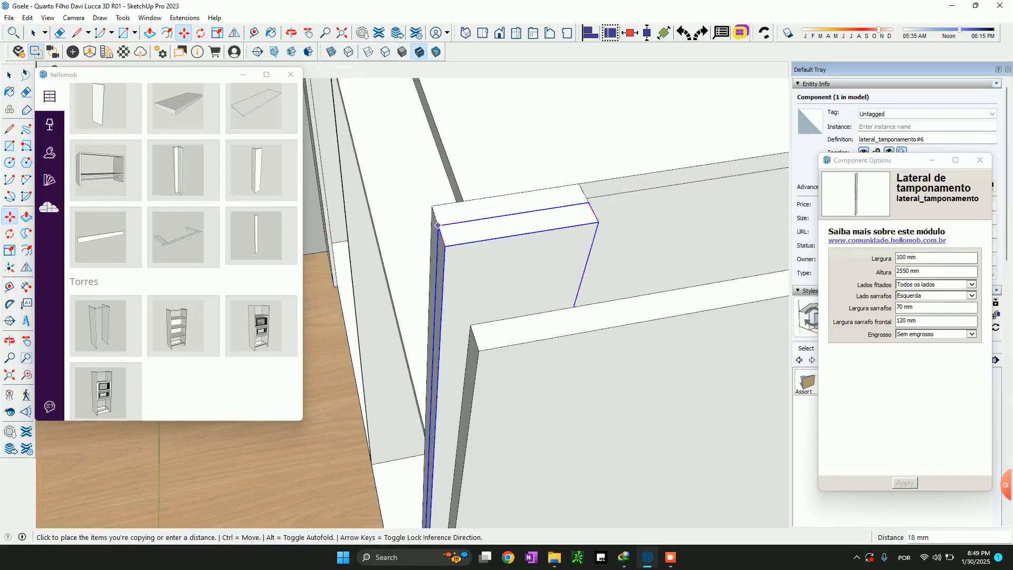
click(437, 226)
Rotate the copied strip 90° to face the front and place it across the gap, set back 3 mm from the front edge
middle_drag(438, 227, 474, 230)
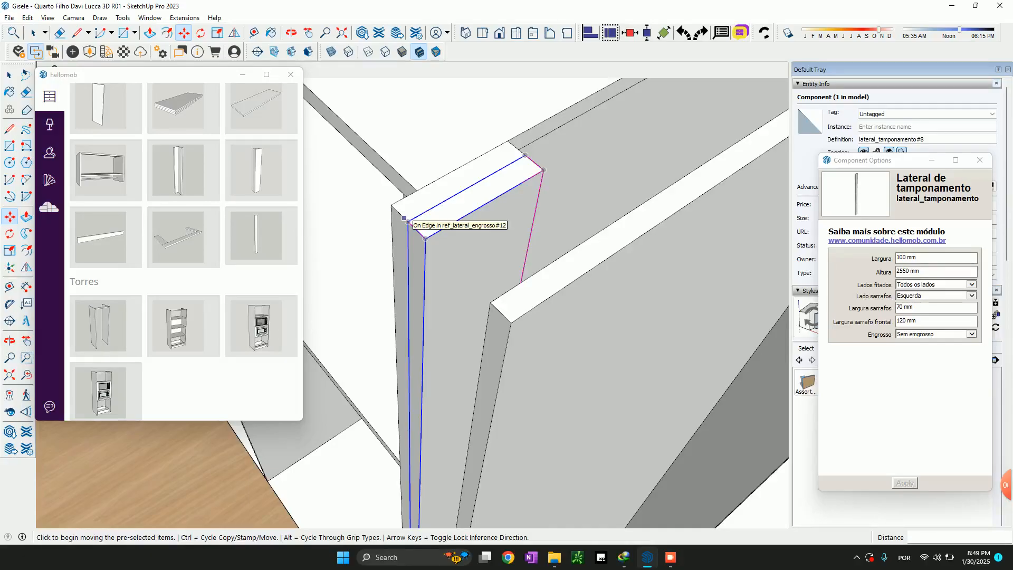
click(429, 223)
click(440, 158)
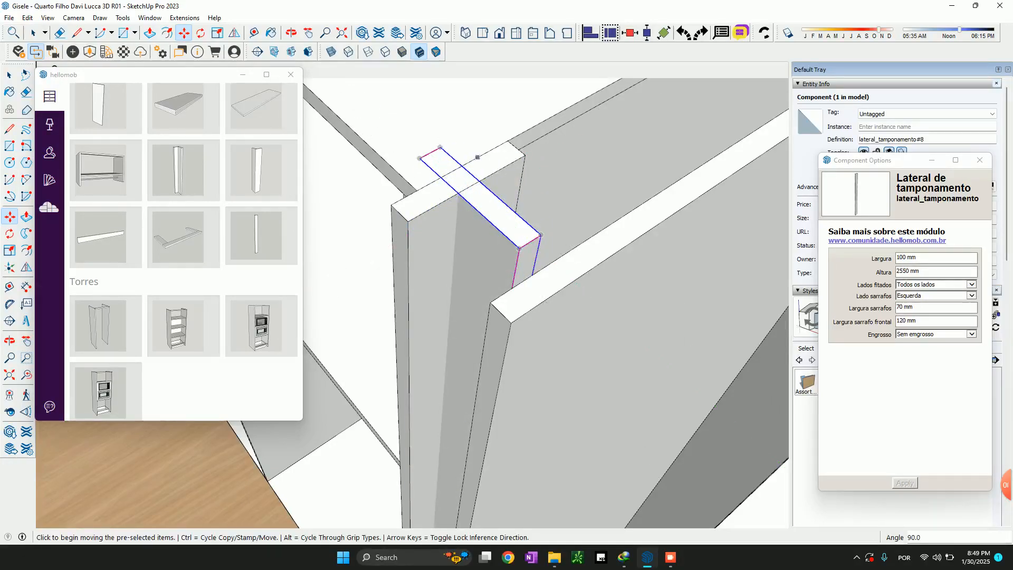
click(440, 149)
click(408, 222)
click(386, 234)
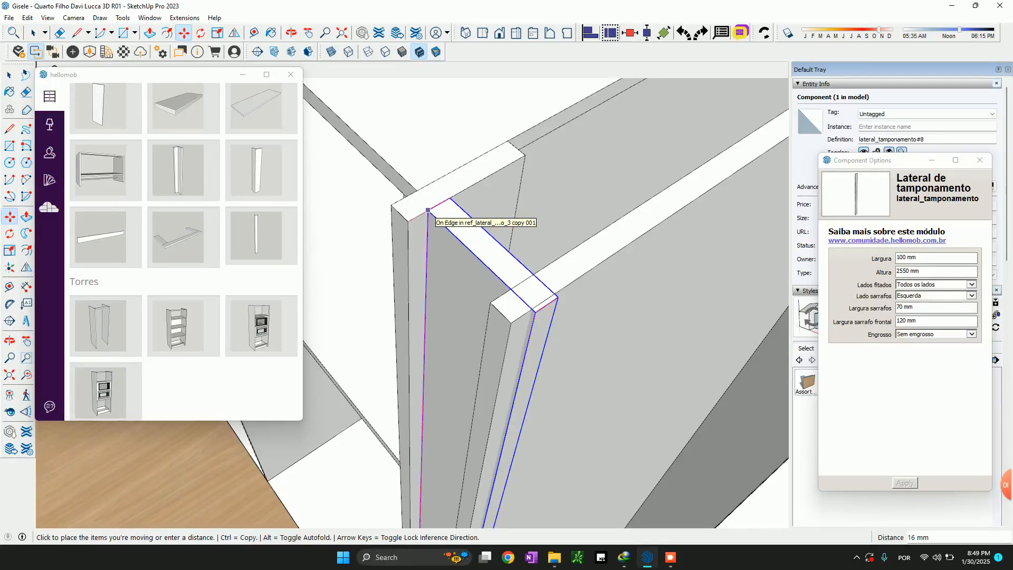
click(428, 210)
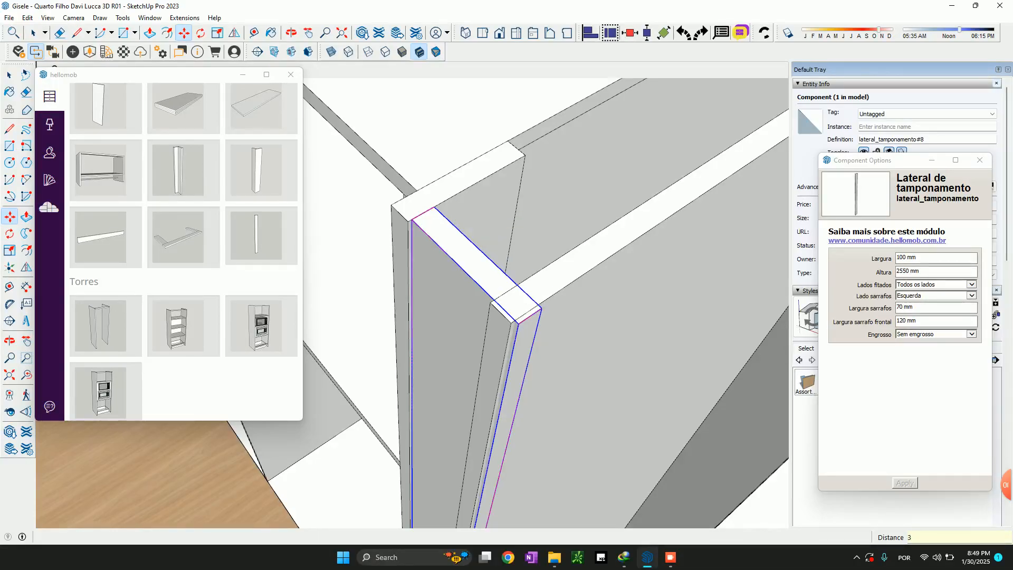
Scale the front-facing strip down to a width of 79 mm so it fits between the inner strip and the outer panel
middle_drag(474, 306, 503, 230)
scroll(500, 244, down, 5)
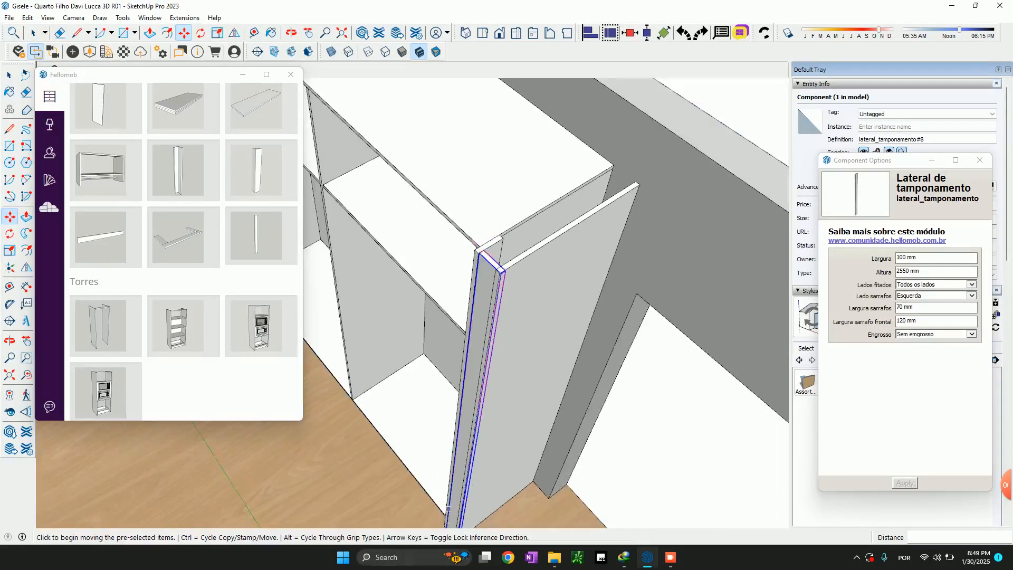
scroll(449, 506, up, 5)
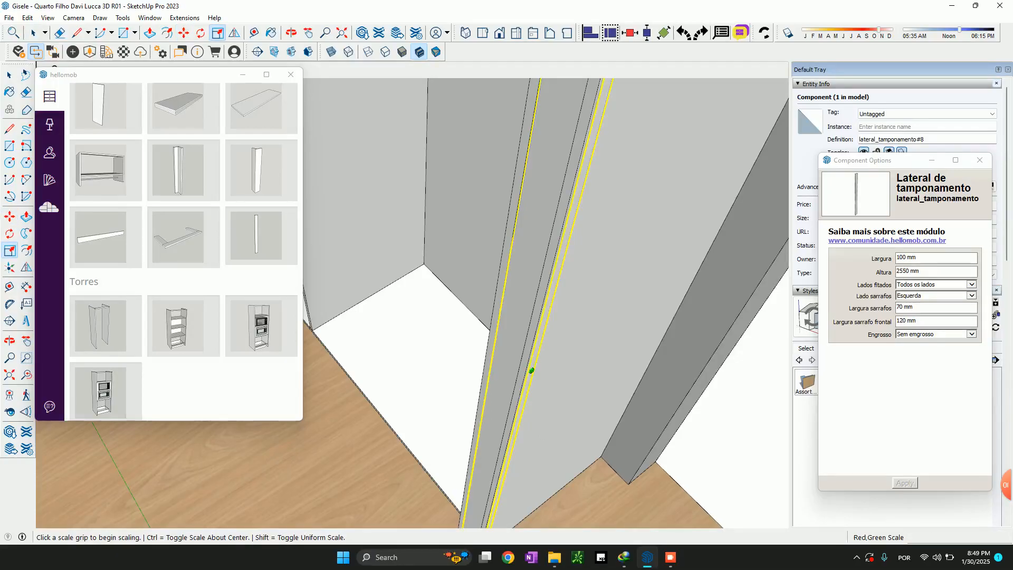
drag(529, 366, 524, 363)
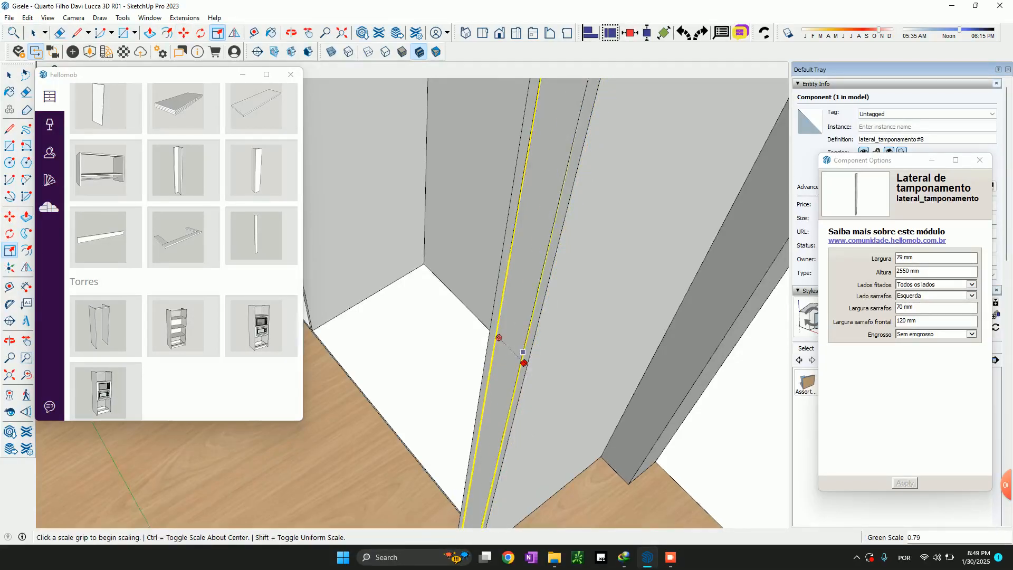
scroll(528, 364, down, 5)
key(space)
scroll(604, 186, up, 6)
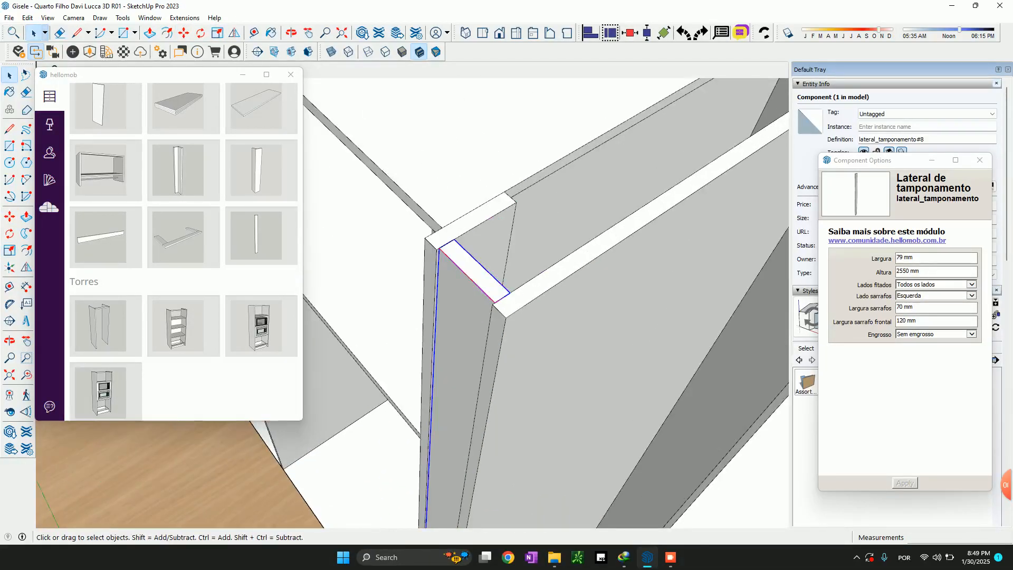
Examine how the inner strip, front filler and outer side panel fit together at the wardrobe's end
scroll(514, 160, down, 4)
right_click(523, 162)
click(487, 244)
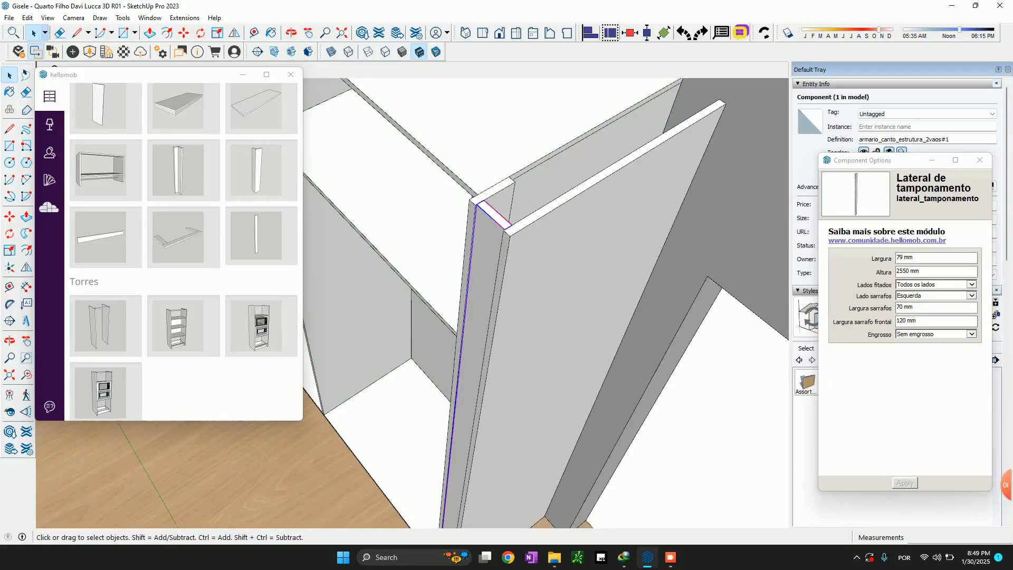
scroll(495, 269, down, 3)
scroll(488, 451, up, 3)
scroll(464, 448, down, 2)
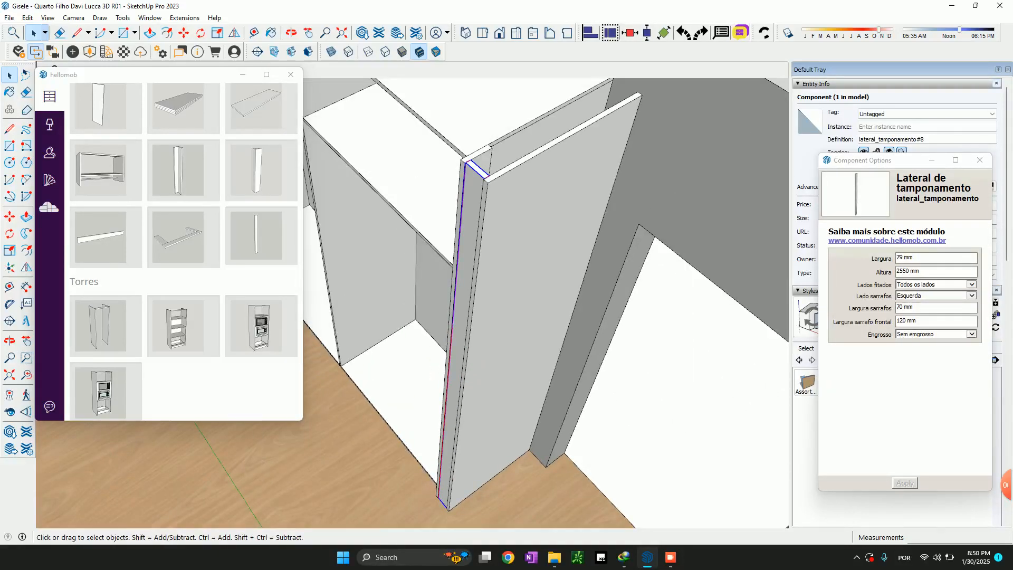
scroll(464, 178, up, 3)
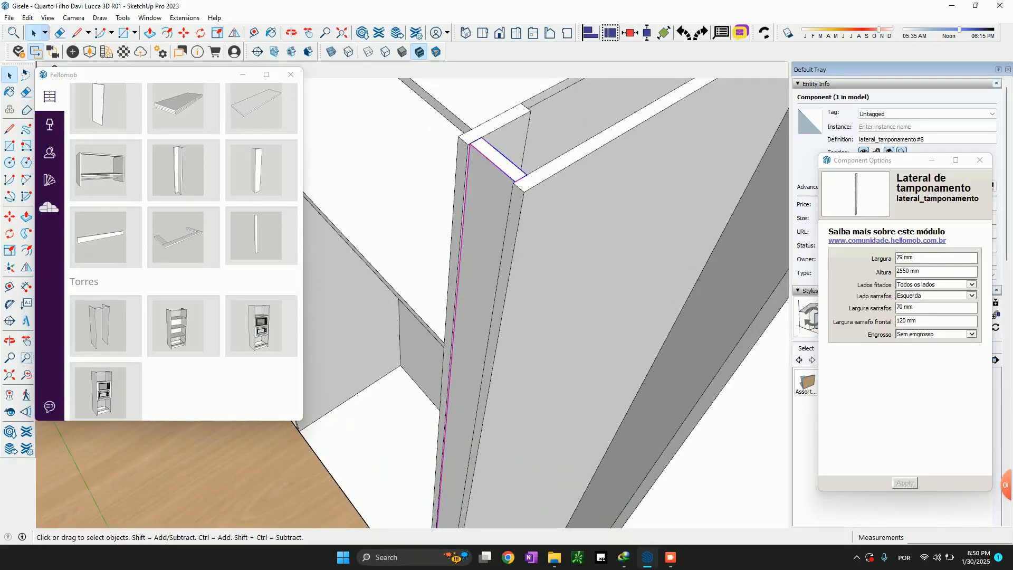
click(462, 163)
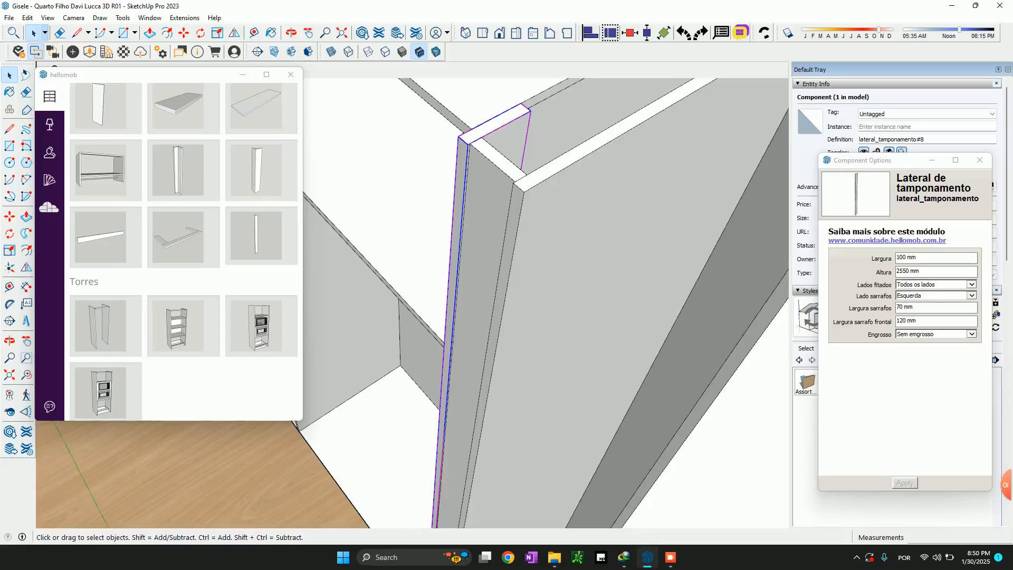
click(486, 186)
click(544, 210)
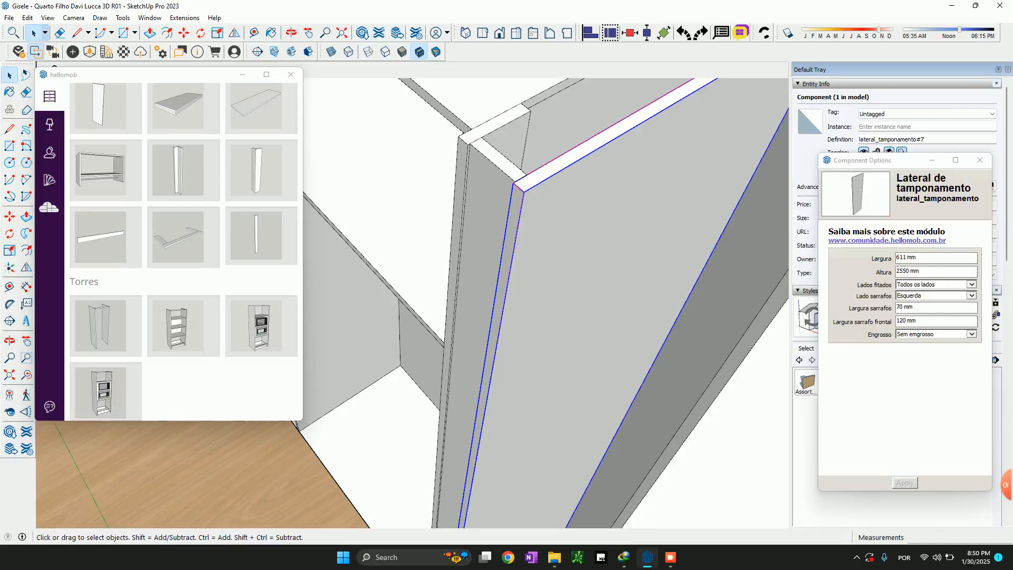
scroll(540, 303, down, 2)
scroll(556, 250, down, 5)
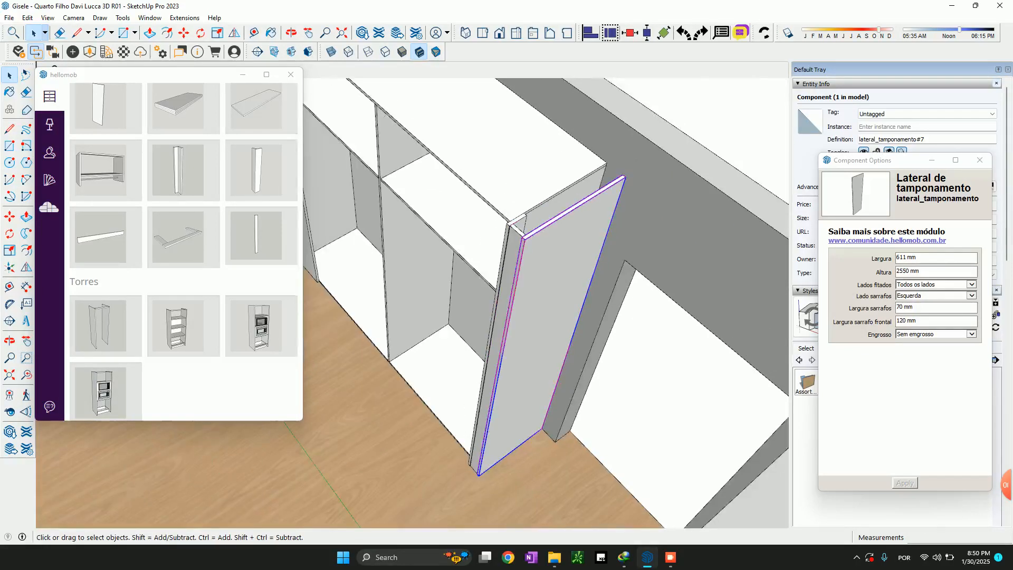
scroll(532, 261, up, 4)
middle_drag(532, 261, 627, 230)
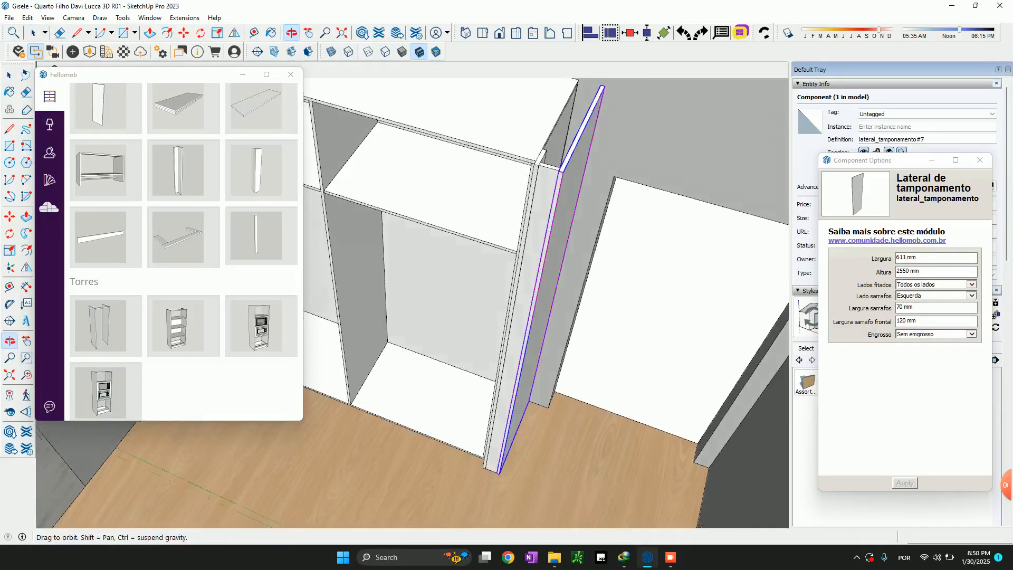
scroll(627, 229, down, 4)
scroll(595, 190, up, 3)
scroll(597, 211, down, 5)
Select the front filler, outer side panel, inner strip and wardrobe structure together and open hellomob's material settings
click(582, 251)
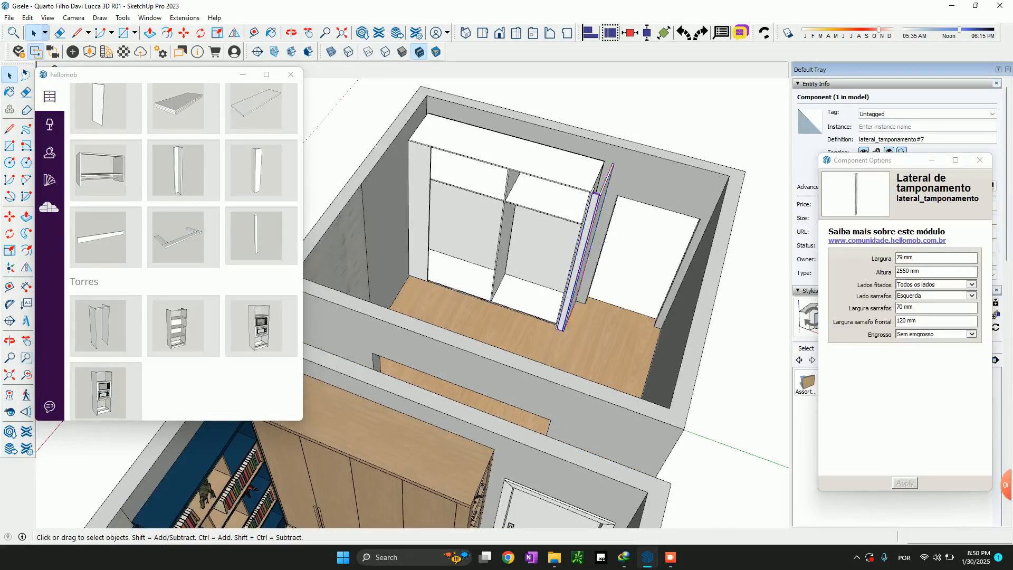
shift+click(606, 182)
shift+click(586, 212)
shift+click(560, 191)
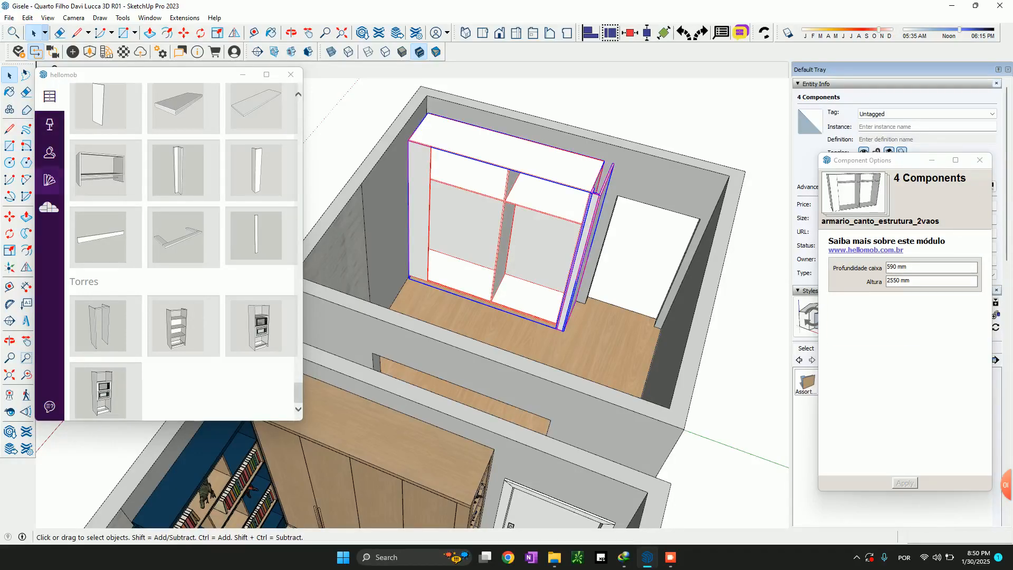
click(50, 180)
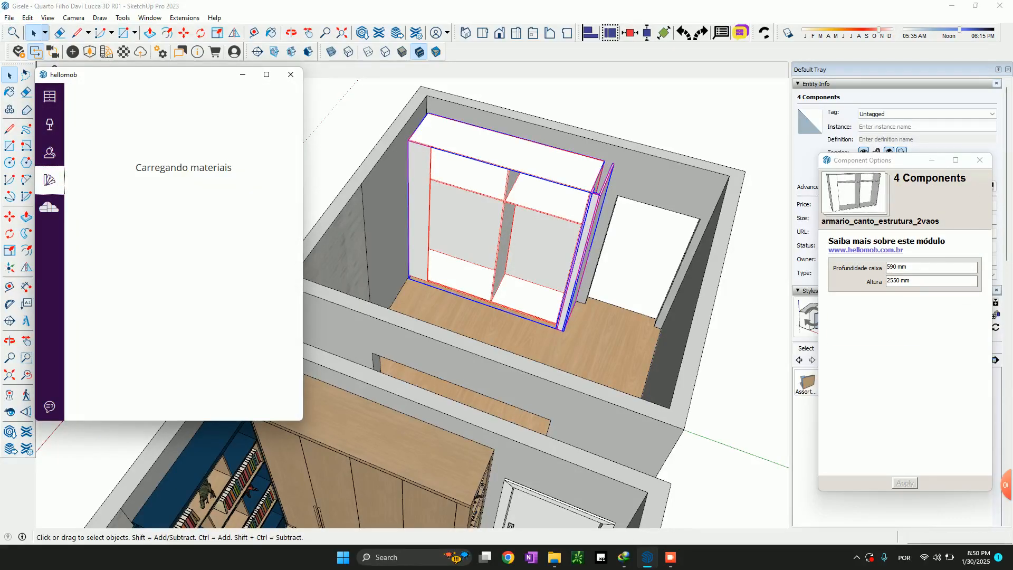
Assign the 18 mm MDF tauari 2F Sudati sheet to the body (Corpo) of the selected modules, searching for "taua"
click(134, 120)
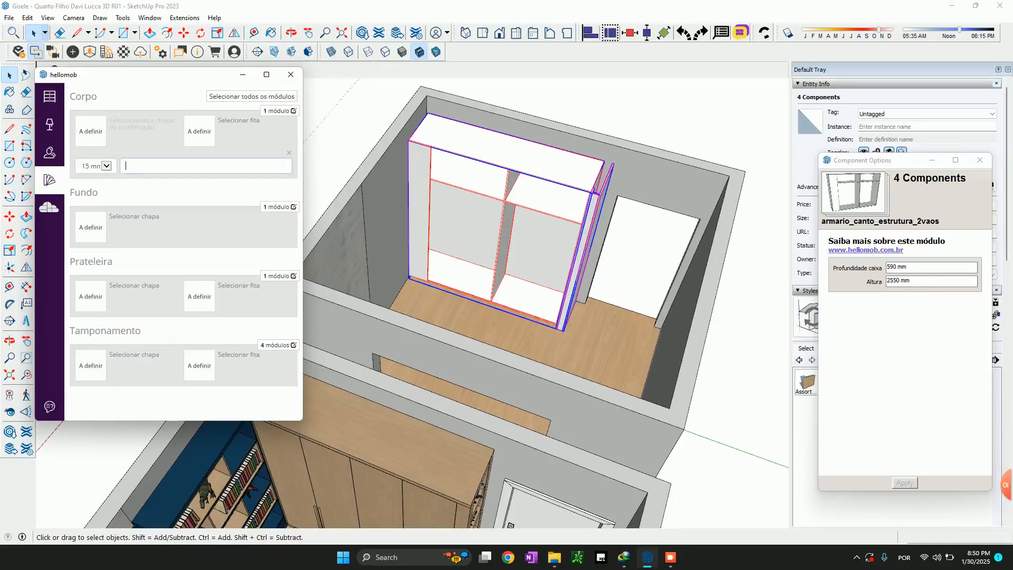
click(95, 166)
key(Down)
key(Return)
key(Tab)
text(ta)
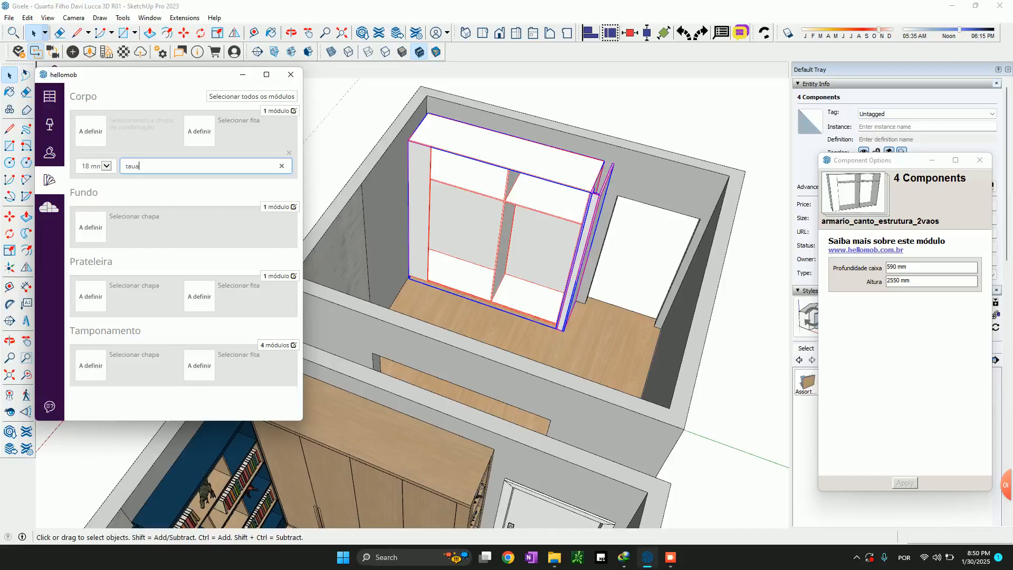
key(Down)
key(Return)
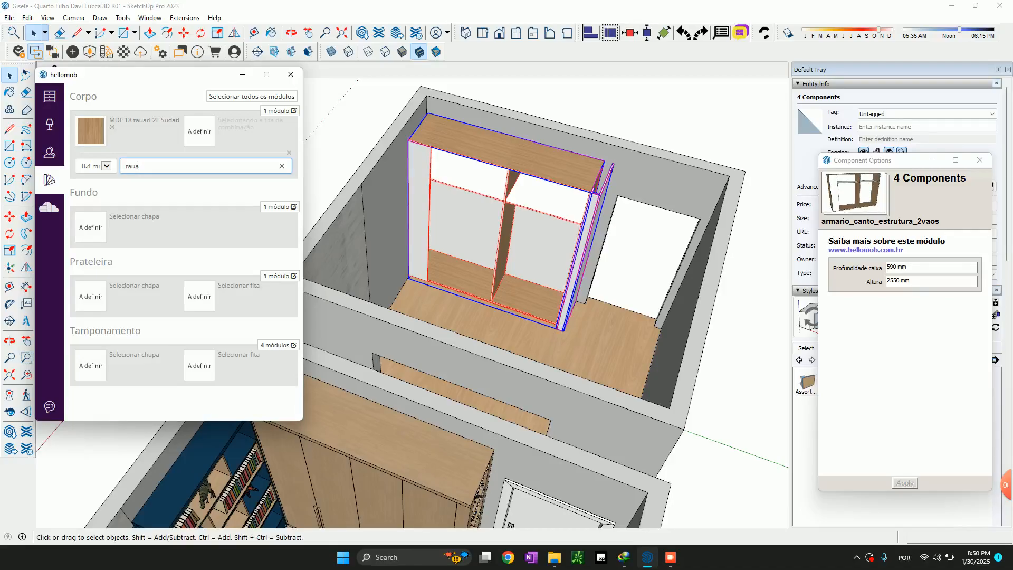
Assign the 0.4 x 22 mm tauari Rehau edge band to the body and the 6 mm MDF tauari 2F Sudati sheet to the back (Fundo)
click(134, 193)
click(94, 200)
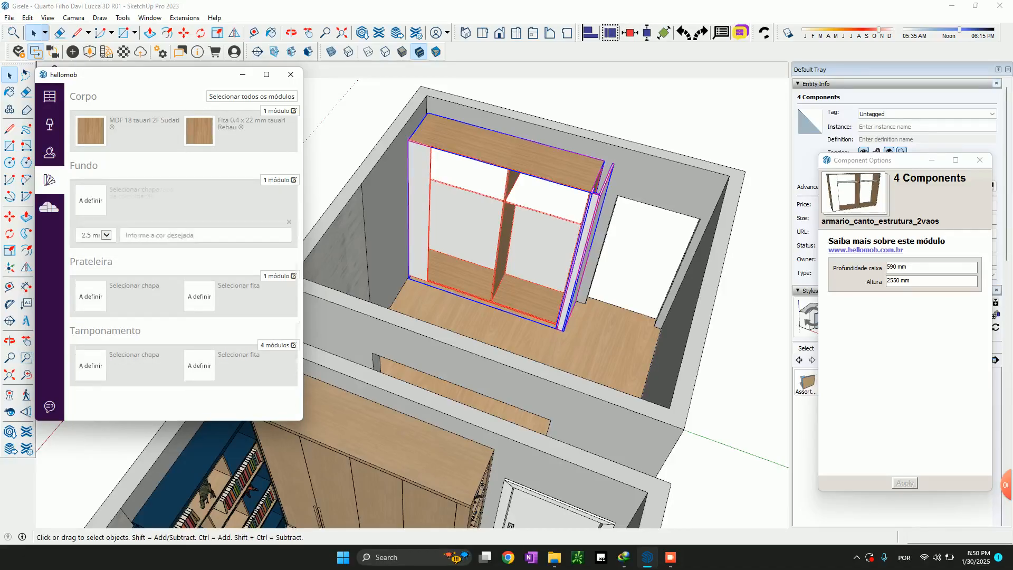
click(99, 236)
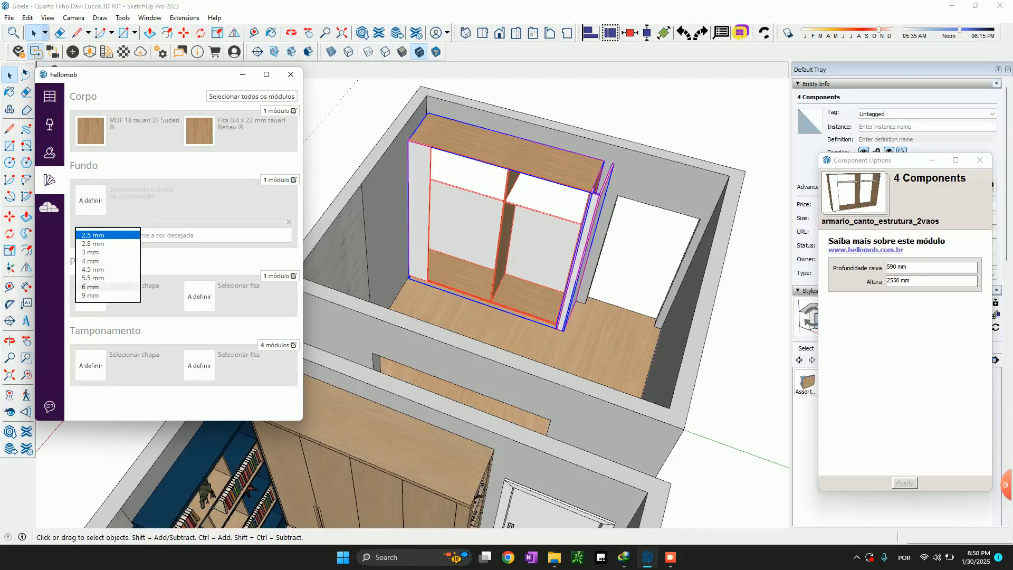
click(92, 287)
click(126, 235)
text(ta)
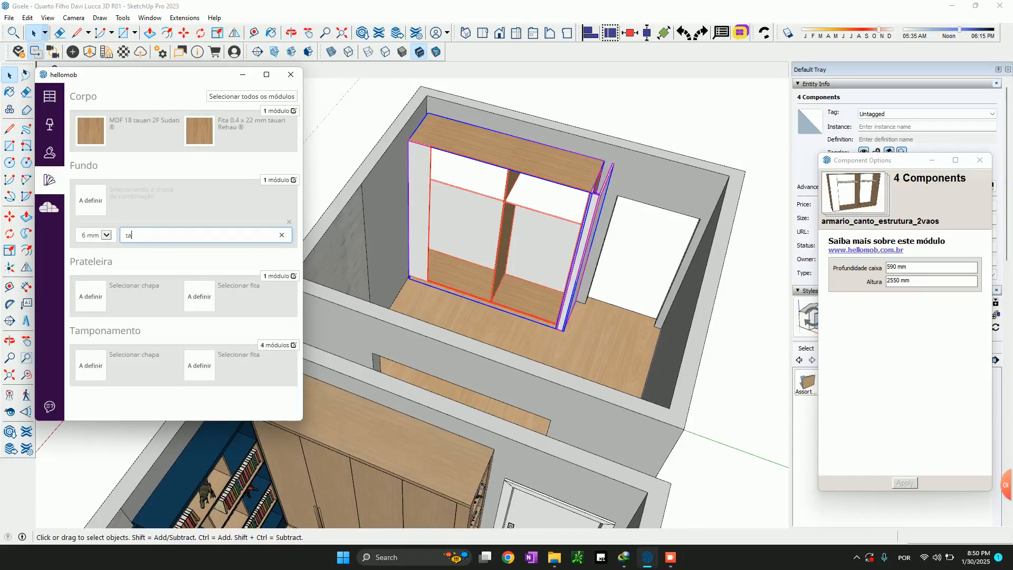
text(au)
key(Return)
Give the shelves (Prateleira) the 18 mm MDF tauari 2F Sudati sheet and the 0.4 x 22 mm tauari Rehau edge band
click(92, 269)
click(106, 305)
click(101, 312)
click(174, 305)
text(taua)
key(Down)
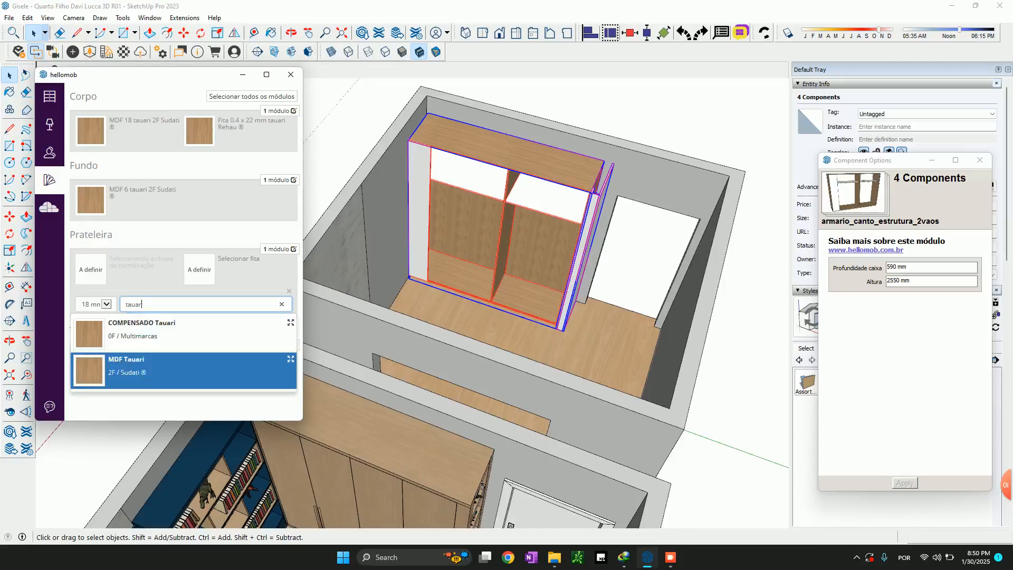
key(Return)
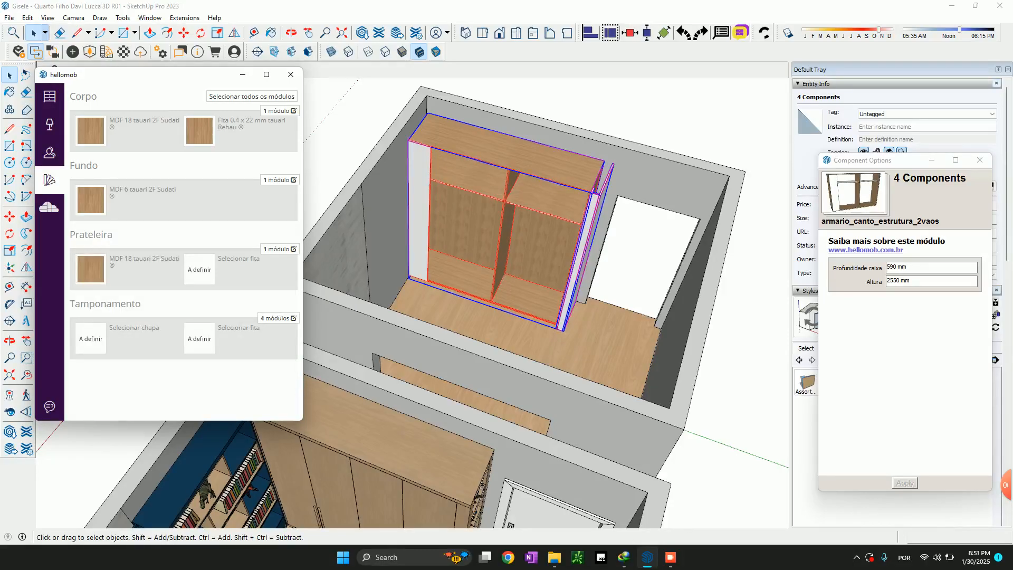
text(taua)
key(Down)
click(130, 336)
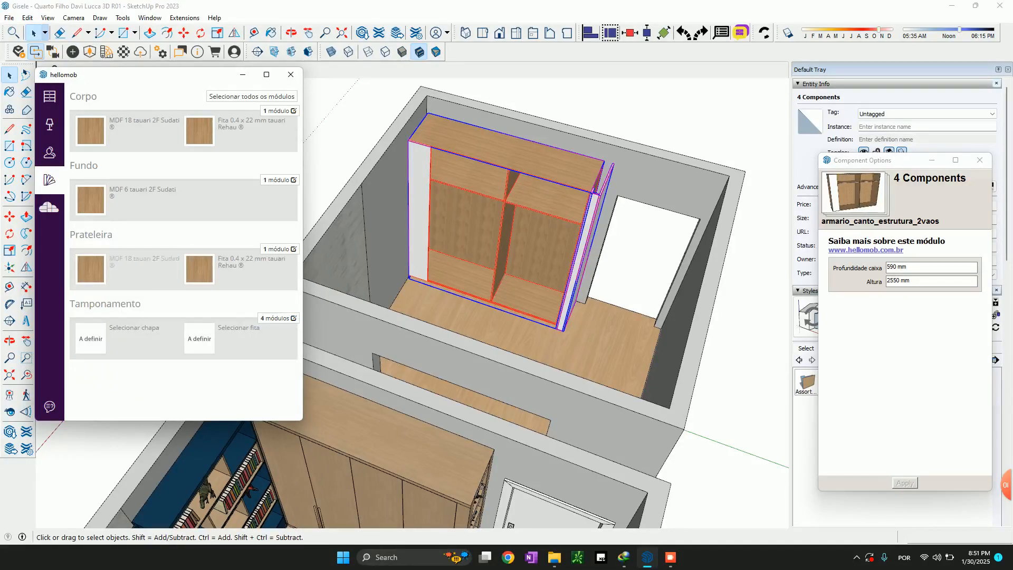
Give the cladding panels (Tamponamento) the 18 mm MDF tauari 2F Sudati sheet and the 0.4 x 22 mm tauari Rehau edge band
click(133, 328)
click(100, 374)
click(93, 382)
click(169, 374)
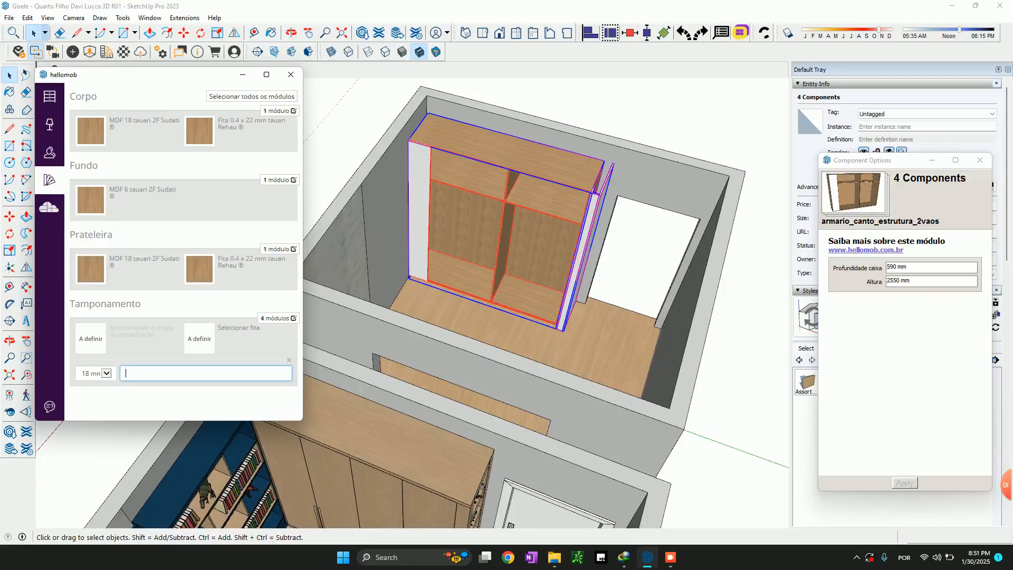
text(tauar)
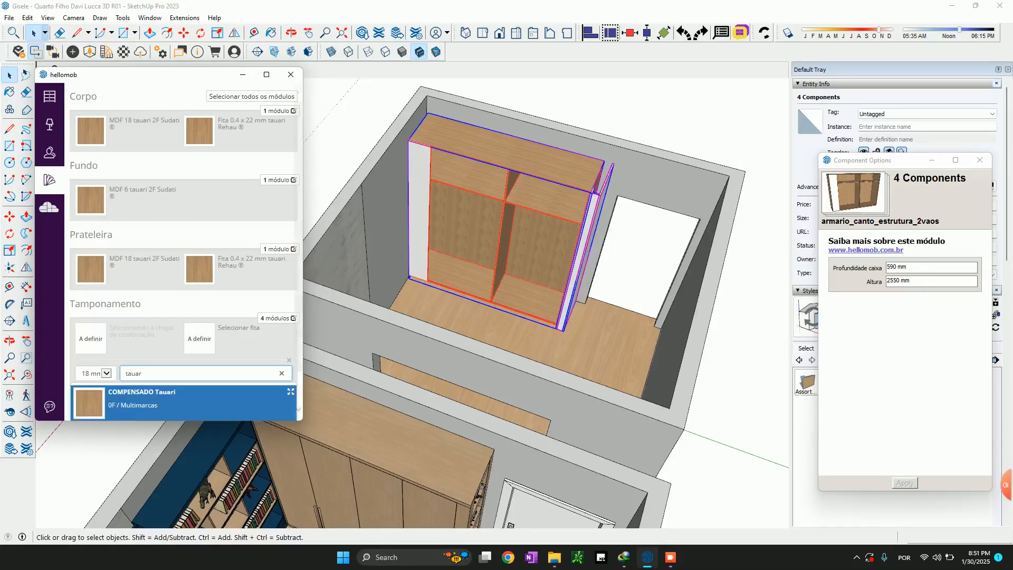
key(Down)
key(Return)
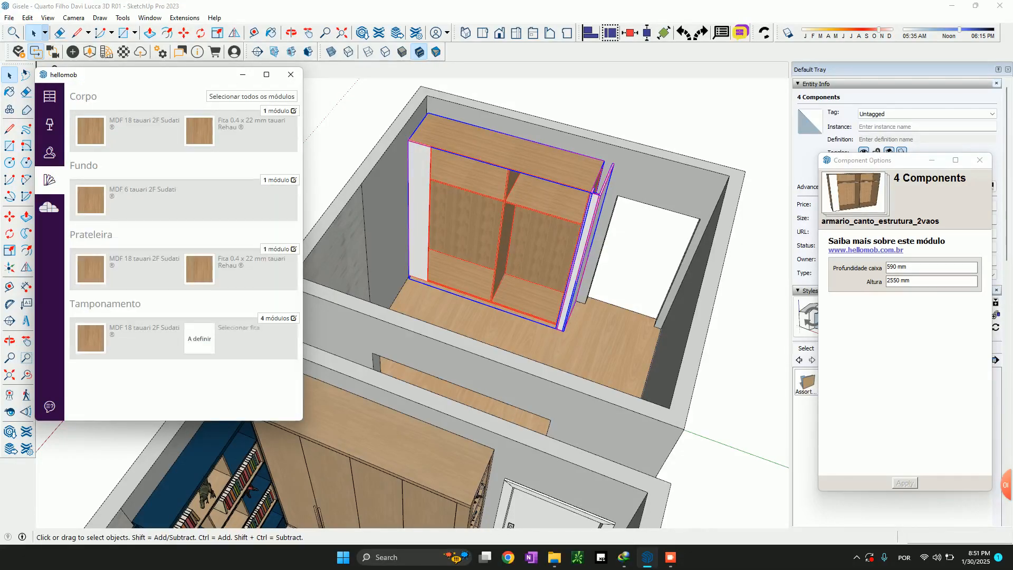
text(tauari)
key(Return)
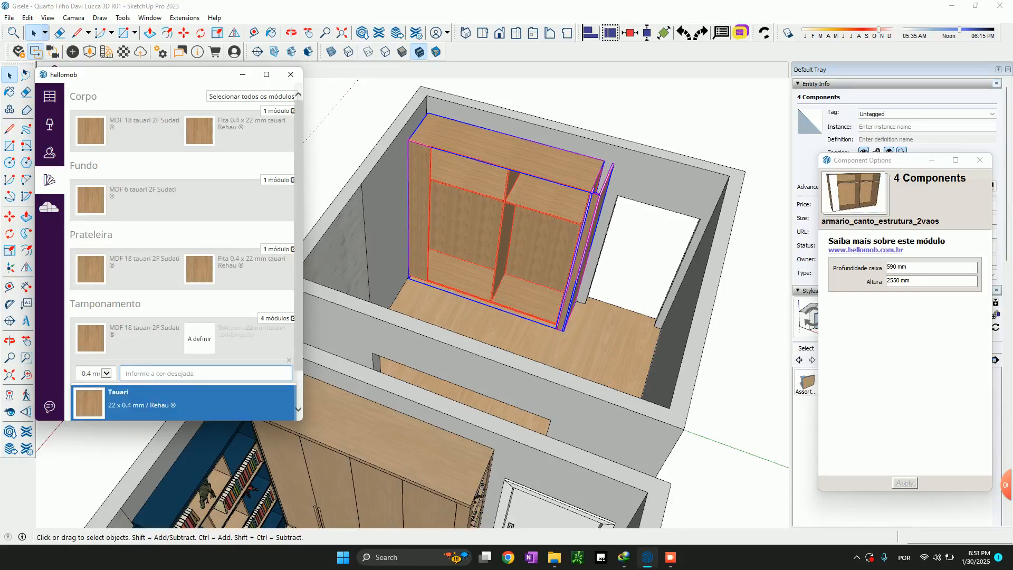
Inspect the rebuilt wardrobe's panelled end from several angles and compare it with the open niche column on the furnished room's wardrobe
scroll(591, 165, up, 2)
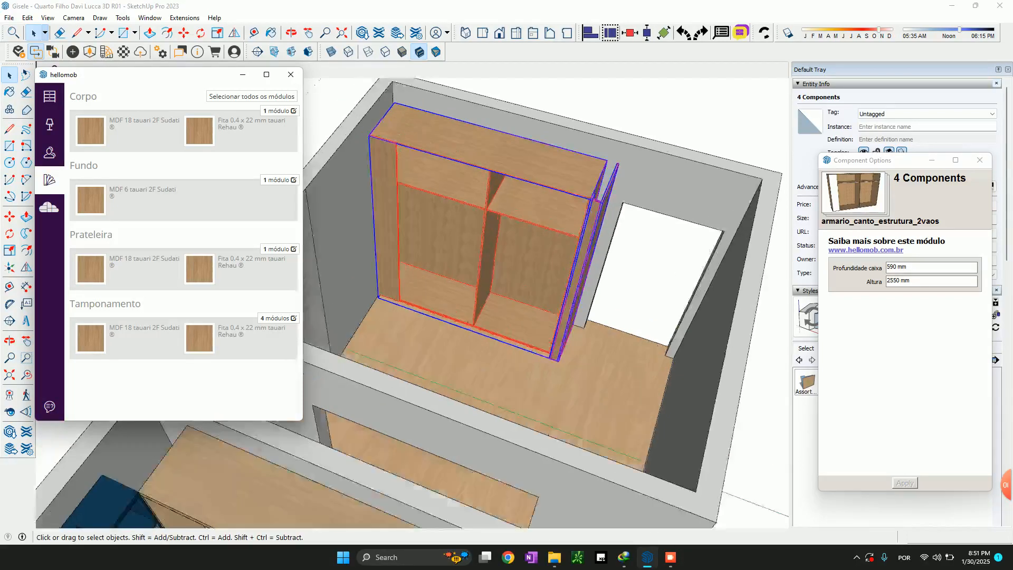
scroll(598, 161, up, 4)
click(599, 227)
scroll(602, 227, down, 5)
scroll(565, 285, down, 1)
middle_drag(576, 300, 448, 335)
scroll(575, 379, up, 2)
scroll(569, 397, down, 1)
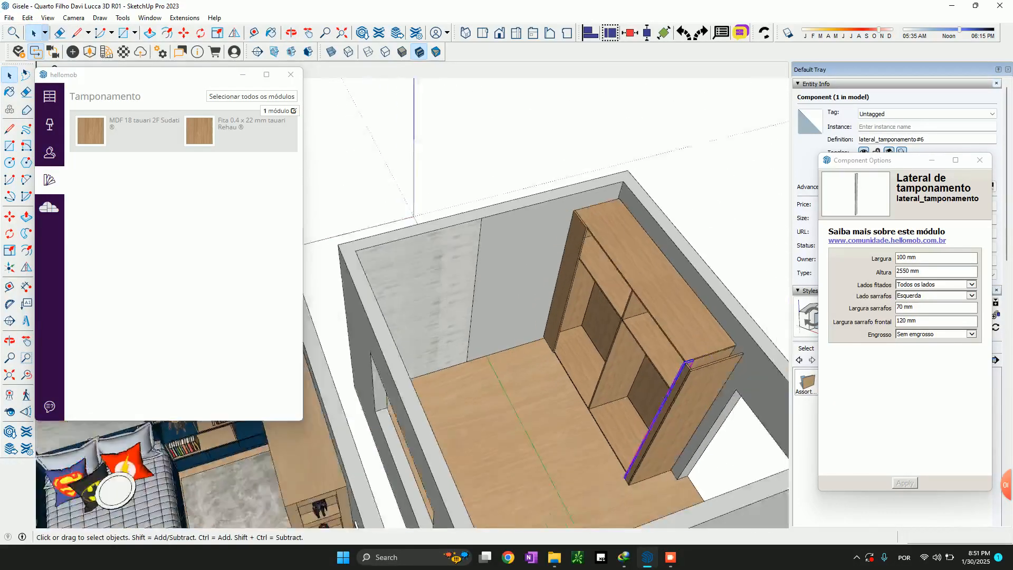
scroll(765, 404, up, 3)
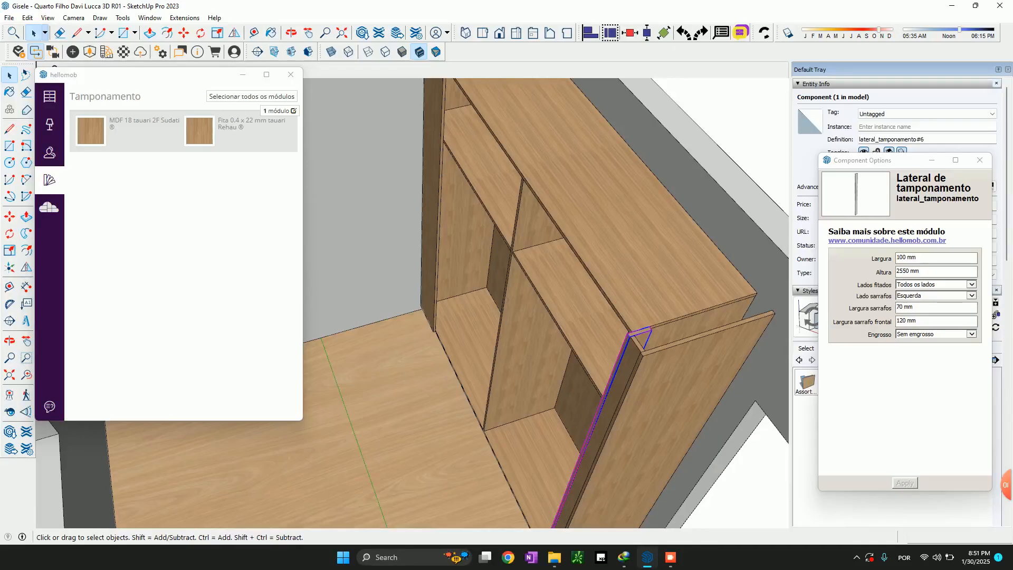
scroll(628, 338, down, 6)
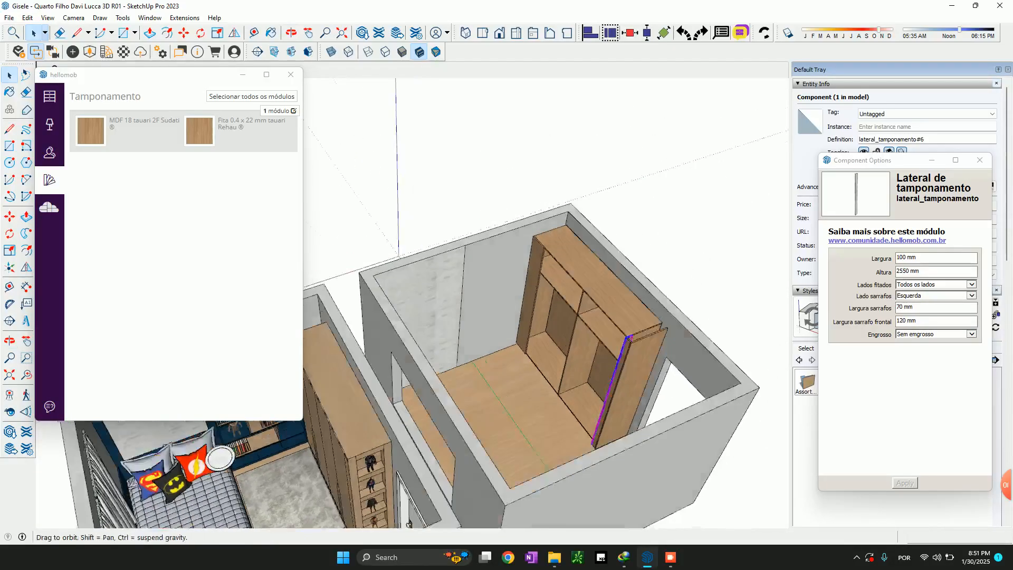
middle_drag(409, 523, 390, 520)
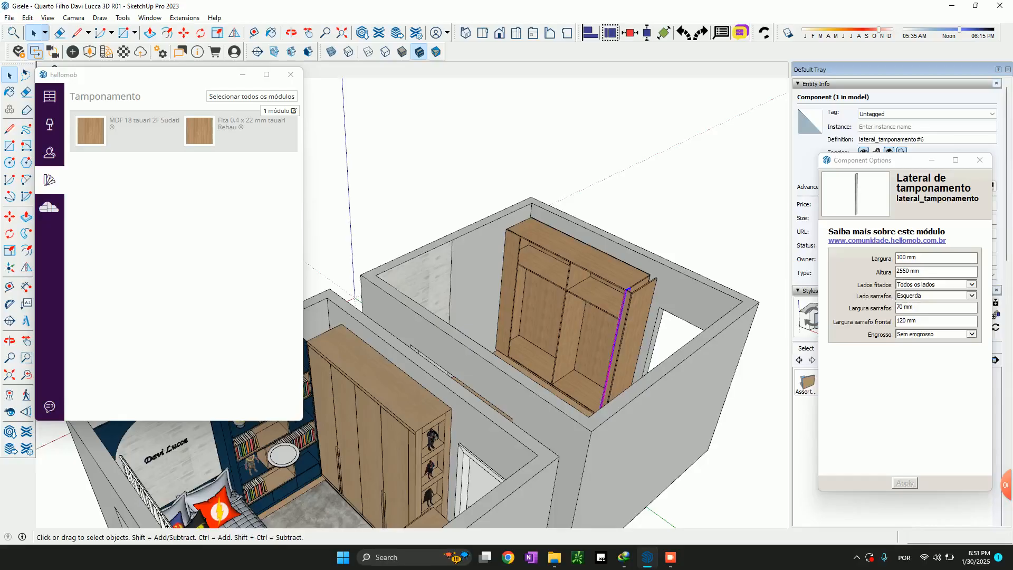
scroll(612, 358, up, 3)
scroll(612, 359, down, 2)
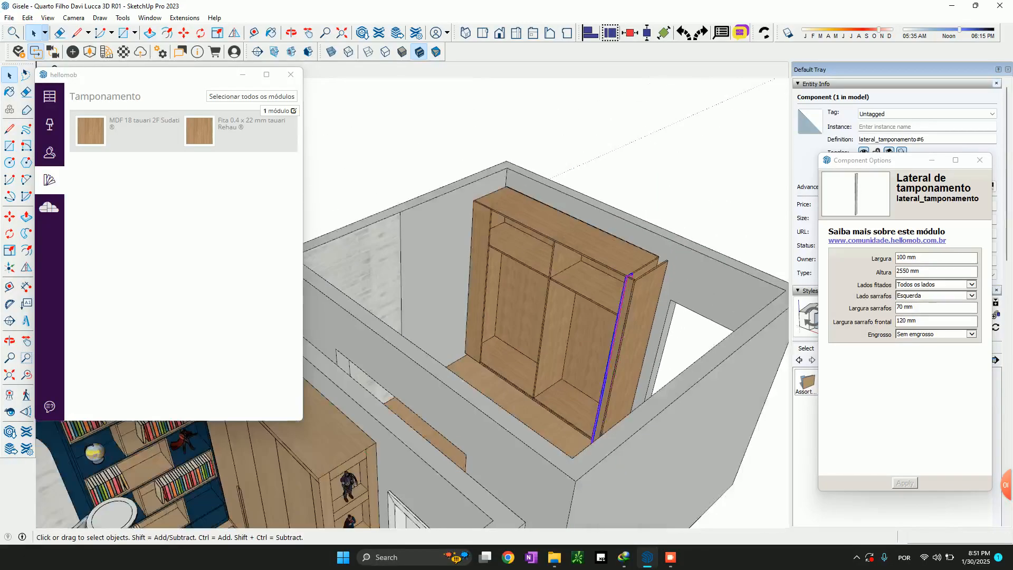
scroll(565, 375, down, 2)
scroll(643, 329, up, 4)
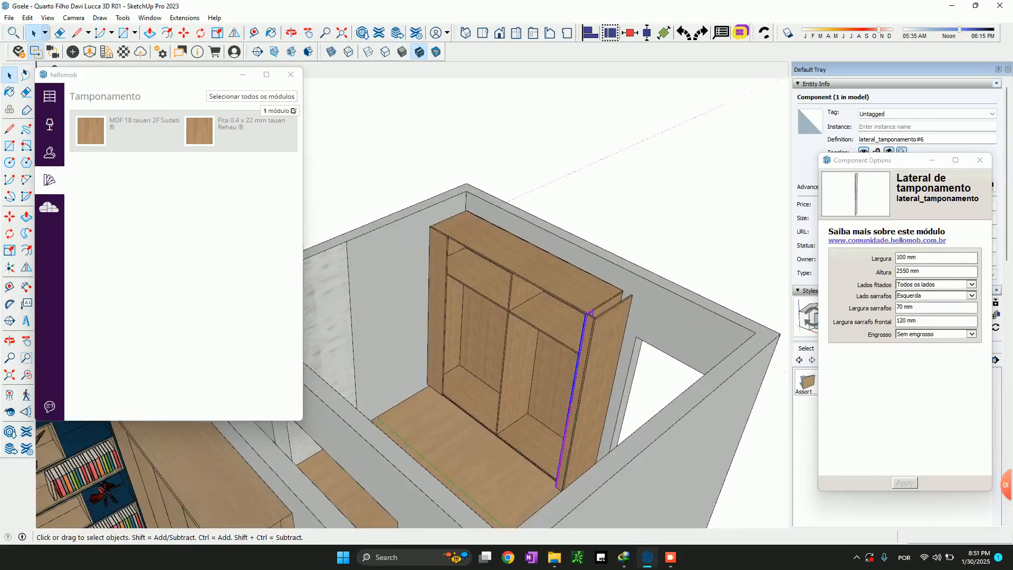
scroll(610, 306, down, 4)
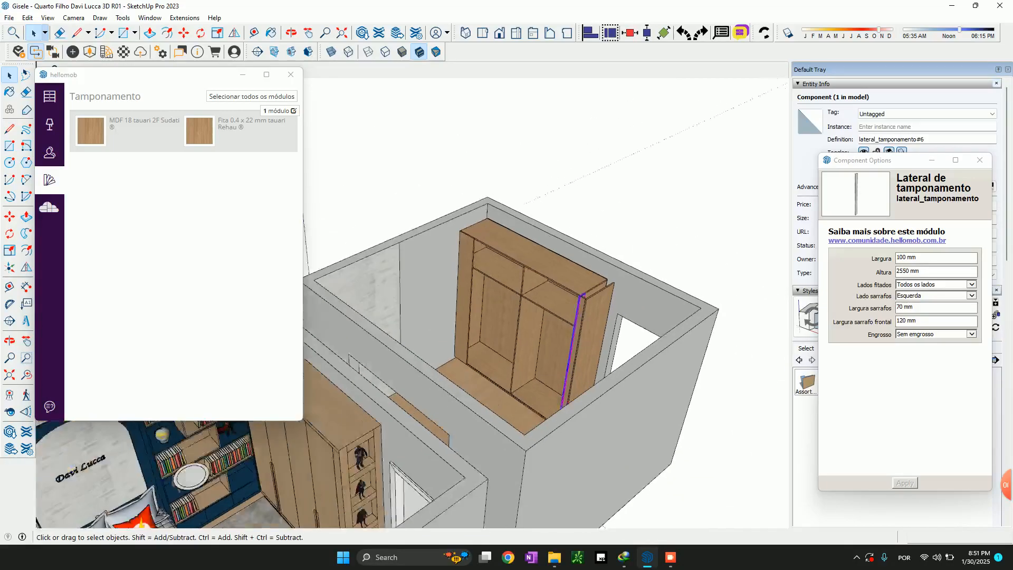
Measure the width of the open display niche at the end of the furnished room's wardrobe
scroll(372, 411, up, 5)
scroll(388, 448, up, 3)
key(t)
click(405, 471)
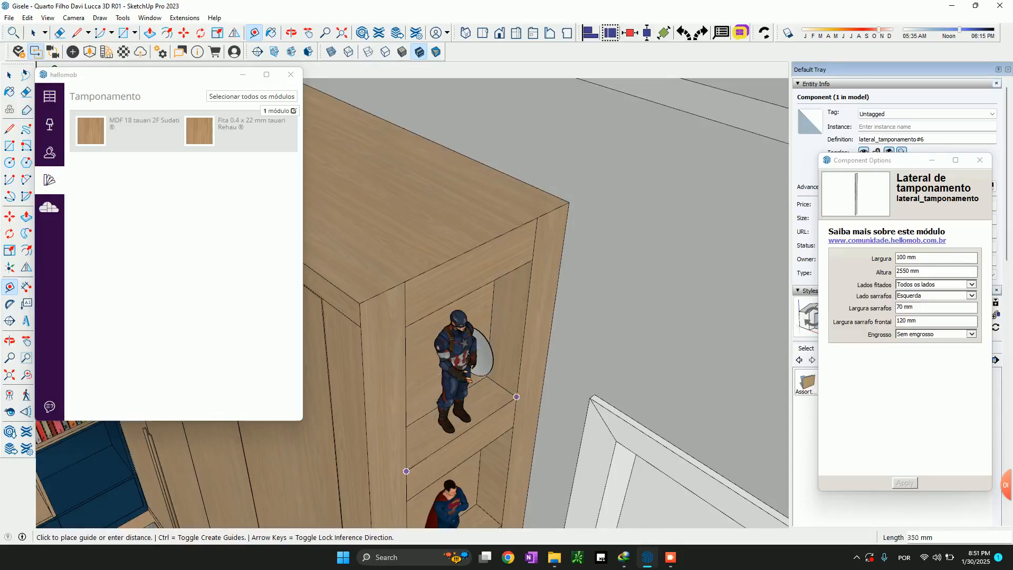
key(space)
scroll(489, 511, down, 5)
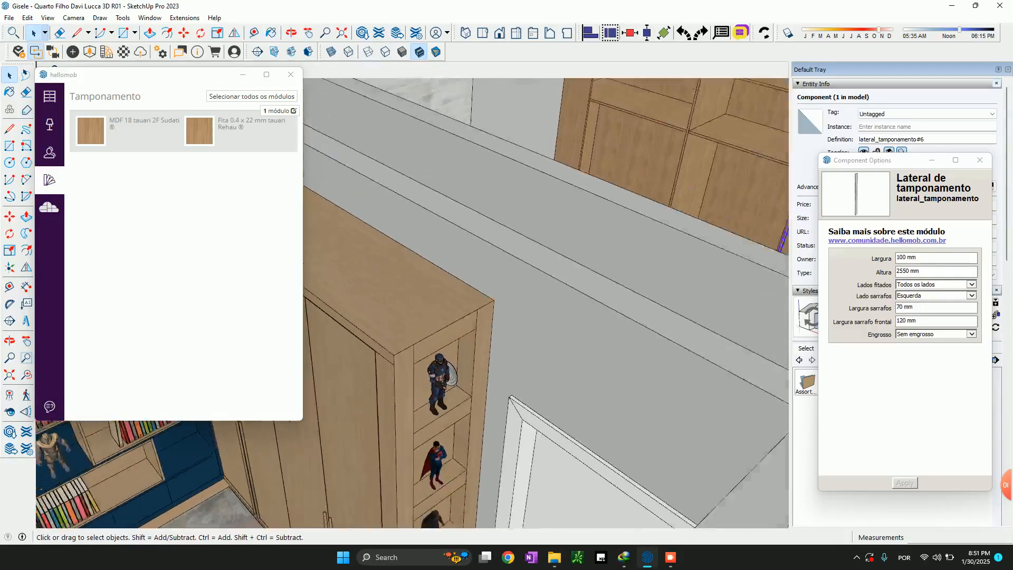
scroll(506, 327, down, 3)
scroll(673, 251, up, 8)
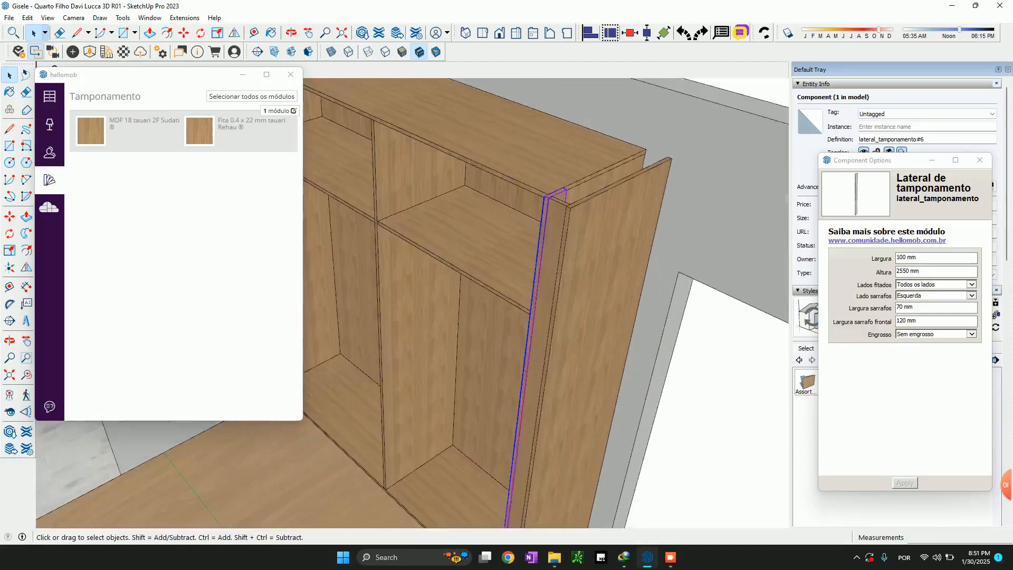
scroll(616, 262, down, 5)
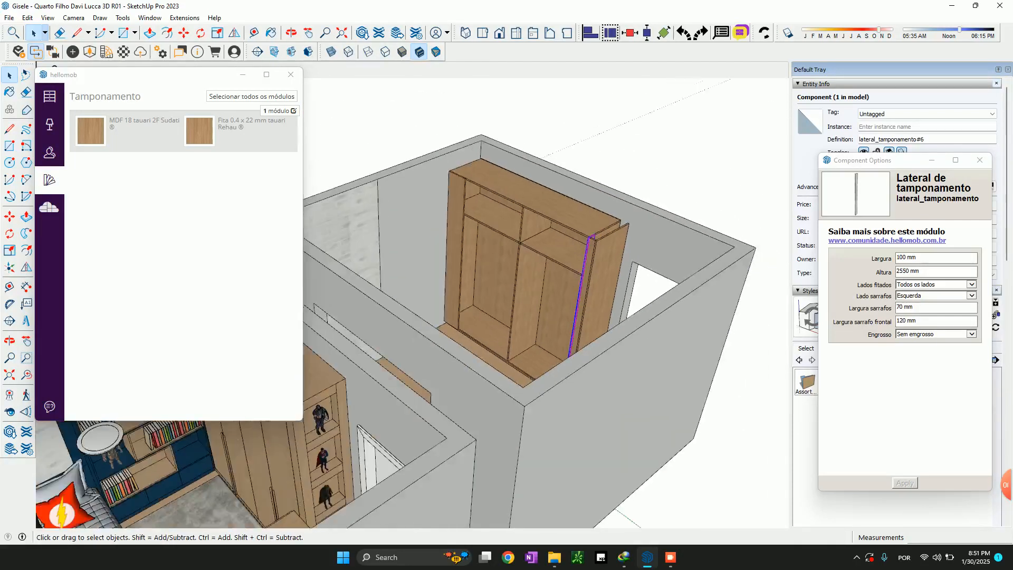
Insert a simple niche module (Nicho) beside the outer side panel, using the lower front placement on the panel's right side
click(605, 286)
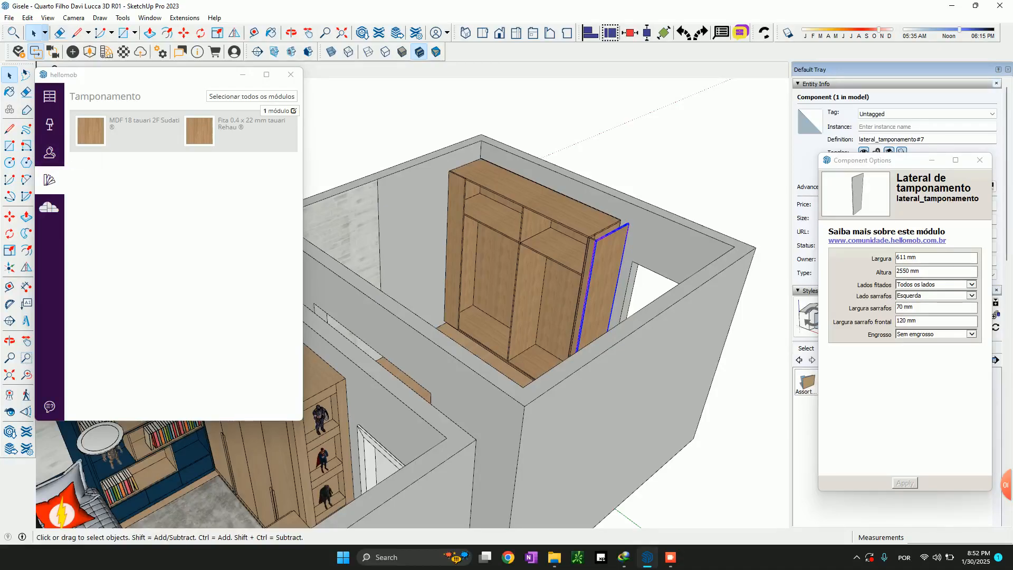
click(50, 97)
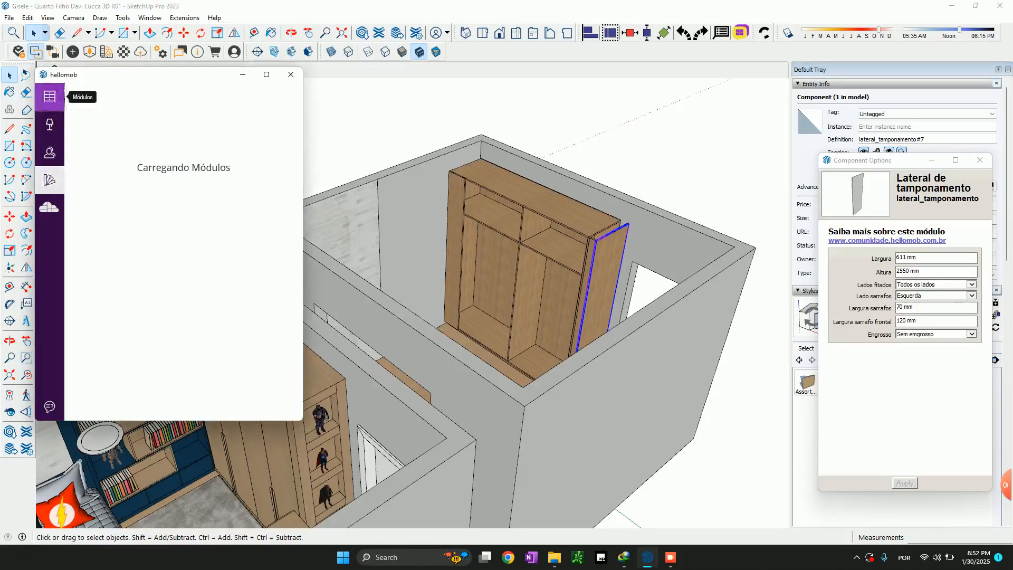
scroll(211, 292, down, 10)
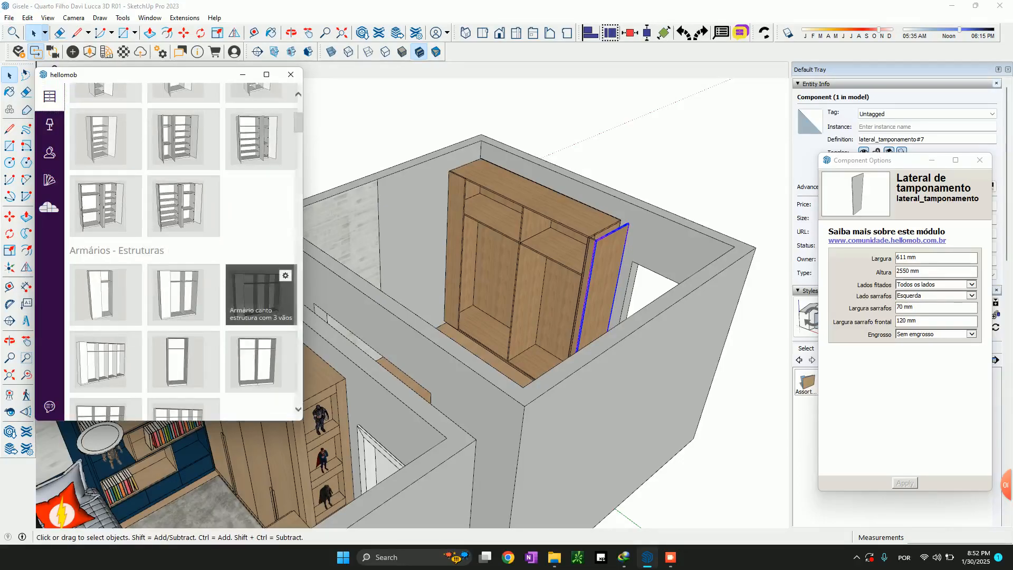
scroll(183, 290, down, 15)
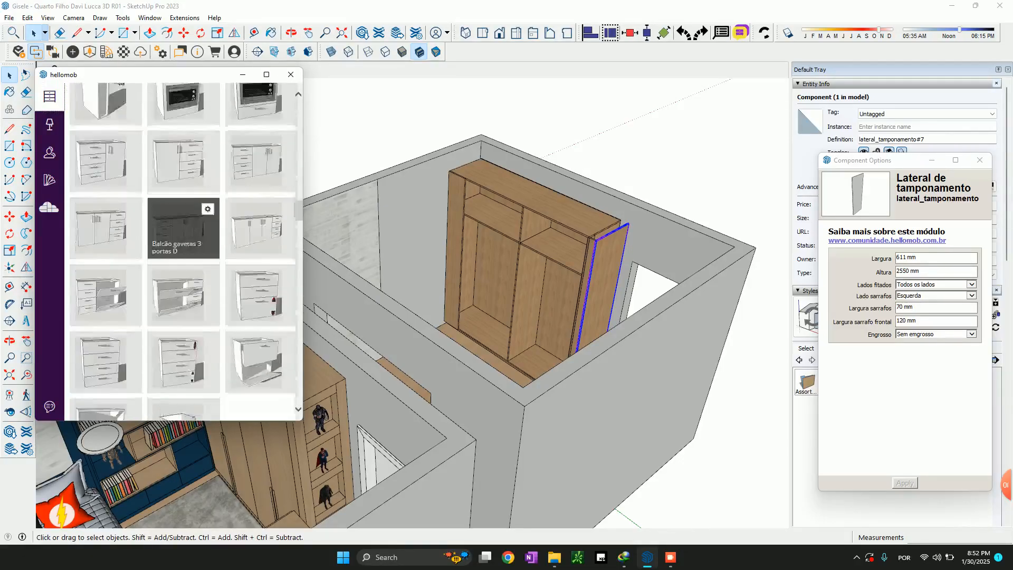
scroll(183, 317, down, 12)
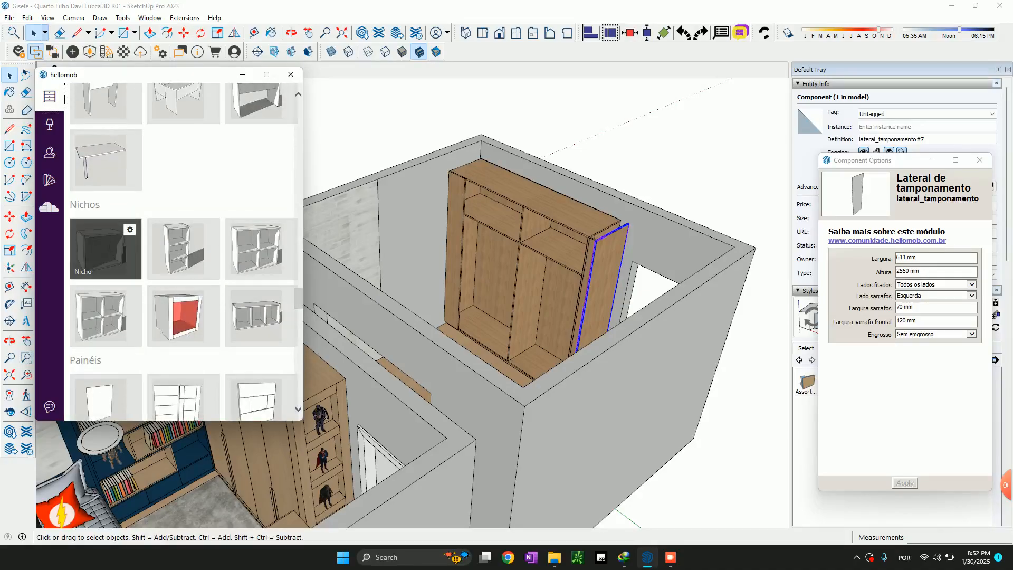
click(106, 248)
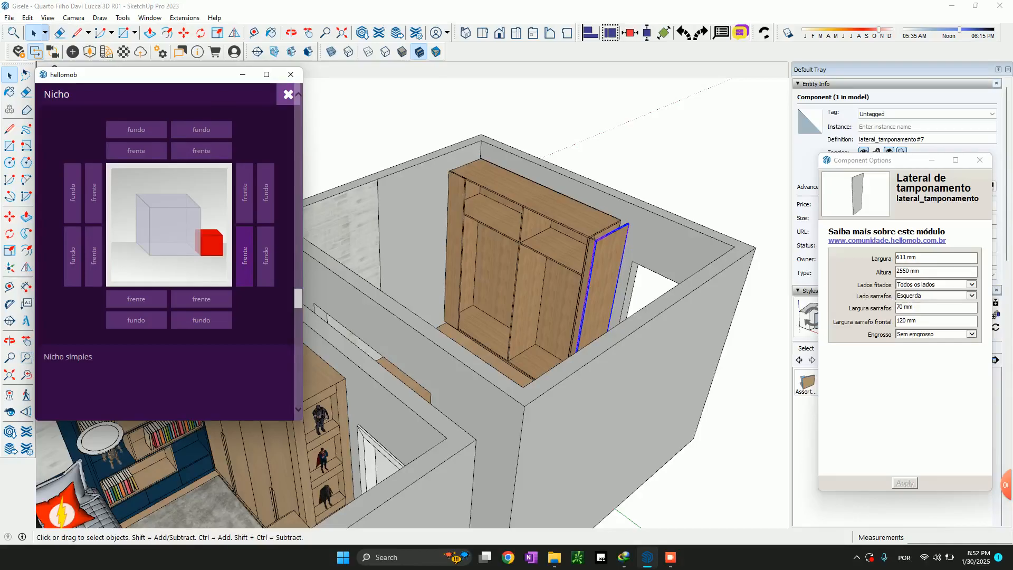
click(244, 256)
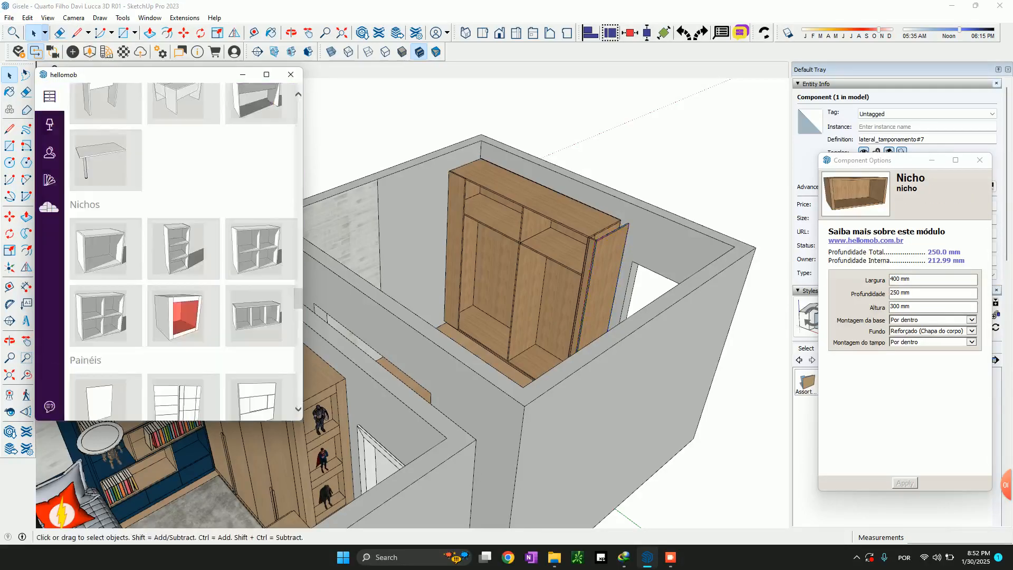
Rotate the niche a quarter turn and move it so its lower front corner meets the outer side panel's lower front corner
scroll(560, 254, up, 5)
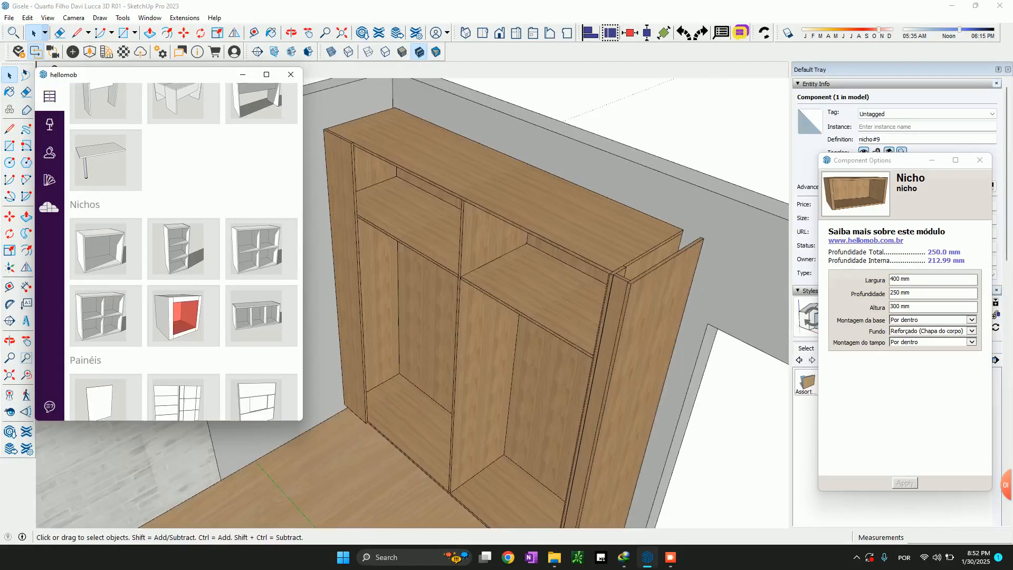
middle_drag(533, 295, 575, 358)
scroll(570, 465, down, 4)
scroll(583, 477, up, 4)
scroll(586, 496, up, 5)
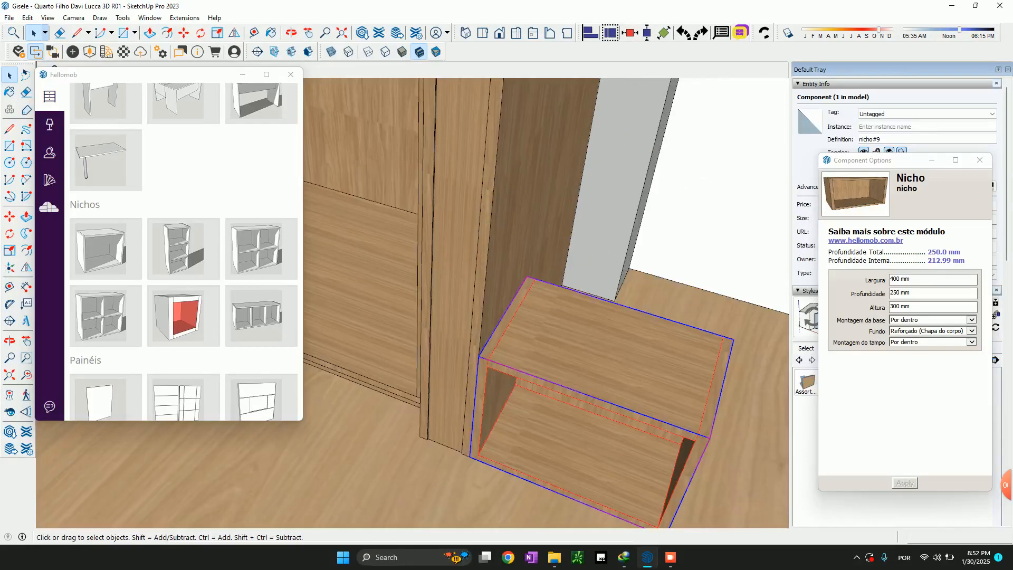
key(m)
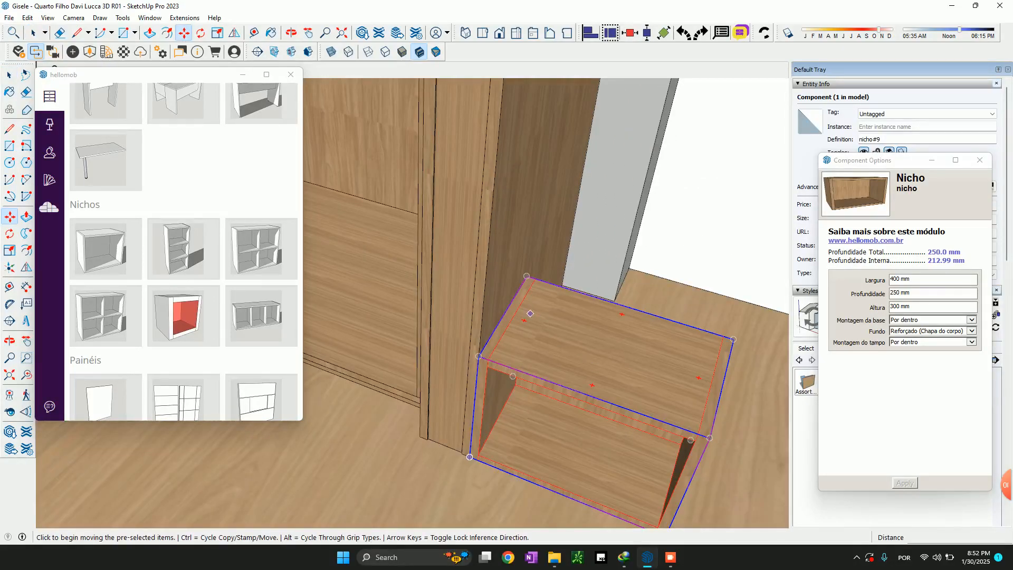
click(699, 377)
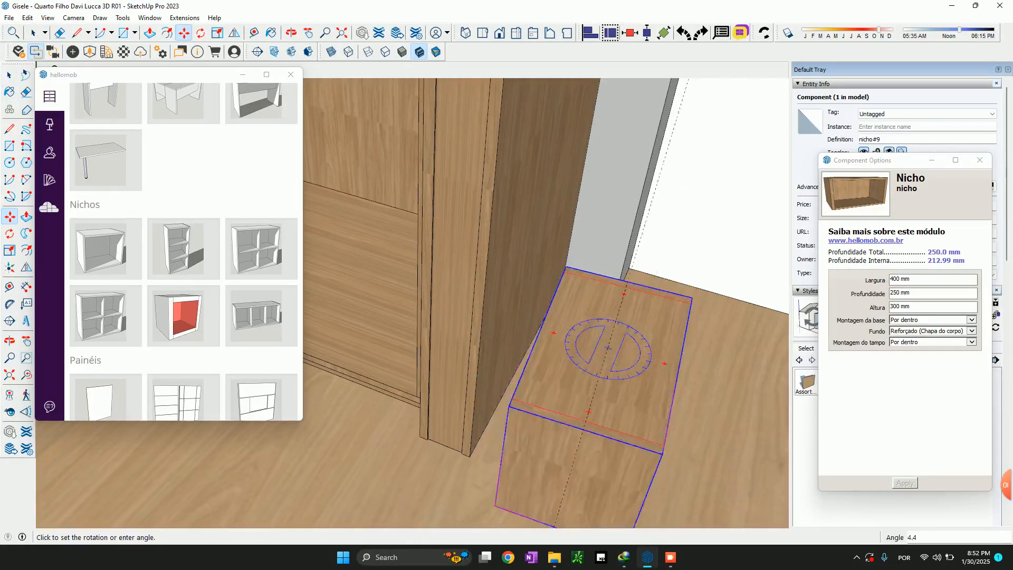
click(644, 264)
scroll(428, 375, down, 4)
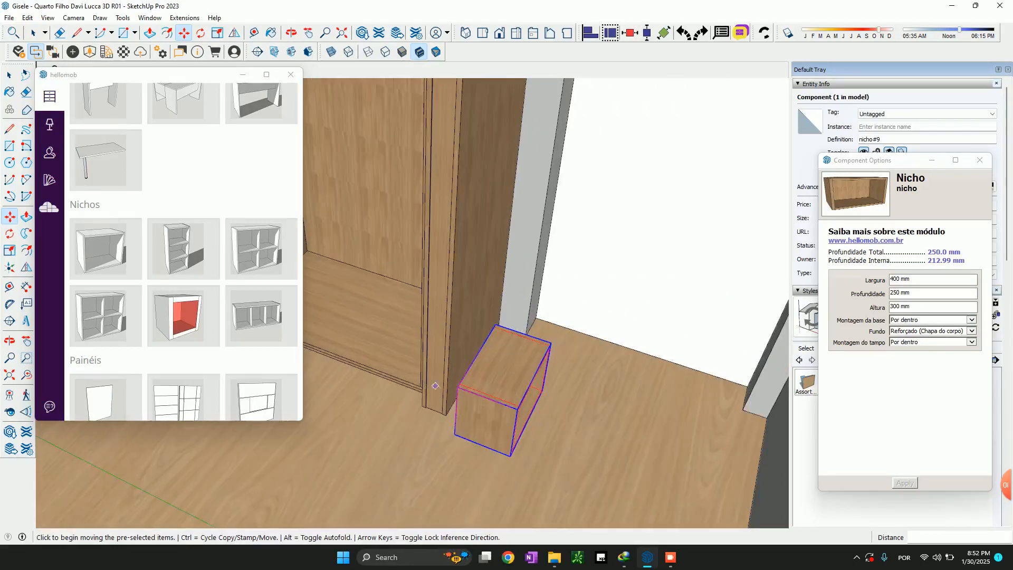
click(511, 455)
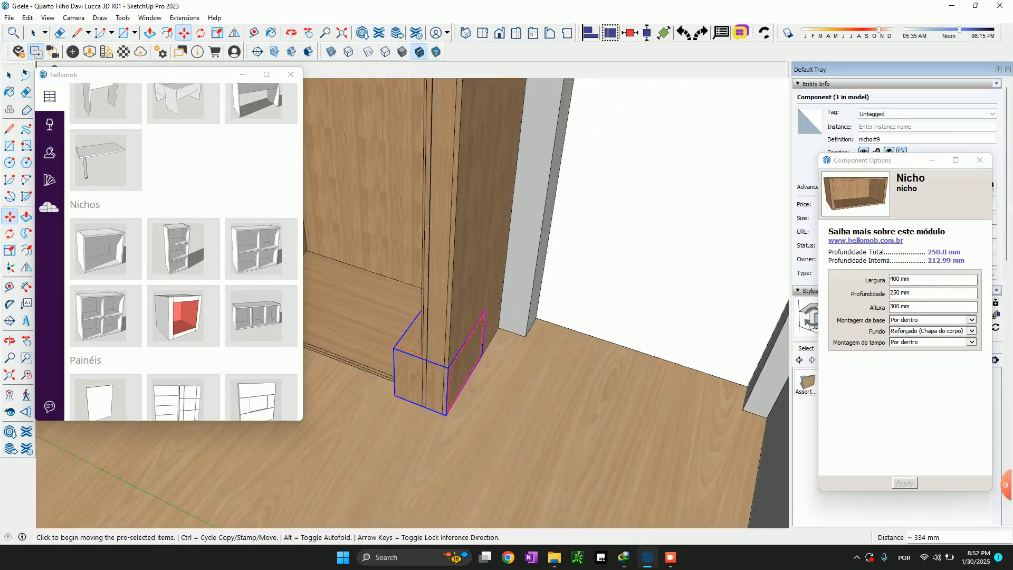
Set the niche to 360 mm wide, 200 mm deep and 390 mm high with a Rebaixado back, and apply the changes
double_click(896, 279)
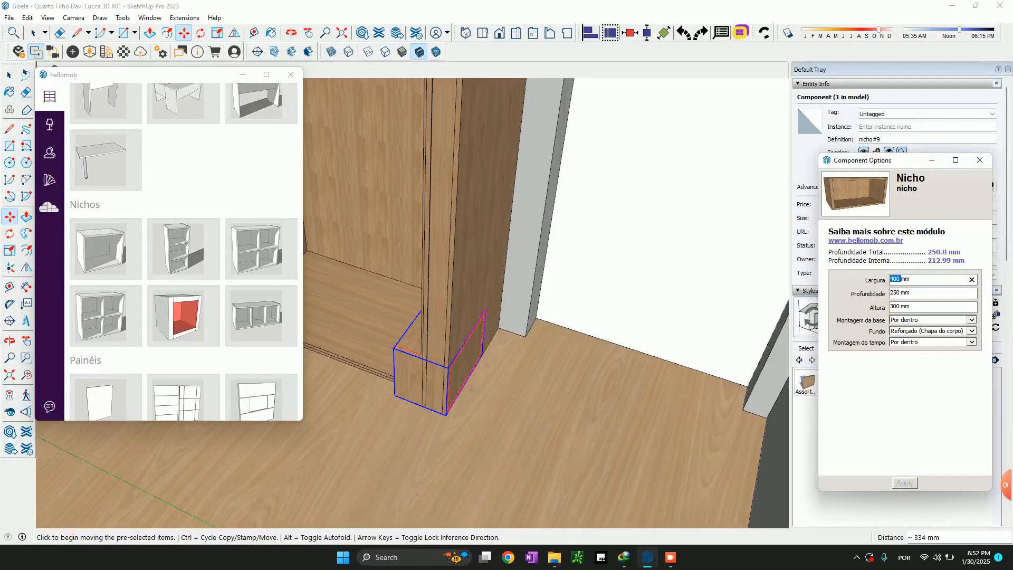
text(360)
key(Tab)
text(3)
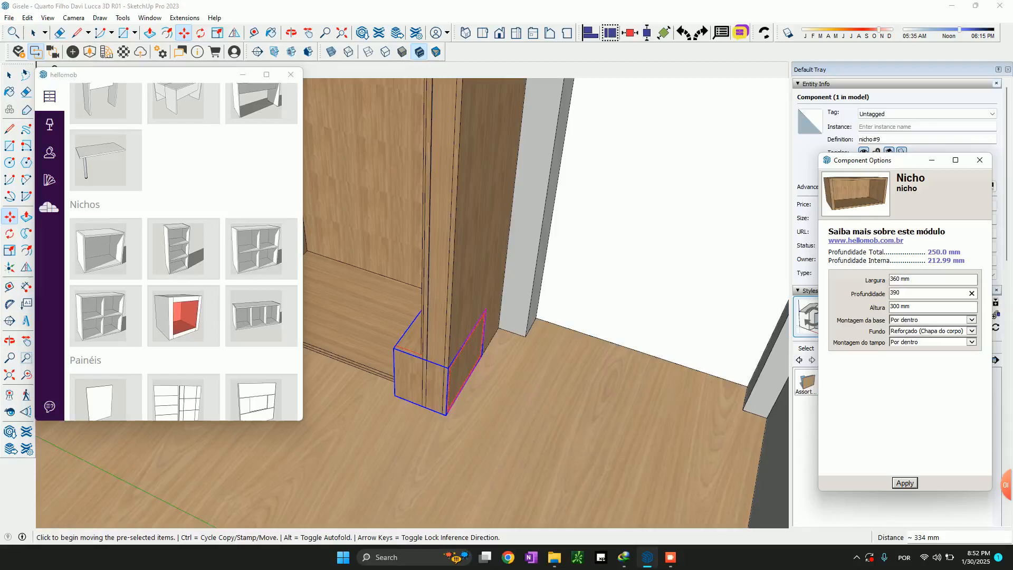
key(Return)
text(200)
key(Tab)
text(3)
click(944, 331)
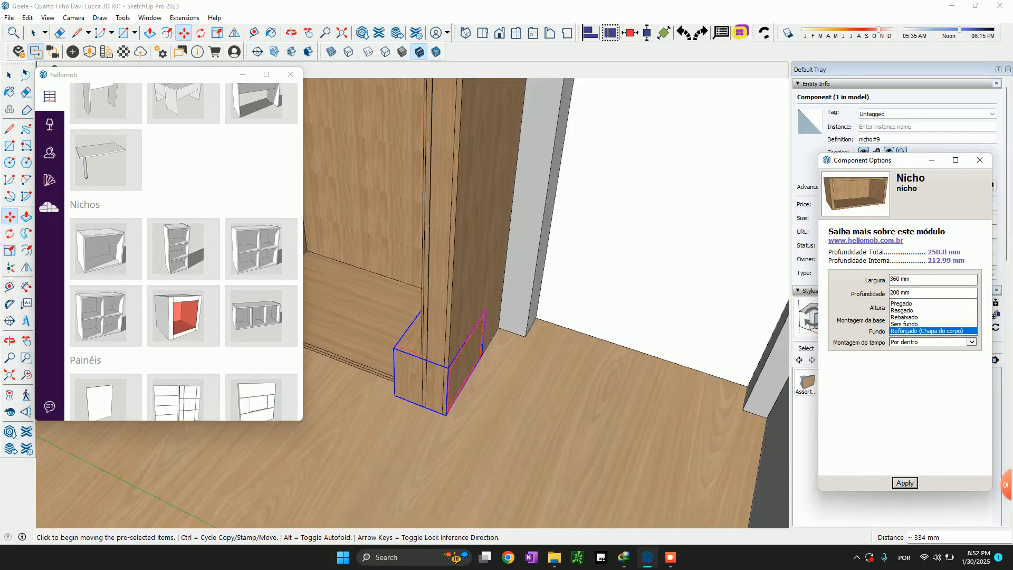
click(932, 317)
click(905, 483)
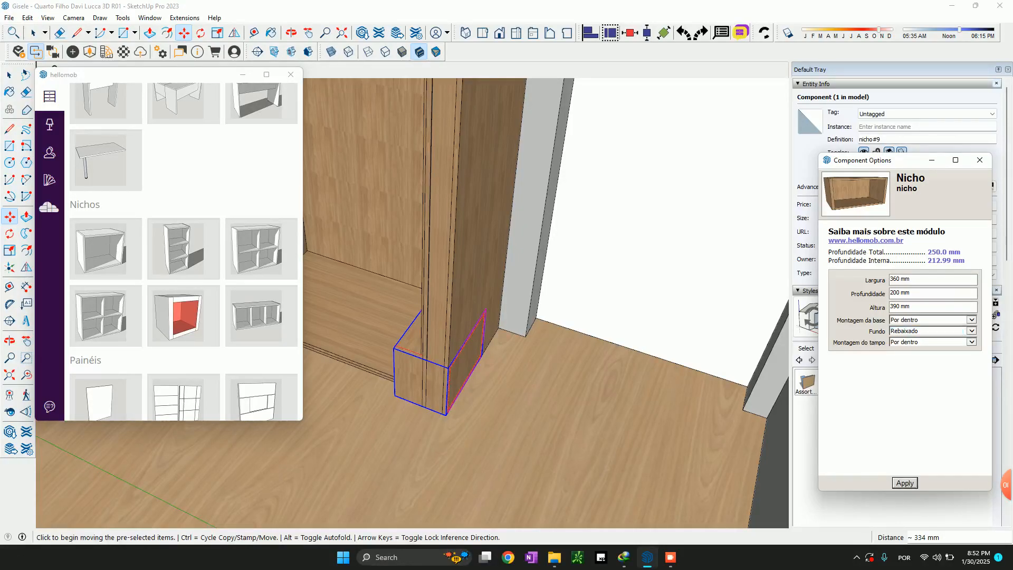
Measure the opening height of the uppermost display niche at the end of the furnished room's wardrobe
scroll(623, 254, down, 10)
scroll(623, 255, down, 3)
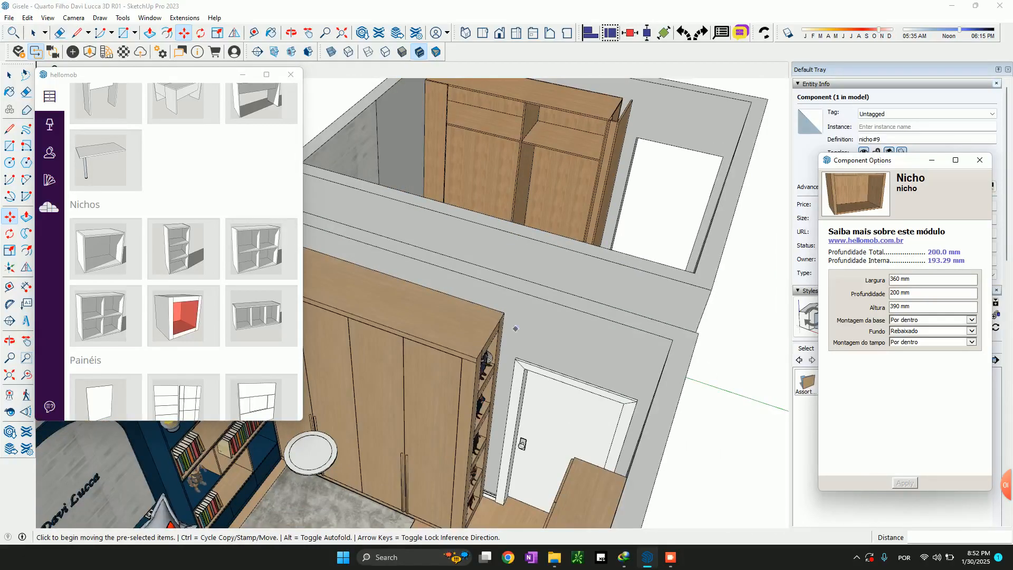
scroll(513, 378, up, 6)
middle_drag(512, 388, 417, 365)
key(t)
click(363, 357)
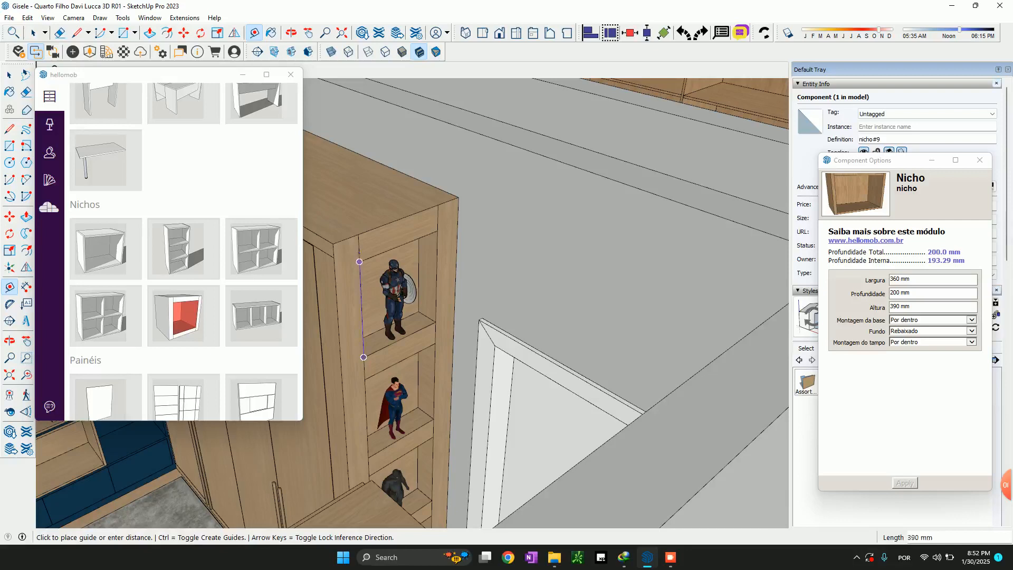
click(436, 321)
key(space)
scroll(514, 306, down, 5)
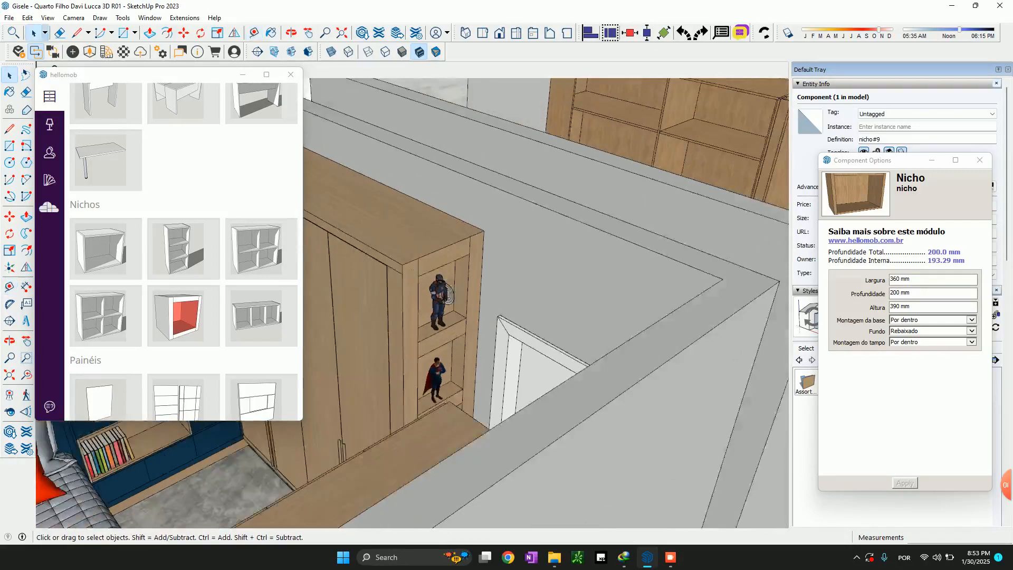
Draw a helper line about 251 mm long from the niche's upper rear corner to the side panel's back edge
scroll(639, 158, up, 8)
mouse_move(554, 364)
middle_down()
mouse_move(612, 451)
mouse_move(674, 397)
middle_up()
scroll(631, 475, up, 8)
scroll(597, 430, down, 3)
key(m)
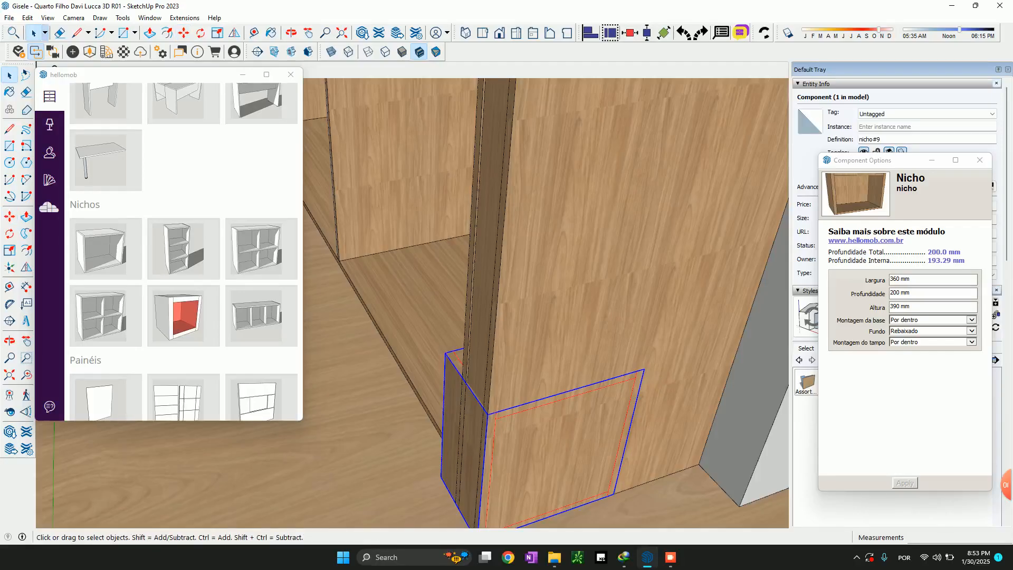
key(l)
click(644, 369)
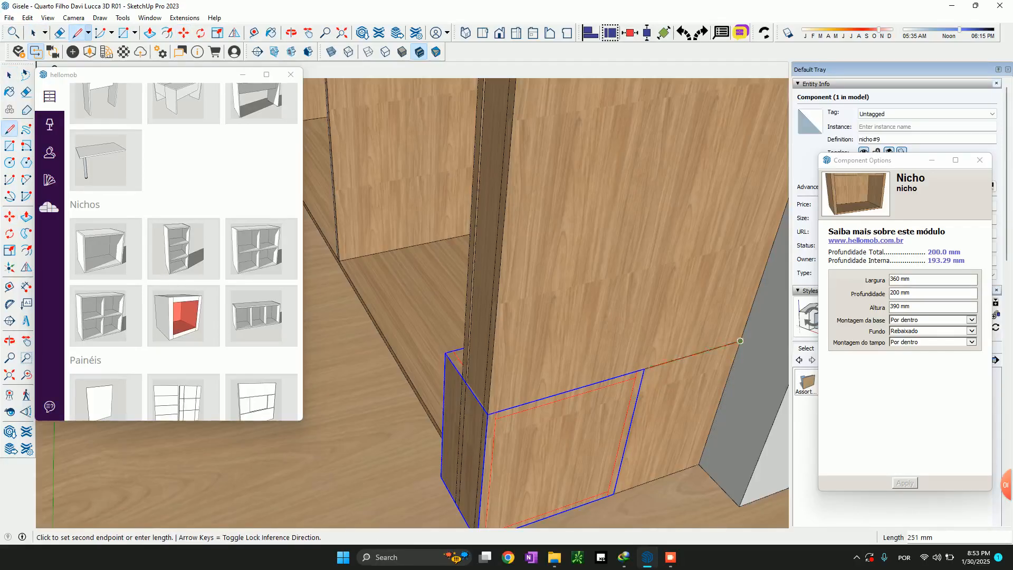
key(space)
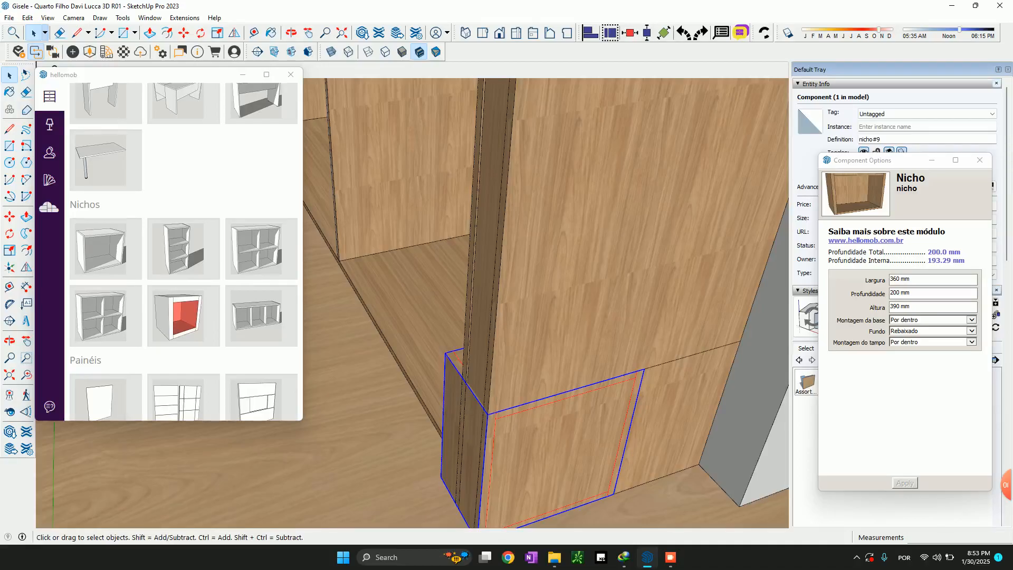
Center the niche across the side panel by moving its upper rear corner to the helper line's midpoint, and delete the line
key(m)
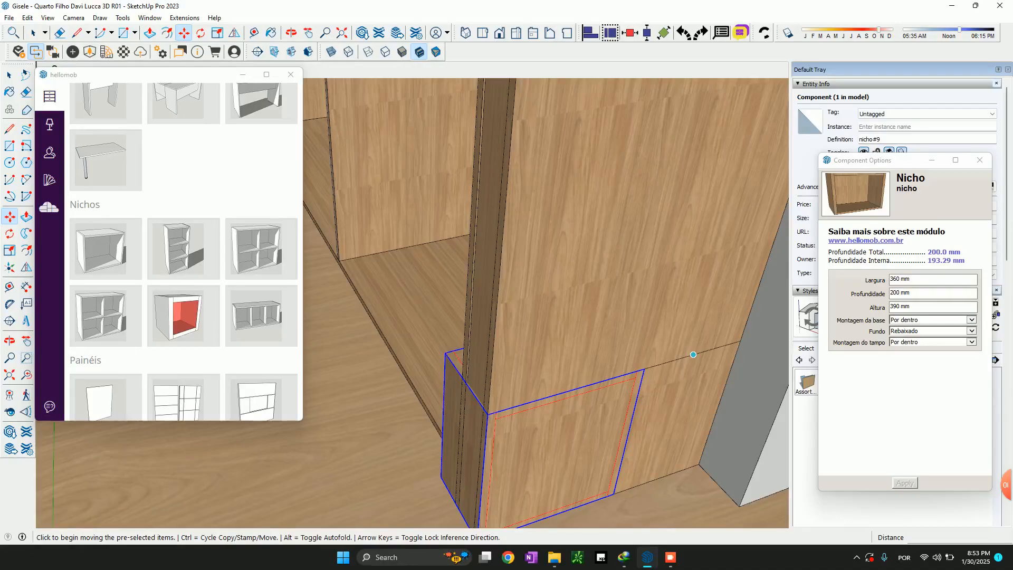
click(644, 369)
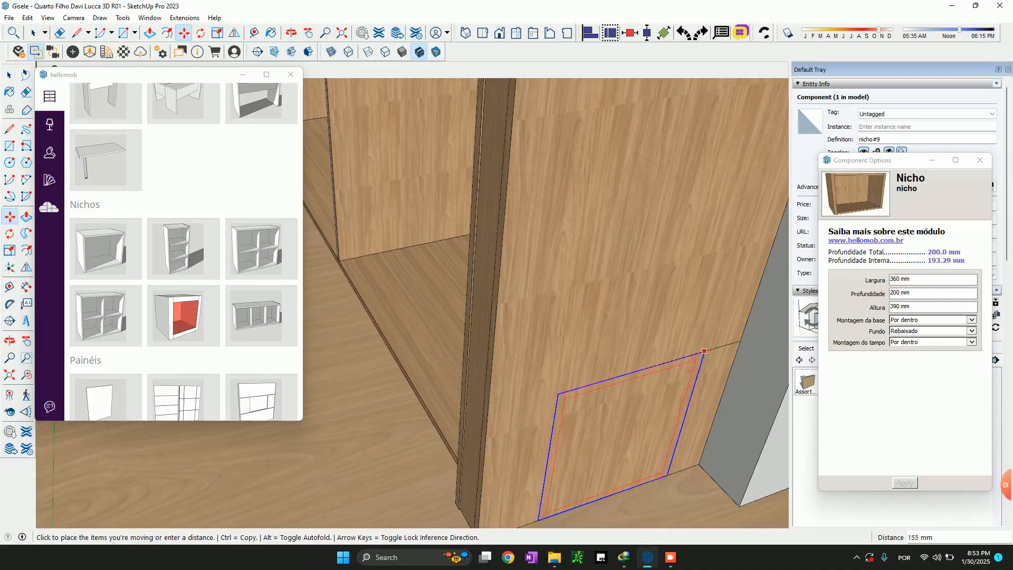
click(693, 354)
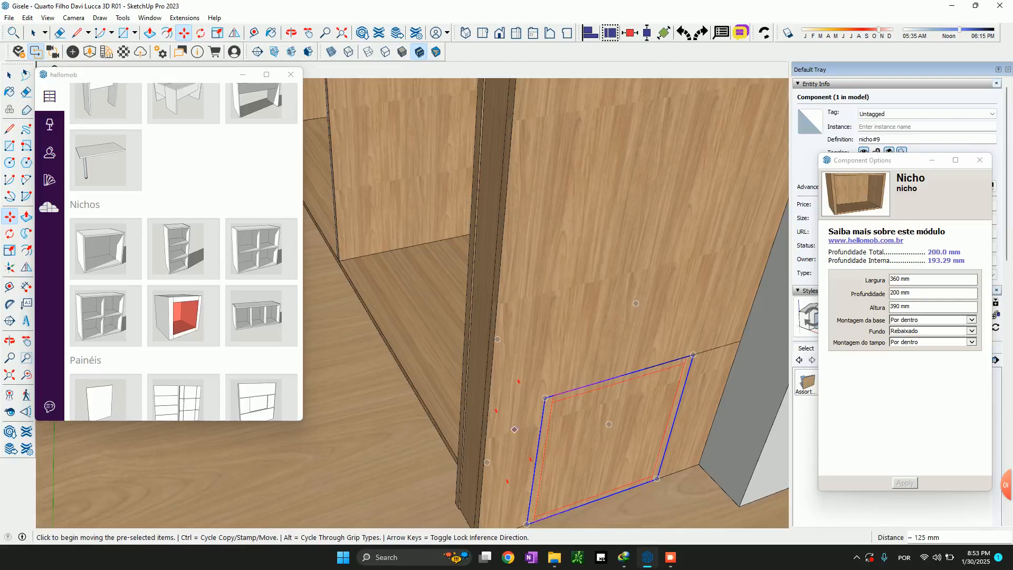
key(space)
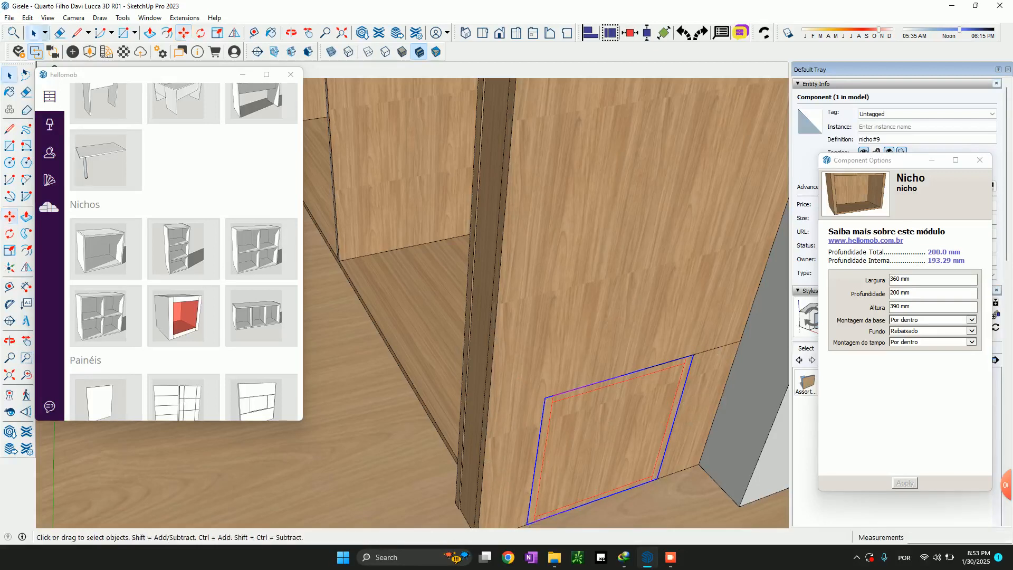
click(716, 349)
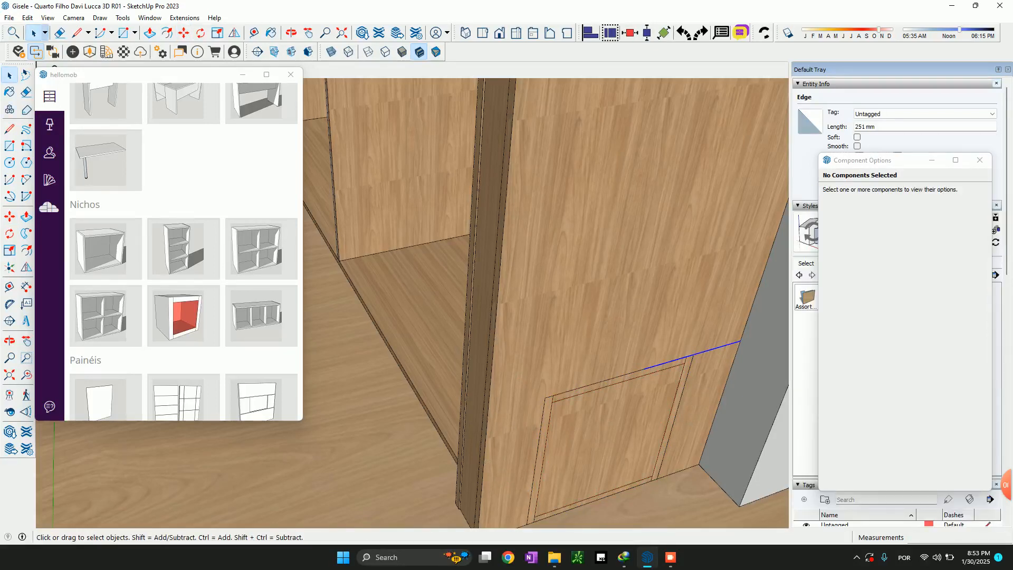
key(Delete)
Select the centered niche and examine how the niches are stacked at the end of the furnished room's wardrobe
scroll(628, 386, down, 1)
click(626, 384)
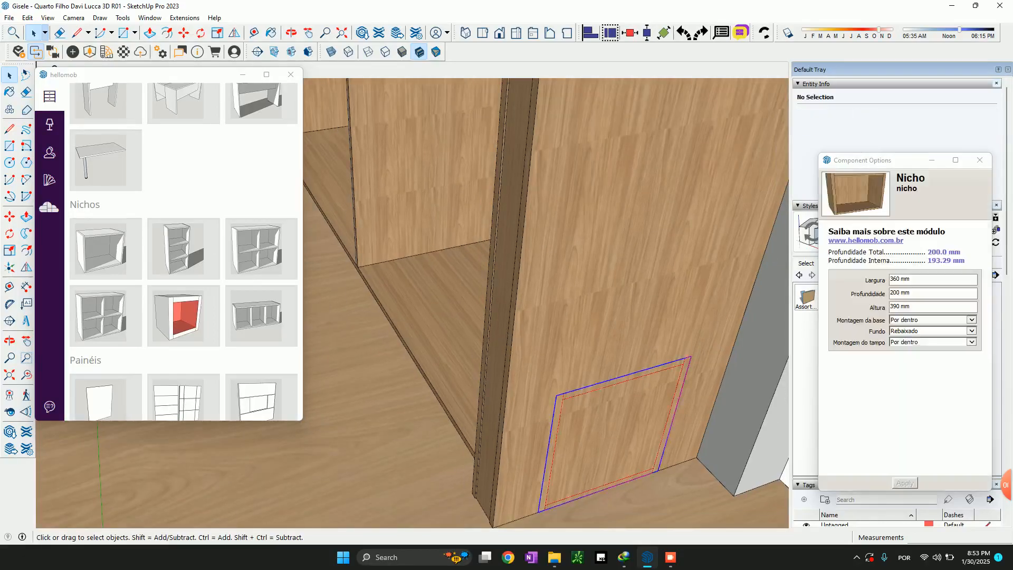
scroll(626, 383, down, 3)
middle_drag(625, 384, 559, 317)
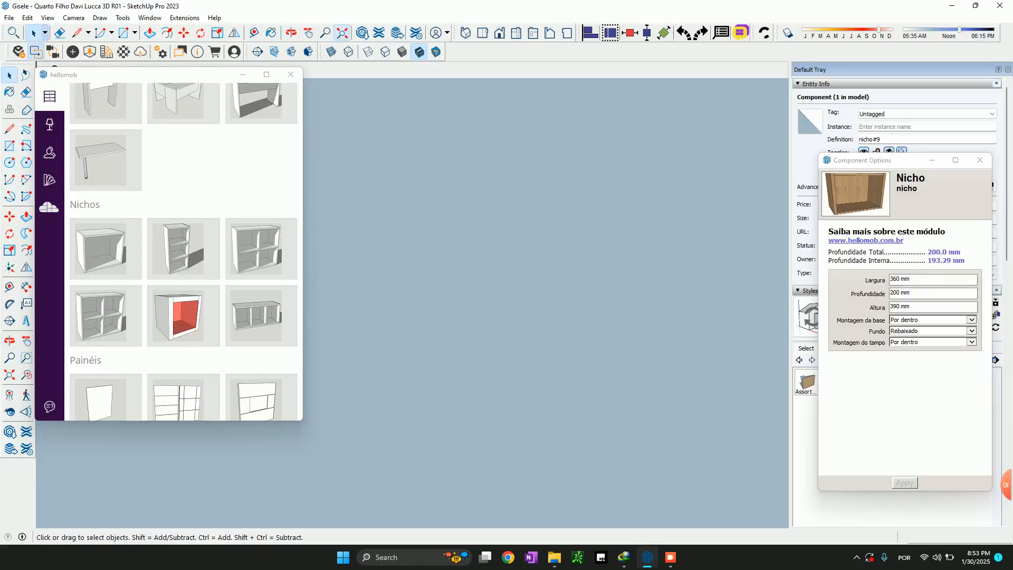
click(342, 32)
middle_drag(447, 248, 539, 405)
scroll(530, 314, up, 4)
scroll(531, 324, up, 3)
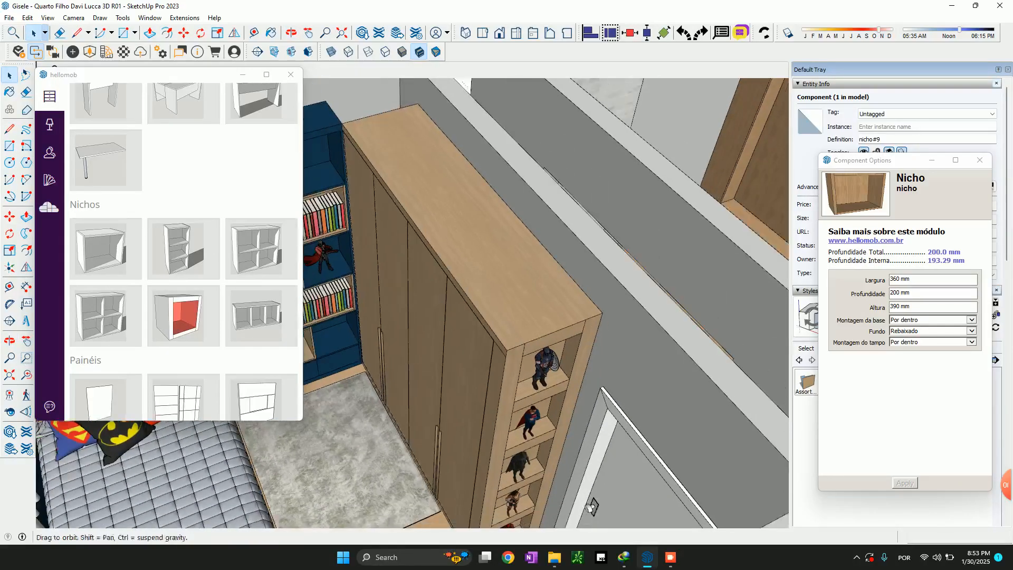
middle_drag(592, 507, 610, 431)
scroll(613, 430, up, 2)
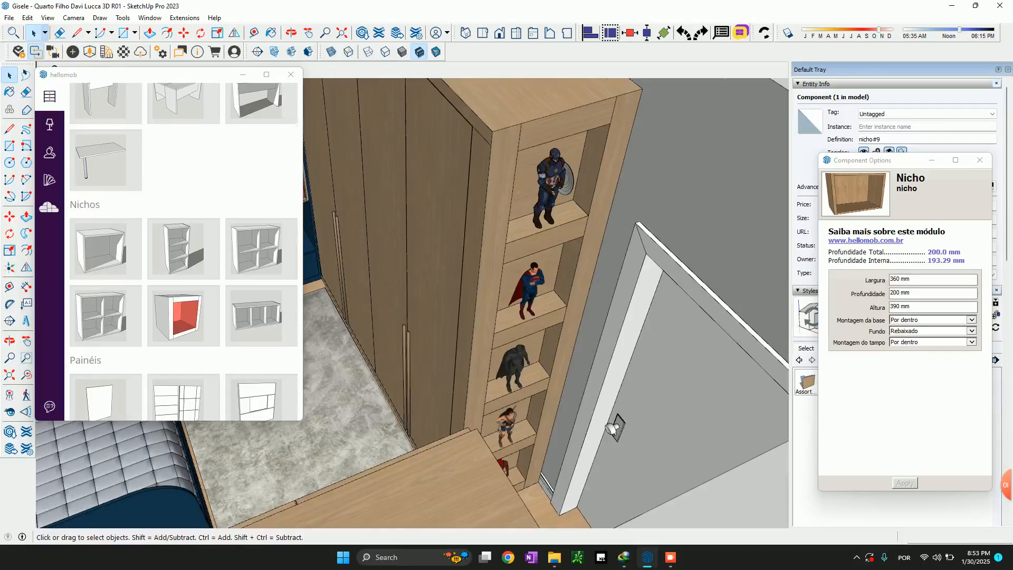
scroll(555, 205, down, 4)
shift+middle_drag(554, 205, 411, 221)
shift+middle_drag(607, 253, 528, 327)
shift+middle_drag(549, 502, 641, 390)
scroll(645, 415, up, 7)
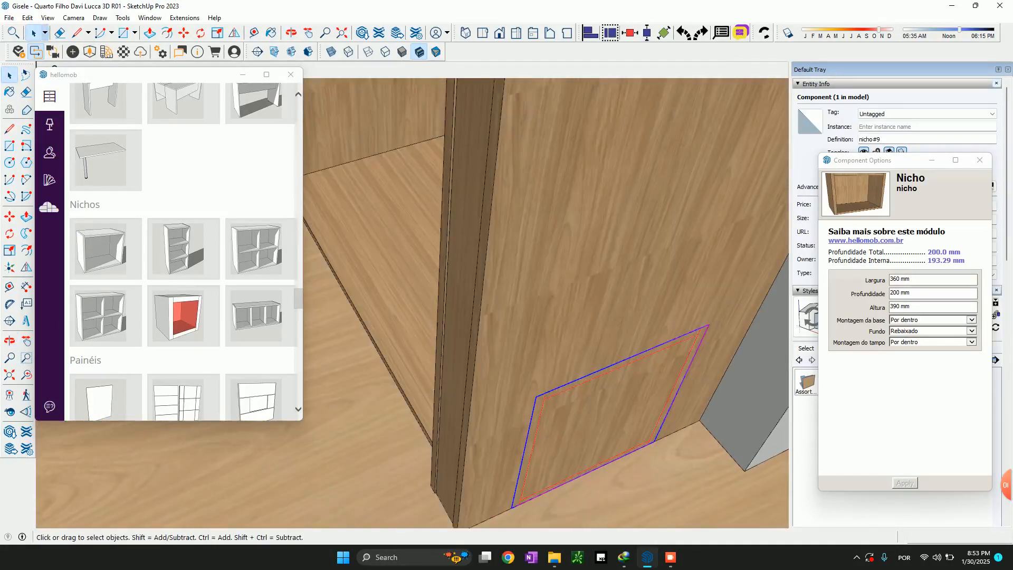
Copy the niche upward twice from its lower front corner, stacking each copy directly on the one below at 390 mm spacing
key(m)
click(512, 508)
key(ctrl)
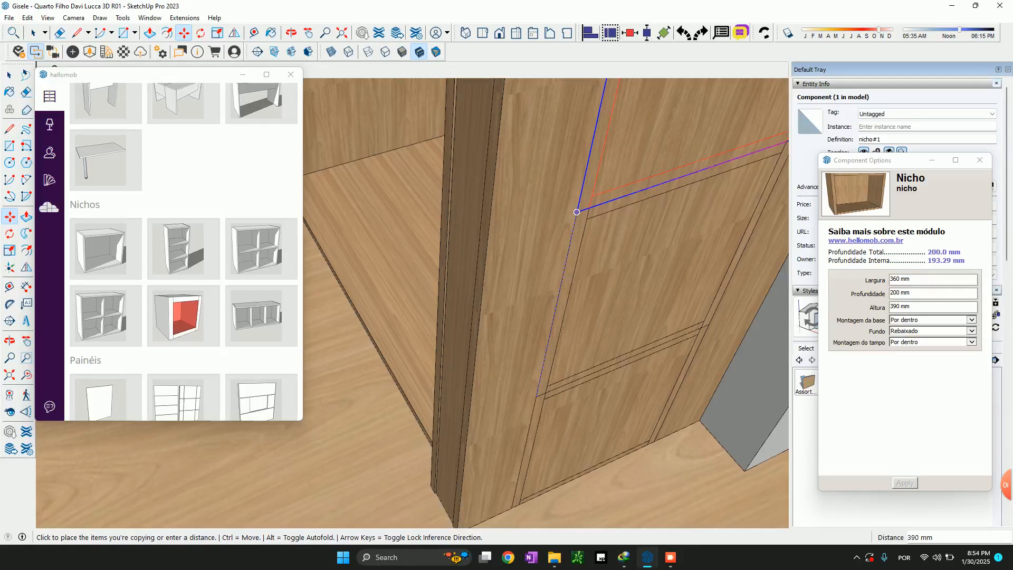
click(577, 212)
scroll(498, 435, down, 5)
middle_drag(498, 434, 518, 336)
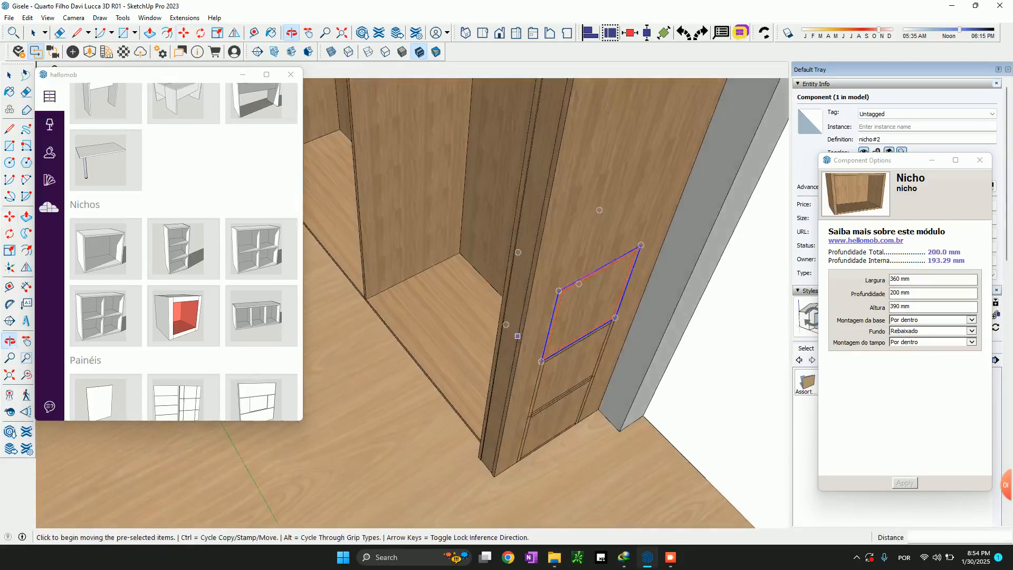
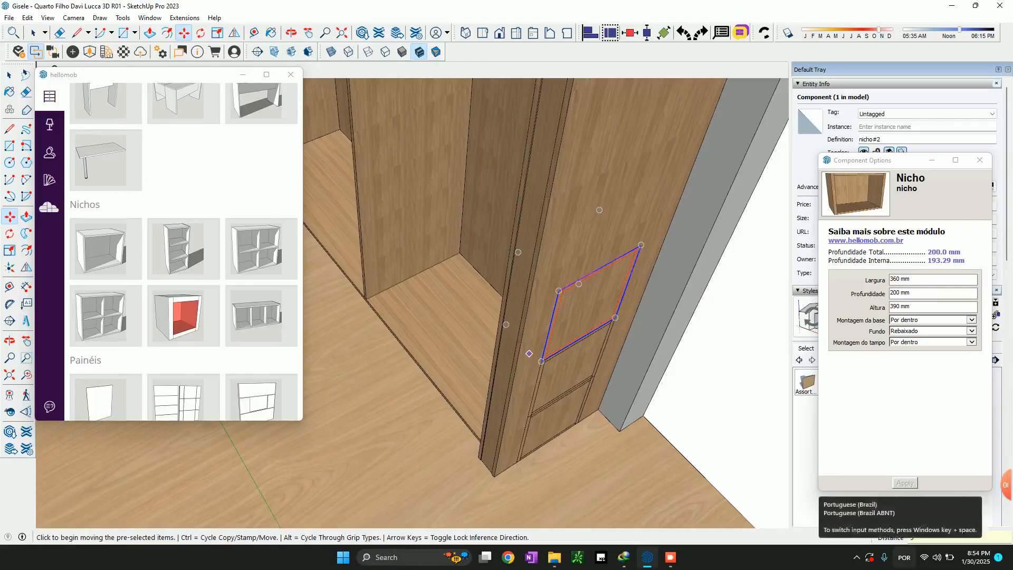
Multiply the last niche copy by three (*3) to continue the stack up the side panel
key(Return)
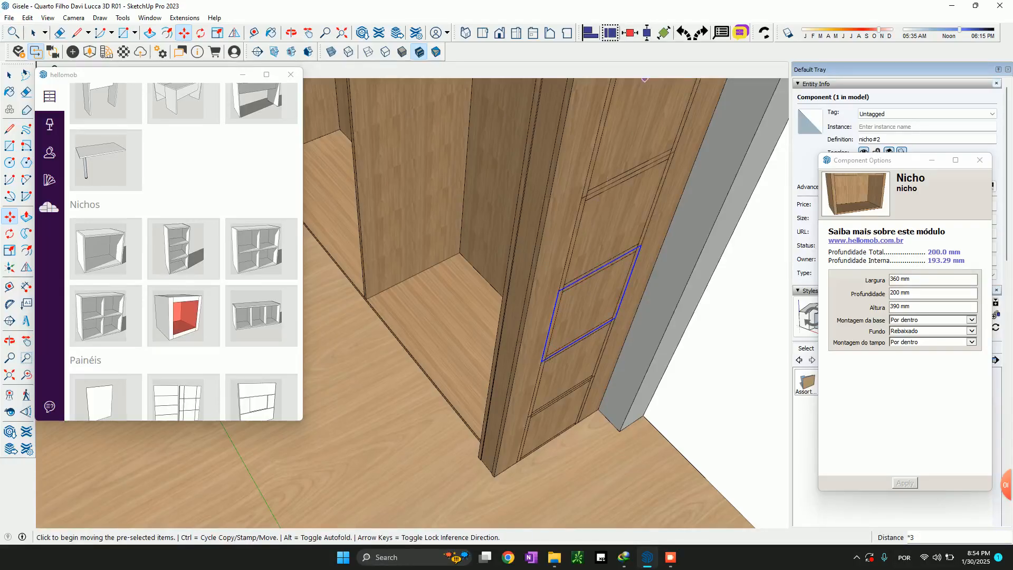
scroll(560, 359, down, 4)
scroll(561, 359, up, 4)
key(space)
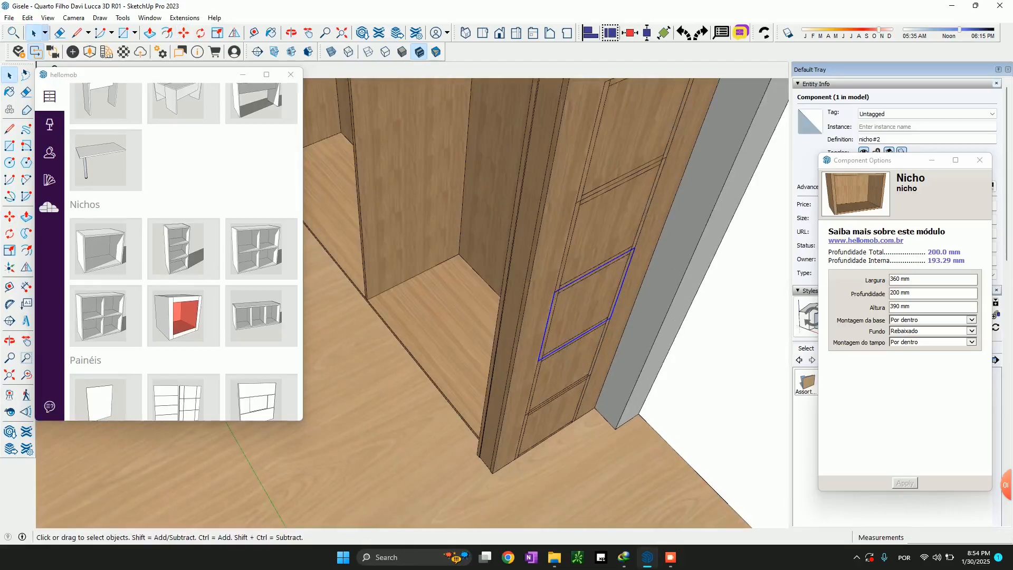
click(537, 317)
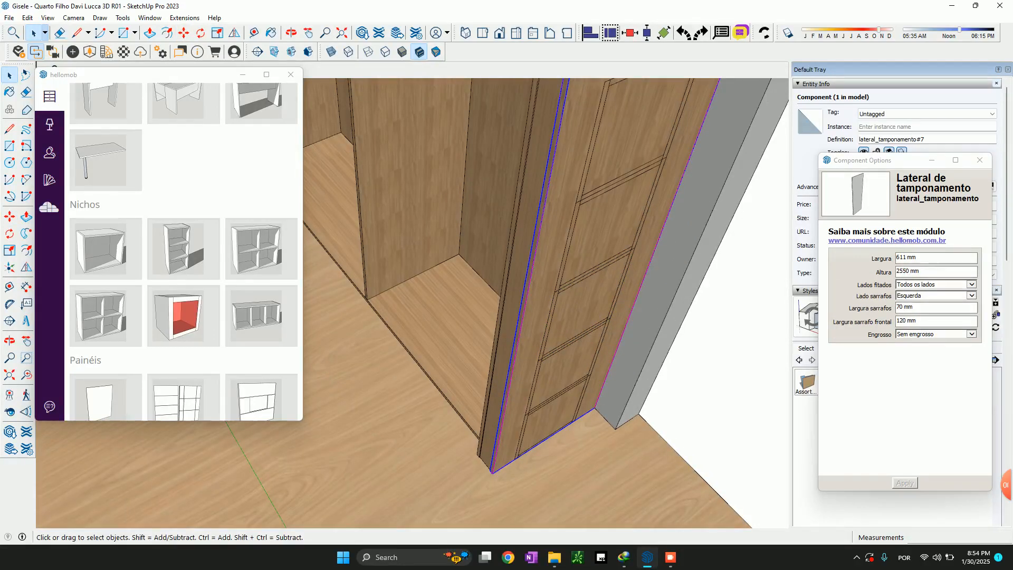
click(587, 305)
click(702, 359)
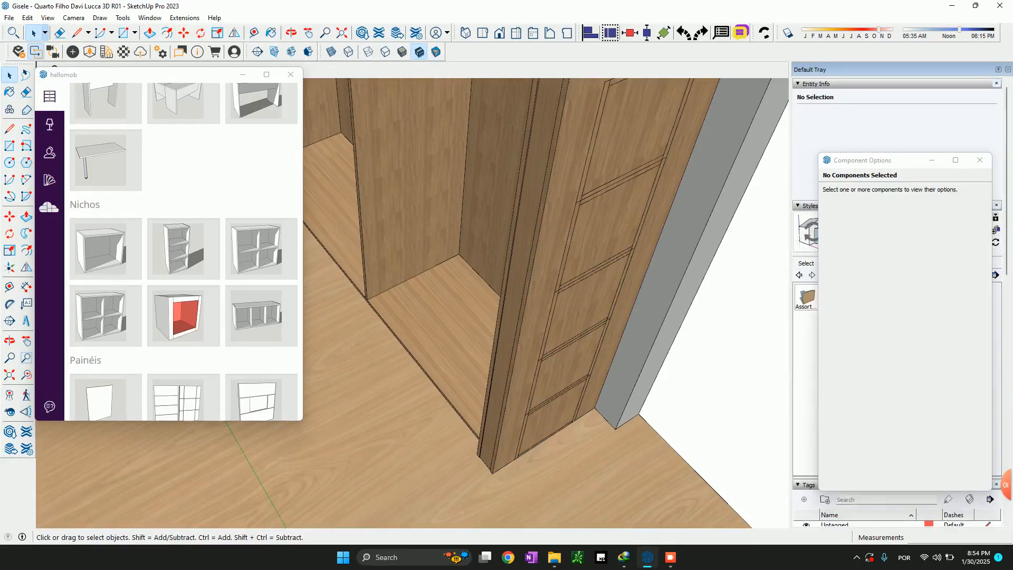
Draw a 600 mm helper line from the highest niche's upper rear corner up to the side panel's top edge
click(580, 305)
scroll(579, 305, down, 3)
shift+middle_drag(579, 305, 539, 363)
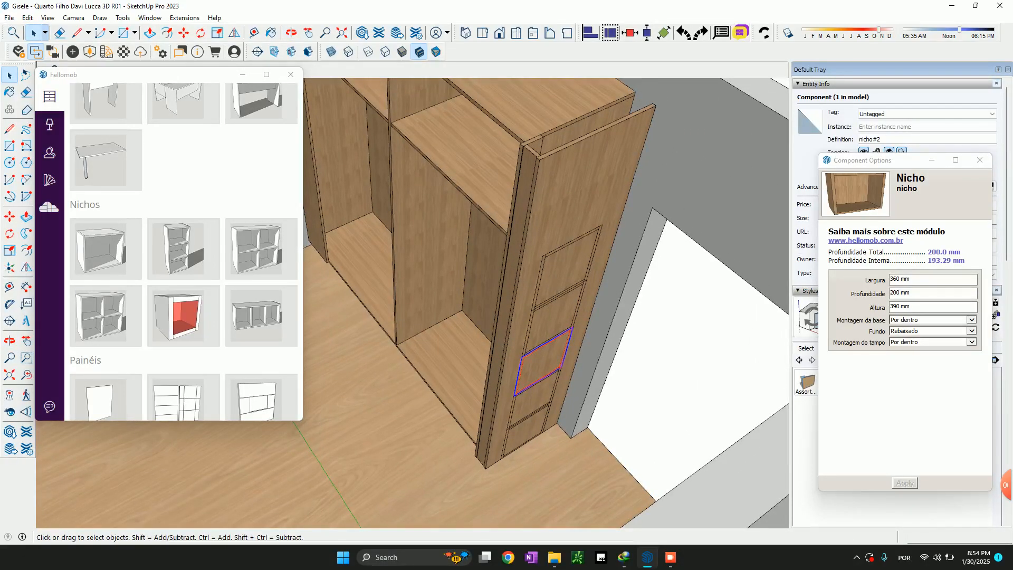
scroll(573, 245, up, 3)
scroll(572, 245, down, 3)
key(l)
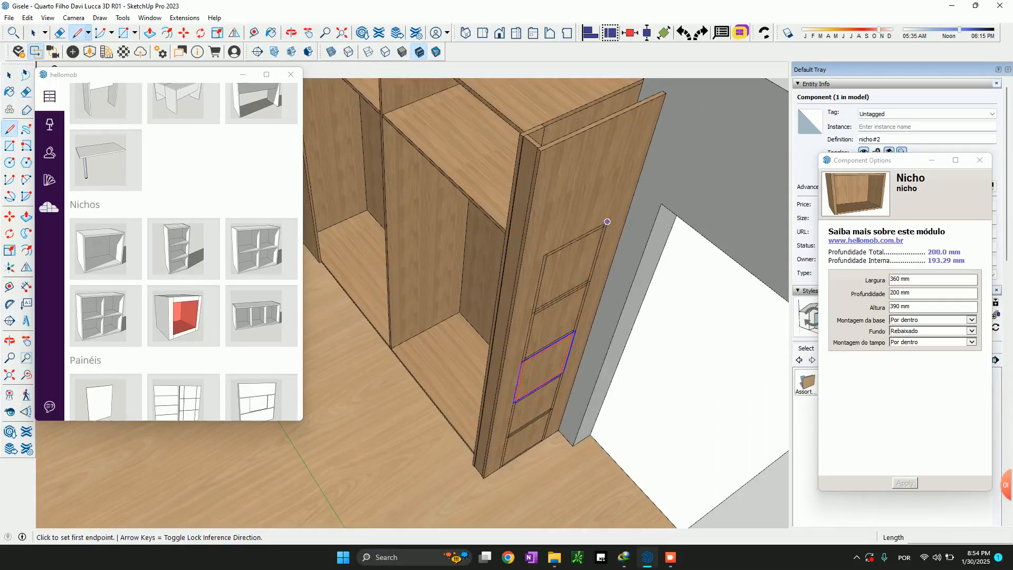
click(607, 222)
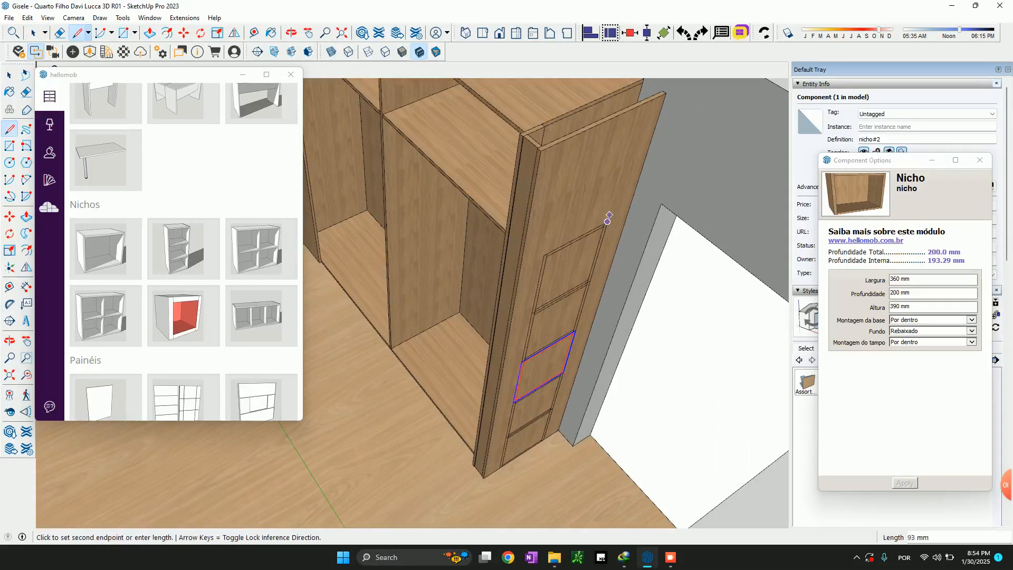
key(space)
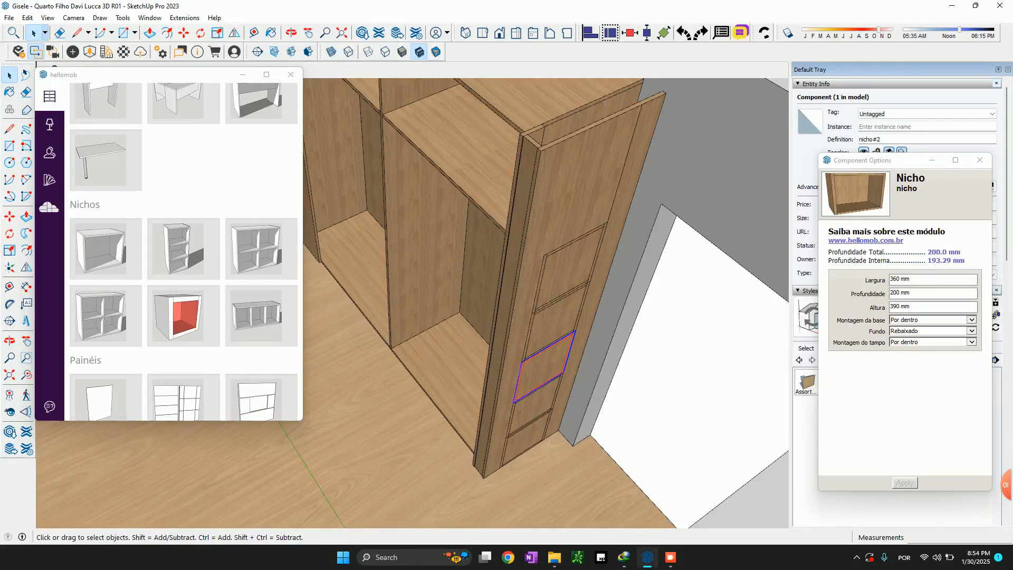
Divide the helper line above the niches into 6 equal segments
click(625, 164)
right_click(627, 165)
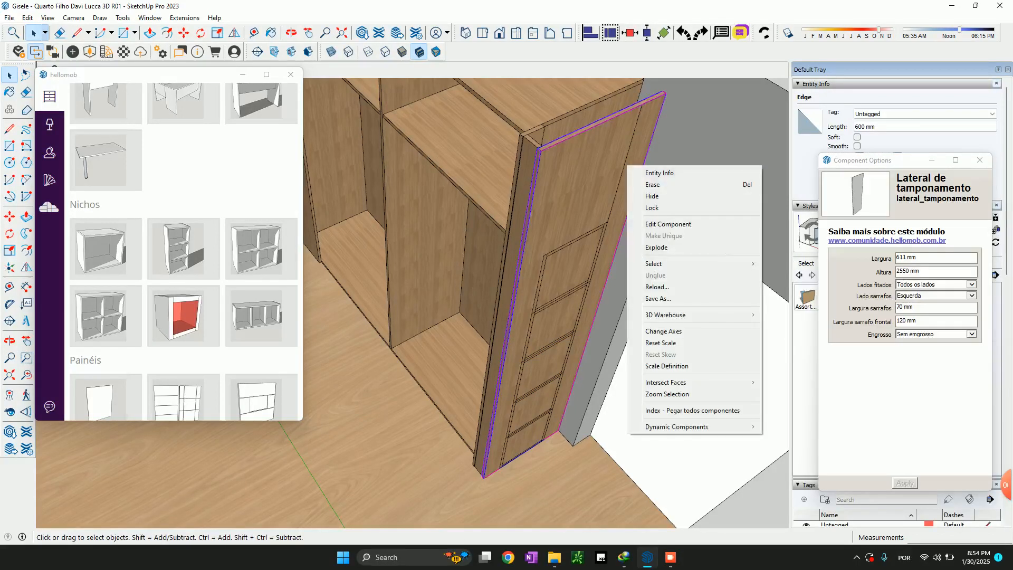
click(625, 165)
right_click(623, 165)
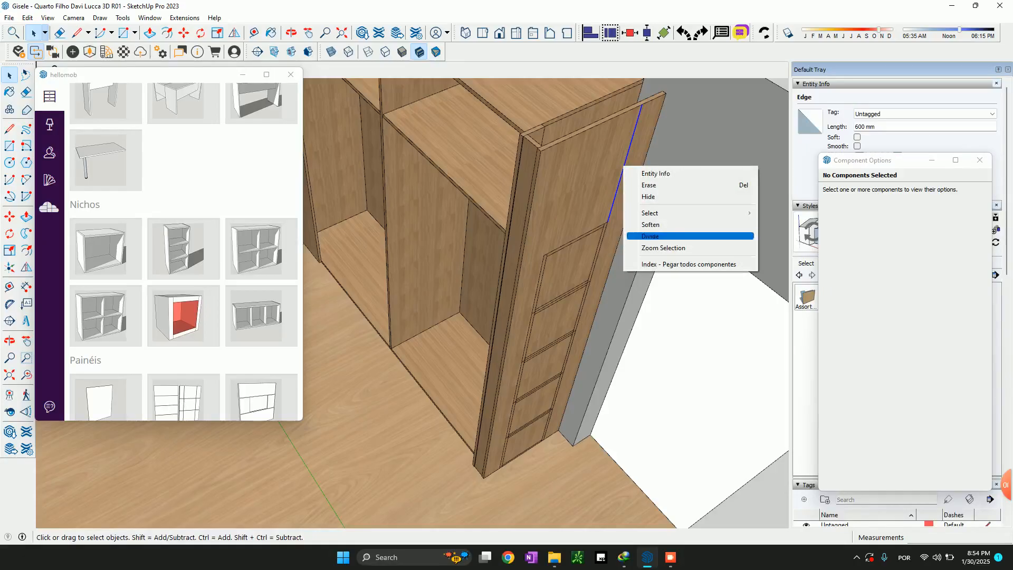
click(650, 236)
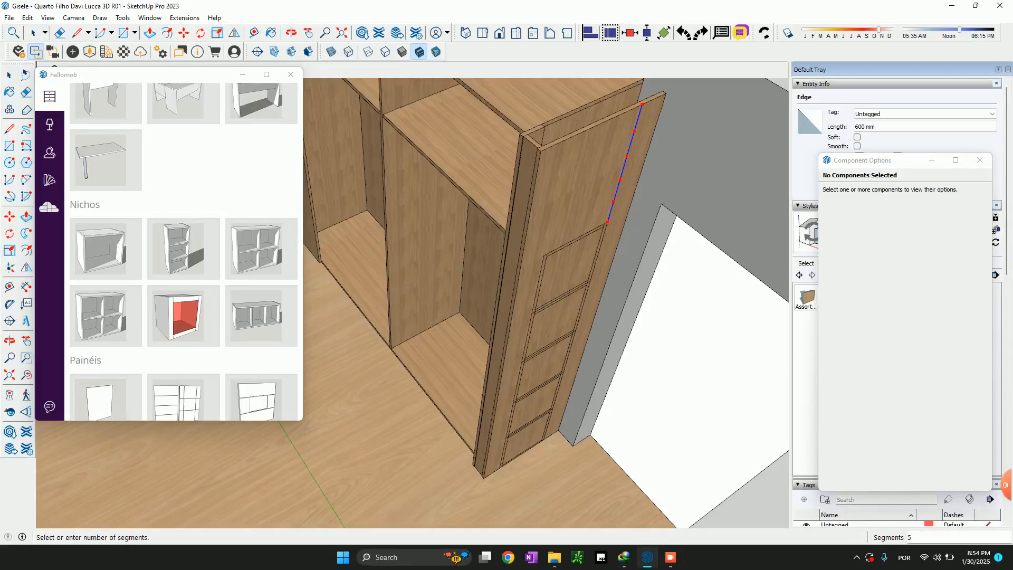
click(613, 206)
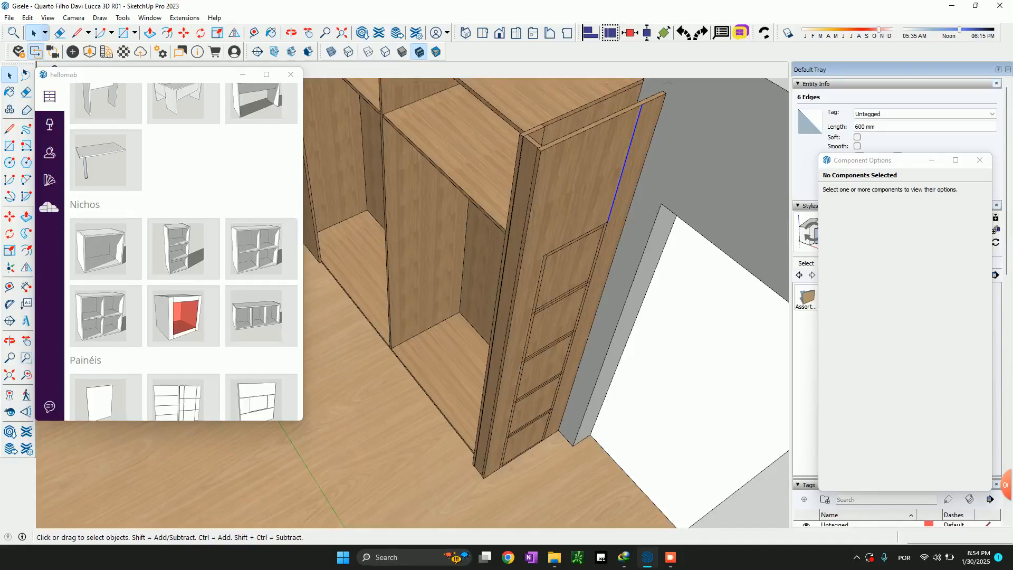
Move the top niche by its upper rear corner to the helper line's highest division point, 100 mm below the panel's top edge
scroll(634, 125, up, 3)
click(640, 105)
scroll(606, 234, down, 4)
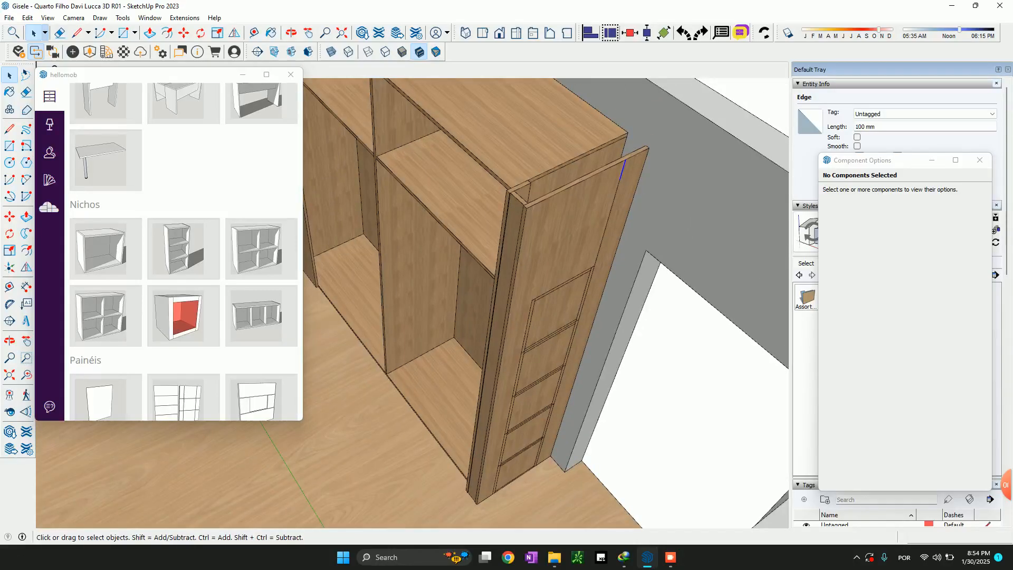
click(563, 306)
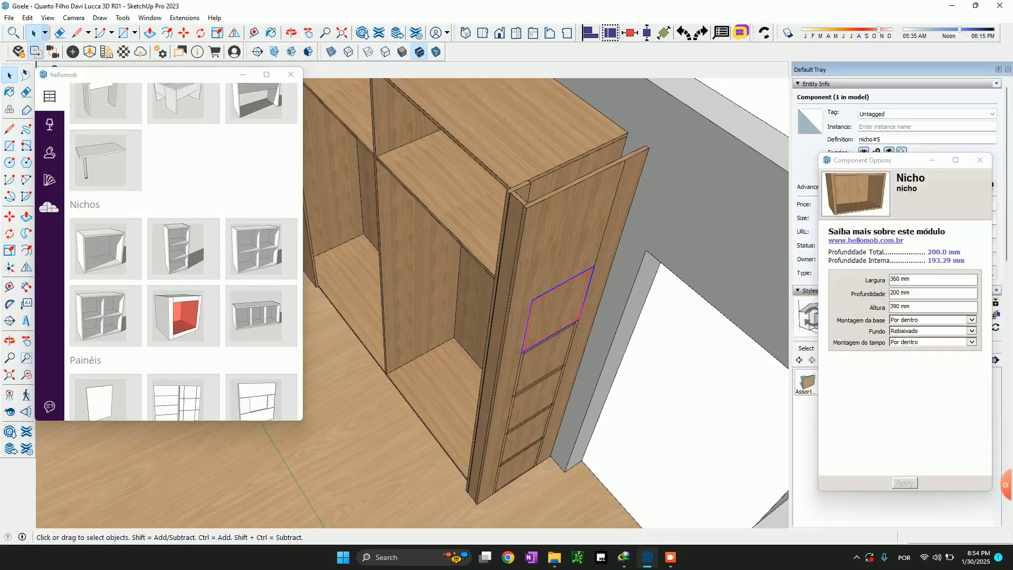
key(m)
scroll(598, 264, up, 3)
click(598, 264)
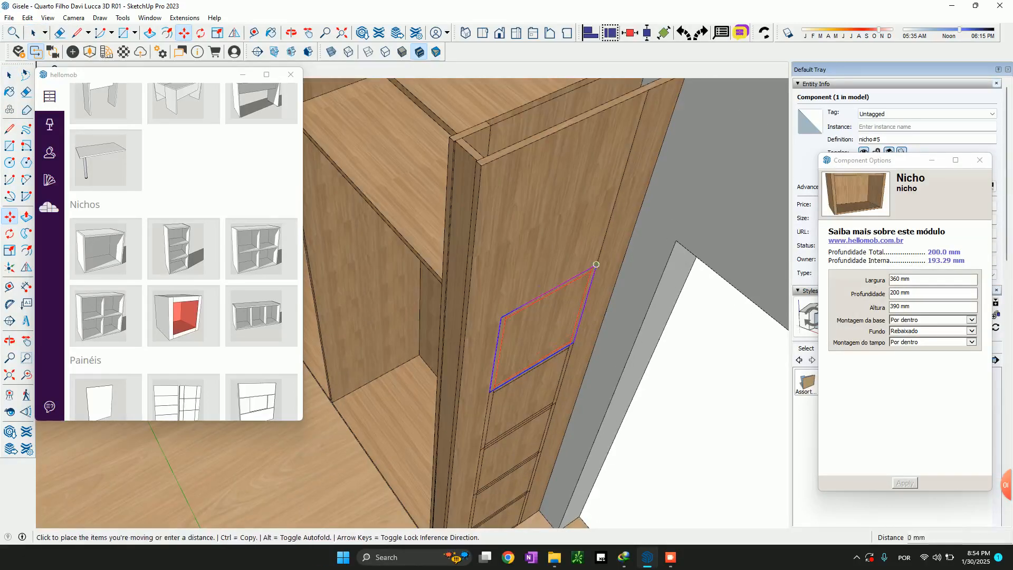
click(638, 126)
key(space)
Move the second niche from the top by its upper rear corner to the lower rear corner of the top niche
middle_drag(601, 242, 510, 248)
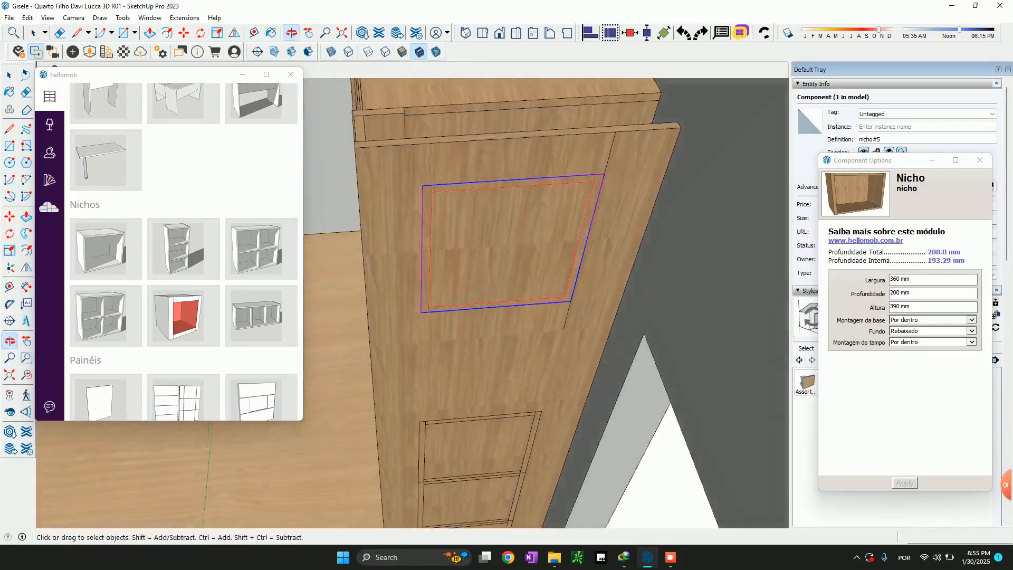
scroll(601, 194, down, 3)
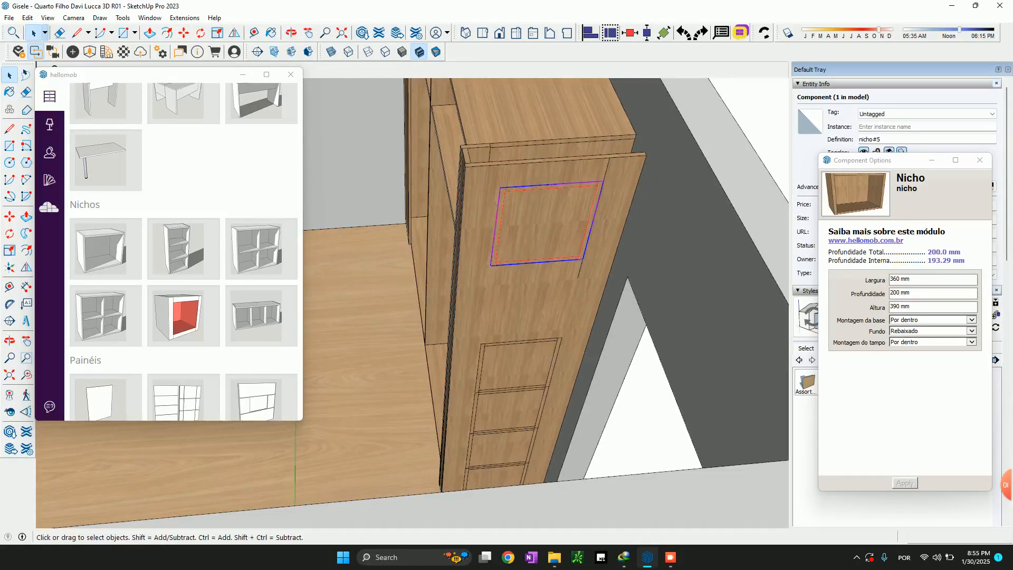
middle_drag(583, 211, 646, 197)
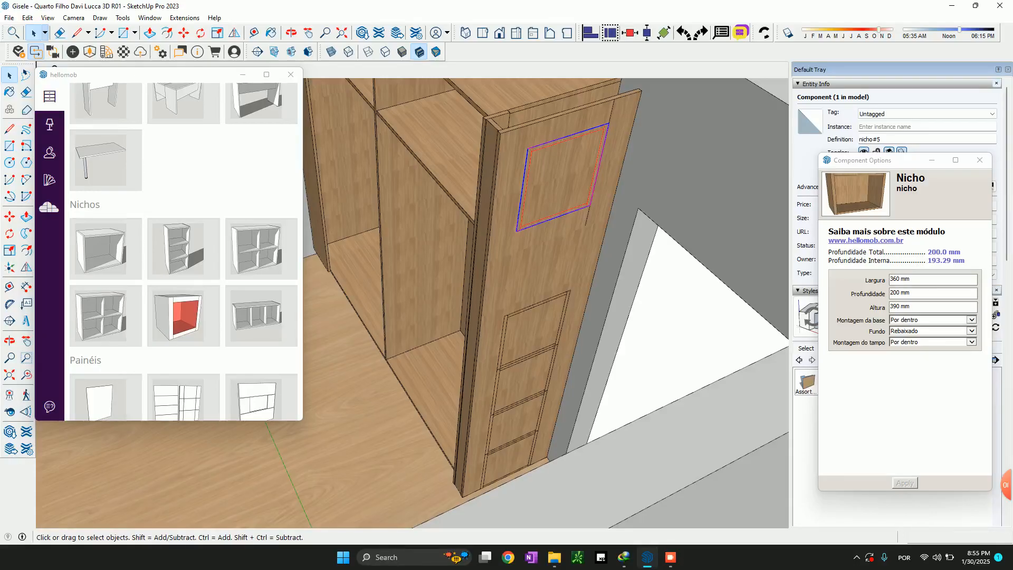
click(534, 331)
key(m)
click(570, 289)
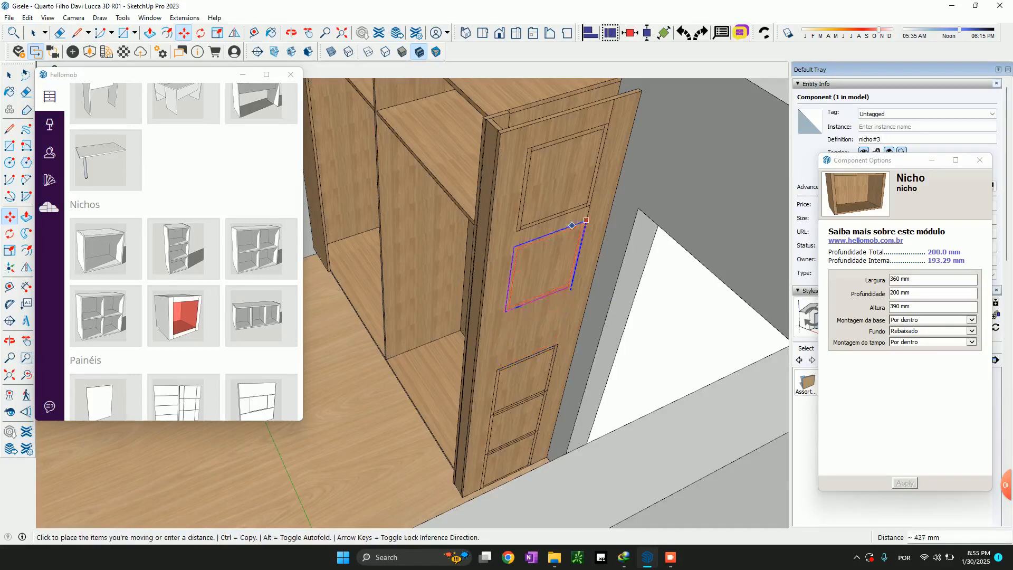
click(590, 207)
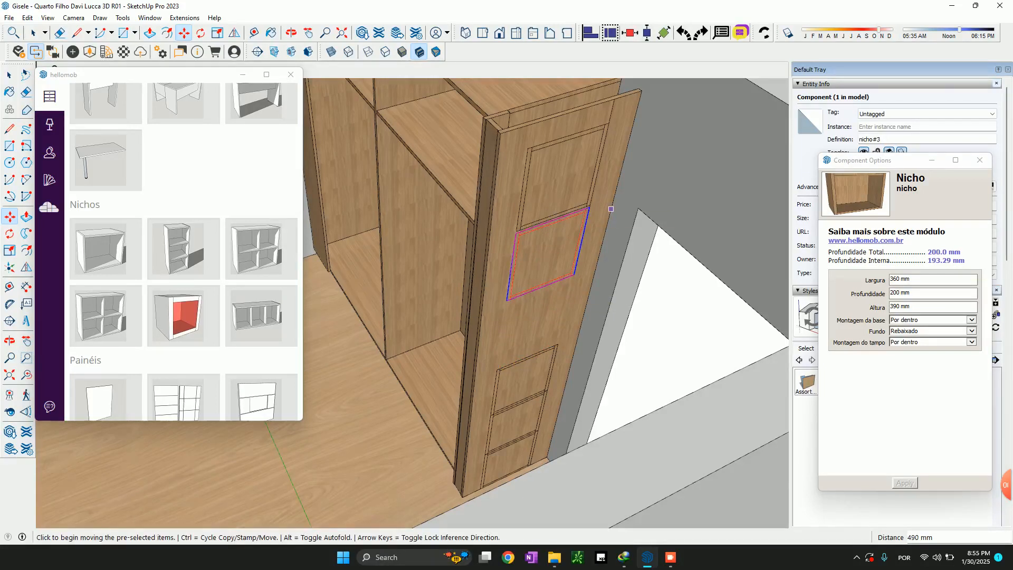
scroll(586, 198, up, 5)
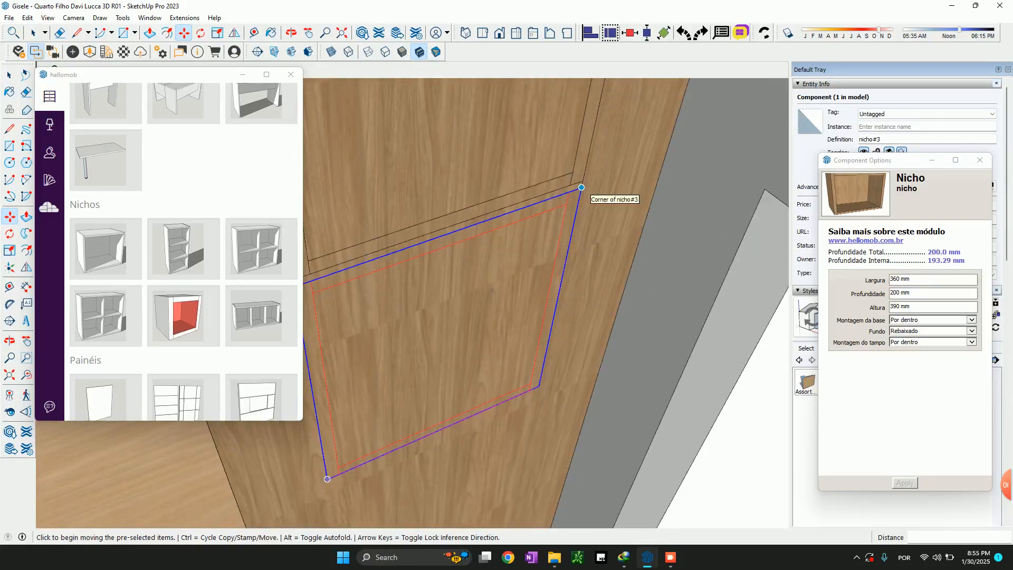
click(581, 187)
scroll(581, 190, down, 6)
click(583, 208)
Lower the second niche 100 mm, using the helper line's top segment as the move distance
scroll(582, 209, down, 1)
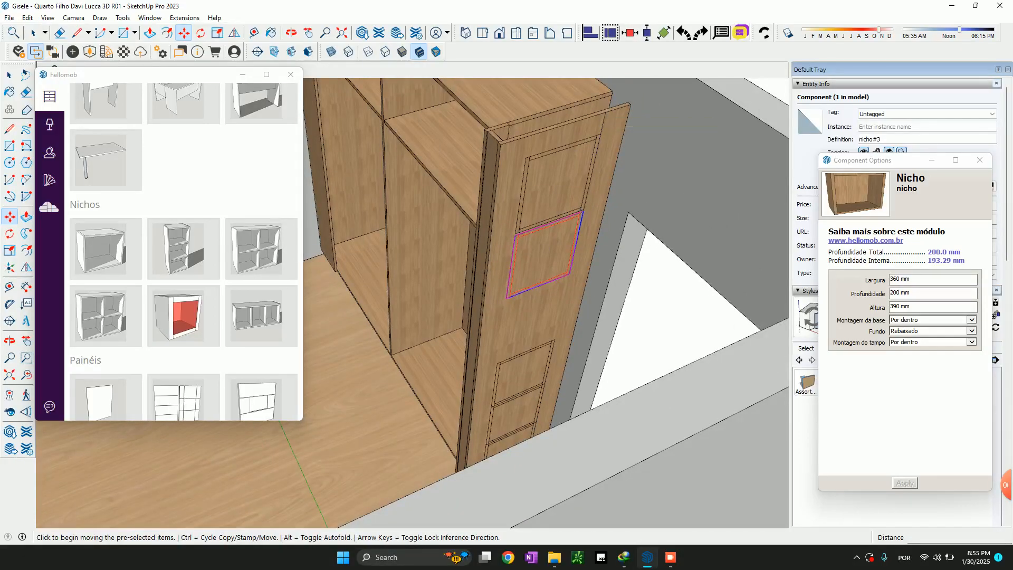
click(604, 113)
click(601, 134)
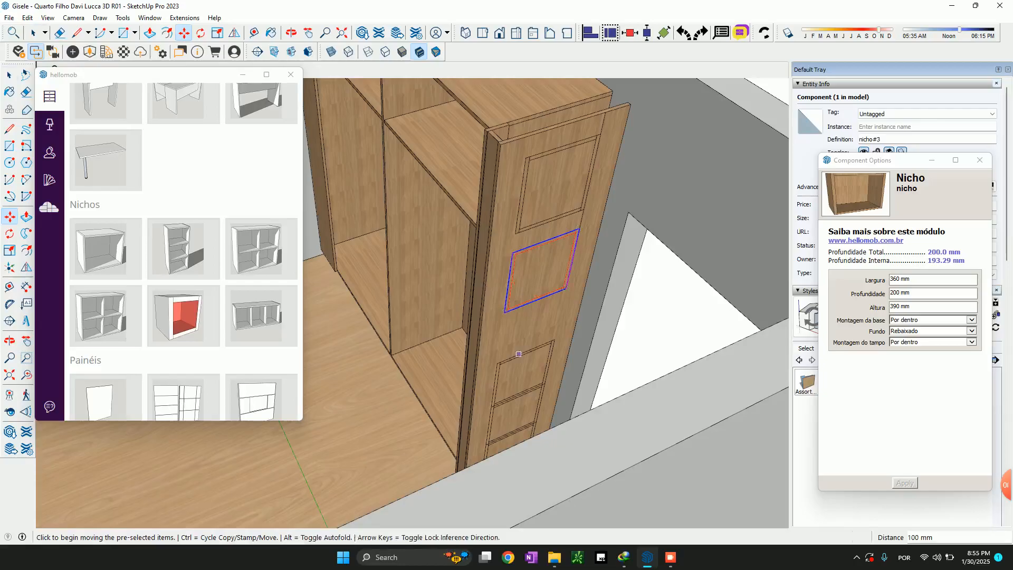
Move the third niche from the top up to the second niche, matching its upper rear corner to that niche's lower rear corner
key(space)
click(520, 362)
click(518, 356)
scroll(520, 355, up, 5)
key(m)
click(611, 315)
scroll(611, 315, down, 4)
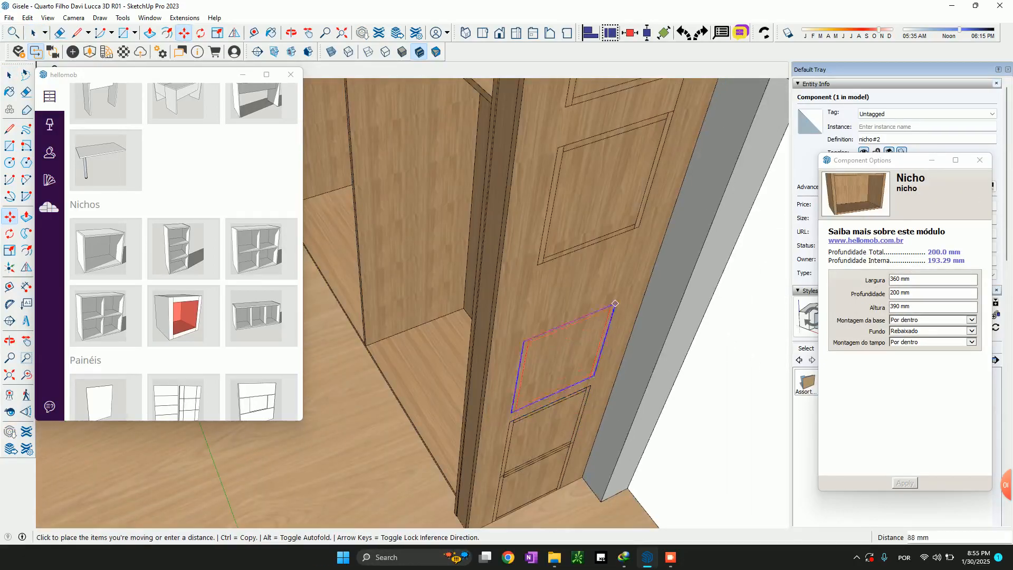
click(638, 227)
Lower the third niche 100 mm, using the gap between the two niches above as the move distance
scroll(609, 303, down, 5)
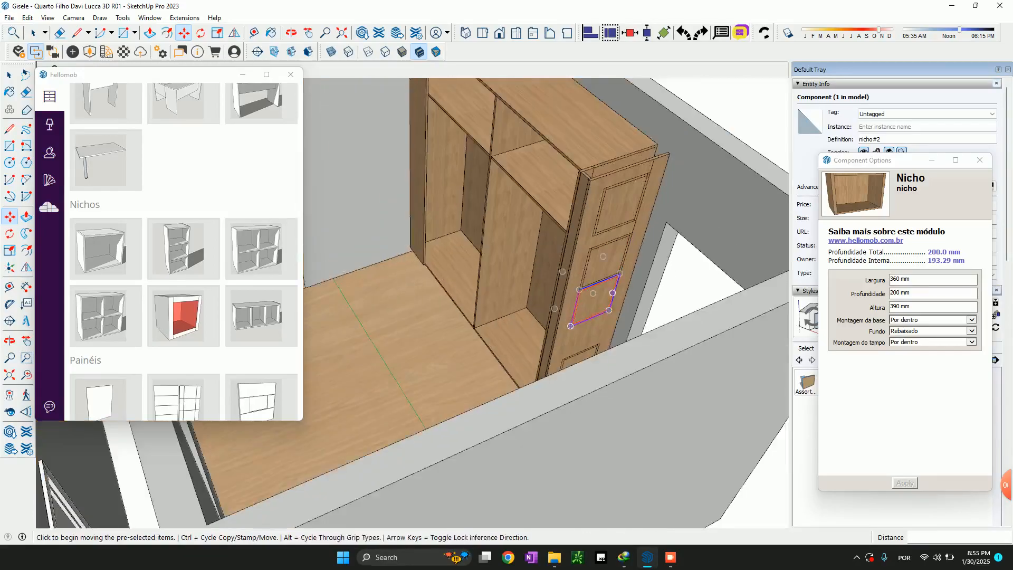
scroll(628, 286, up, 5)
scroll(614, 272, down, 3)
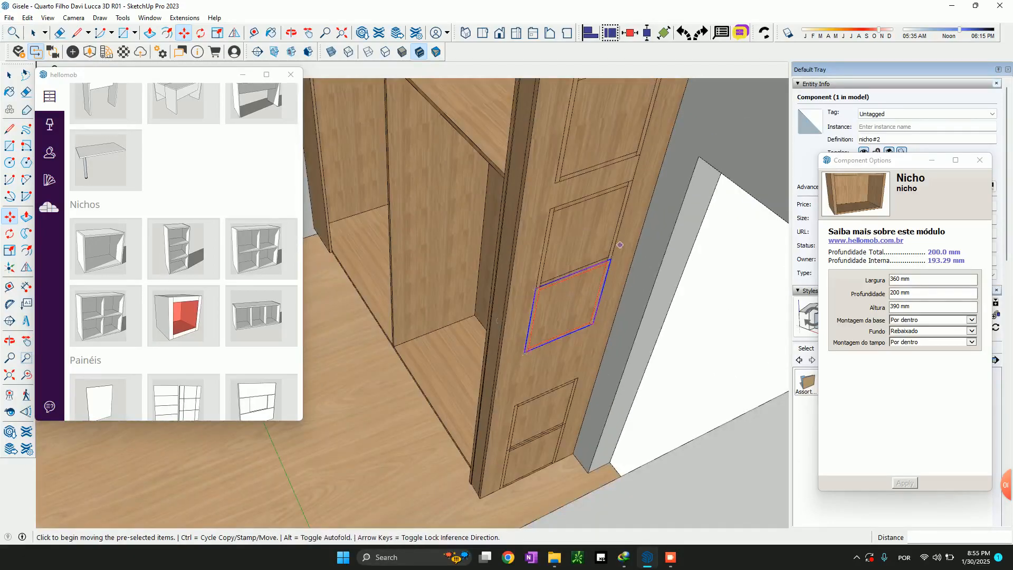
click(639, 157)
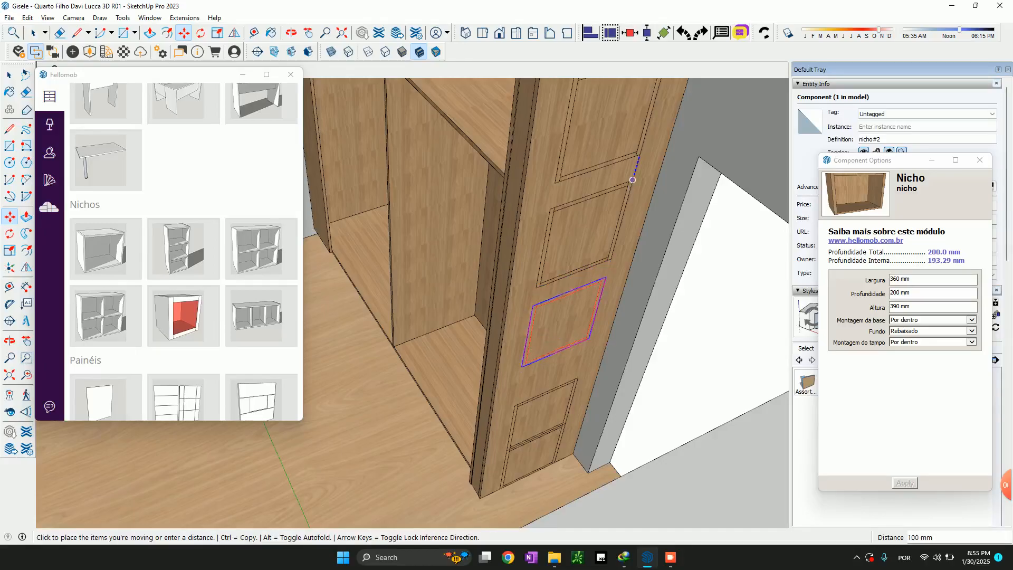
click(633, 180)
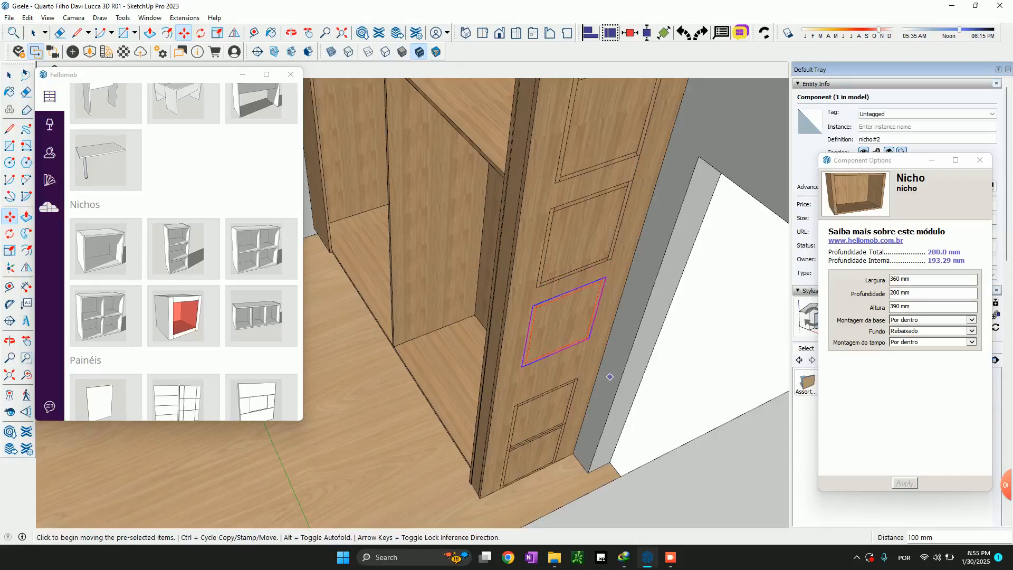
Move the fourth niche from the top by its upper rear corner to the lower rear corner of the third niche
key(space)
click(549, 411)
scroll(575, 402, up, 4)
key(m)
click(578, 357)
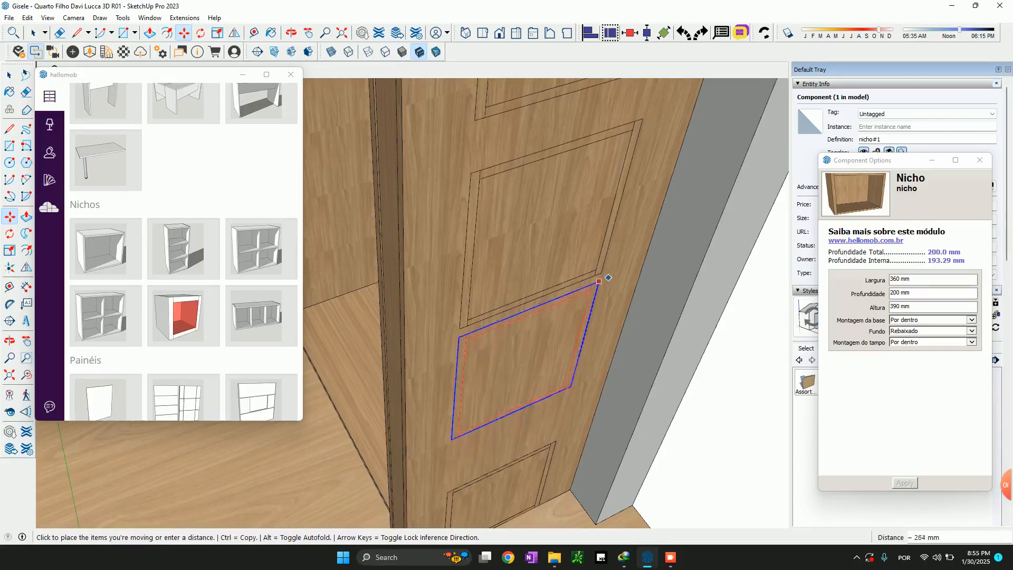
click(601, 273)
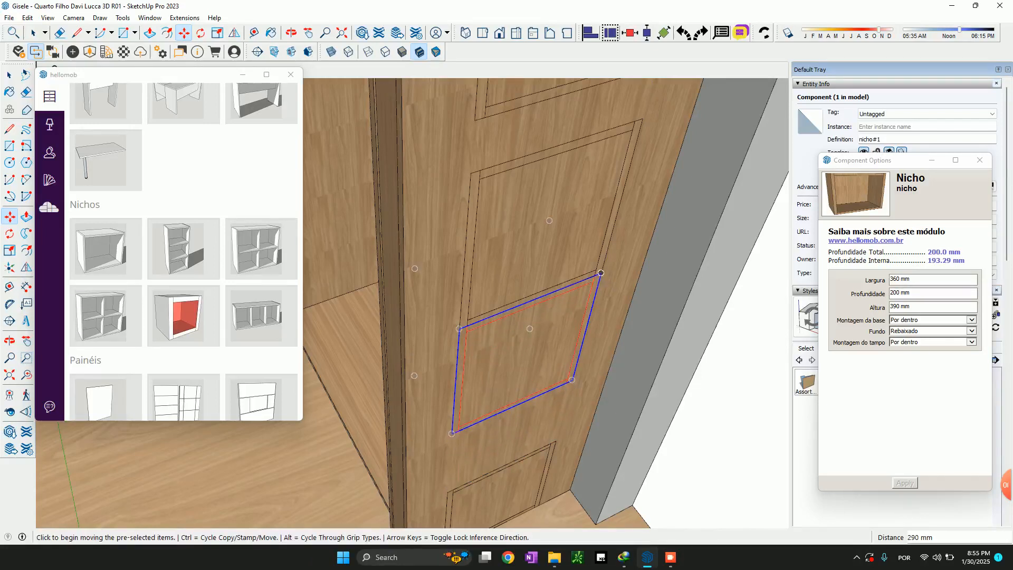
Lower the fourth niche by 100 mm to space it from the third niche
scroll(622, 193, down, 3)
click(624, 199)
text(100)
key(Return)
key(space)
Raise the lowest niche on the end panel by 100 mm
scroll(575, 316, down, 4)
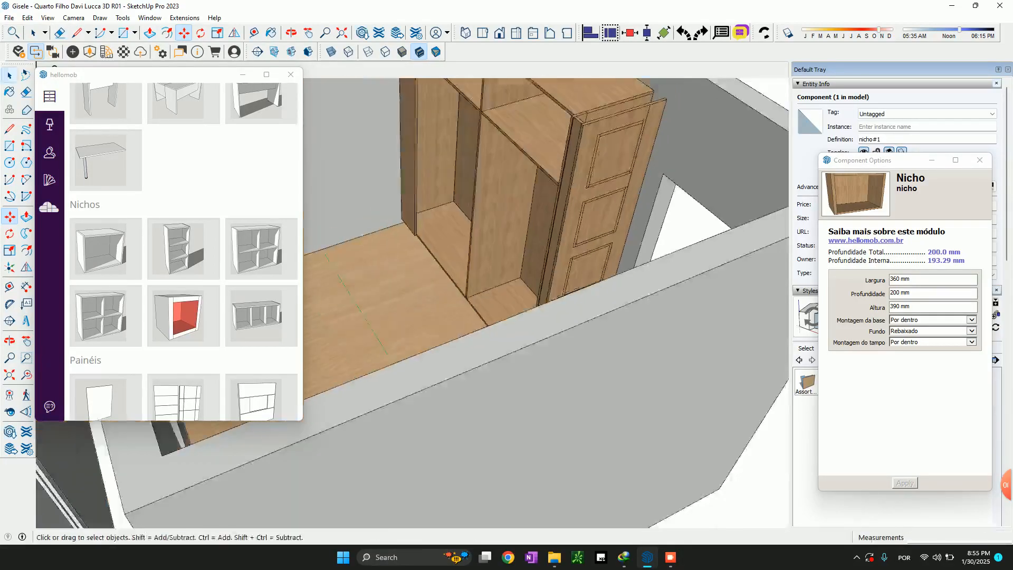
middle_drag(572, 274, 581, 337)
scroll(578, 335, up, 6)
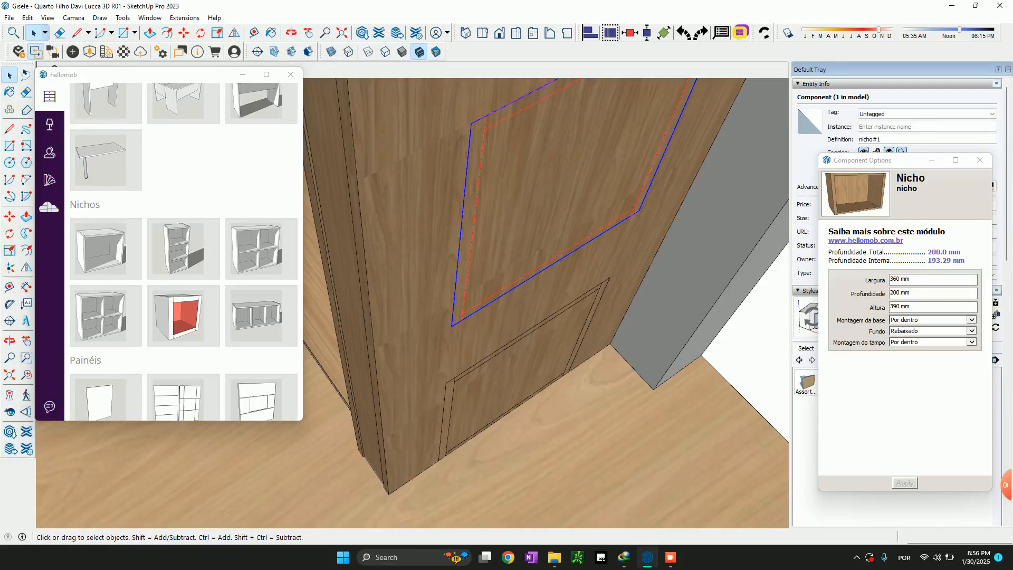
scroll(558, 341, down, 1)
click(558, 341)
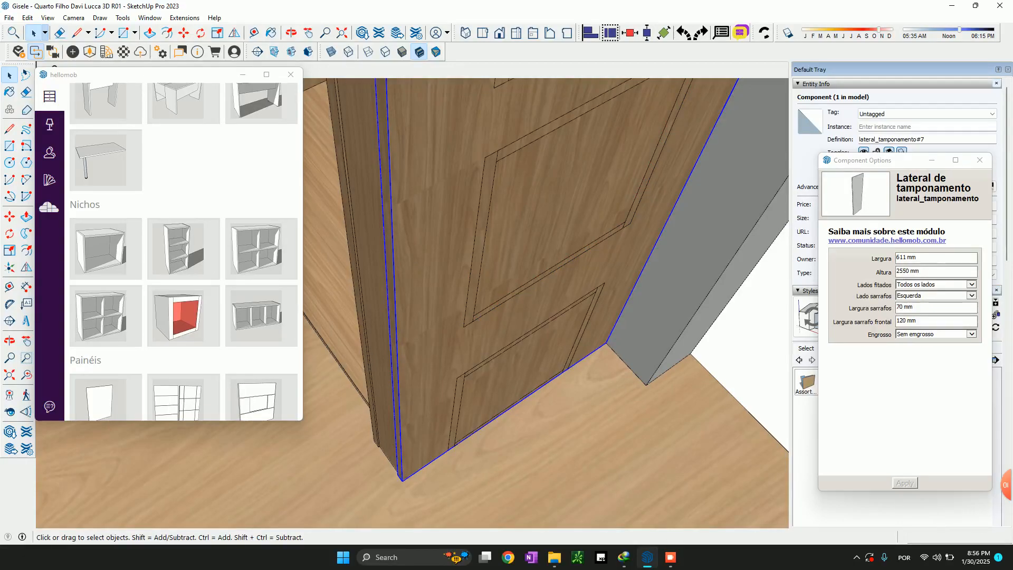
click(549, 339)
scroll(549, 335, down, 9)
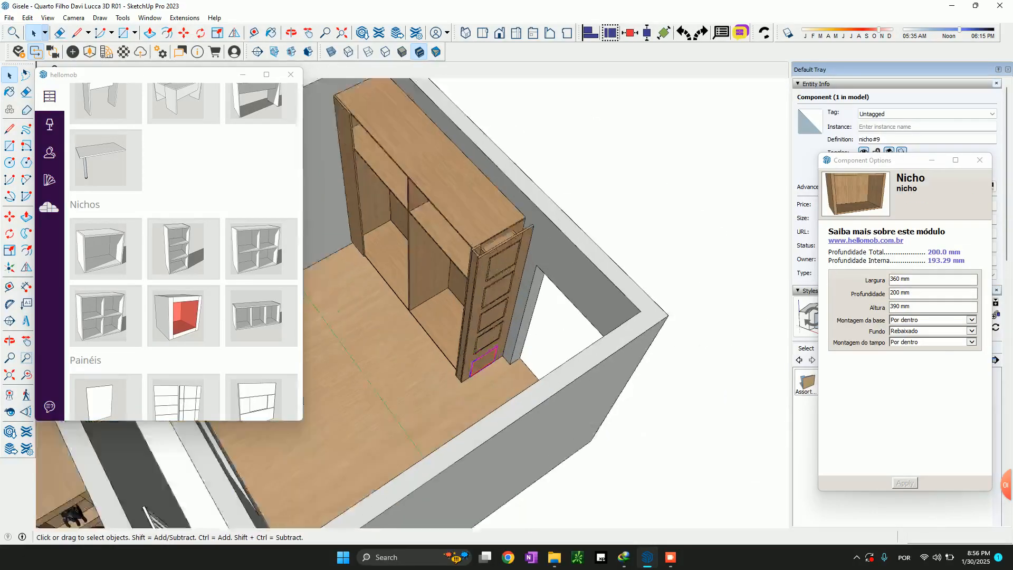
scroll(493, 343, up, 6)
key(m)
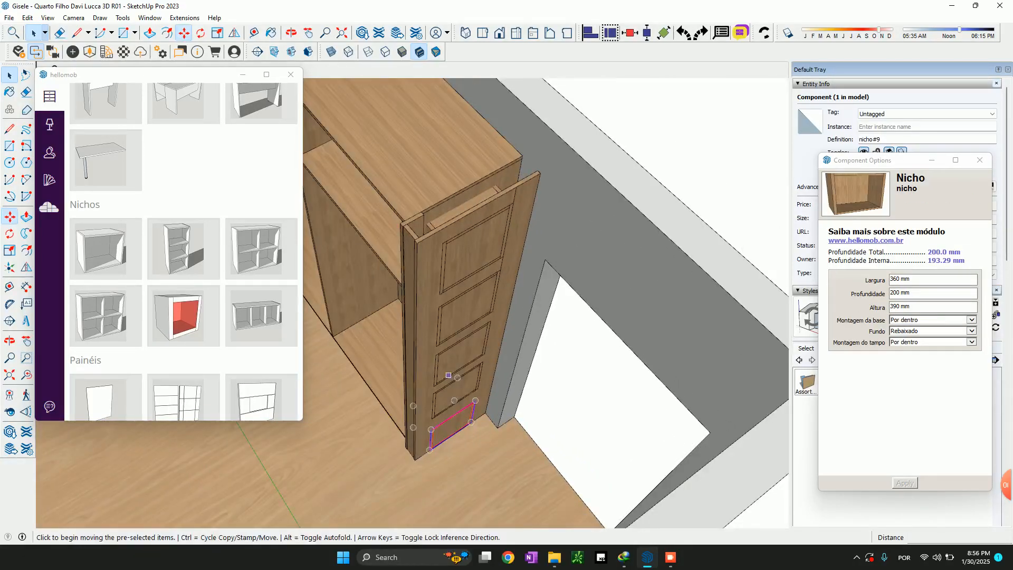
scroll(446, 369, up, 1)
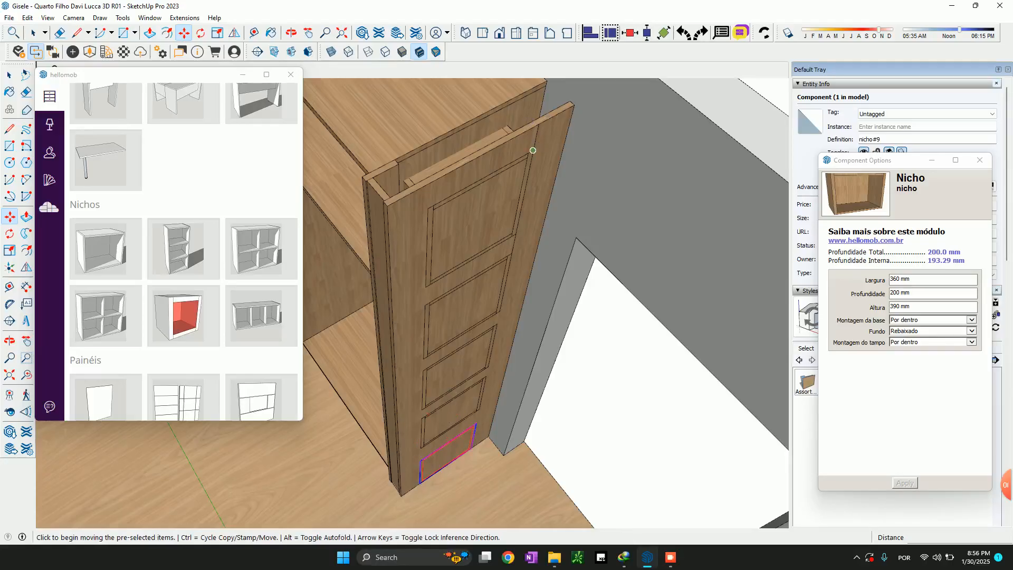
click(532, 150)
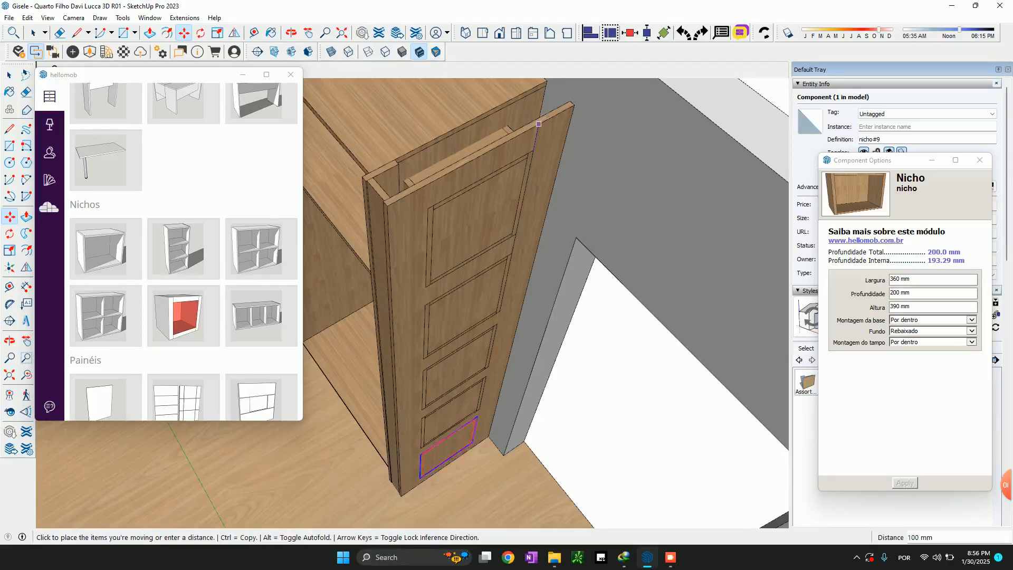
text(100)
key(Return)
key(space)
Select the five niches on the end panel together, leaving the wardrobe body, side panels and walls out of the selection
scroll(436, 476, up, 4)
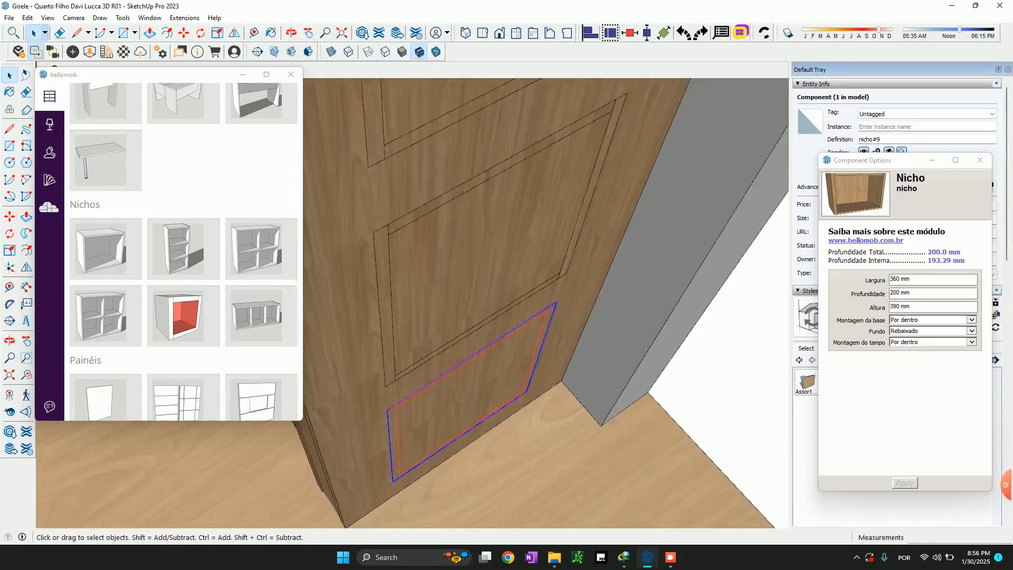
middle_drag(449, 370, 478, 404)
scroll(548, 417, down, 7)
scroll(564, 422, up, 4)
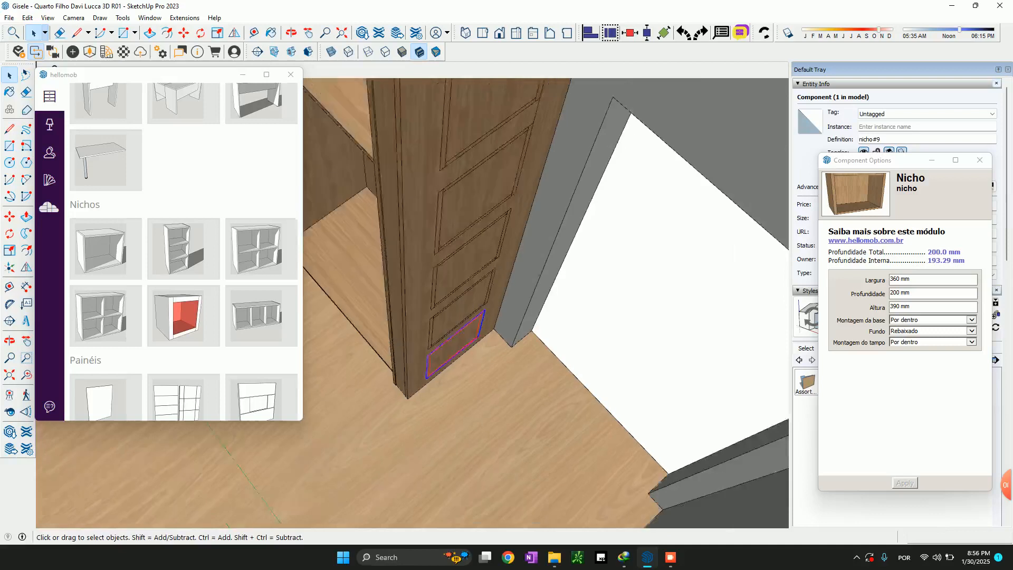
scroll(509, 349, down, 4)
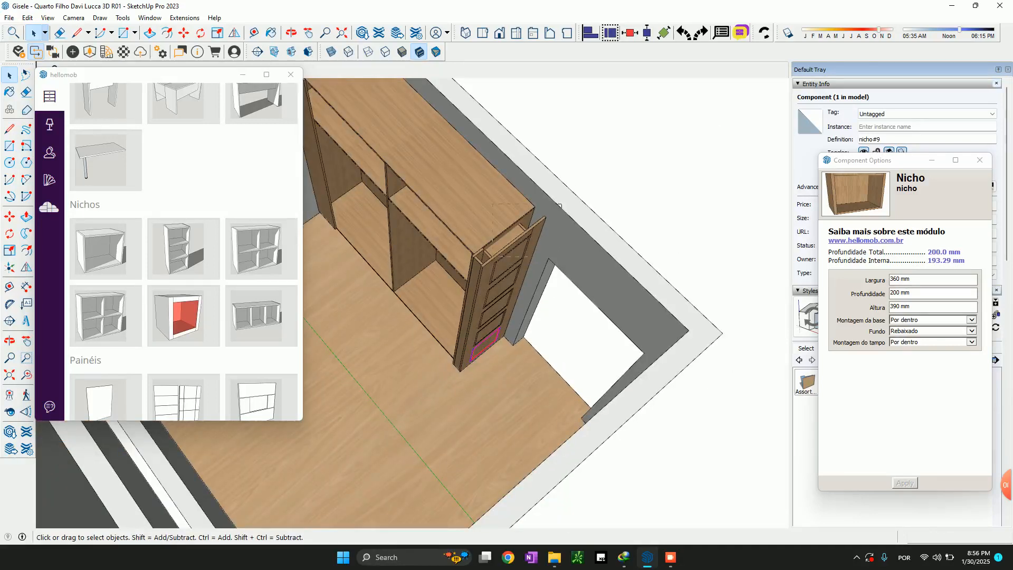
drag(431, 428, 432, 428)
drag(455, 185, 552, 447)
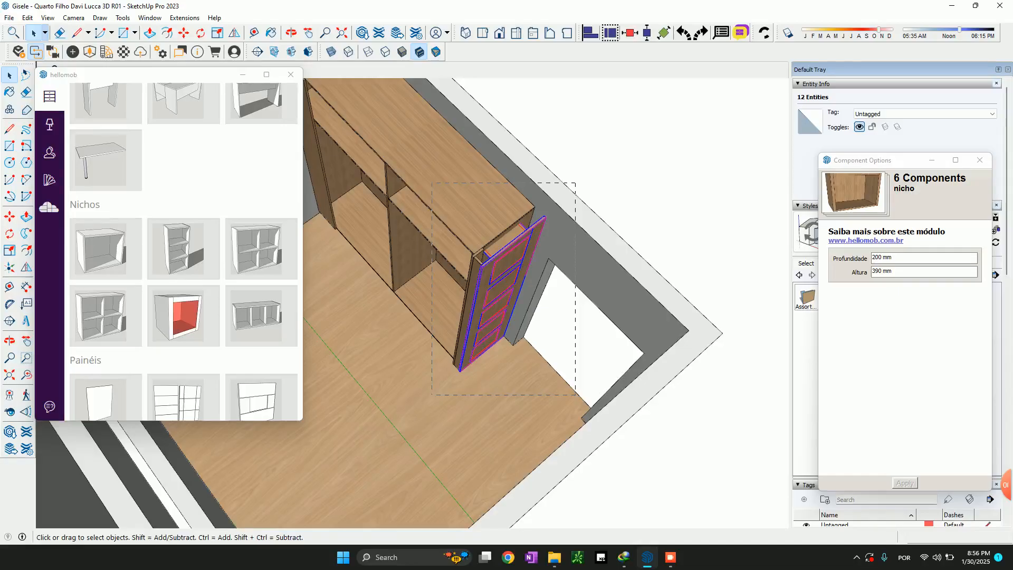
drag(431, 395, 431, 396)
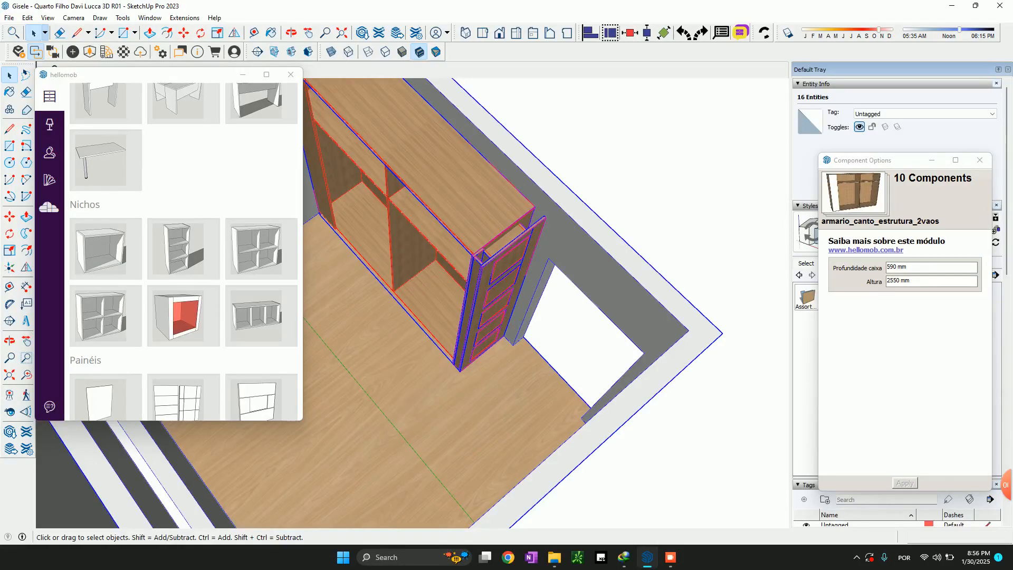
drag(457, 165, 571, 403)
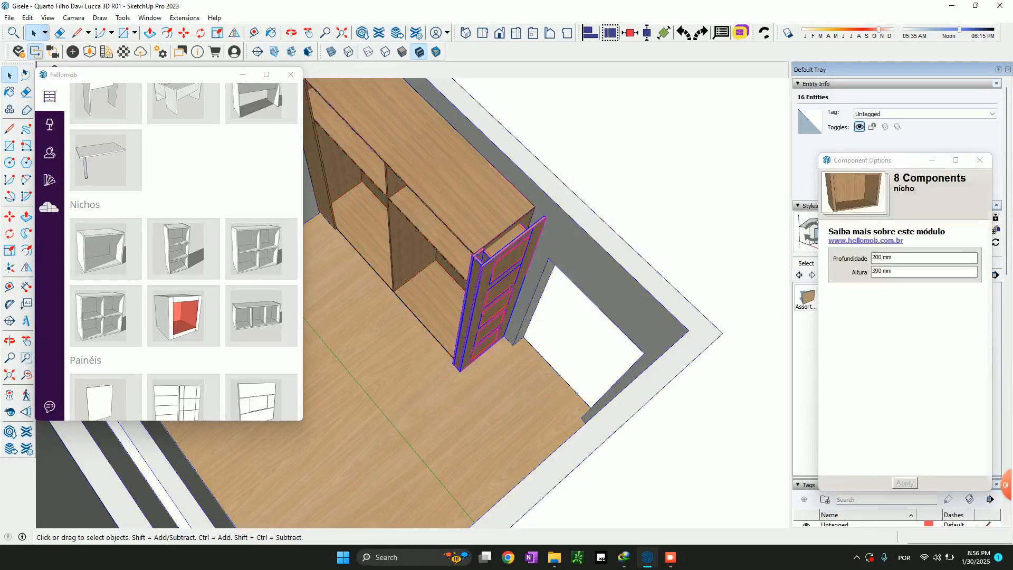
scroll(481, 322, up, 3)
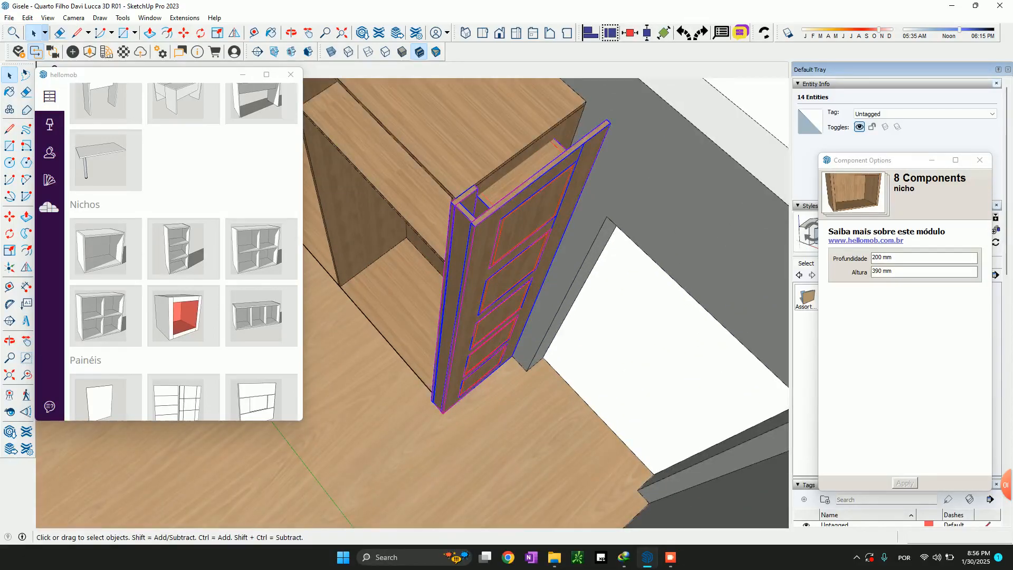
shift+click(470, 295)
shift+click(466, 196)
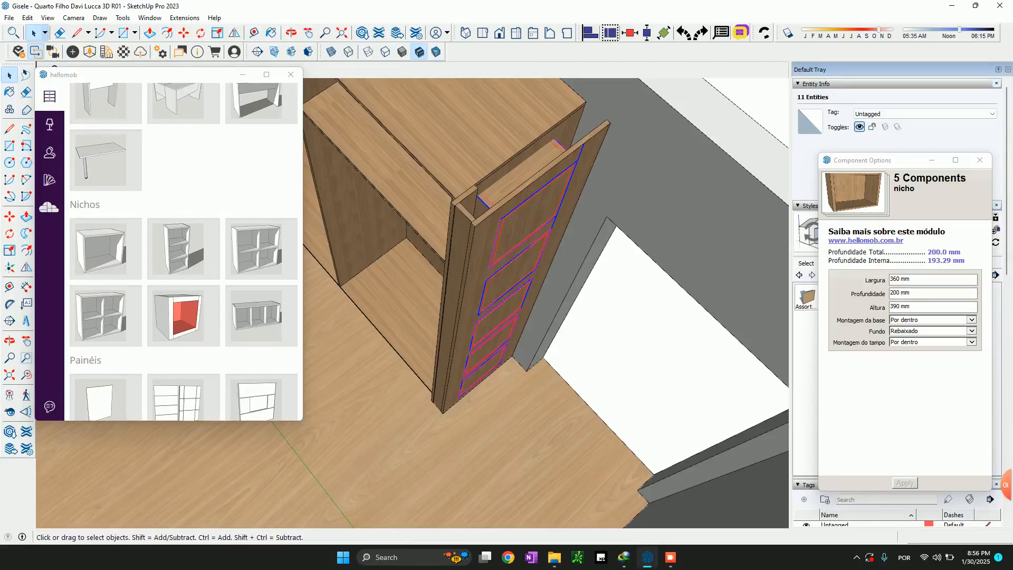
Scale the five selected niches in depth from their back face to the lower corner endpoint of the narrow front panel
key(s)
middle_drag(454, 316, 591, 238)
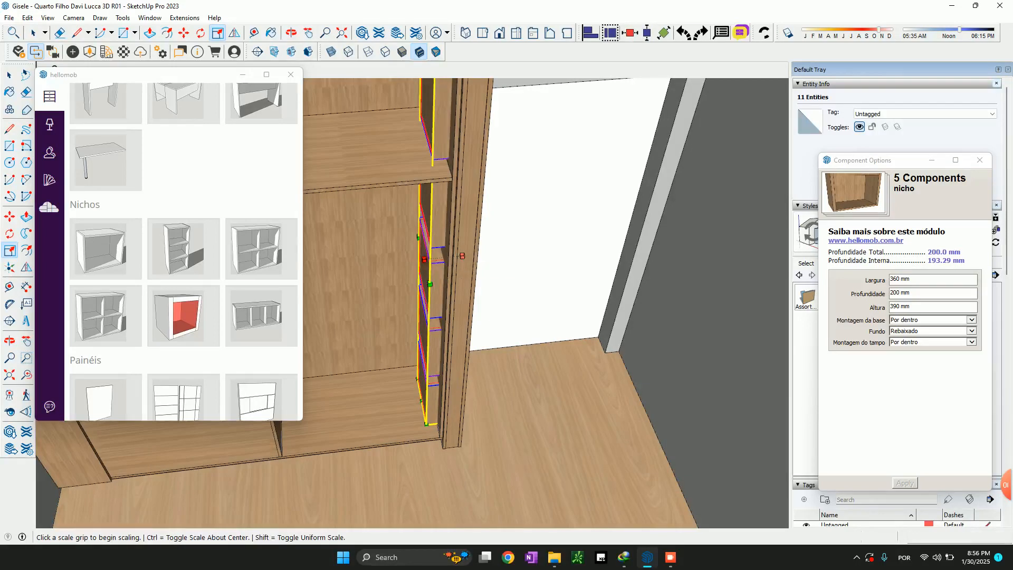
click(424, 260)
scroll(449, 456, up, 5)
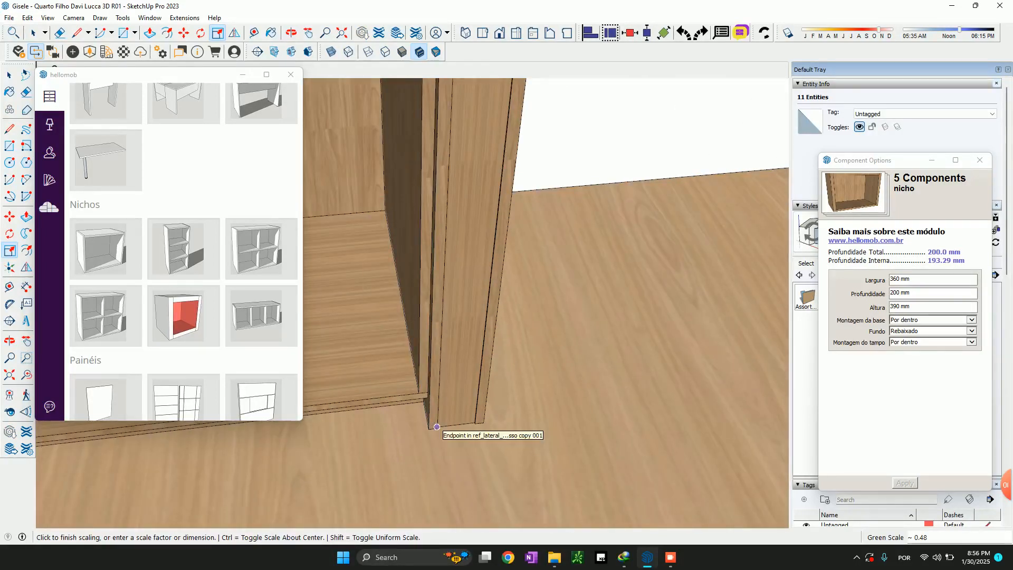
click(437, 427)
middle_drag(437, 427, 327, 417)
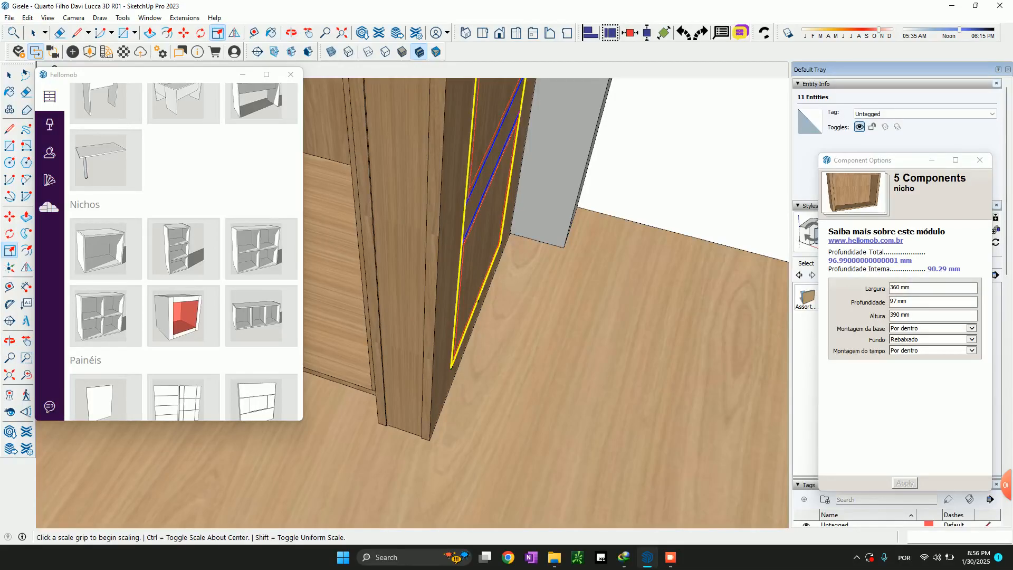
Set the depth (Profundidade) of the five niches to 107 mm
double_click(894, 302)
text(1)
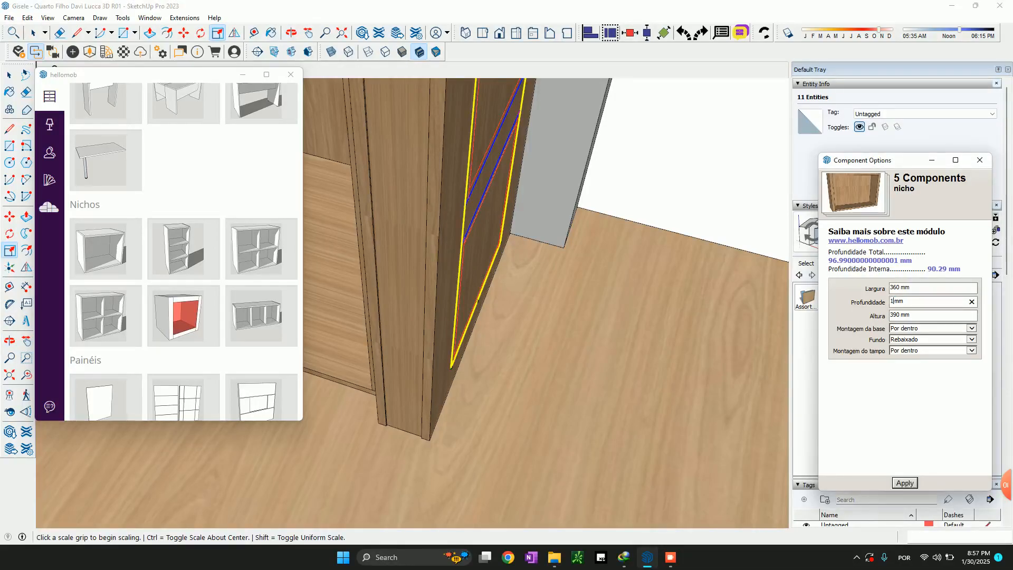
click(905, 483)
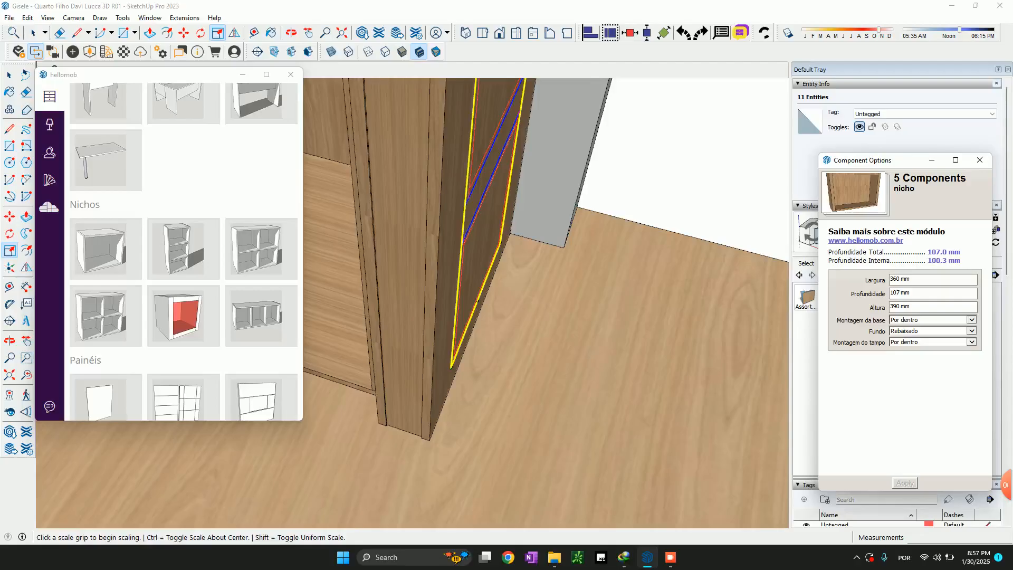
Move the five niches 10 mm outward from the end panel's face
key(m)
click(429, 439)
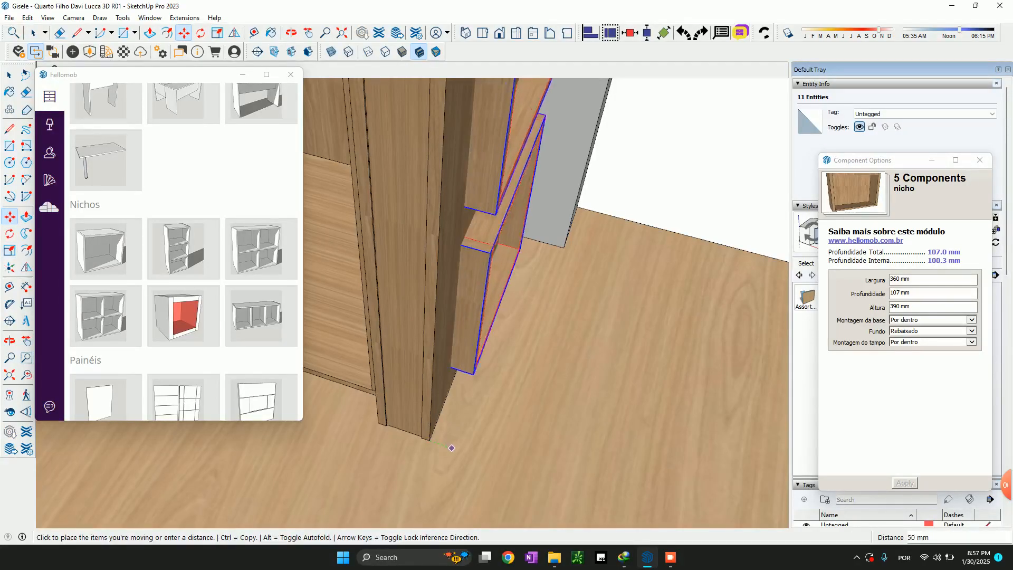
text(10)
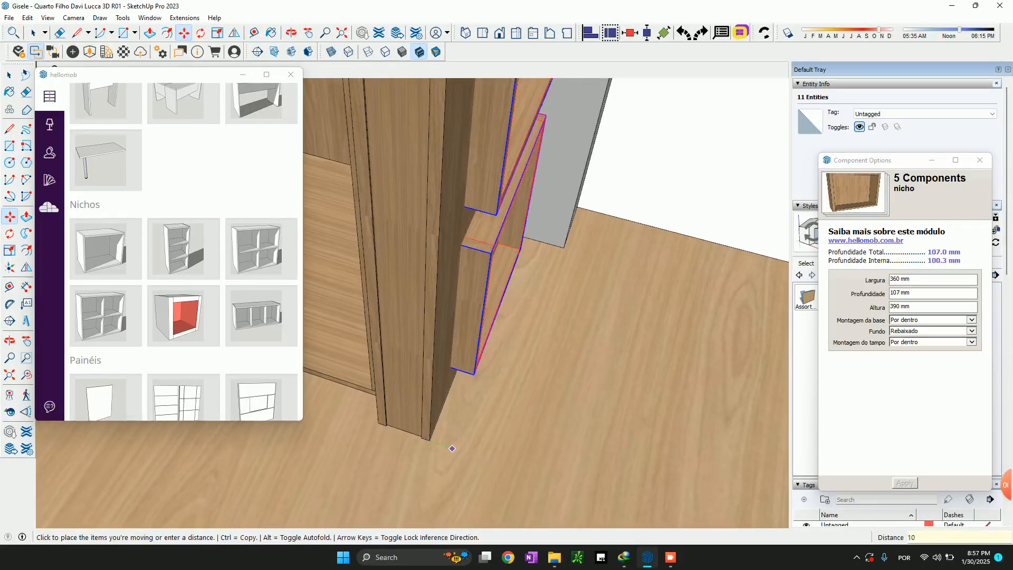
key(Return)
key(space)
Delete the leftover line running down the end panel beside the top niche
scroll(462, 367, down, 4)
scroll(481, 338, down, 3)
middle_drag(480, 337, 448, 348)
scroll(454, 264, up, 3)
scroll(566, 208, up, 5)
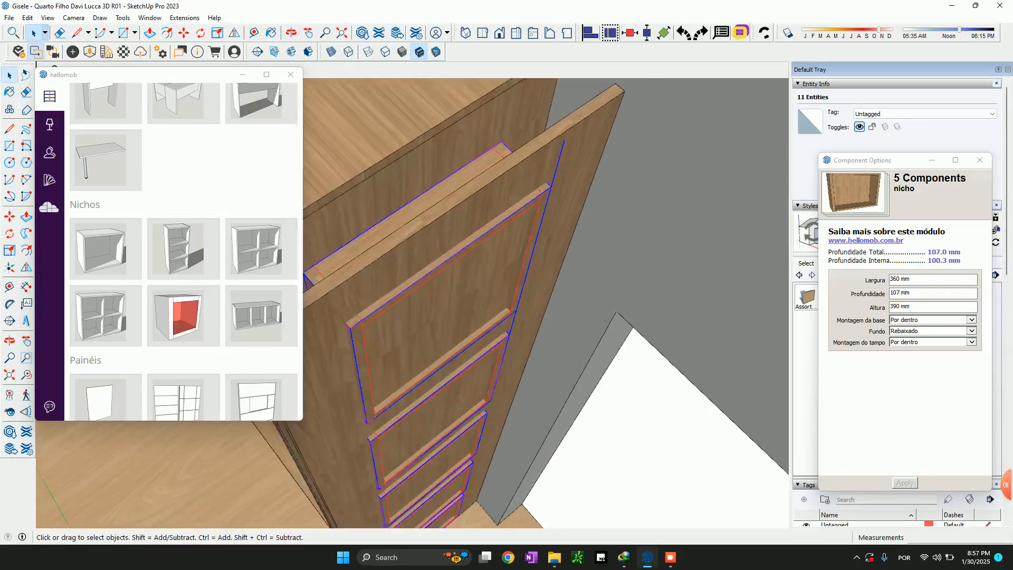
click(566, 208)
click(557, 168)
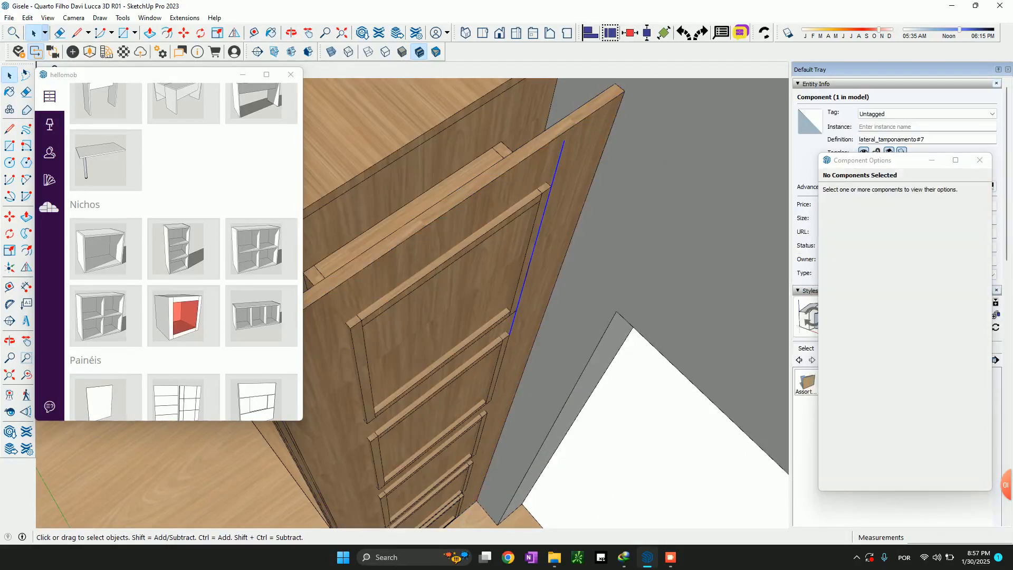
key(Delete)
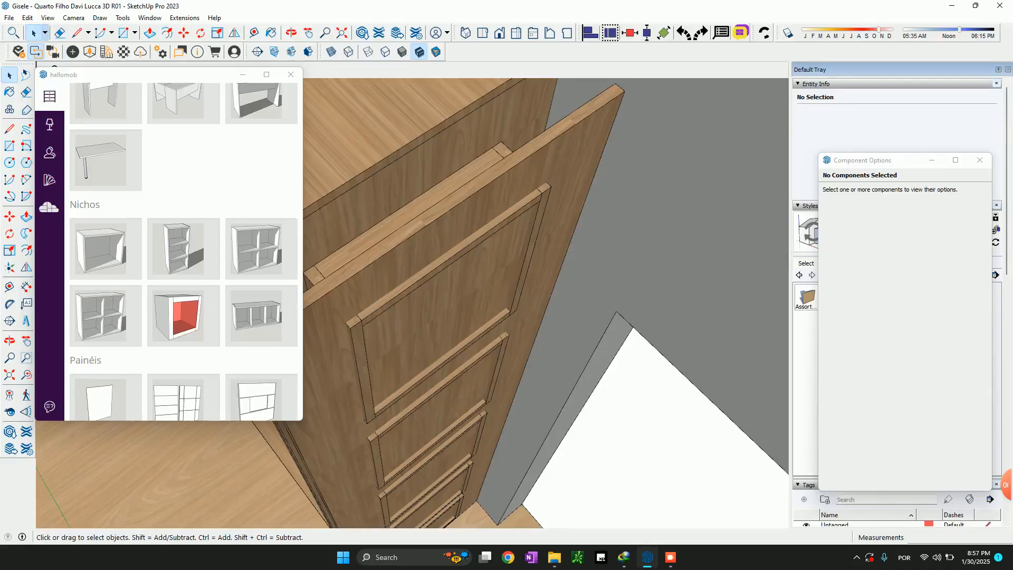
Scale the width of the narrow panel against the wardrobe's side out to the top niche's nearest back corner
middle_drag(390, 253, 612, 275)
scroll(475, 240, up, 3)
middle_drag(401, 316, 422, 320)
click(329, 370)
scroll(393, 410, down, 6)
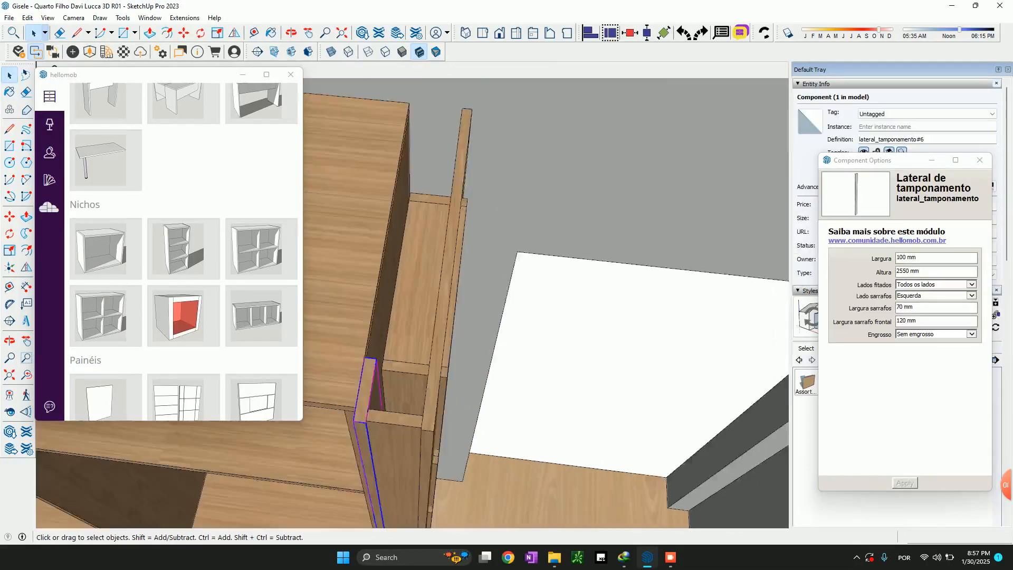
scroll(407, 351, down, 3)
scroll(365, 434, up, 5)
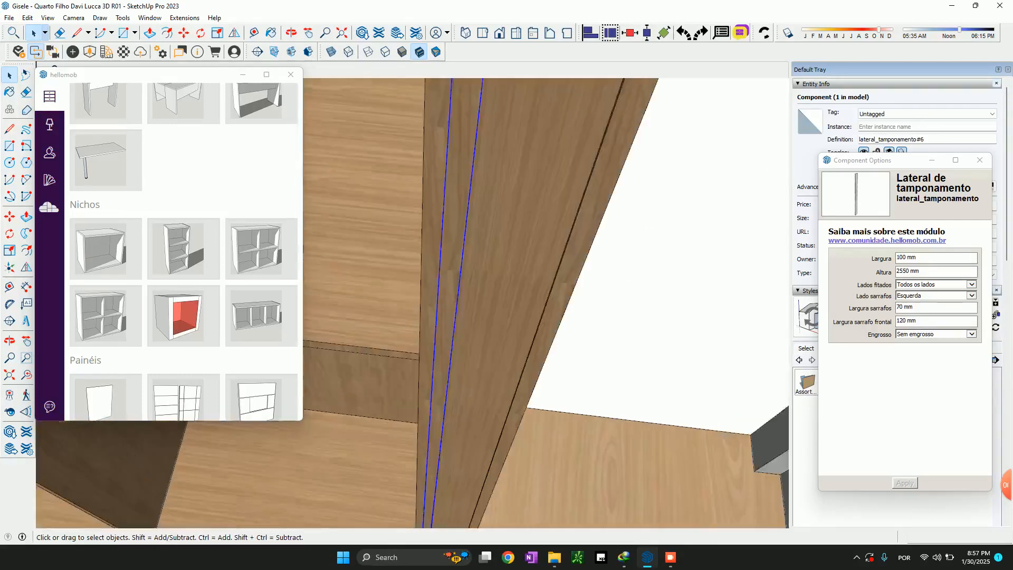
scroll(366, 433, down, 2)
key(s)
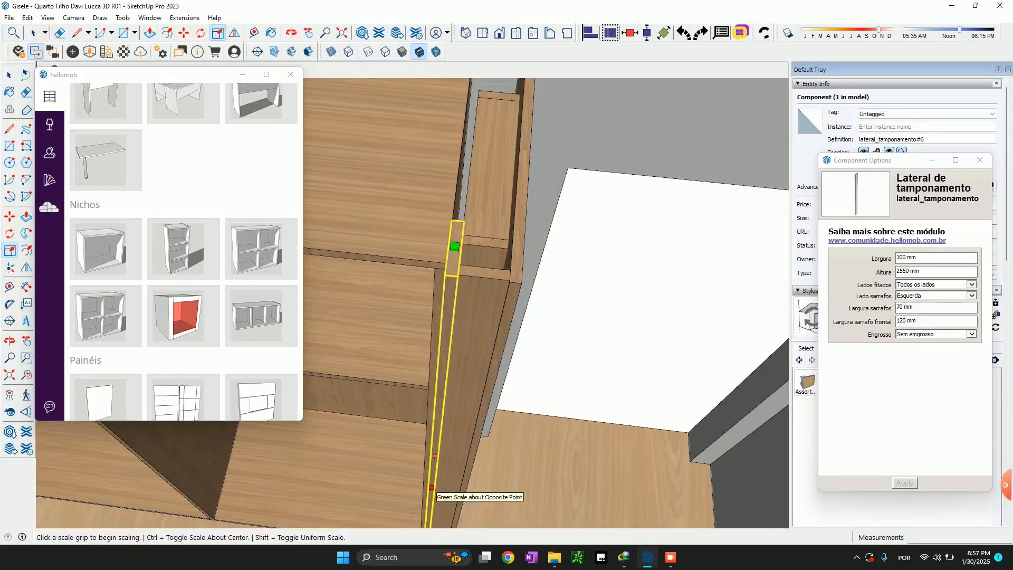
click(453, 243)
middle_drag(469, 221, 296, 239)
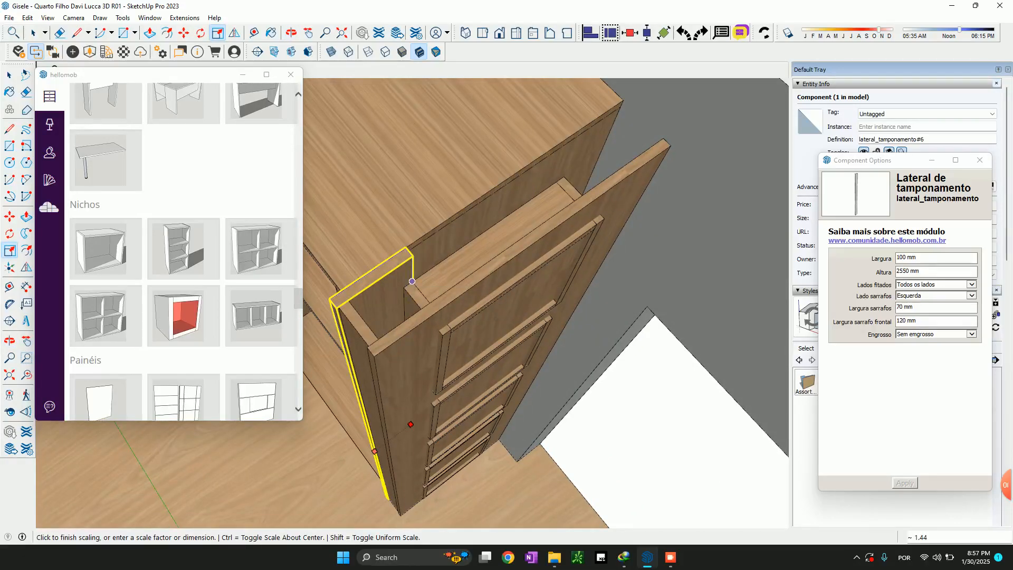
click(406, 280)
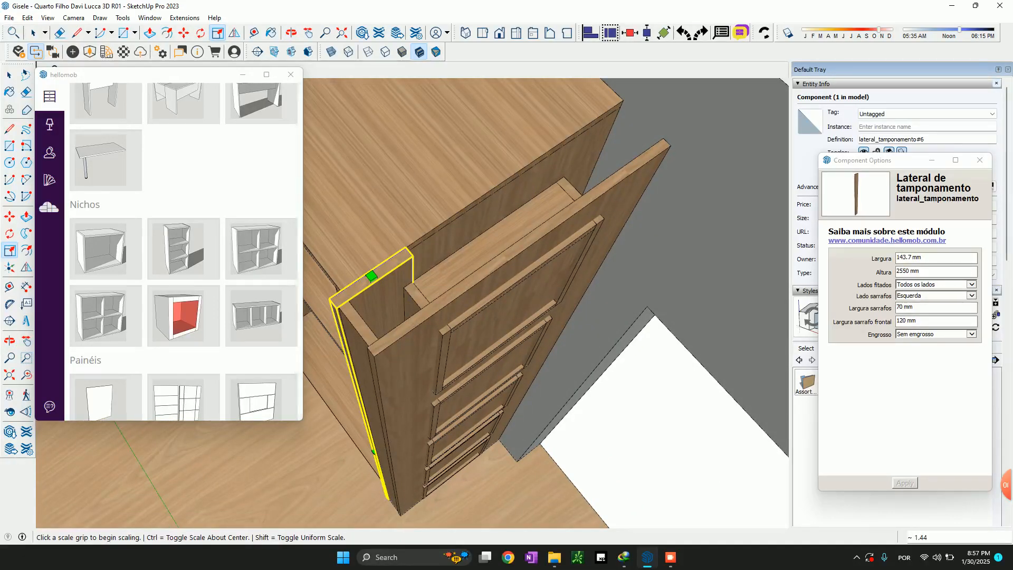
Set the width (Largura) of that narrow side panel to 160 mm
click(929, 258)
text(160)
key(Return)
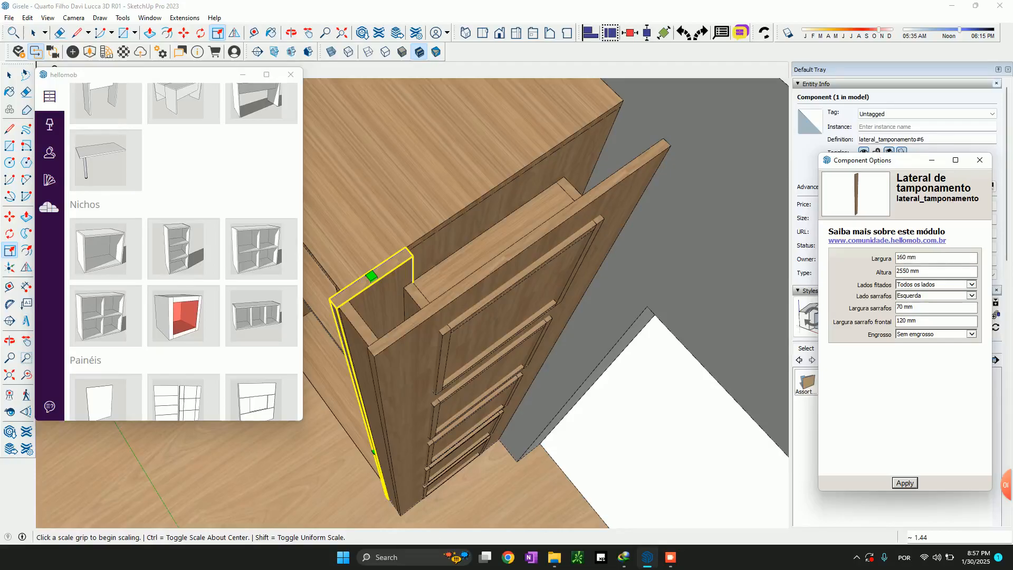
Copy the 160 mm panel along the wardrobe's side toward the wall, aligning its far corner with the niche's rear corner
scroll(547, 293, down, 3)
middle_drag(546, 293, 441, 332)
key(s)
scroll(403, 303, up, 3)
key(m)
key(ctrl)
click(424, 299)
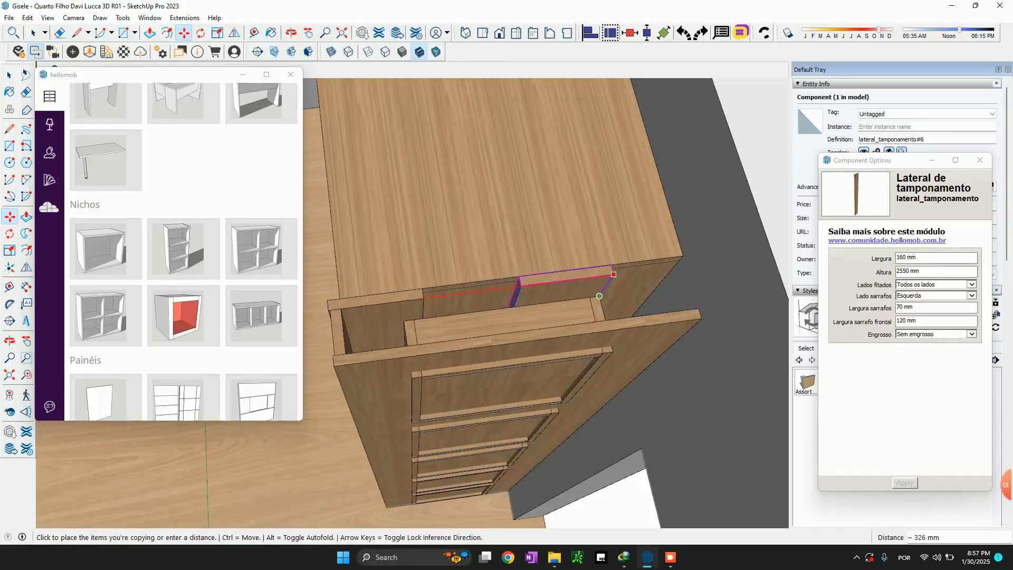
key(Escape)
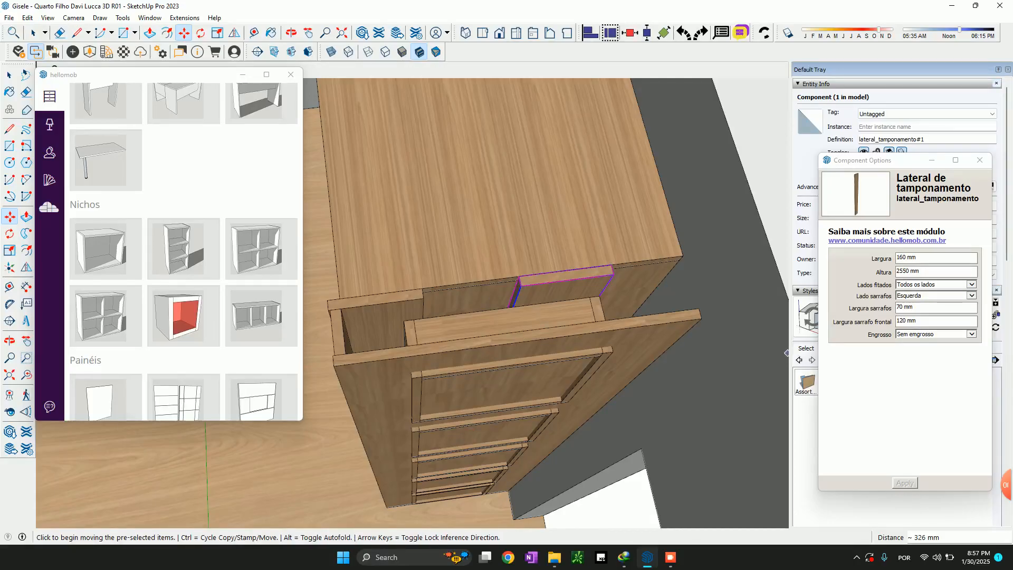
Set the width (Largura) of the copied panel to 70 mm
double_click(902, 257)
text(70)
click(904, 483)
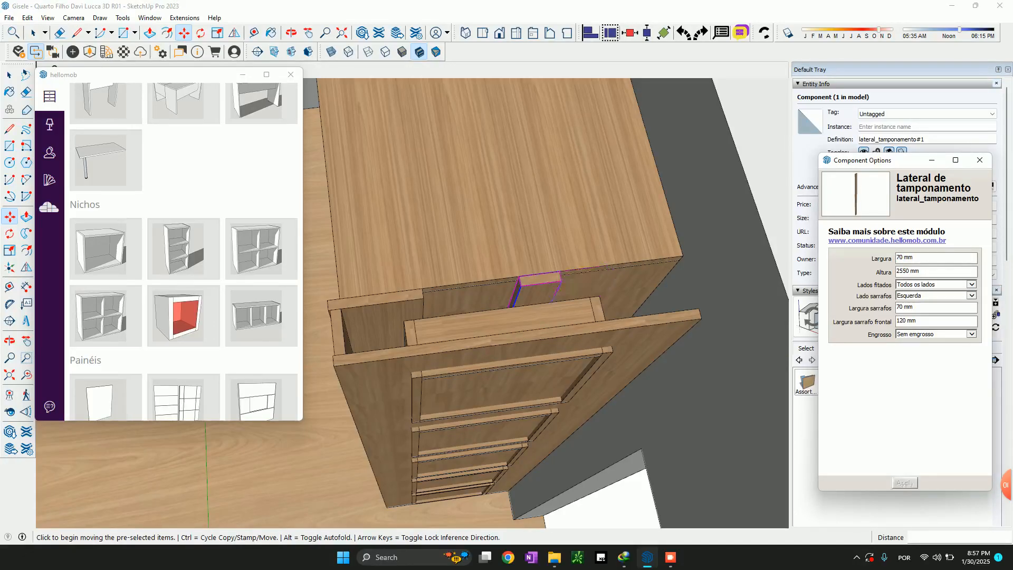
Move the 70 mm panel along the wardrobe's side until its far corner lines up with the top niche's rear corner
click(561, 279)
click(601, 298)
key(space)
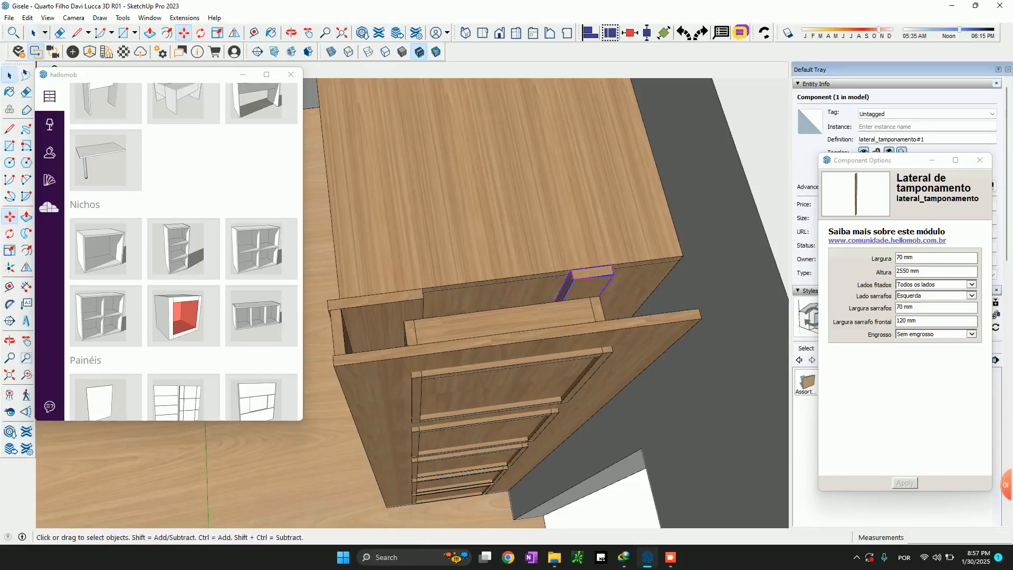
Hide the wardrobe door nearest the niches in the furnished bedroom to expose the compartment behind it
scroll(567, 336, down, 4)
middle_drag(566, 321, 666, 280)
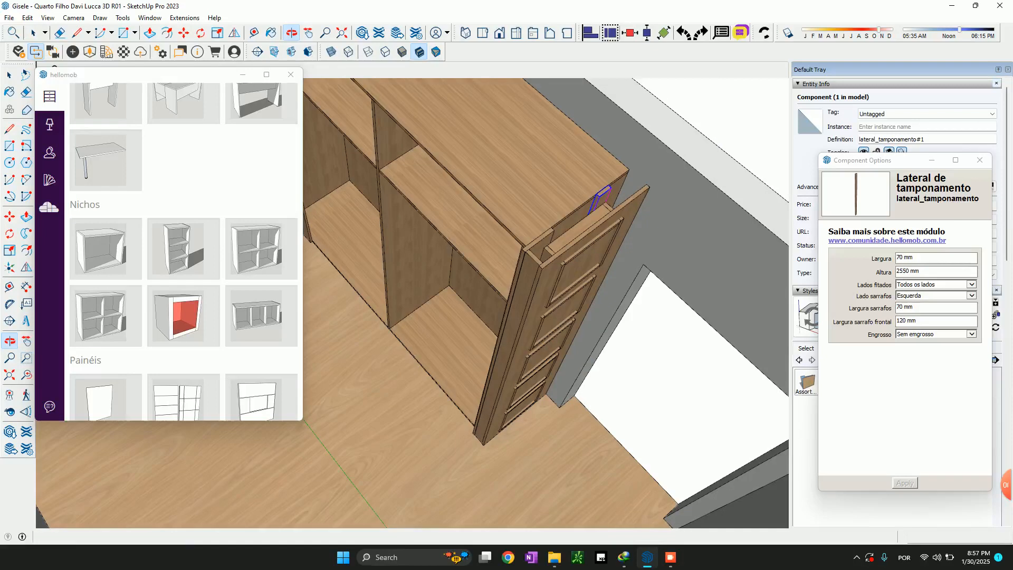
scroll(649, 315, up, 3)
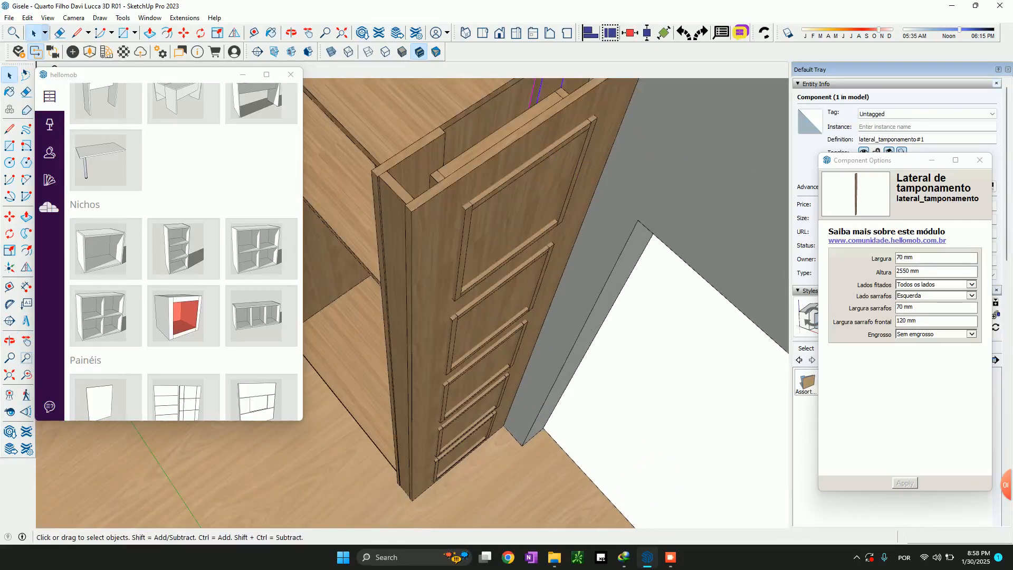
scroll(649, 316, down, 3)
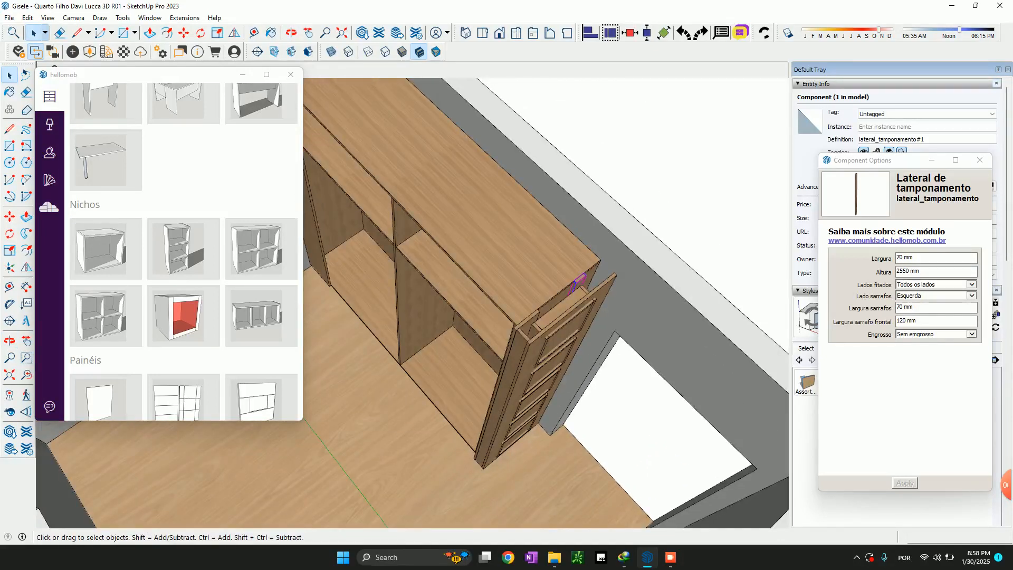
scroll(589, 441, down, 2)
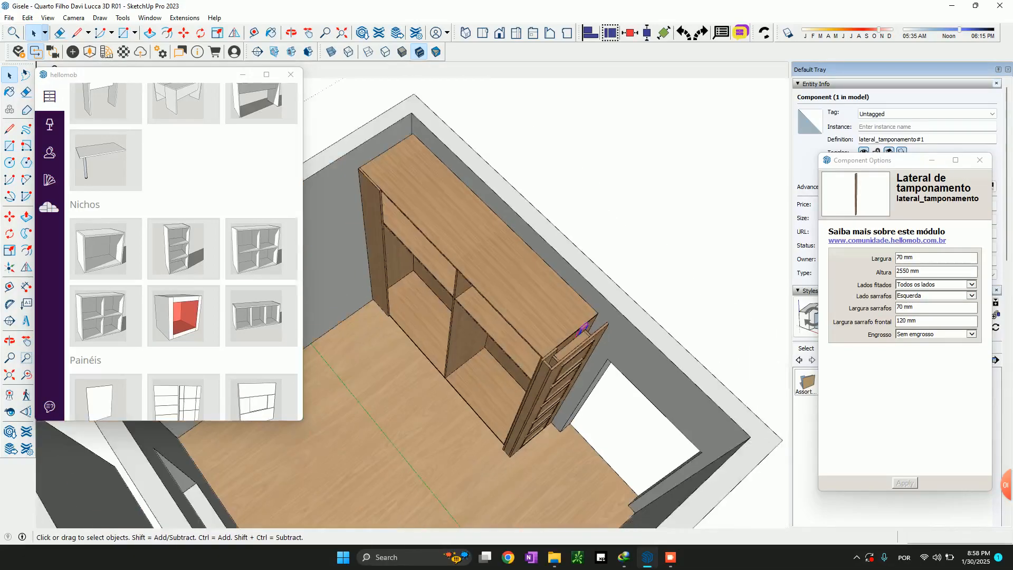
scroll(528, 296, down, 4)
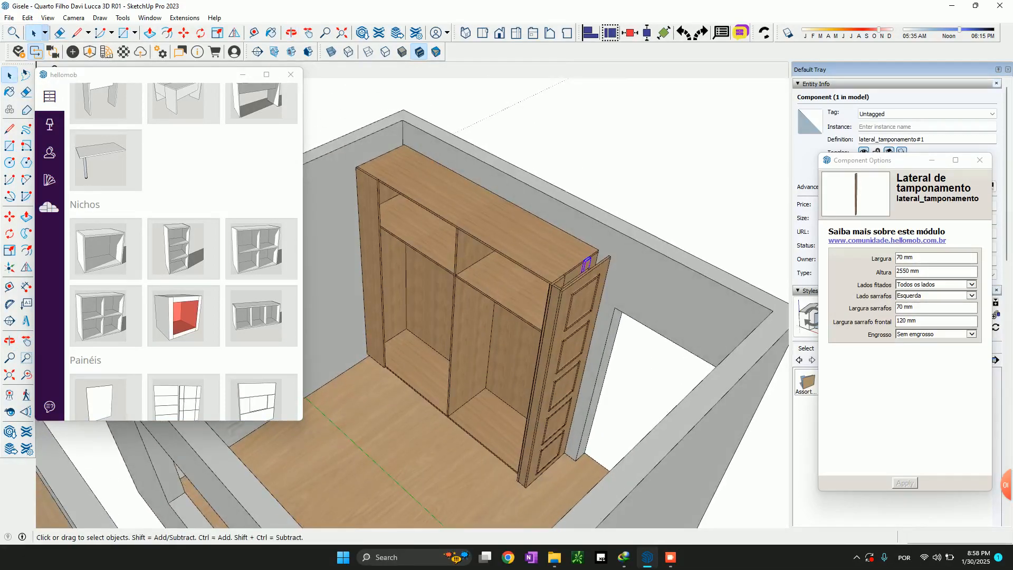
middle_drag(454, 380, 610, 285)
click(476, 374)
right_click(476, 374)
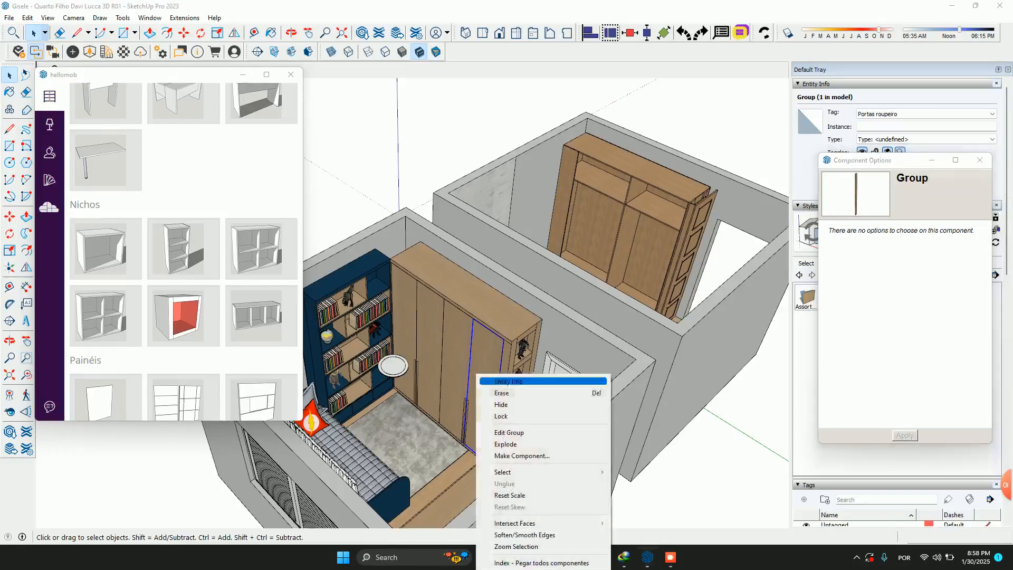
click(501, 404)
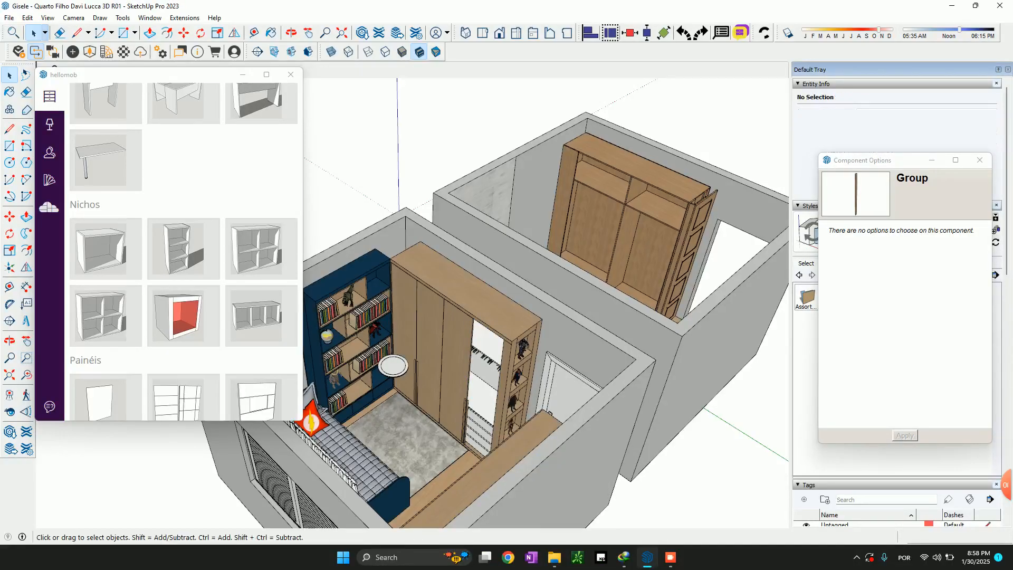
Set the body (Corpo) board of the empty room's two-bay wardrobe structure to 18 mm MDF Branco texturizado 2F Berneck
scroll(470, 403, up, 5)
middle_drag(470, 403, 422, 514)
scroll(520, 396, up, 4)
scroll(519, 396, down, 3)
scroll(512, 407, down, 4)
scroll(505, 517, up, 2)
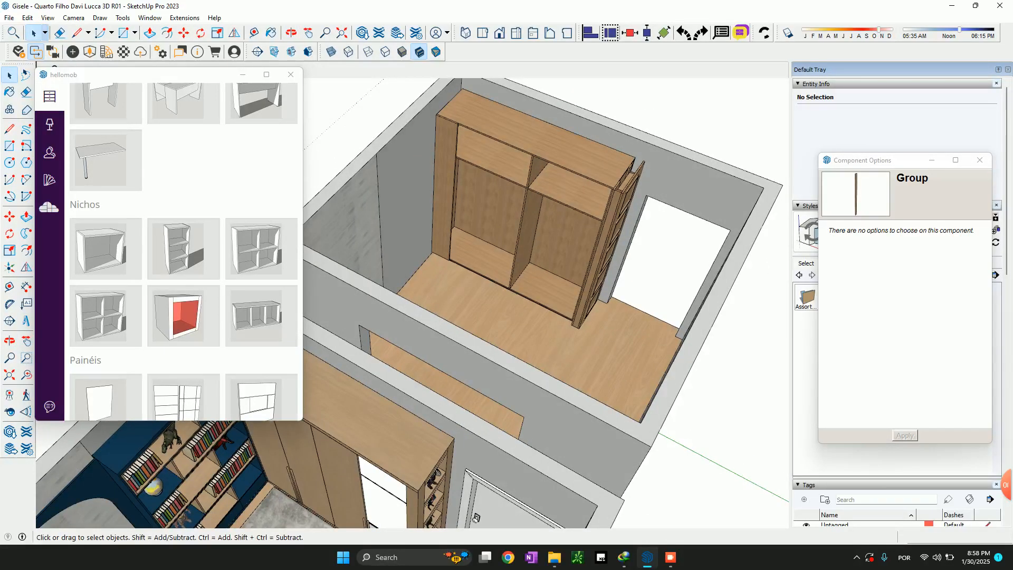
scroll(559, 293, down, 3)
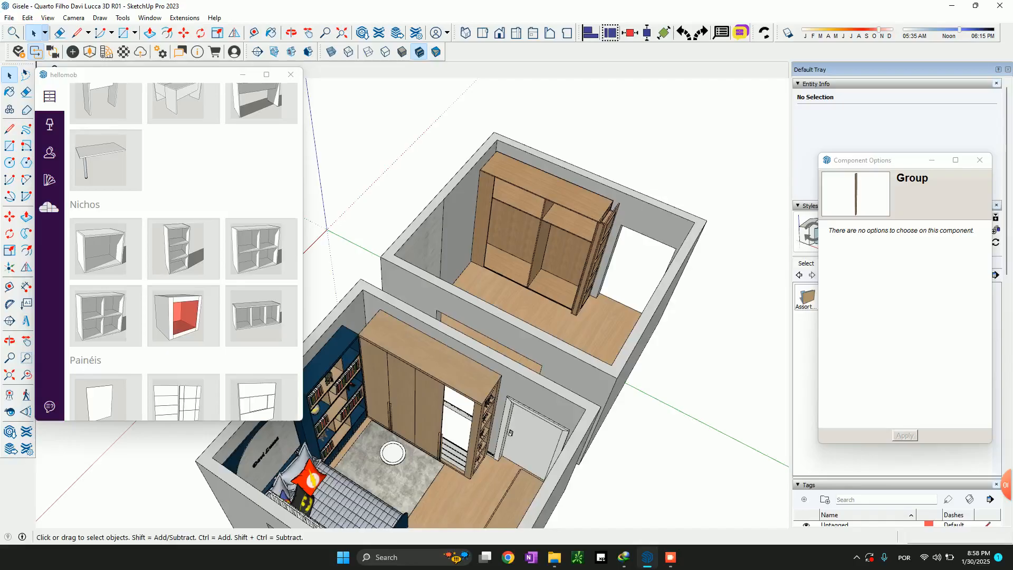
click(556, 279)
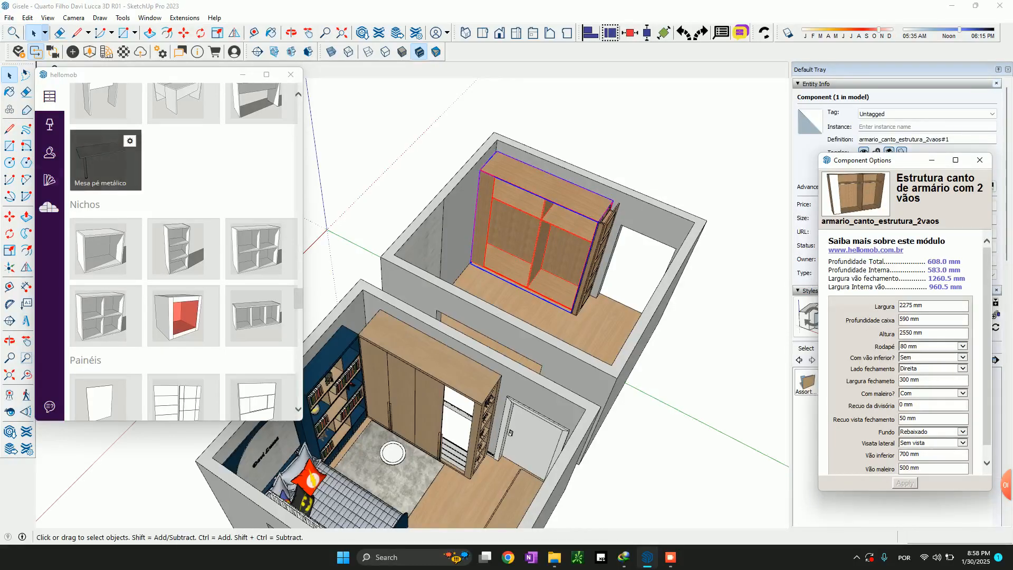
click(49, 179)
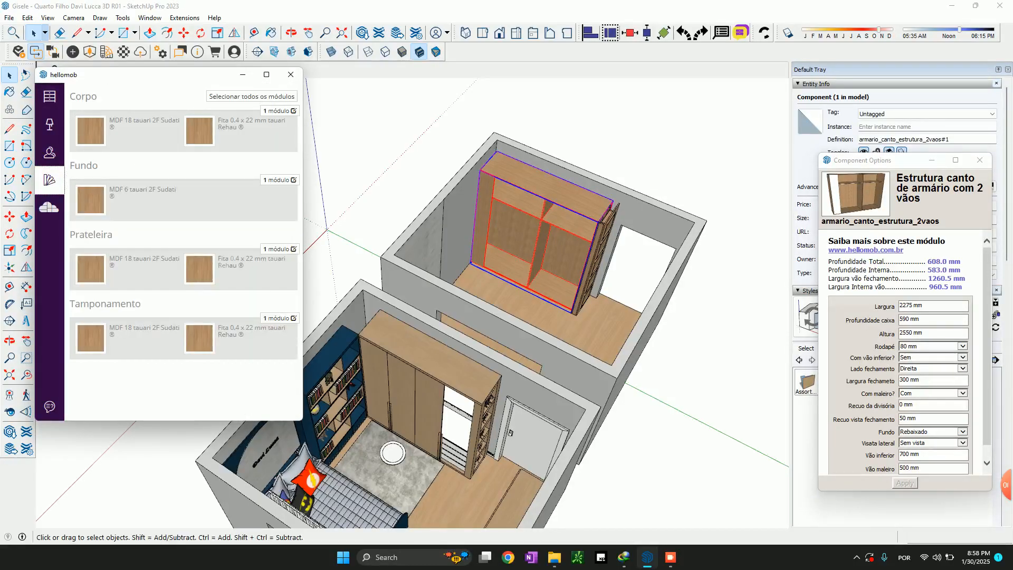
click(180, 166)
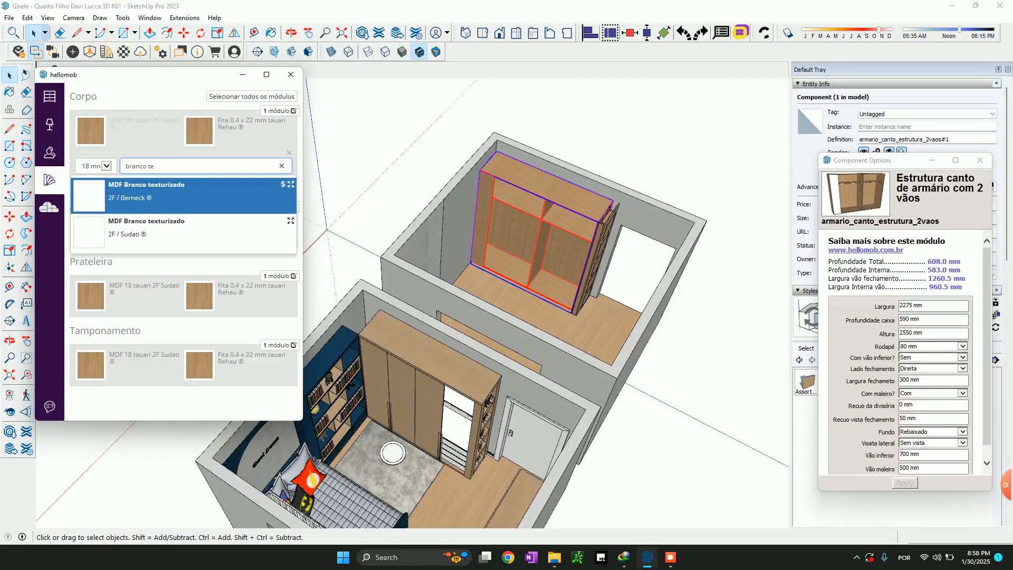
key(Return)
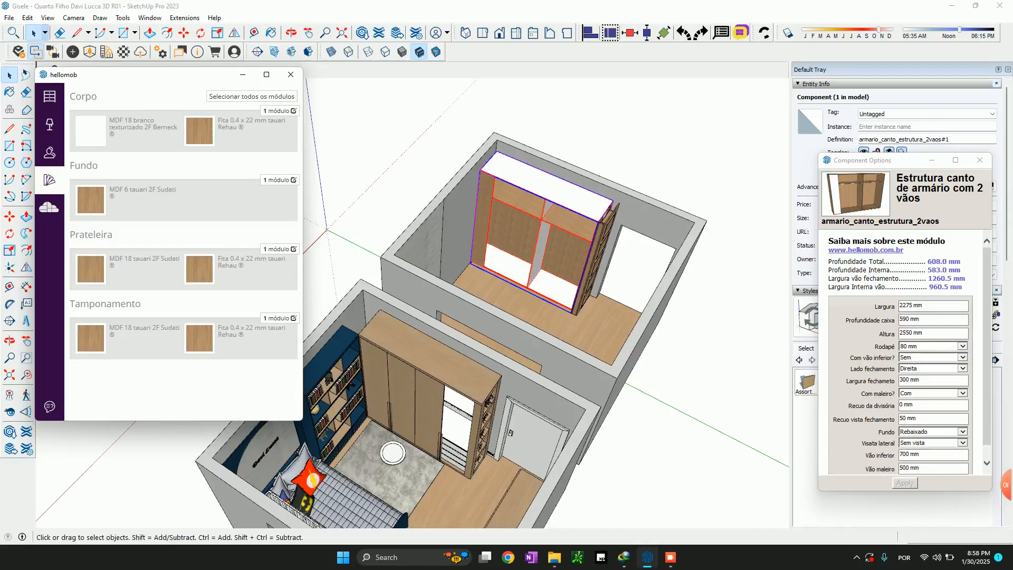
Set the wardrobe's shelf (Prateleira) board to 18 mm MDF Branco texturizado 2F Berneck and its edge band to 0.4 x 22 mm branco texturizado Rehau
click(144, 261)
text(branco te)
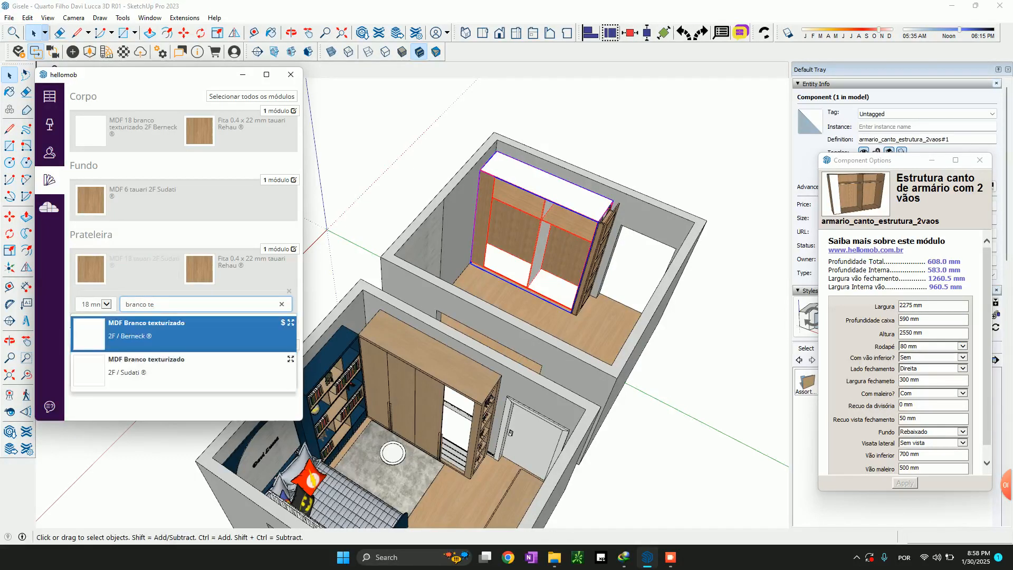
key(Return)
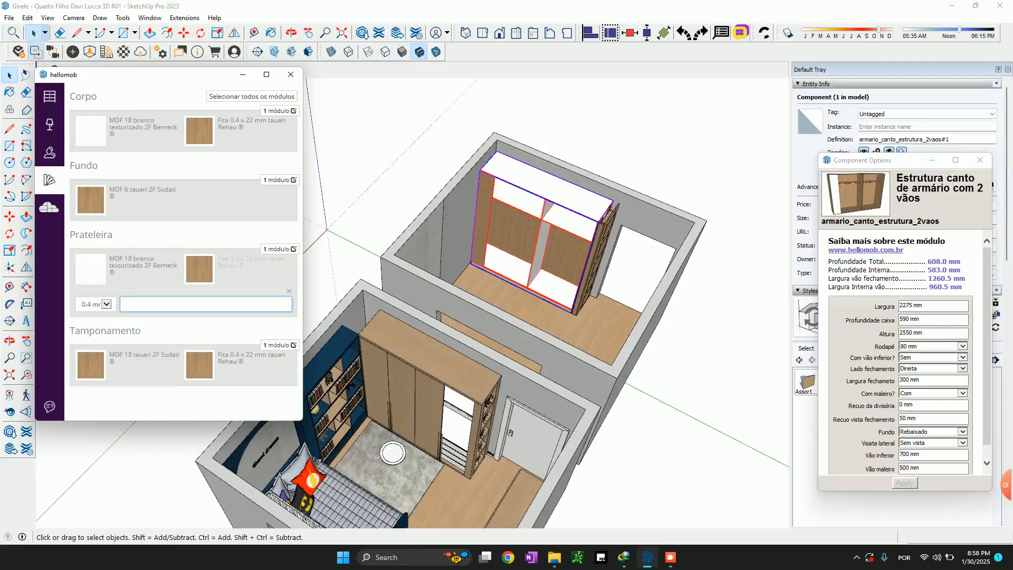
text(branco te)
key(Return)
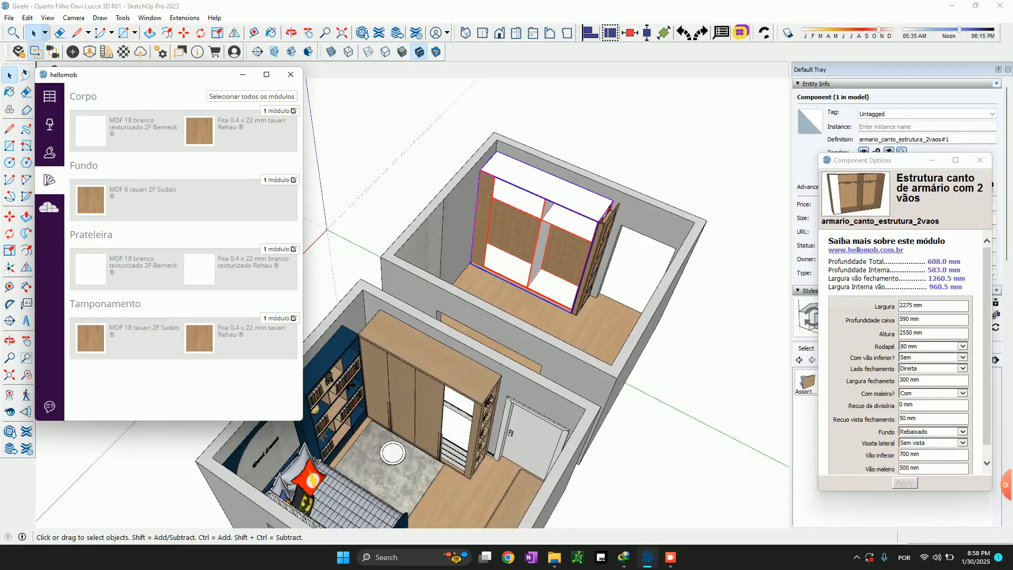
Set the wardrobe's back (Fundo) board to 6 mm MDF branco texturizado 2F Sudati
scroll(552, 198, up, 4)
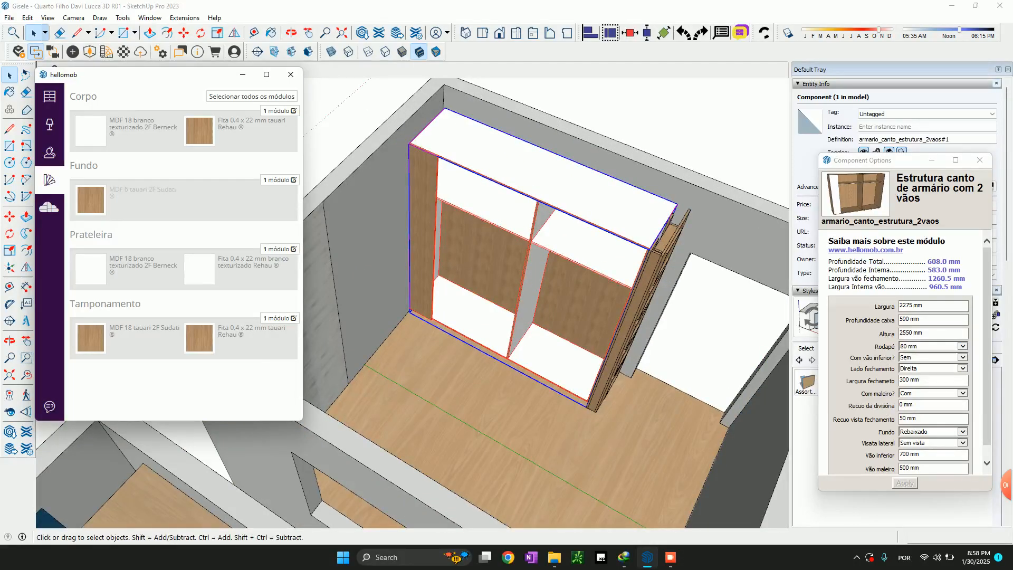
click(147, 191)
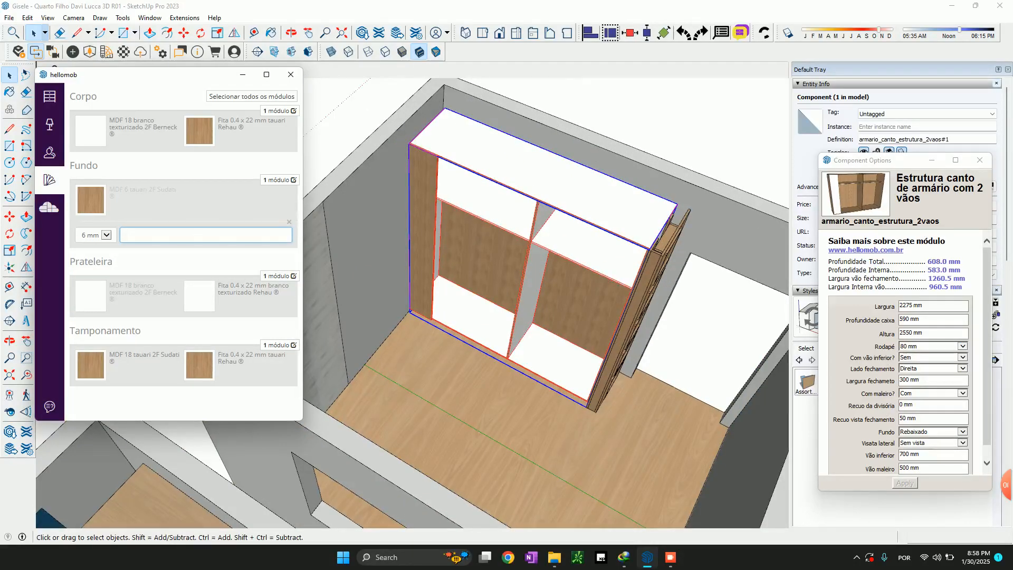
text(branco te)
key(Return)
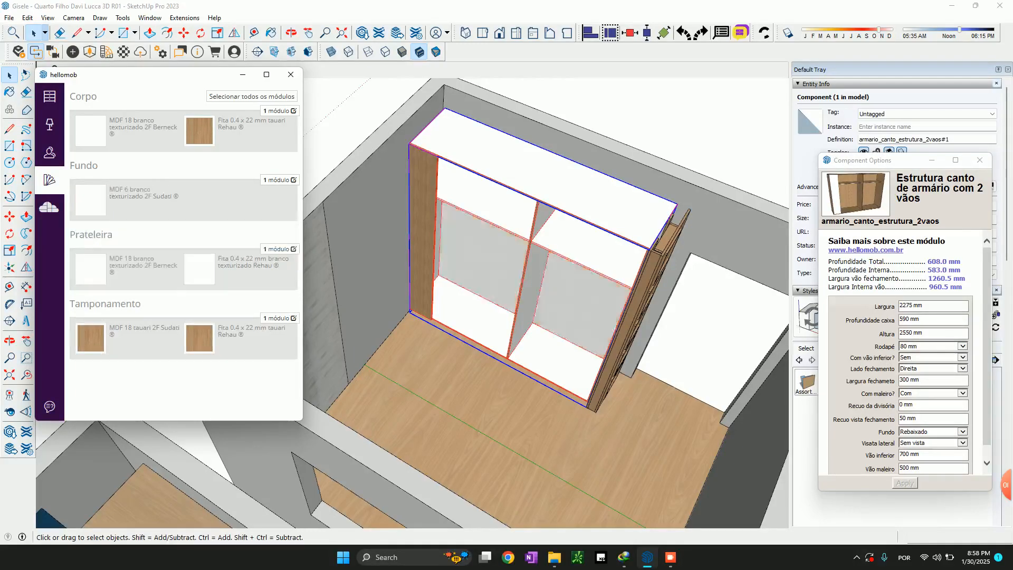
Examine the recoloured wardrobe's front edges, end panel joint, plinth and interior
scroll(595, 185, down, 3)
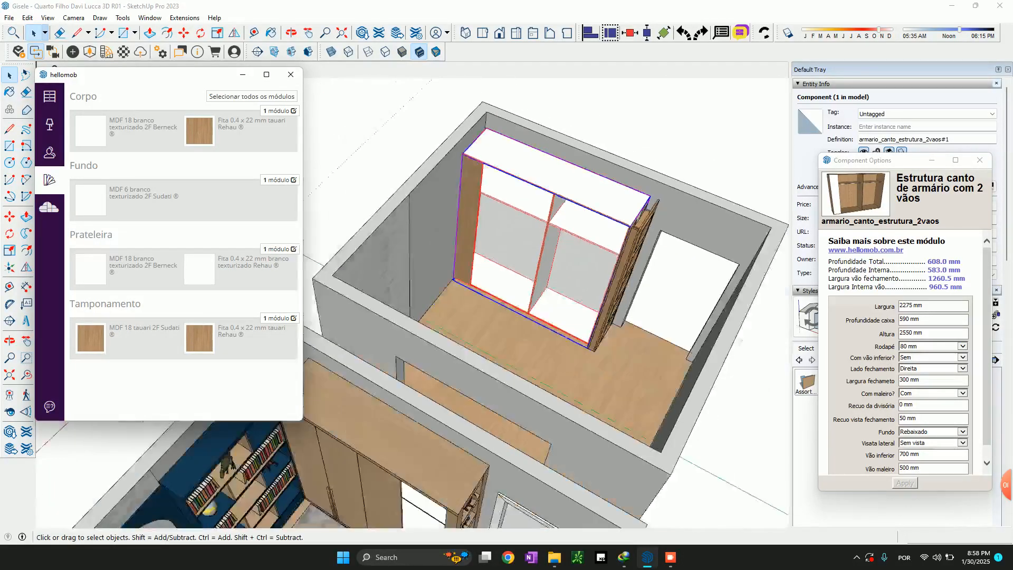
mouse_move(559, 296)
shift+middle_down()
mouse_move(620, 179)
mouse_move(633, 176)
mouse_move(575, 243)
shift+middle_up()
scroll(654, 147, up, 6)
scroll(665, 158, up, 3)
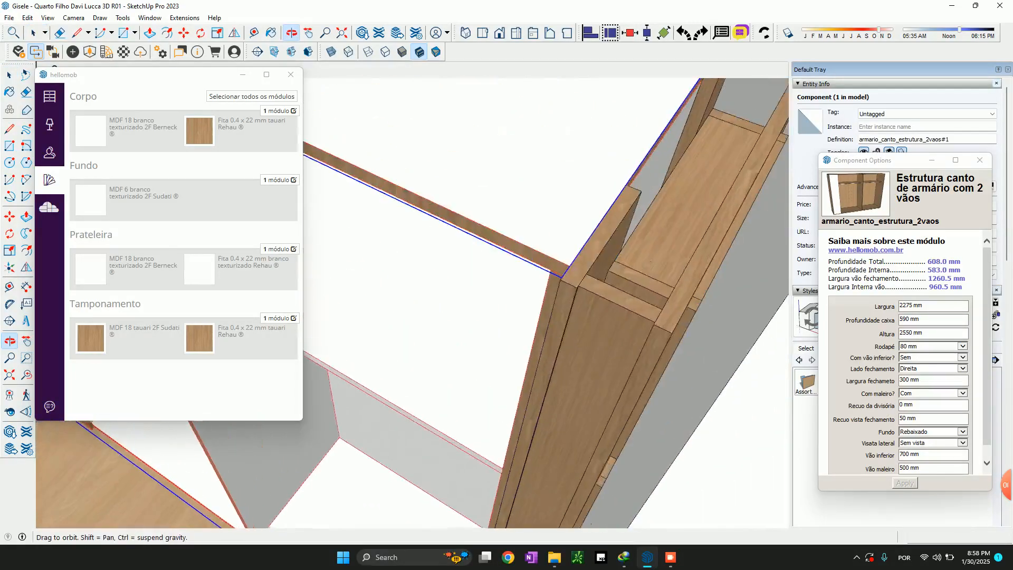
middle_drag(555, 296, 623, 227)
scroll(514, 275, down, 3)
middle_drag(517, 275, 517, 330)
scroll(520, 330, up, 2)
scroll(519, 337, up, 3)
shift+middle_drag(520, 369, 572, 138)
middle_drag(559, 221, 610, 137)
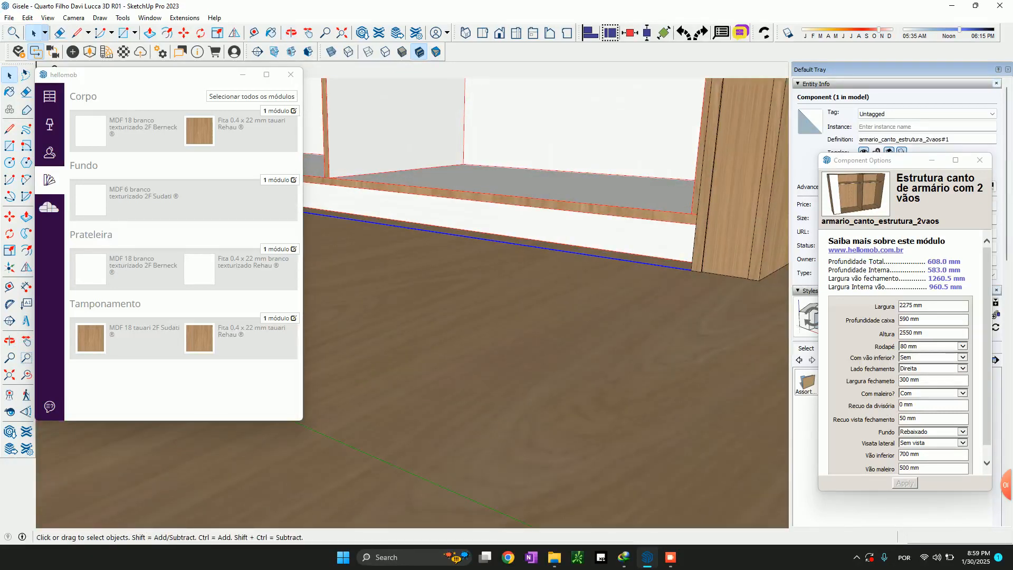
middle_drag(528, 222, 520, 338)
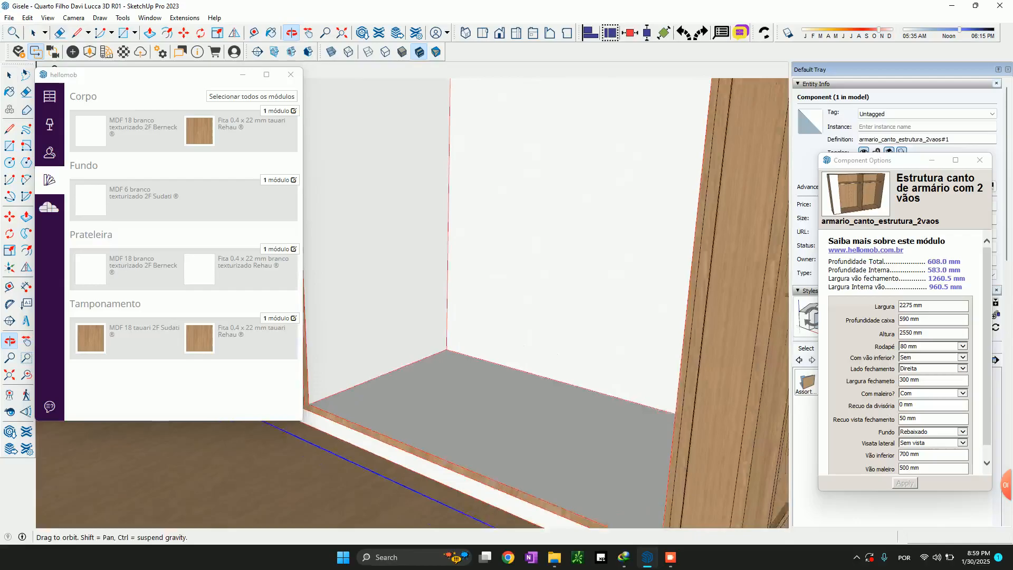
scroll(520, 316, down, 3)
middle_drag(520, 296, 559, 423)
scroll(559, 411, down, 2)
scroll(594, 317, down, 5)
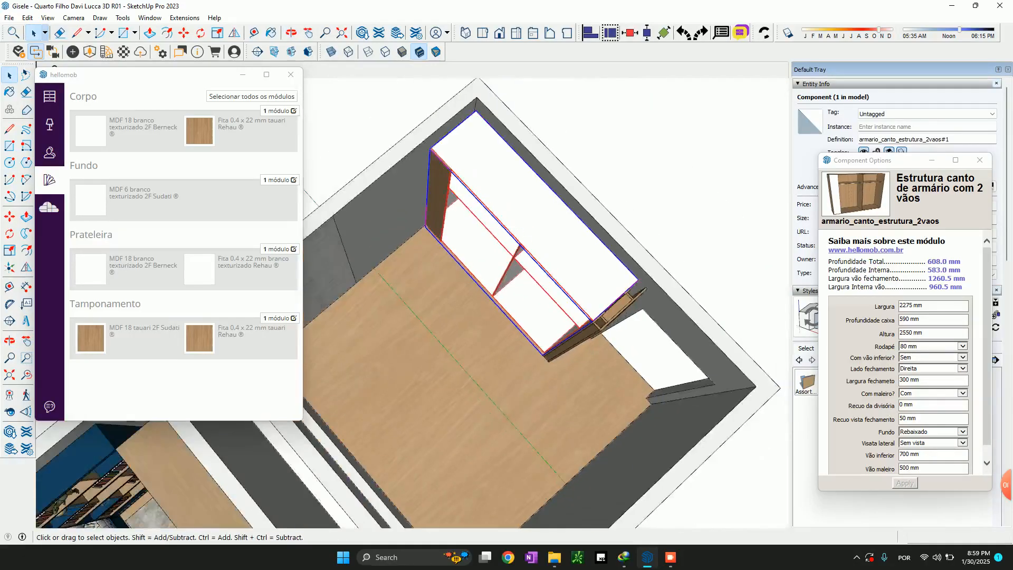
Set the 70 mm side panel's Tamponamento board to 18 mm MDF branco texturizado 2F Berneck and search its edge bands for white
scroll(628, 322, up, 5)
click(663, 251)
middle_drag(660, 322, 596, 227)
scroll(618, 227, up, 4)
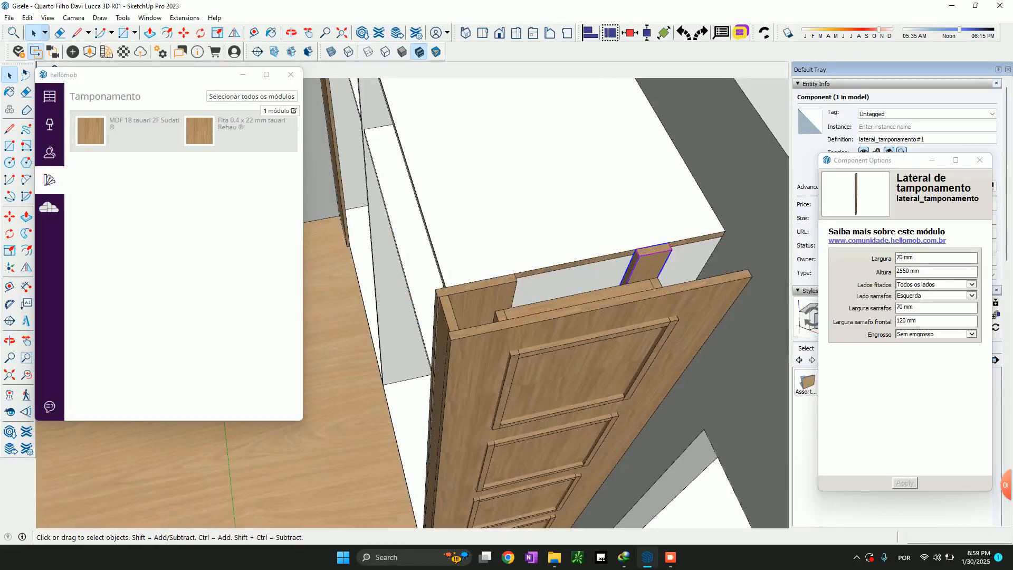
click(144, 124)
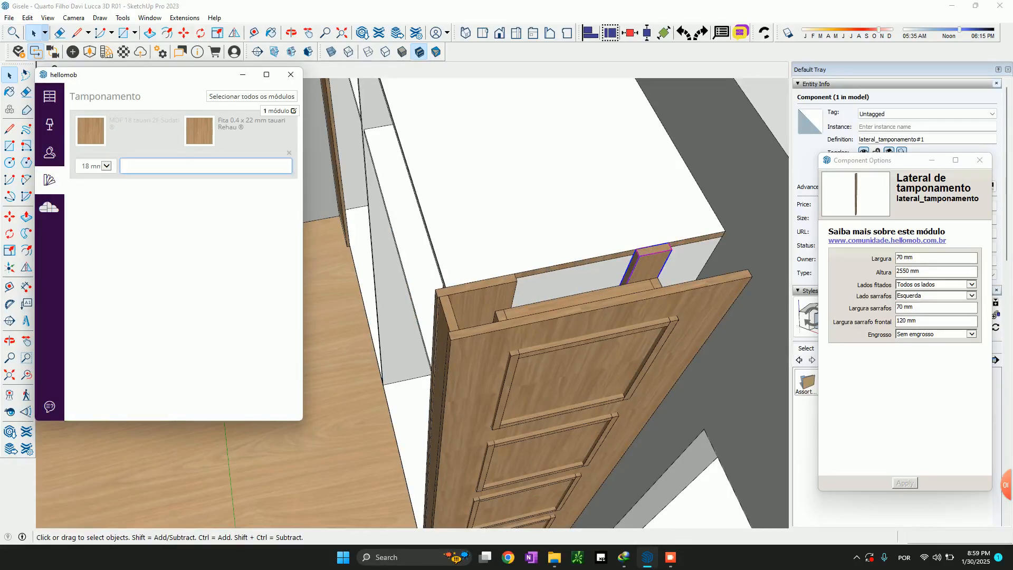
text(branco te)
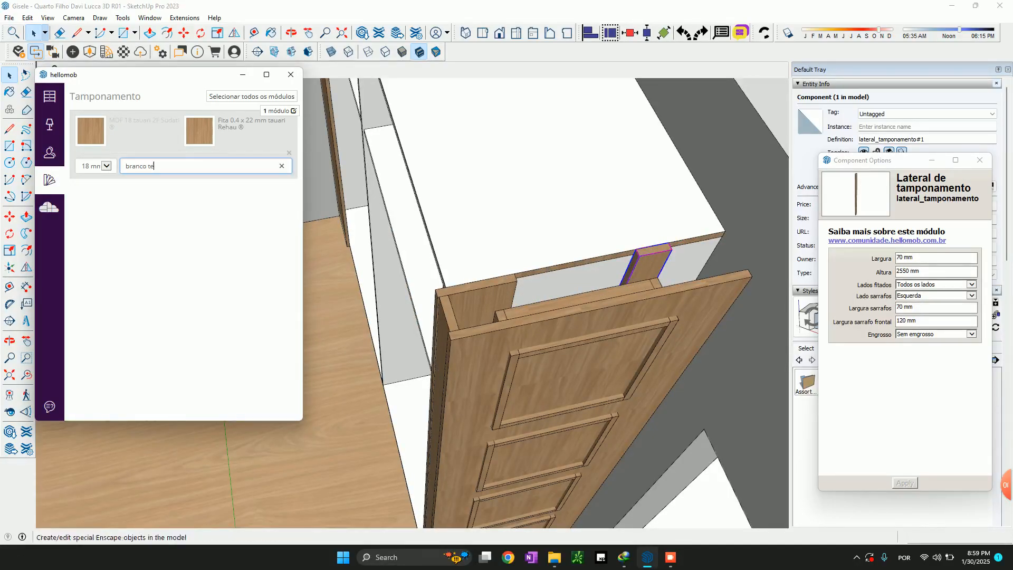
click(174, 196)
click(251, 124)
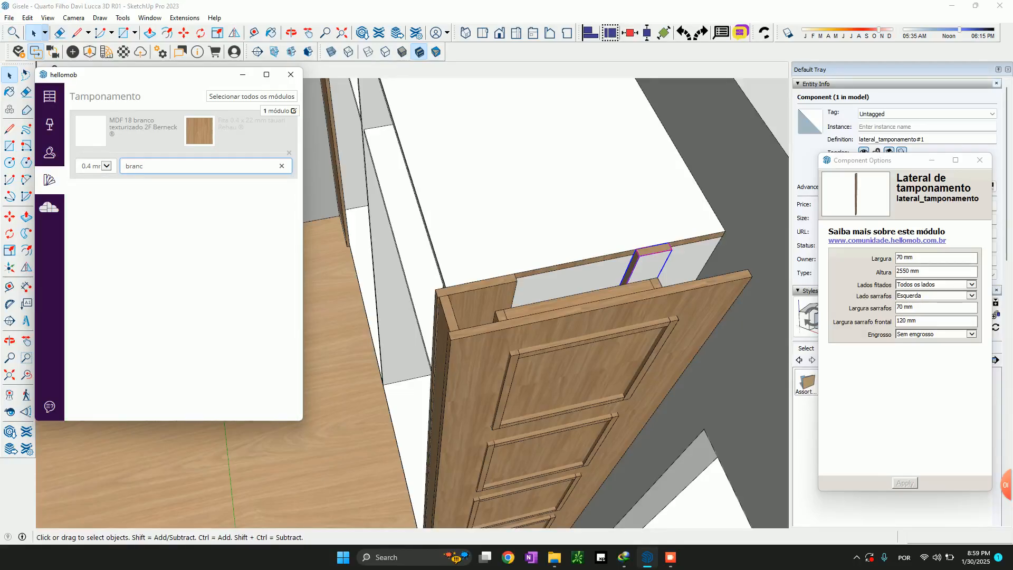
click(50, 96)
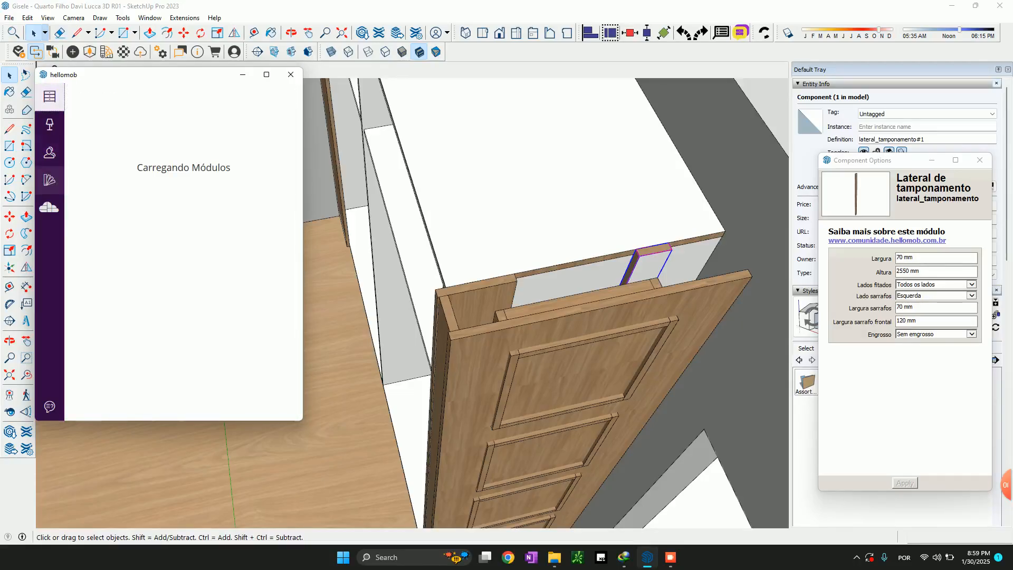
Scale the 70 mm panel down to a height of 2450 mm, level with the top of the niche
scroll(651, 290, up, 2)
key(s)
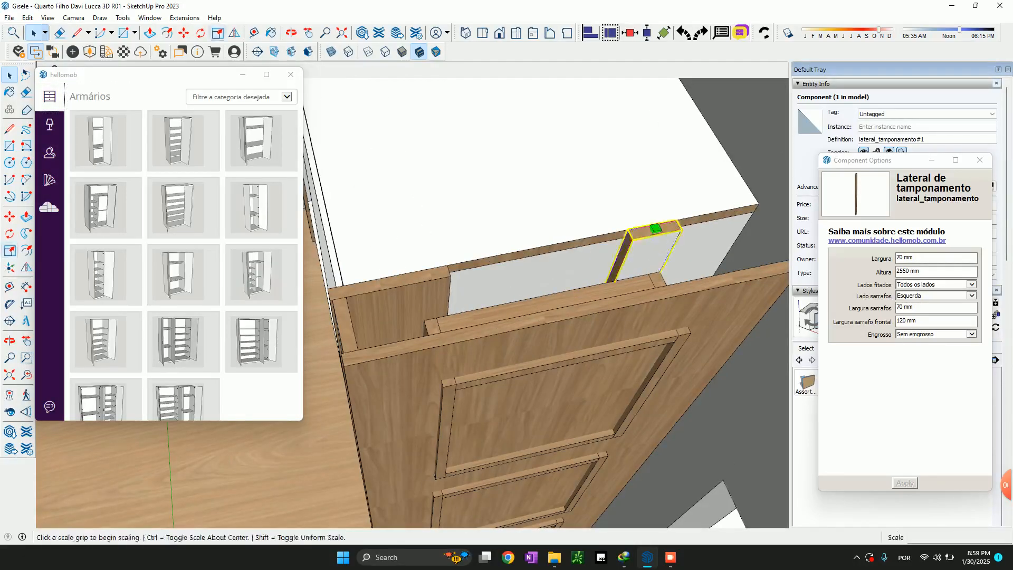
click(655, 227)
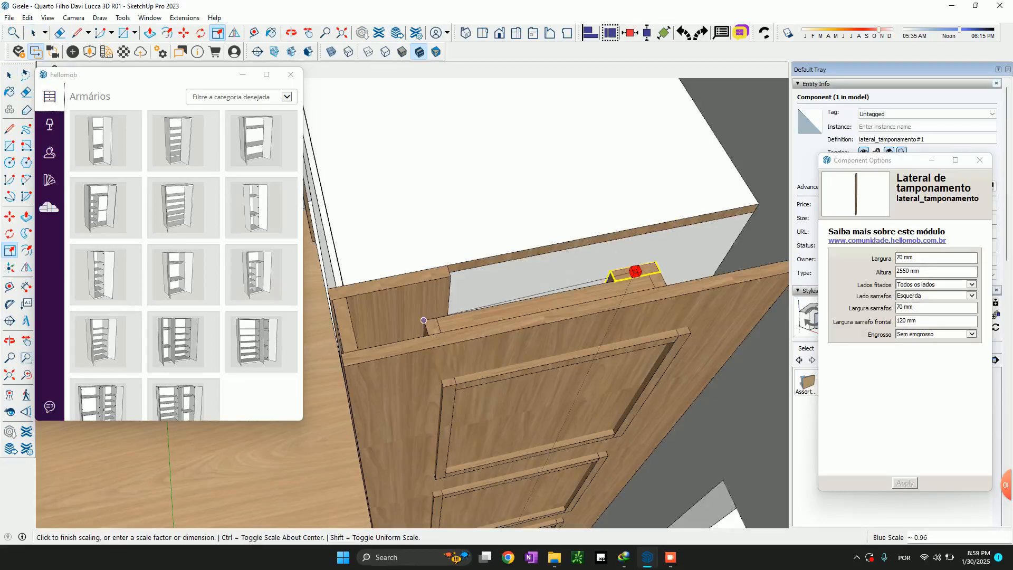
click(655, 229)
click(655, 229)
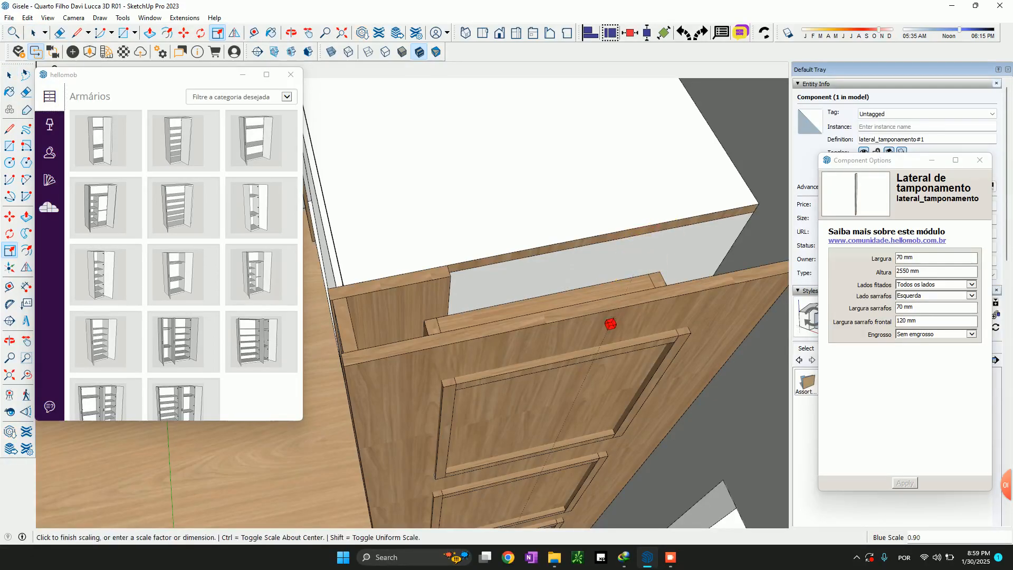
click(428, 321)
key(space)
middle_drag(428, 321, 533, 335)
right_click(426, 257)
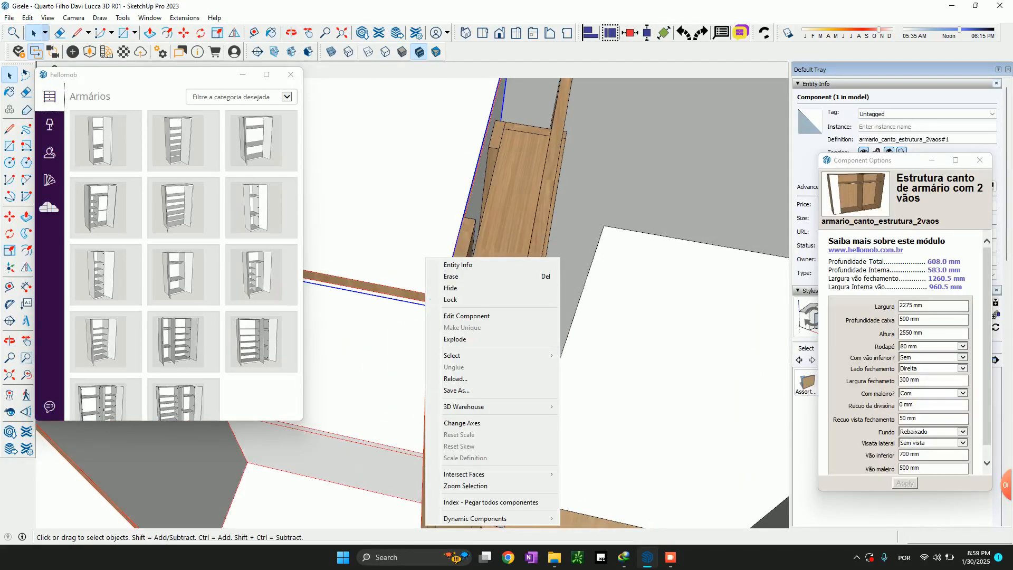
click(534, 250)
Compare the new wardrobe structure with the open bay and drawers of the furnished room's wardrobe
scroll(540, 270, down, 7)
scroll(528, 324, down, 5)
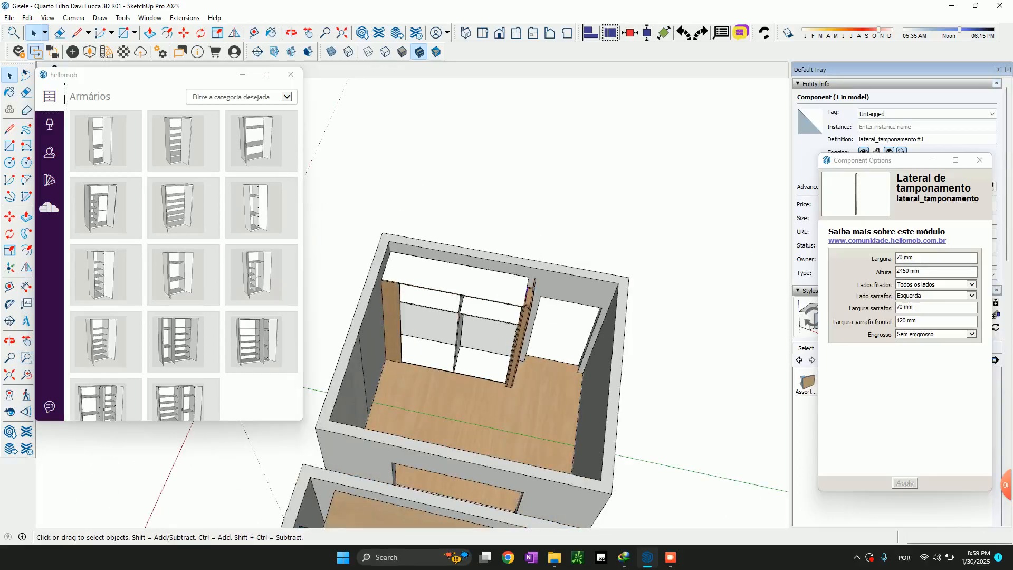
middle_drag(529, 359, 454, 317)
scroll(424, 327, up, 5)
click(520, 312)
scroll(520, 311, down, 4)
scroll(126, 272, down, 14)
scroll(127, 272, down, 6)
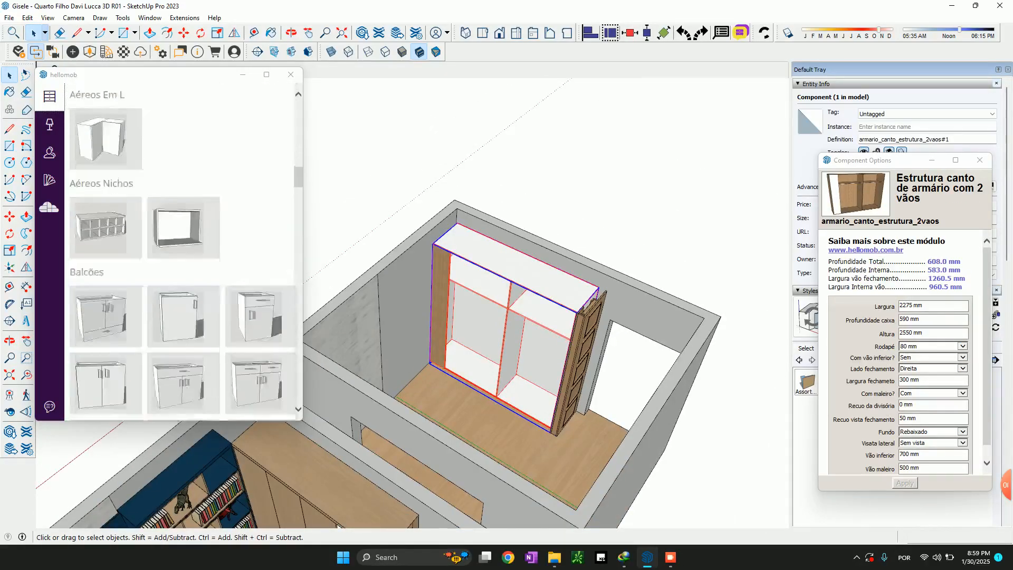
scroll(498, 290, down, 4)
scroll(388, 463, up, 3)
scroll(441, 475, up, 1)
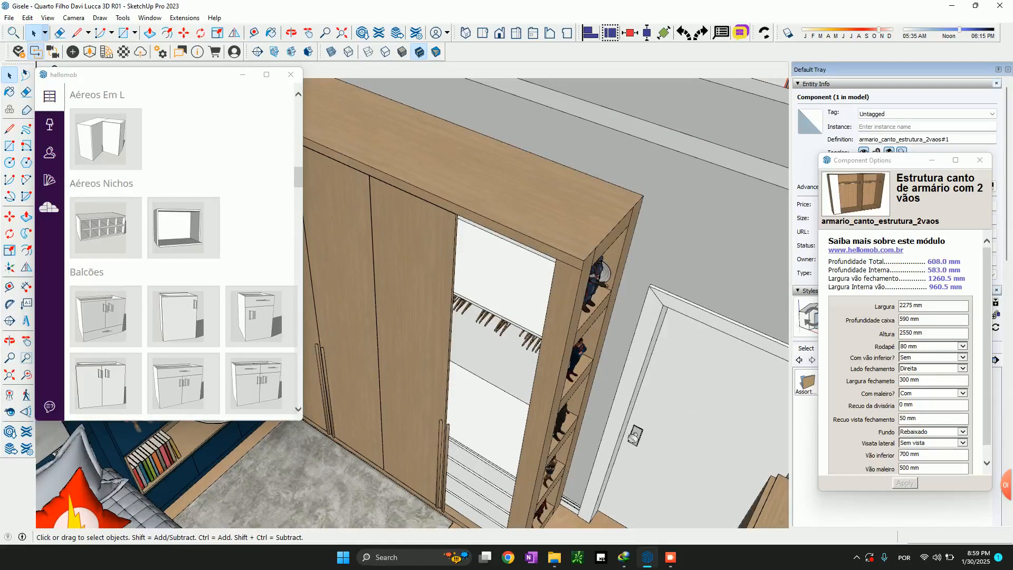
scroll(440, 433, down, 4)
shift+middle_drag(622, 227, 583, 322)
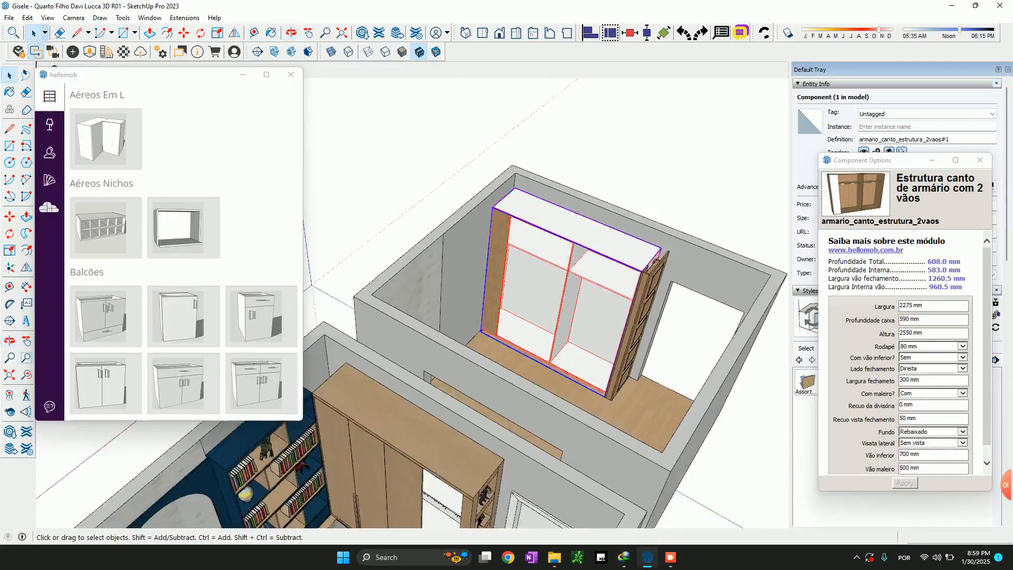
Insert the "Gavetas iguais embutidas" module from Interno Armários / Gaveteiros at the wardrobe structure's lower front corner
scroll(583, 322, up, 3)
scroll(261, 130, down, 12)
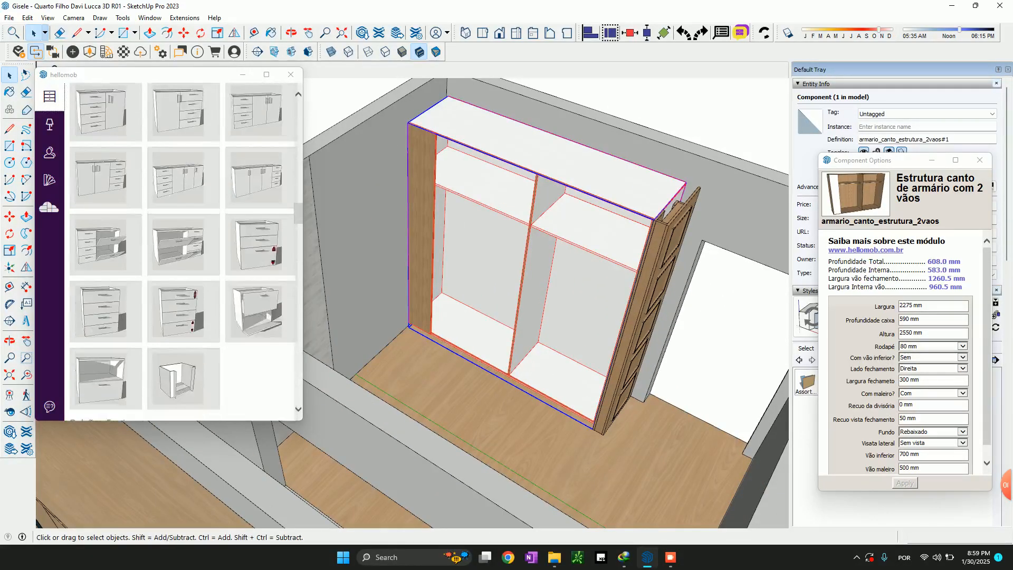
scroll(261, 129, down, 10)
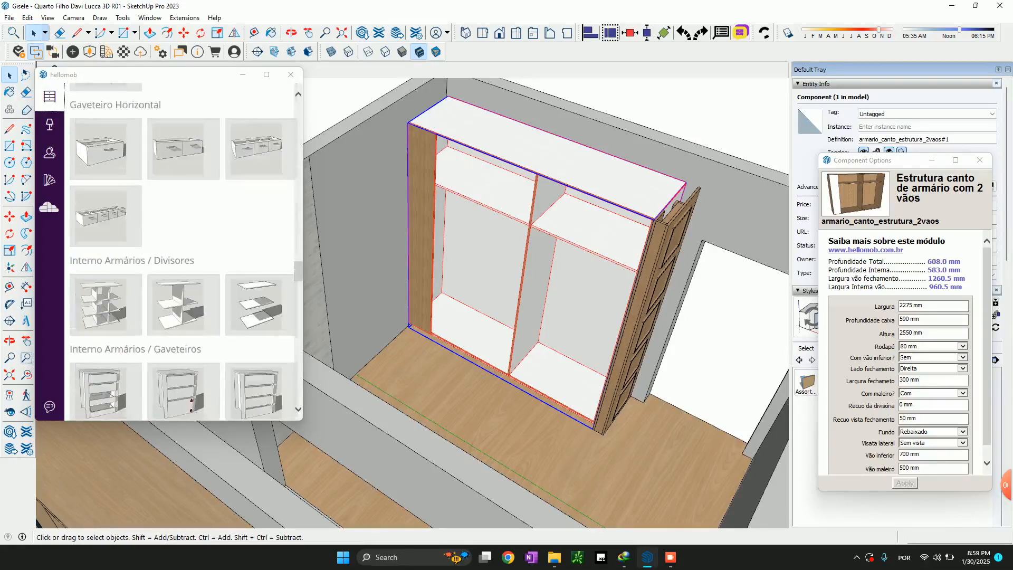
scroll(261, 130, up, 3)
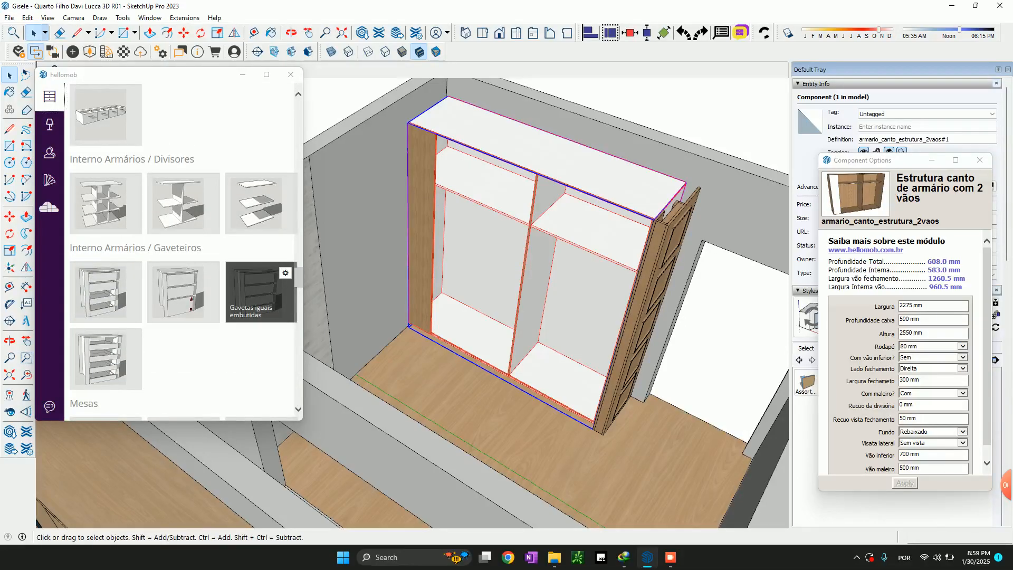
click(261, 292)
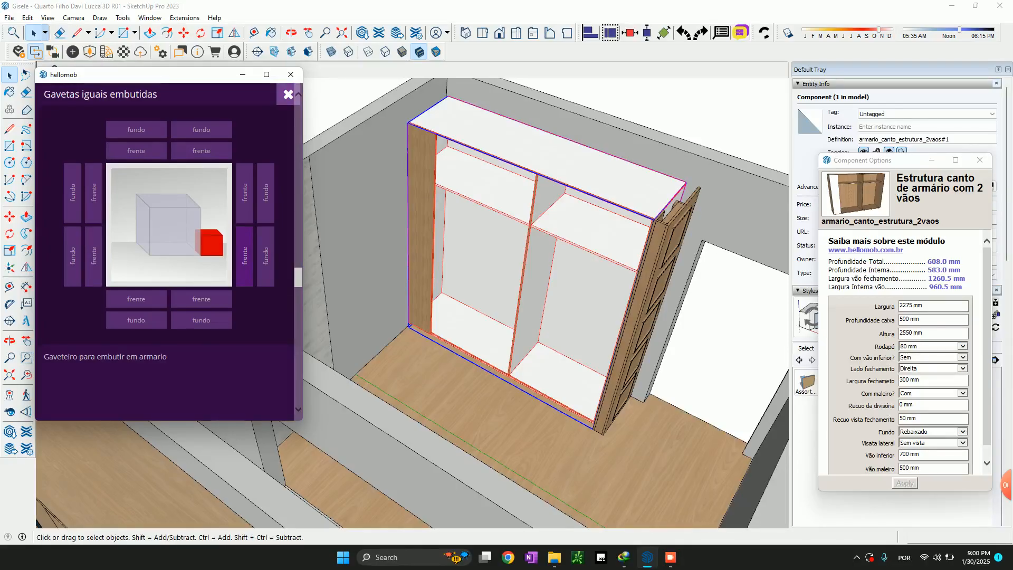
scroll(610, 411, up, 3)
scroll(660, 449, down, 3)
Move the drawer unit by its lower front corner into the inner corner of the wardrobe bay beside the end panel
key(m)
scroll(701, 488, up, 6)
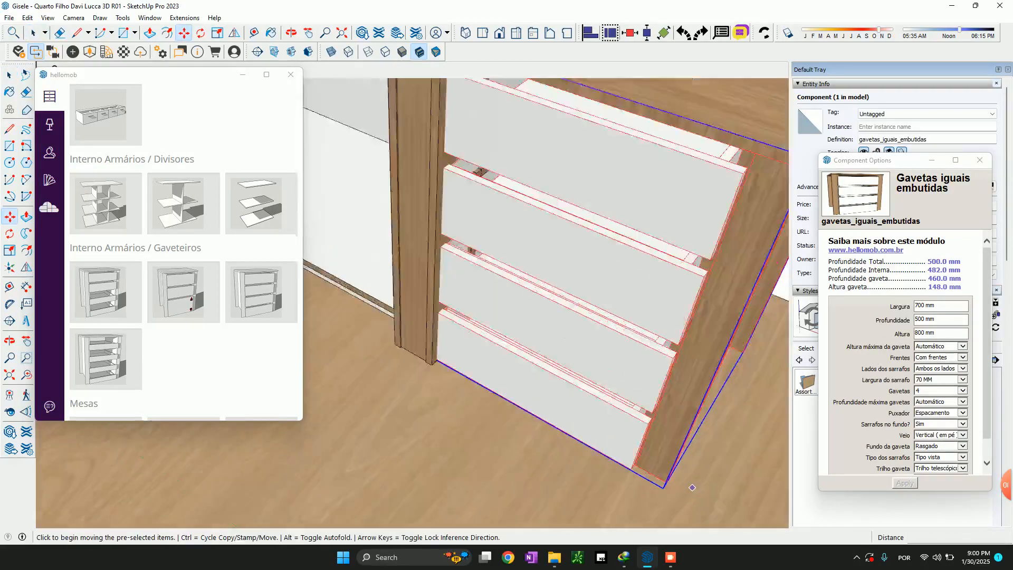
click(651, 479)
scroll(651, 479, down, 4)
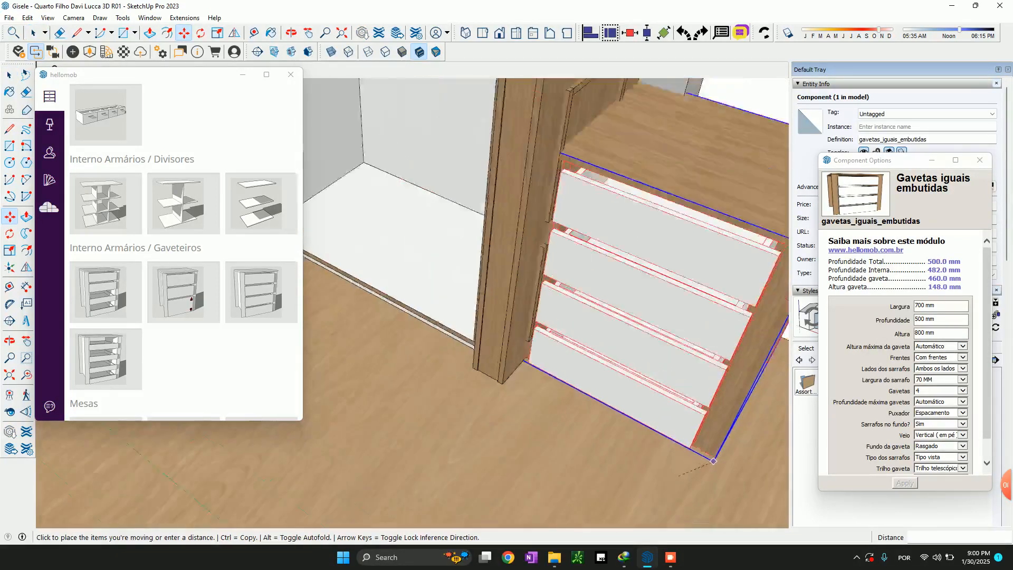
scroll(464, 342, up, 2)
middle_drag(475, 338, 610, 298)
click(620, 298)
scroll(619, 298, down, 2)
middle_drag(607, 361, 607, 401)
Scale the drawer unit's width to 960.5 mm so that it reaches the wardrobe's central divider
key(s)
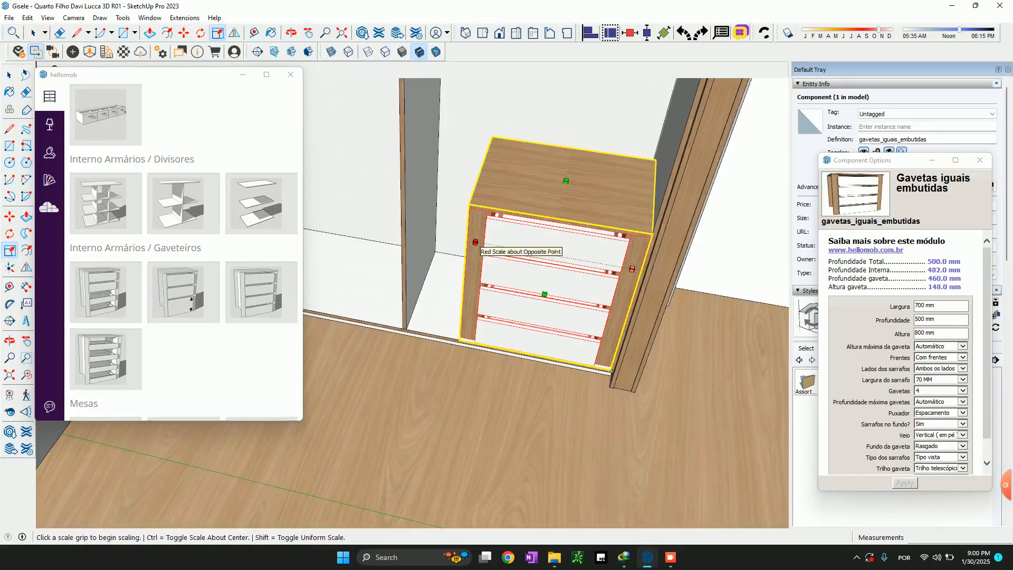
click(478, 243)
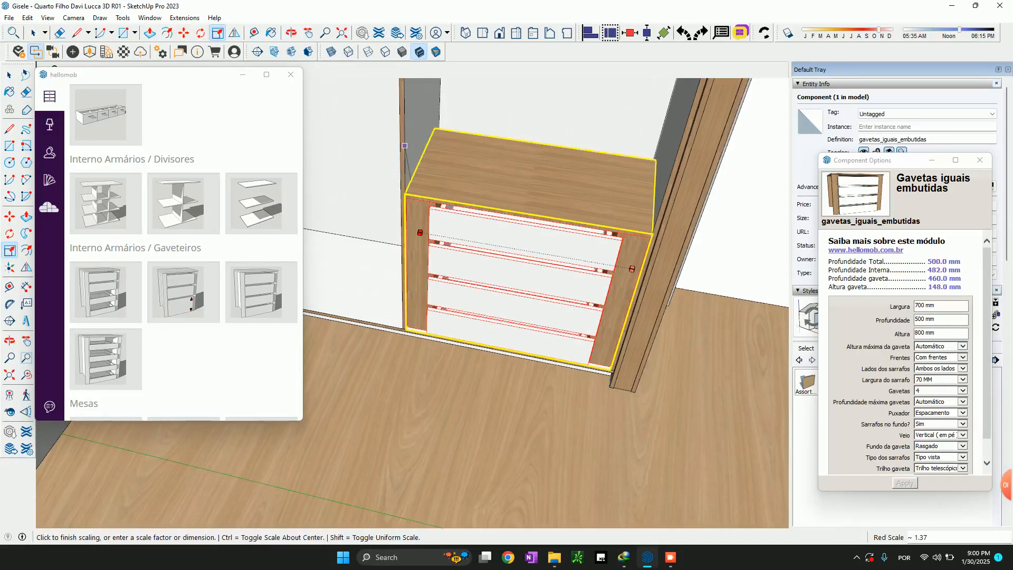
click(404, 146)
scroll(407, 142, down, 8)
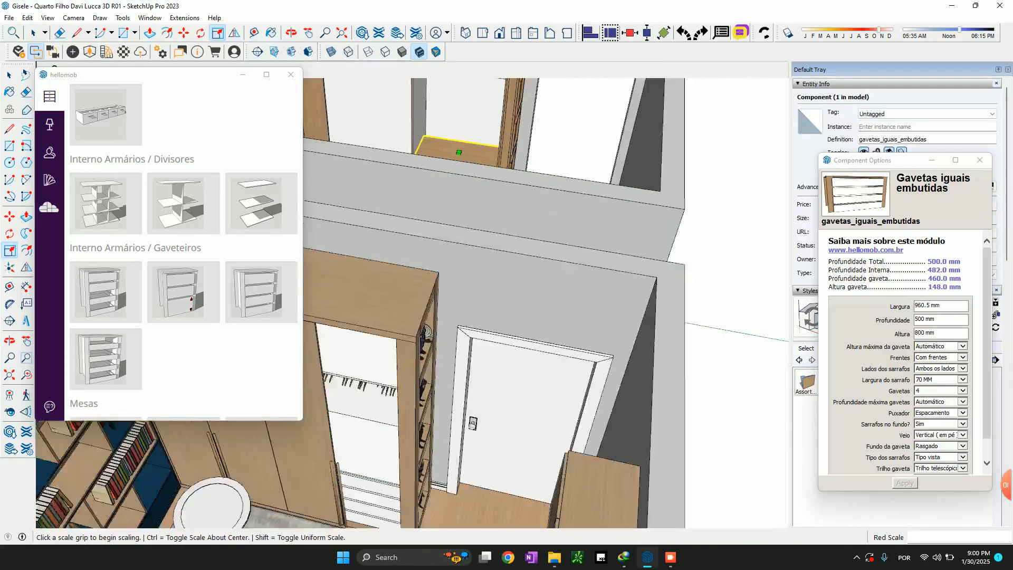
Scale the drawer unit's depth to 583.3 mm, from the divider's front edge to the back panel
shift+middle_drag(406, 143, 544, 368)
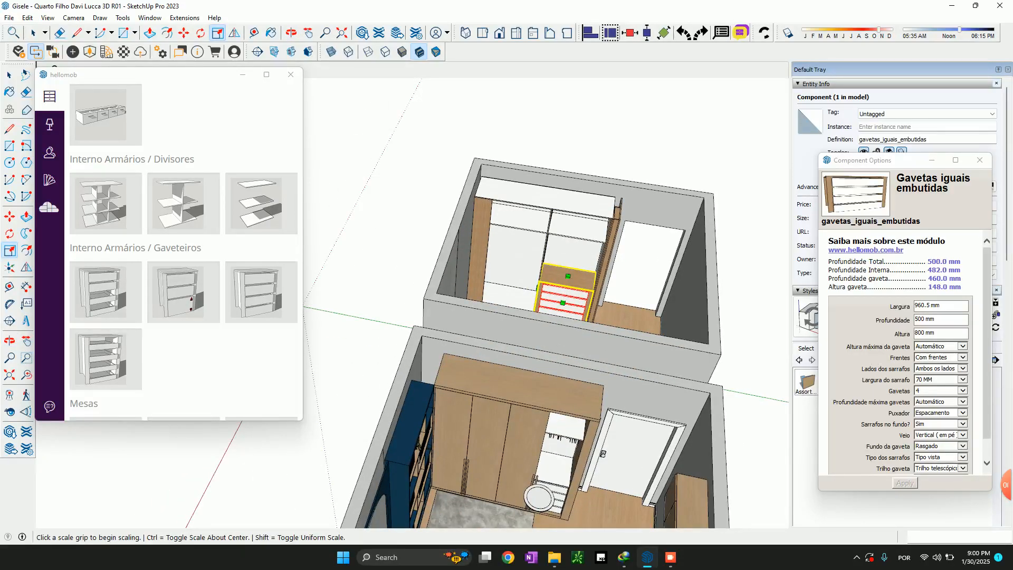
scroll(577, 284, up, 7)
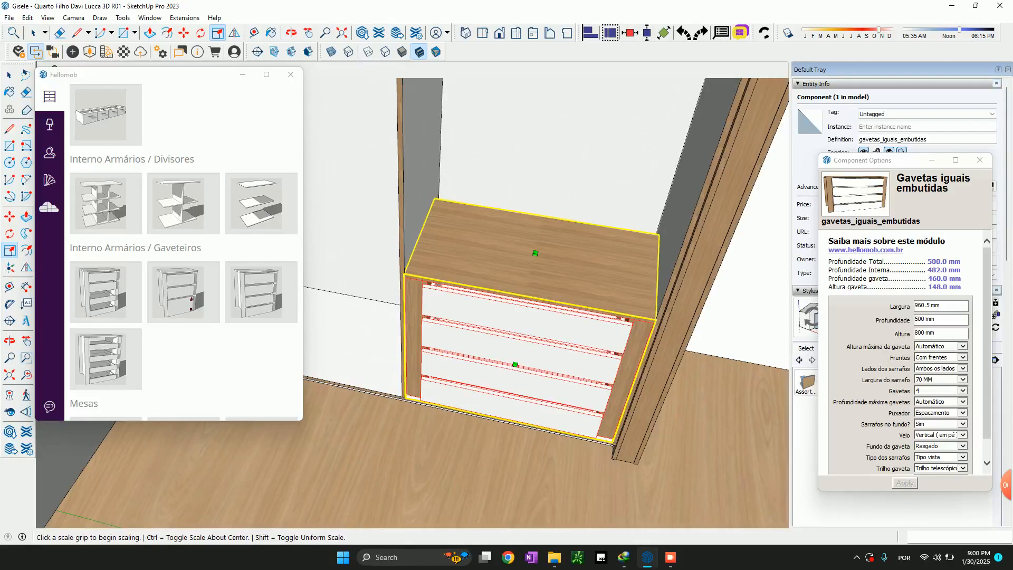
click(515, 364)
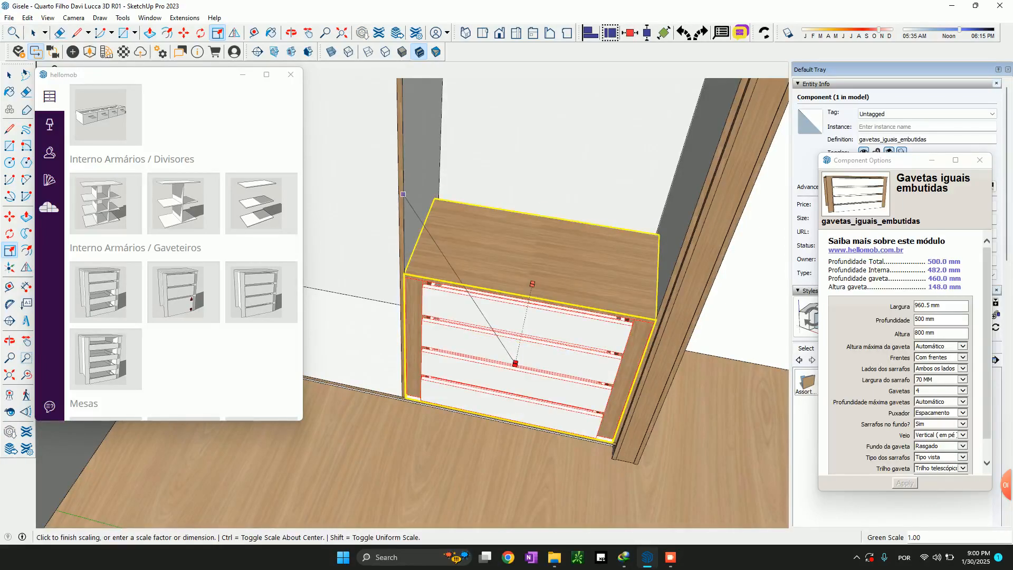
click(532, 284)
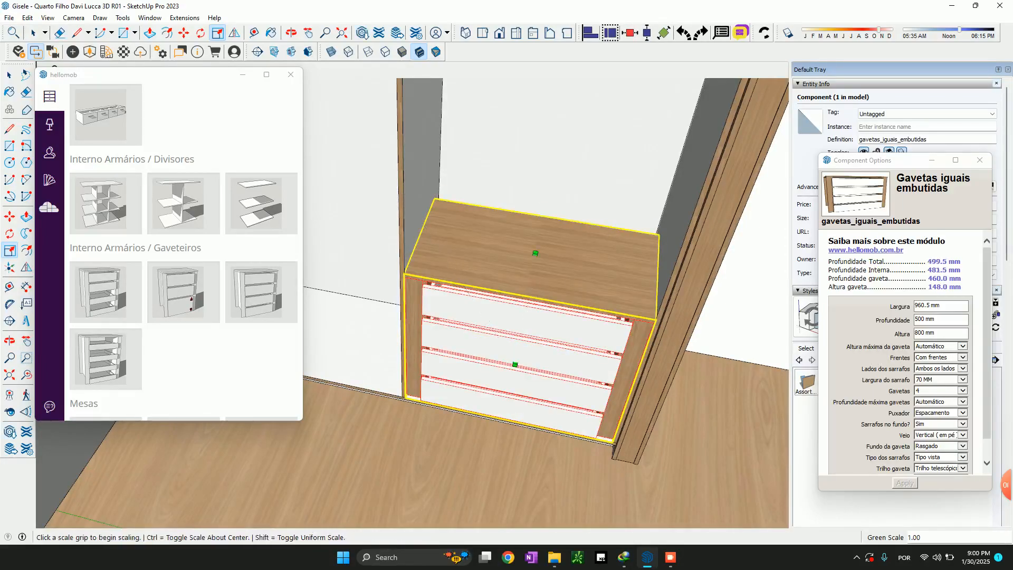
middle_drag(533, 311, 488, 266)
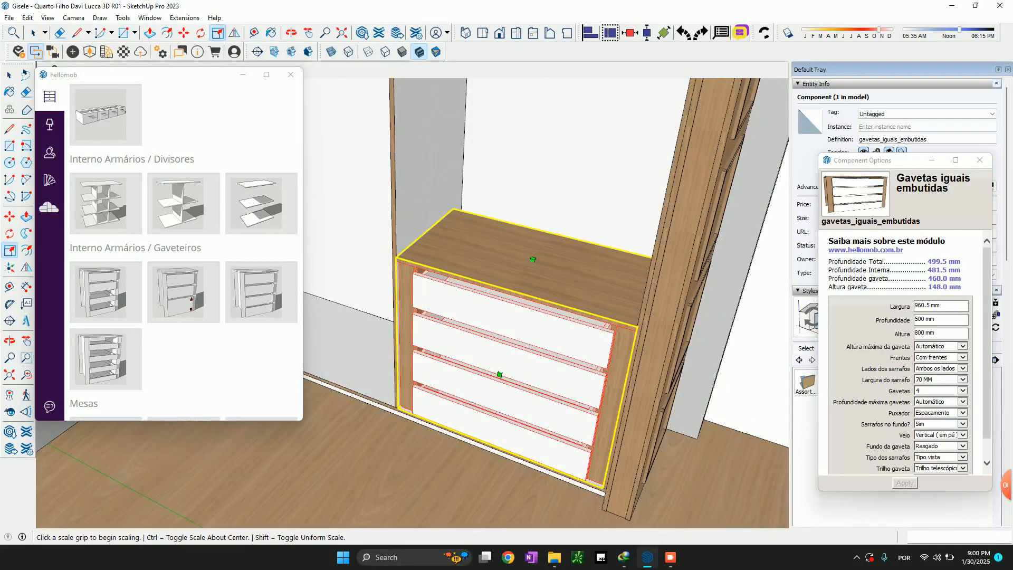
click(551, 304)
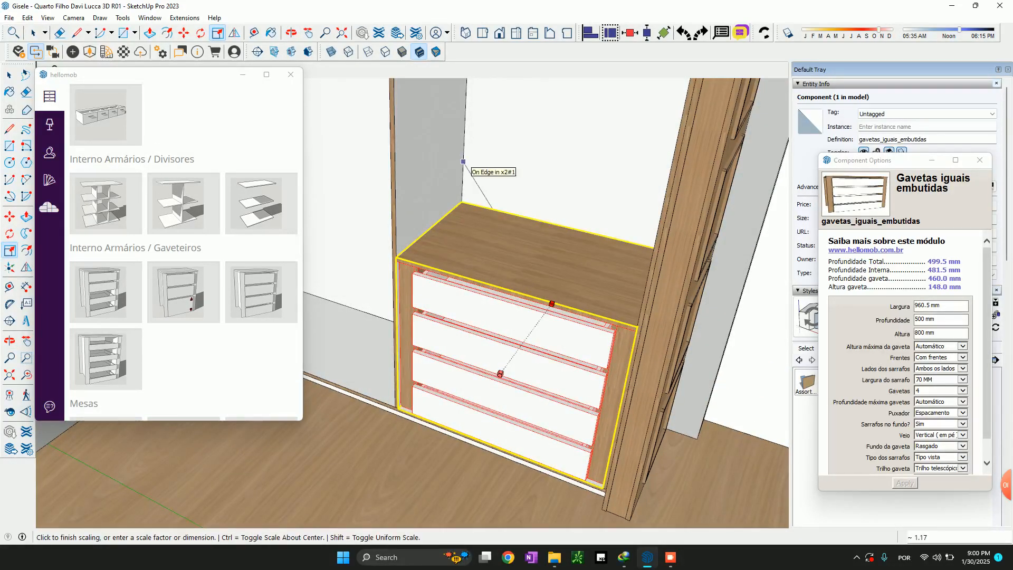
click(500, 373)
scroll(507, 385, up, 4)
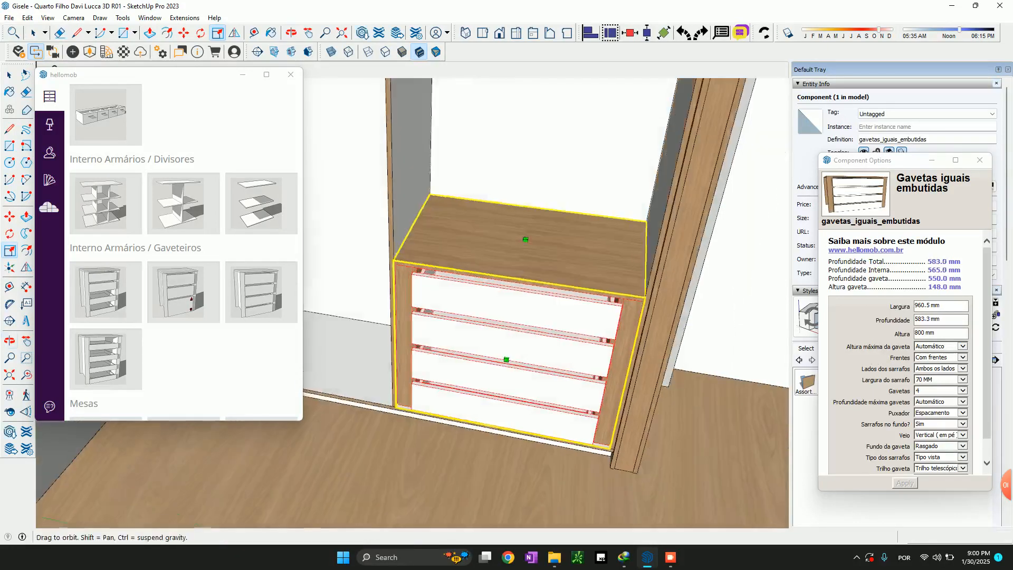
Set the drawer unit's Corpo to 18 mm MDF branco texturizado 2F Berneck with 0.4 x 22 mm branco texturizado Rehau edge band
middle_drag(507, 316, 617, 310)
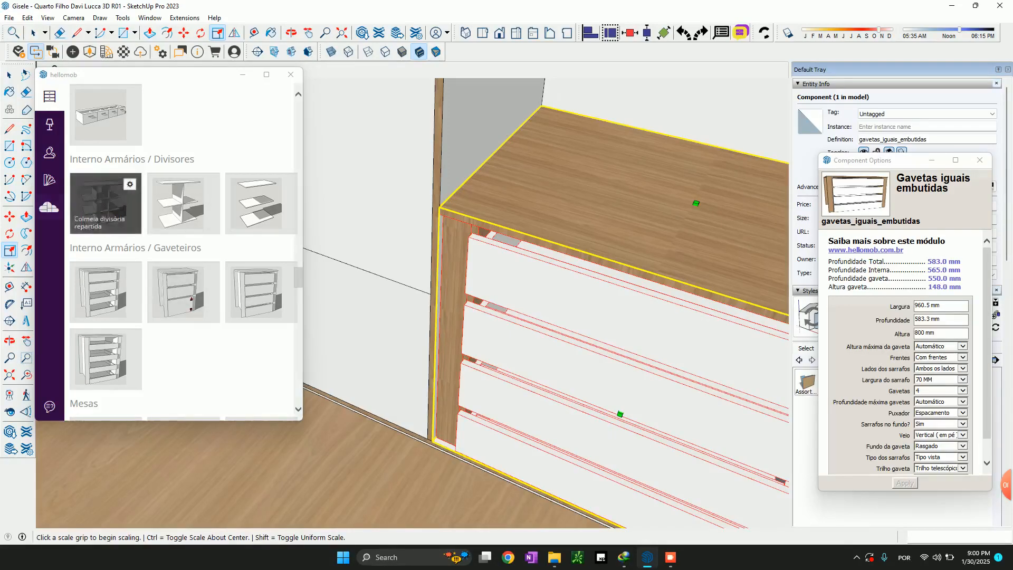
click(49, 180)
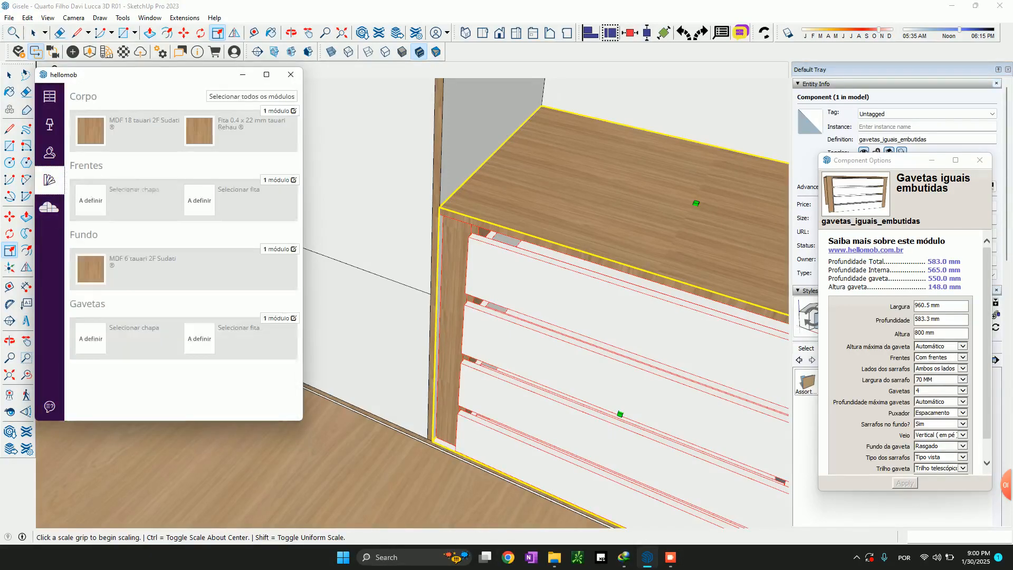
click(143, 130)
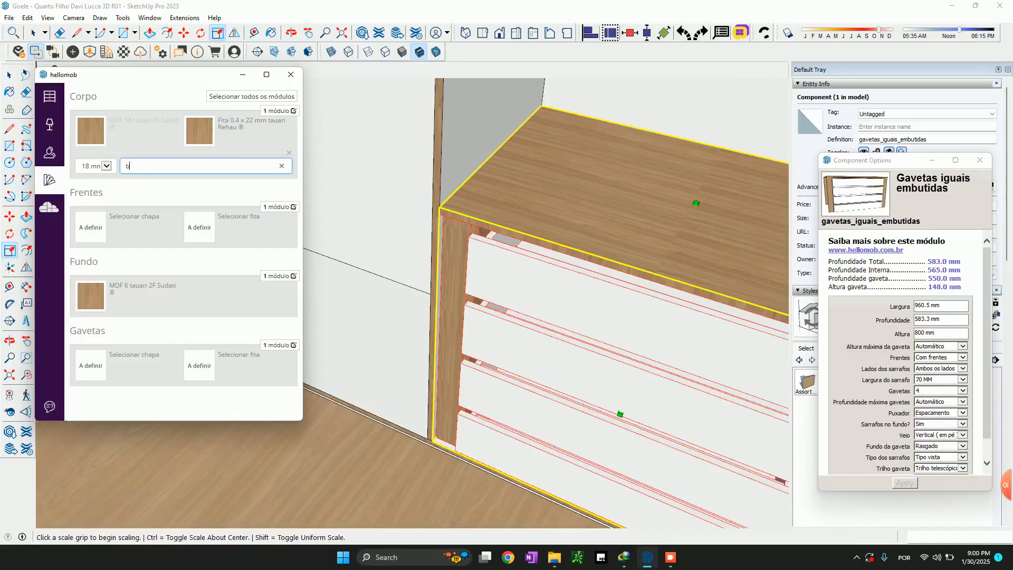
text(branco text)
key(Return)
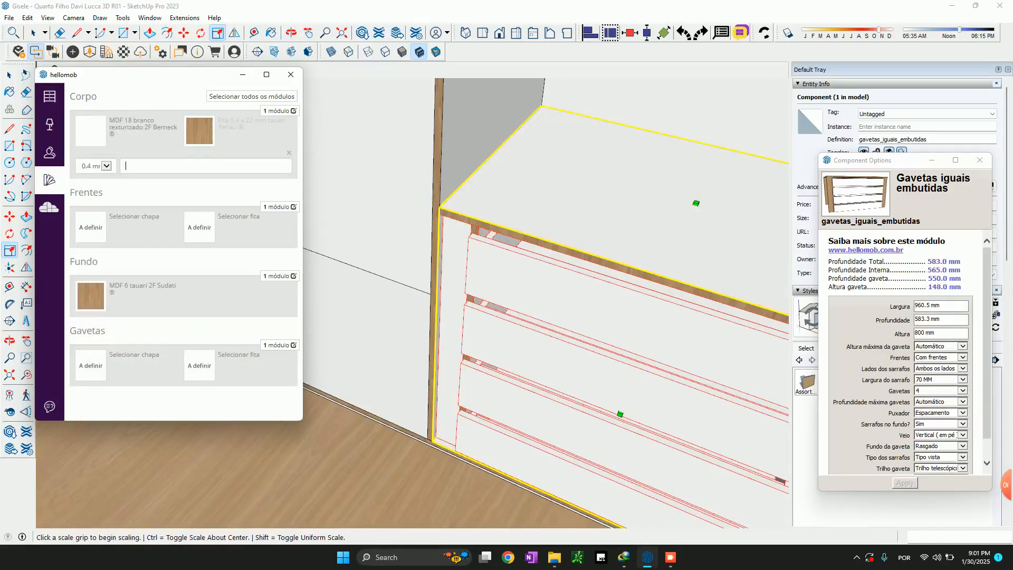
text(branco text)
key(Return)
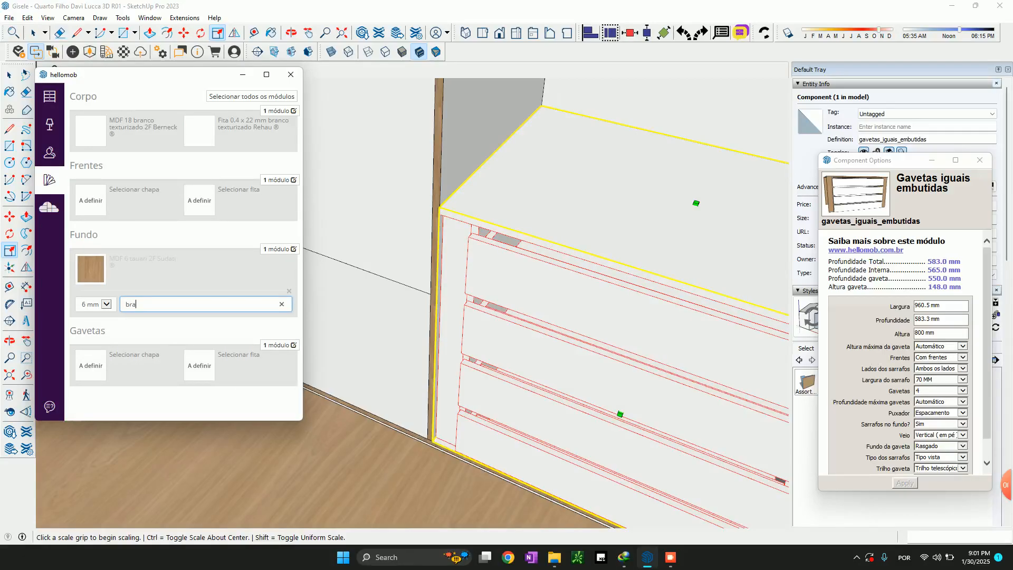
Set the drawer unit's Fundo to 6 mm branco texturizado Sudati and Frentes to 18 mm branco texturizado Berneck with 0.4 x 22 mm Rehau band
text(branco text)
key(Return)
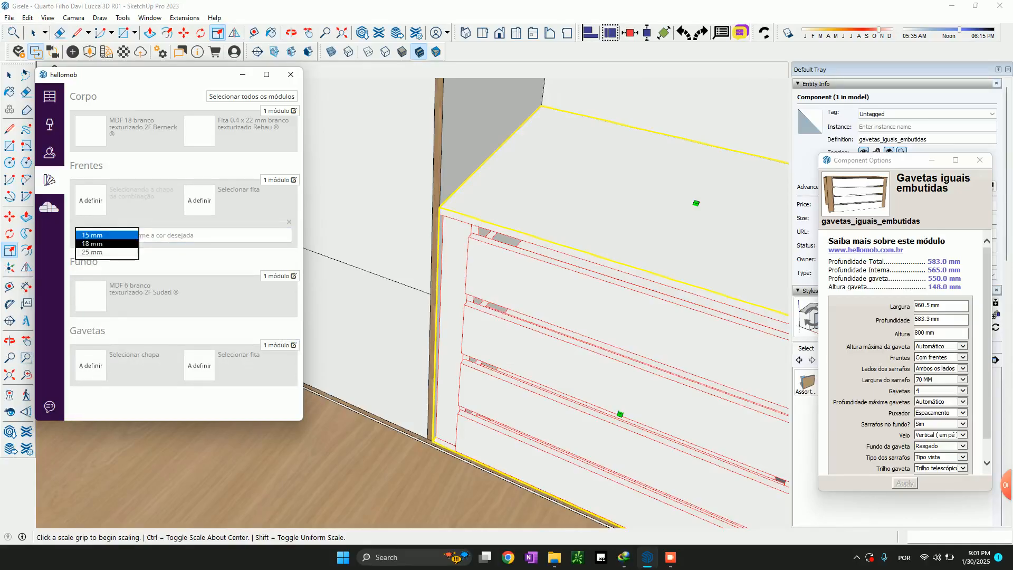
text(bra)
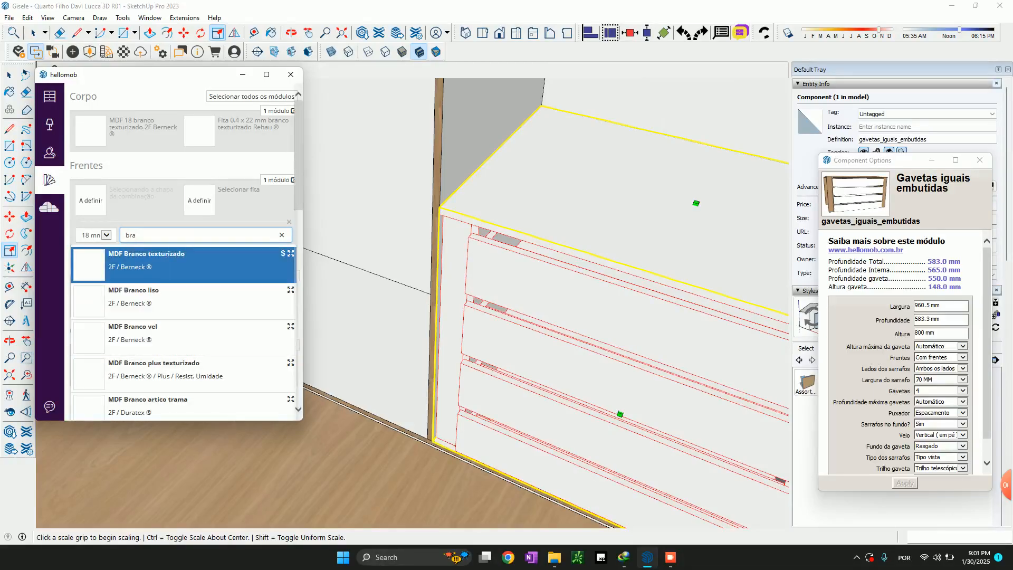
key(Return)
text(b)
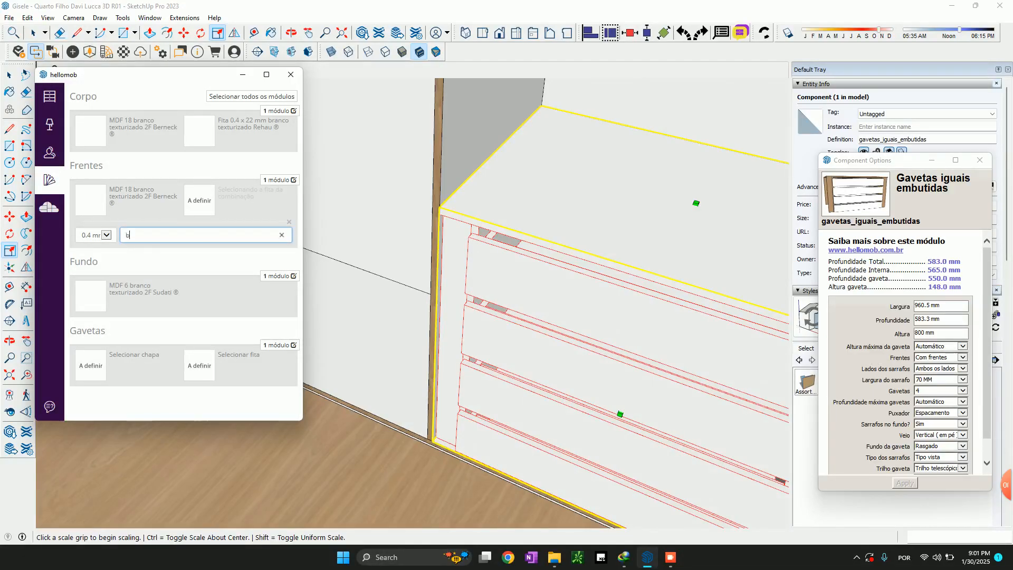
text(ranco te)
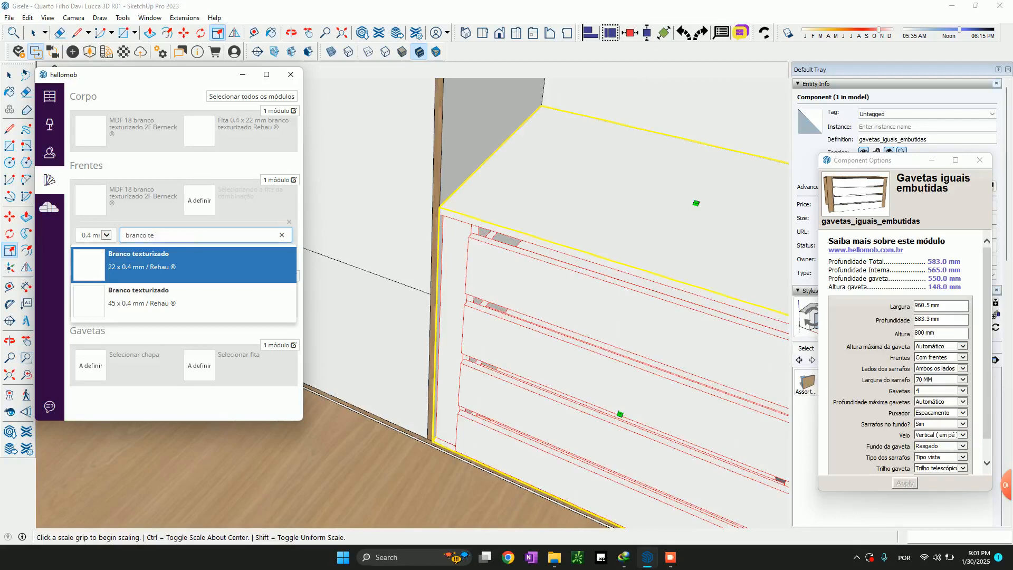
key(Return)
Set the drawer unit's Gavetas to 18 mm MDF branco texturizado 2F Berneck with 0.4 x 22 mm branco texturizado Rehau edge band
click(106, 373)
click(95, 382)
click(159, 373)
text(bran)
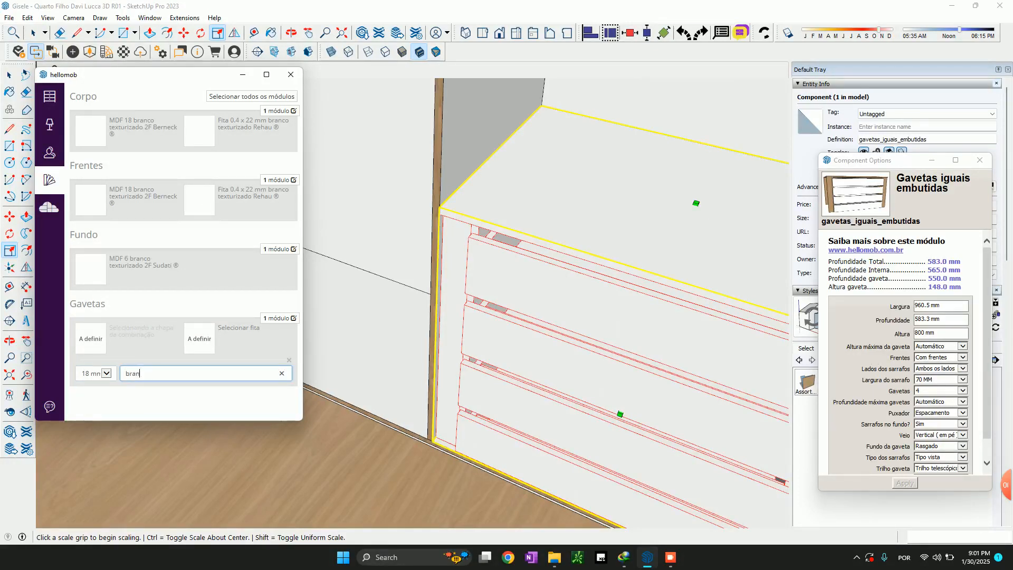
text(co te)
key(Return)
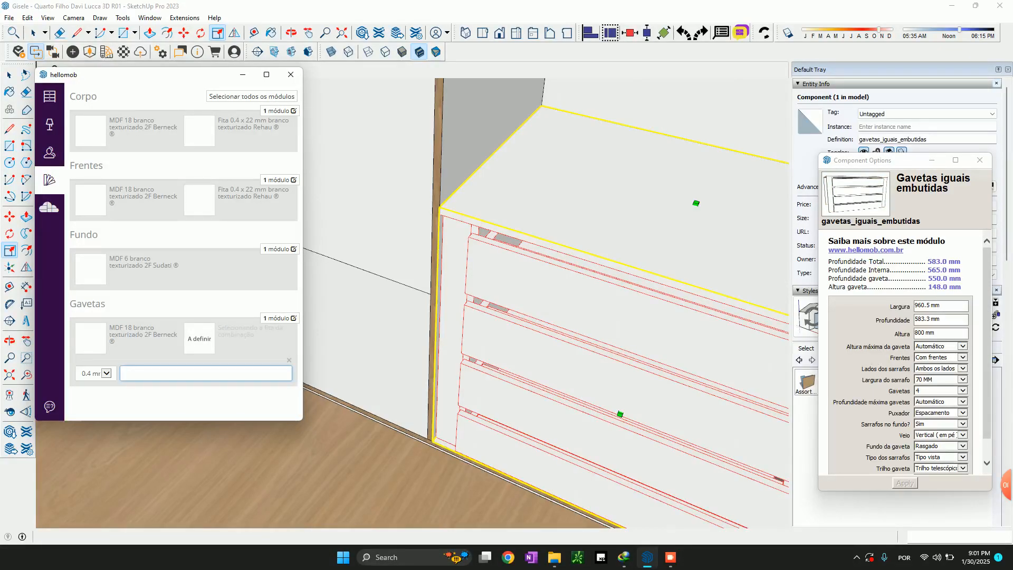
text(branco te)
key(Return)
Scale the drawer unit down to a height of about 736 mm, using the furnished wardrobe's drawer section as reference
scroll(451, 323, down, 7)
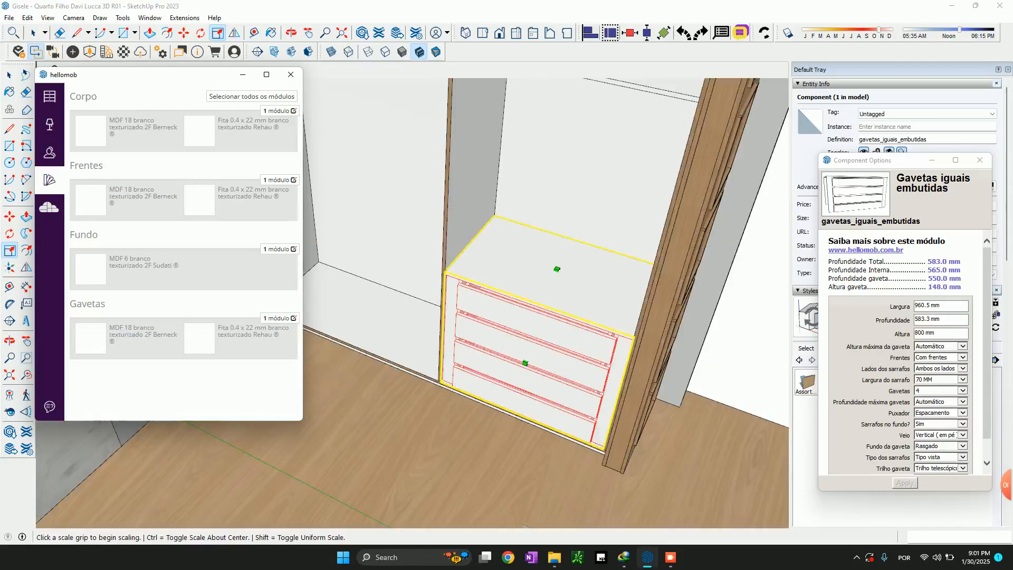
middle_drag(493, 322, 607, 216)
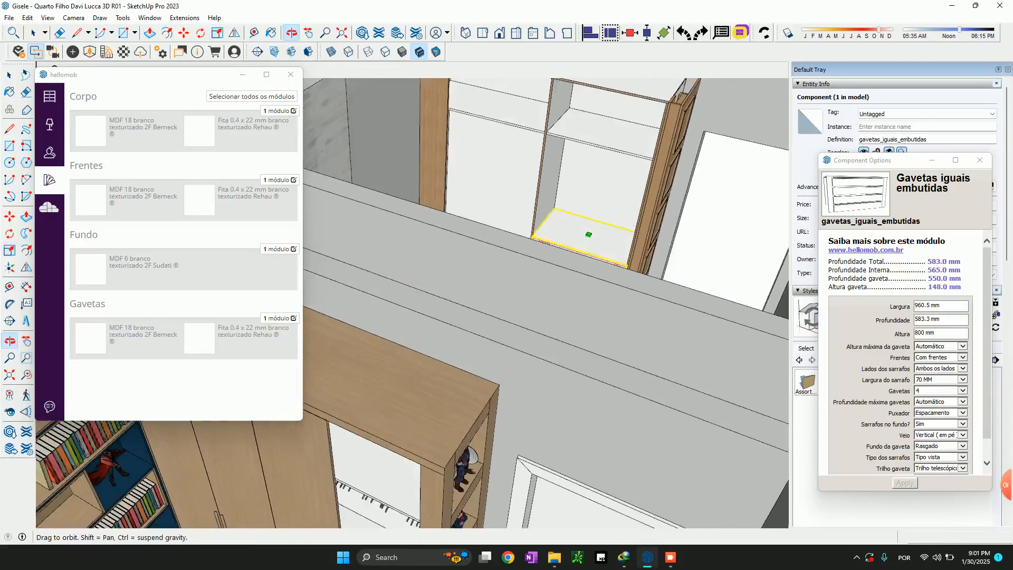
scroll(612, 213, down, 4)
click(589, 271)
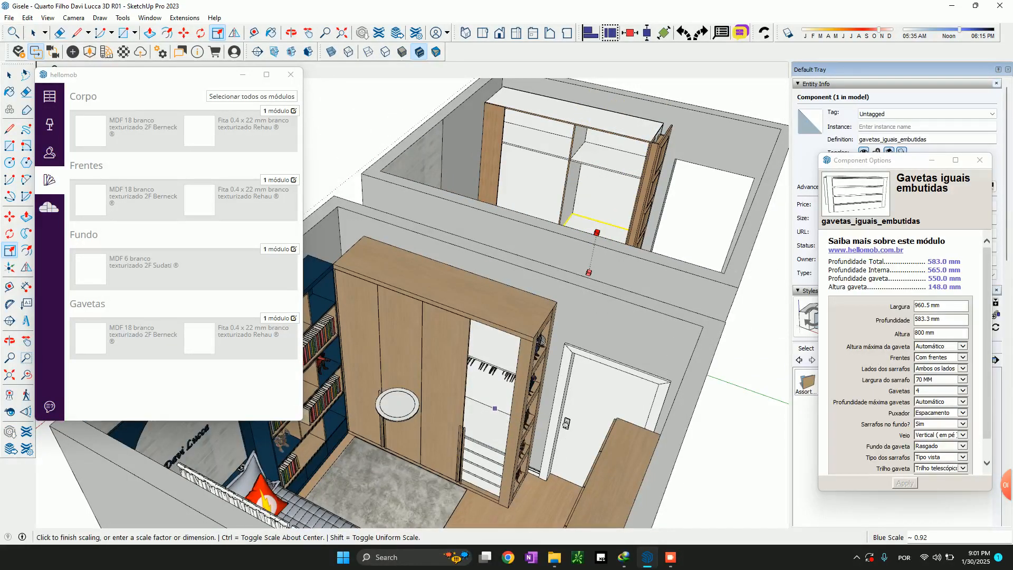
click(589, 272)
scroll(594, 261, up, 6)
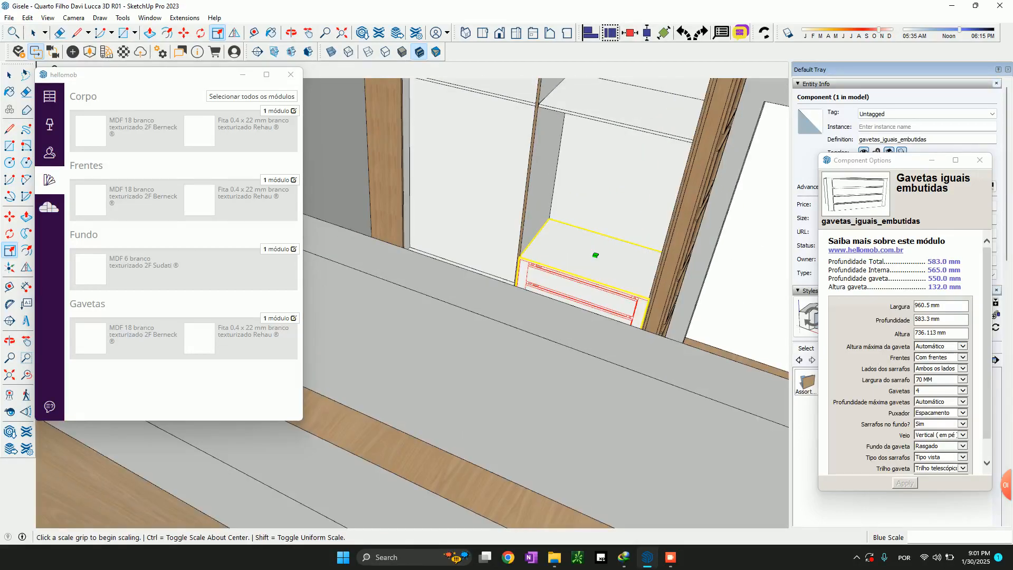
Start a measurement at the shelf edge above the hangers in the furnished wardrobe's open bay
scroll(633, 254, up, 5)
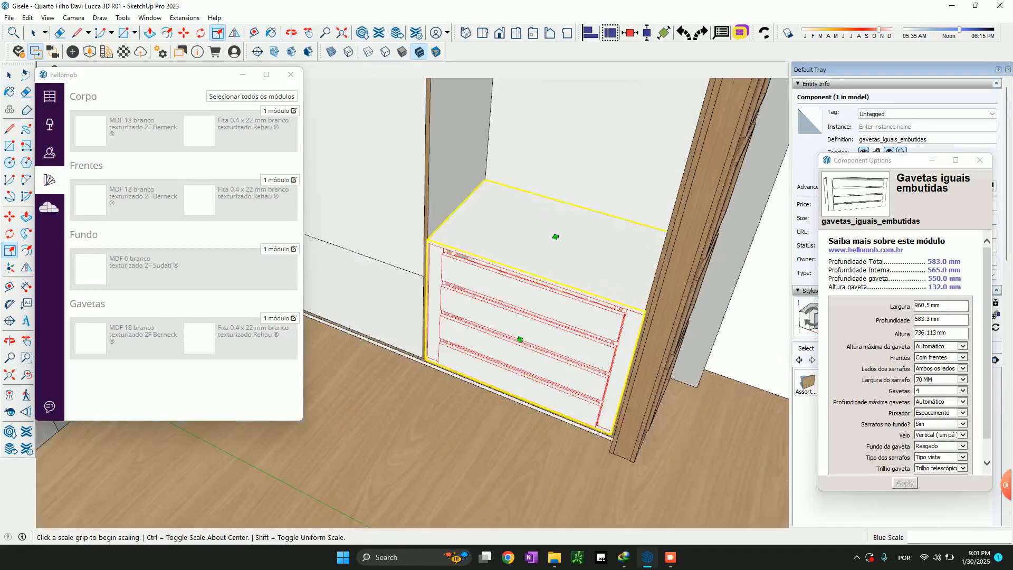
shift+middle_drag(596, 258, 554, 378)
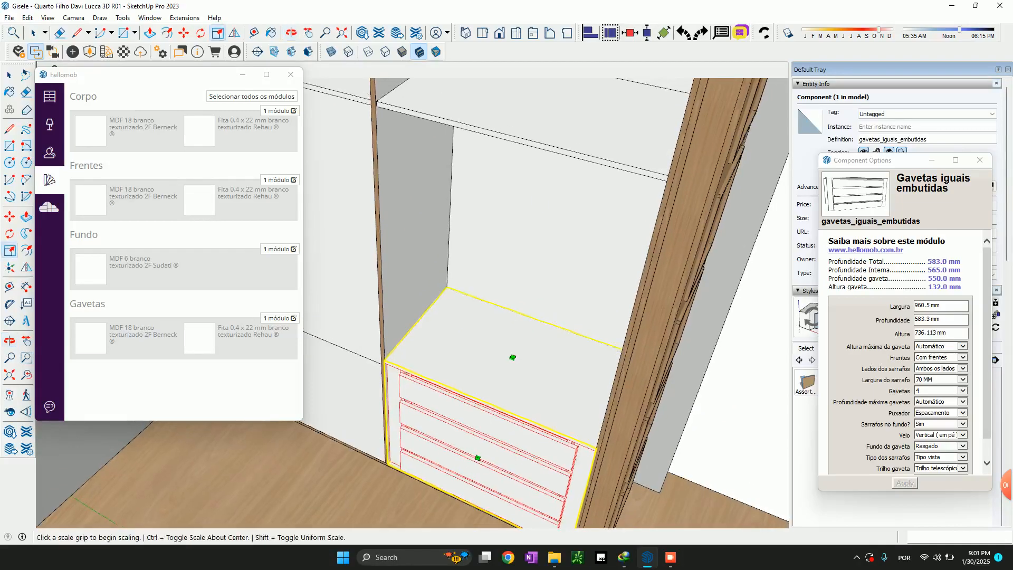
key(t)
scroll(479, 244, down, 7)
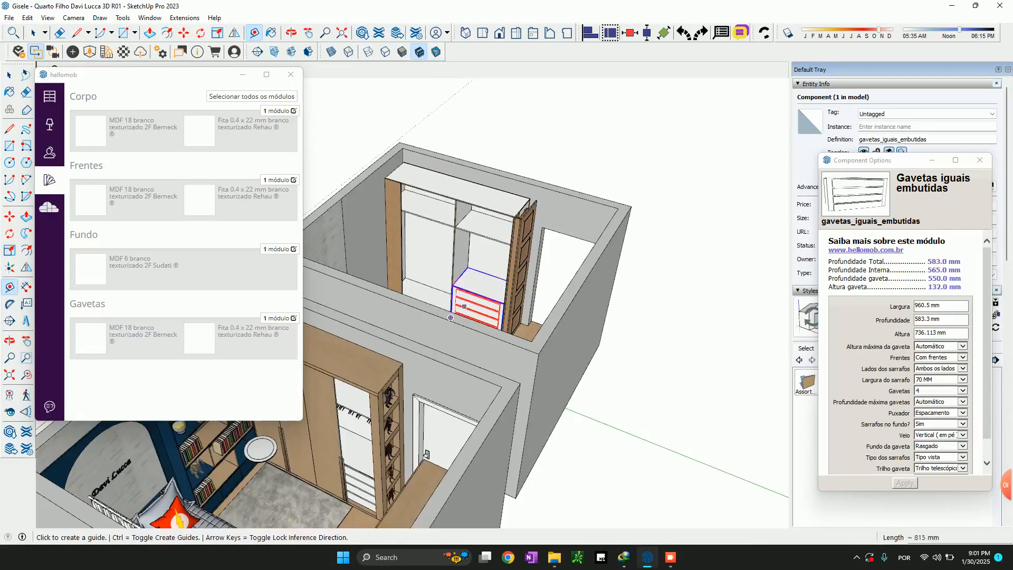
middle_drag(423, 385, 475, 361)
scroll(411, 387, up, 6)
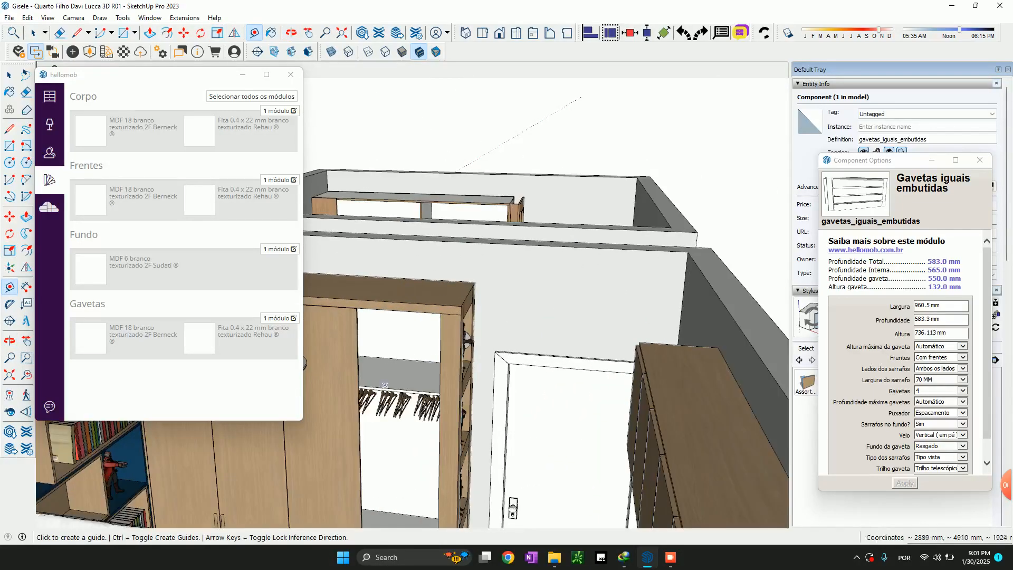
click(386, 390)
scroll(386, 389, up, 2)
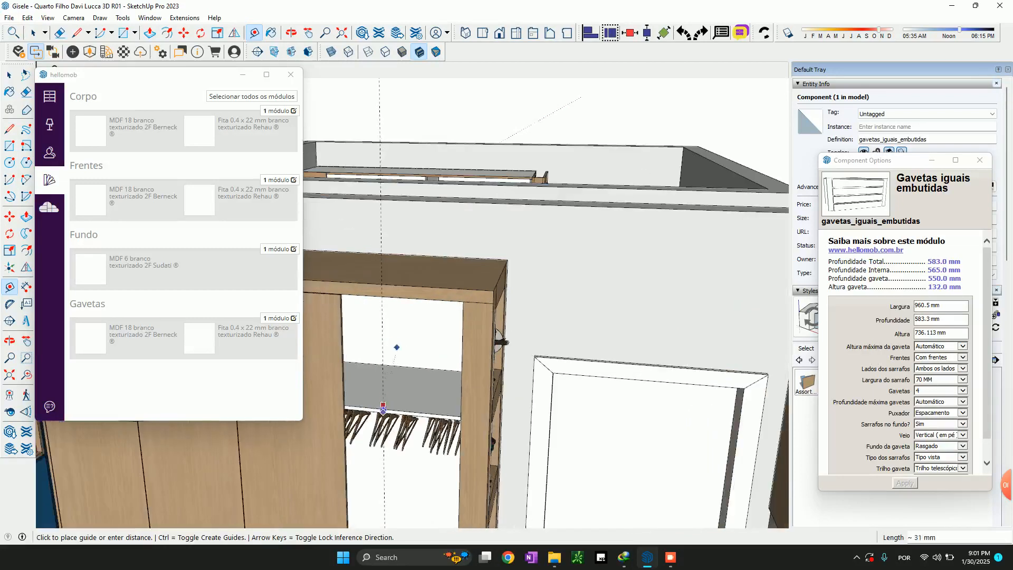
key(space)
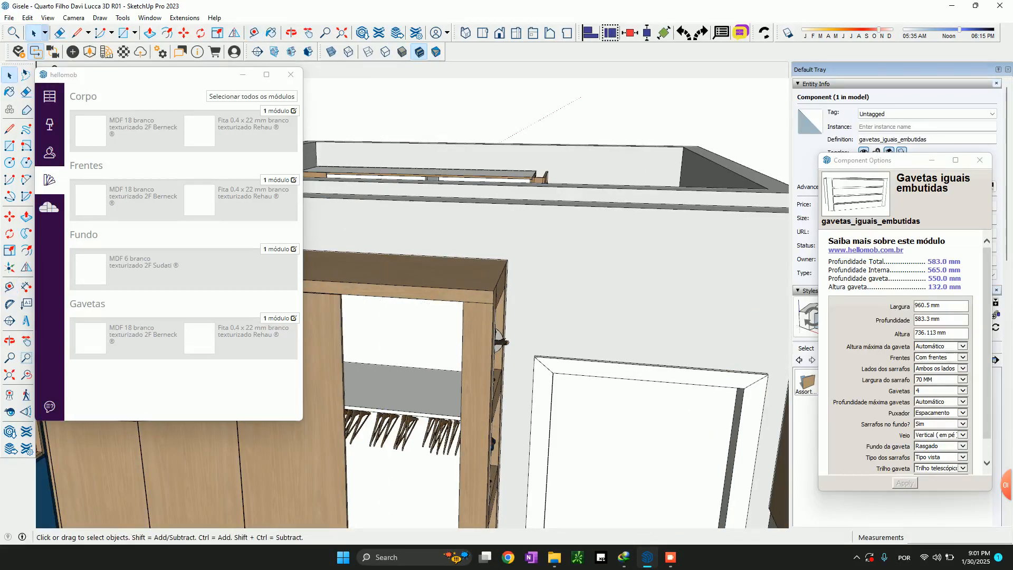
Measure the clear height between the drawer unit's top and the shelf above it in the new wardrobe
middle_drag(475, 254, 496, 364)
scroll(520, 301, down, 3)
scroll(520, 301, up, 1)
scroll(527, 212, up, 2)
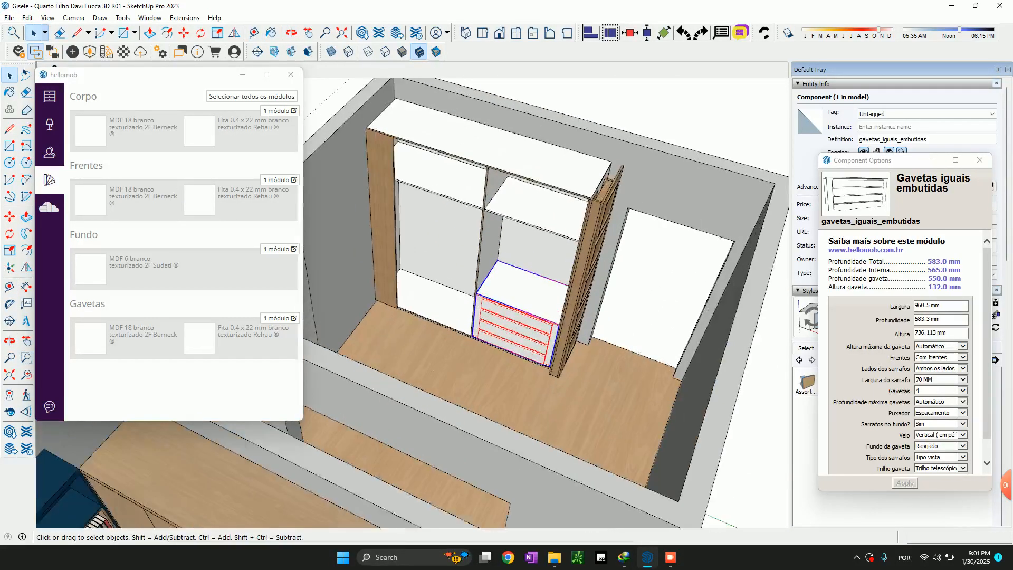
click(528, 212)
scroll(901, 353, down, 1)
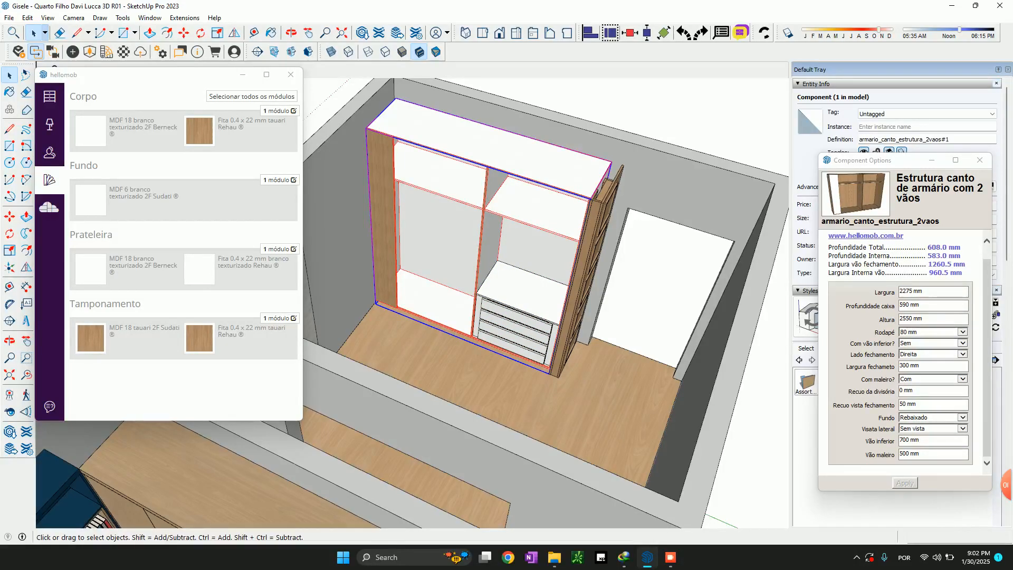
scroll(526, 321, up, 3)
key(t)
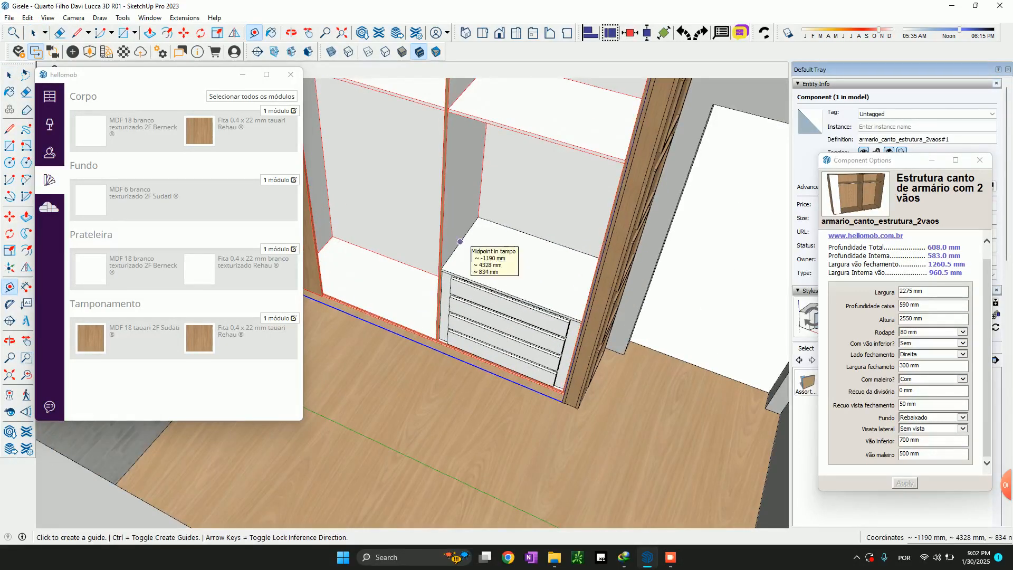
click(460, 242)
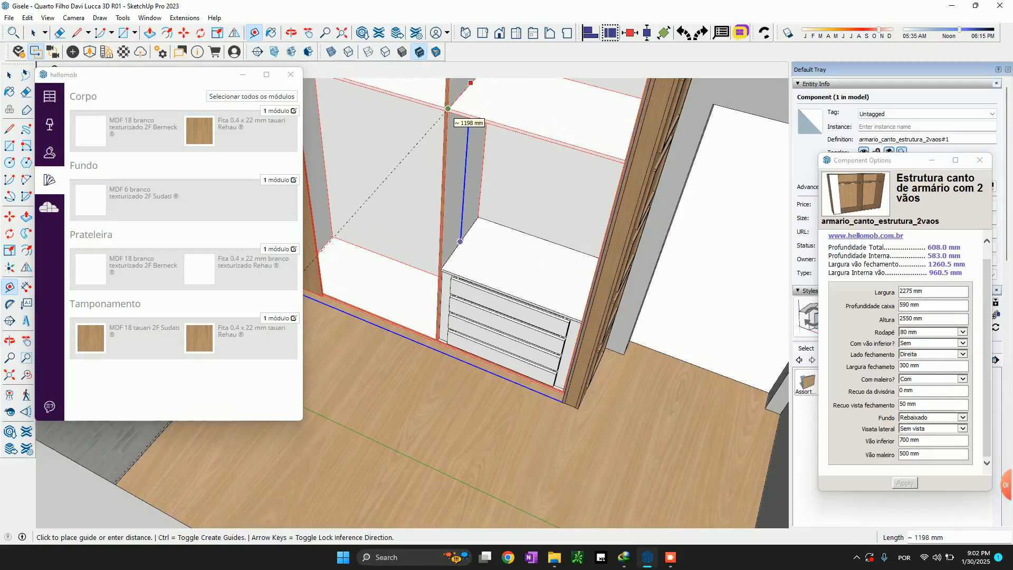
scroll(443, 105, up, 2)
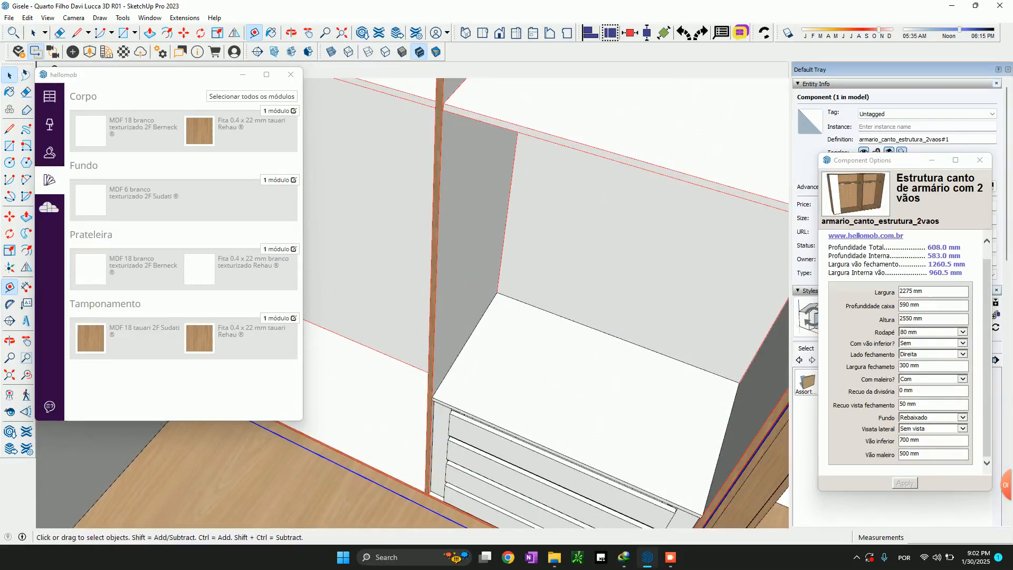
key(space)
scroll(443, 105, down, 3)
scroll(444, 114, down, 4)
shift+middle_drag(444, 122, 499, 203)
click(499, 203)
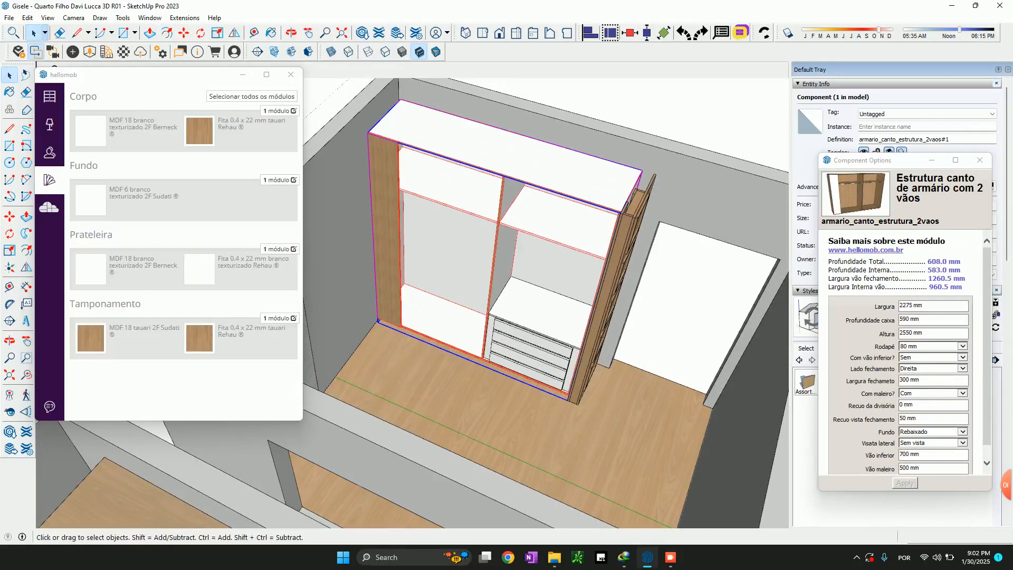
click(534, 332)
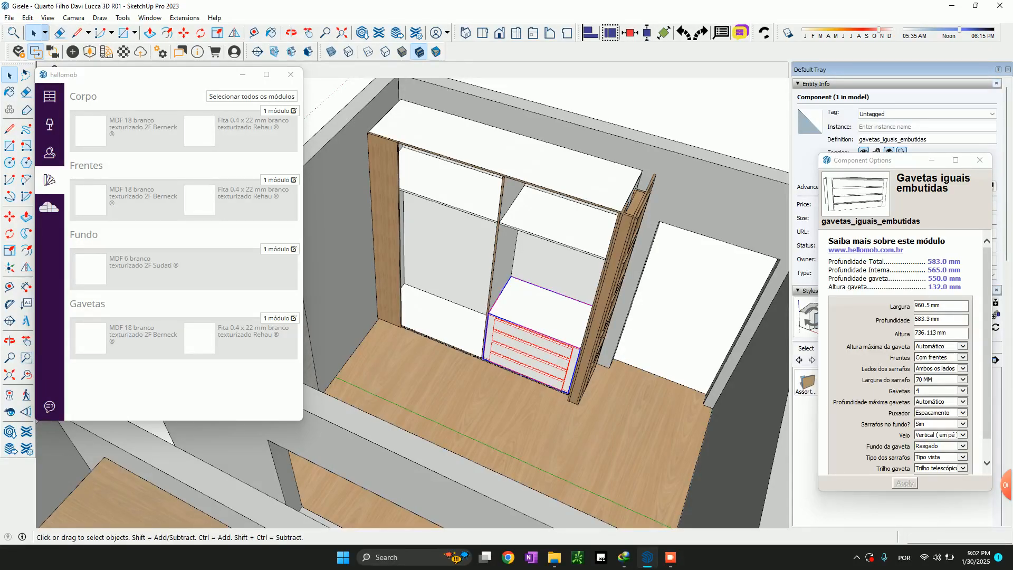
Hide the furnished wardrobe's door in front of the bay beside the drawer section to expose its interior
scroll(541, 311, down, 5)
mouse_move(541, 311)
middle_down()
mouse_move(547, 322)
mouse_move(586, 279)
middle_up()
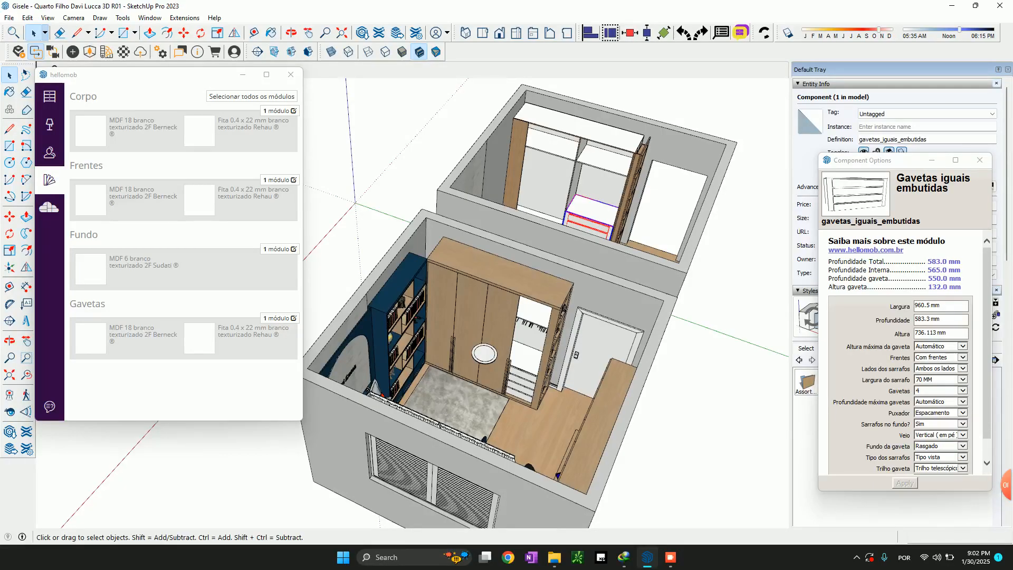
scroll(602, 183, up, 8)
mouse_move(602, 182)
middle_down()
mouse_move(594, 142)
mouse_move(597, 198)
middle_up()
scroll(597, 201, down, 8)
click(434, 335)
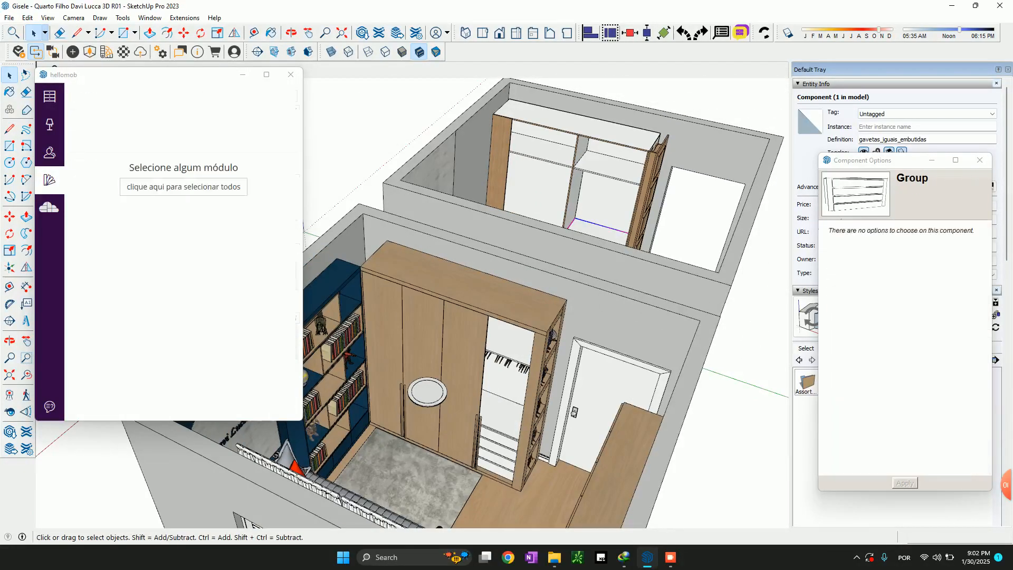
right_click(434, 336)
click(459, 364)
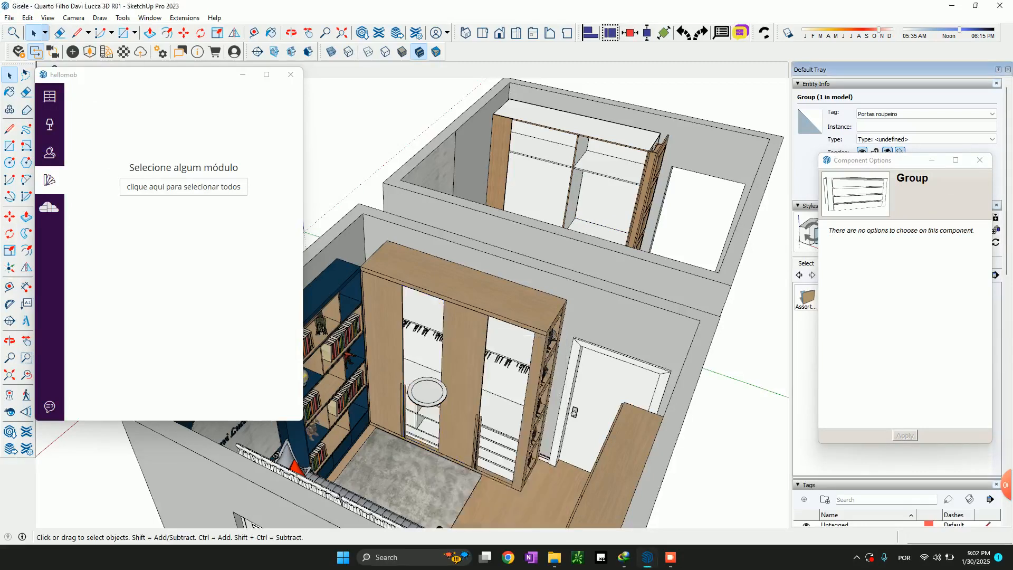
Examine the exposed bay of the furnished wardrobe, checking its hanging space, shelves, divider and bottom drawer
scroll(369, 343, up, 5)
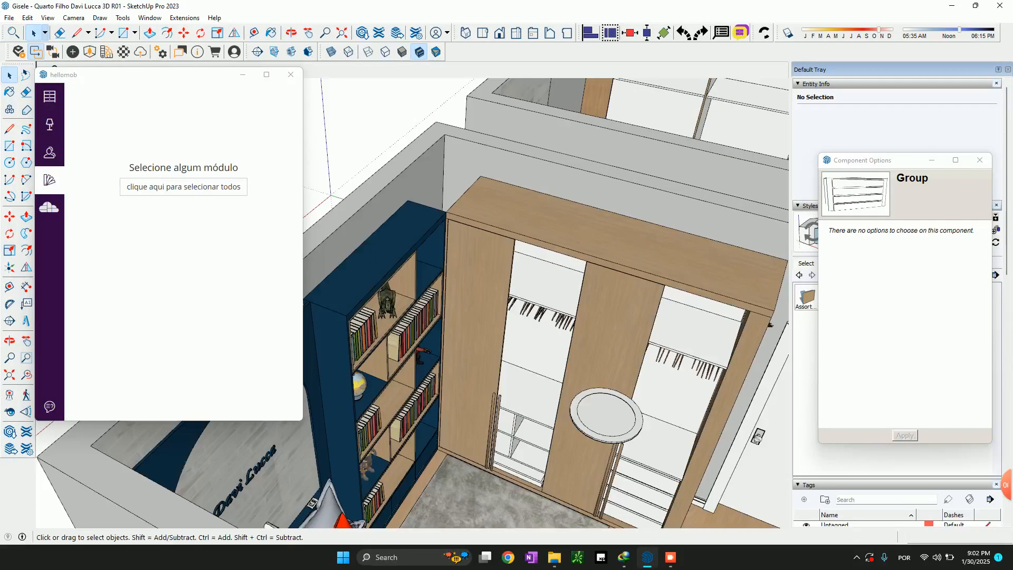
mouse_move(507, 380)
shift+middle_down()
mouse_move(407, 492)
mouse_move(491, 293)
mouse_move(489, 337)
mouse_move(447, 386)
mouse_move(520, 285)
mouse_move(522, 216)
mouse_move(515, 343)
mouse_move(536, 362)
mouse_move(525, 406)
mouse_move(475, 441)
shift+middle_up()
scroll(475, 422, up, 10)
scroll(554, 414, down, 4)
scroll(525, 406, down, 2)
scroll(512, 388, down, 5)
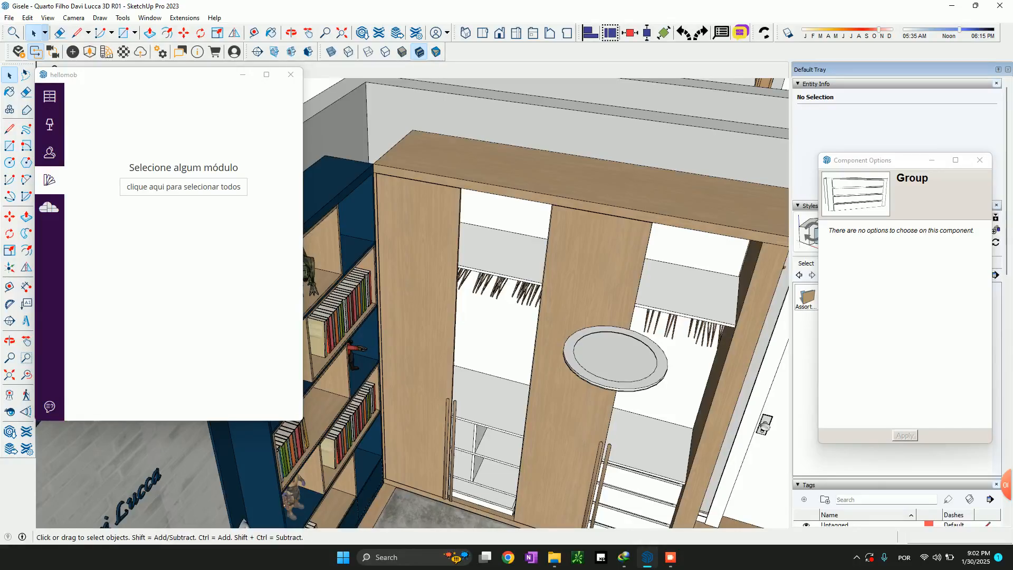
scroll(504, 361, down, 5)
mouse_move(504, 362)
middle_down()
mouse_move(501, 491)
mouse_move(506, 414)
middle_up()
scroll(501, 491, up, 5)
scroll(491, 364, up, 3)
Slide the exposed bay's bottom drawer about 478 mm out of the furnished wardrobe to inspect it, and undo the move
key(space)
click(467, 232)
key(m)
click(473, 249)
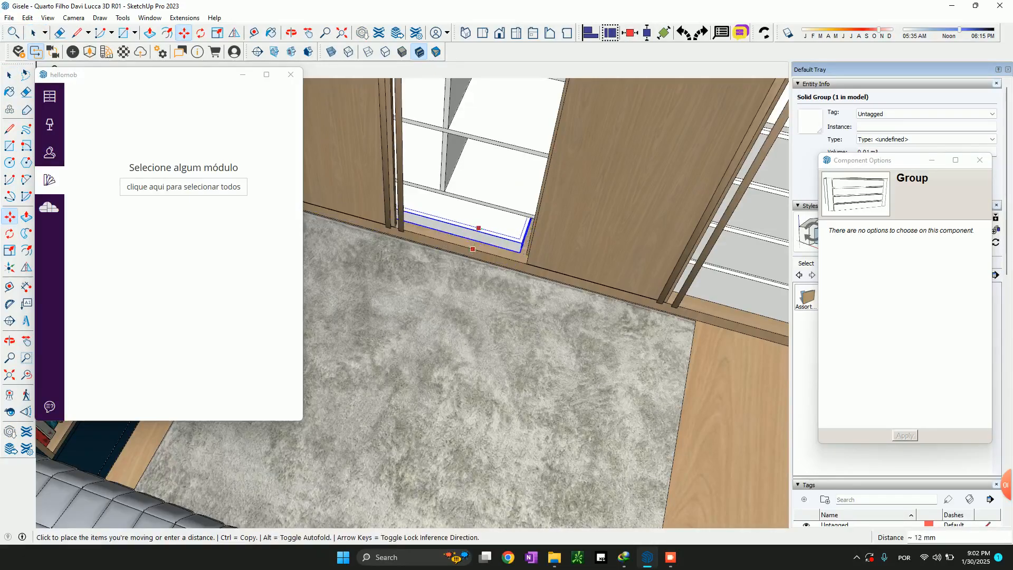
click(486, 366)
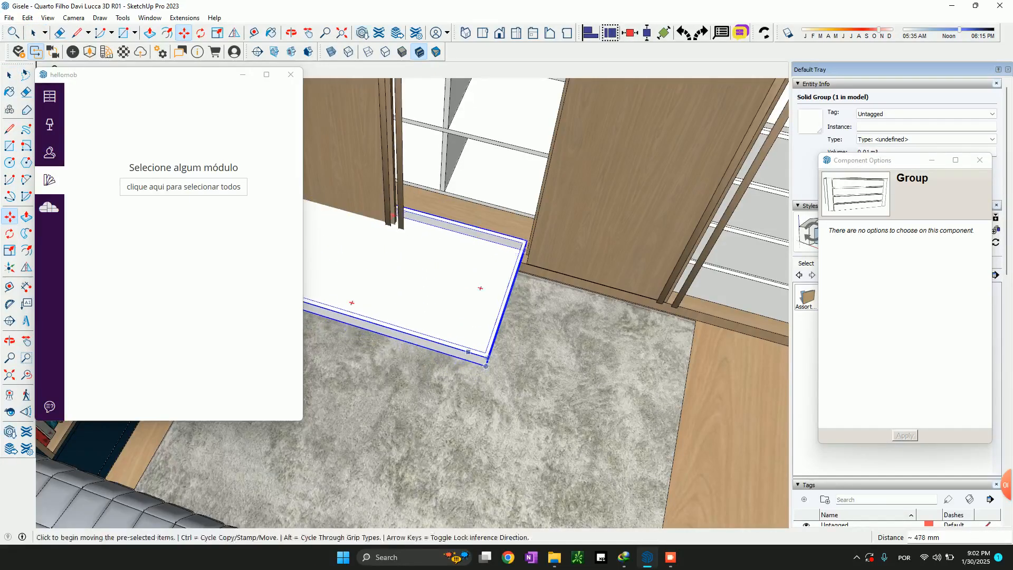
scroll(641, 350, down, 5)
middle_drag(641, 350, 575, 376)
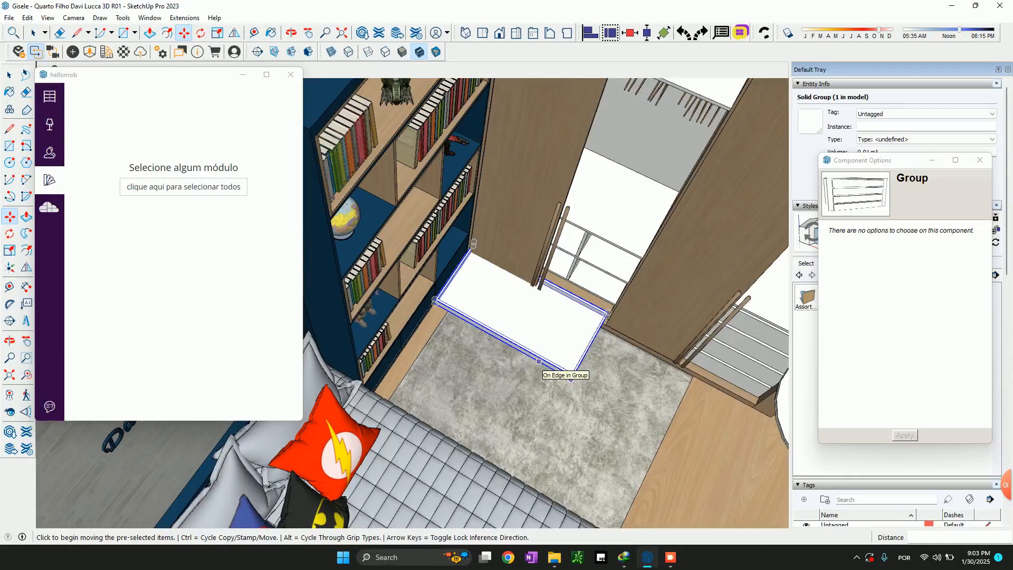
scroll(570, 369, down, 5)
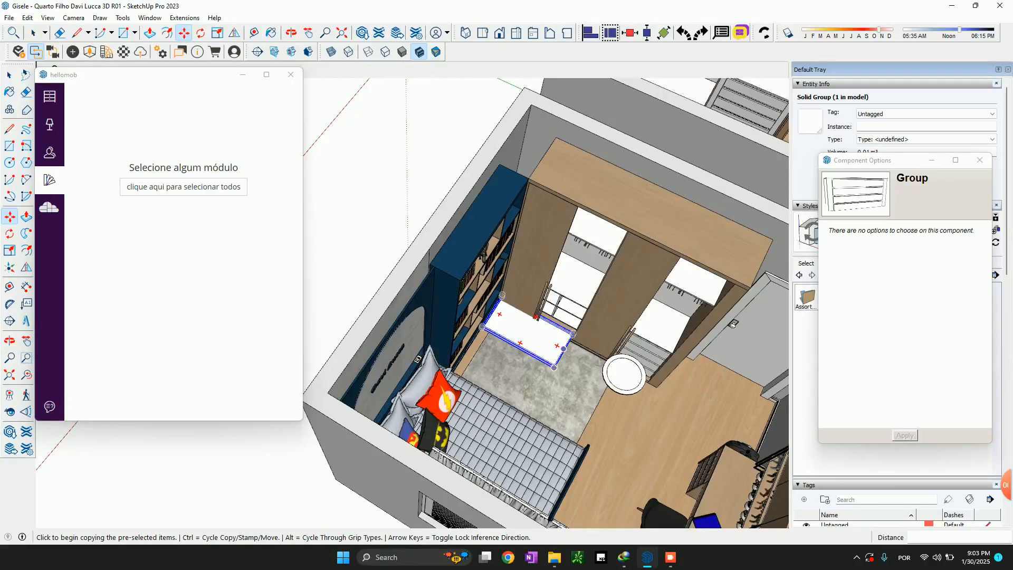
key(ctrl+z)
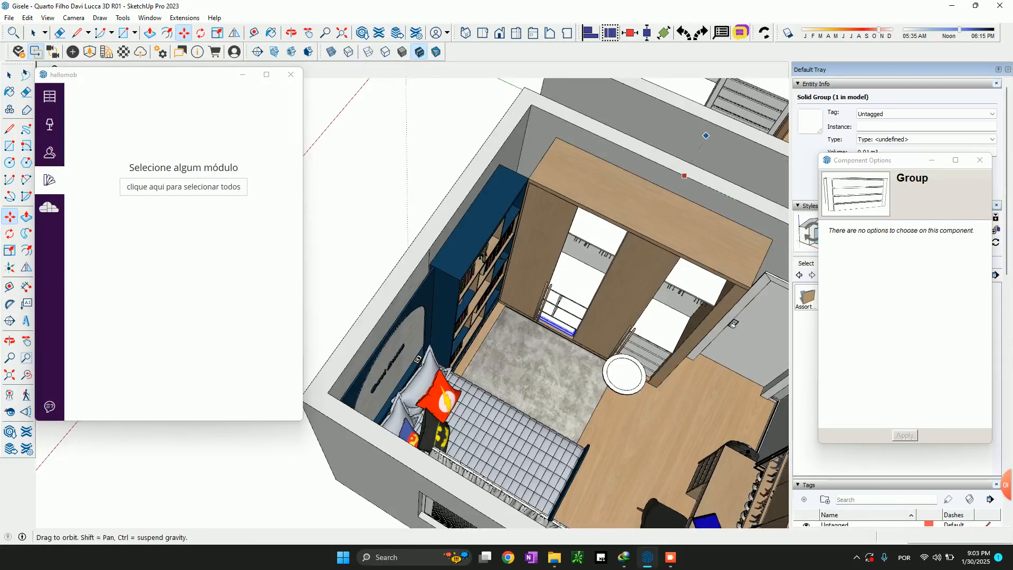
Insert the Conjunto de prateleiras module at the lower left front corner of the new wardrobe structure
scroll(725, 195, up, 10)
shift+middle_drag(584, 187, 570, 231)
key(space)
click(50, 96)
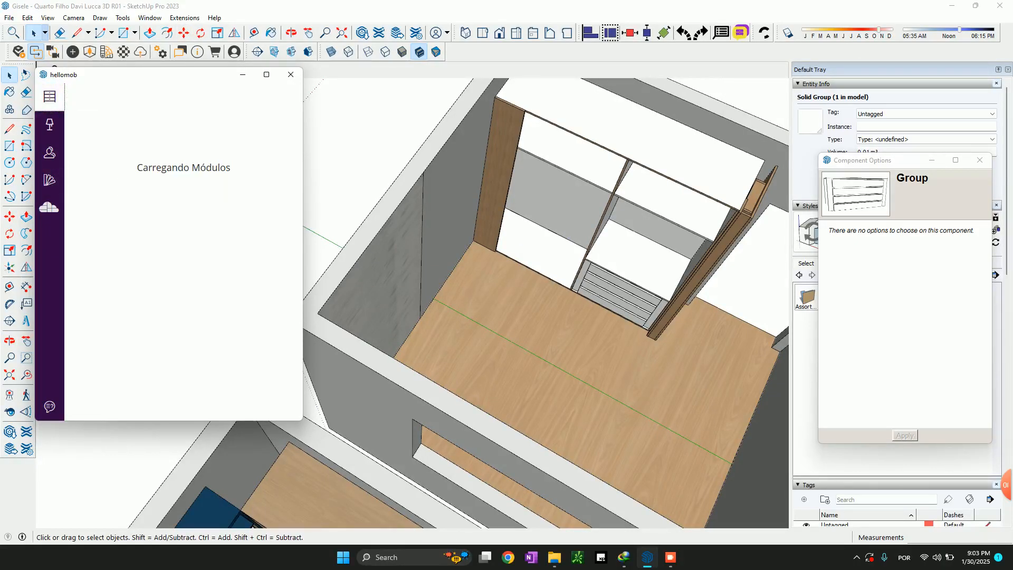
scroll(183, 248, down, 10)
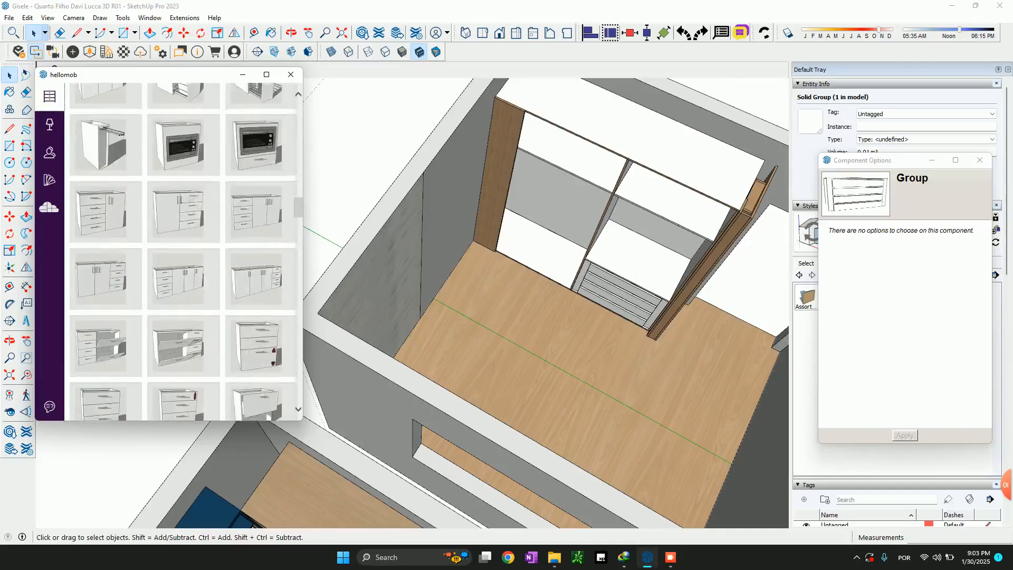
scroll(183, 248, down, 15)
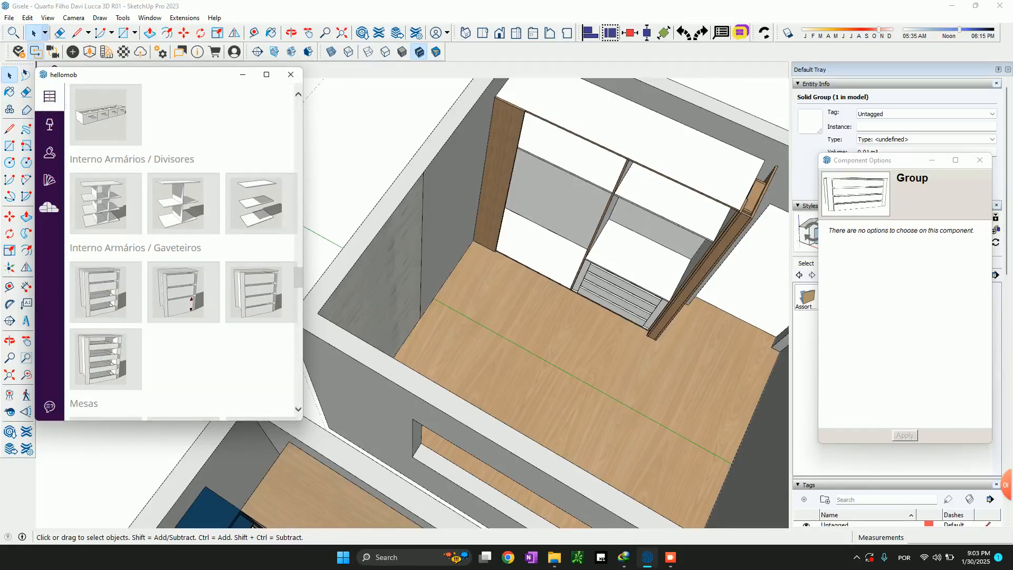
click(544, 232)
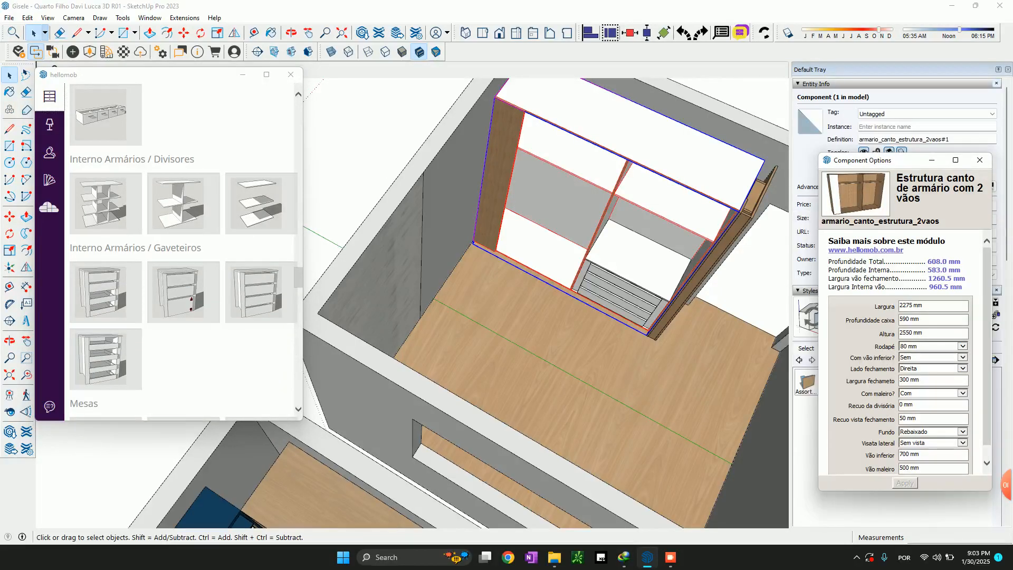
click(261, 204)
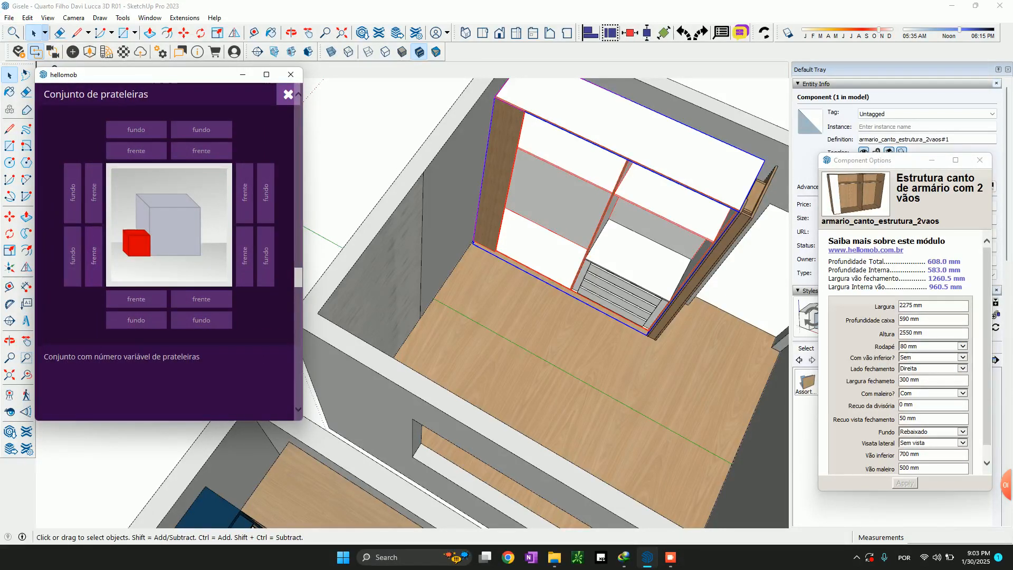
click(94, 256)
Move the shelf set into the bay without drawers, aligning its lower front corner with the base of the central divider
scroll(536, 288, up, 5)
middle_drag(536, 287, 519, 276)
key(m)
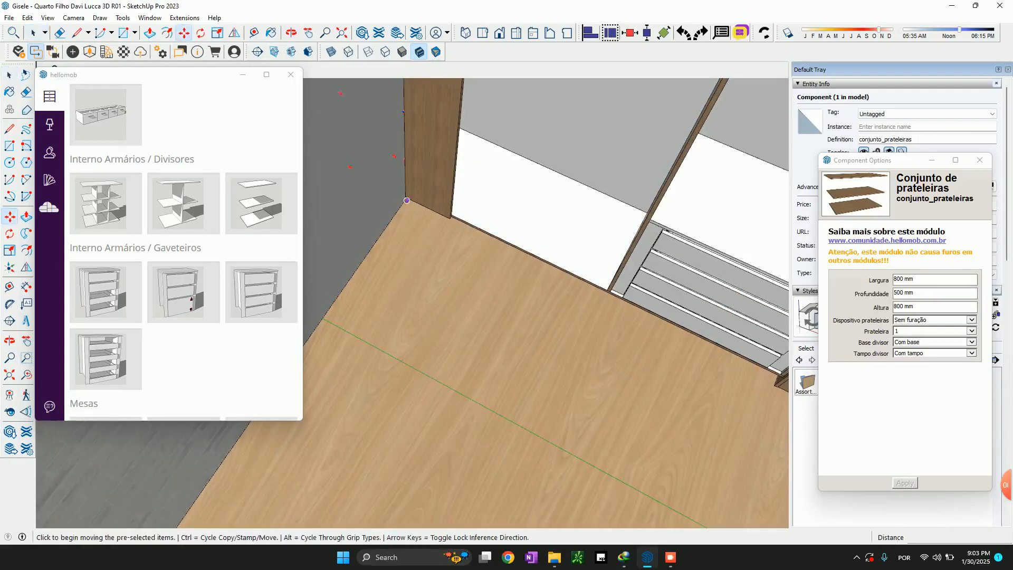
scroll(409, 199, up, 3)
click(418, 189)
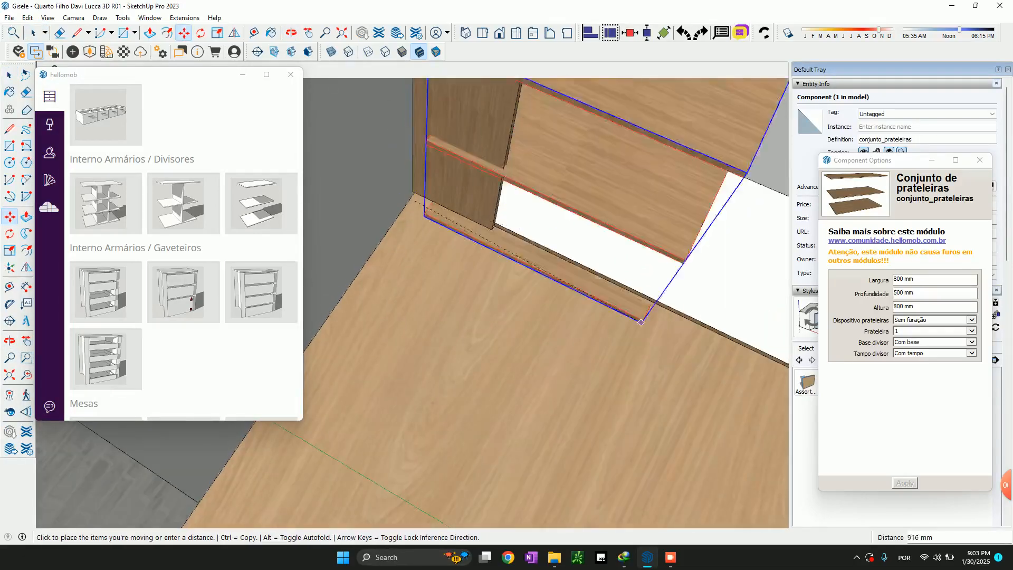
scroll(624, 235, down, 3)
scroll(760, 325, up, 4)
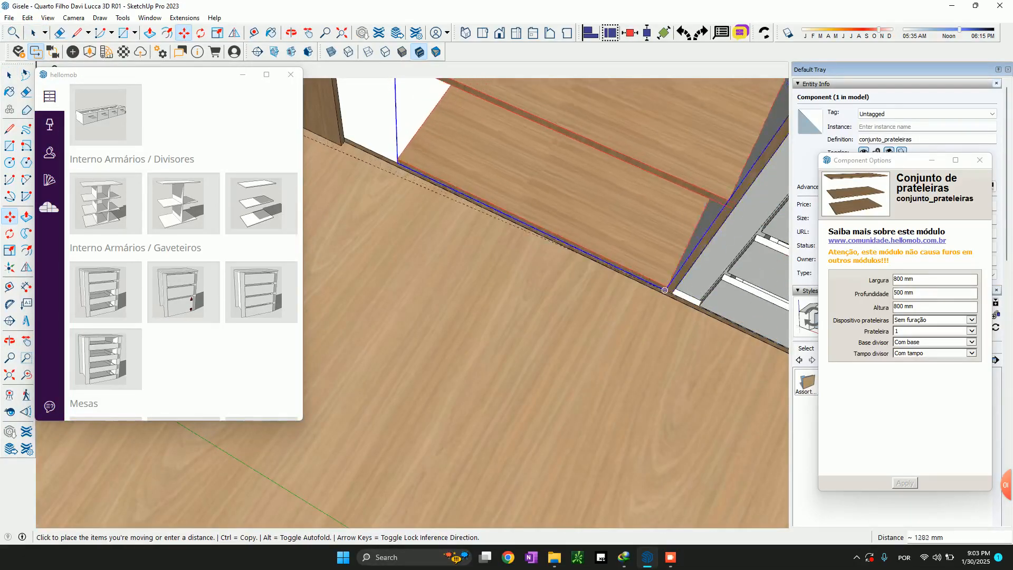
click(671, 293)
Start a measurement at the base edge below the bottom drawer in the furnished wardrobe's exposed bay
scroll(671, 293, down, 5)
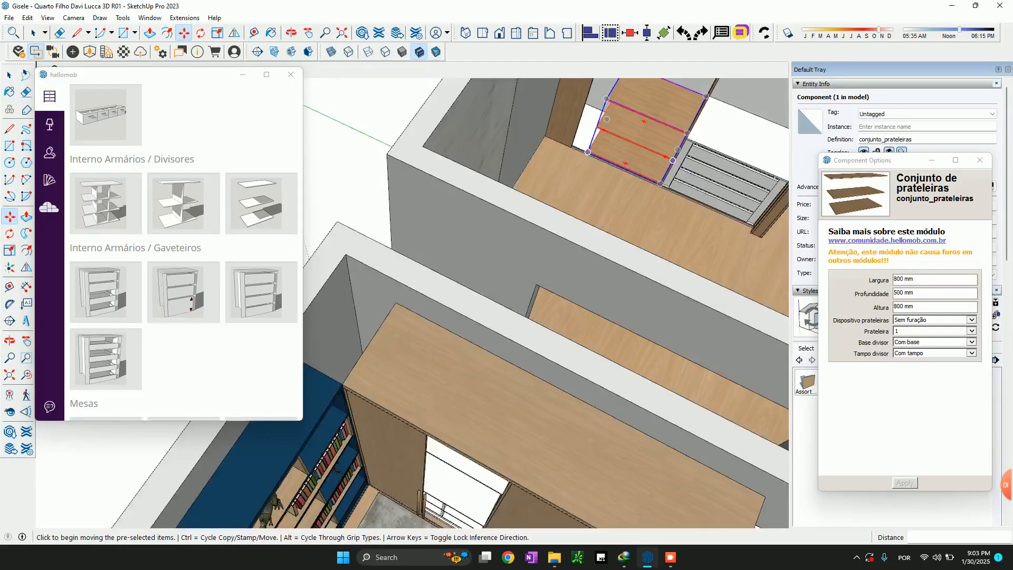
scroll(535, 439, up, 8)
scroll(535, 439, up, 5)
key(t)
click(494, 451)
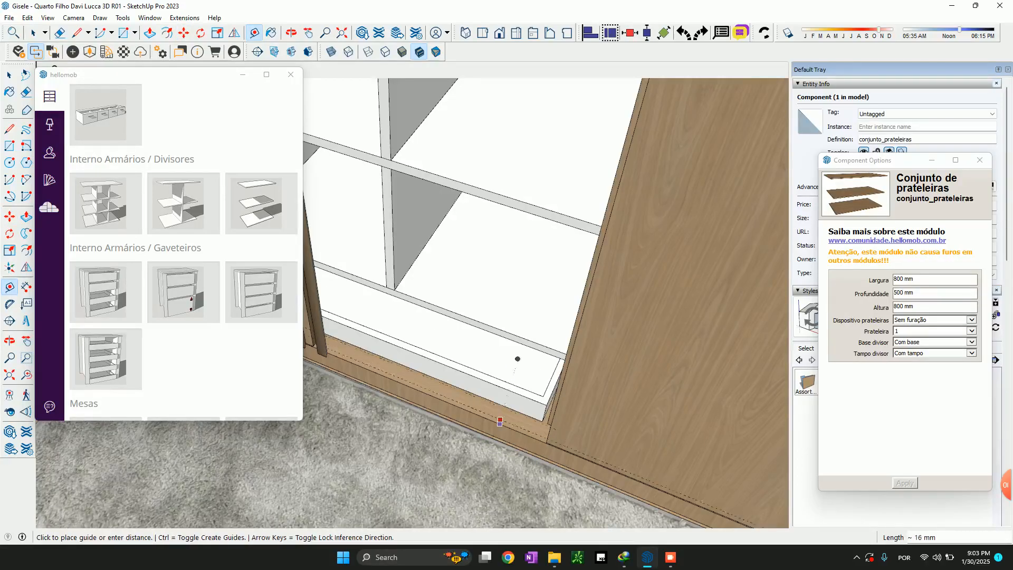
key(space)
Return to the new wardrobe and raise the shelf set 200 mm above the bay's base
scroll(529, 346, down, 8)
scroll(531, 345, down, 5)
shift+middle_drag(633, 122, 520, 356)
scroll(525, 277, up, 5)
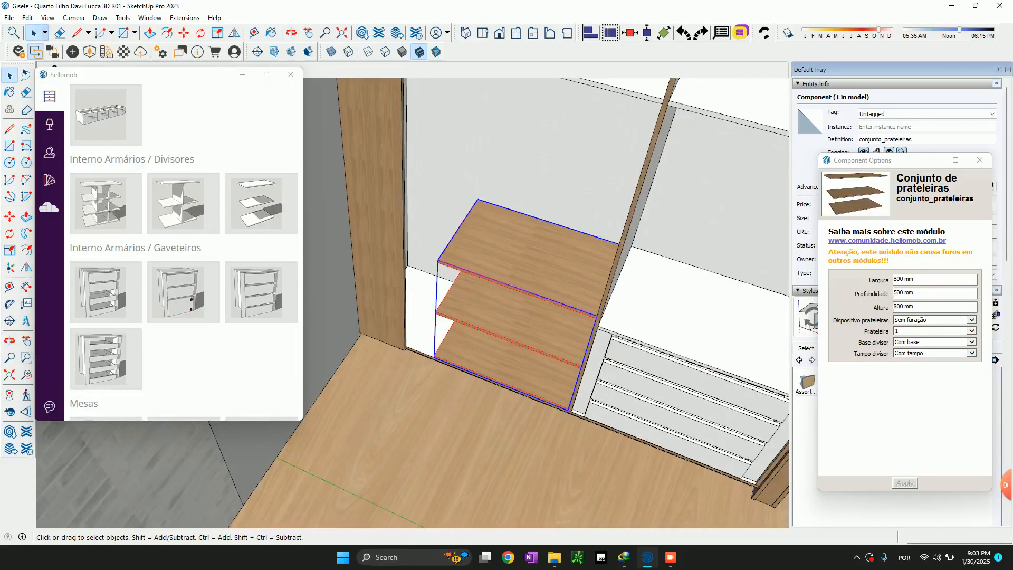
key(m)
click(526, 379)
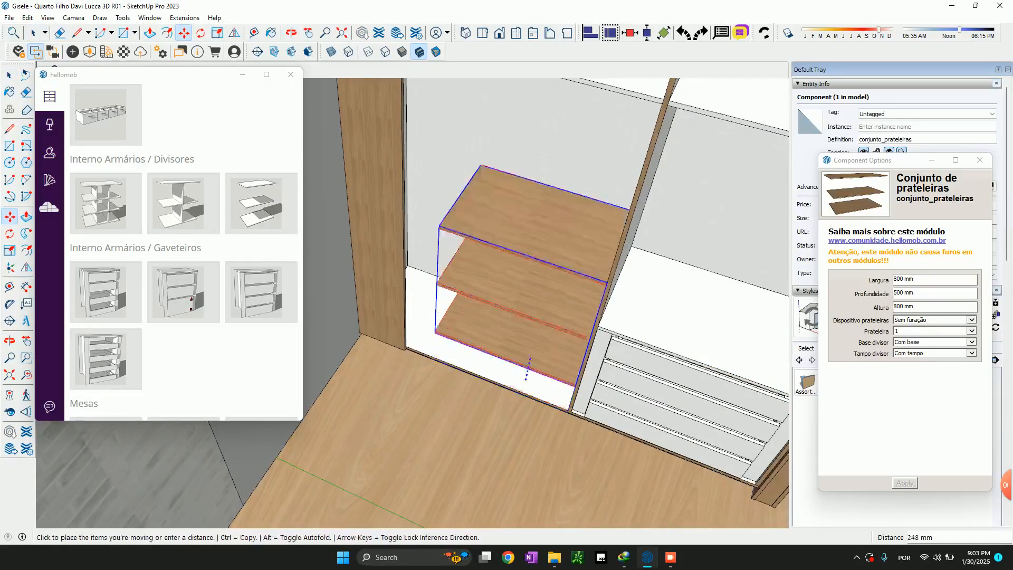
text(200)
key(Return)
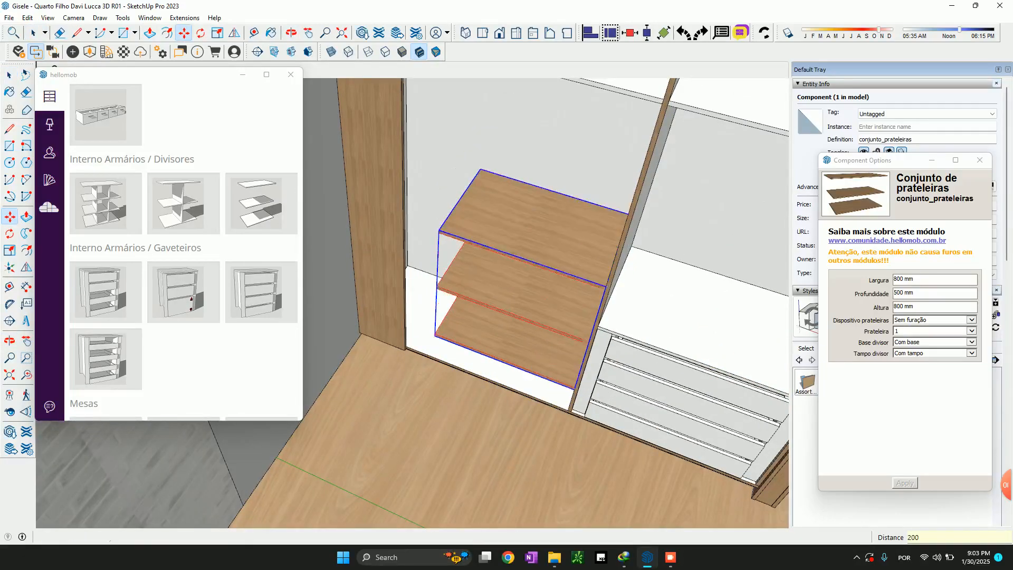
Scale the shelf set to fill the bay, with a width of 1260.5 mm and a depth of 583.3 mm
key(s)
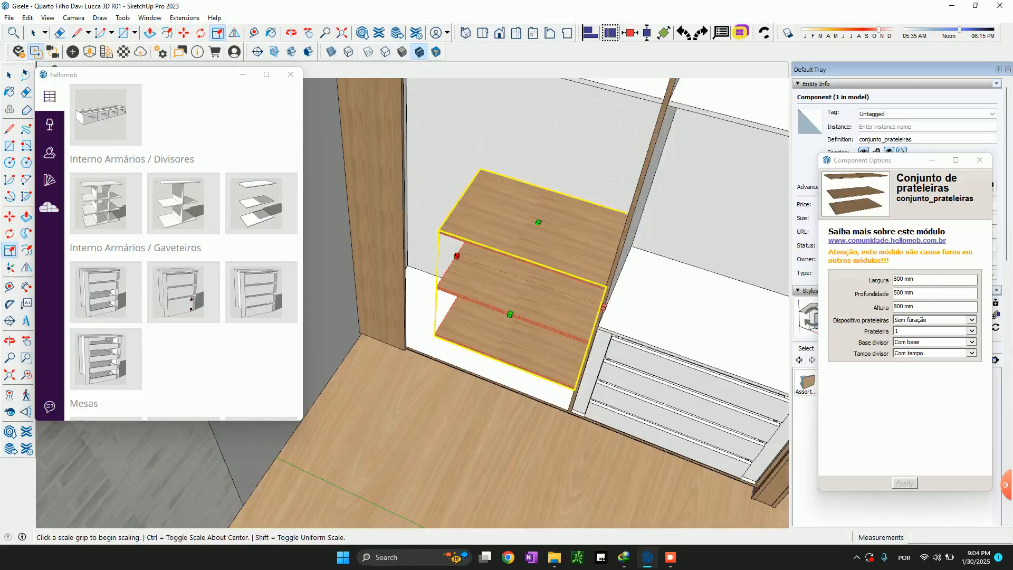
click(457, 256)
middle_drag(431, 131, 395, 104)
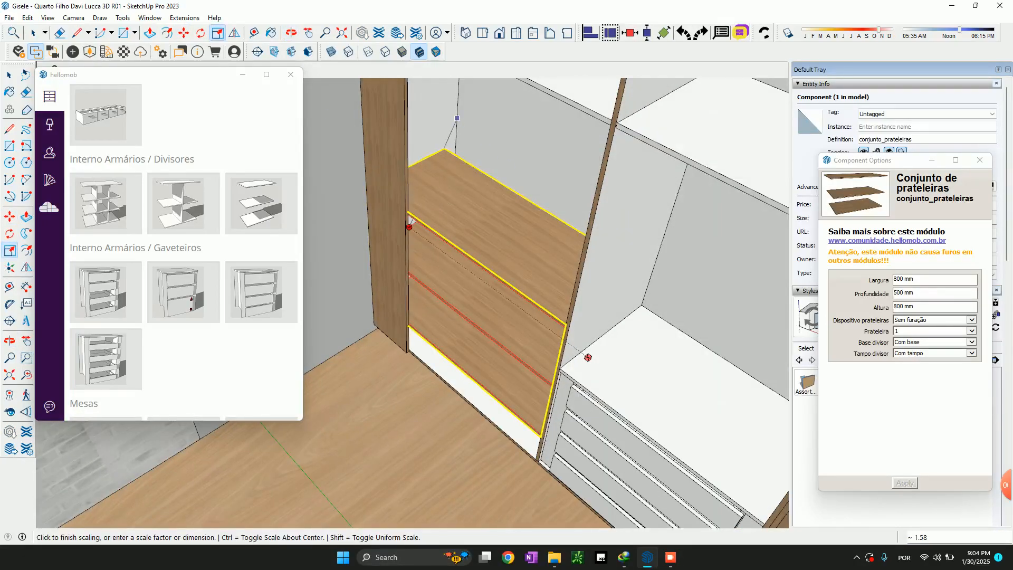
click(588, 357)
click(513, 268)
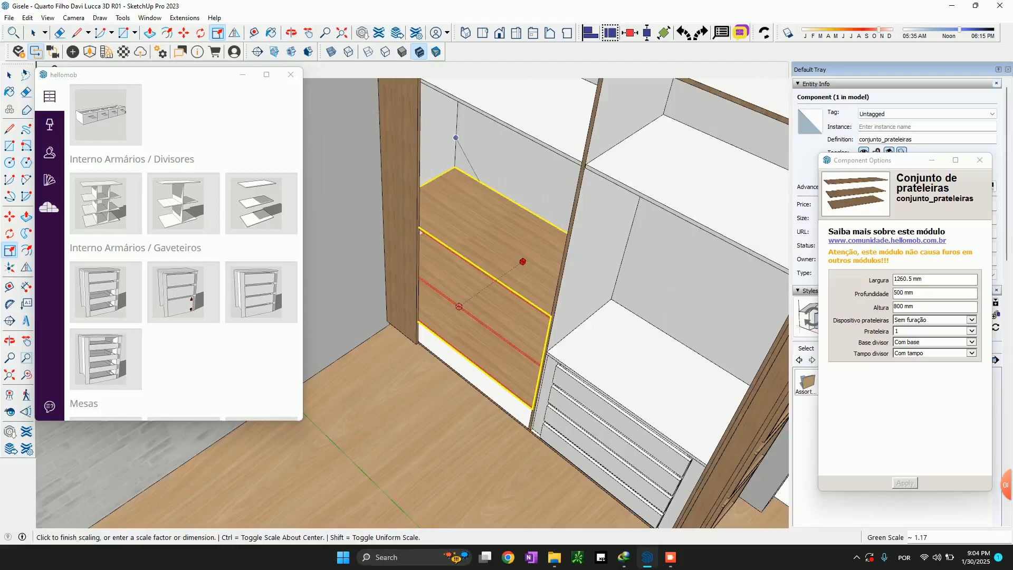
click(456, 135)
Scale the shelf set down vertically from its upper face to a height of about 536 mm
key(space)
middle_drag(456, 138, 504, 32)
middle_drag(504, 158, 502, 306)
key(s)
click(417, 331)
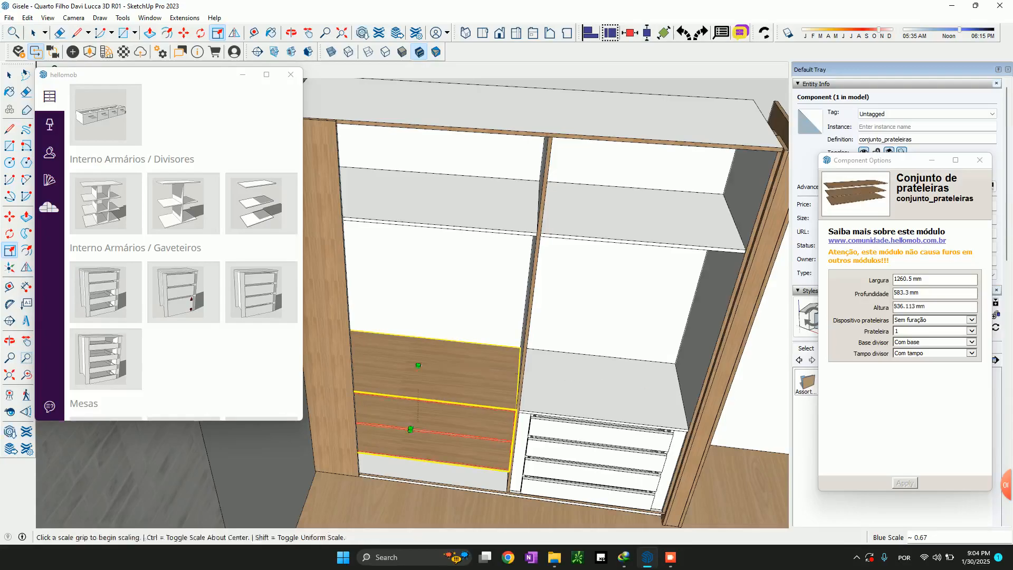
click(418, 366)
Examine the internal shelf and drawer layout of the furnished wardrobe for comparison with the new one
scroll(548, 323, down, 6)
shift+middle_drag(549, 343, 470, 341)
scroll(425, 332, up, 5)
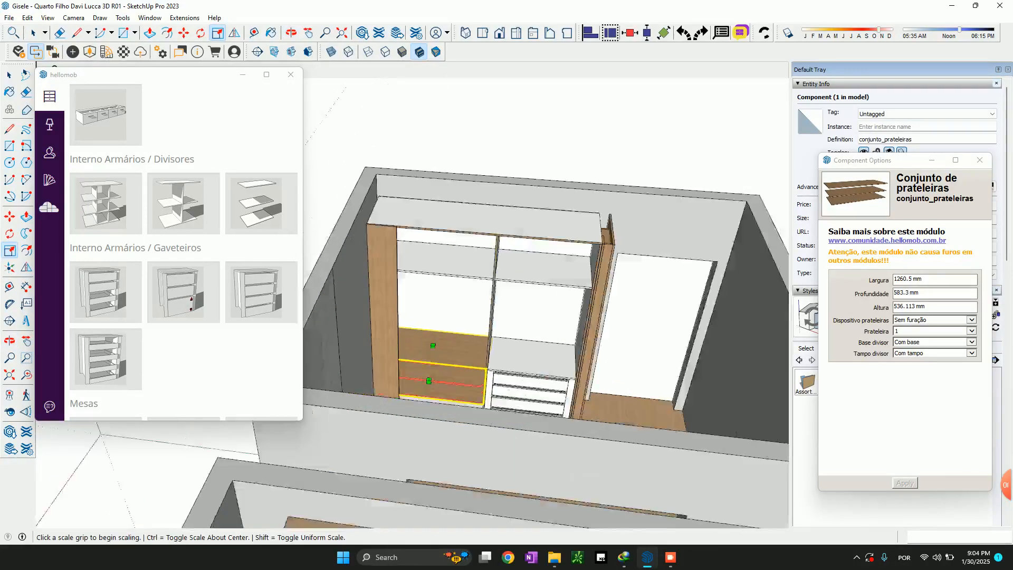
scroll(544, 368, down, 5)
shift+middle_drag(544, 368, 528, 203)
scroll(528, 203, up, 1)
scroll(502, 328, up, 6)
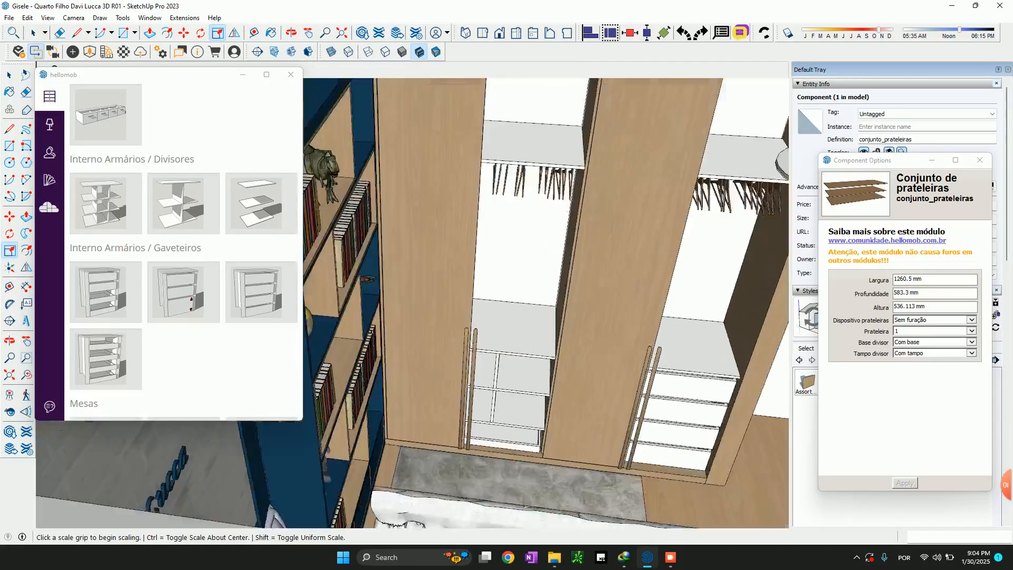
scroll(522, 338, down, 4)
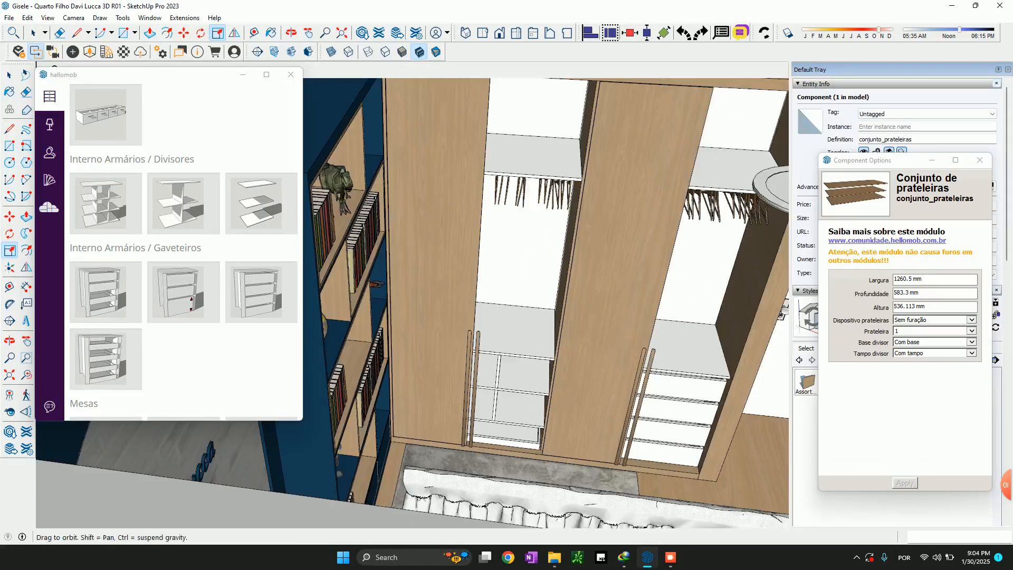
Remove the intermediate shelf from the new wardrobe's shelf set by setting Prateleira to Sem prateleira
shift+middle_drag(520, 264, 443, 506)
middle_drag(490, 248, 488, 327)
middle_drag(506, 274, 524, 321)
scroll(432, 341, up, 7)
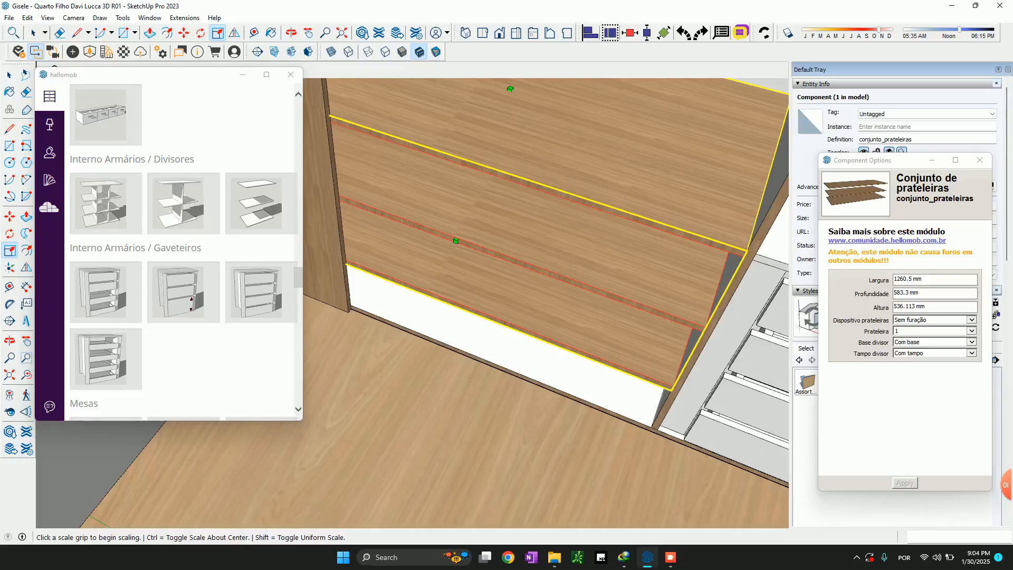
click(934, 331)
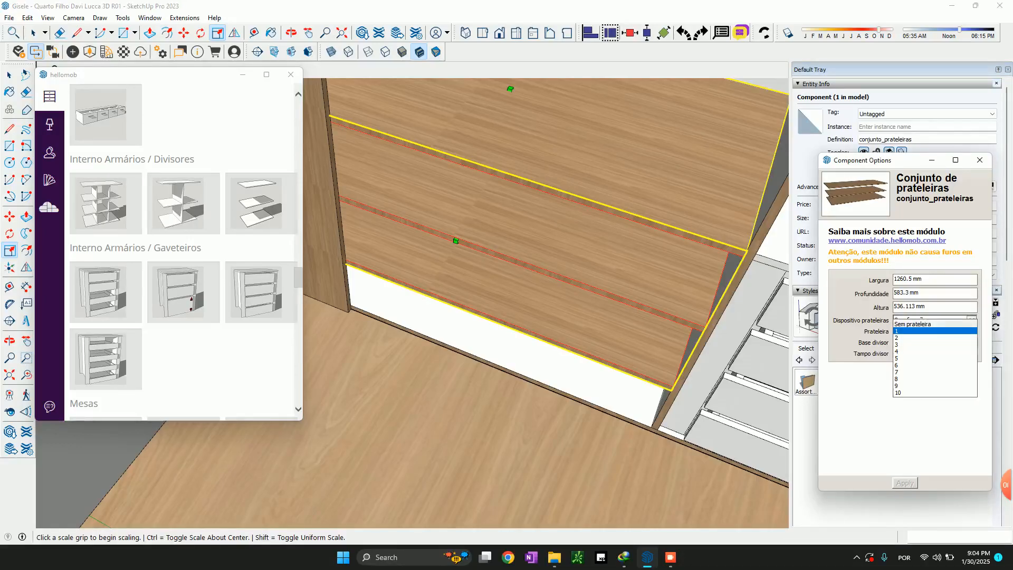
click(918, 324)
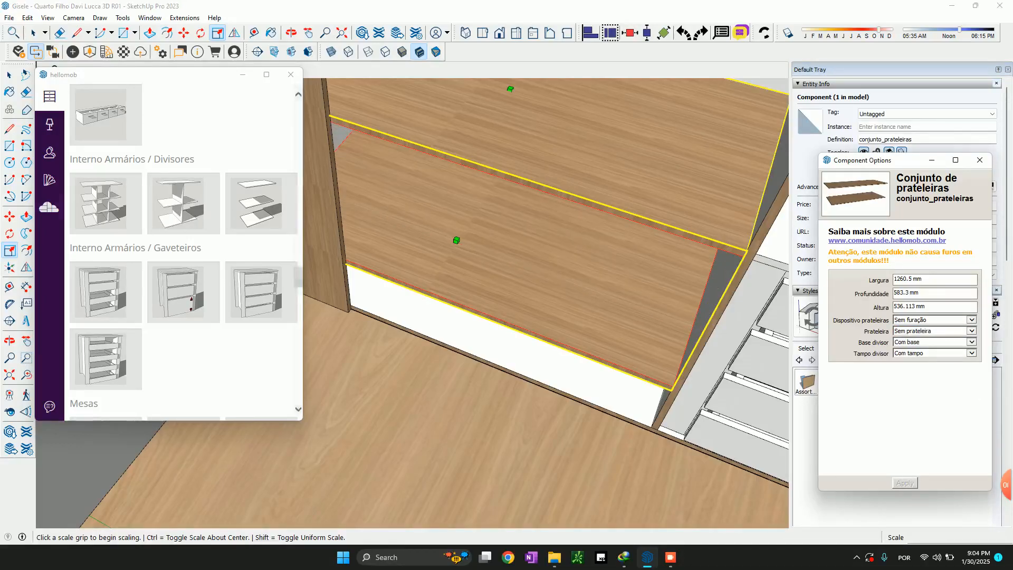
Check the shelf set's Prateleira material assignment and browse the module library to the Interno Armários / Divisores modules
click(49, 180)
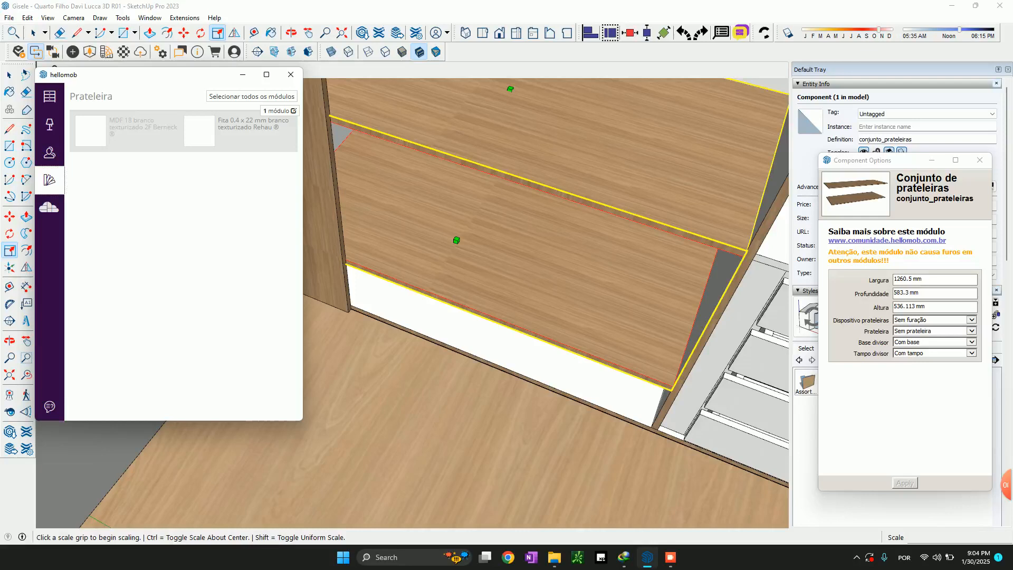
scroll(501, 355, down, 3)
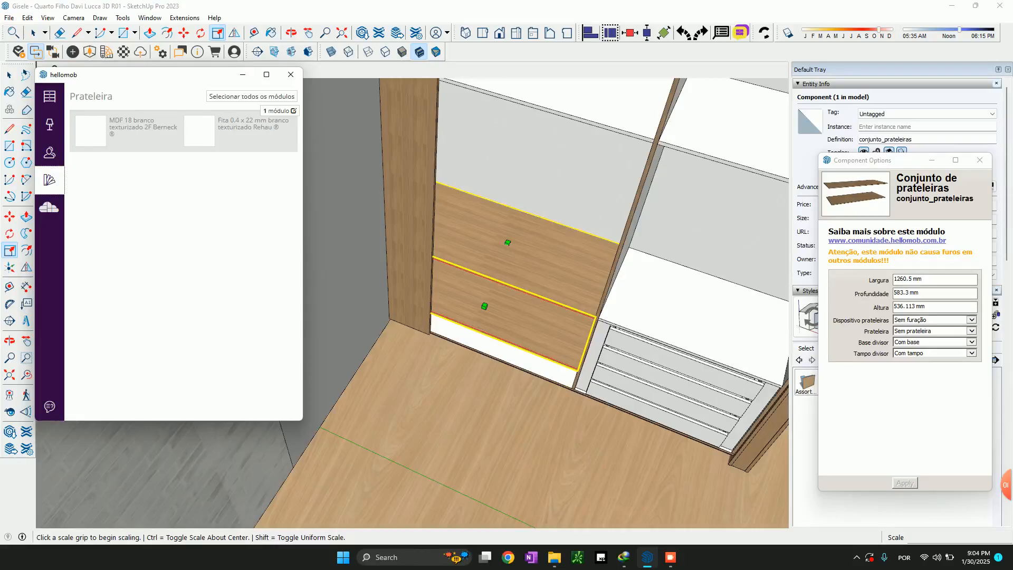
click(49, 96)
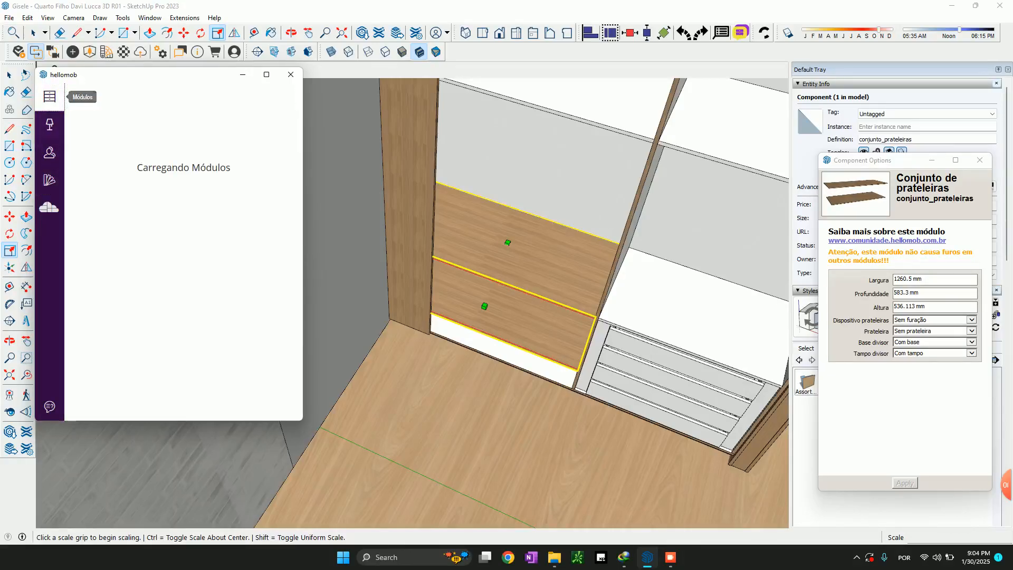
scroll(184, 251, down, 10)
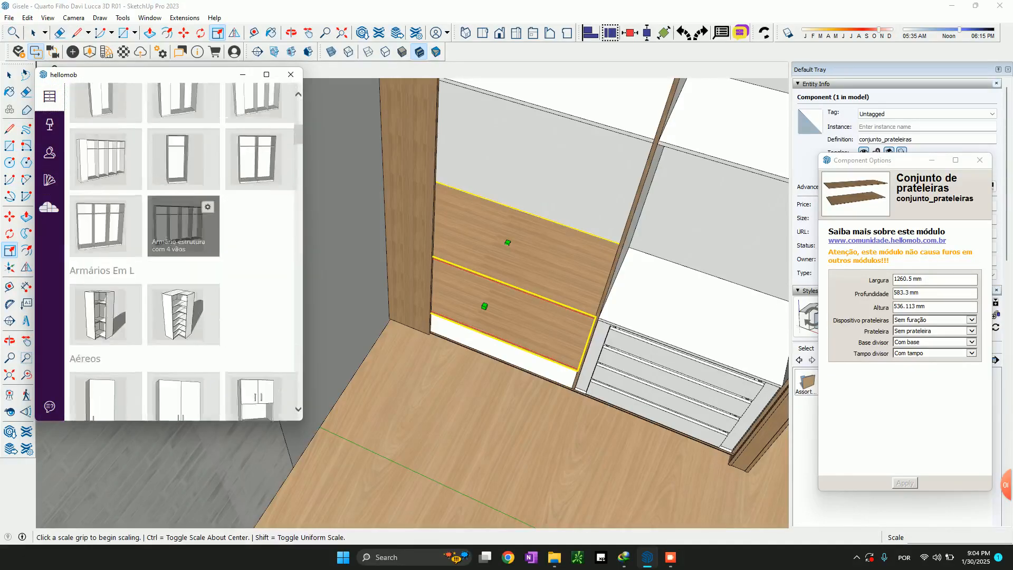
scroll(183, 153, down, 10)
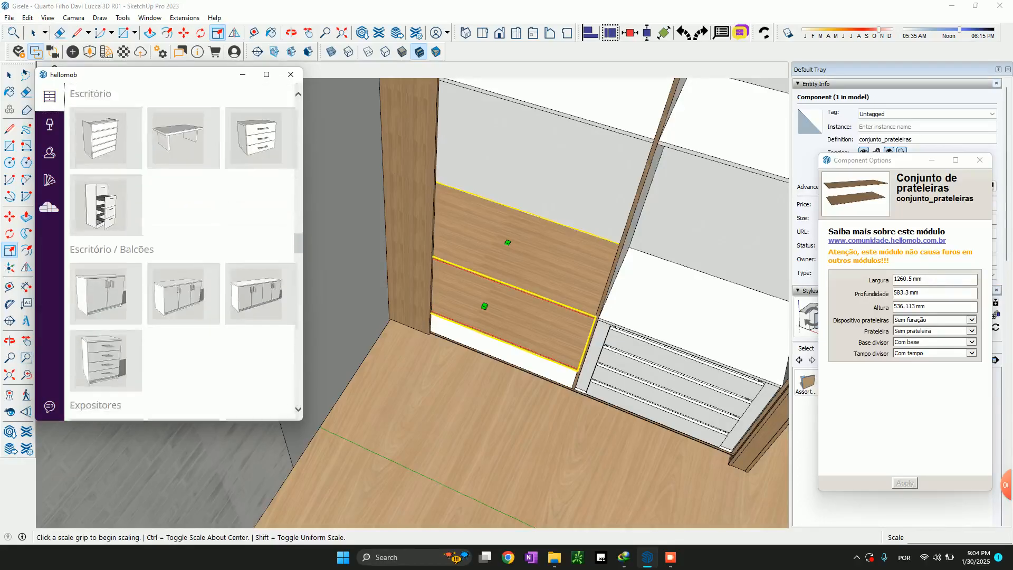
scroll(183, 153, down, 5)
scroll(183, 285, up, 7)
scroll(183, 292, down, 4)
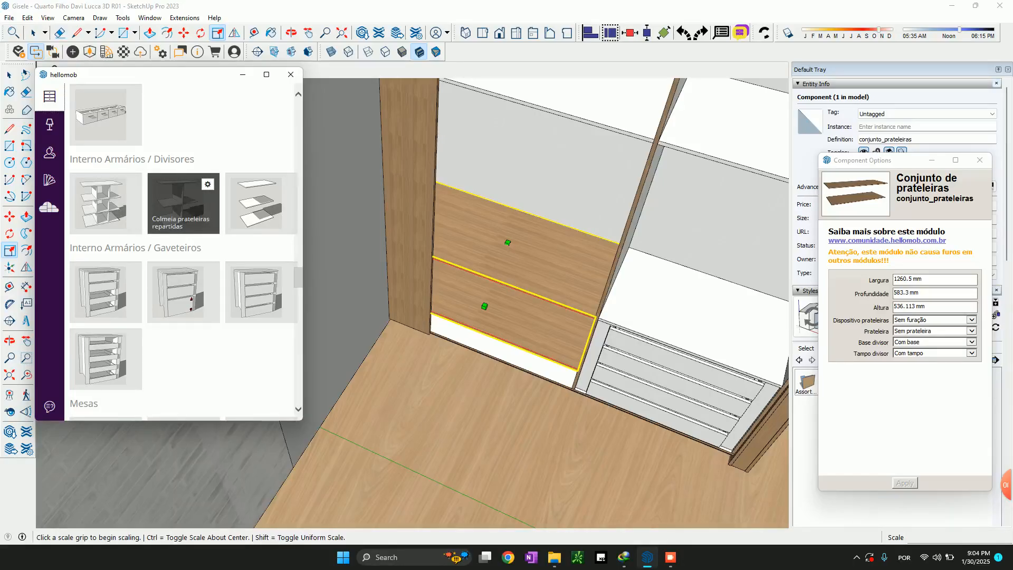
Place a horizontal guide above the bay's front base edge to mark the height of the lower shelf
middle_drag(469, 316, 448, 196)
scroll(509, 317, up, 3)
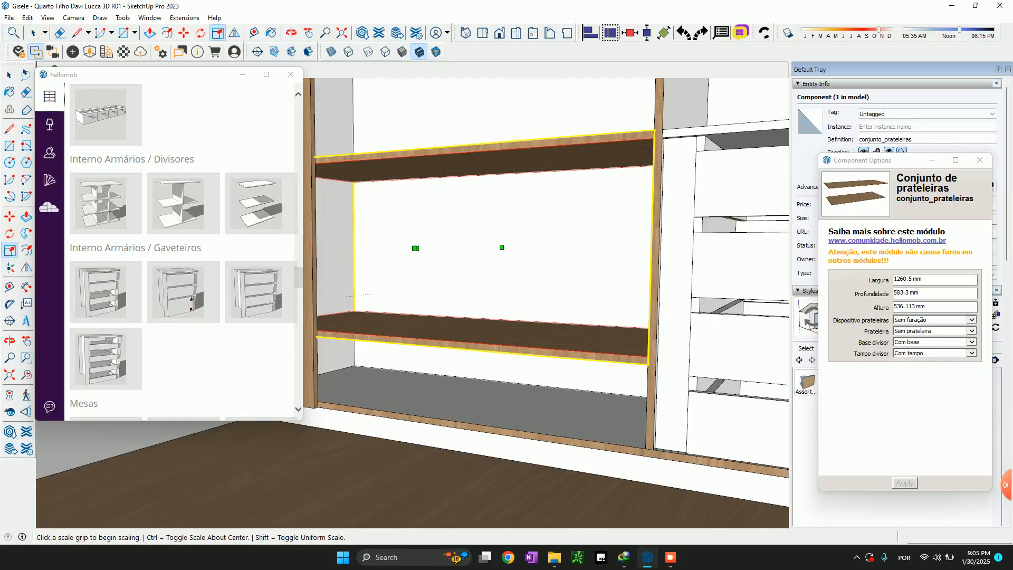
key(t)
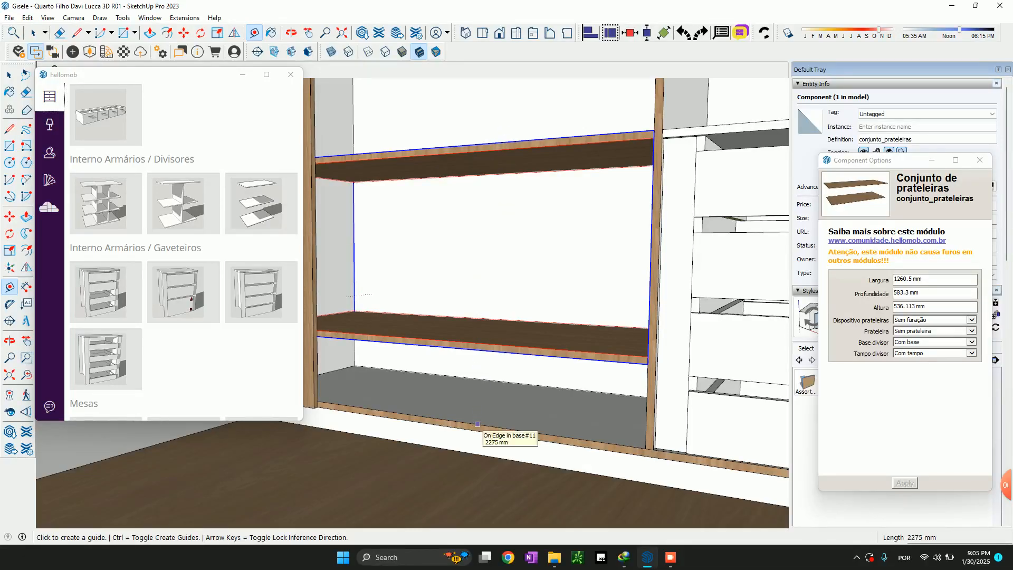
click(478, 424)
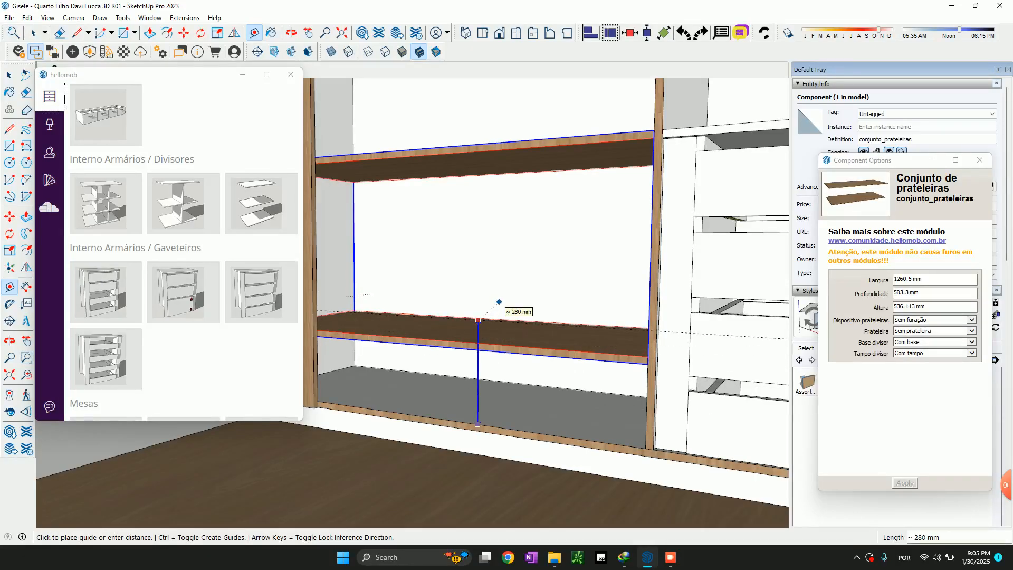
click(498, 301)
key(space)
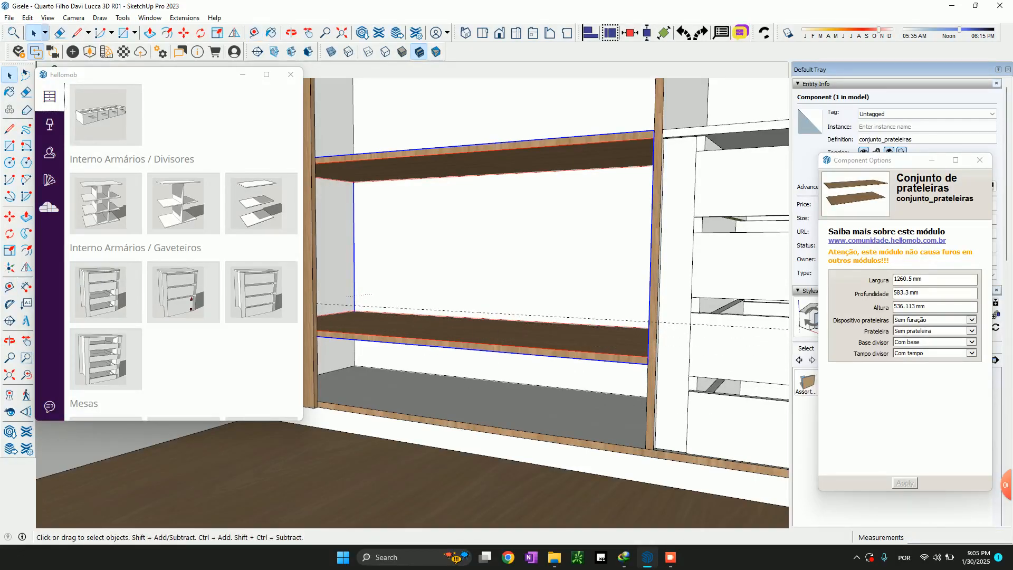
Scale the shelf set's lower face up to the guide, giving the set a height of 436.113 mm
key(s)
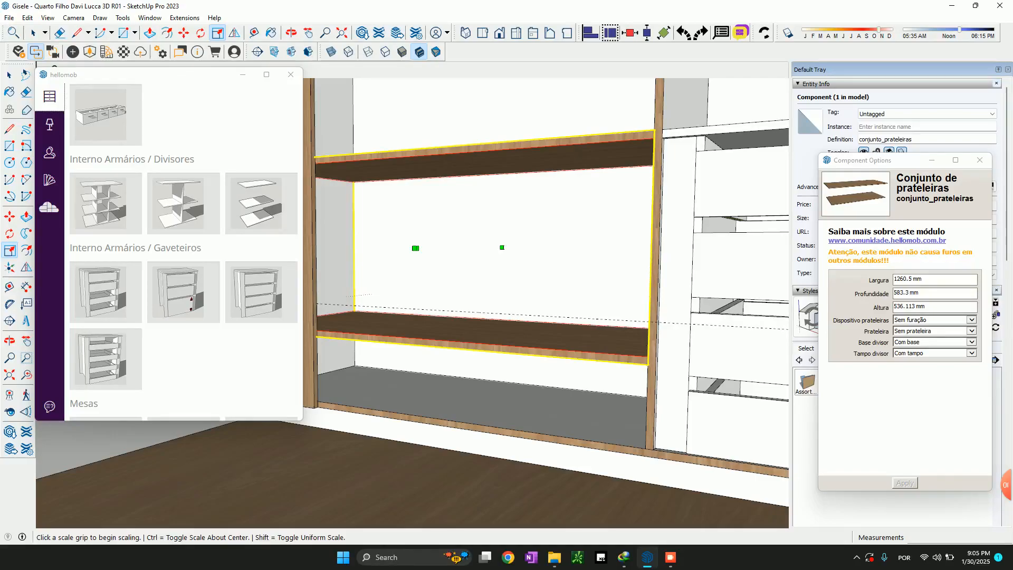
middle_drag(416, 248, 417, 283)
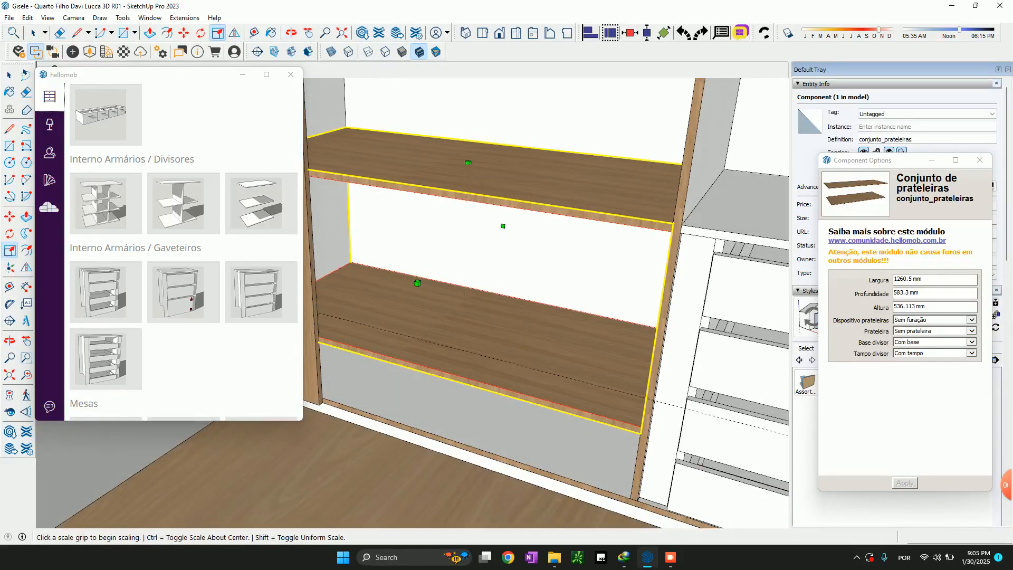
click(418, 283)
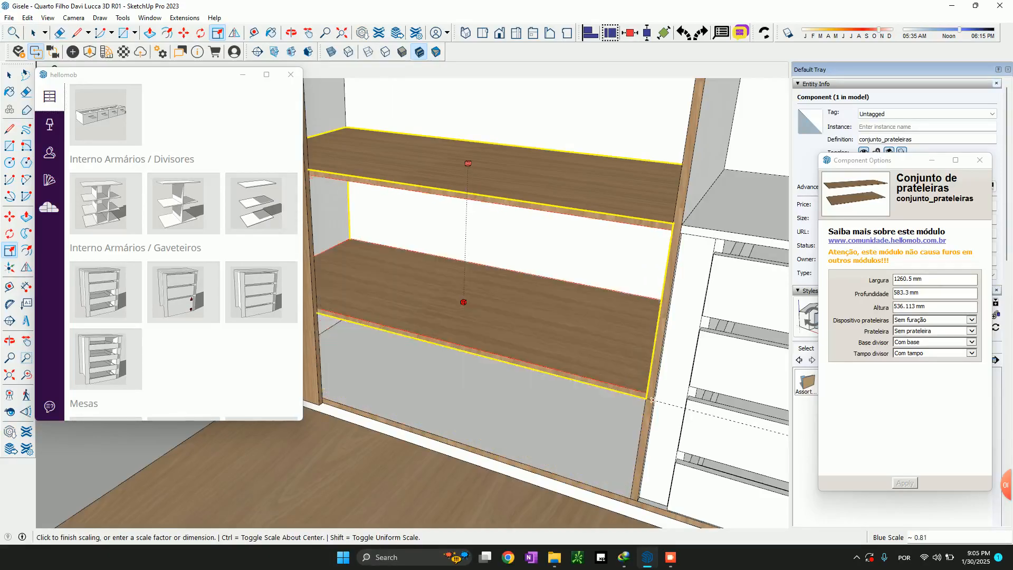
click(652, 400)
key(space)
Try to assign an 18 mm white board to the shelf set's Prateleira material by searching for "bra"
middle_drag(509, 388, 500, 315)
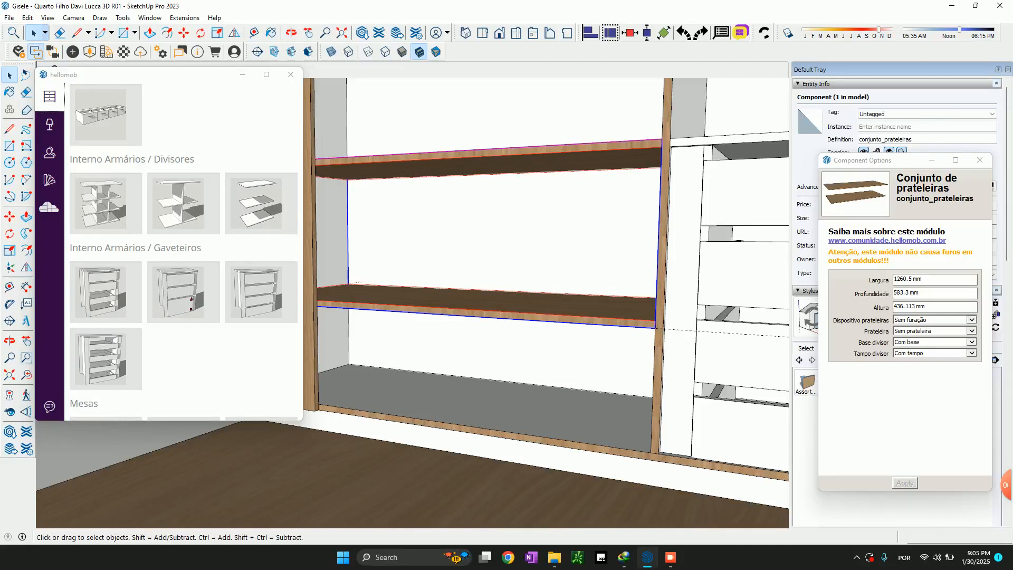
middle_drag(490, 253, 535, 309)
click(49, 180)
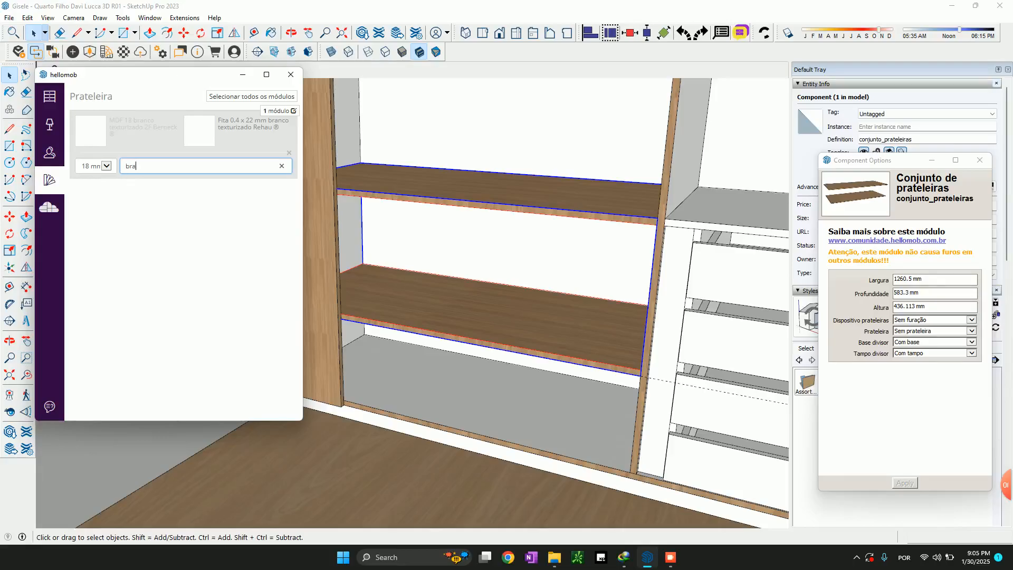
key(Return)
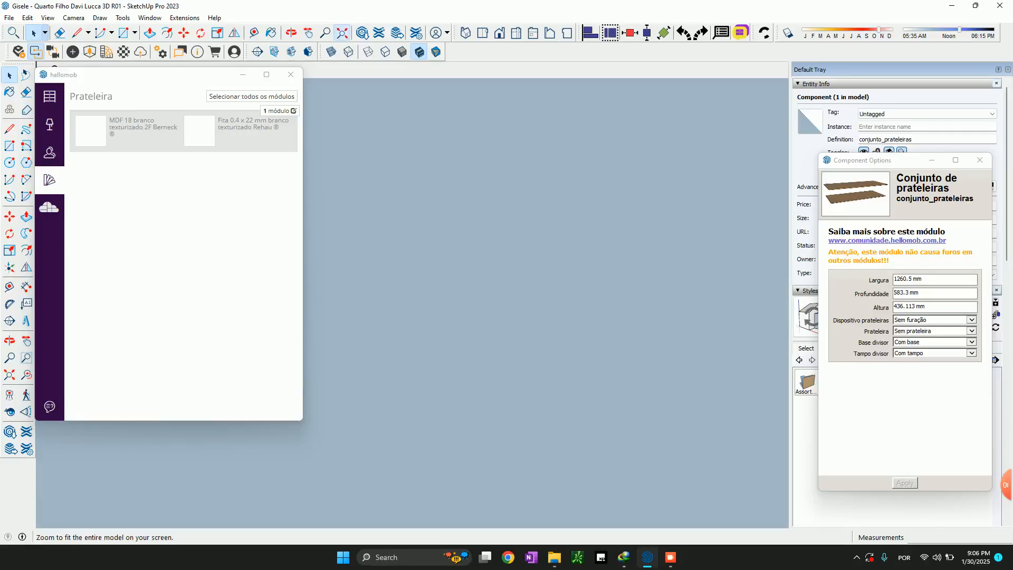
Zoom to the model extents and return to a close view of the empty space beneath the new wardrobe's lower shelf
click(342, 32)
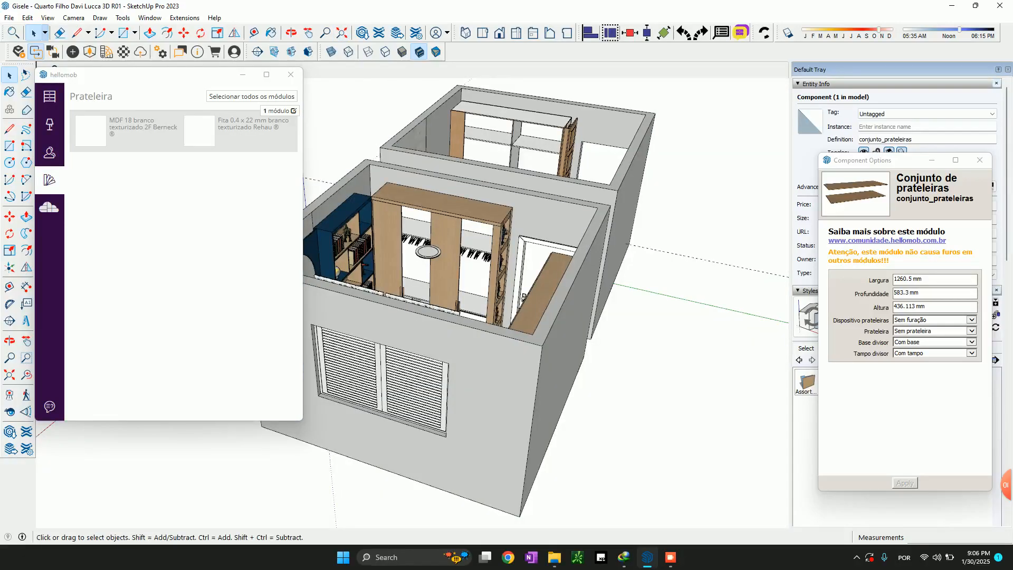
scroll(510, 153, up, 3)
middle_drag(504, 158, 534, 388)
scroll(527, 166, up, 6)
middle_drag(533, 285, 520, 174)
shift+middle_drag(449, 264, 546, 194)
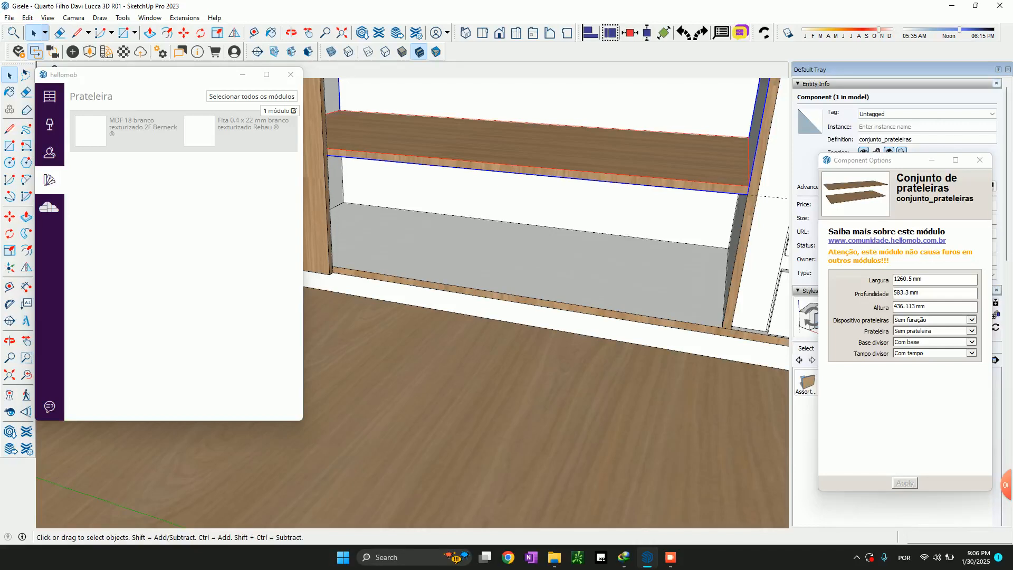
middle_drag(533, 285, 467, 327)
Browse the hellomob module library through the internal divider, drawer unit, loose-part and cladding categories for a suitable wardrobe module
click(49, 97)
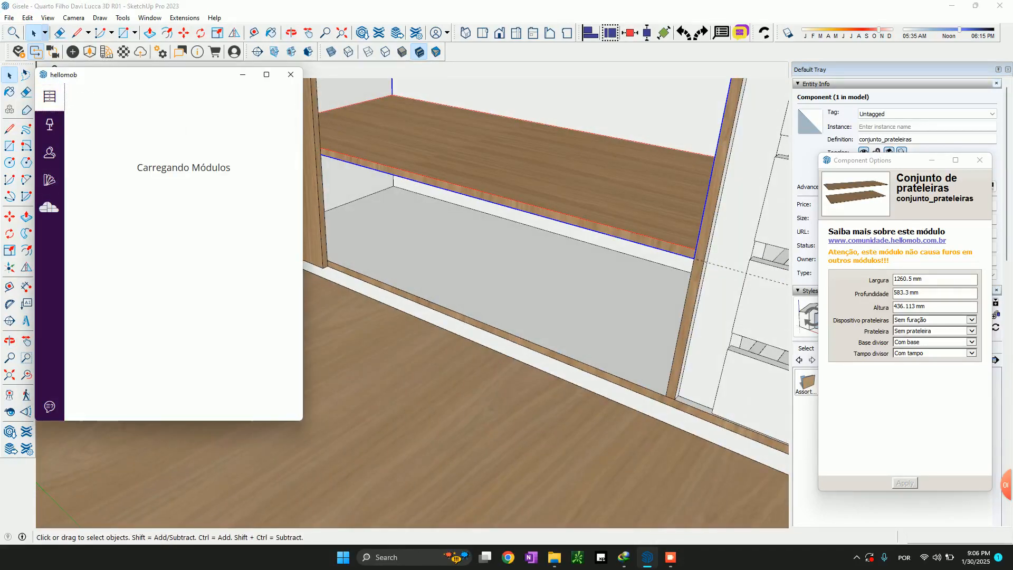
scroll(183, 276, down, 10)
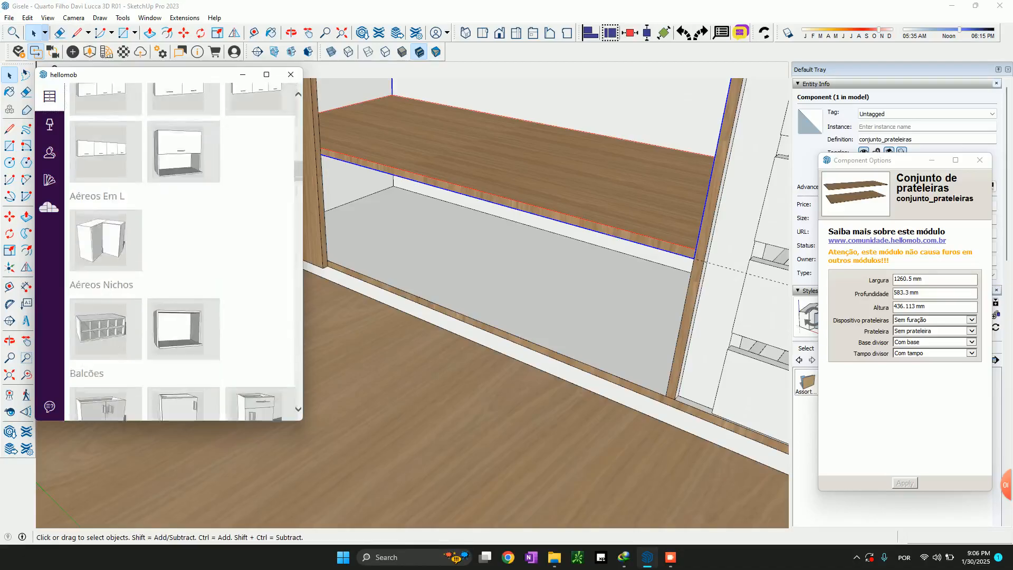
scroll(183, 262, down, 10)
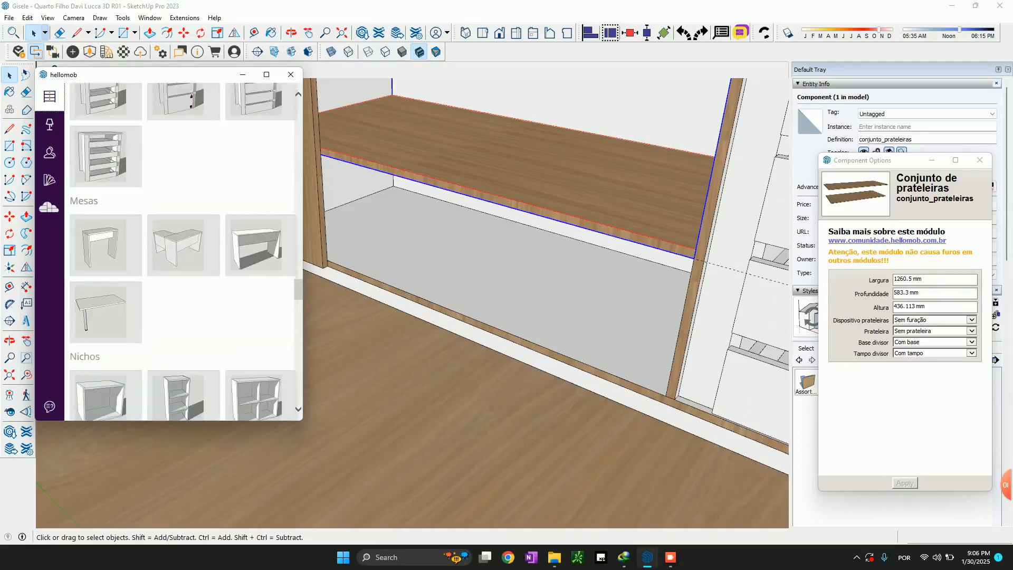
scroll(183, 253, up, 5)
scroll(183, 253, down, 10)
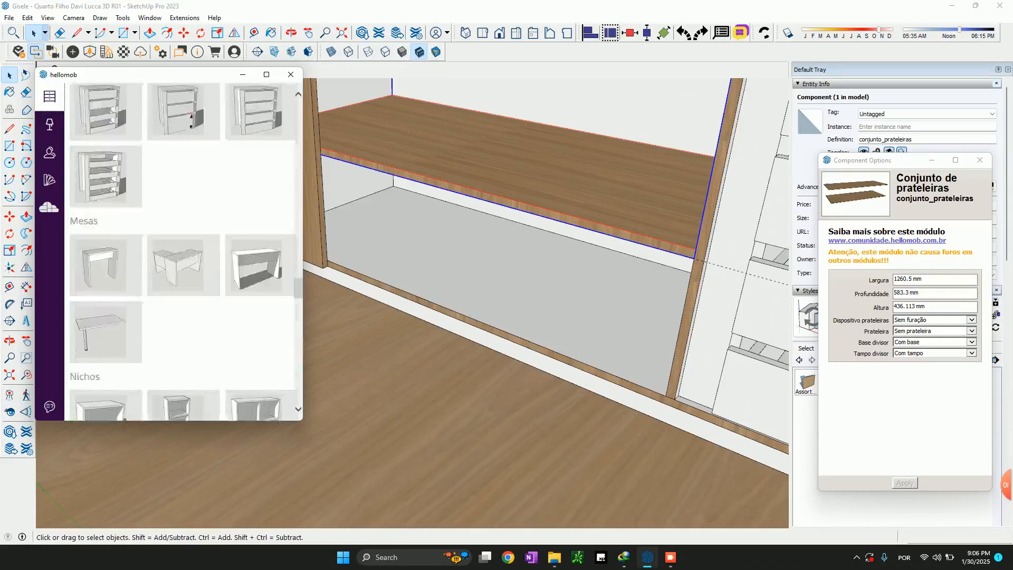
scroll(183, 253, down, 4)
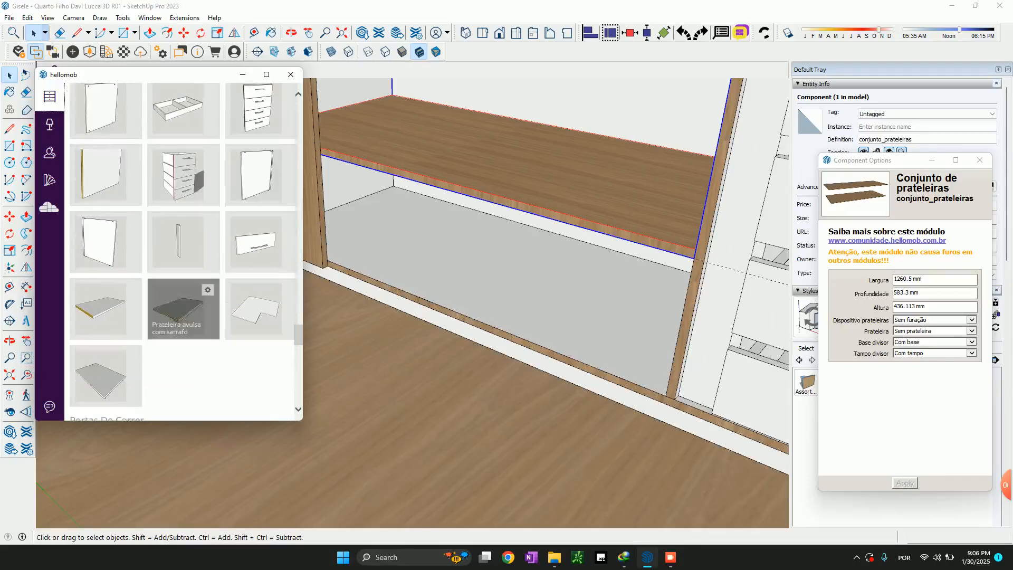
scroll(179, 285, down, 15)
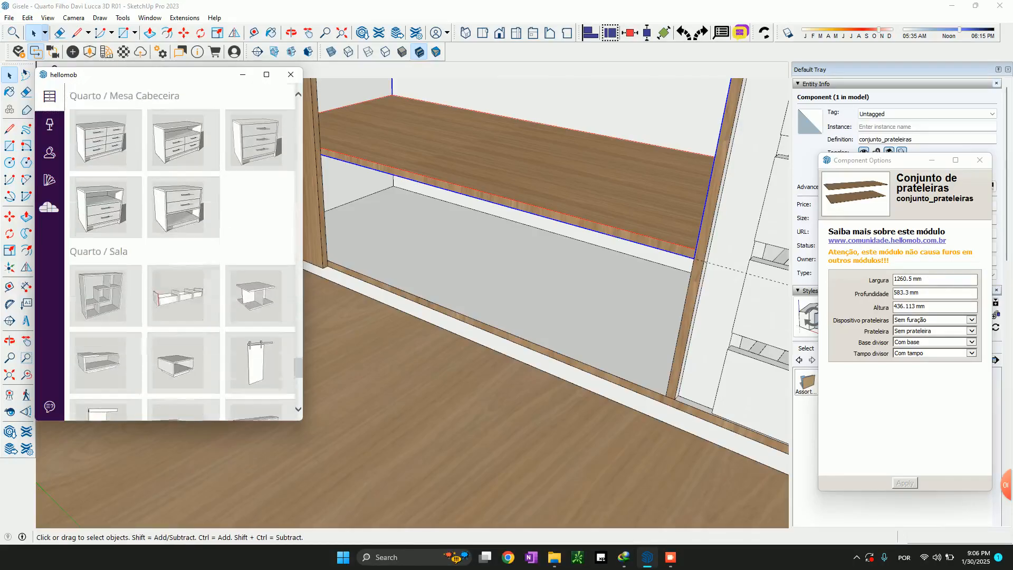
scroll(261, 256, down, 4)
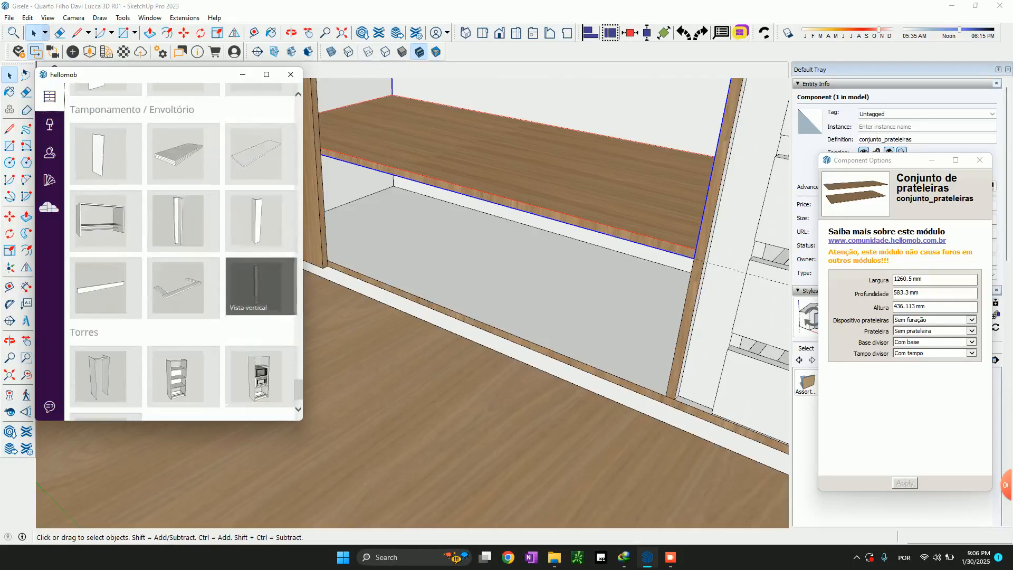
scroll(261, 256, up, 16)
scroll(184, 252, up, 10)
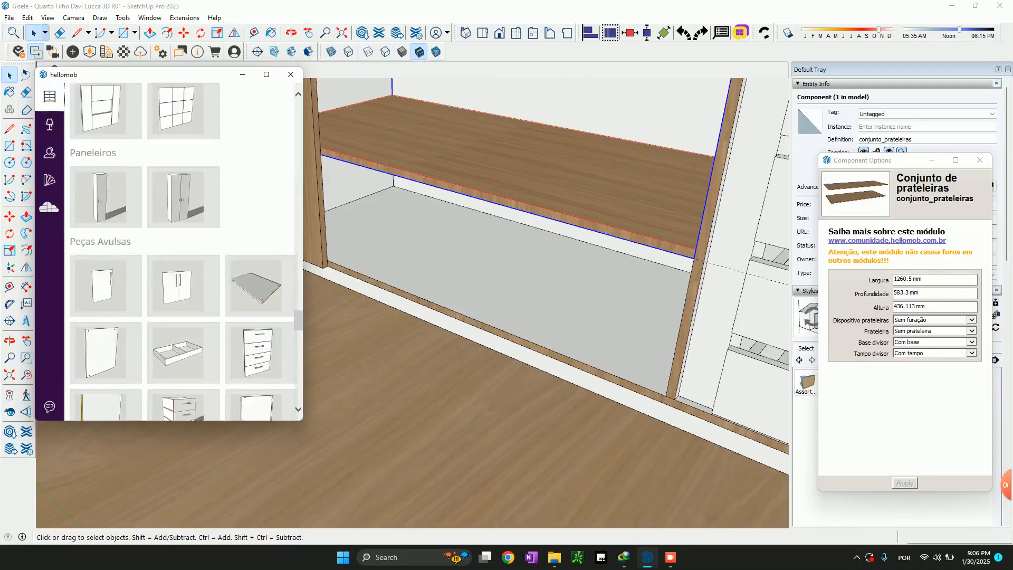
scroll(261, 293, up, 10)
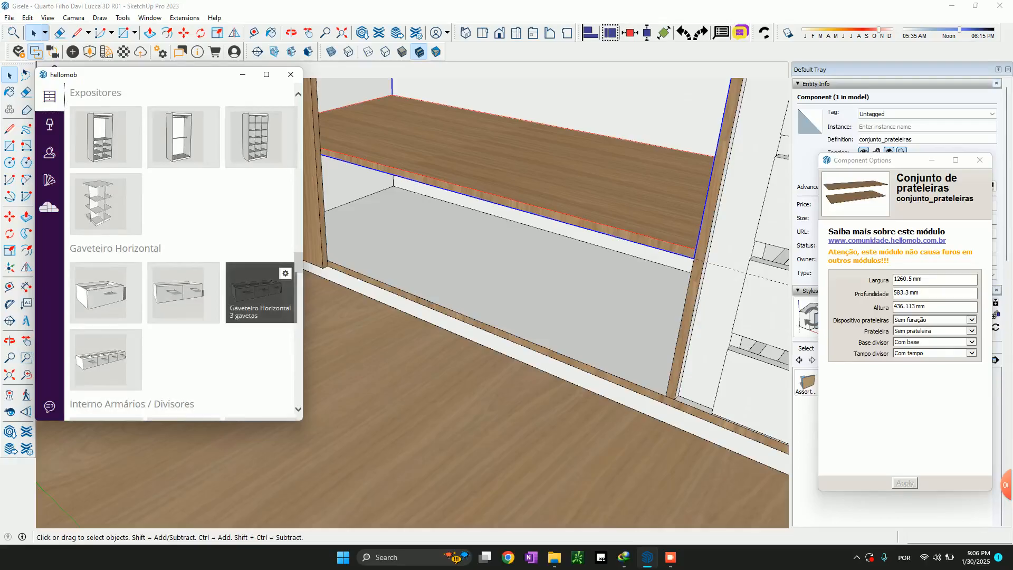
scroll(262, 293, up, 8)
scroll(261, 303, up, 8)
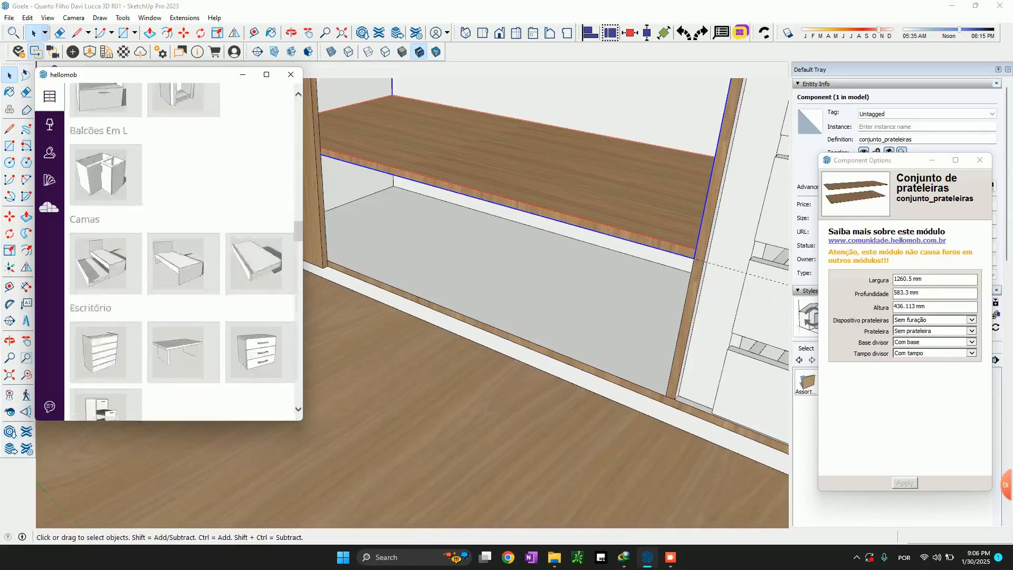
scroll(261, 301, down, 15)
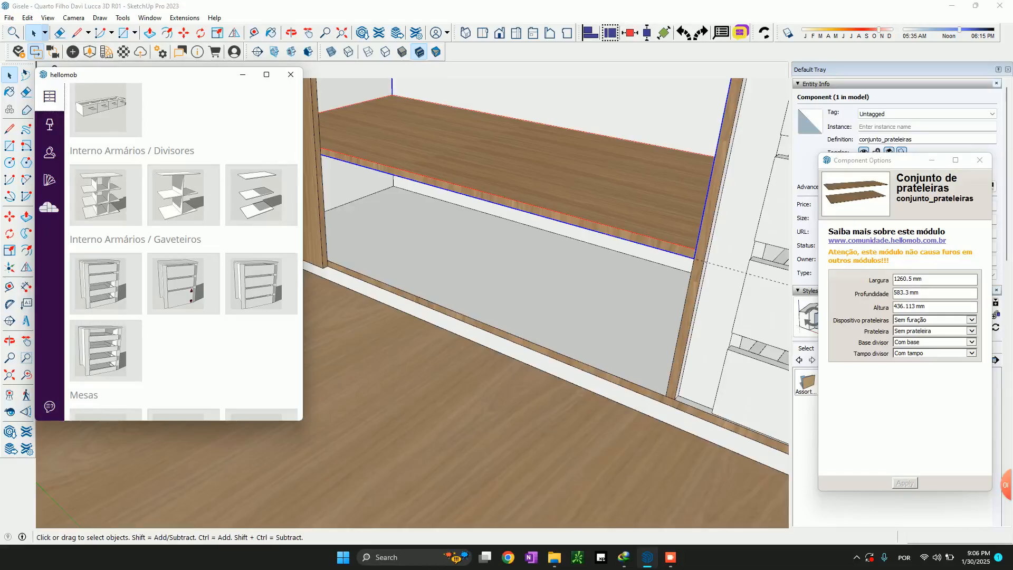
Examine the new wardrobe's shelf and drawer bays and compare them with the original wardrobe in the furnished room
mouse_move(496, 258)
middle_down()
mouse_move(435, 240)
mouse_move(528, 282)
middle_up()
scroll(528, 283, down, 2)
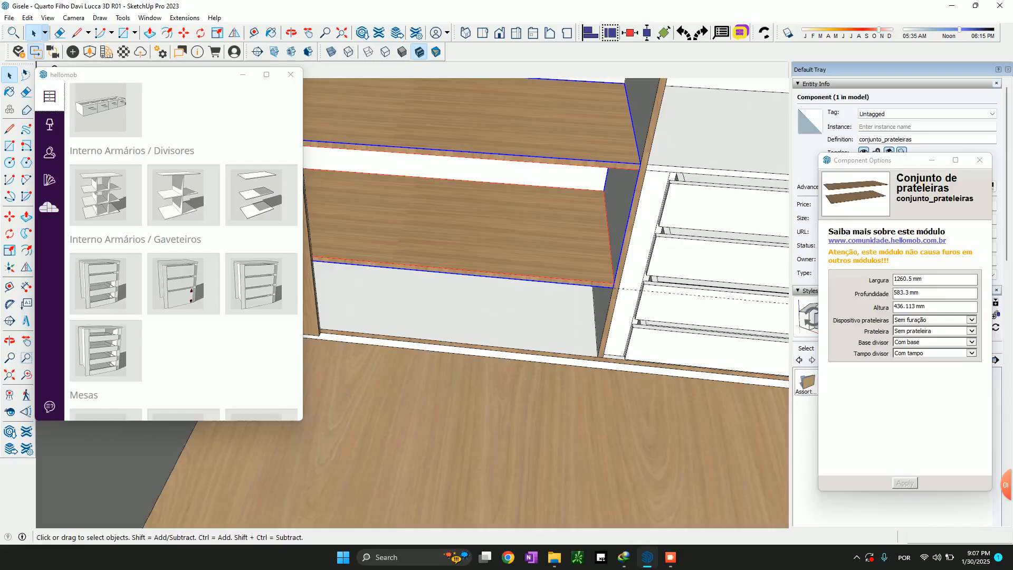
shift+middle_drag(554, 264, 419, 252)
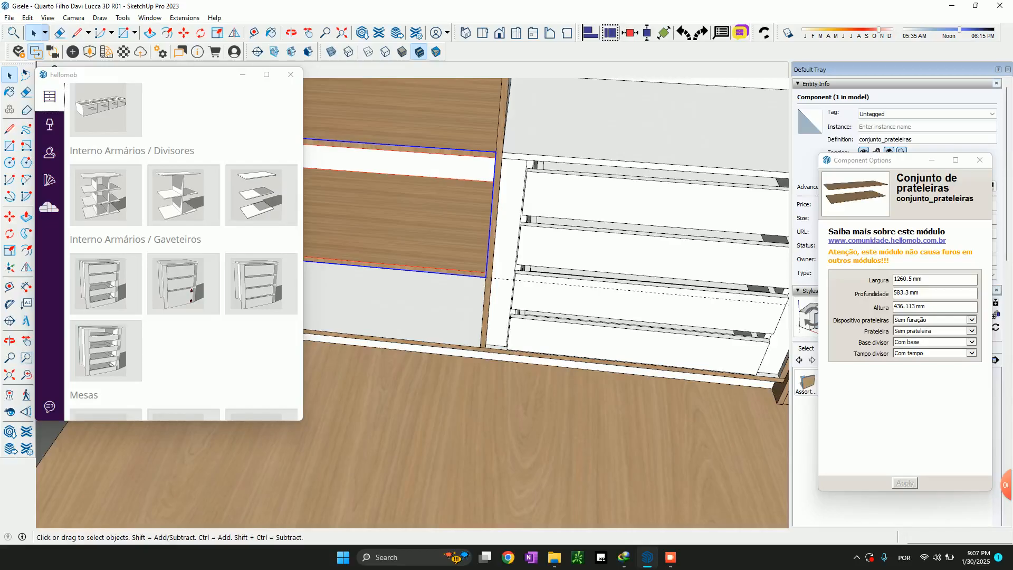
scroll(419, 253, down, 2)
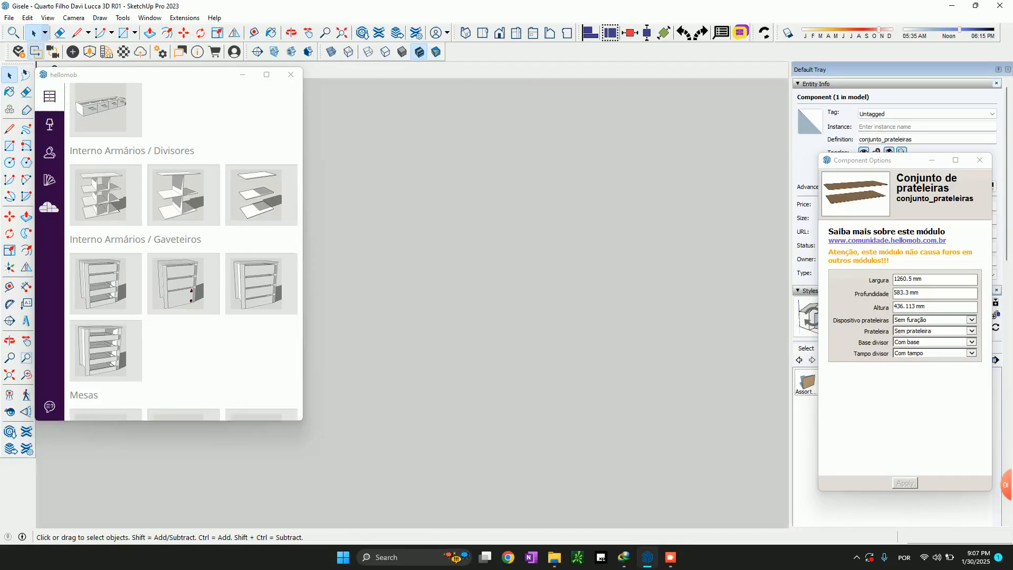
middle_drag(420, 252, 425, 254)
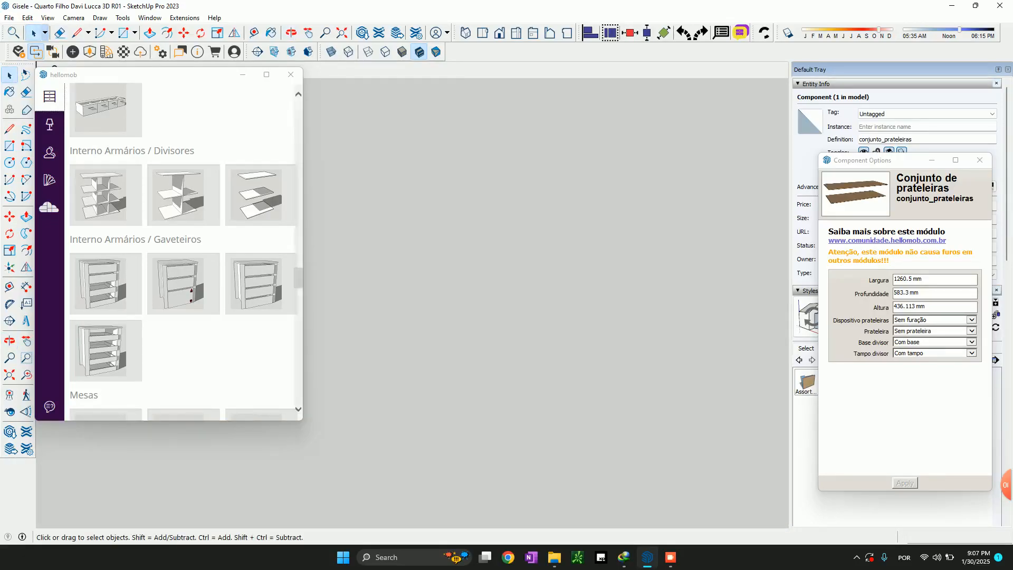
scroll(419, 253, down, 5)
scroll(560, 343, down, 3)
shift+middle_drag(559, 343, 510, 459)
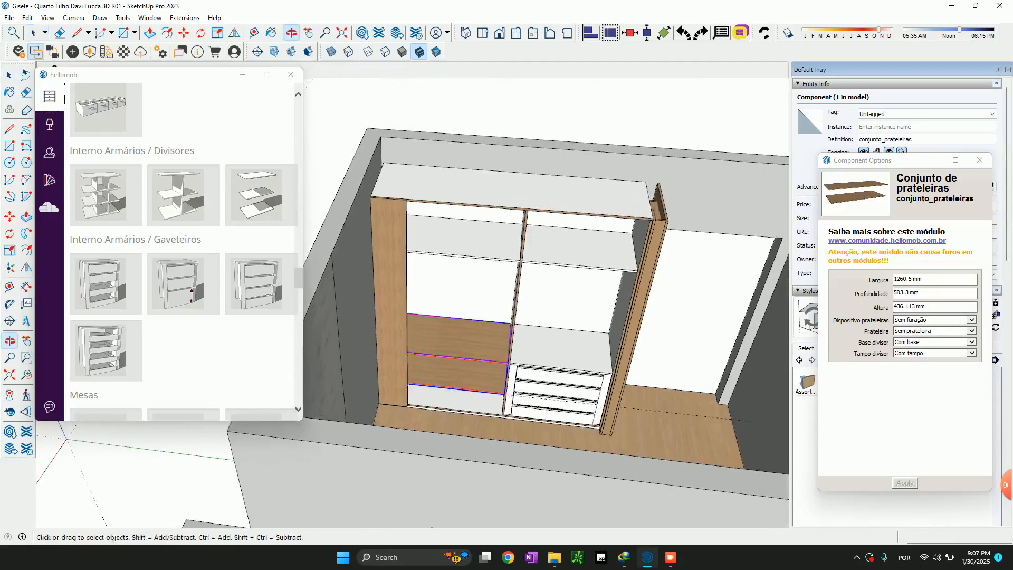
middle_drag(509, 358, 428, 364)
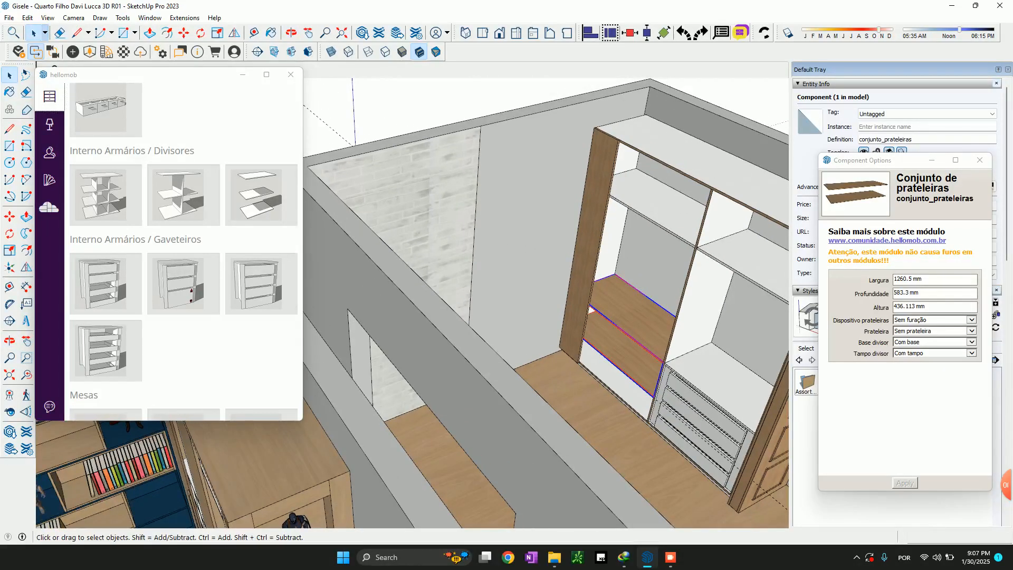
scroll(633, 322, down, 5)
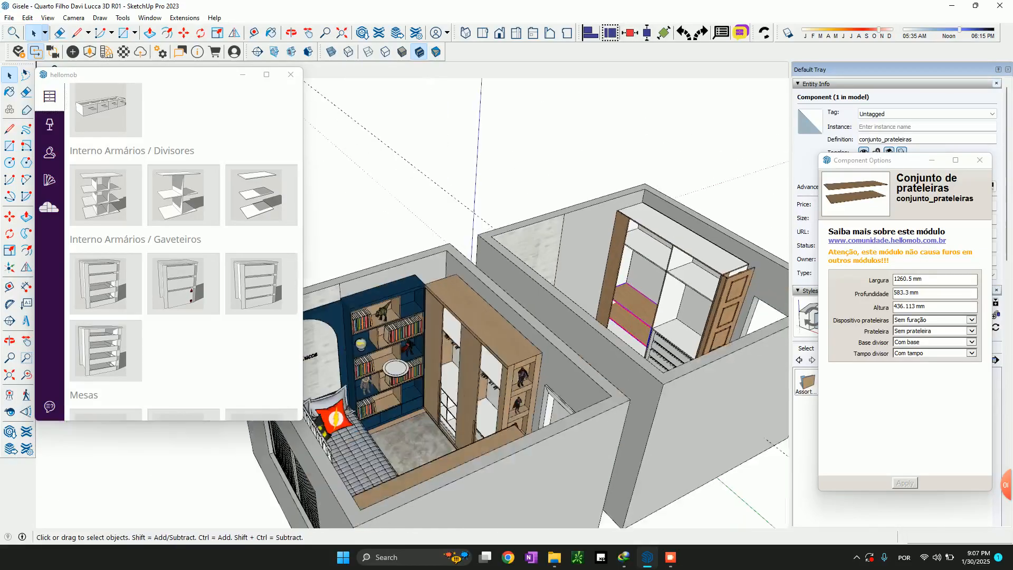
scroll(644, 325, up, 3)
middle_drag(628, 306, 670, 354)
scroll(623, 232, up, 4)
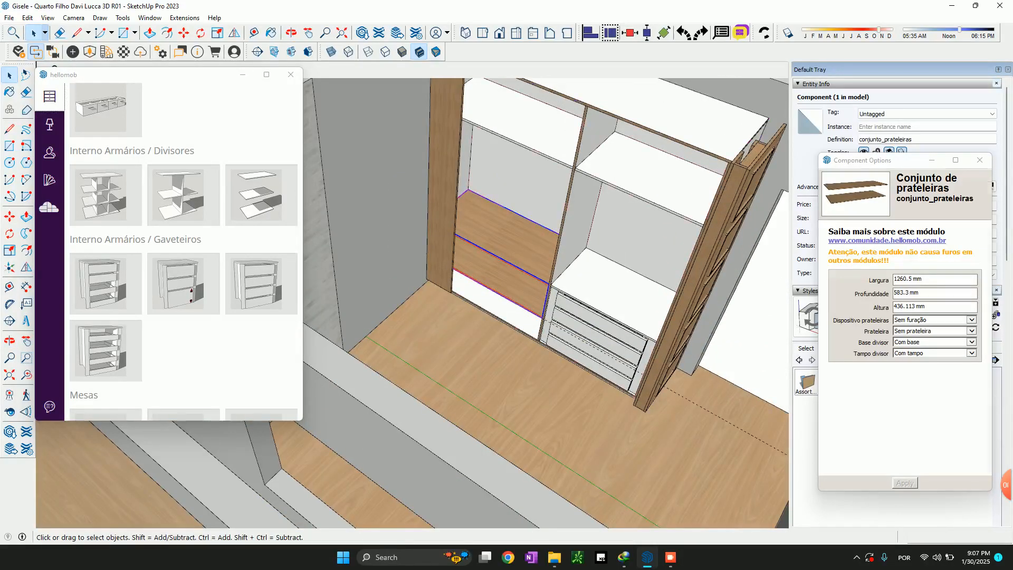
Select the new wardrobe's structure and measure the width of its wide wooden closing panel along the upper edge
click(631, 248)
scroll(631, 252, down, 4)
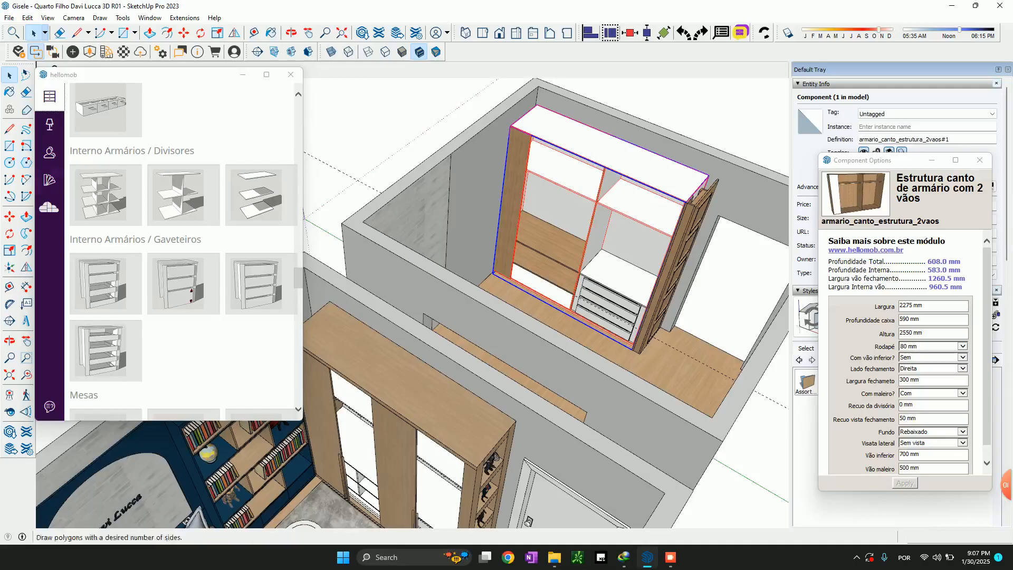
scroll(183, 253, down, 15)
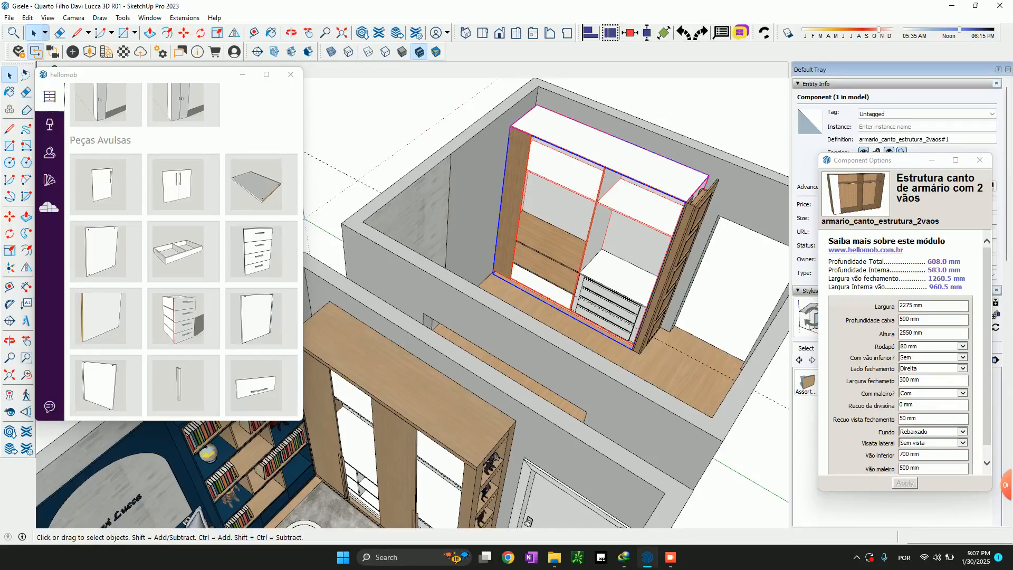
scroll(543, 148, up, 4)
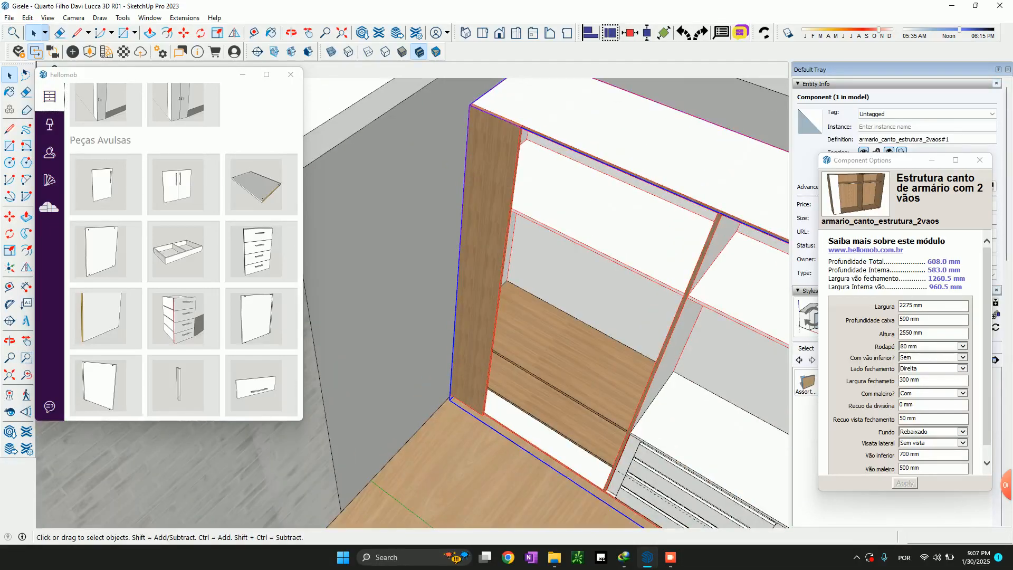
key(t)
click(469, 105)
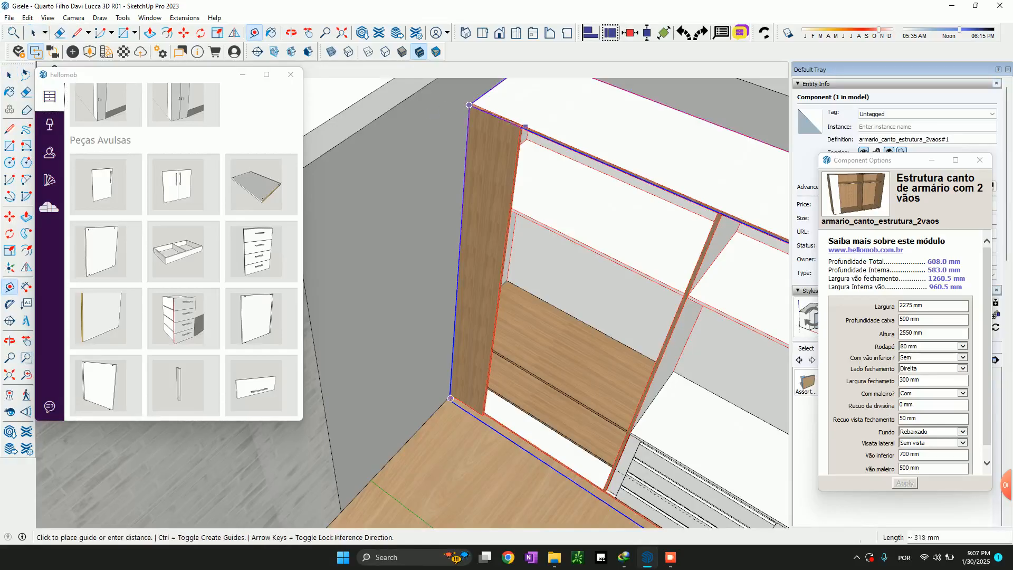
key(space)
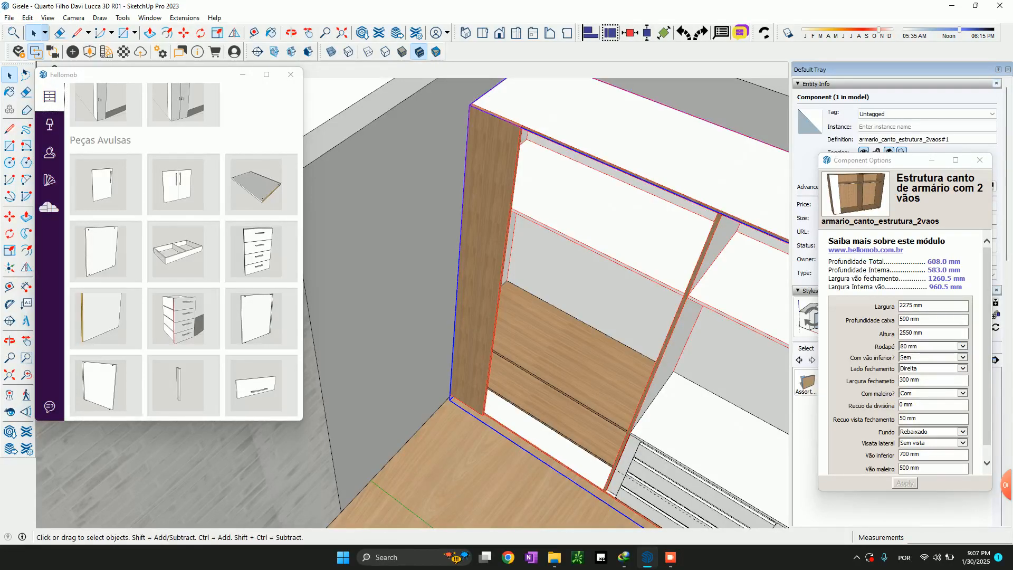
Compare both wardrobes and insert the loose module with two hinged doors, "2 portas de abrir avulsas", from Peças Avulsas
scroll(459, 169, down, 6)
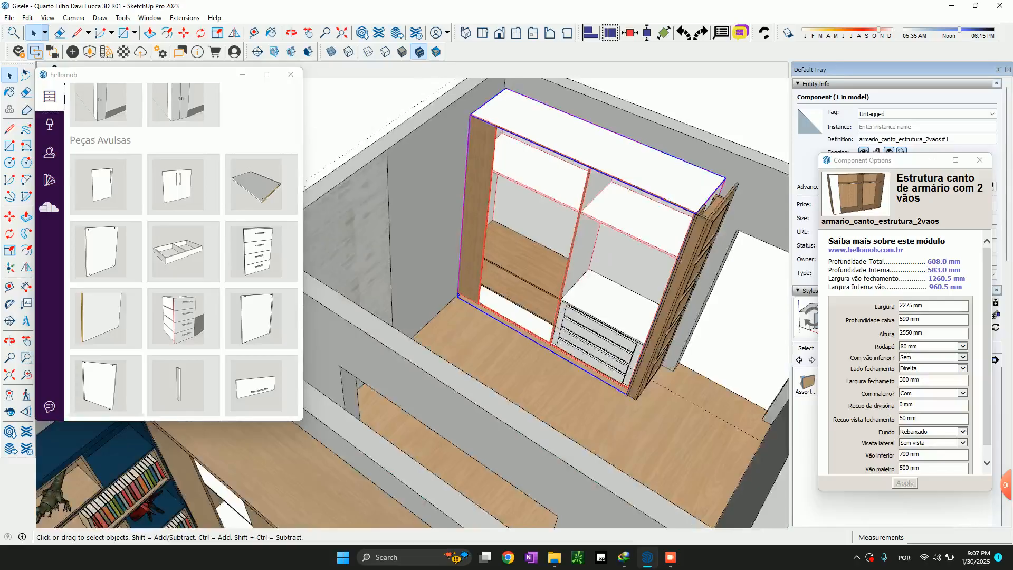
middle_drag(459, 169, 551, 163)
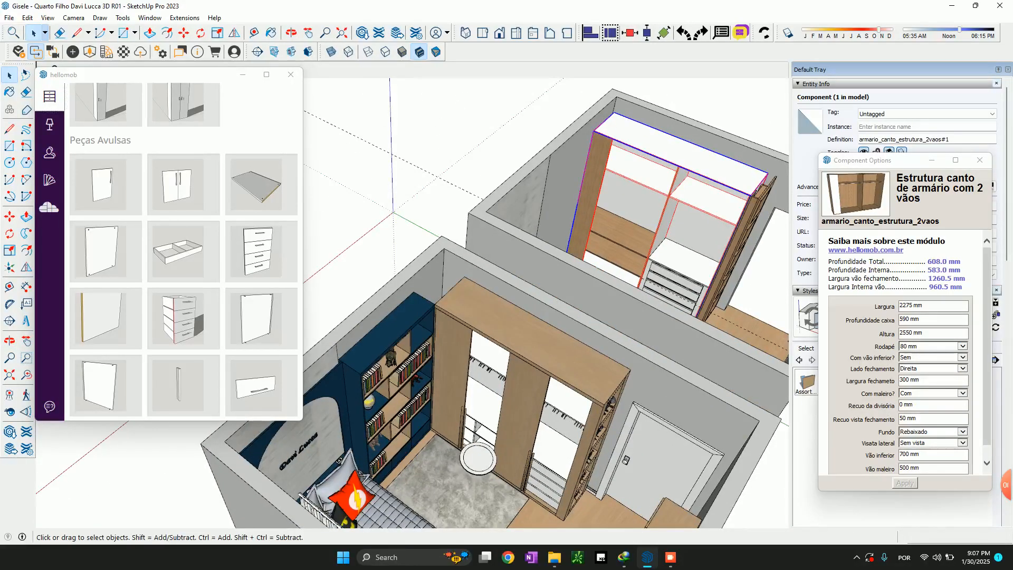
shift+middle_drag(602, 149, 488, 139)
scroll(439, 164, up, 3)
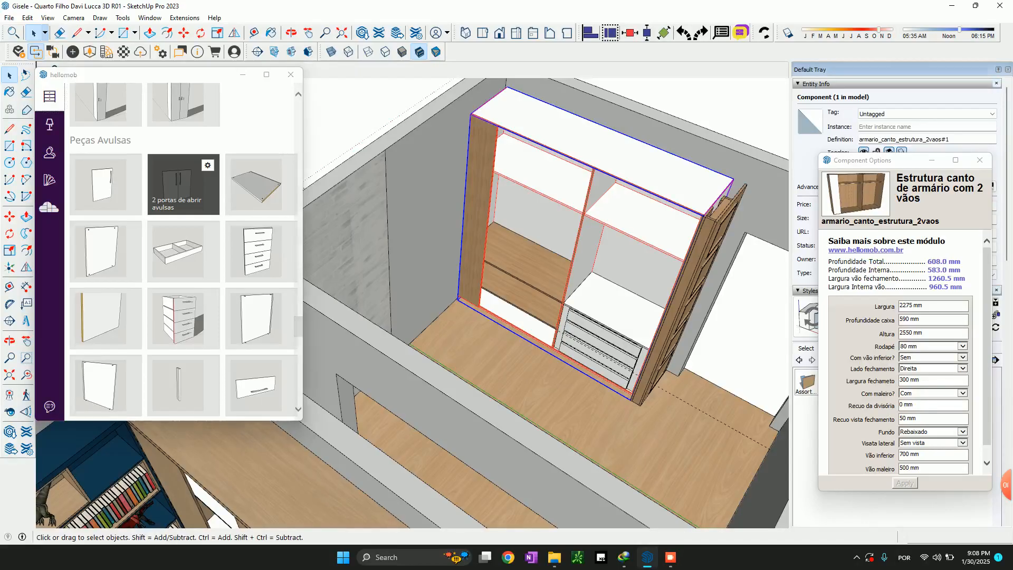
click(207, 165)
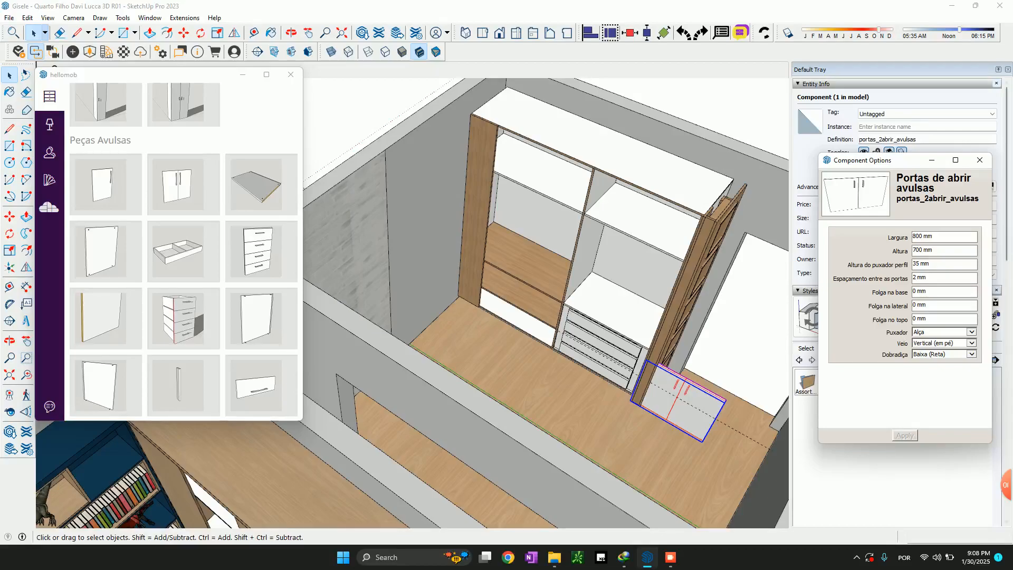
Move the two-door module by its lower front corner to the wardrobe's lower corner beside the wide wooden closing panel
scroll(649, 370, down, 1)
scroll(668, 411, up, 4)
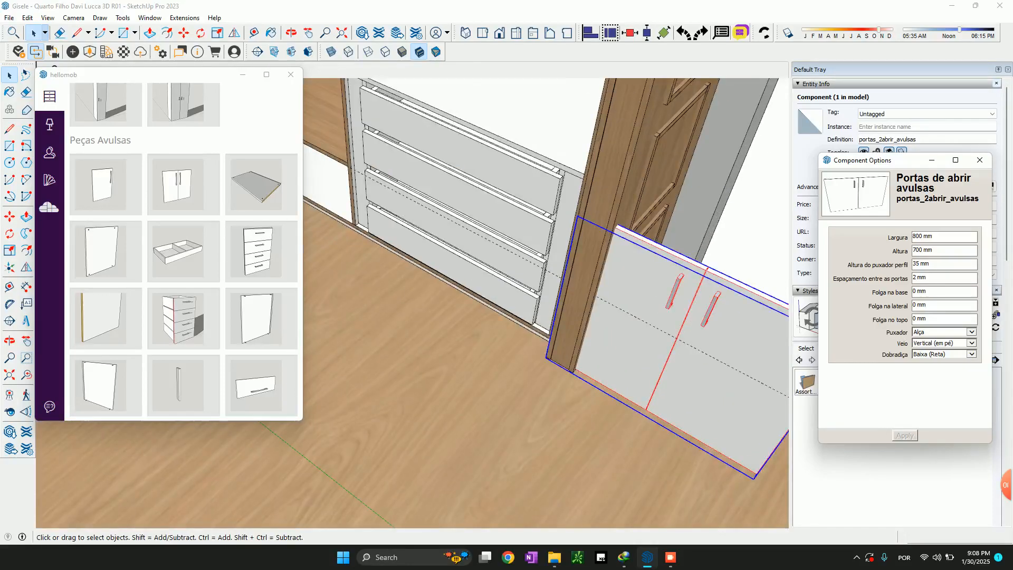
key(m)
scroll(552, 354, up, 3)
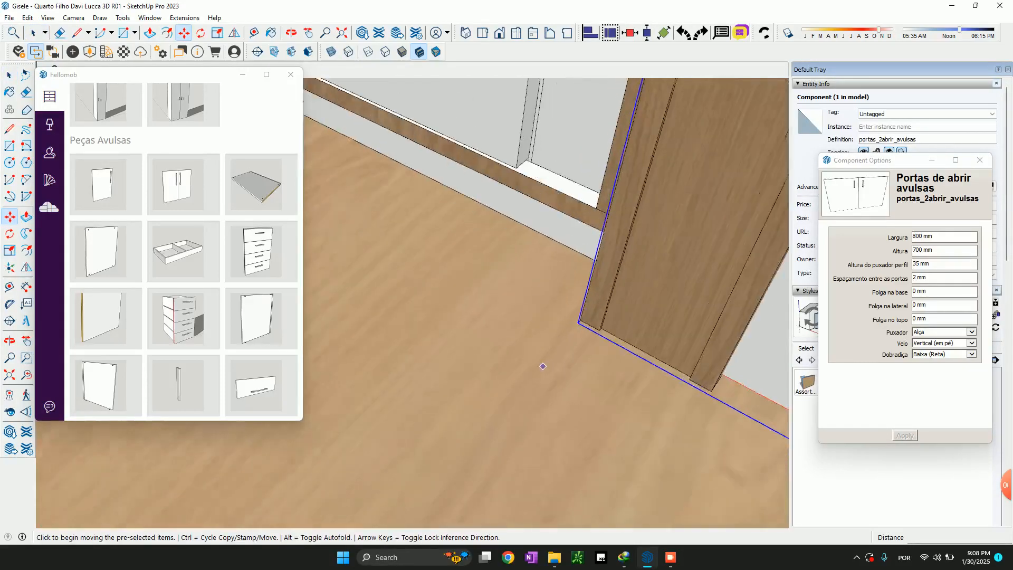
click(573, 332)
scroll(607, 296, down, 4)
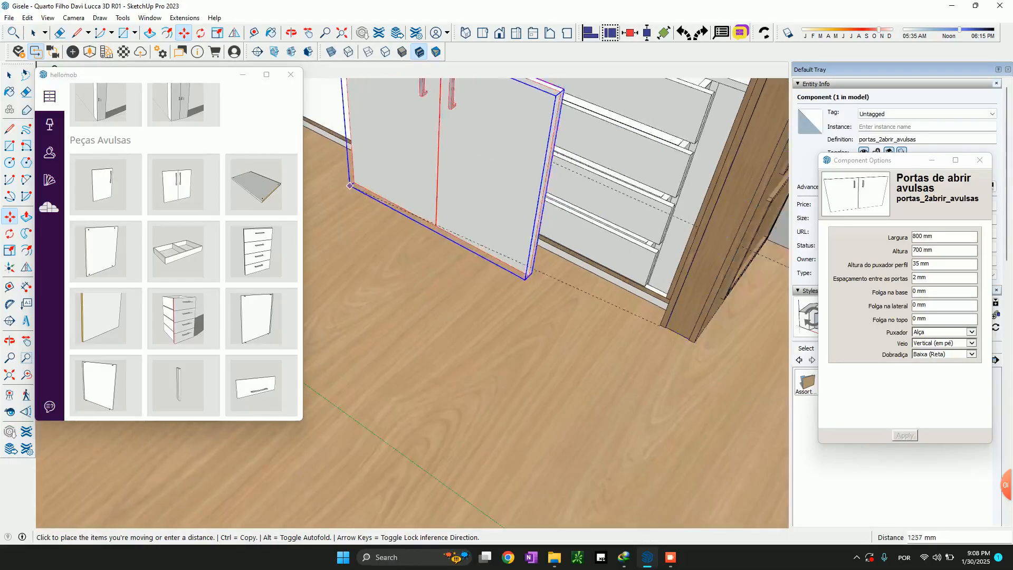
scroll(488, 198, up, 4)
scroll(528, 132, up, 2)
scroll(550, 96, up, 3)
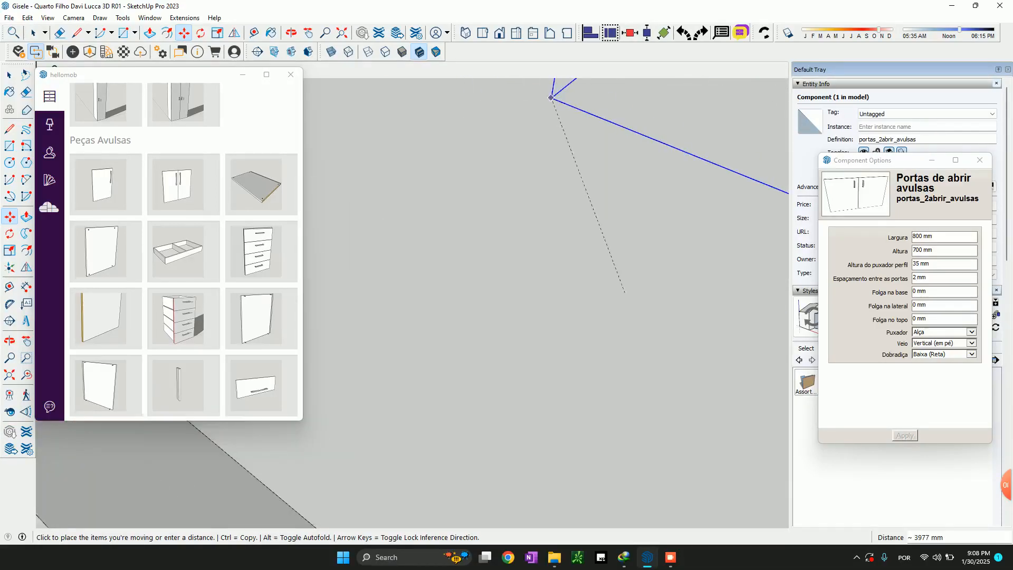
middle_drag(552, 100, 554, 102)
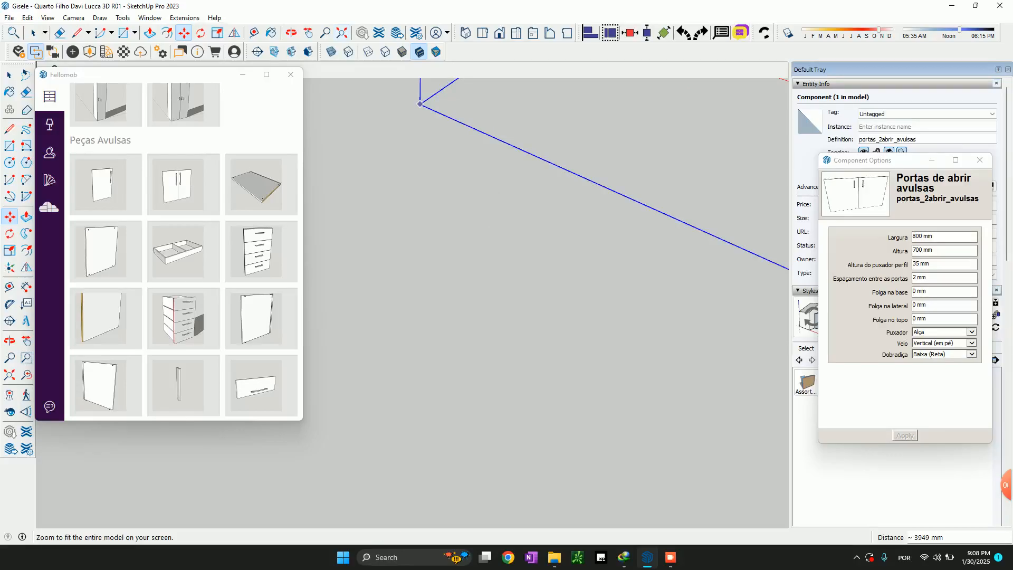
click(342, 32)
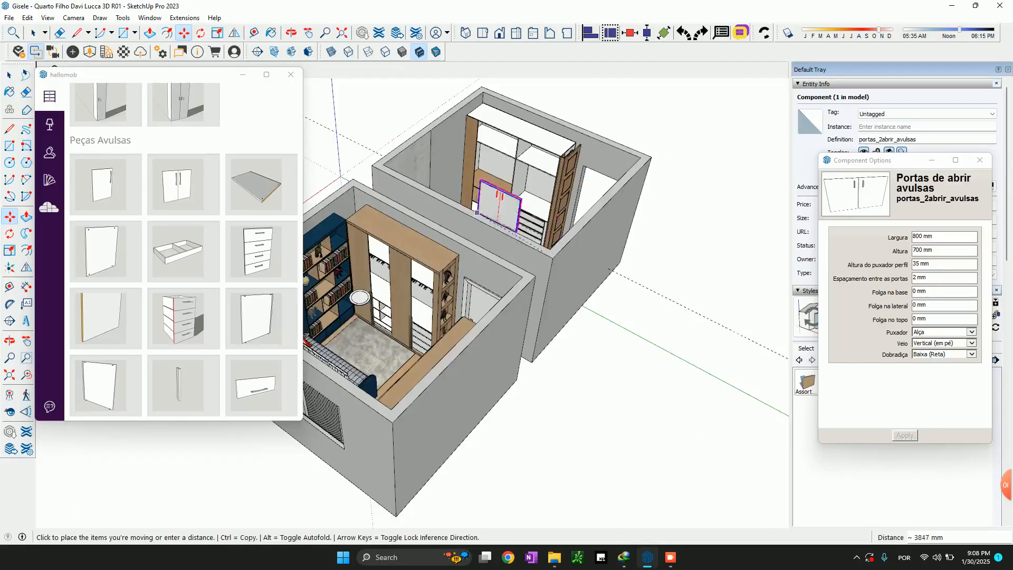
scroll(491, 227, up, 8)
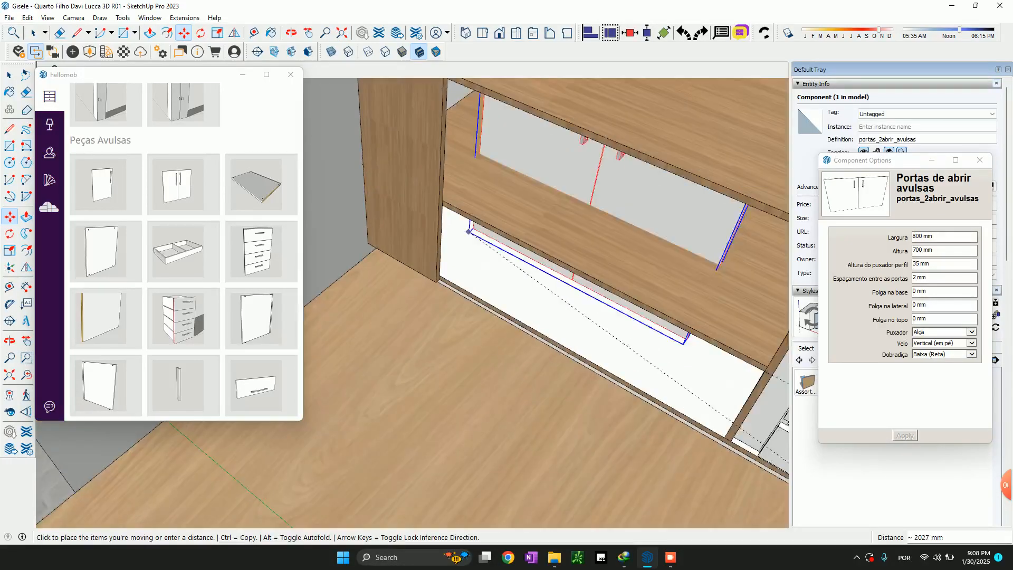
click(433, 288)
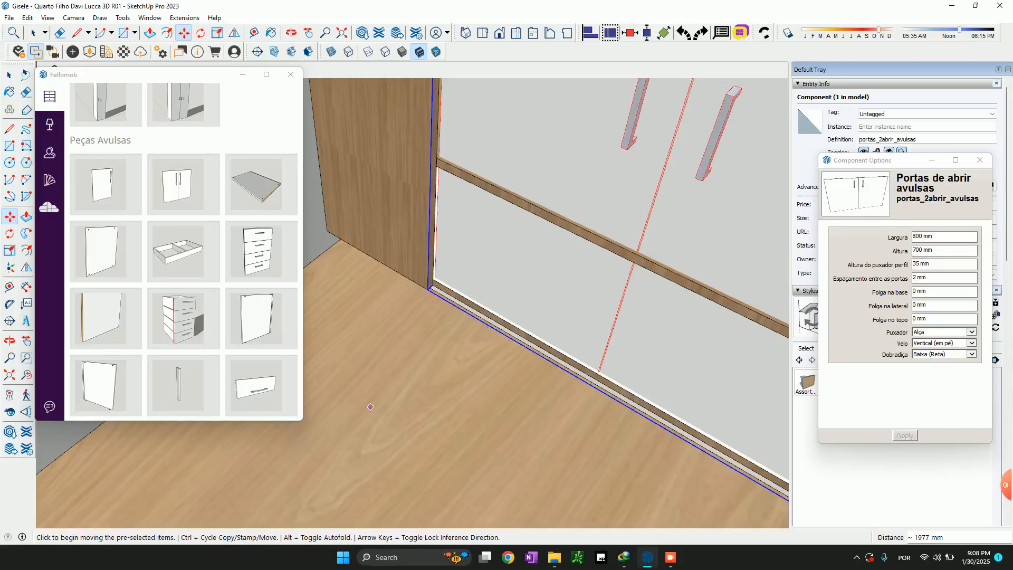
Set the door pair's Puxador option to "Sem puxador" and apply it
scroll(354, 325, down, 2)
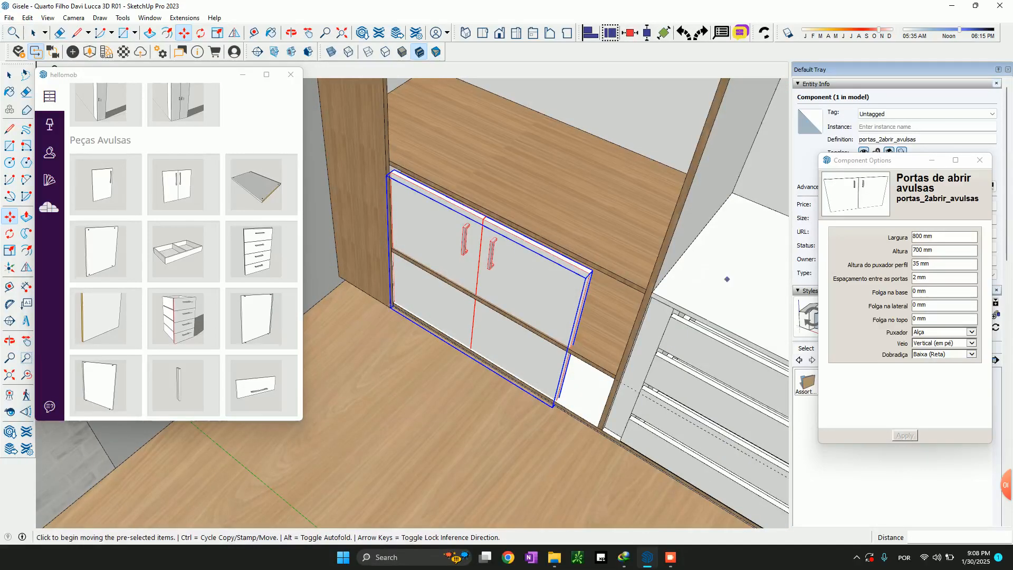
click(944, 332)
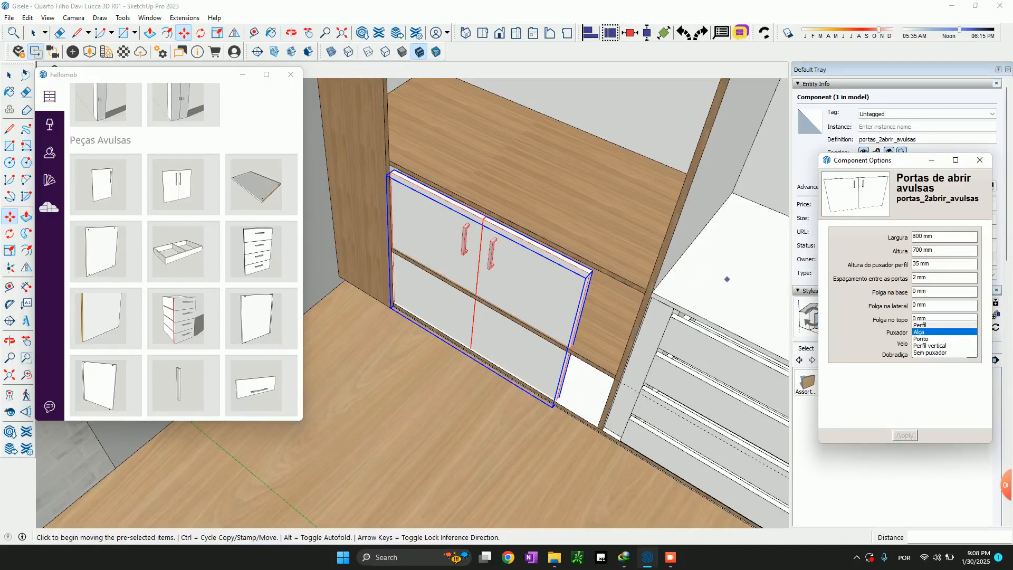
click(945, 353)
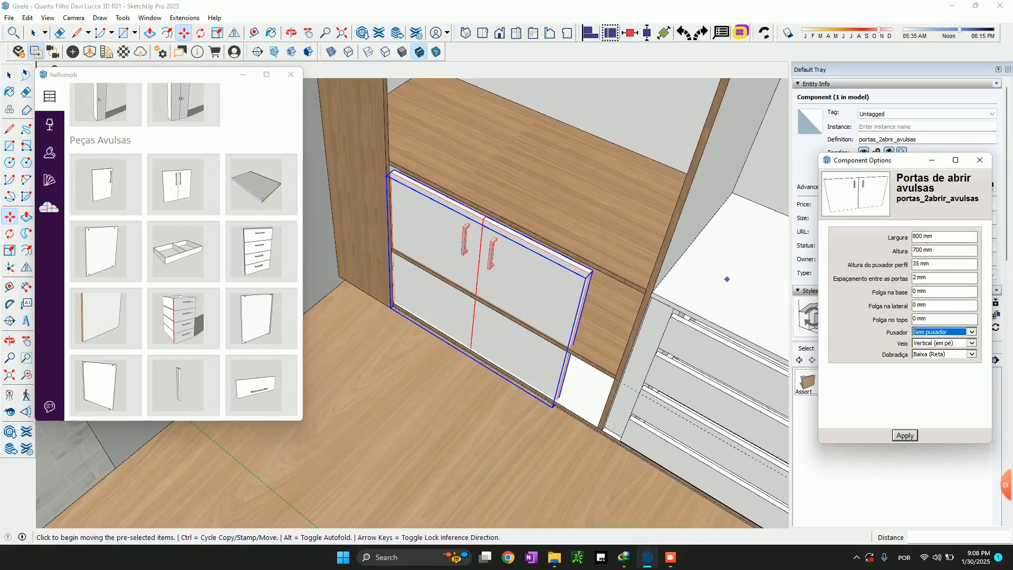
click(905, 435)
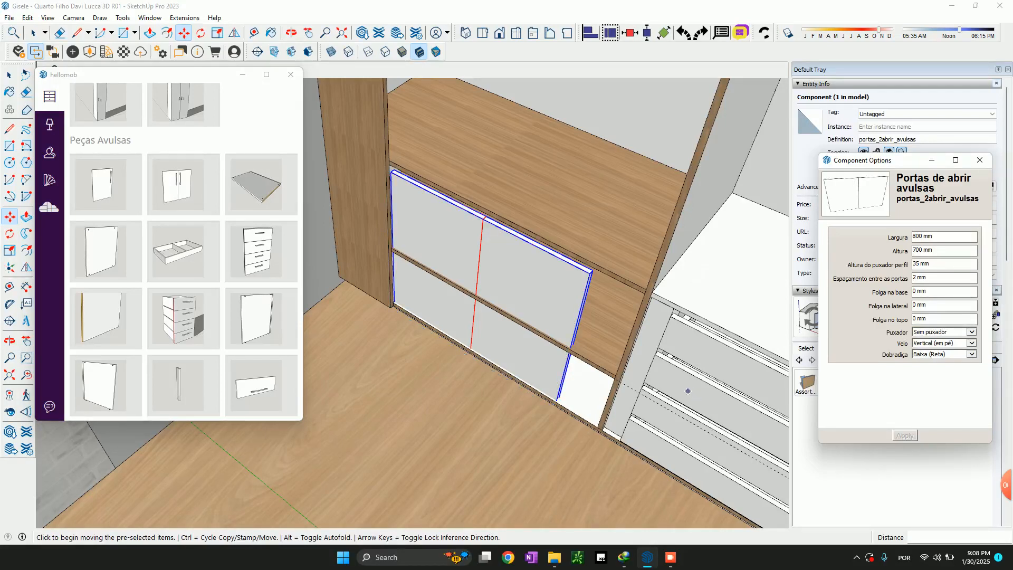
Move the handleless doors 25 mm outward so their lower corner meets the wooden closing panel's front corner at the floor
scroll(364, 319, up, 7)
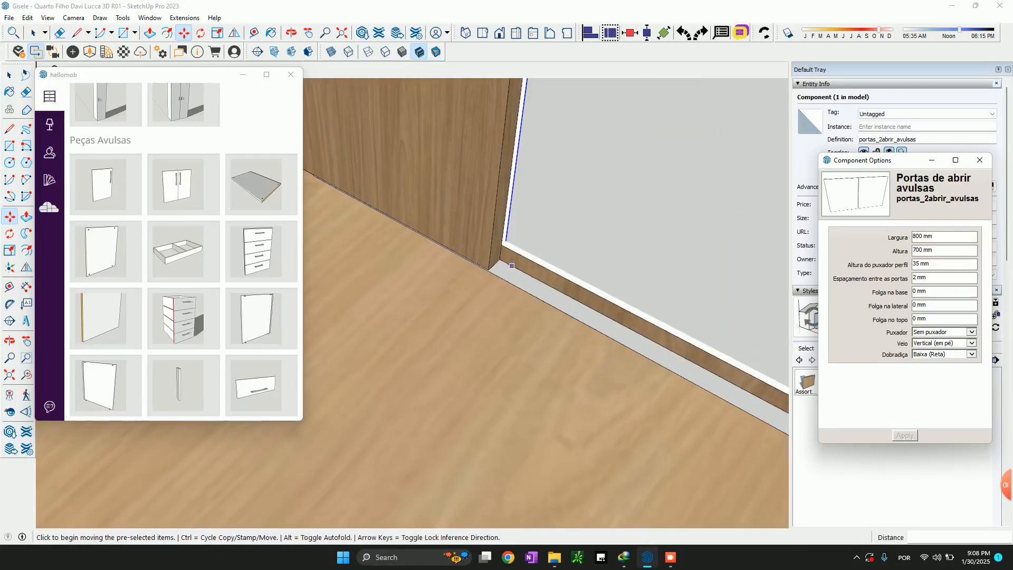
click(505, 244)
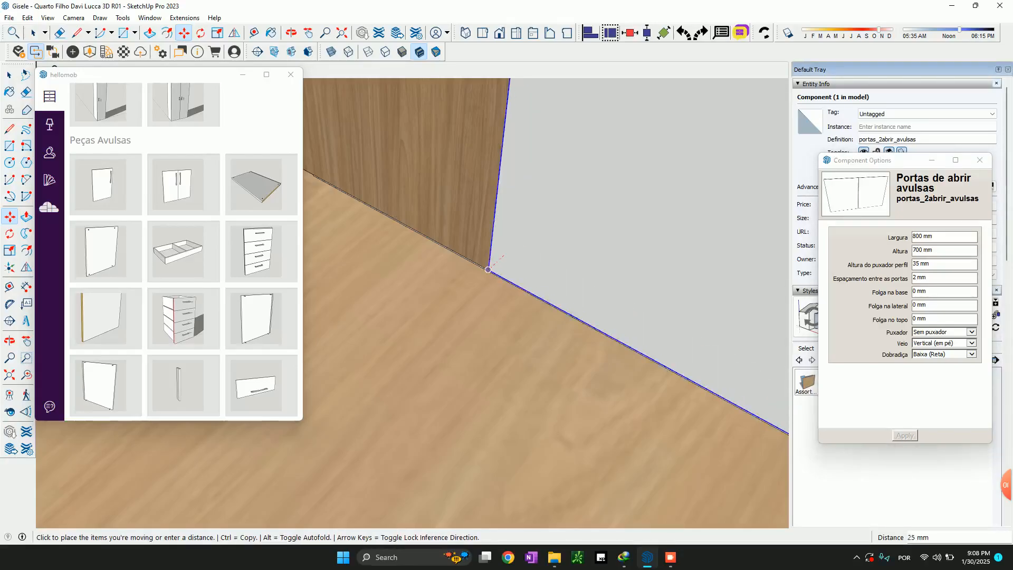
click(488, 269)
scroll(430, 343, down, 7)
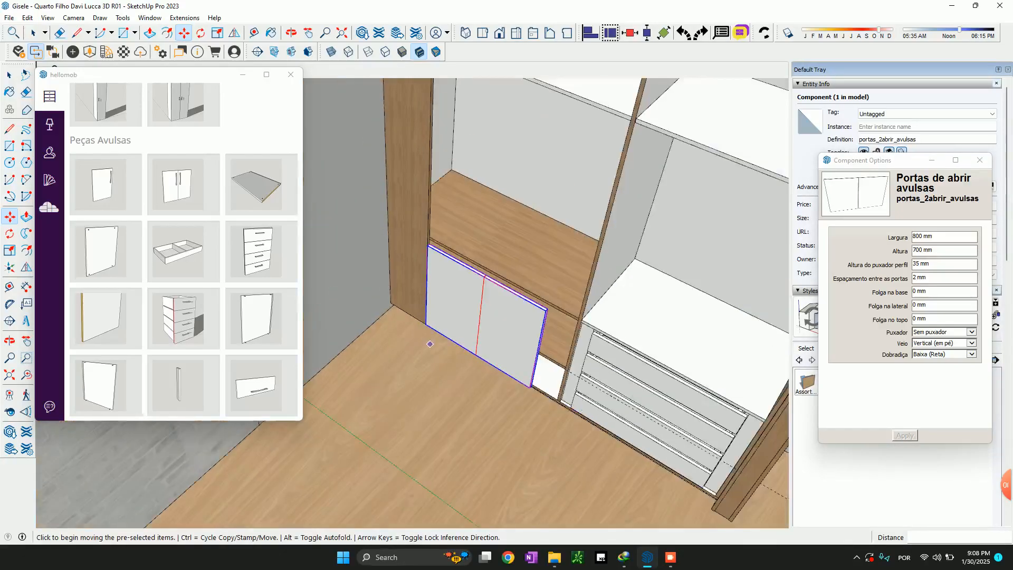
Scale the door pair upward to the wardrobe's upper edge, giving a height of 2470 mm
scroll(430, 344, down, 1)
key(s)
click(462, 302)
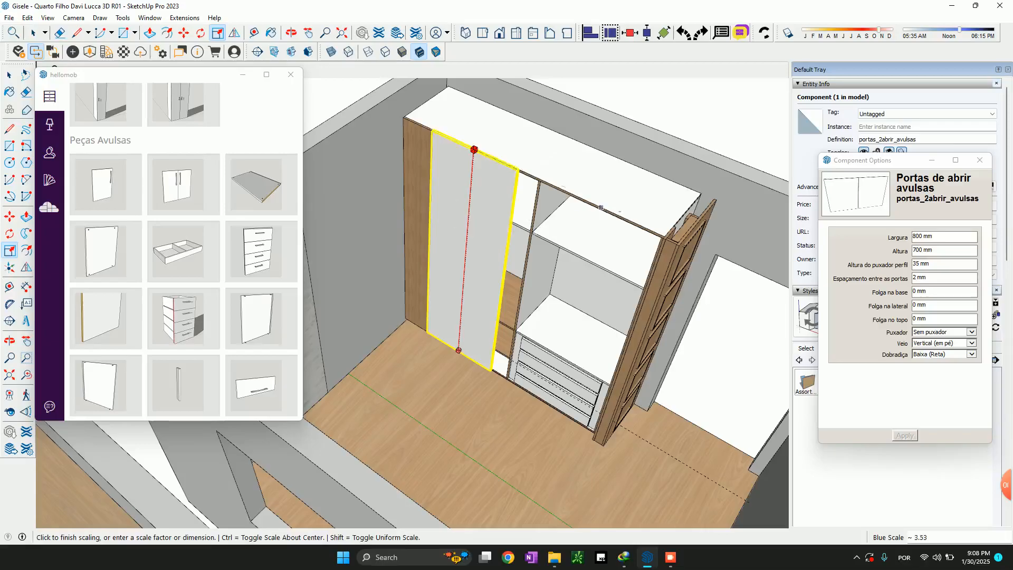
click(665, 239)
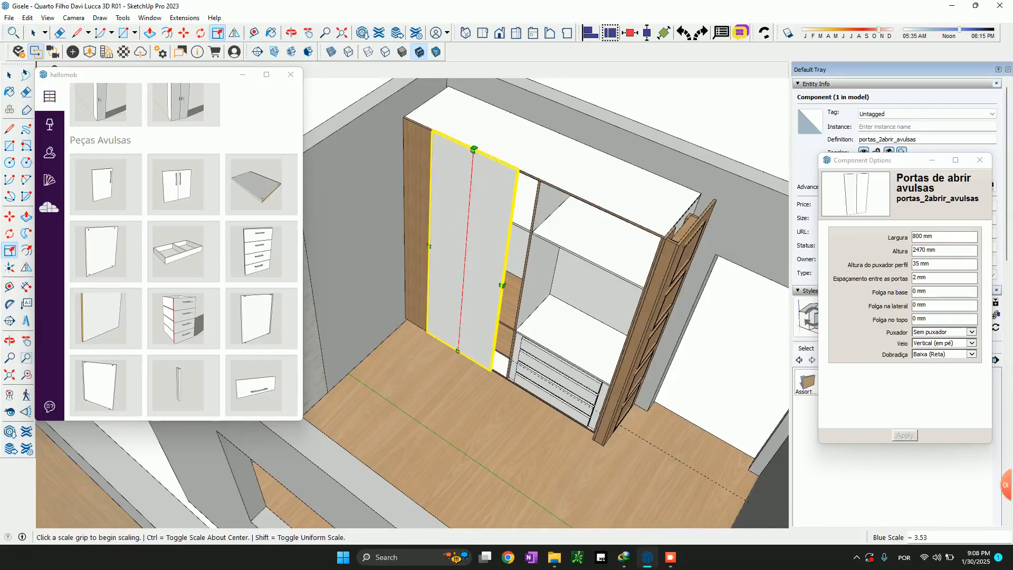
Scale the door pair sideways to the middle of the wardrobe's central divider, giving a width of 987.5 mm
scroll(533, 170, up, 8)
scroll(437, 397, down, 3)
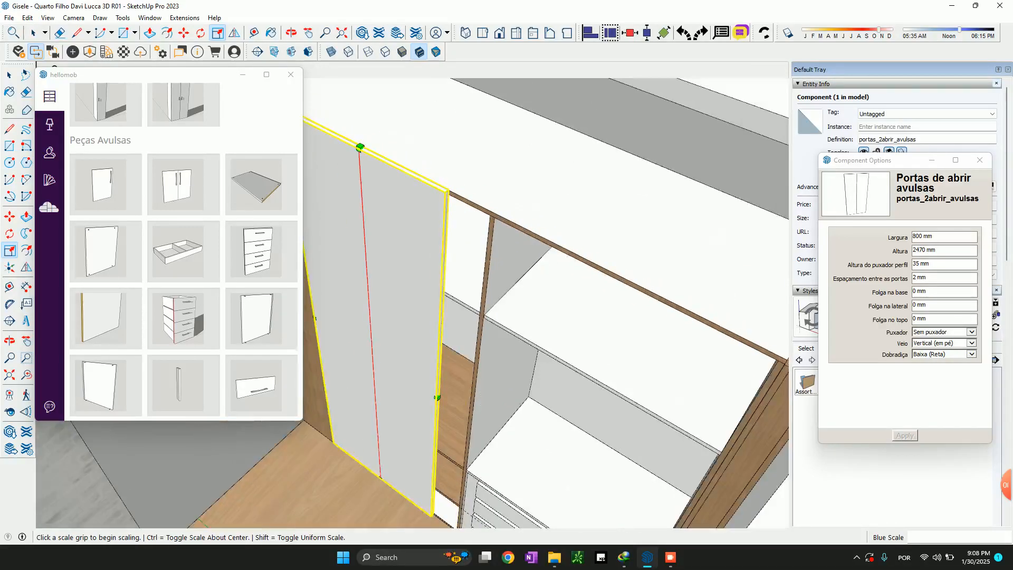
click(437, 396)
scroll(389, 454, up, 2)
scroll(490, 224, up, 3)
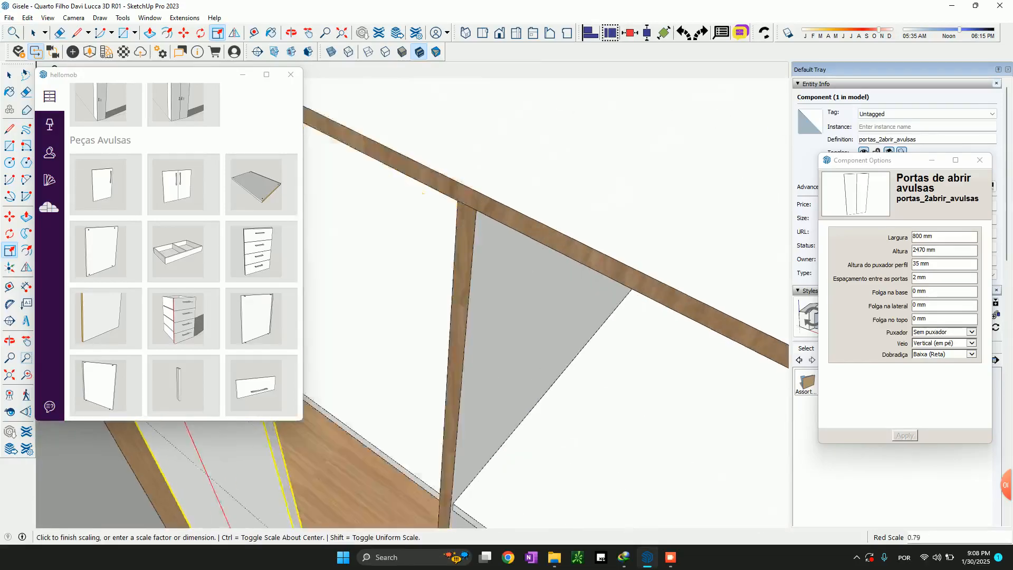
click(467, 205)
scroll(467, 205, down, 5)
Copy the door pair by its upper corner to the end of the first pair, about 988 mm along, covering the second bay
key(space)
key(m)
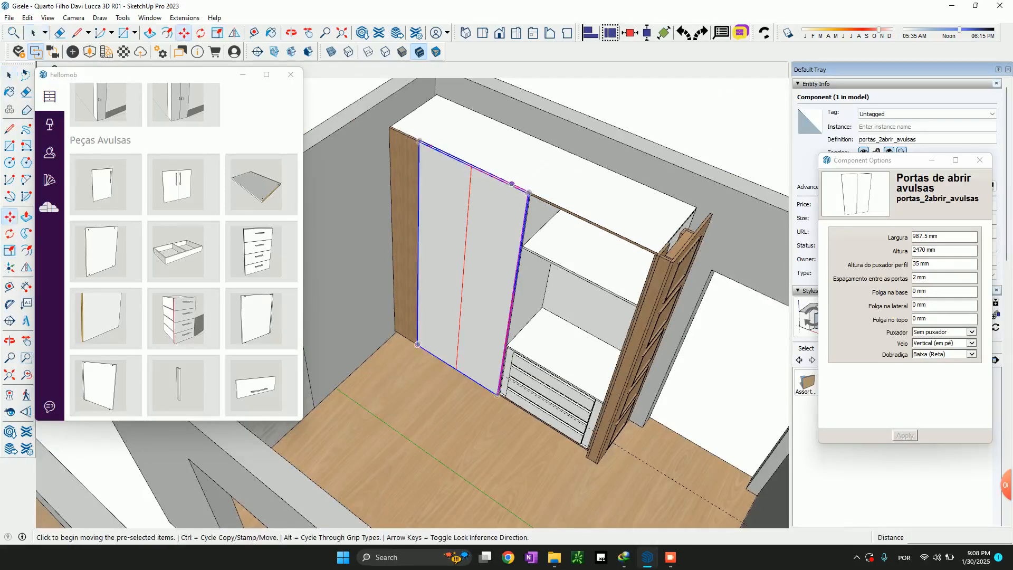
scroll(477, 185, up, 3)
click(369, 102)
key(ctrl)
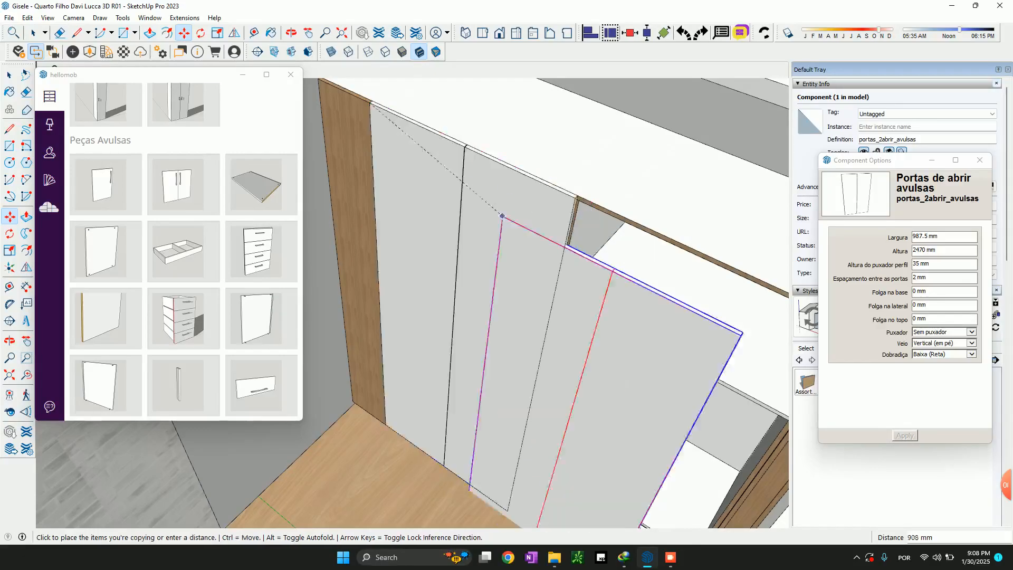
scroll(602, 180, up, 4)
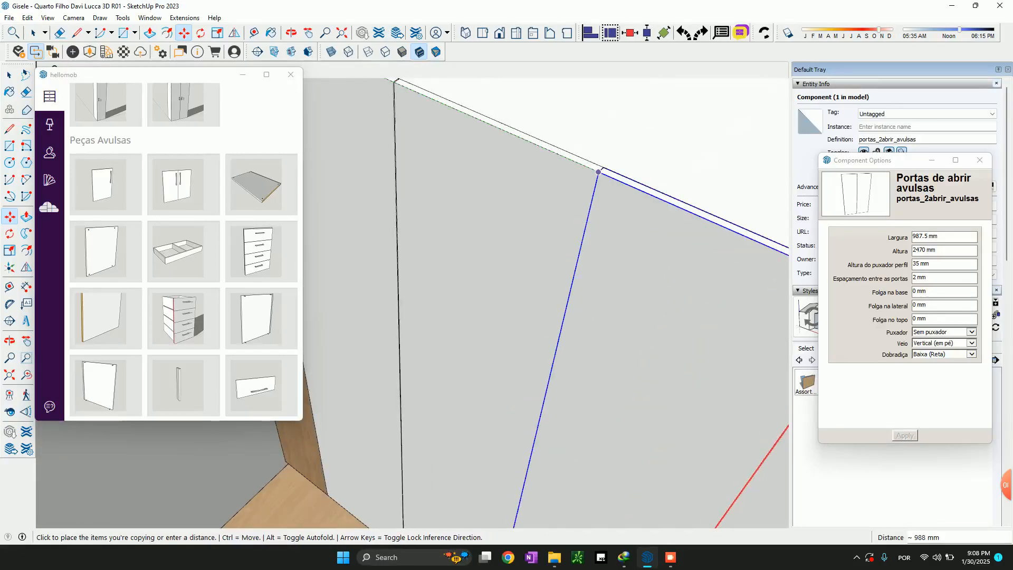
click(599, 172)
scroll(598, 172, down, 5)
key(space)
Select both door pairs and enter 4 mm spacing between doors, 2 mm side clearance and 3 mm top clearance
scroll(595, 245, up, 5)
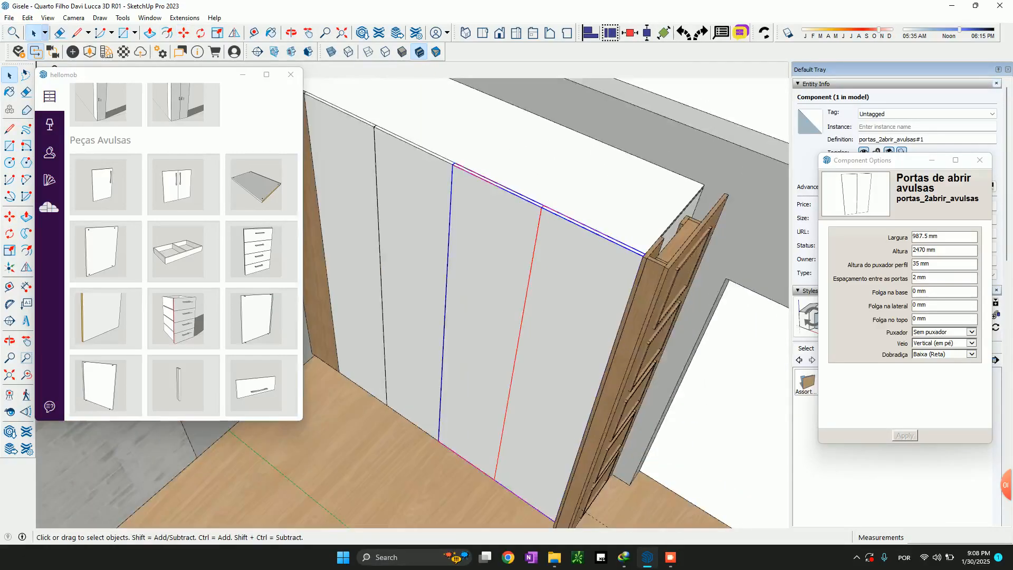
scroll(621, 284, down, 5)
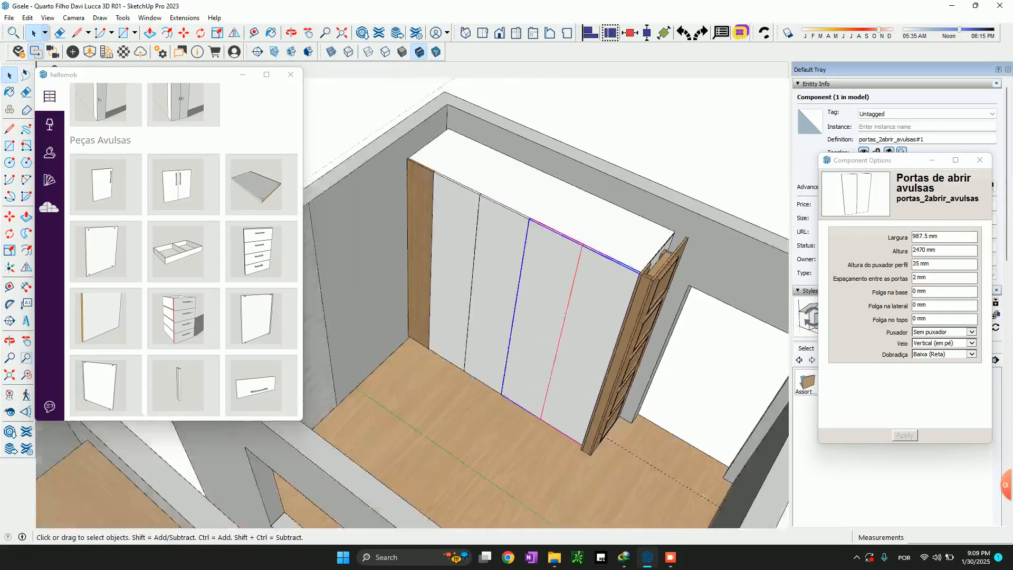
shift+click(504, 277)
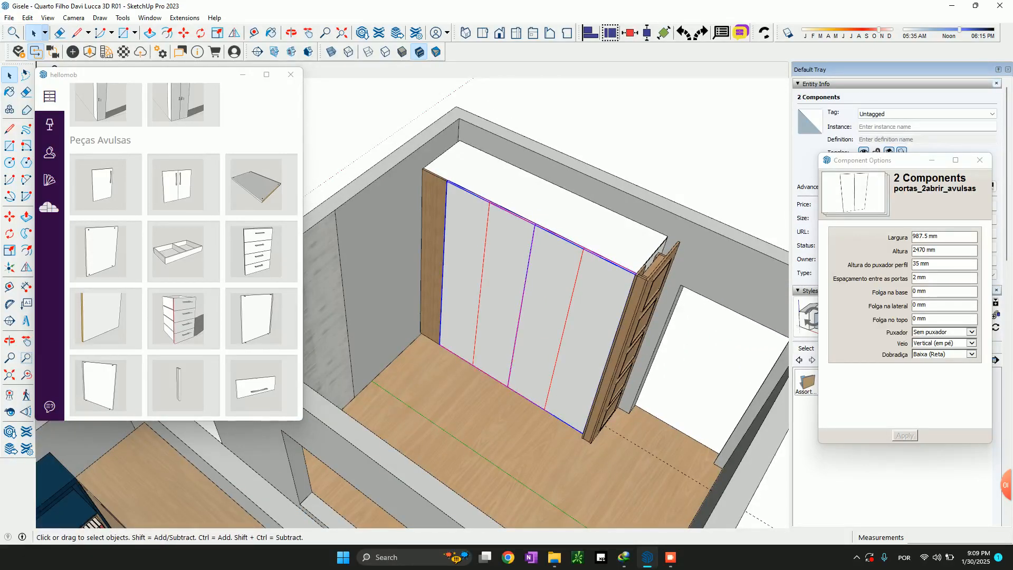
drag(917, 277, 913, 278)
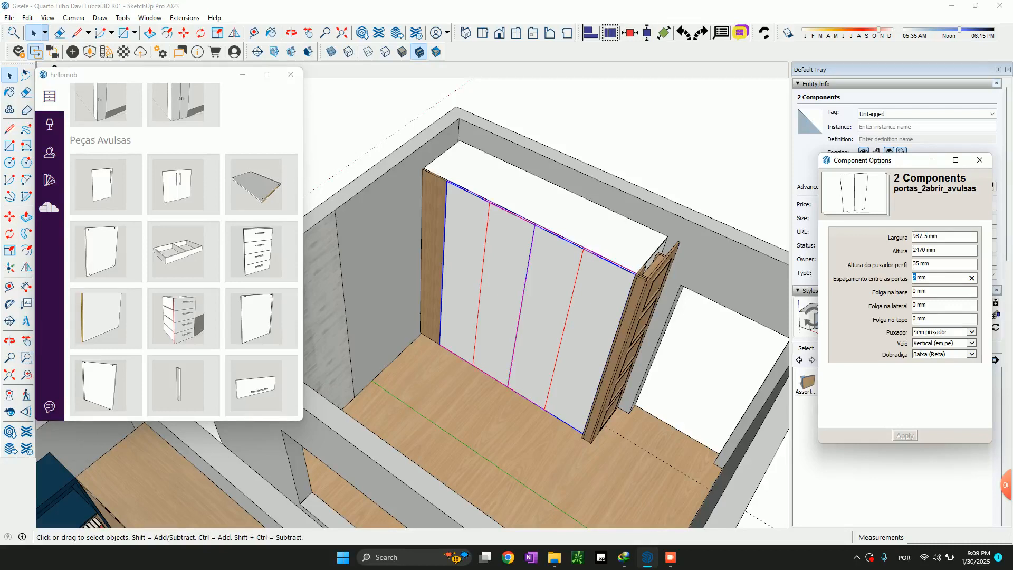
text(4)
double_click(915, 291)
click(916, 305)
text(2)
text(3)
Inspect the doors' upper edge and joints along the wardrobe, and apply the entered clearances to both door pairs
scroll(446, 210, up, 3)
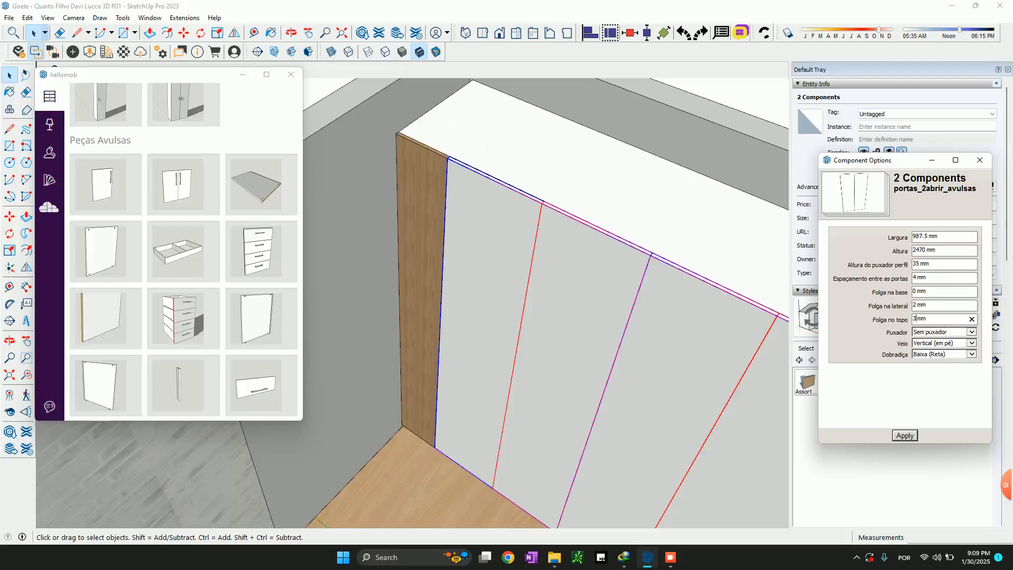
scroll(650, 273, up, 2)
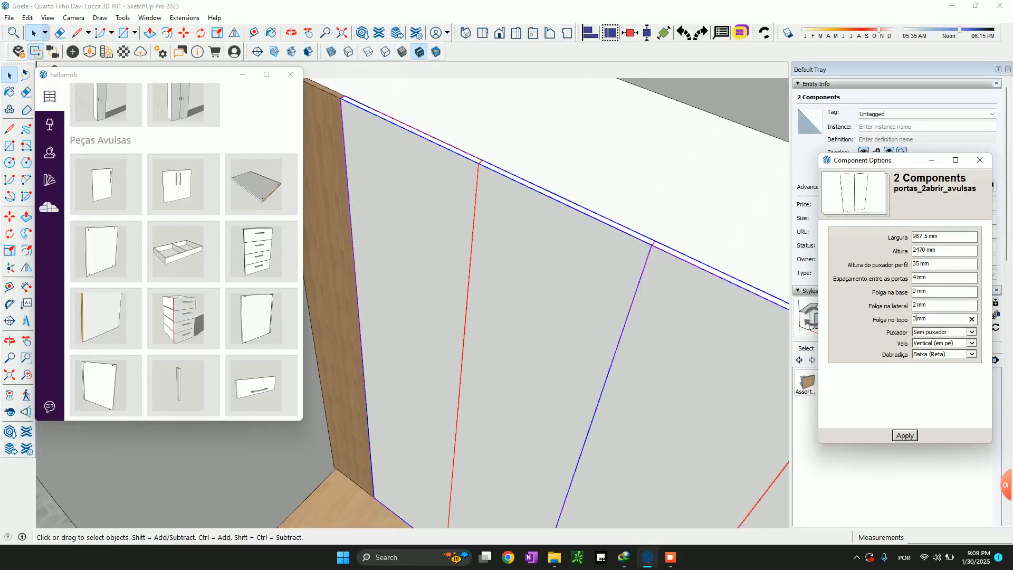
scroll(618, 206, down, 1)
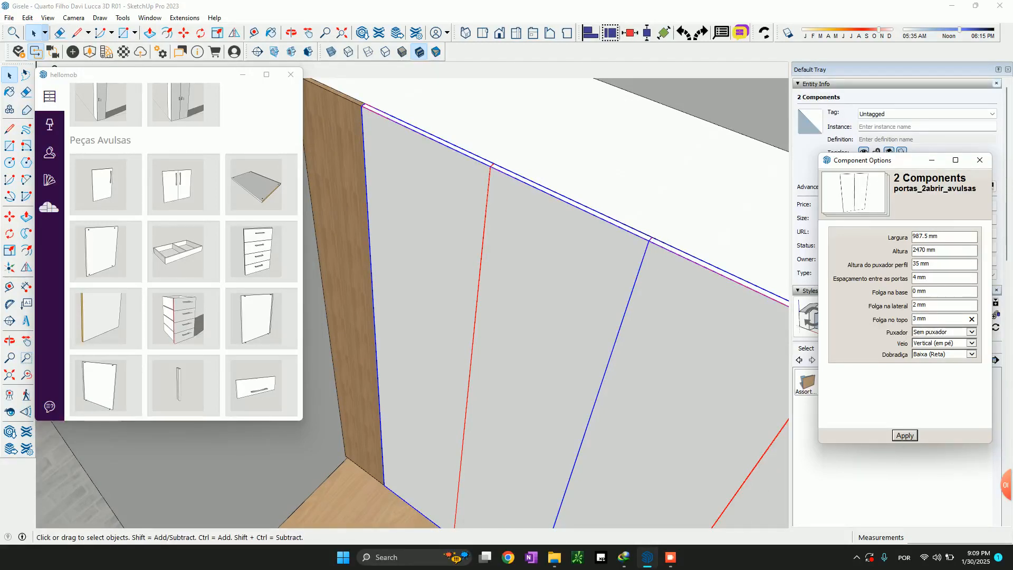
scroll(359, 154, down, 4)
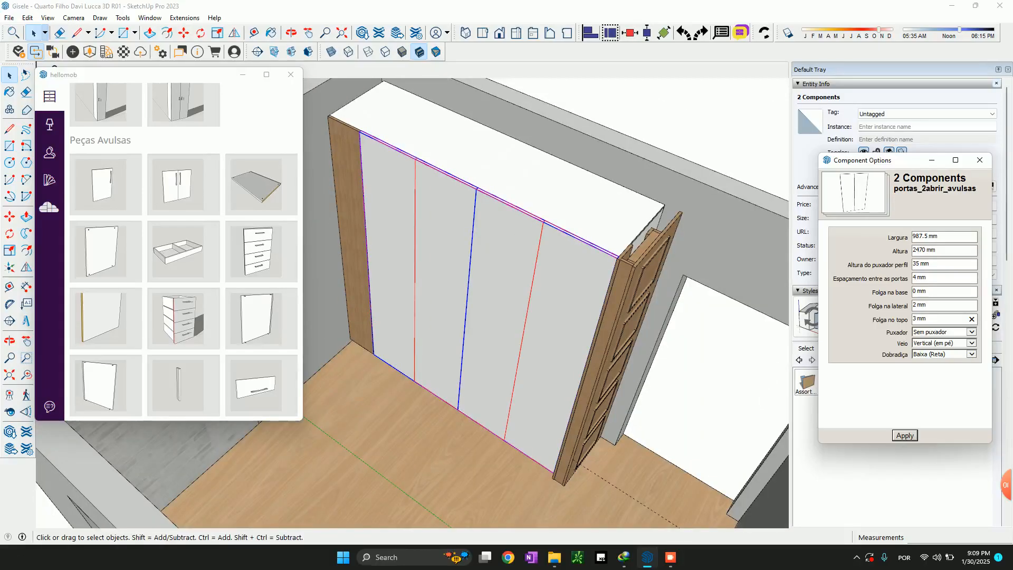
scroll(551, 252, up, 3)
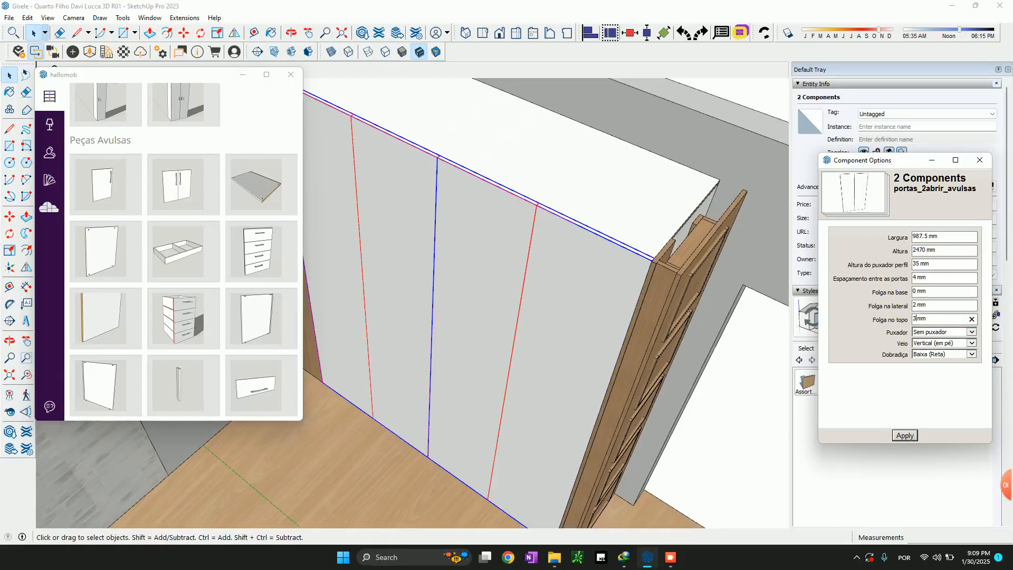
scroll(454, 206, down, 3)
middle_drag(454, 211, 533, 211)
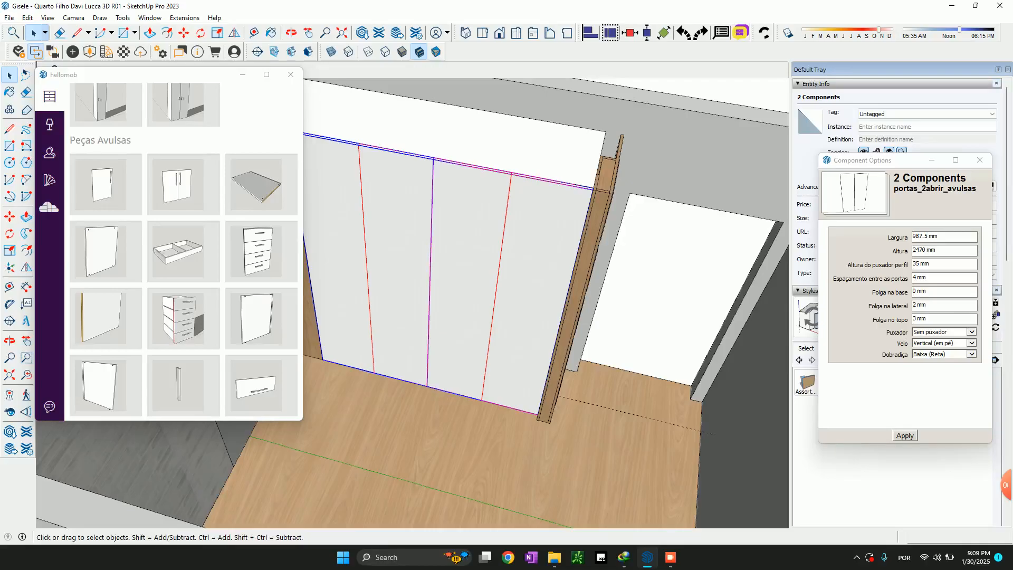
click(905, 435)
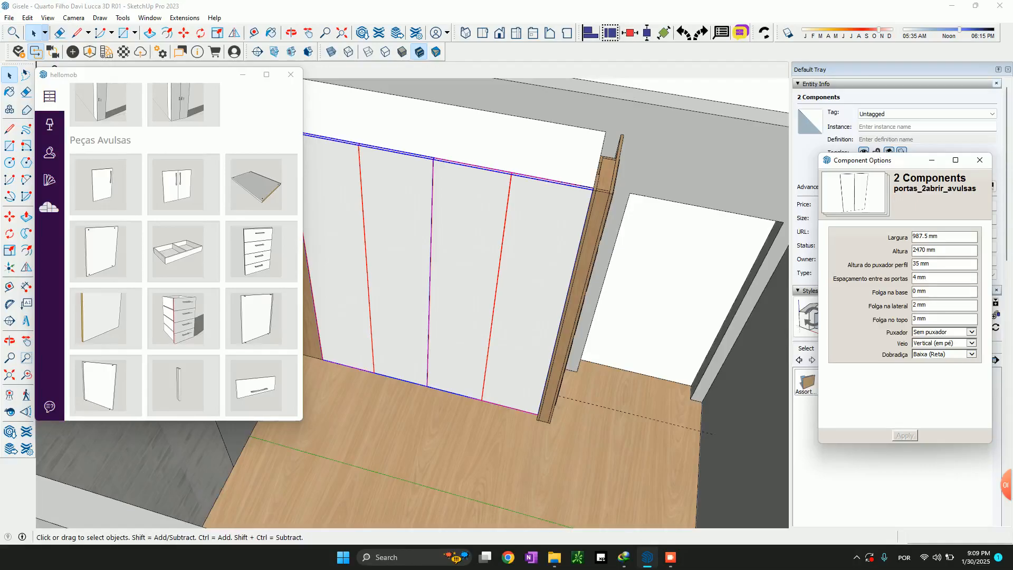
Examine the gaps between the four doors, along their upper edge and beside the wardrobe's end panel
scroll(476, 214, up, 2)
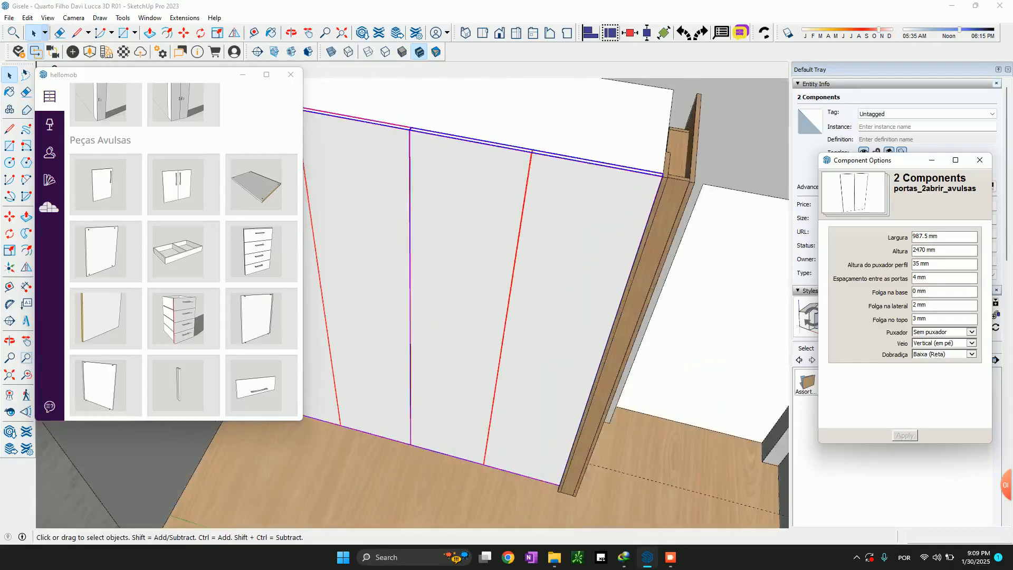
double_click(916, 277)
scroll(652, 211, up, 4)
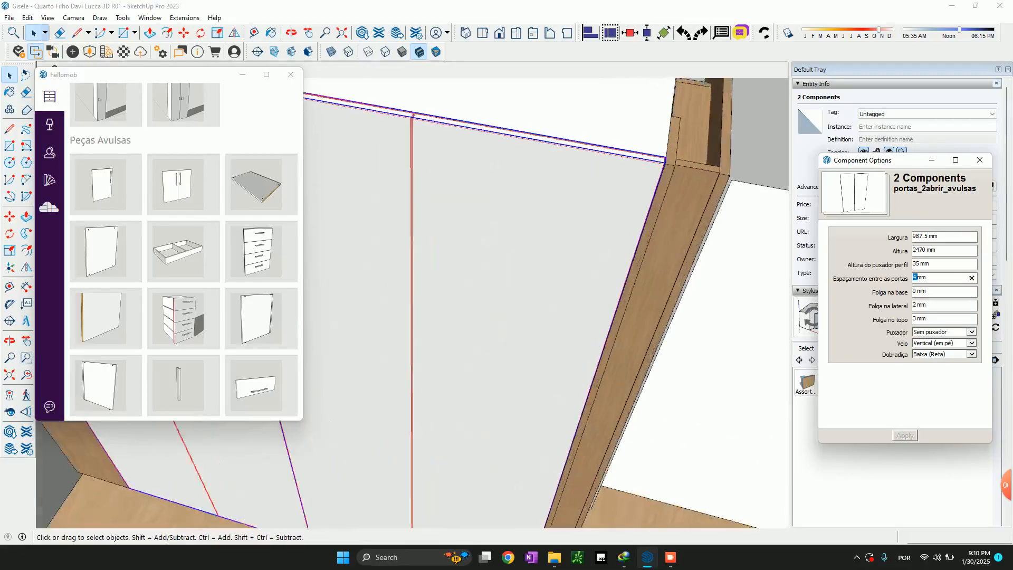
scroll(412, 303, down, 5)
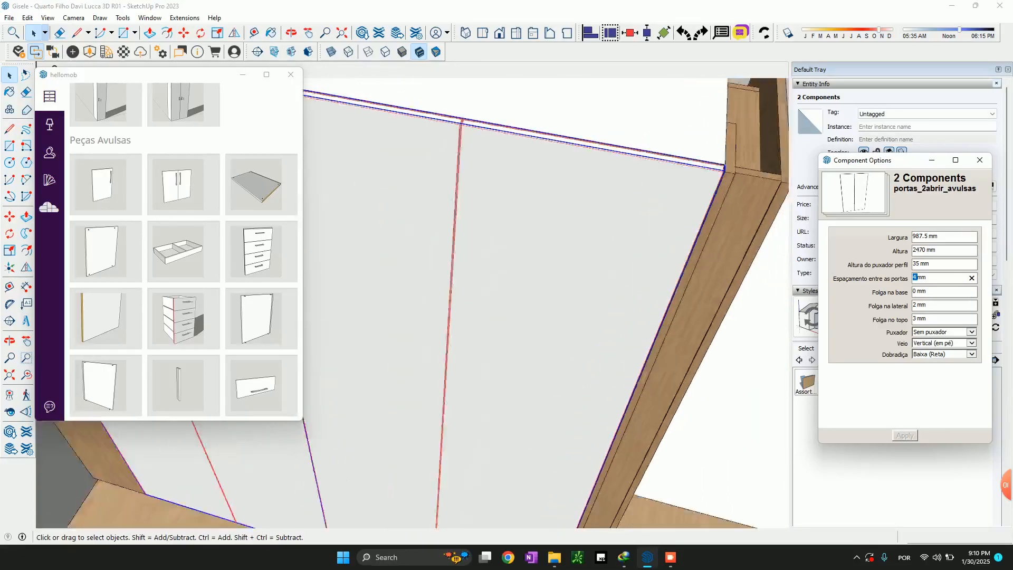
scroll(412, 303, down, 4)
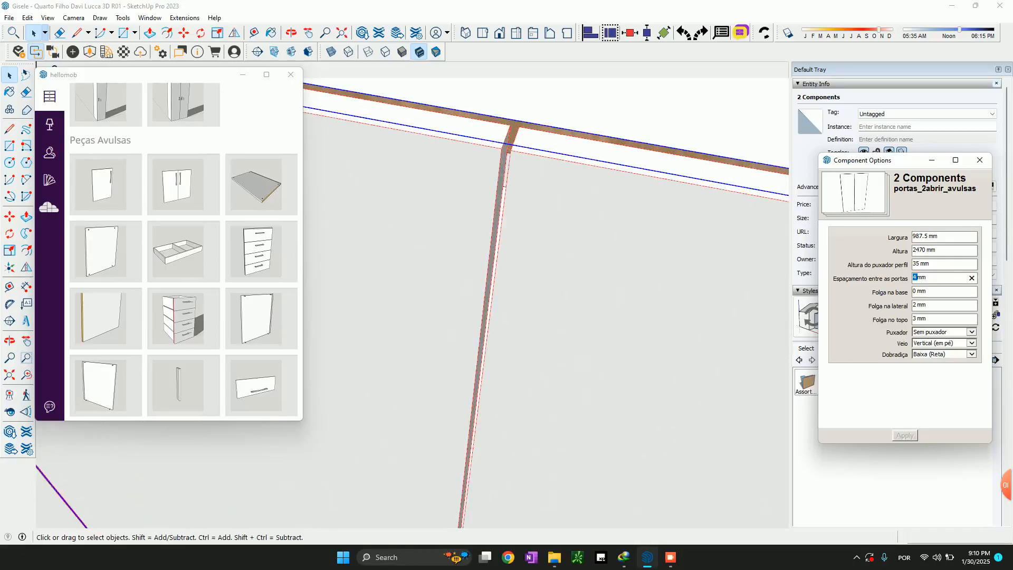
scroll(413, 303, down, 1)
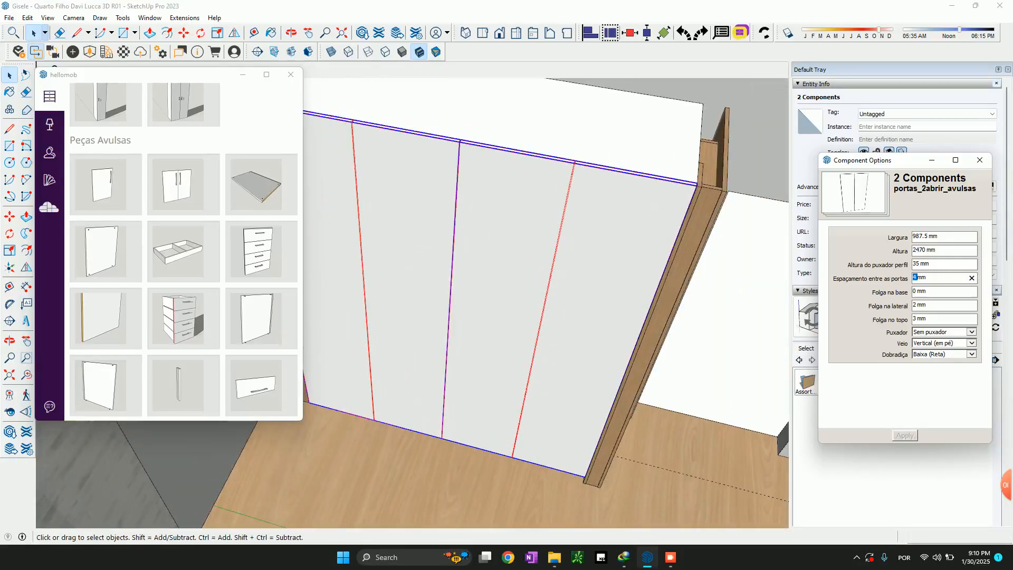
scroll(628, 212, up, 2)
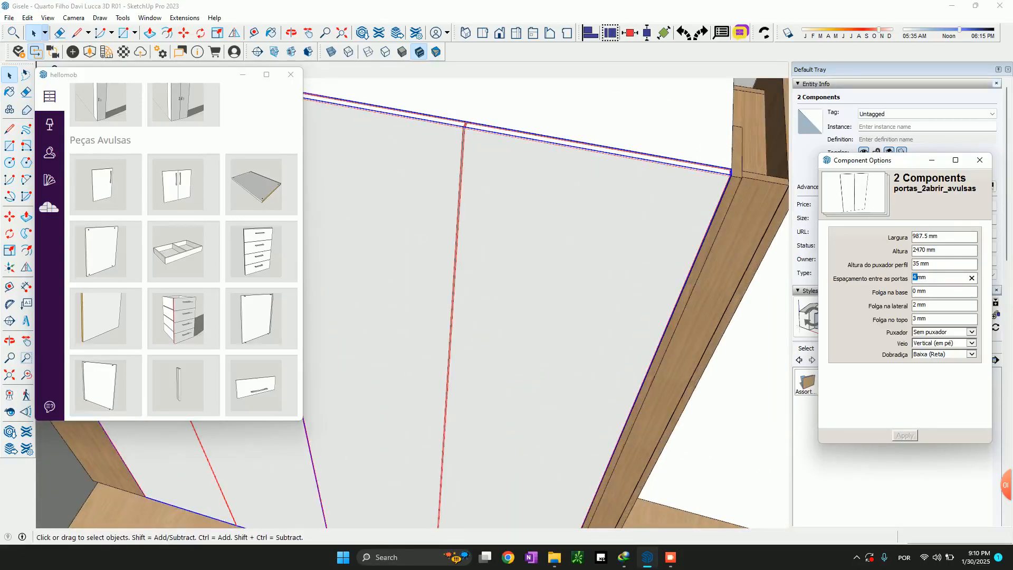
scroll(523, 295, down, 3)
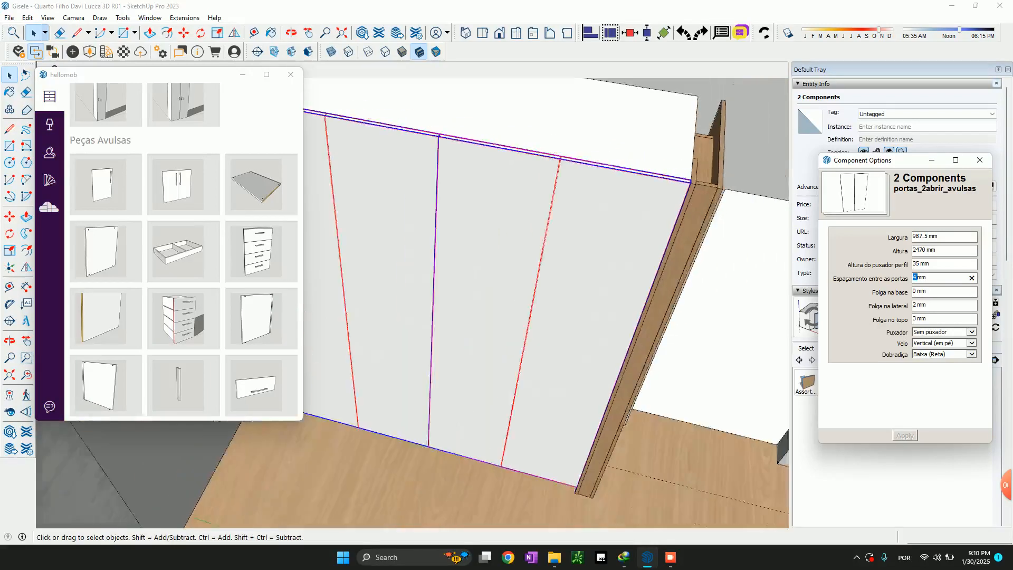
scroll(522, 296, up, 3)
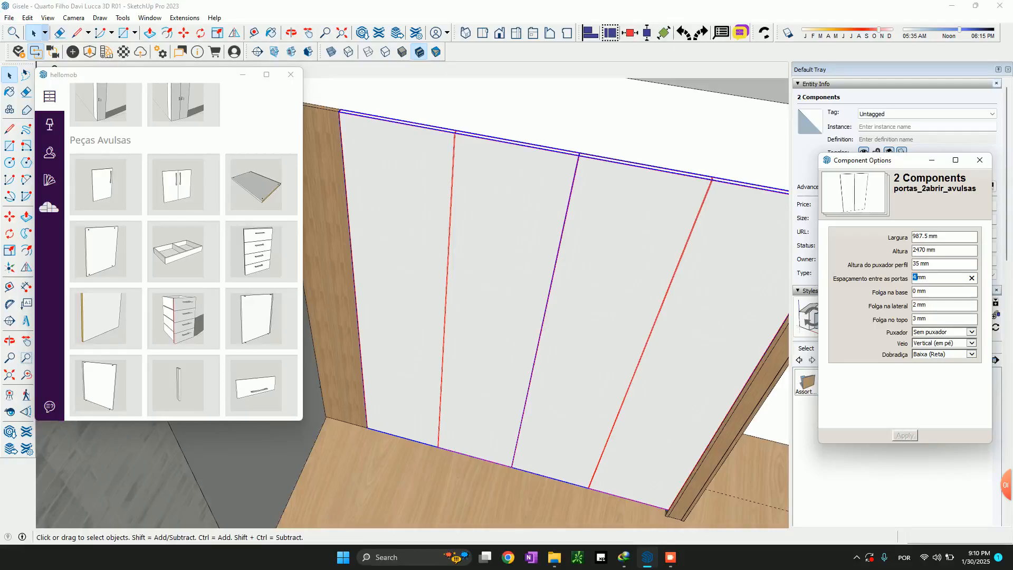
scroll(522, 293, down, 3)
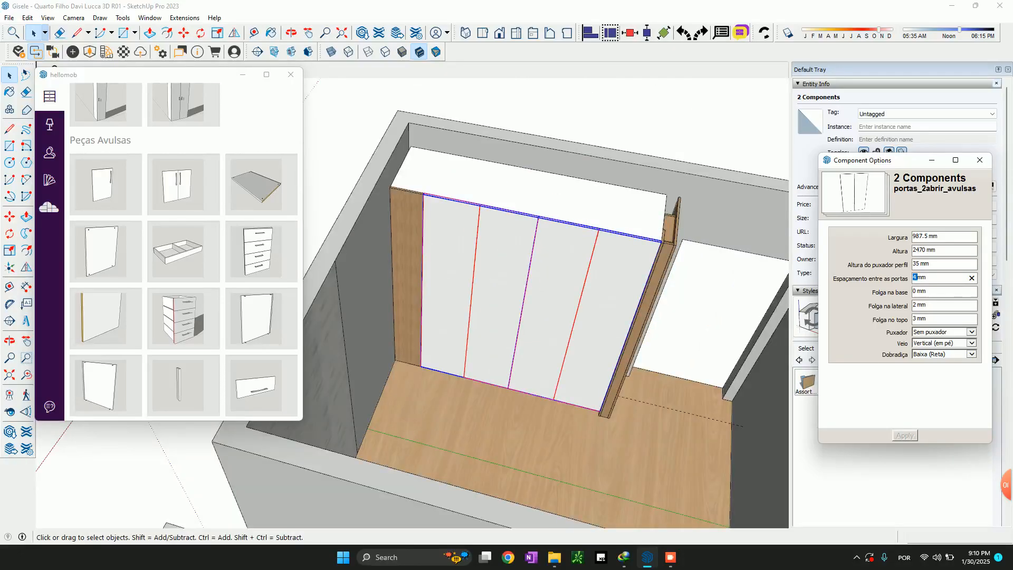
Finish both door pairs in MDF 18 tauari 2F Sudati with 22 x 0.4 mm Tauari Rehau edge banding
click(49, 179)
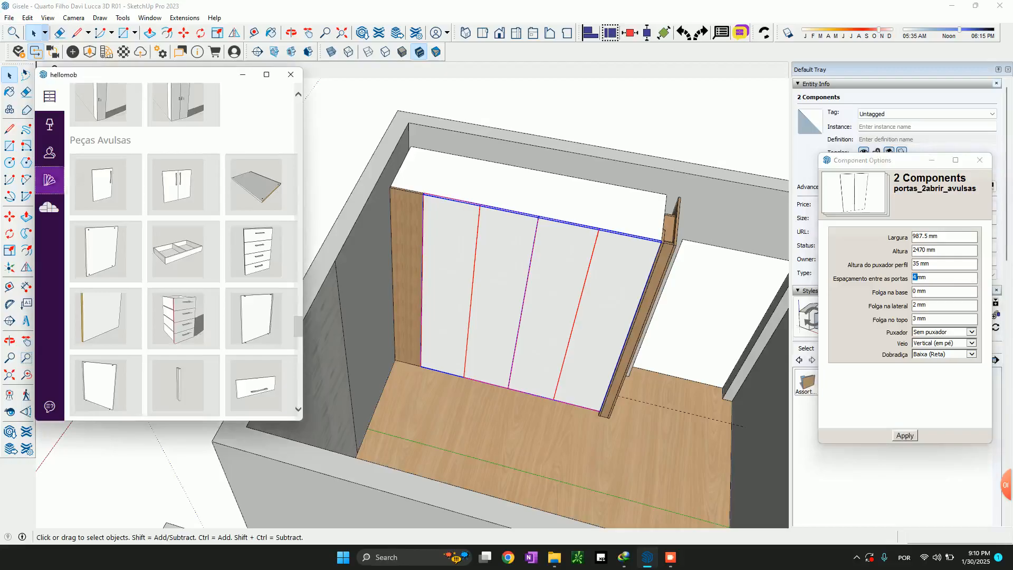
click(132, 127)
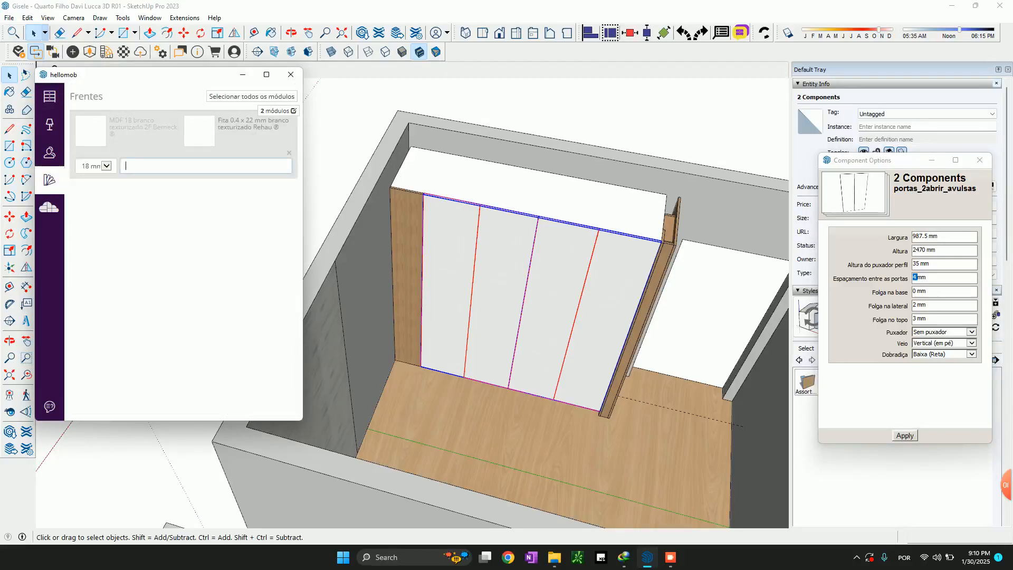
text(tauari)
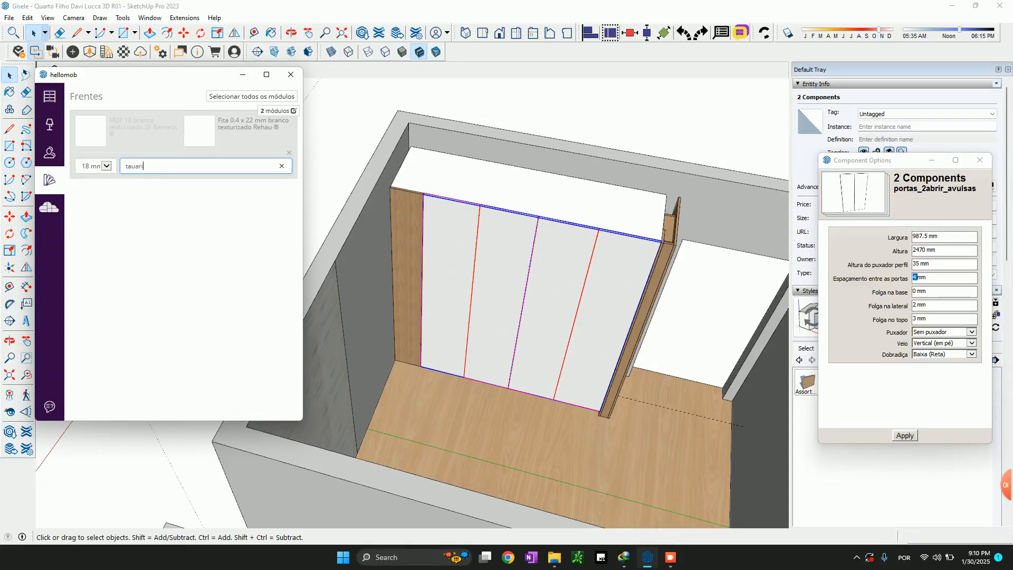
key(Down)
key(Return)
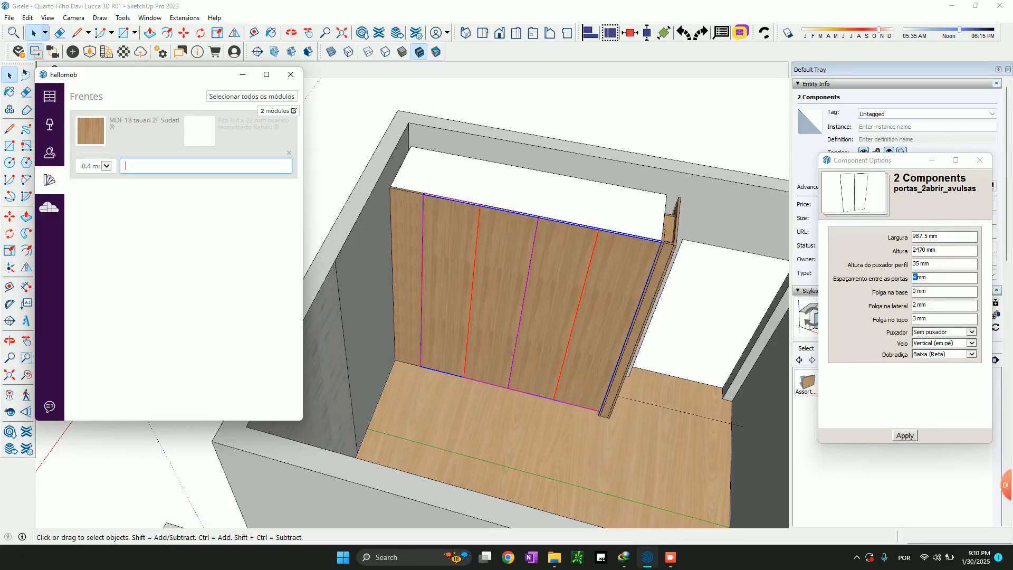
text(r)
text(aua)
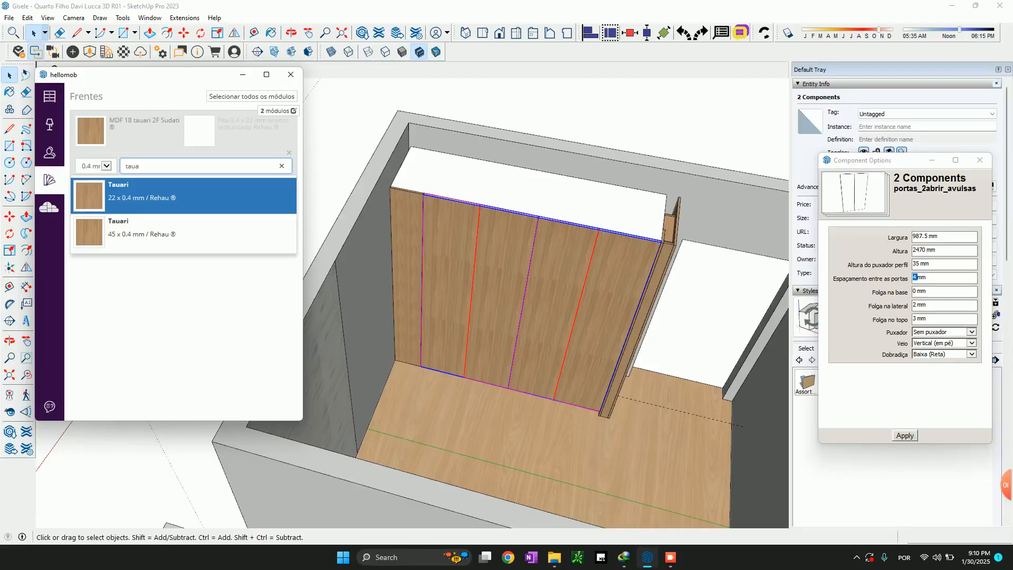
key(Return)
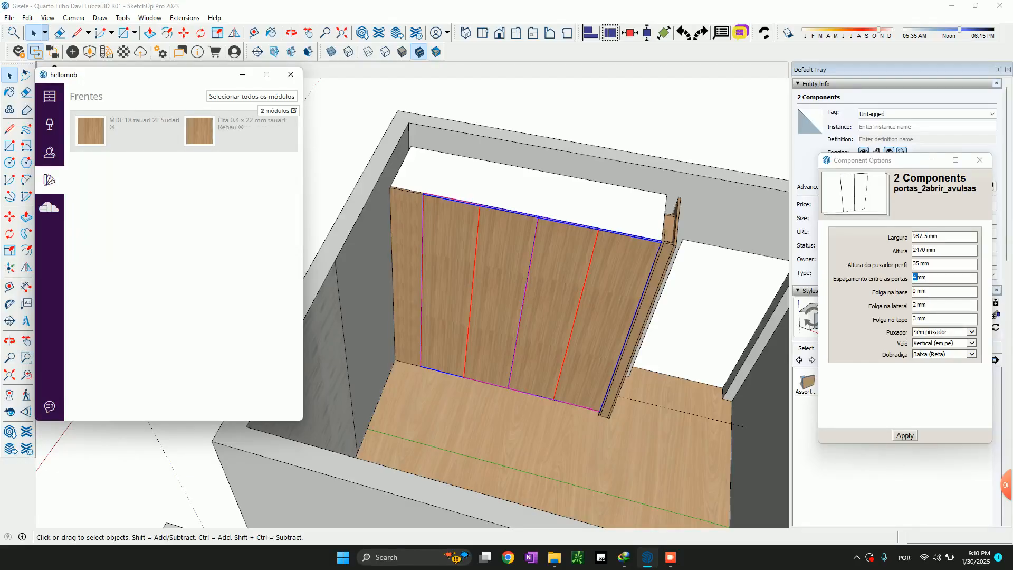
Compare the new wardrobe's tauari doors with the front of the reference wardrobe in the furnished bedroom
middle_drag(570, 306, 401, 317)
middle_drag(681, 291, 723, 274)
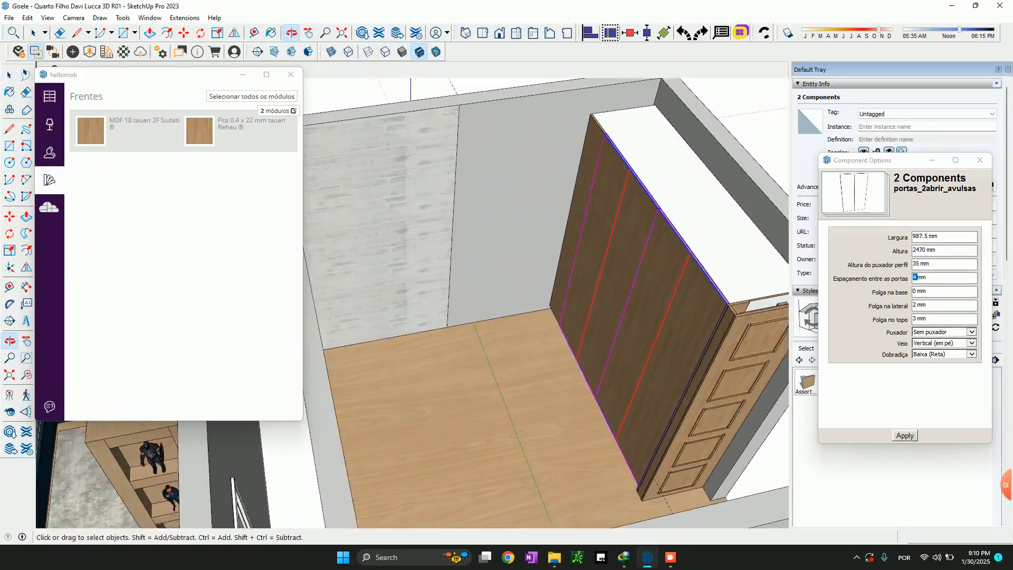
scroll(723, 275, down, 3)
middle_drag(633, 295, 702, 243)
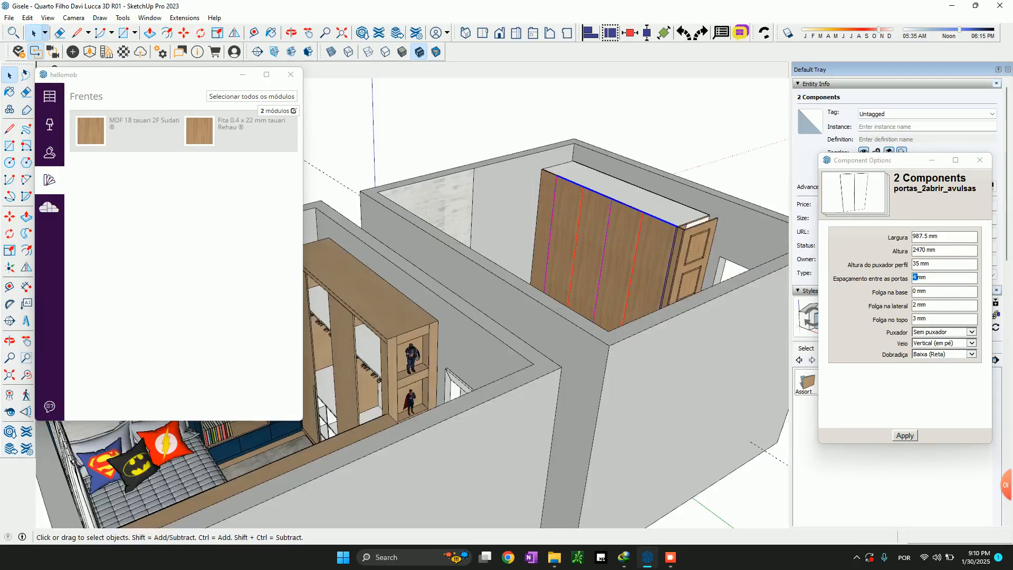
scroll(731, 222, down, 3)
scroll(731, 222, up, 1)
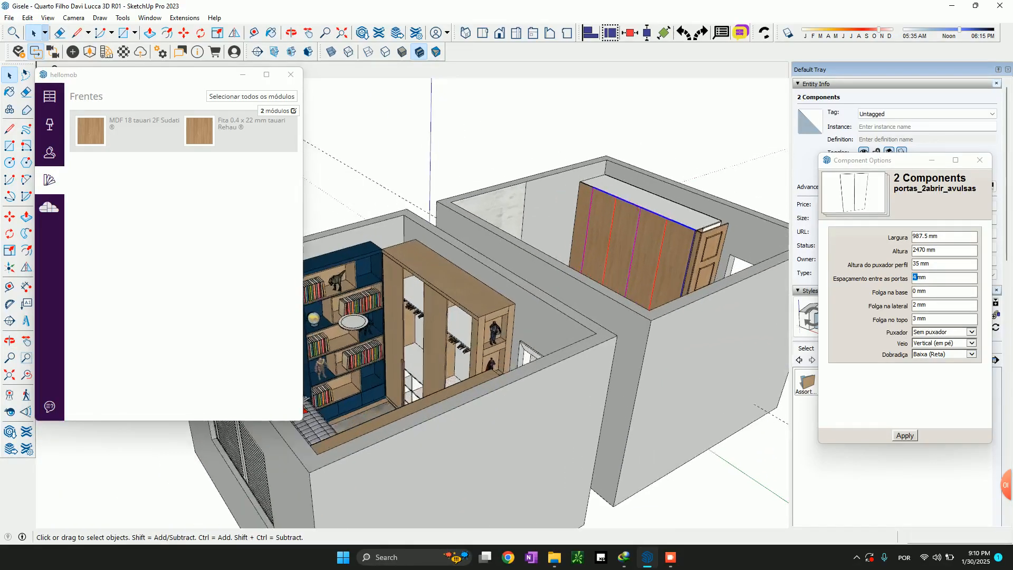
scroll(607, 211, up, 3)
middle_drag(607, 216, 588, 190)
middle_drag(533, 238, 646, 230)
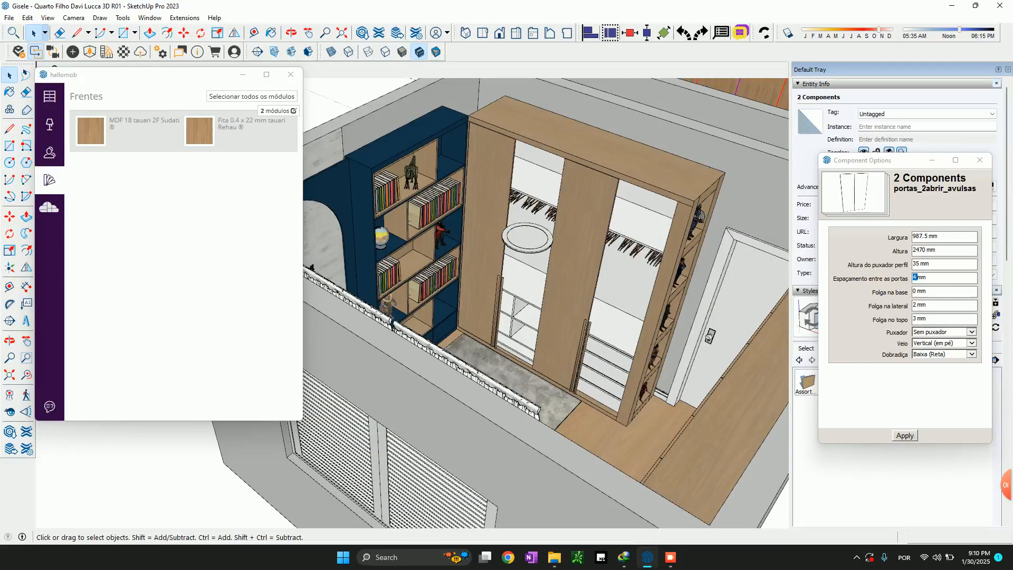
Examine the closed wardrobe's front and open-niche end in the empty room, alongside the furnished room
scroll(580, 211, down, 2)
shift+middle_drag(622, 175, 527, 338)
scroll(570, 237, up, 5)
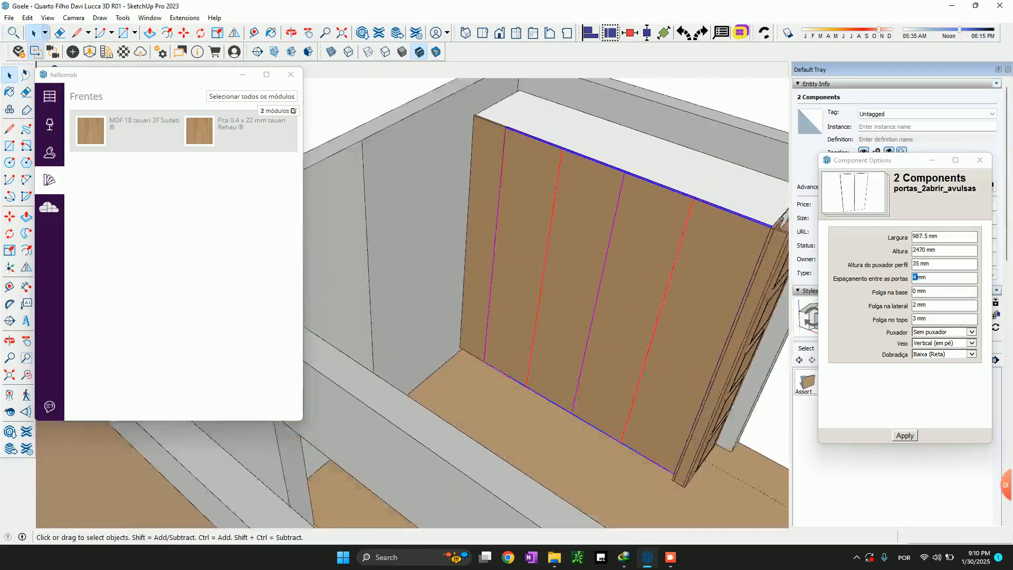
scroll(452, 113, down, 3)
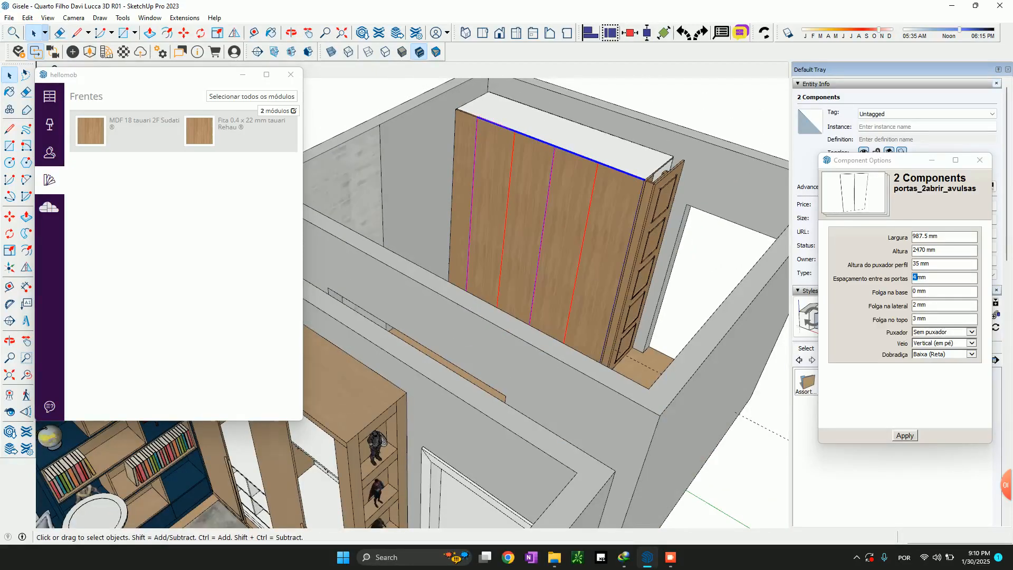
scroll(670, 148, down, 3)
middle_drag(671, 148, 660, 214)
shift+middle_drag(659, 214, 565, 230)
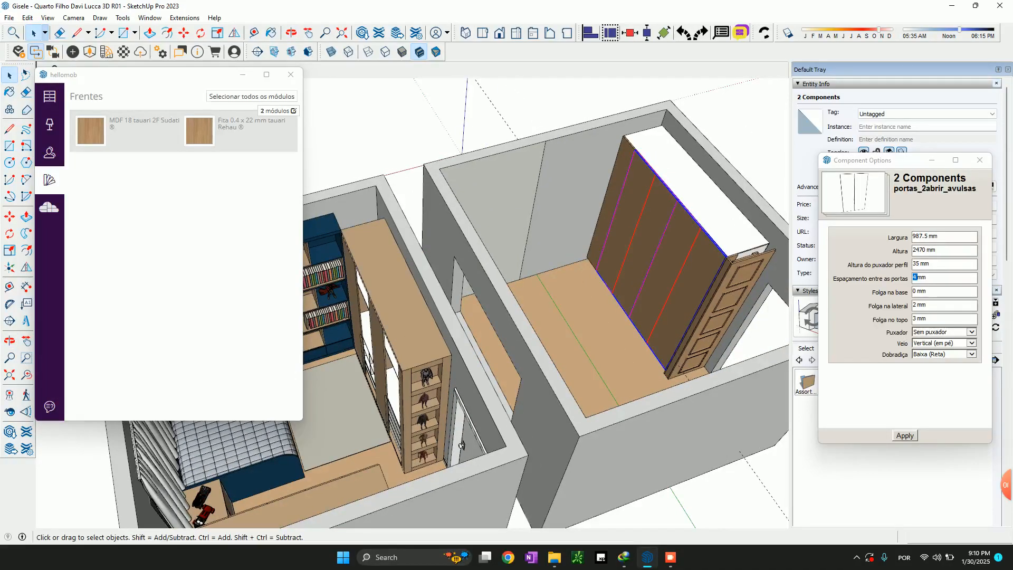
Select the two-bay corner wardrobe structure and examine the top and niche end of the furnished room's wardrobe
key(Escape)
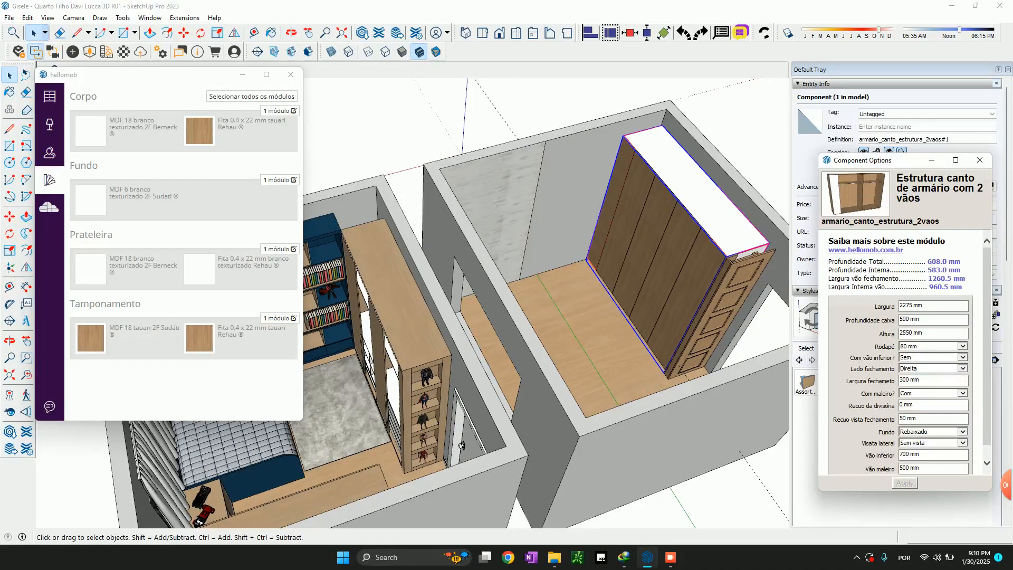
scroll(559, 233, down, 2)
scroll(406, 272, up, 5)
scroll(406, 272, up, 1)
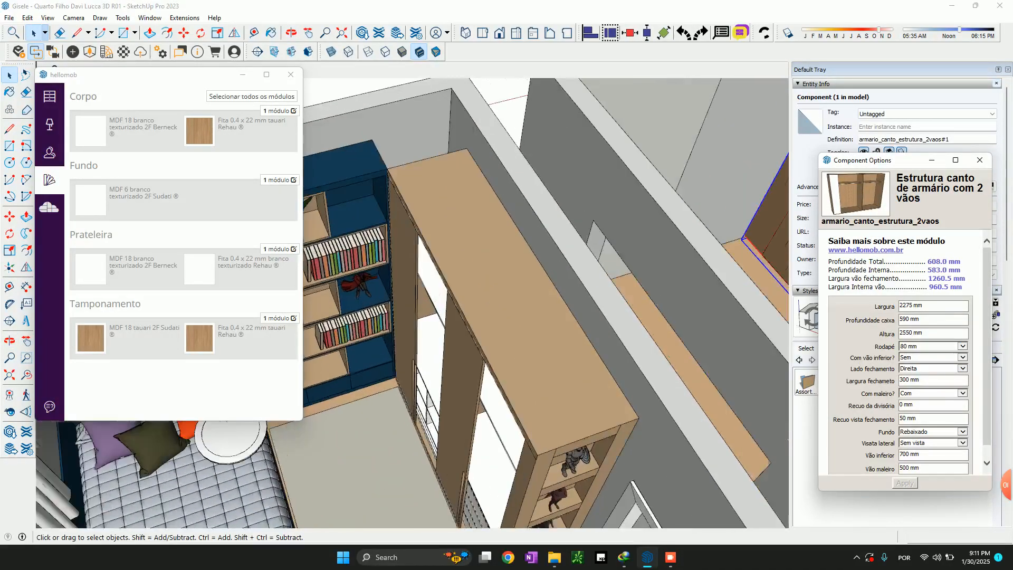
shift+middle_drag(422, 285, 358, 295)
scroll(488, 282, down, 3)
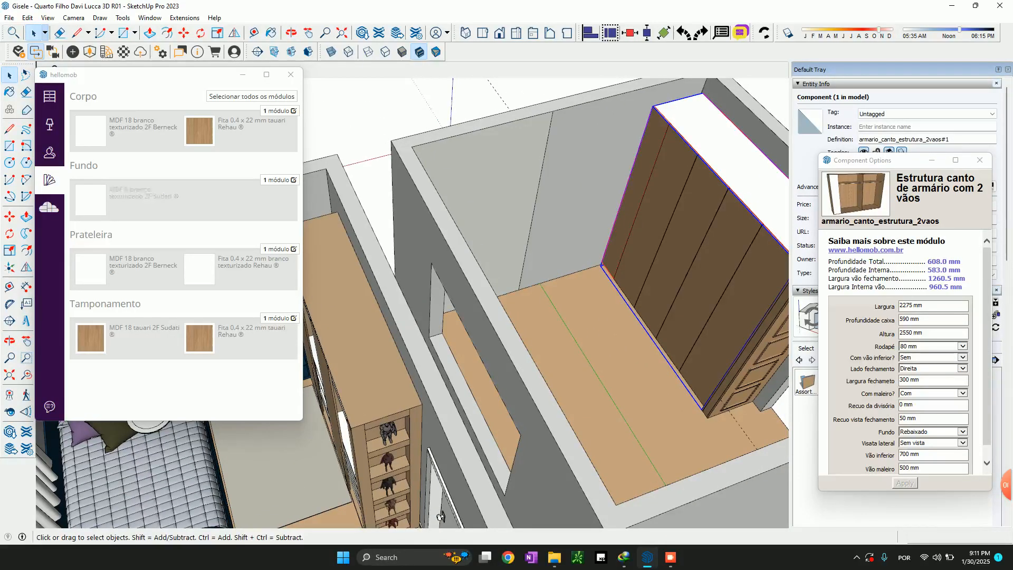
Open the hellomob module library and browse the cabinet modules down to the cabinet structures
click(49, 96)
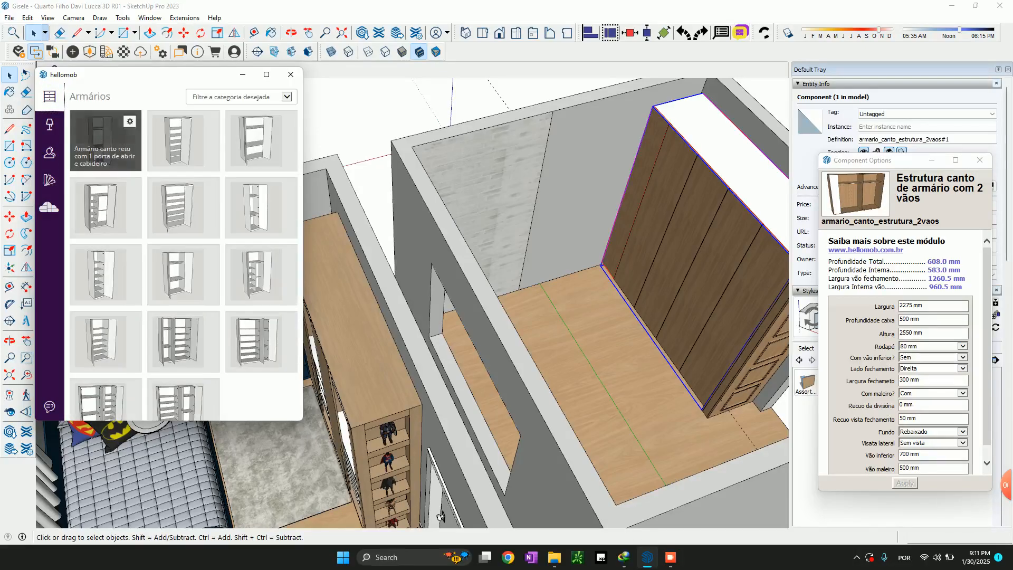
scroll(182, 232, down, 2)
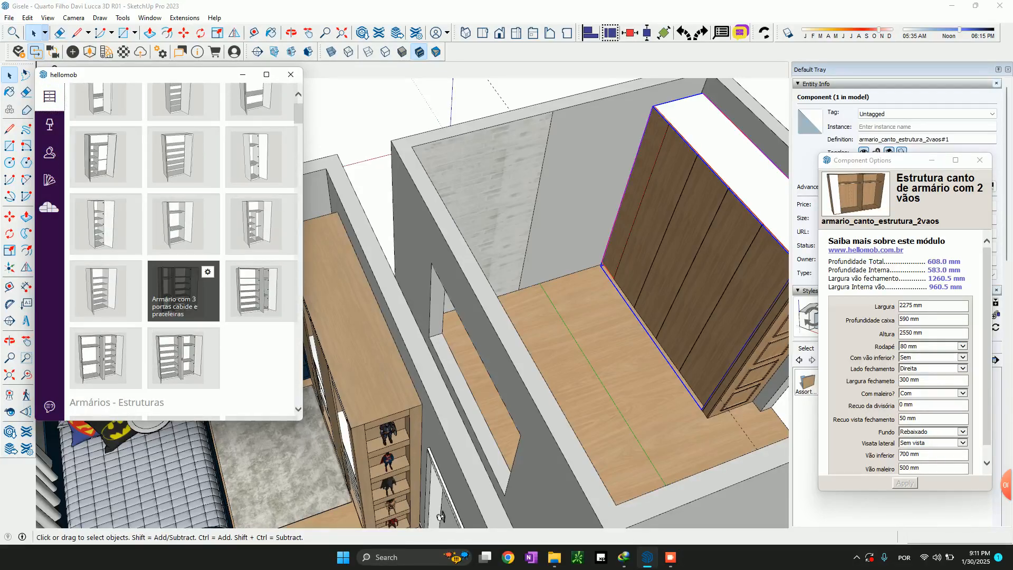
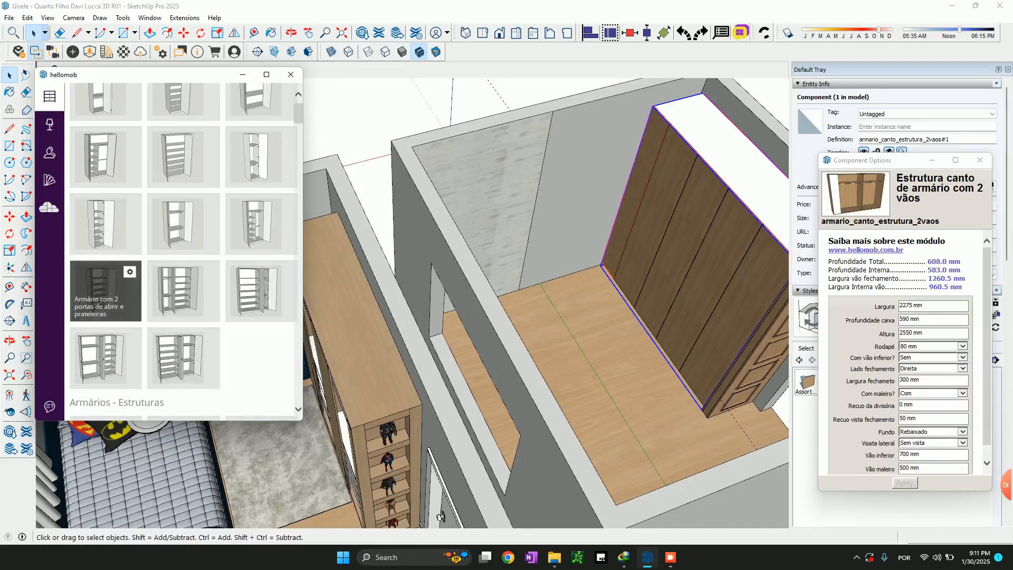
Insert the hellomob module "Armário com 2 portas de abrir e prateleiras" beside the corner wardrobe, aligned with its front
scroll(599, 253, down, 4)
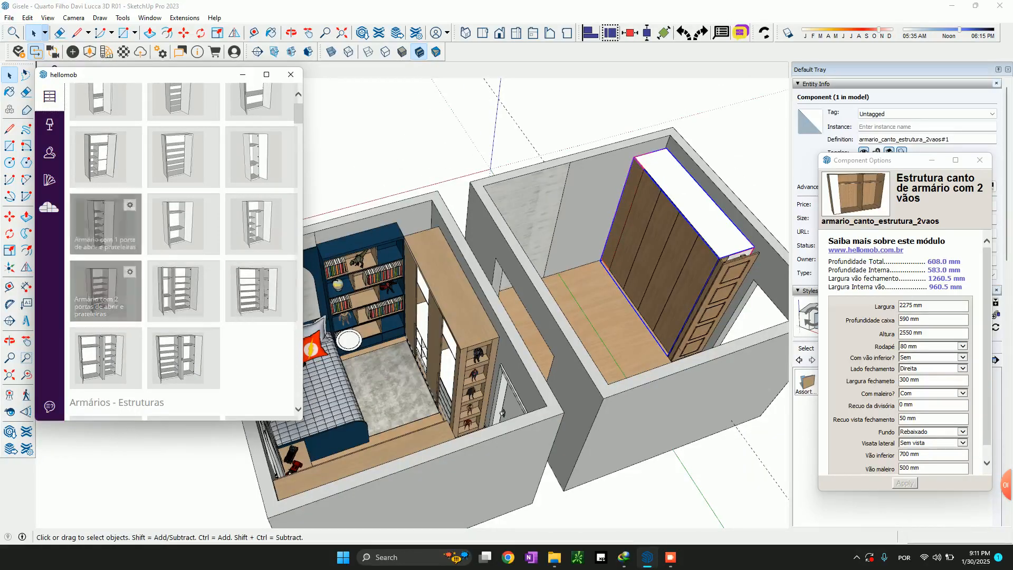
click(98, 281)
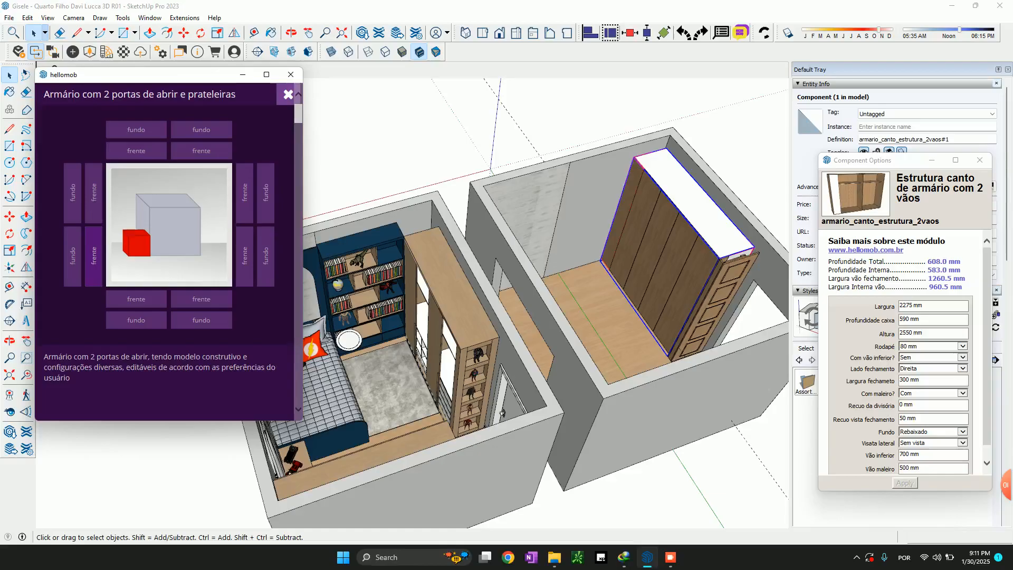
click(94, 256)
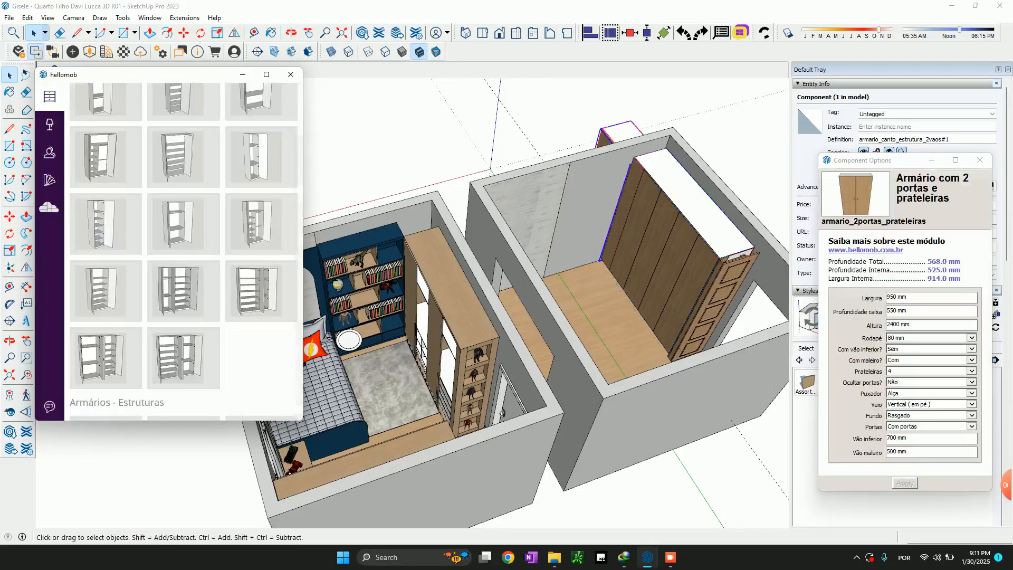
Scale the new two-door module vertically to the corner wardrobe's height, 2550 mm
scroll(624, 170, up, 5)
middle_drag(624, 170, 619, 177)
scroll(618, 177, down, 5)
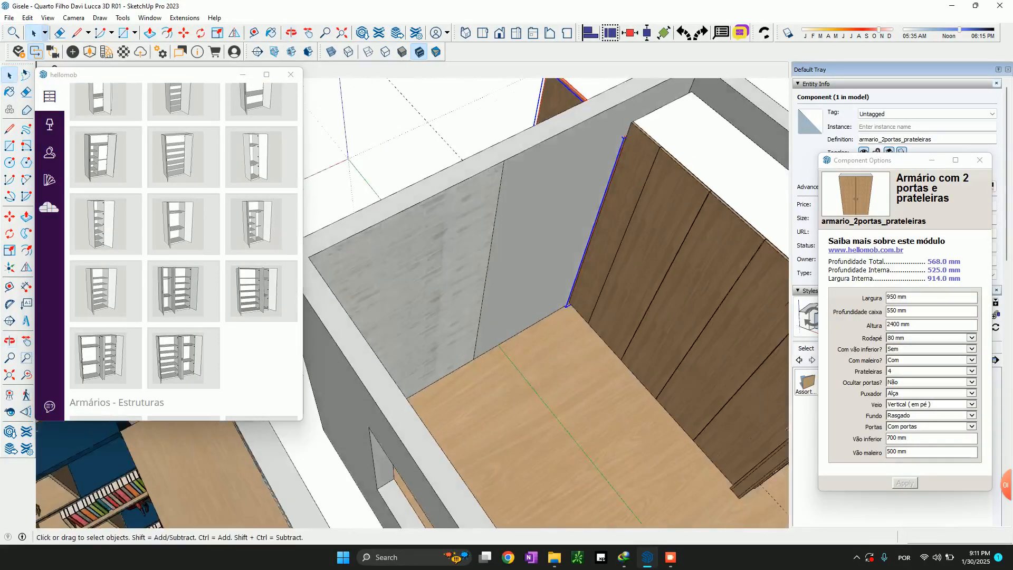
key(s)
click(627, 130)
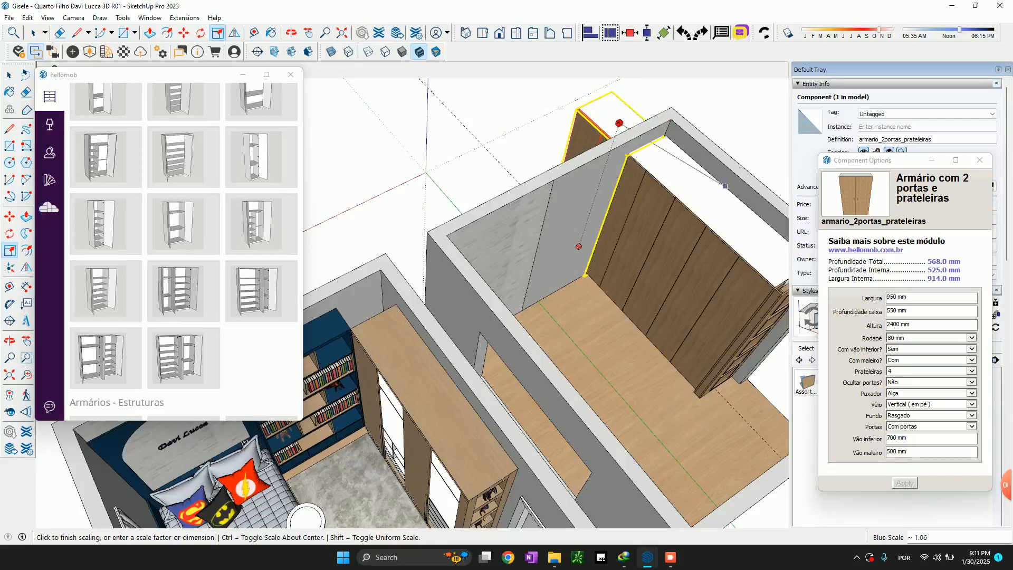
click(619, 123)
scroll(619, 123, up, 4)
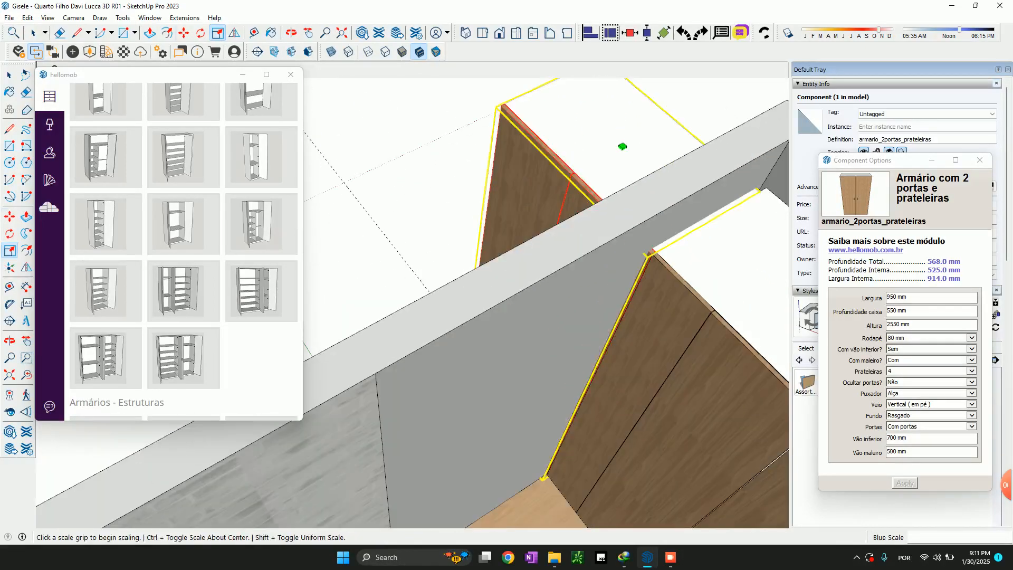
Rotate the two-door module about its vertical axis so it can stand along the wall perpendicular to the wardrobe
key(m)
click(564, 95)
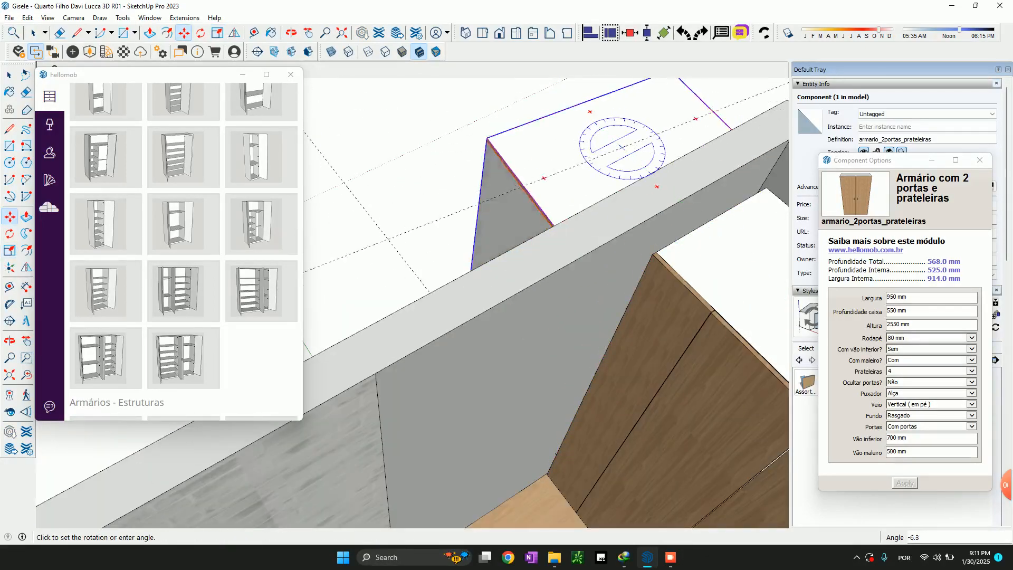
click(596, 232)
scroll(596, 232, down, 4)
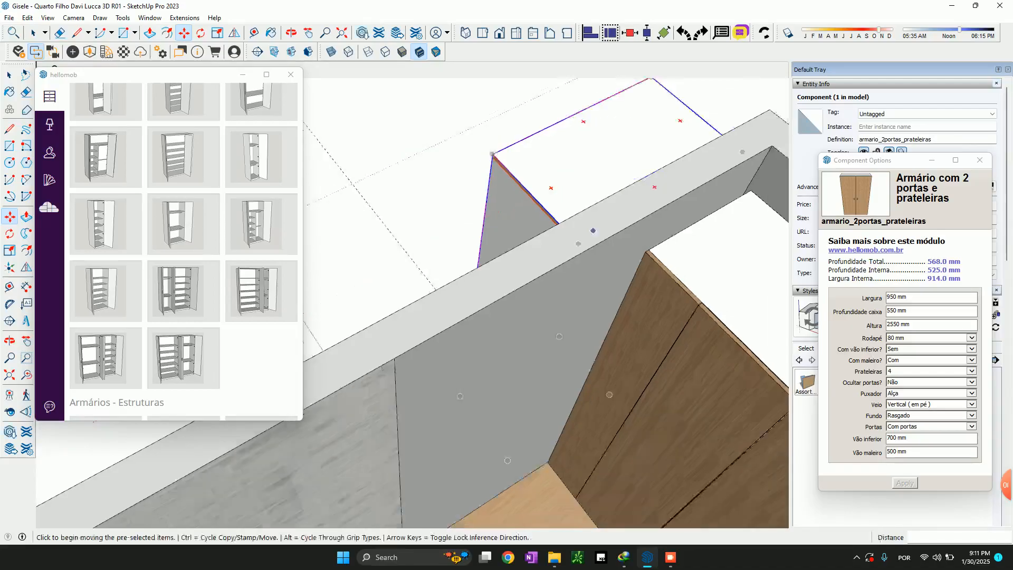
Move the two-door module into the corner between the wall and the wardrobe doors, leaving a 20 mm gap to the doors
click(633, 125)
scroll(639, 216, up, 5)
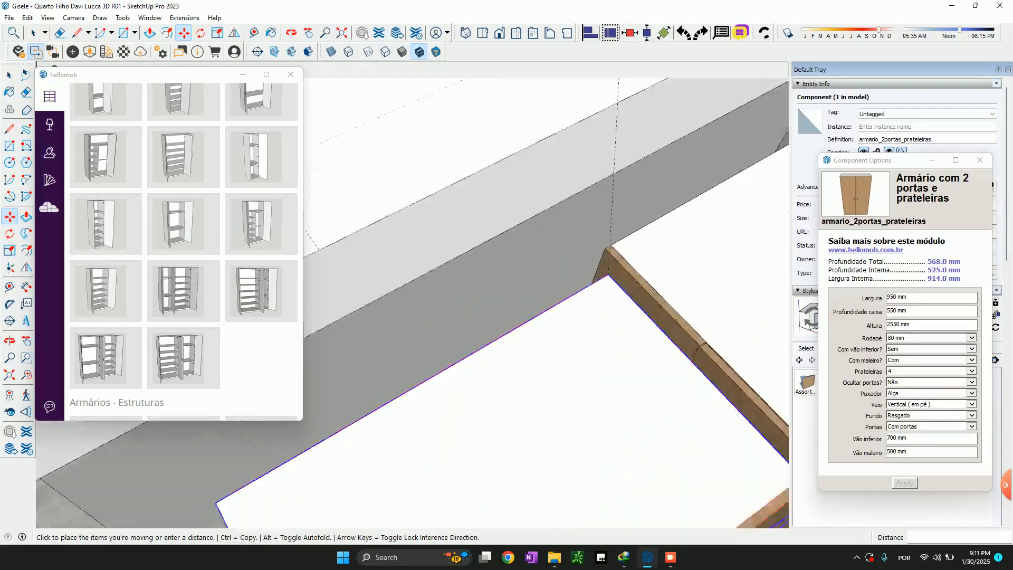
click(603, 239)
click(604, 239)
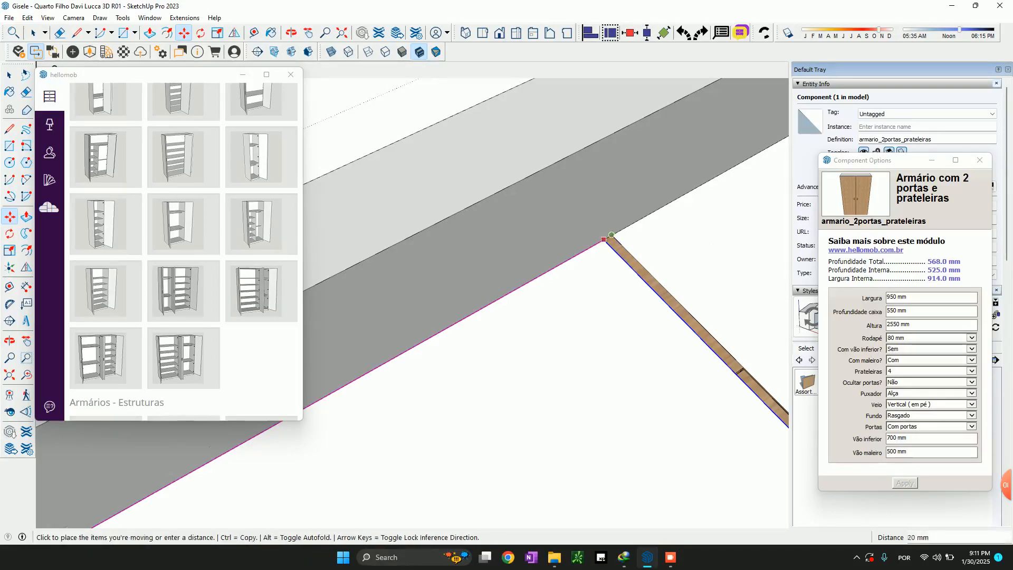
click(587, 213)
scroll(603, 239, down, 4)
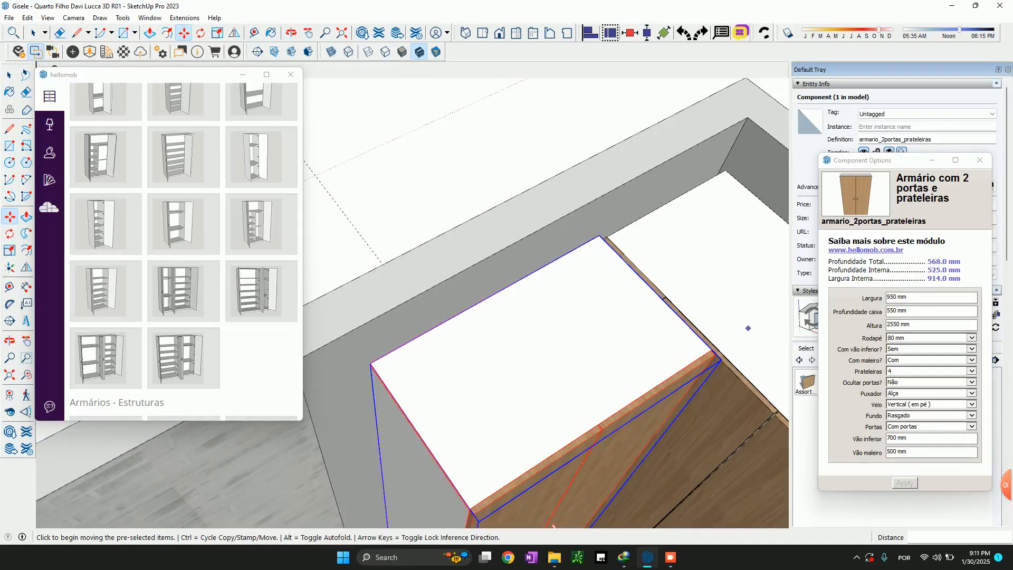
Set the module's box depth (Profundidade caixa) to 300 mm and its back (Fundo) to Rebaixado
click(917, 312)
text(300)
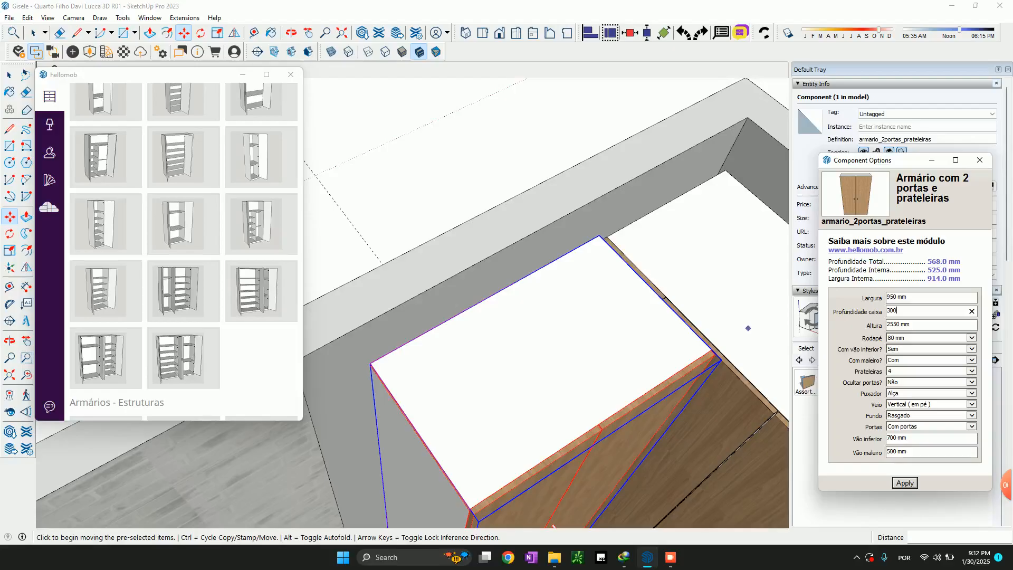
scroll(748, 328, down, 3)
scroll(661, 389, down, 1)
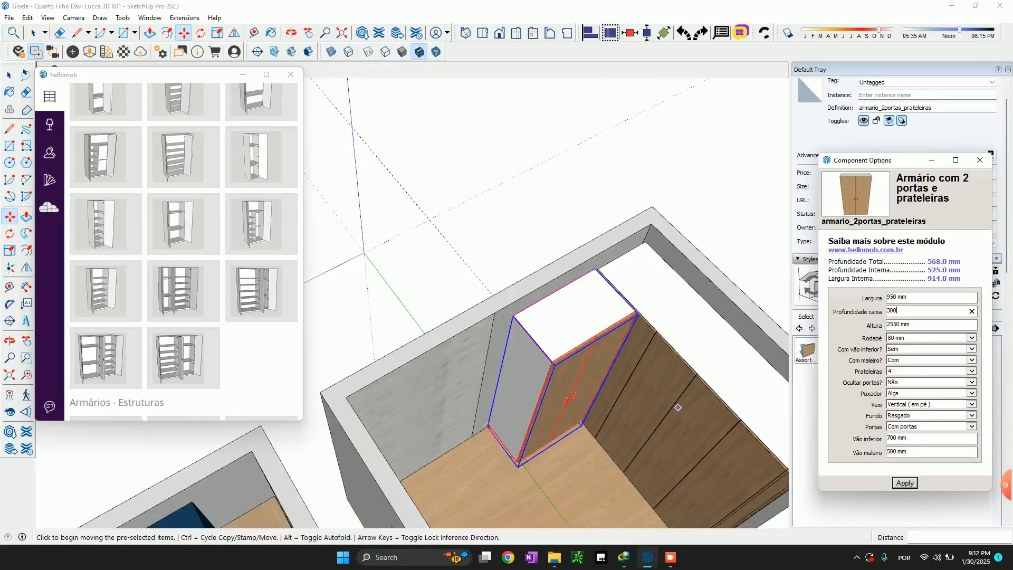
scroll(661, 388, up, 3)
click(932, 416)
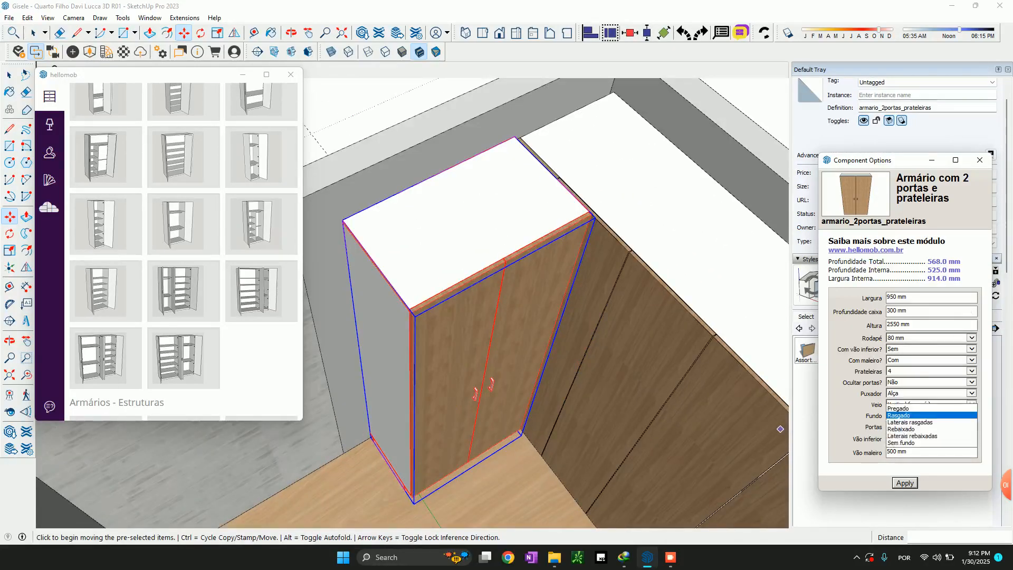
click(932, 429)
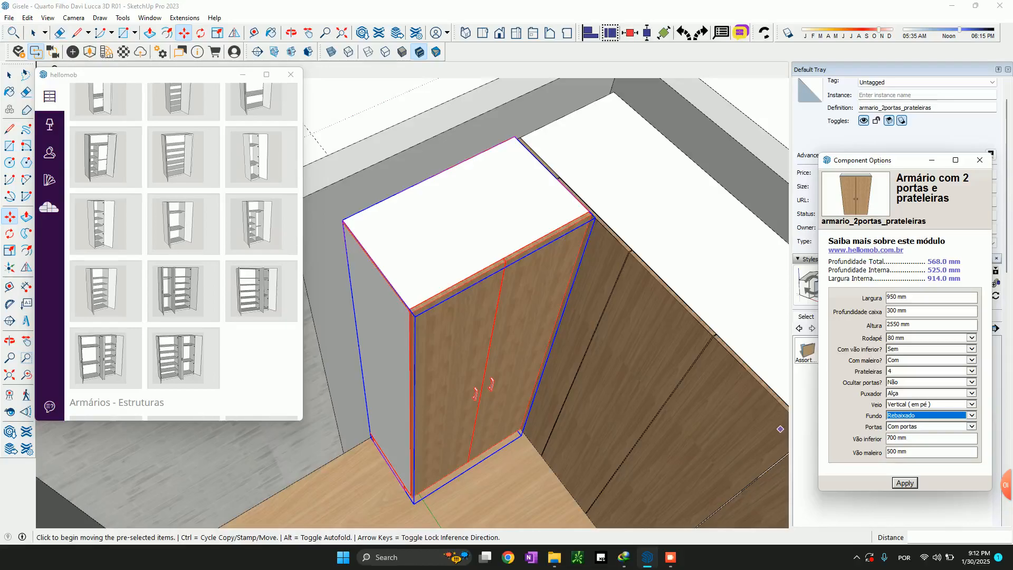
Set Puxador to Sem puxador, Portas to Sem porta and Com maleiro to Sem, and apply the module's options
click(932, 393)
click(932, 379)
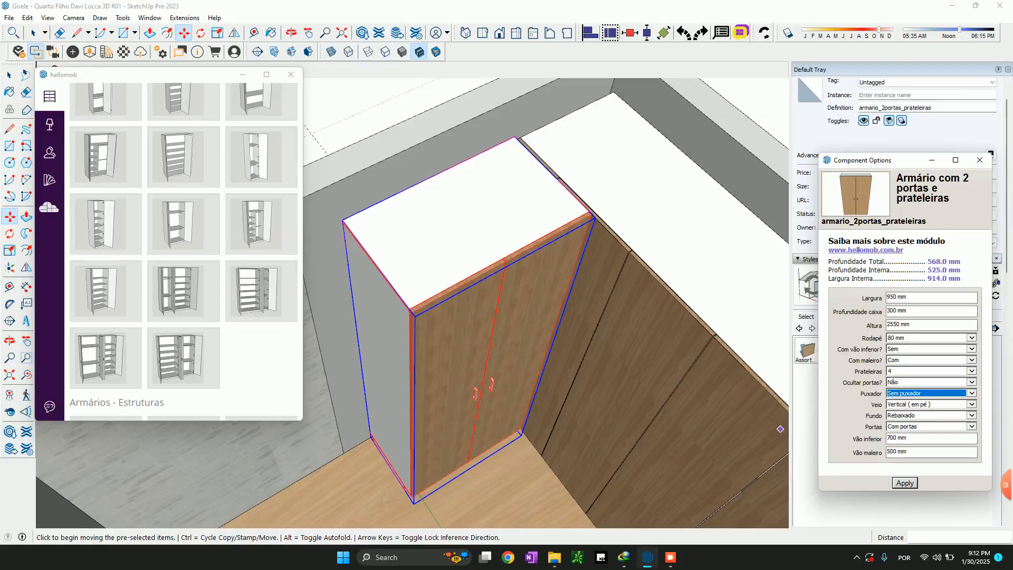
click(932, 427)
click(932, 434)
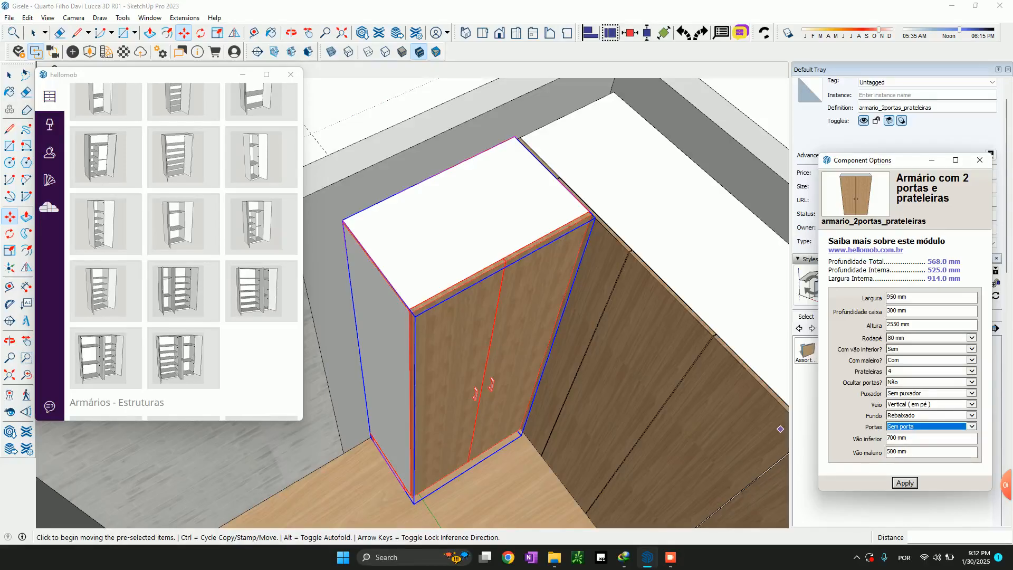
click(932, 360)
click(932, 367)
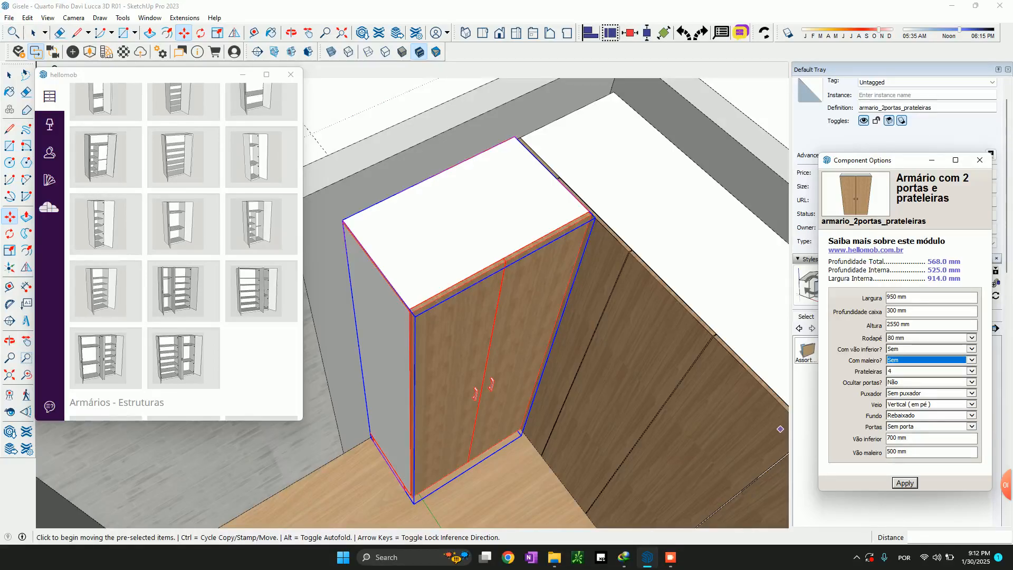
click(905, 483)
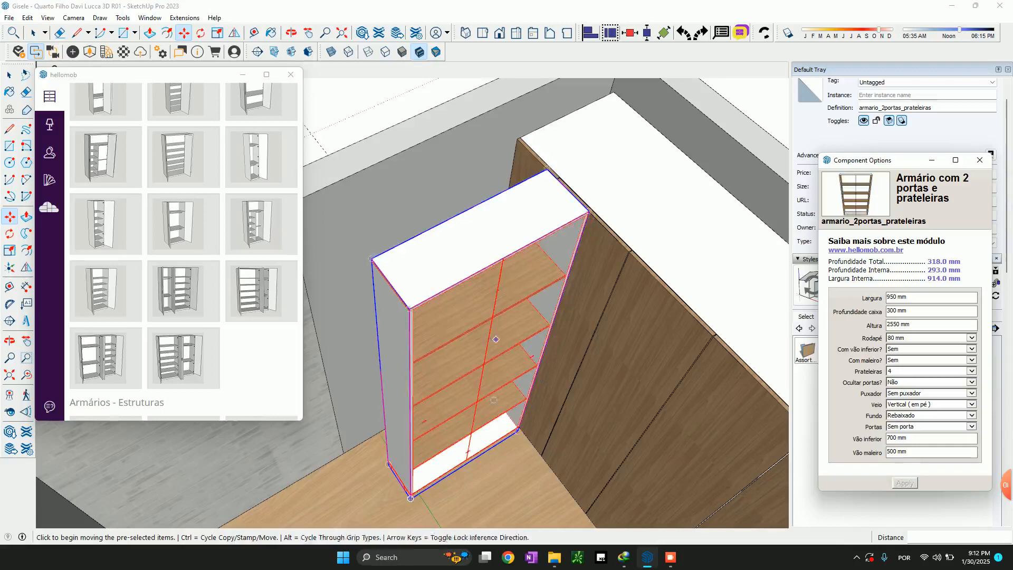
Move the open shelf module back against the wall beside the wardrobe and shift it 20 mm away from the doors
scroll(511, 185, up, 4)
click(599, 148)
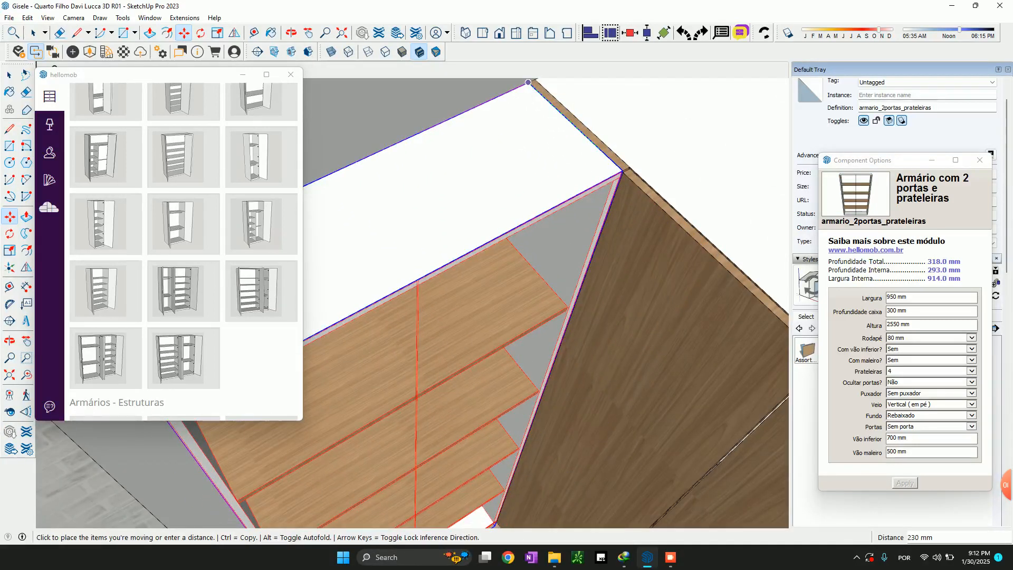
click(529, 82)
scroll(539, 311, down, 4)
scroll(533, 176, up, 4)
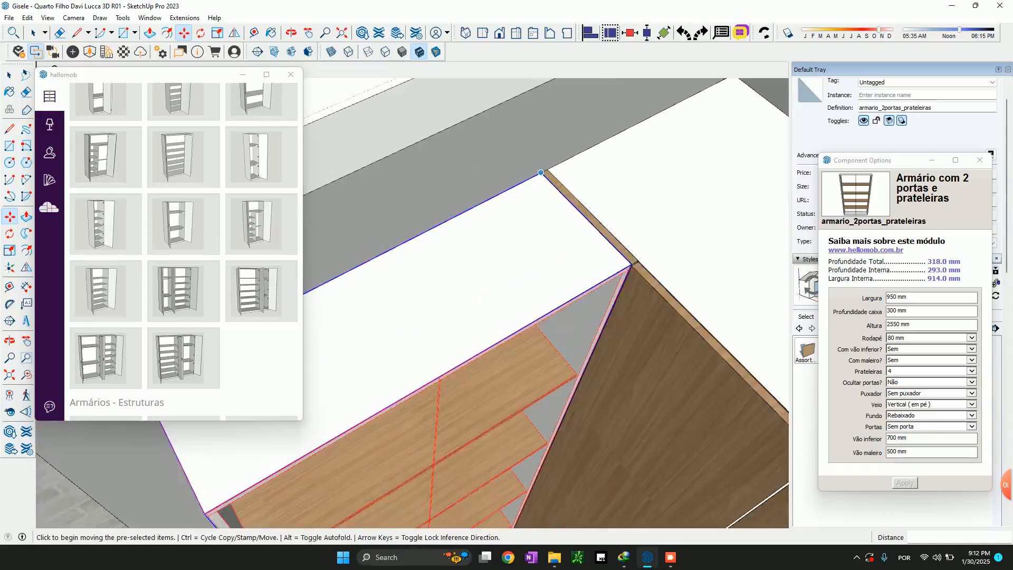
click(541, 172)
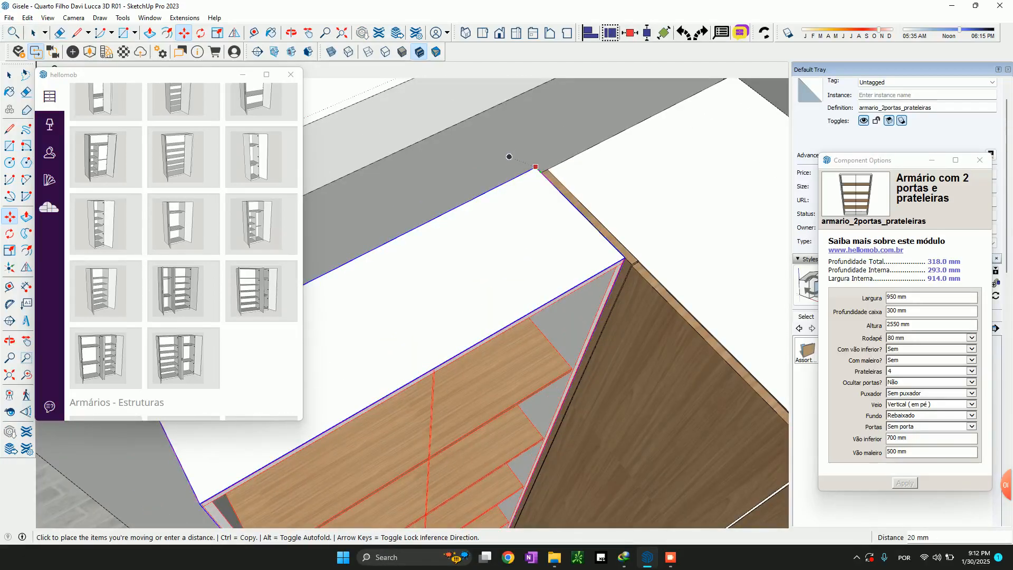
middle_drag(509, 156, 523, 452)
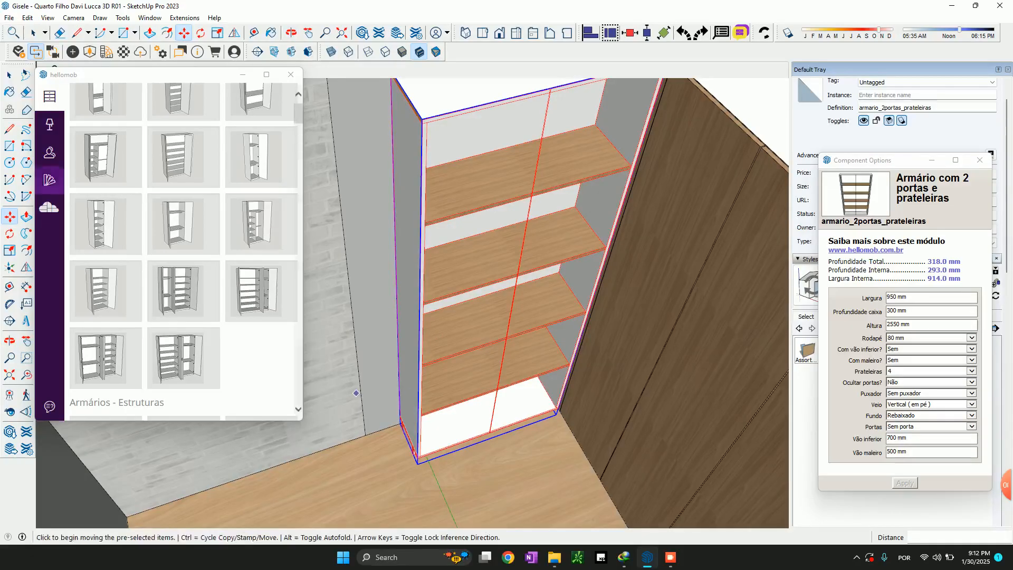
Sample the blue wall panel's material in the furnished bedroom and move the component options window aside to inspect it
scroll(636, 437, down, 3)
scroll(628, 401, down, 3)
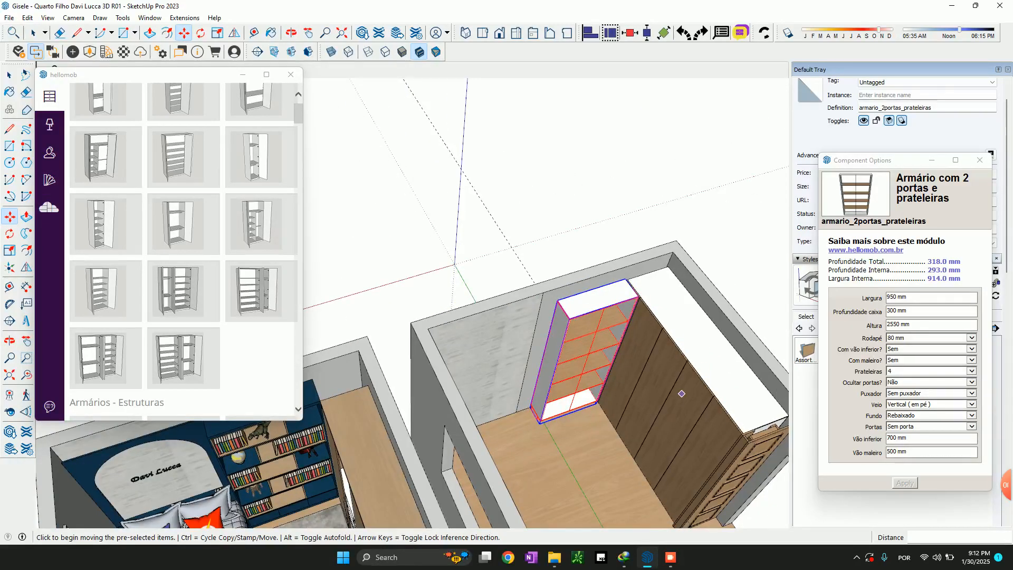
key(b)
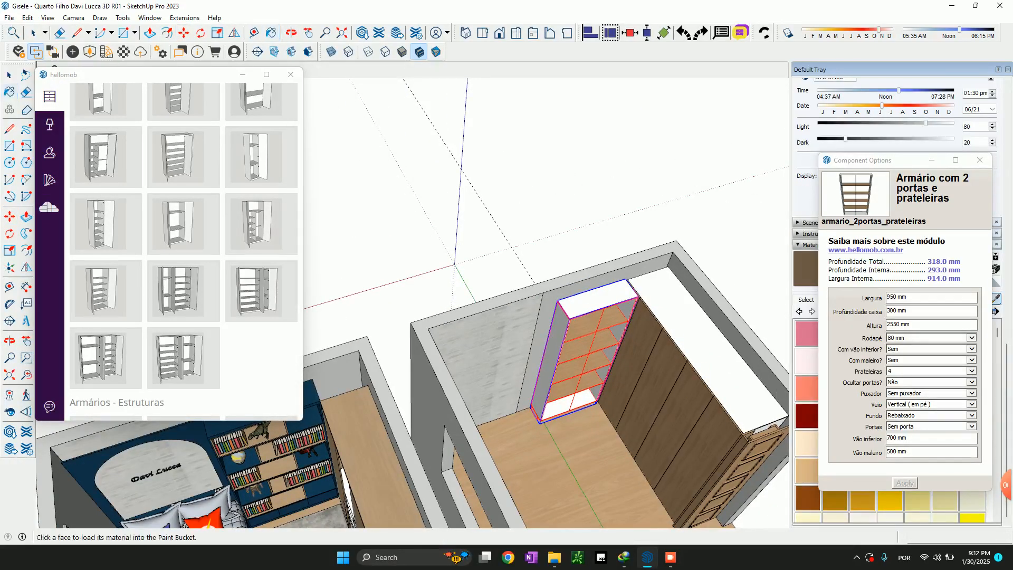
click(200, 442)
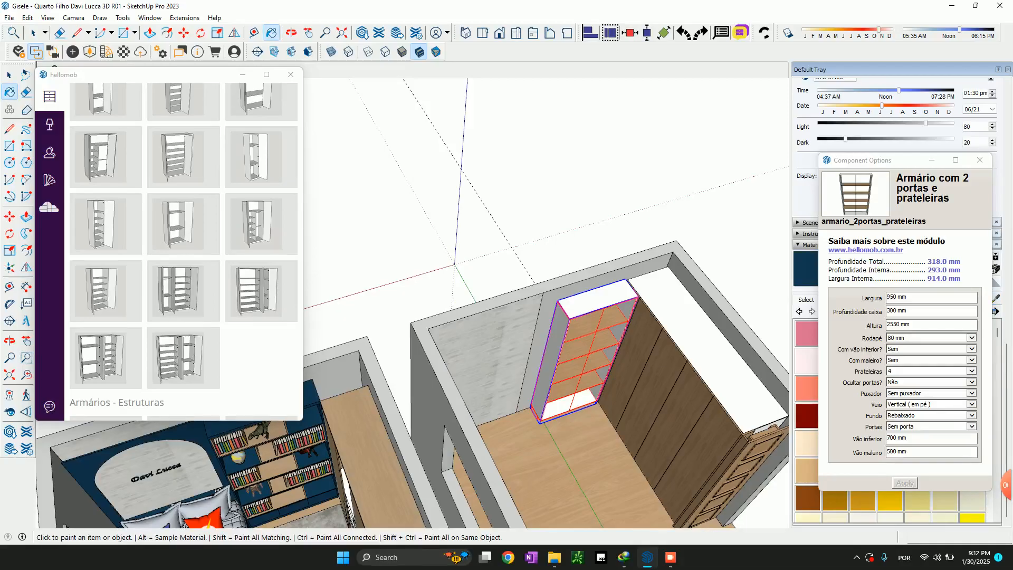
drag(906, 160, 899, 180)
scroll(562, 346, up, 3)
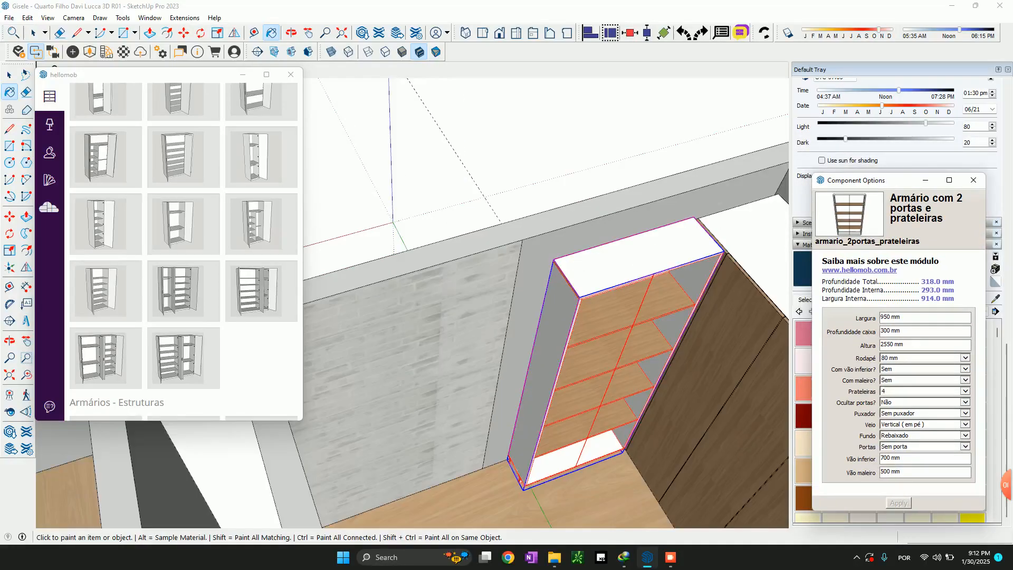
Assign 18 mm MDF Azul texturizado (Berneck) to the shelf module's body, with matching 0.4 x 22 mm blue textured edge banding
click(49, 180)
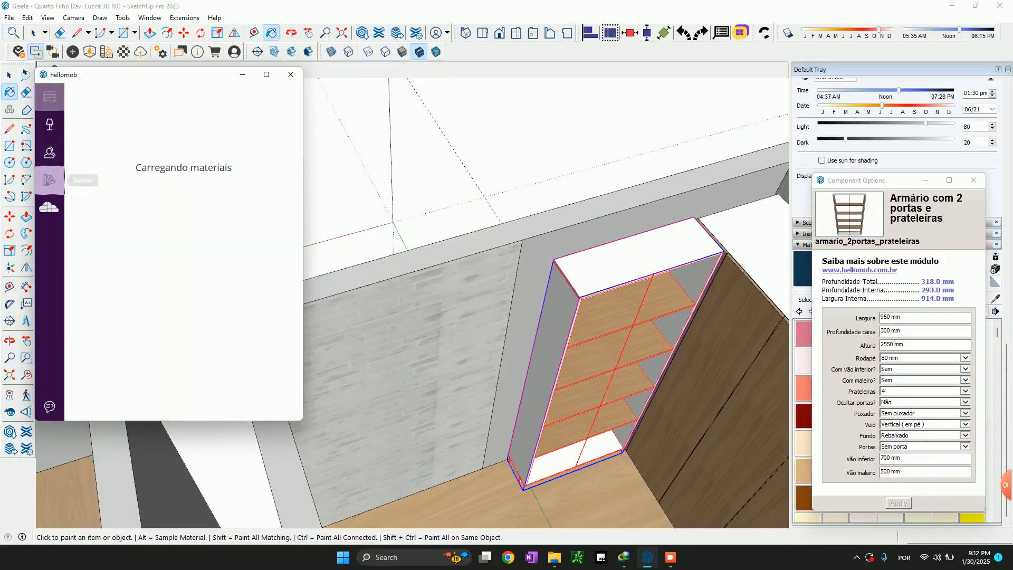
click(117, 130)
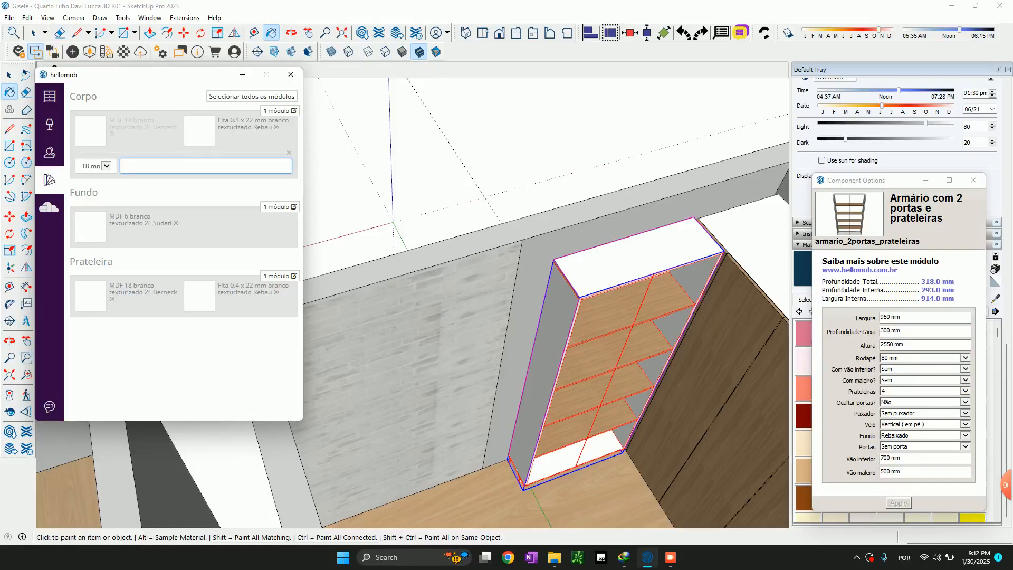
text(azul)
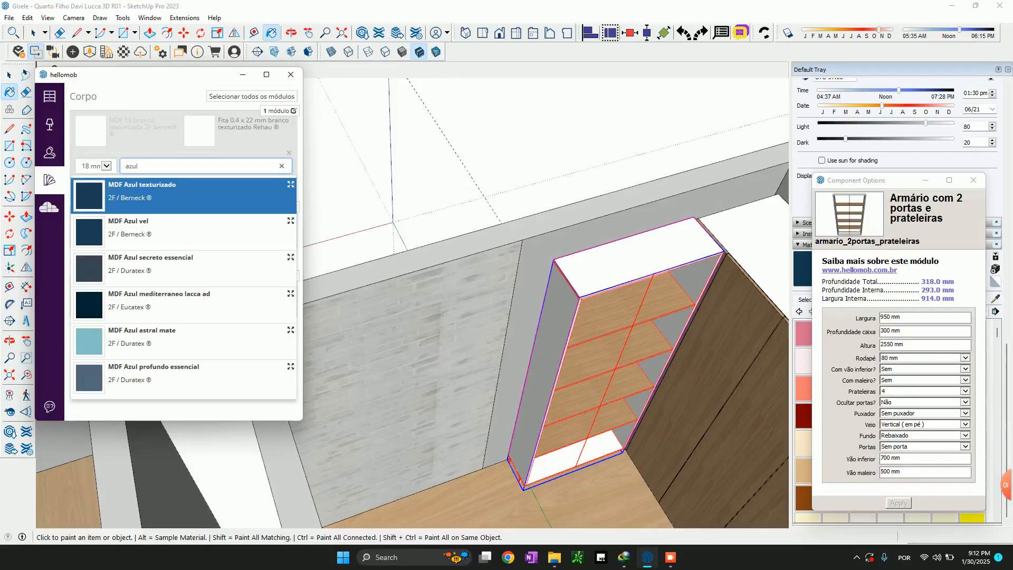
key(Return)
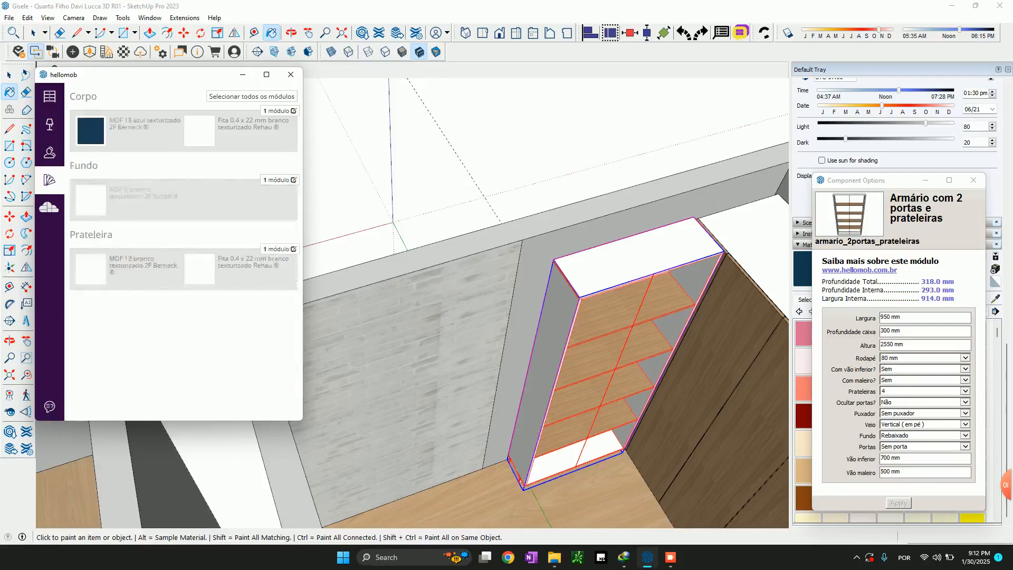
text(a)
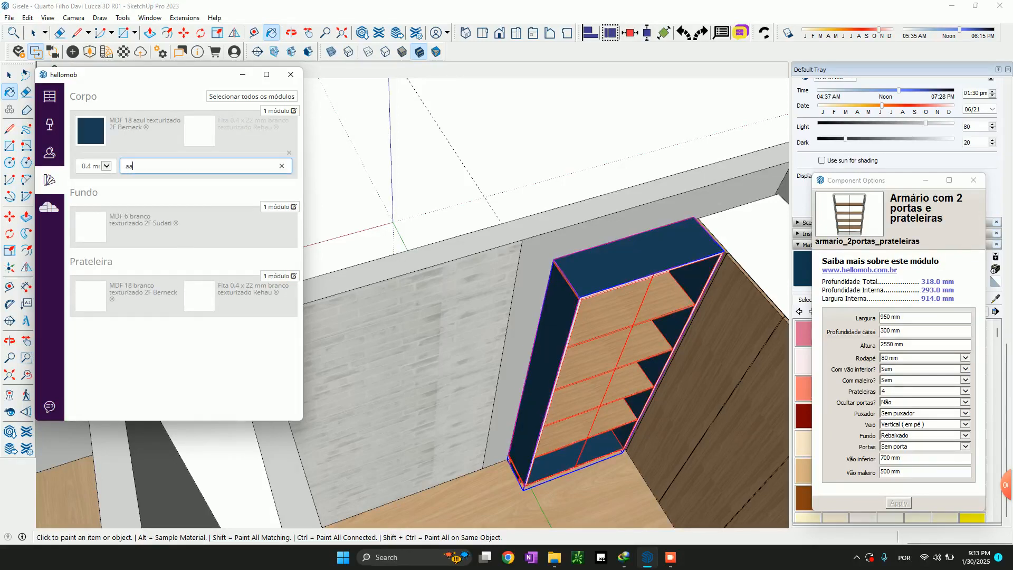
text(zul tex)
key(Return)
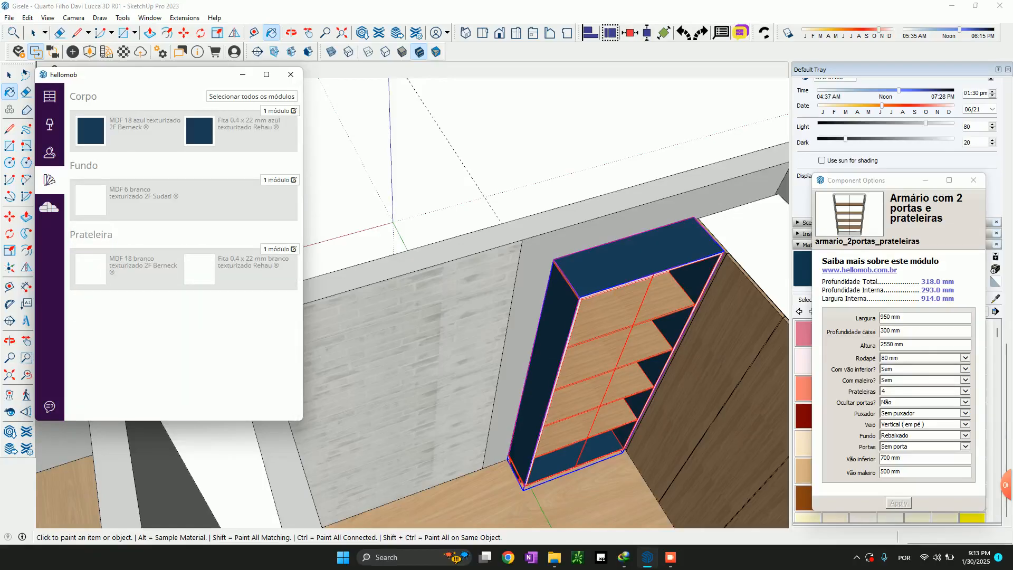
Assign 6 mm MDF Azul texturizado (Berneck) to the shelf module's back panel
click(91, 200)
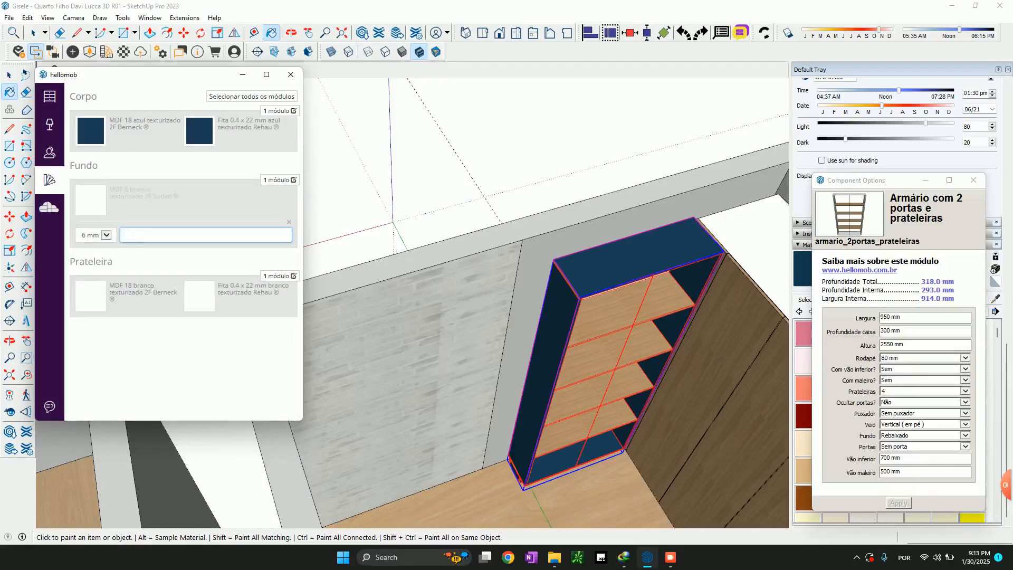
text(azul tex)
key(Return)
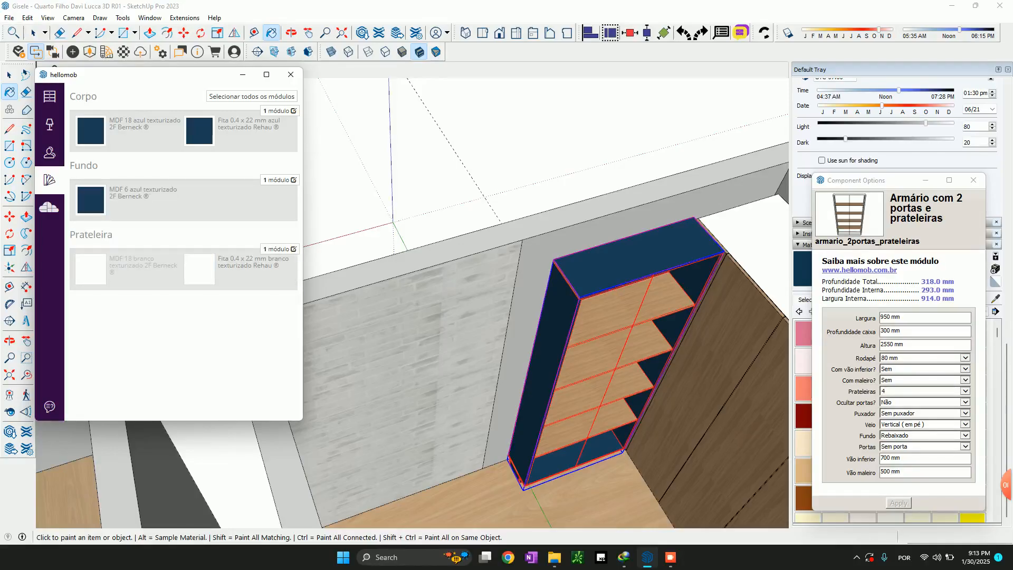
Assign 18 mm MDF Azul texturizado (Berneck) to the shelf unit's shelves
click(91, 269)
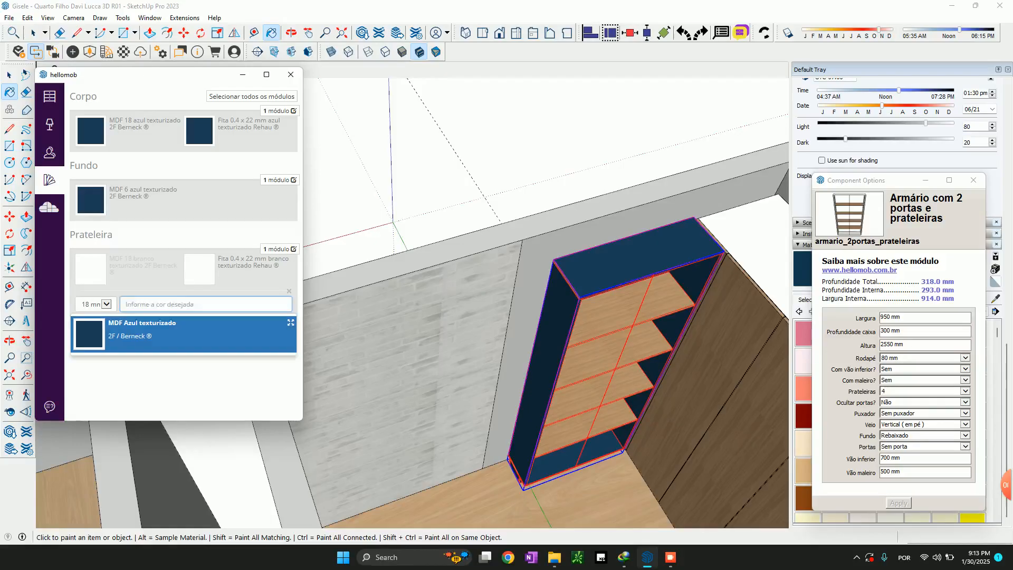
key(Return)
mouse_move(532, 305)
middle_down()
mouse_move(504, 253)
mouse_move(532, 304)
middle_up()
Examine the wooden niches and blue shelves of the bookcase in the furnished bedroom
scroll(528, 295, down, 4)
scroll(506, 303, down, 2)
shift+middle_drag(364, 415, 465, 317)
scroll(464, 317, up, 3)
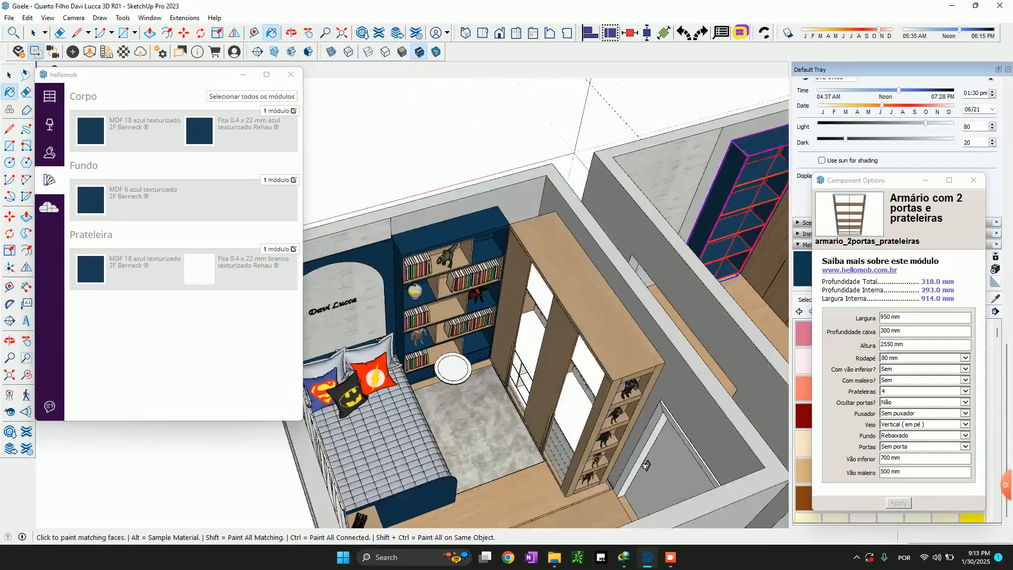
scroll(459, 278, up, 5)
scroll(635, 434, down, 8)
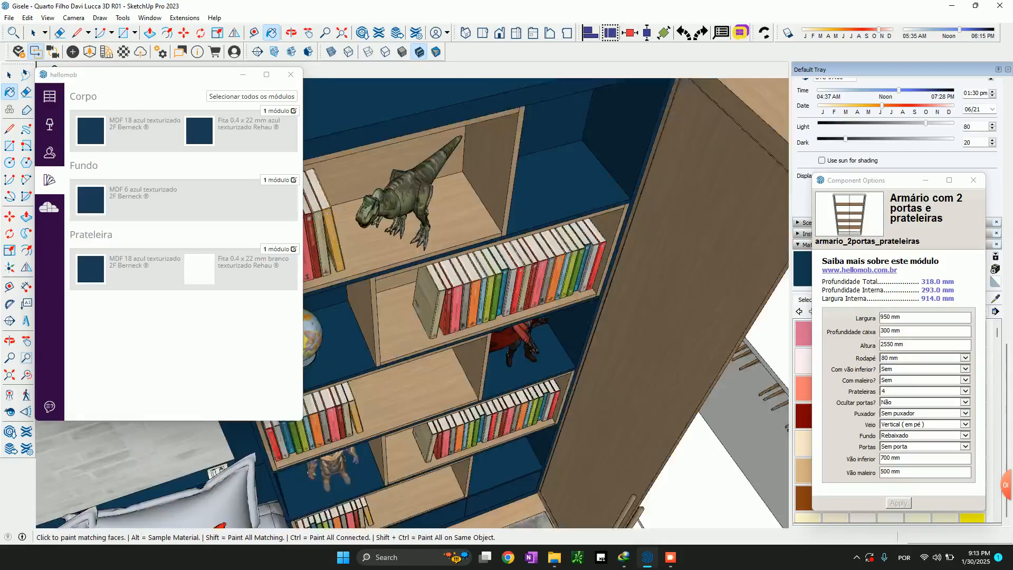
scroll(475, 312, down, 1)
mouse_move(509, 358)
shift+middle_down()
mouse_move(446, 343)
mouse_move(329, 351)
shift+middle_up()
Copy the topmost niche from the wardrobe's end into the upper-left corner of the blue shelf unit, resting on the first shelf
key(space)
scroll(586, 242, up, 1)
scroll(686, 254, up, 2)
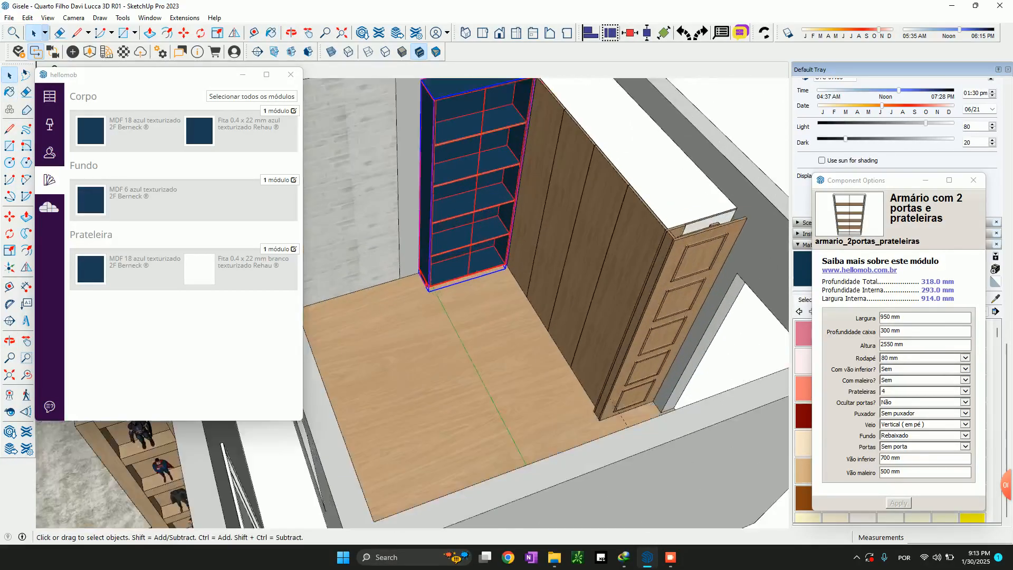
click(701, 258)
key(m)
scroll(671, 290, up, 3)
scroll(671, 290, up, 3)
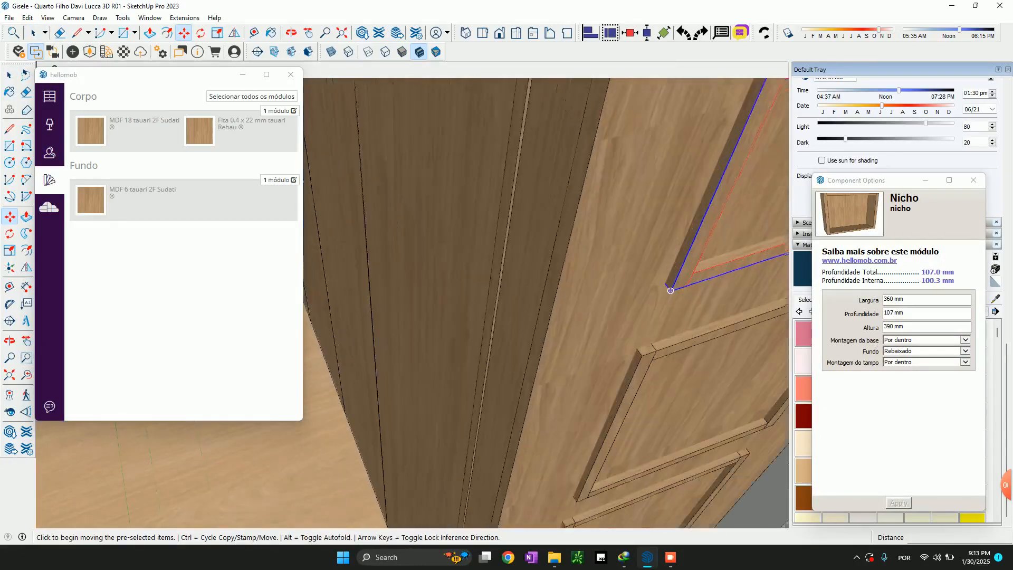
click(671, 290)
scroll(670, 290, down, 8)
key(ctrl)
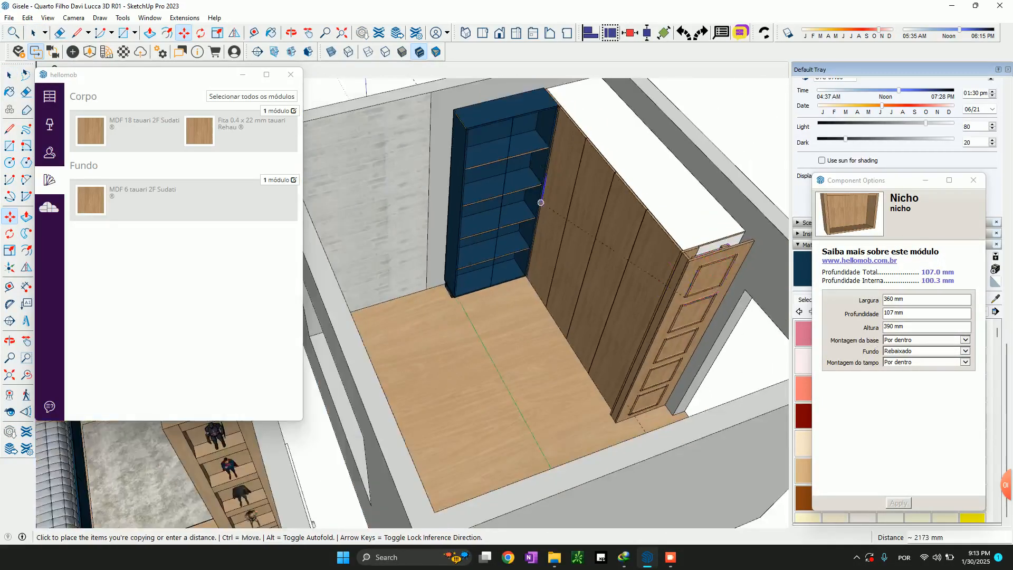
scroll(387, 223, up, 5)
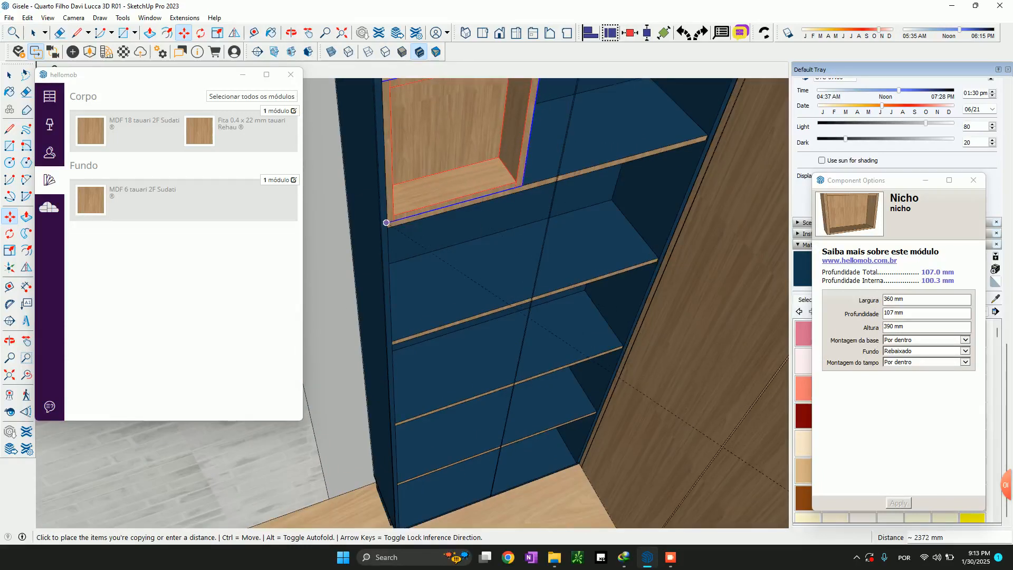
click(386, 223)
key(space)
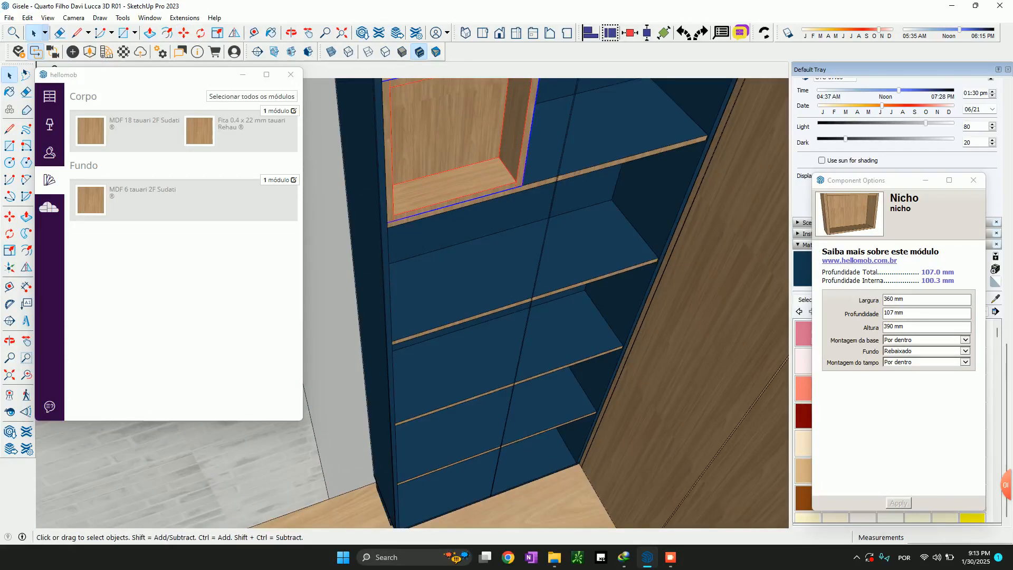
Assign matching 0.4 x 22 mm blue textured edge banding to the shelf unit's shelves
click(464, 258)
scroll(464, 258, down, 5)
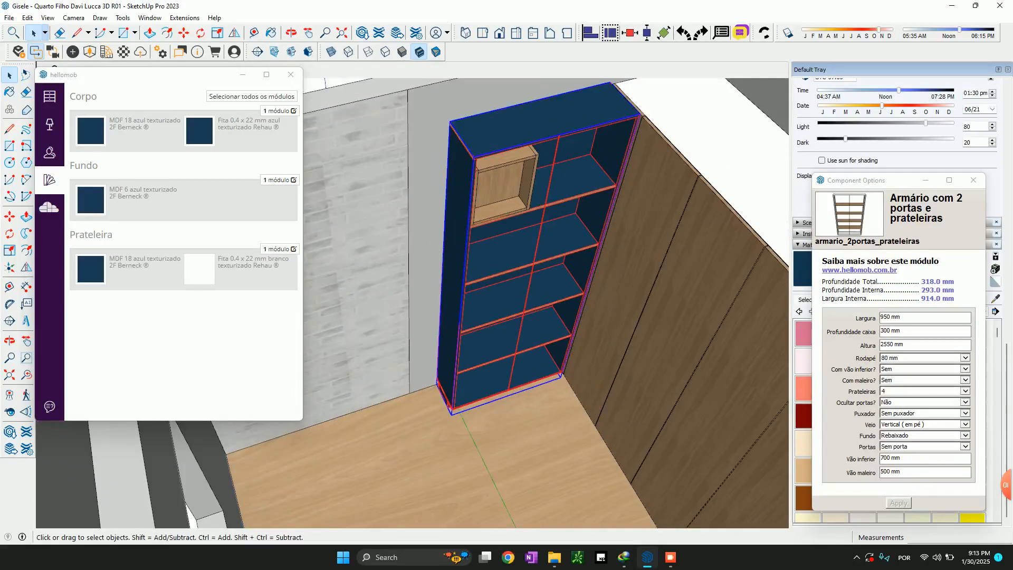
scroll(469, 180, down, 4)
scroll(496, 211, up, 3)
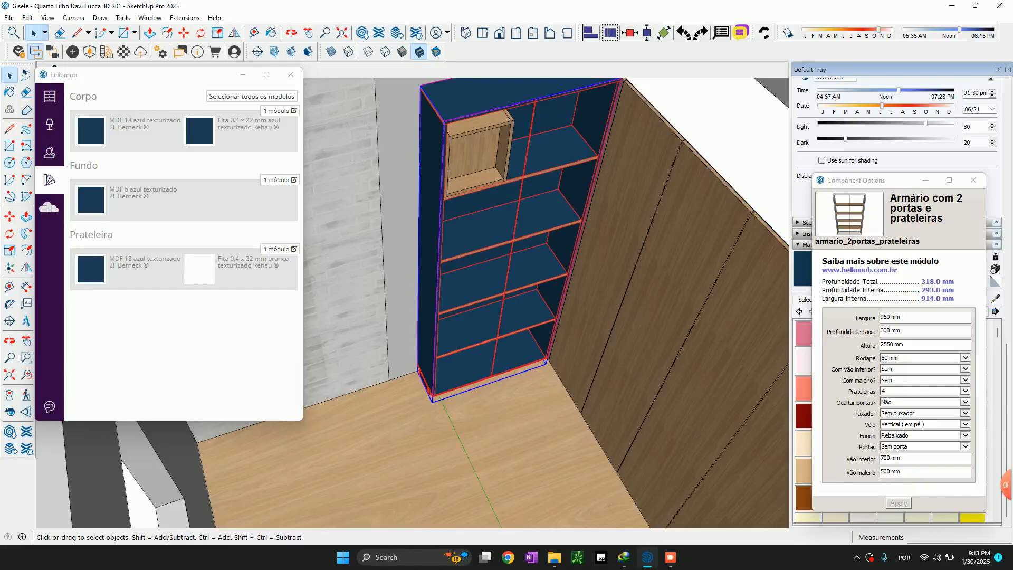
click(200, 269)
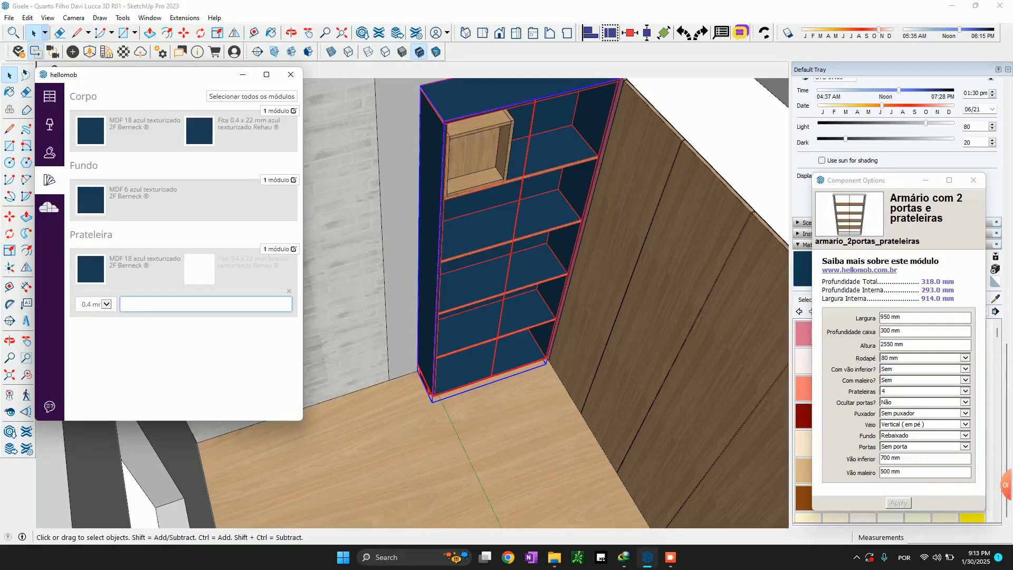
text(azul tex)
key(Return)
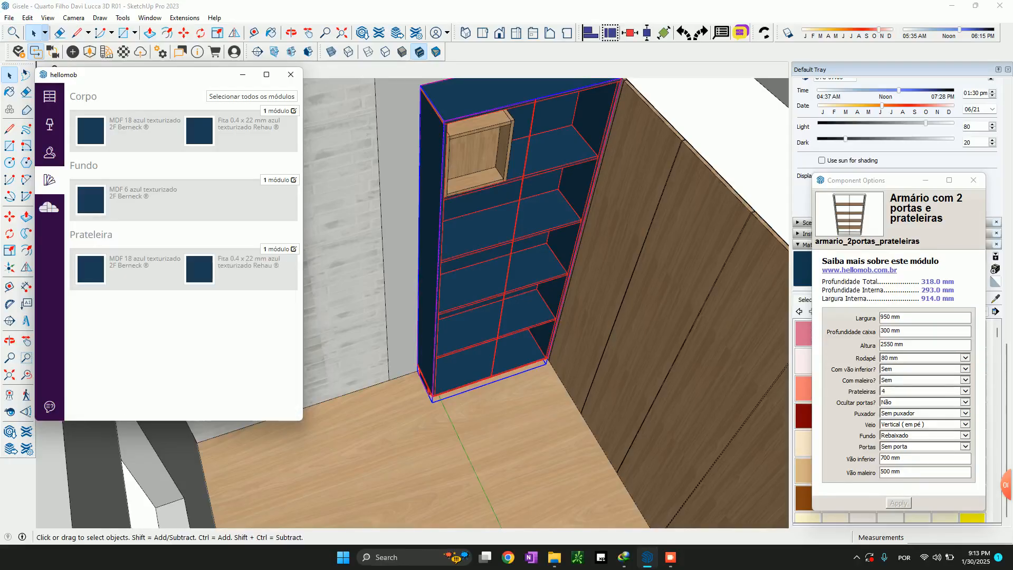
Scale the copied niche's depth to about 288.3 mm so that it fills the shelf compartment
click(477, 159)
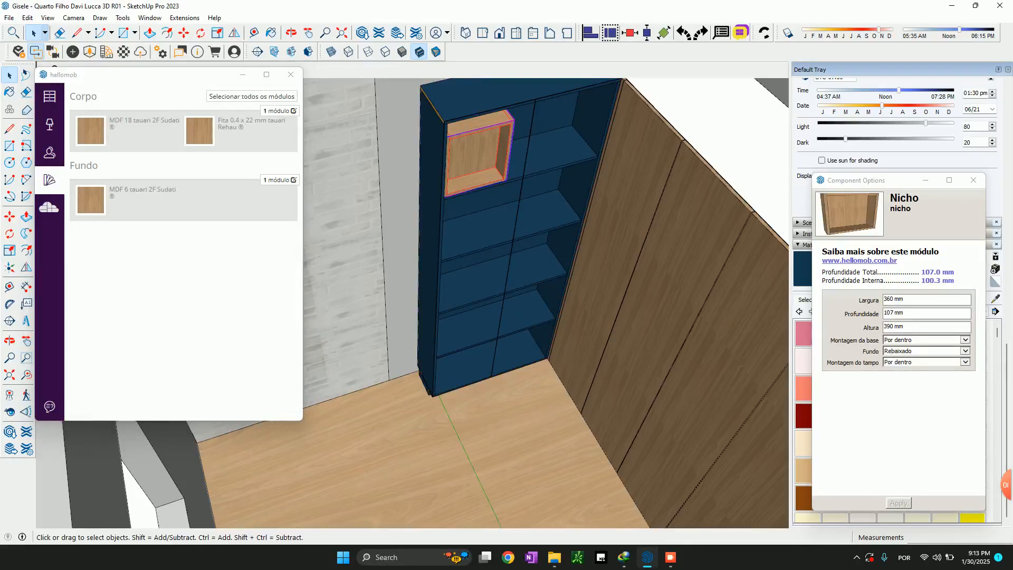
scroll(477, 159, down, 3)
key(s)
click(478, 164)
scroll(527, 138, up, 2)
click(560, 139)
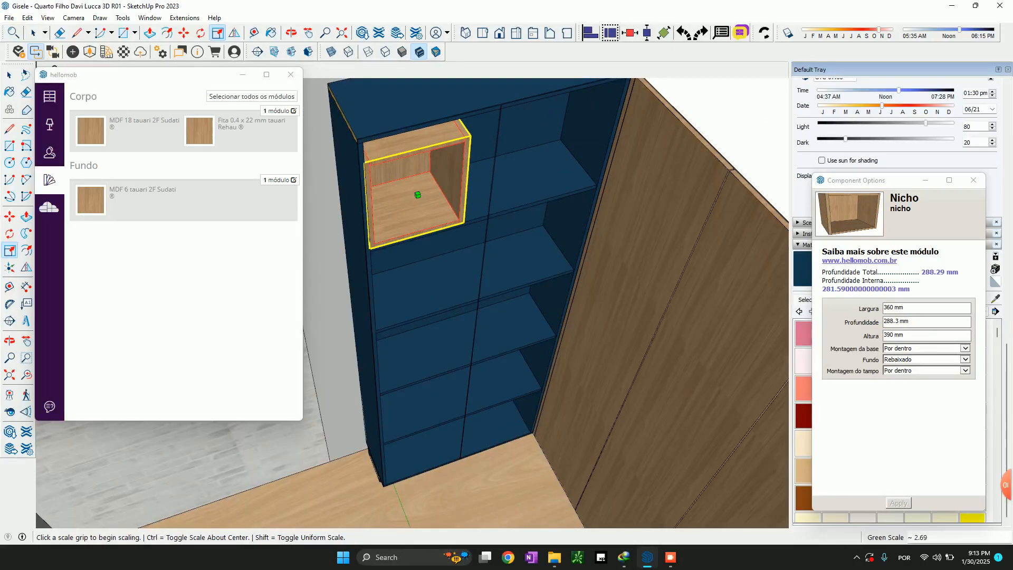
scroll(559, 162, down, 5)
key(space)
Measure the height of the blue drawer fronts at the base of the furnished bedroom's bookcase
scroll(576, 165, down, 2)
middle_drag(576, 164, 628, 185)
shift+drag(364, 258, 628, 216)
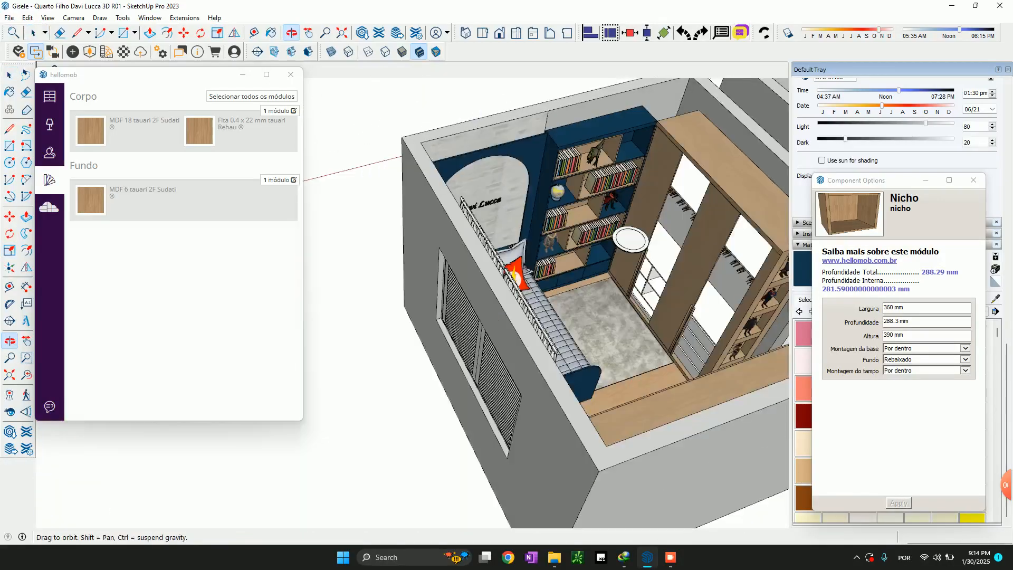
scroll(628, 219, up, 2)
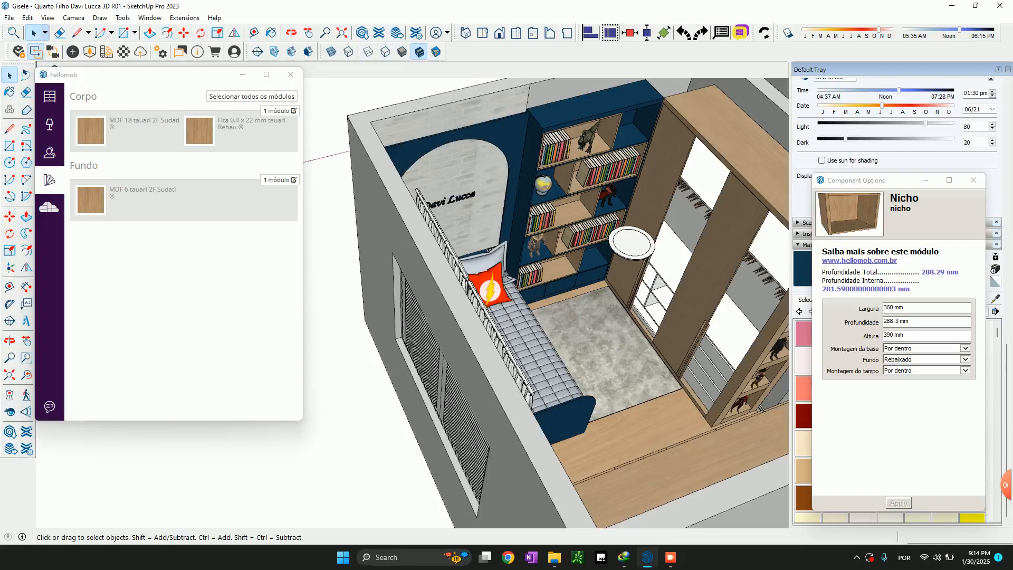
shift+middle_drag(628, 219, 438, 305)
middle_drag(598, 484, 478, 467)
scroll(333, 400, up, 5)
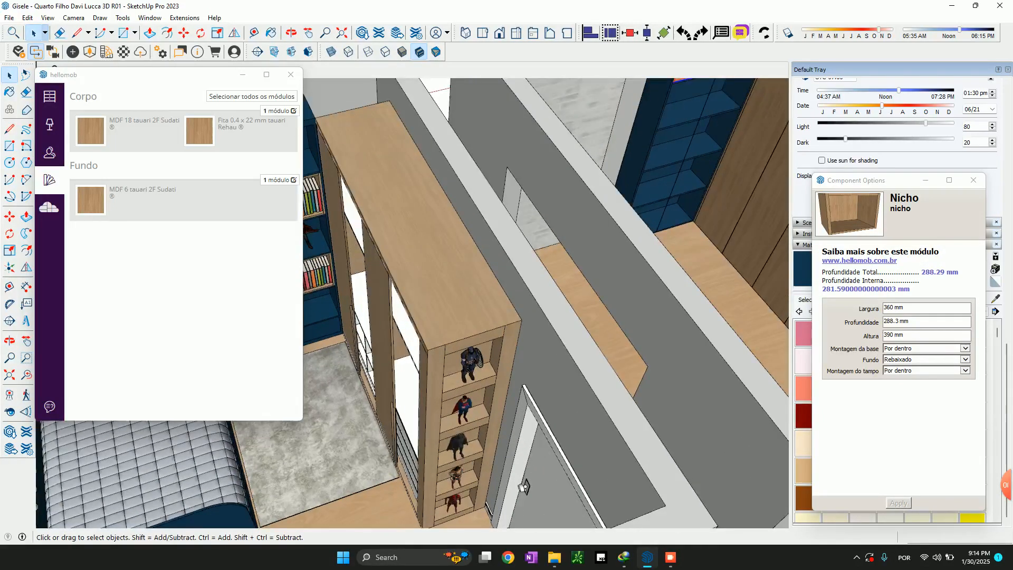
shift+middle_drag(333, 400, 496, 315)
scroll(496, 315, up, 5)
scroll(538, 298, up, 5)
key(t)
click(502, 233)
scroll(503, 234, up, 3)
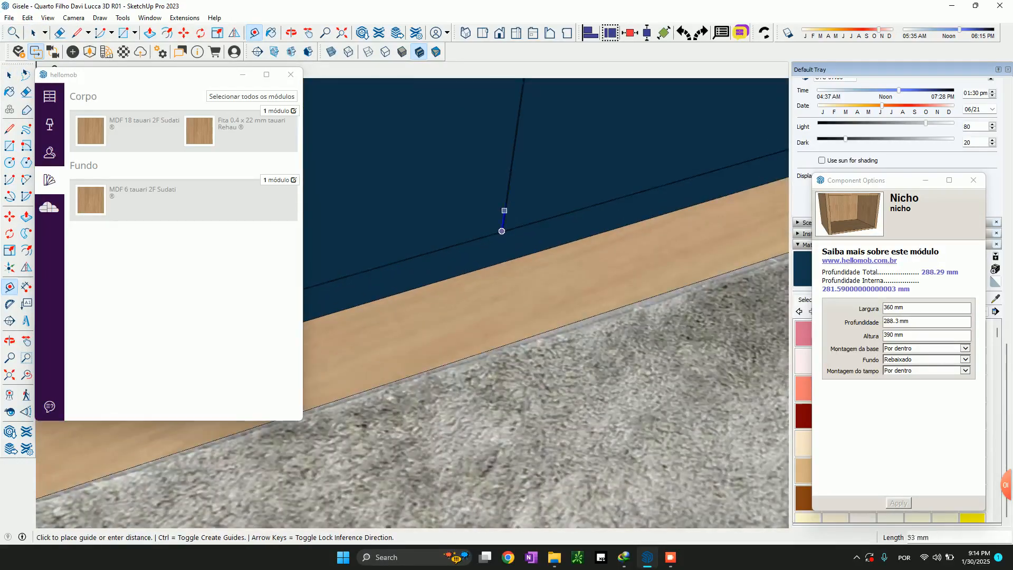
scroll(514, 148, down, 2)
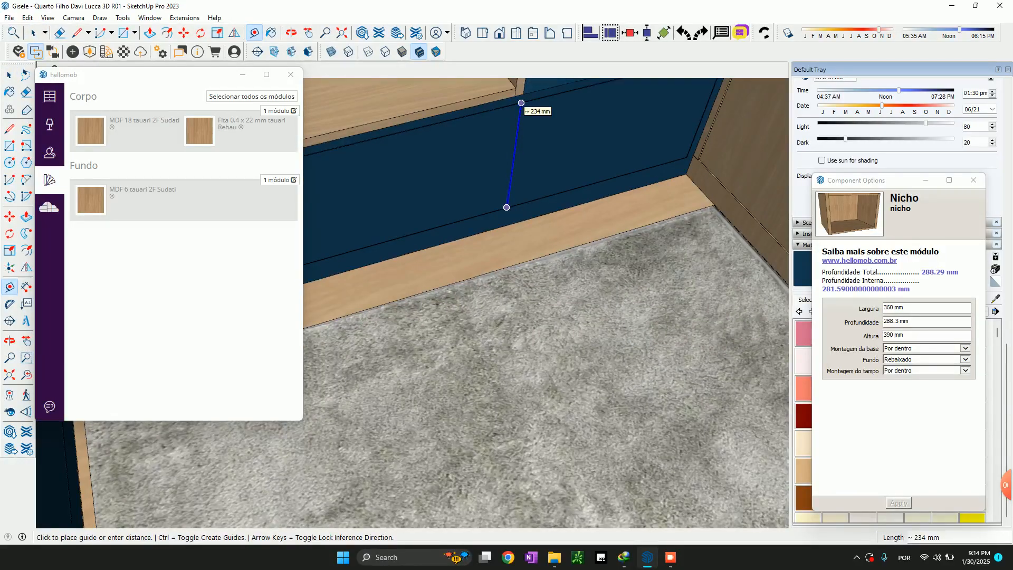
key(space)
scroll(509, 182, down, 9)
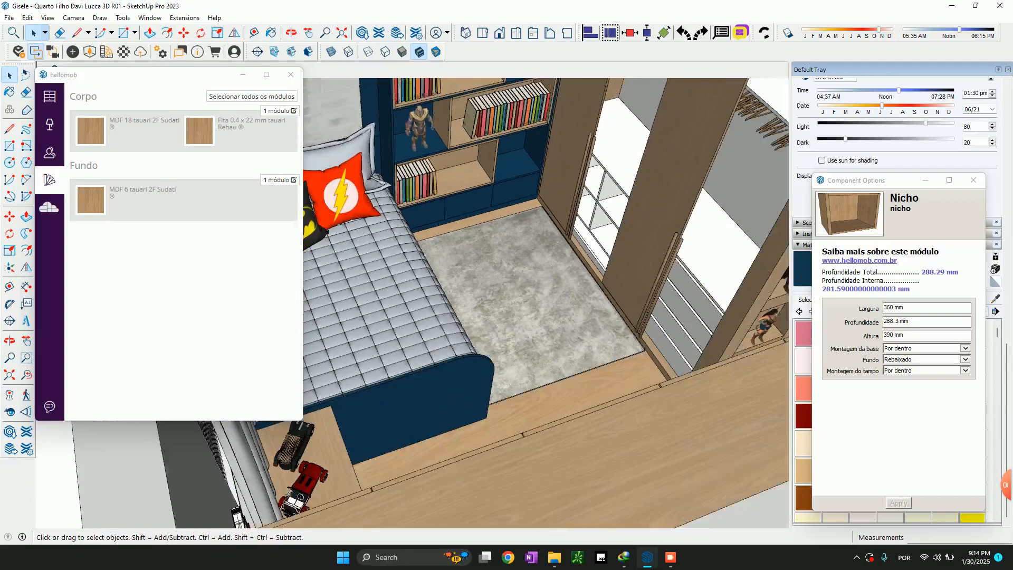
Give the blue shelf unit a lower gap by setting Com vão inferior to Com and Vão inferior to 235 mm
middle_drag(506, 198, 438, 274)
scroll(393, 355, down, 2)
click(695, 184)
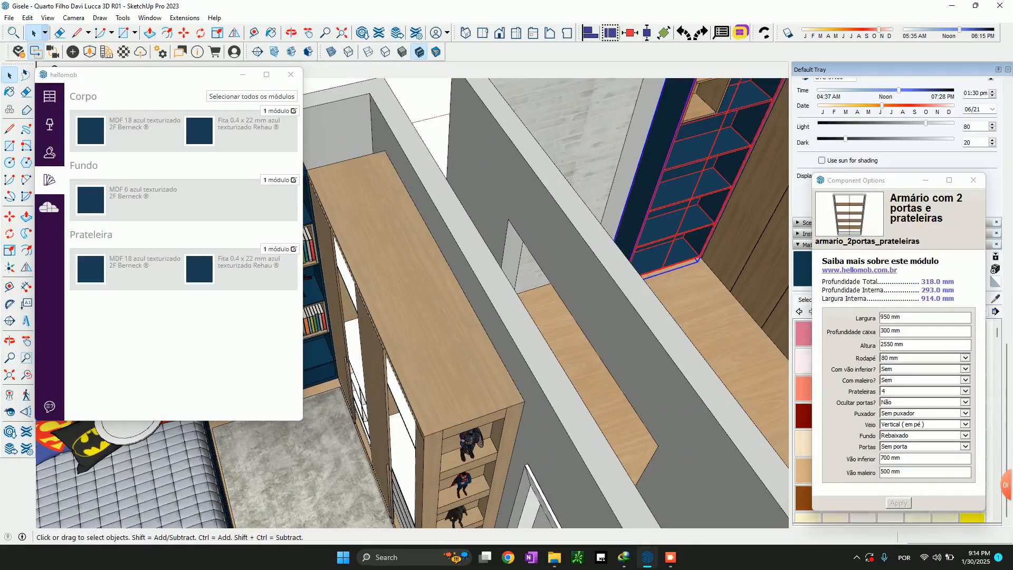
click(924, 369)
click(924, 362)
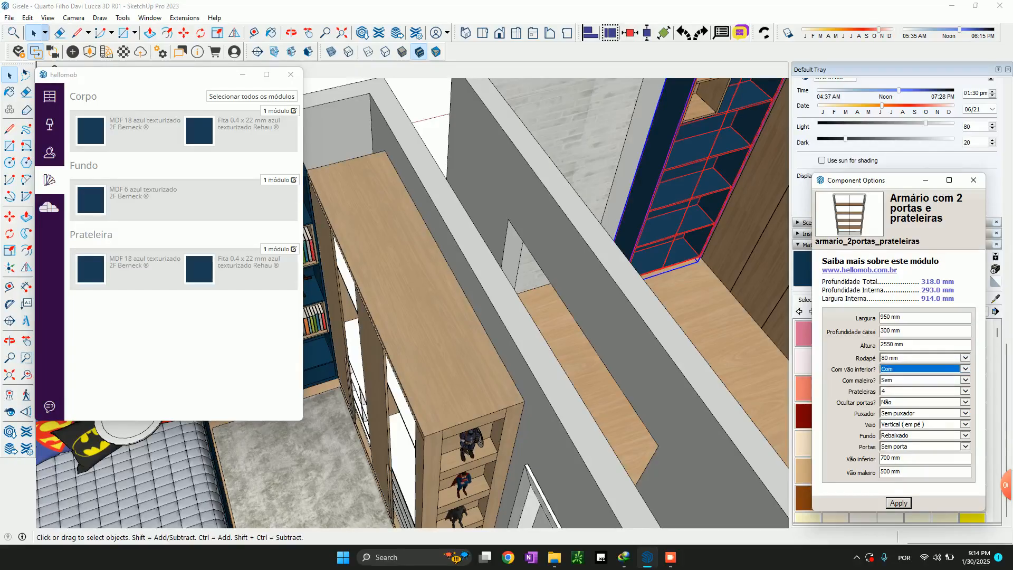
click(893, 458)
text(235)
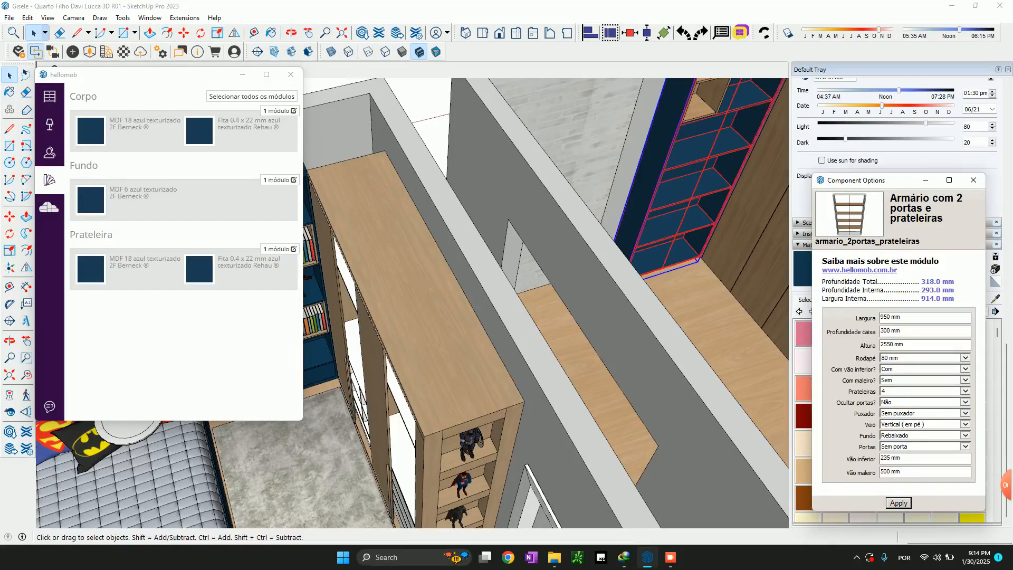
Move the copied niche up against the underside of the shelf unit's top panel
shift+middle_drag(760, 227, 651, 268)
scroll(651, 268, down, 3)
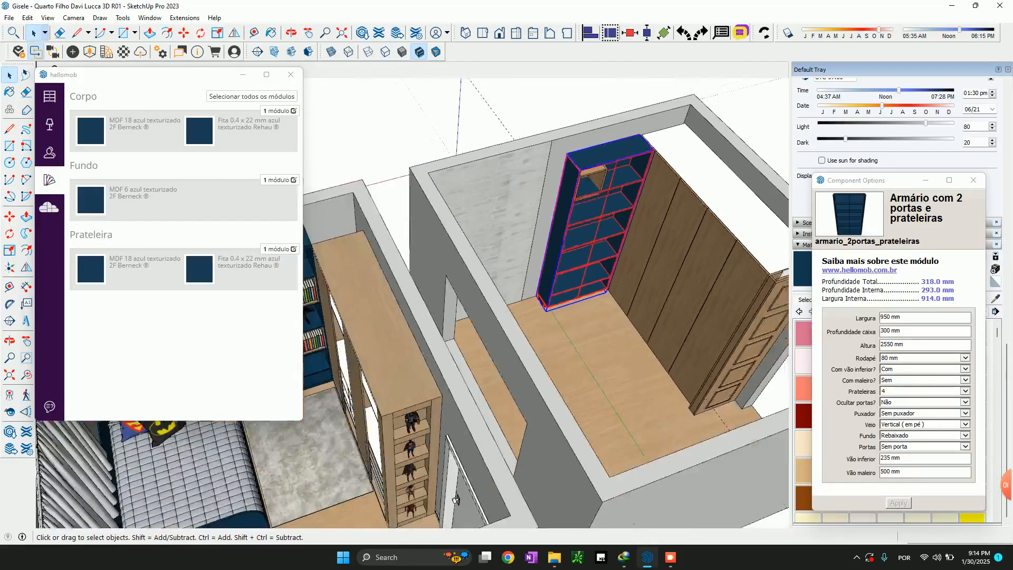
scroll(456, 498, down, 3)
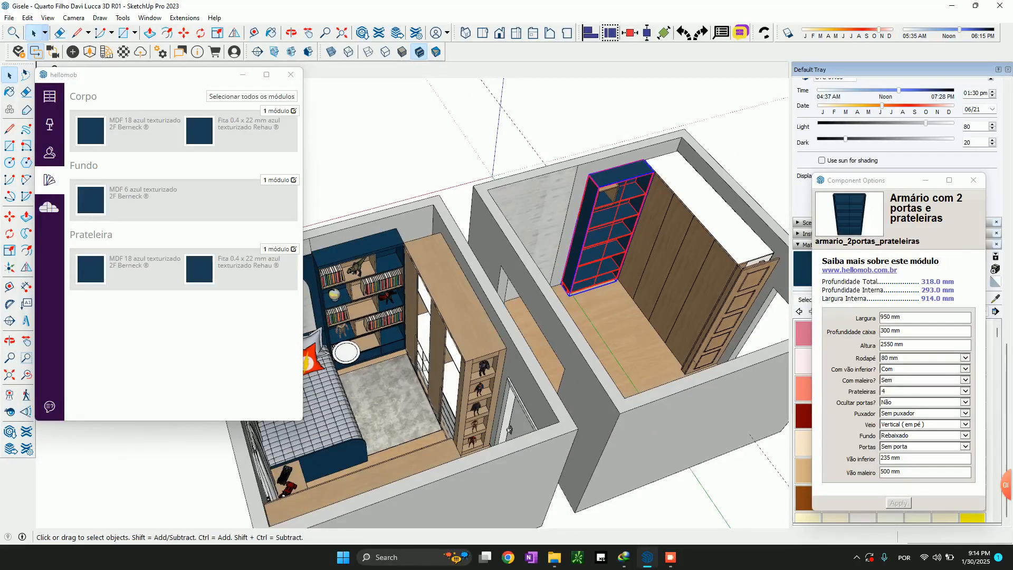
scroll(615, 248, up, 3)
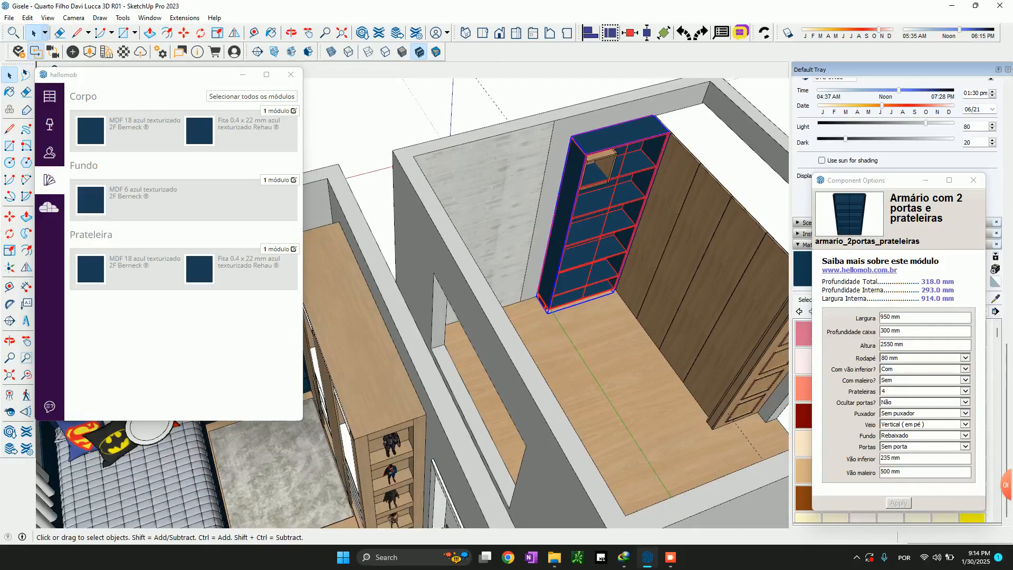
scroll(612, 187, up, 4)
click(603, 175)
scroll(607, 180, up, 3)
scroll(464, 198, up, 3)
key(m)
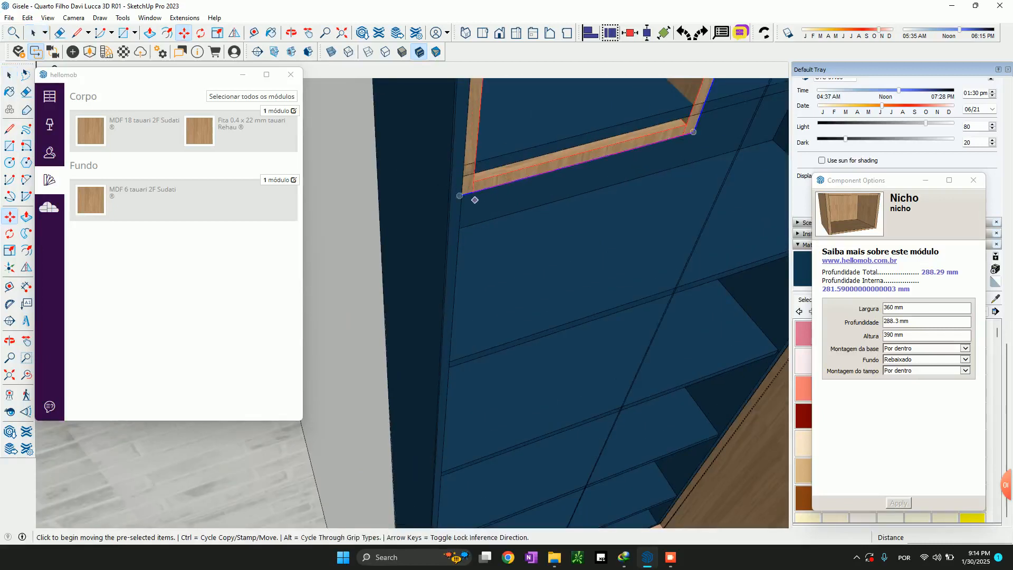
scroll(467, 201, down, 2)
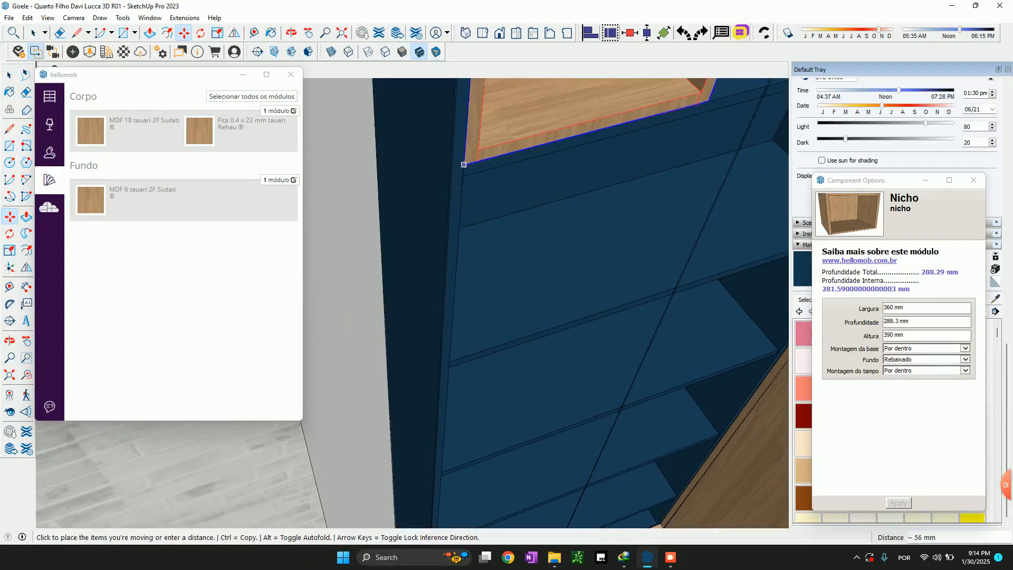
scroll(467, 200, down, 4)
Scale the niche's height to about 416.6 mm so that it reaches down to the shelf below it
key(s)
scroll(483, 220, up, 3)
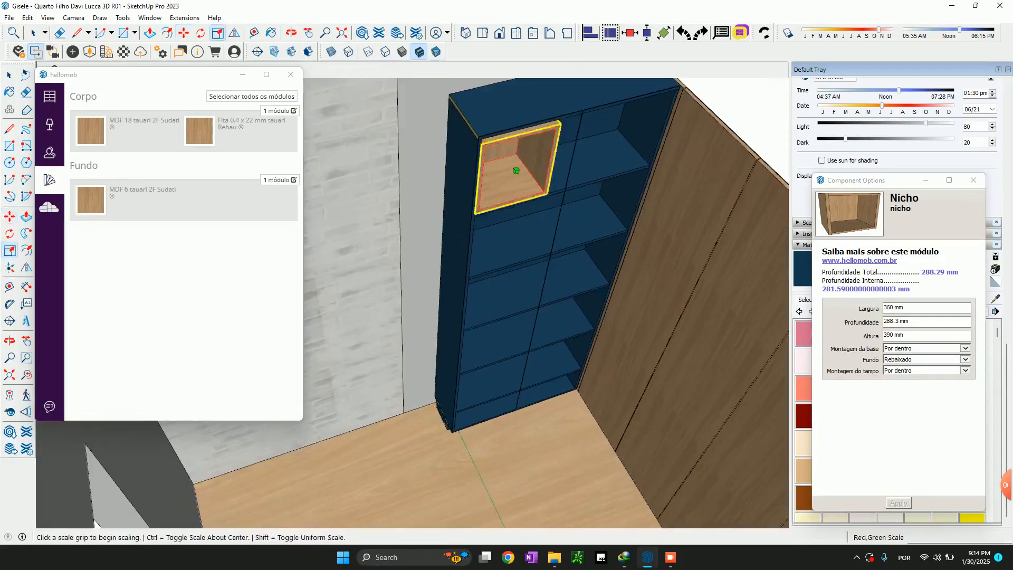
click(498, 183)
scroll(499, 184, up, 3)
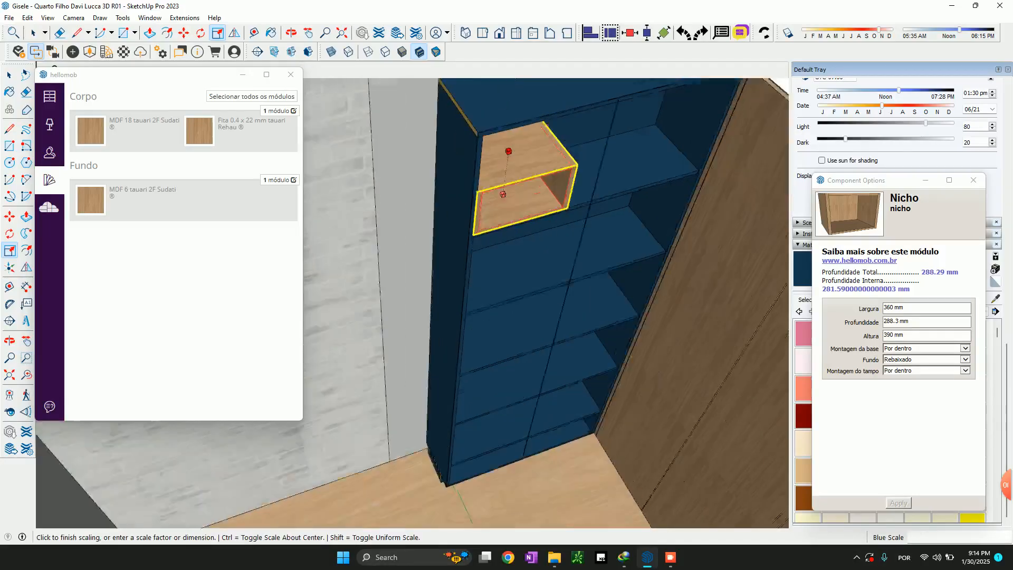
click(515, 217)
scroll(515, 211, down, 4)
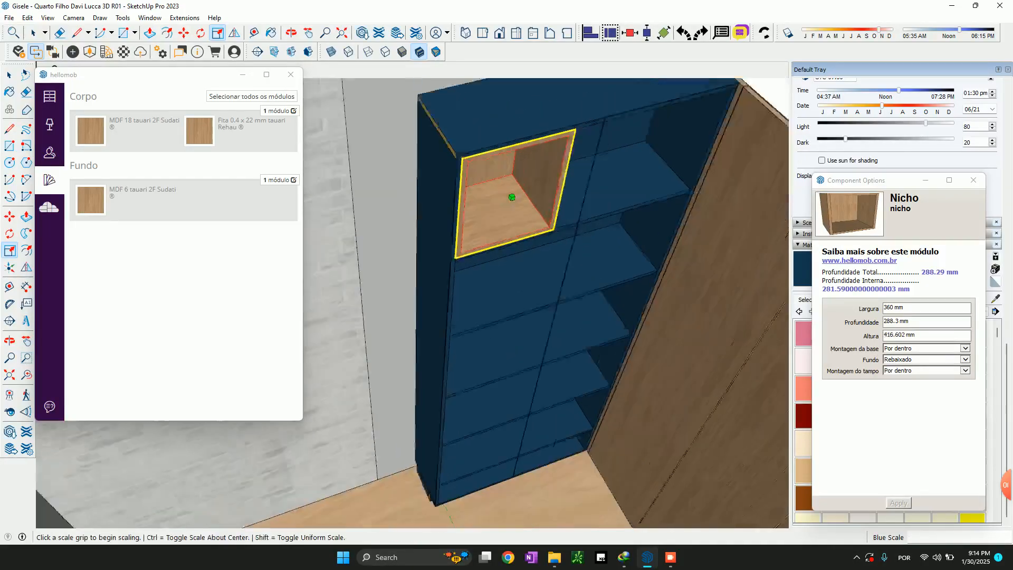
Draw a 914 mm line along the front edge of the blue unit's second shelf from the top, spanning its full inner width
scroll(486, 221, up, 3)
key(l)
scroll(475, 211, down, 3)
scroll(437, 201, down, 5)
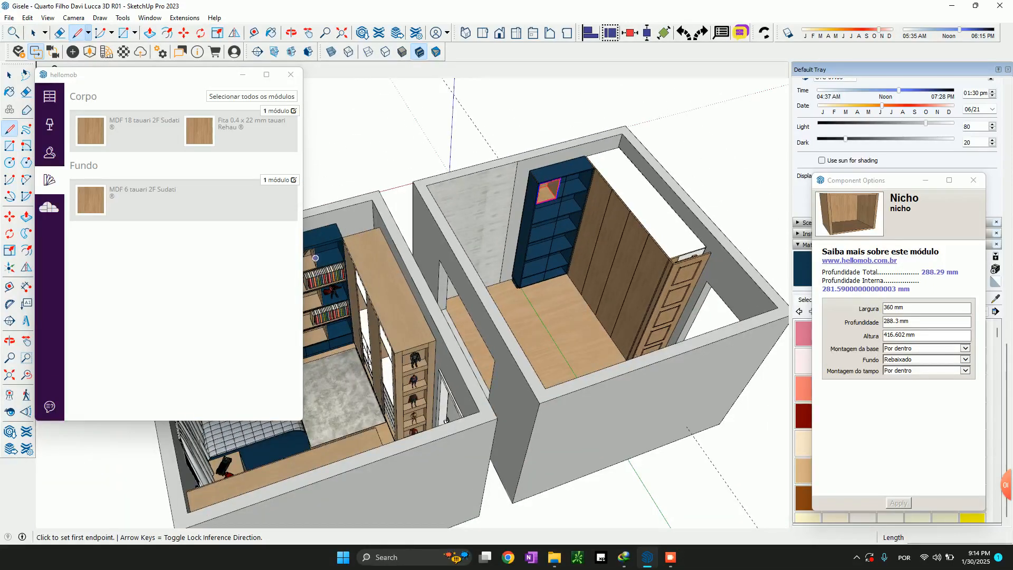
scroll(587, 189, up, 6)
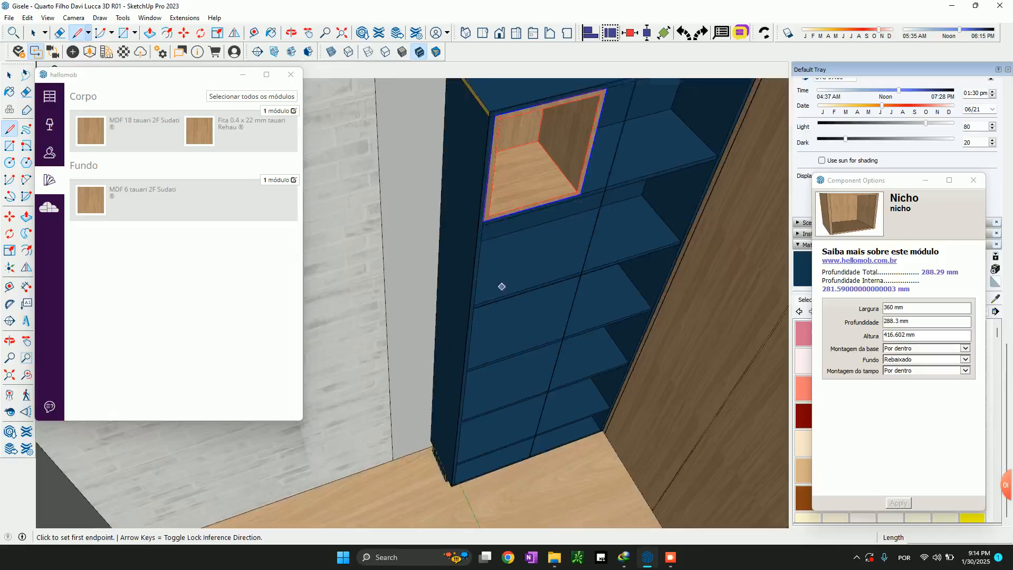
scroll(602, 281, up, 2)
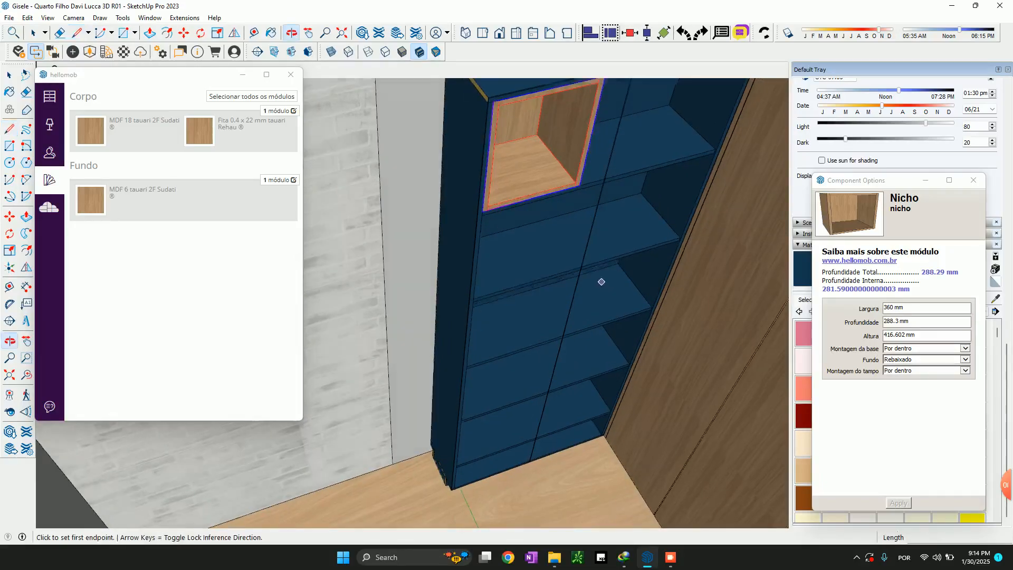
click(679, 254)
scroll(674, 262, up, 3)
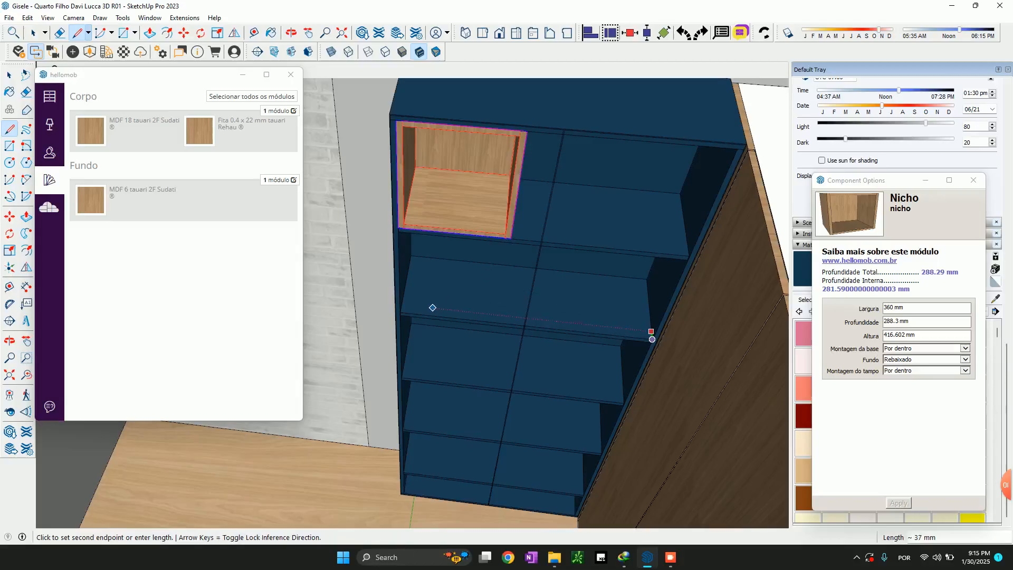
scroll(428, 312, up, 4)
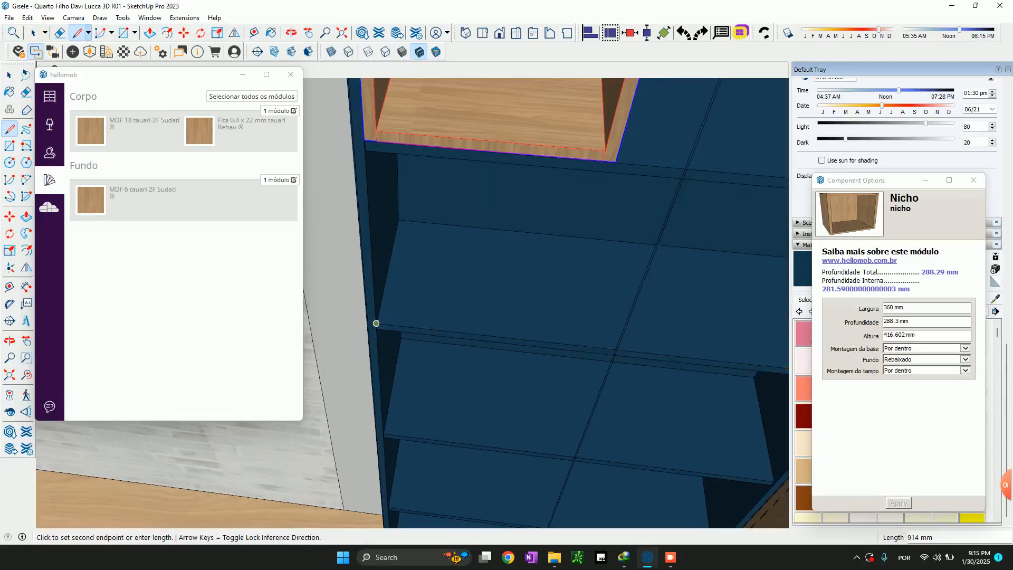
scroll(376, 323, down, 3)
Divide the line on the shelf's front edge into equal segments
key(space)
right_click(476, 314)
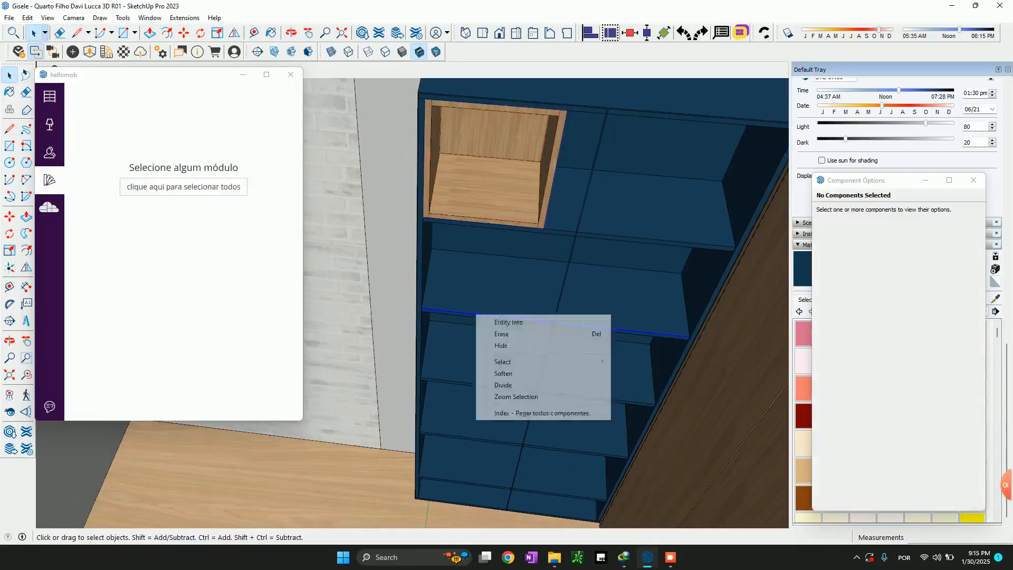
click(503, 384)
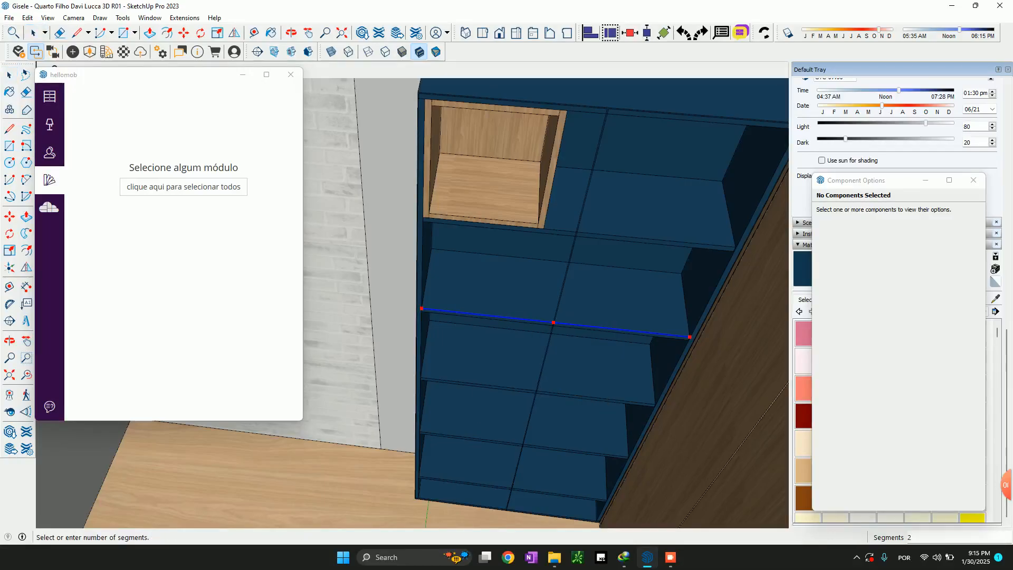
key(space)
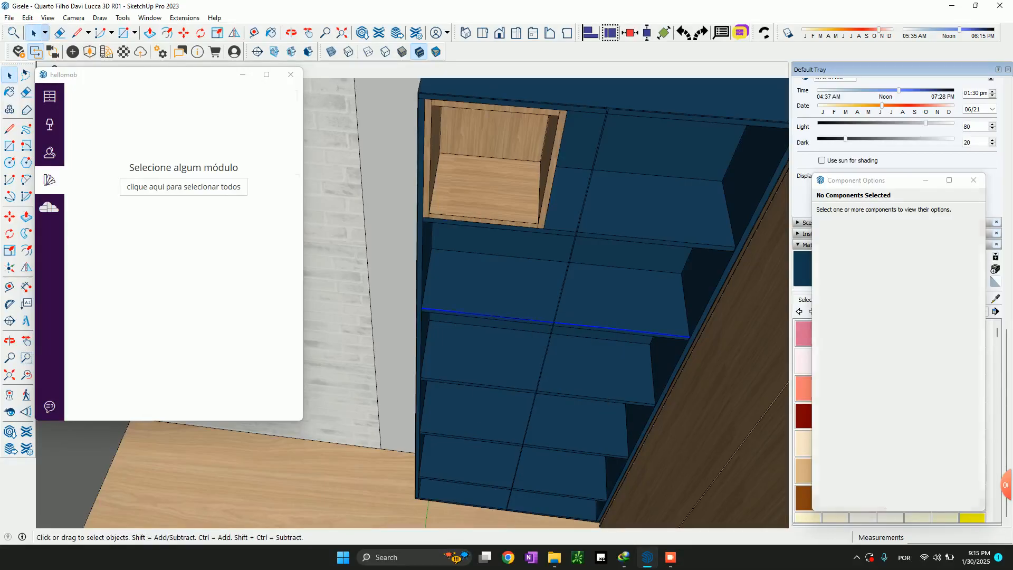
Scale the top niche's width to about 609.3 mm, then erase the helper line on the shelf edge
click(489, 169)
key(s)
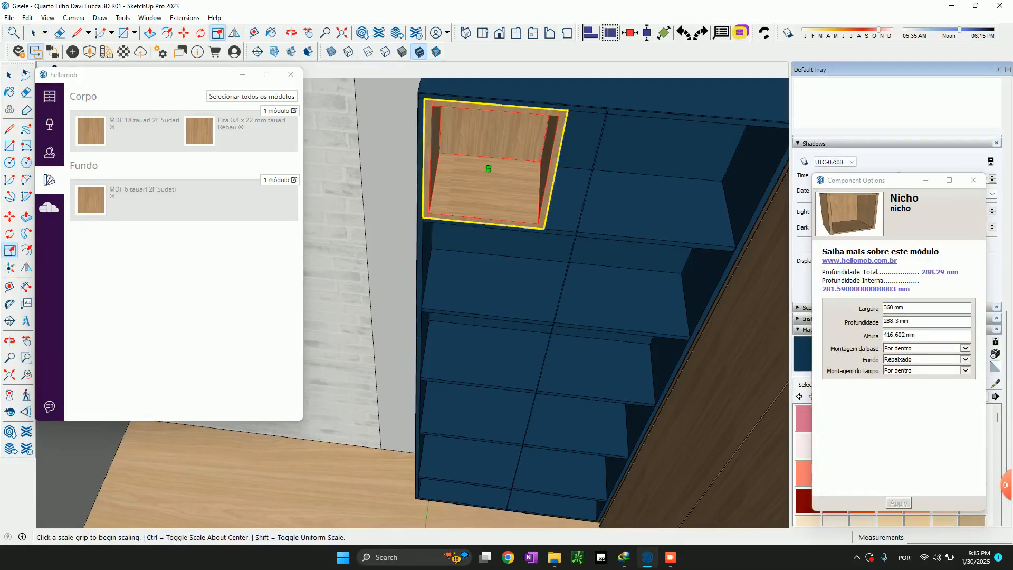
click(554, 141)
click(559, 141)
click(562, 147)
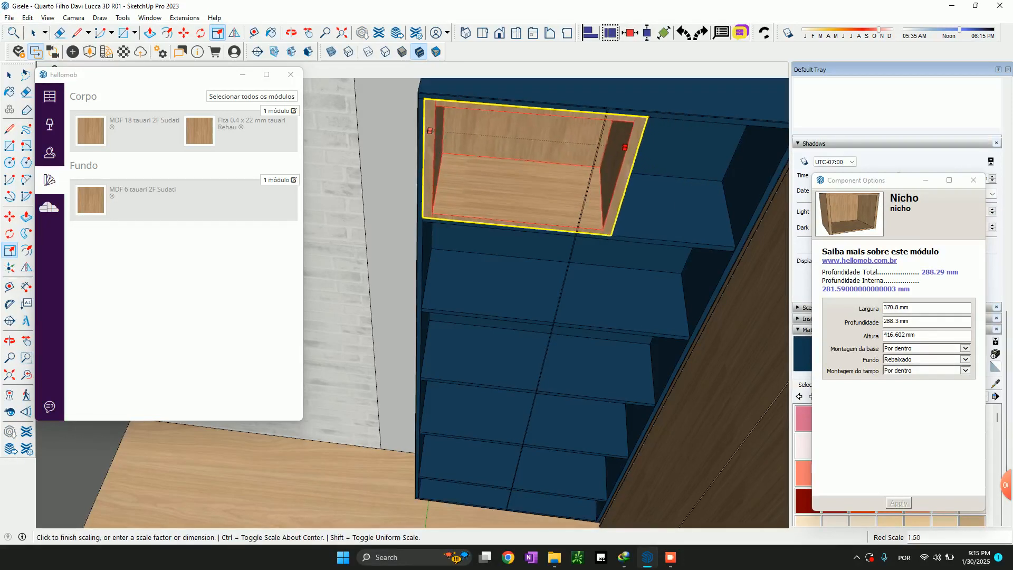
click(644, 149)
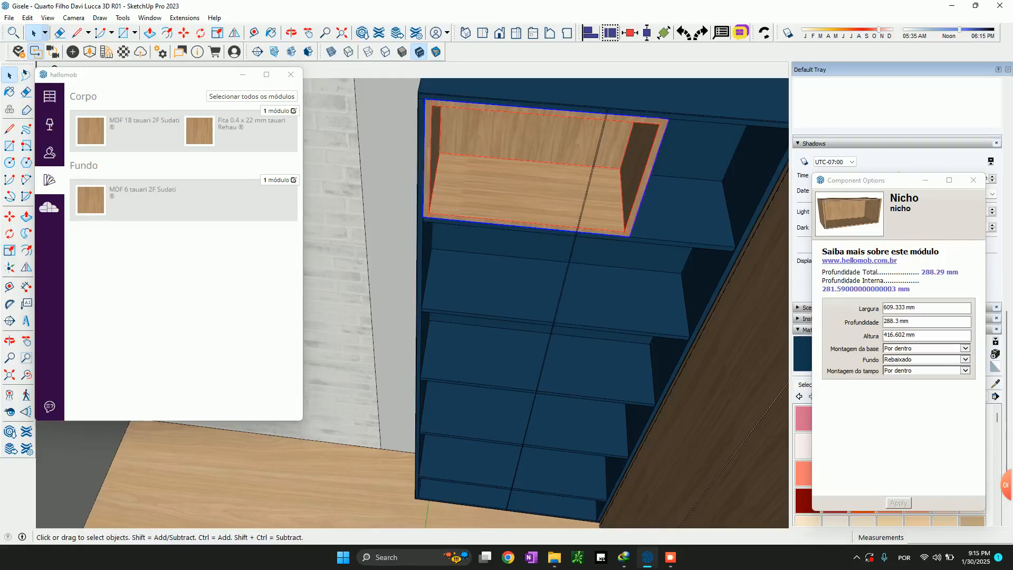
click(553, 322)
key(Delete)
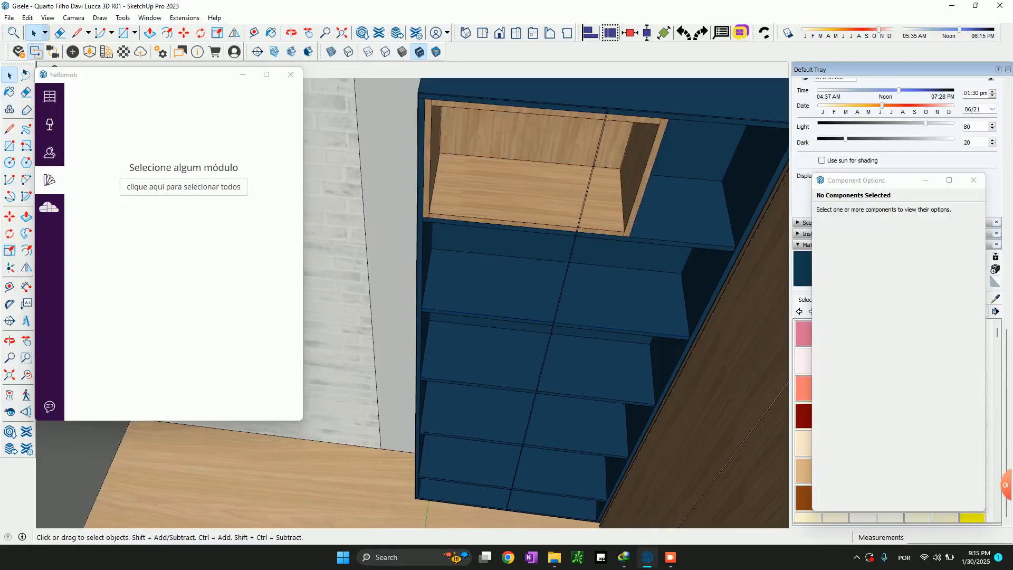
Set the top niche's Largura to 610 mm
click(543, 185)
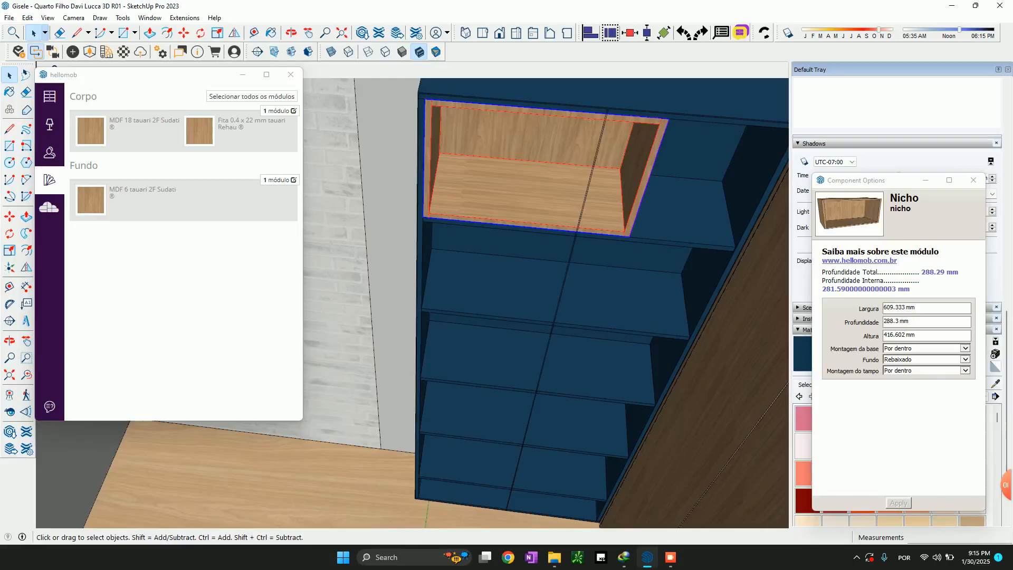
drag(923, 307, 883, 308)
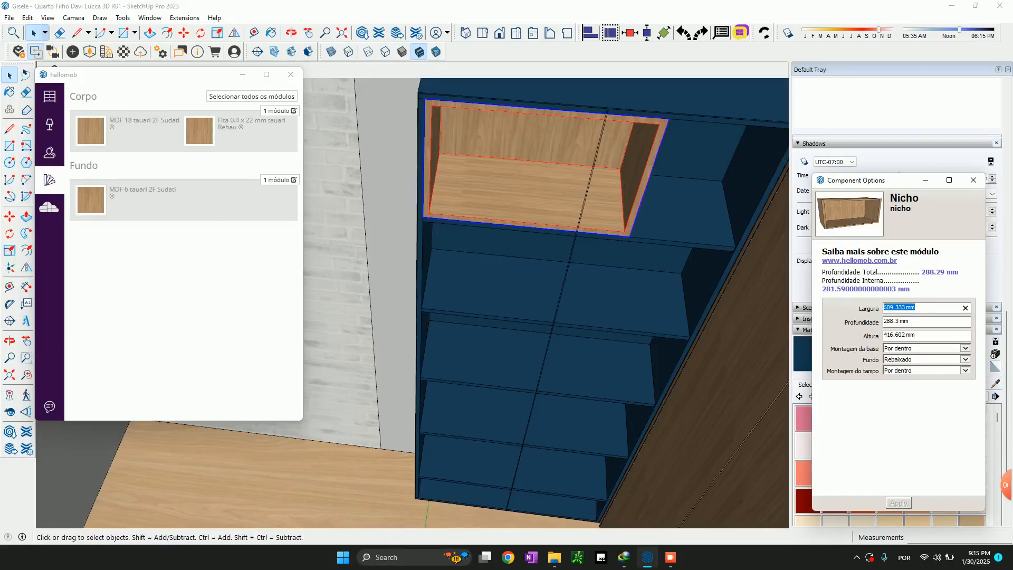
text(610)
key(Return)
Copy the niche straight down by about 445 mm so that it rests on the second shelf from the top
middle_drag(422, 224, 518, 219)
scroll(517, 219, down, 3)
key(m)
scroll(597, 185, up, 5)
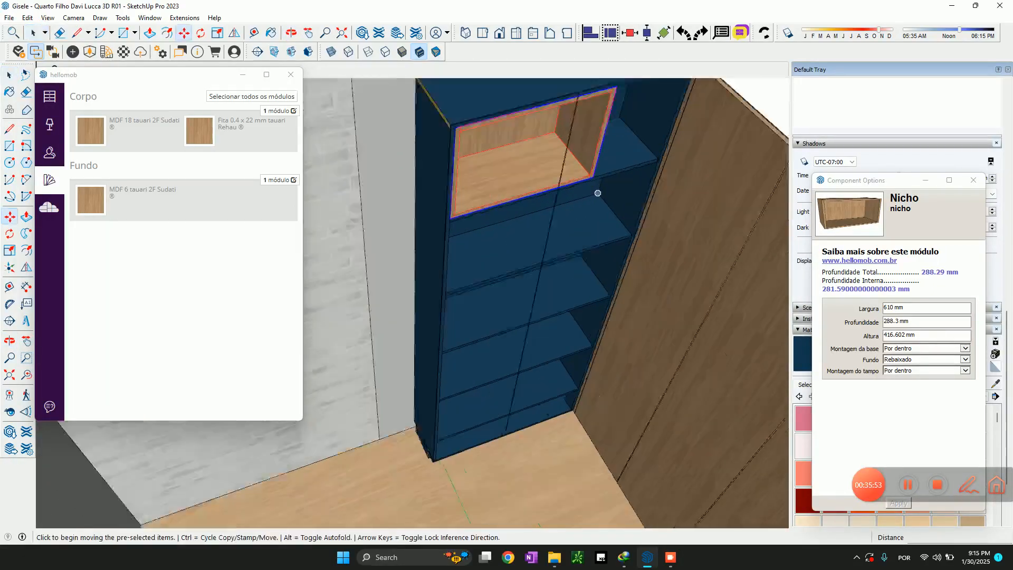
scroll(552, 133, down, 2)
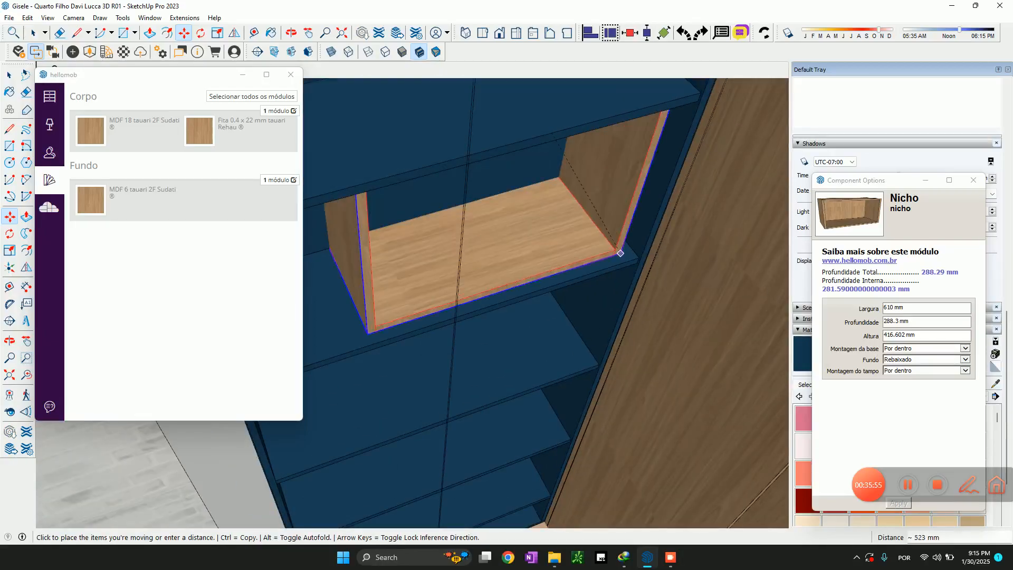
key(Up)
key(ctrl)
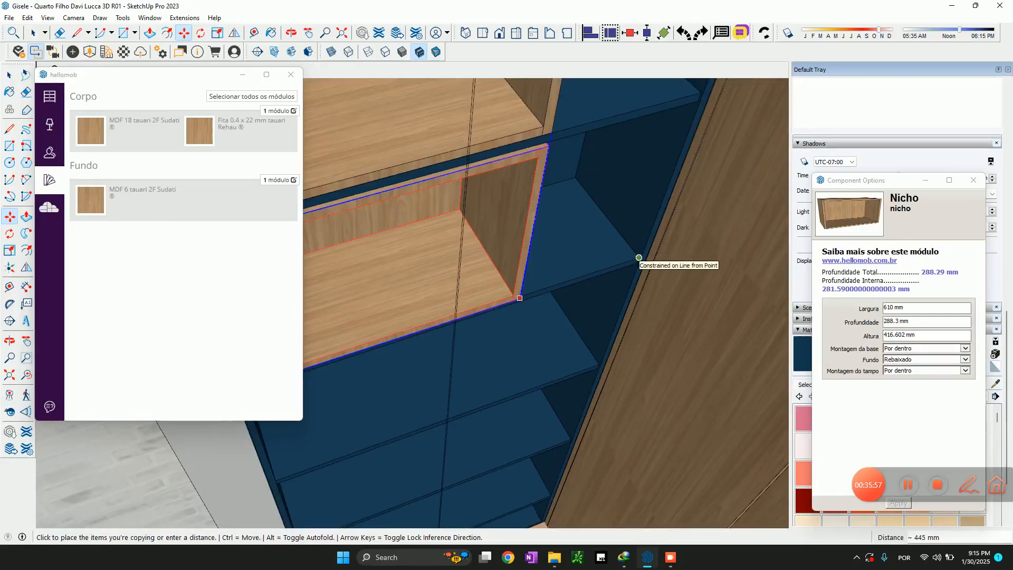
click(638, 257)
scroll(546, 258, down, 1)
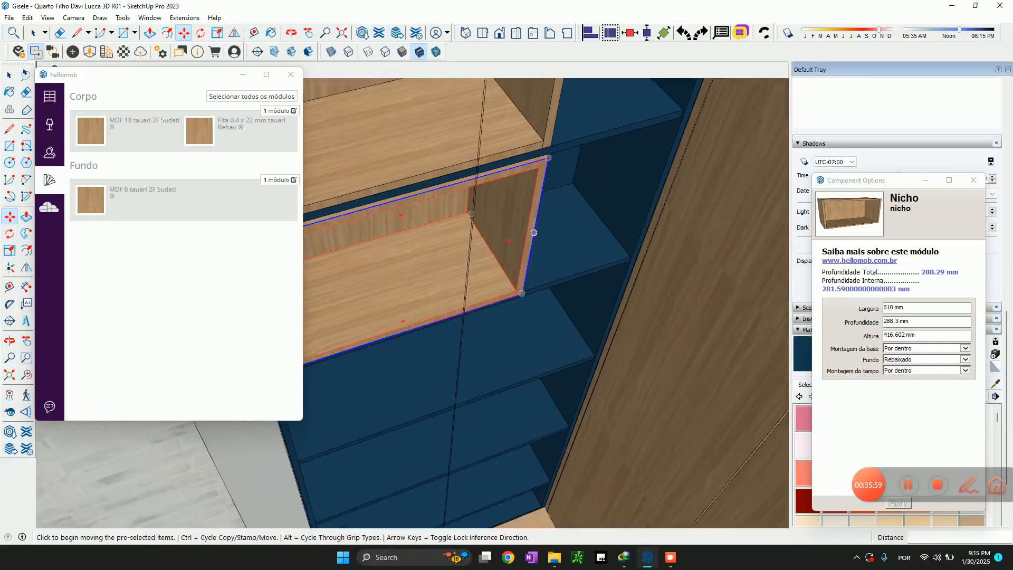
Scale the top niche's depth so that its front ends level with the front edge of its shelf
key(space)
middle_drag(545, 258, 546, 296)
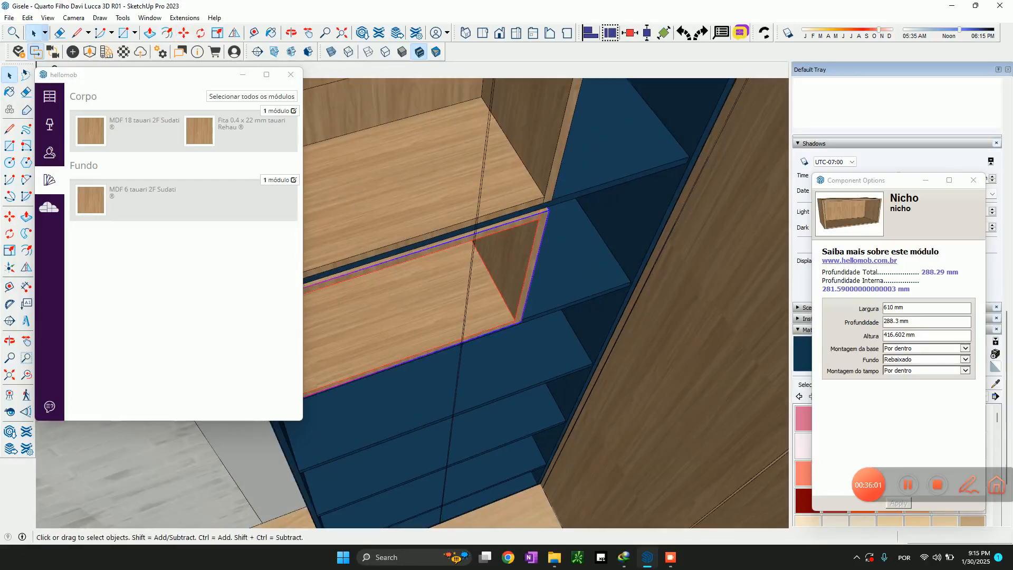
click(515, 192)
scroll(515, 191, down, 1)
key(s)
scroll(515, 191, down, 1)
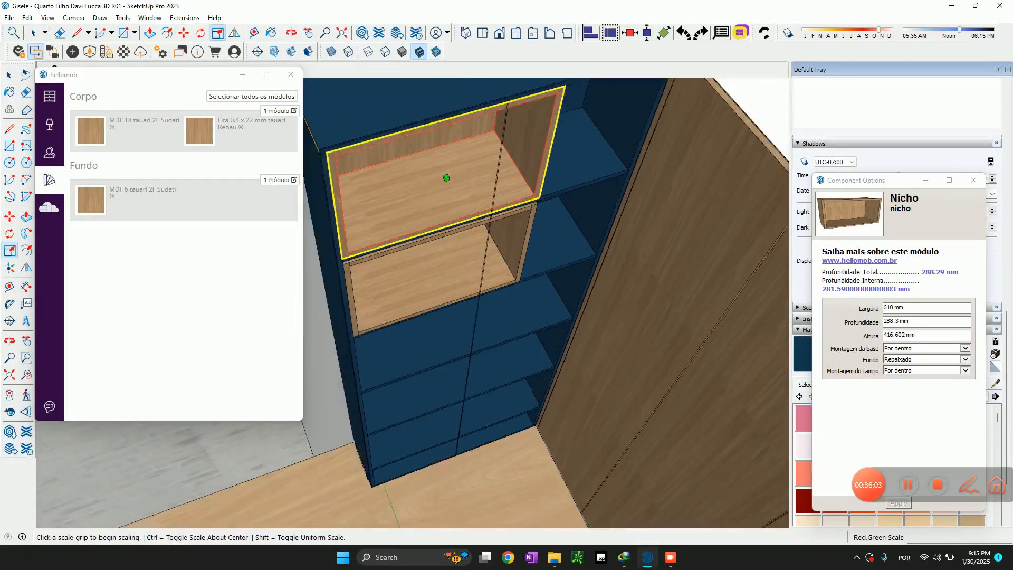
click(446, 178)
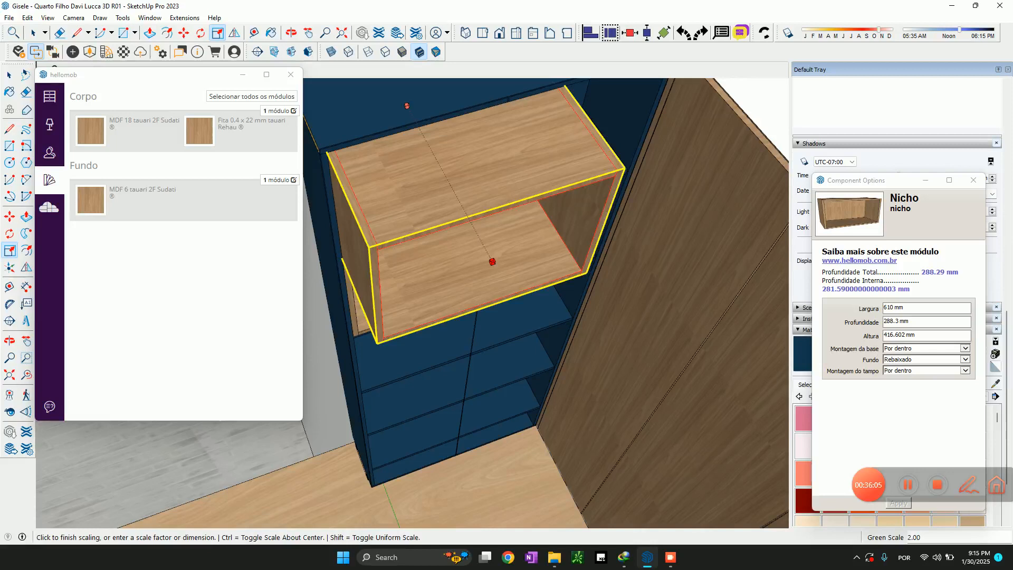
scroll(492, 261, up, 5)
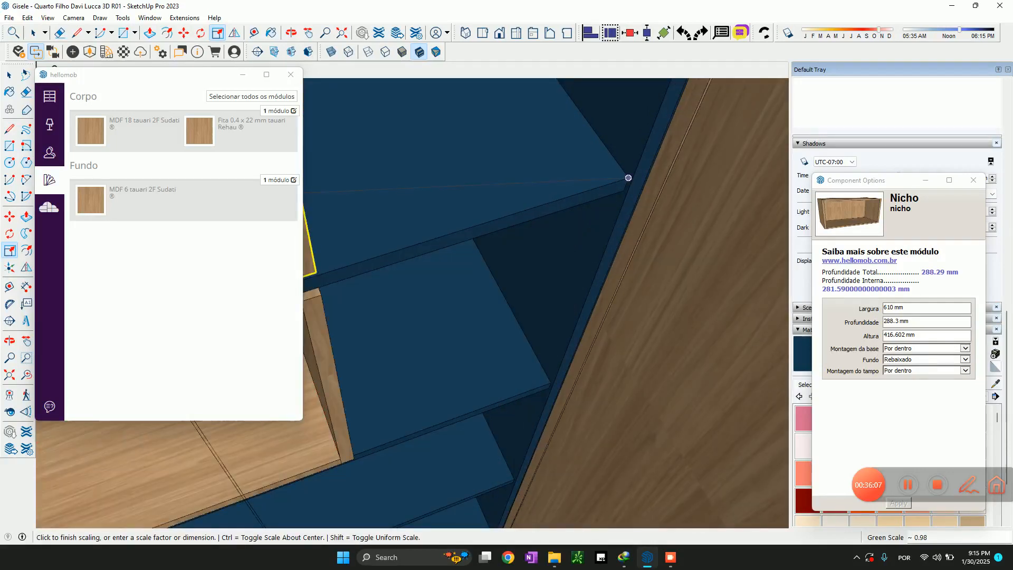
click(628, 178)
scroll(628, 178, down, 3)
key(space)
Scale the lower niche's depth to 283.3 mm, using the front corner of its shelf as the reference
click(472, 296)
key(s)
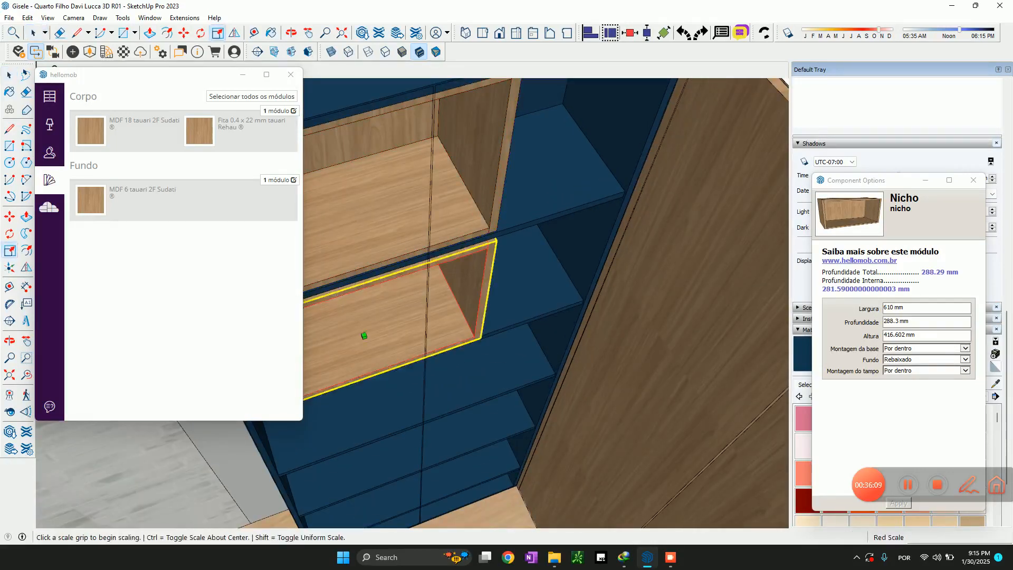
click(364, 336)
click(582, 303)
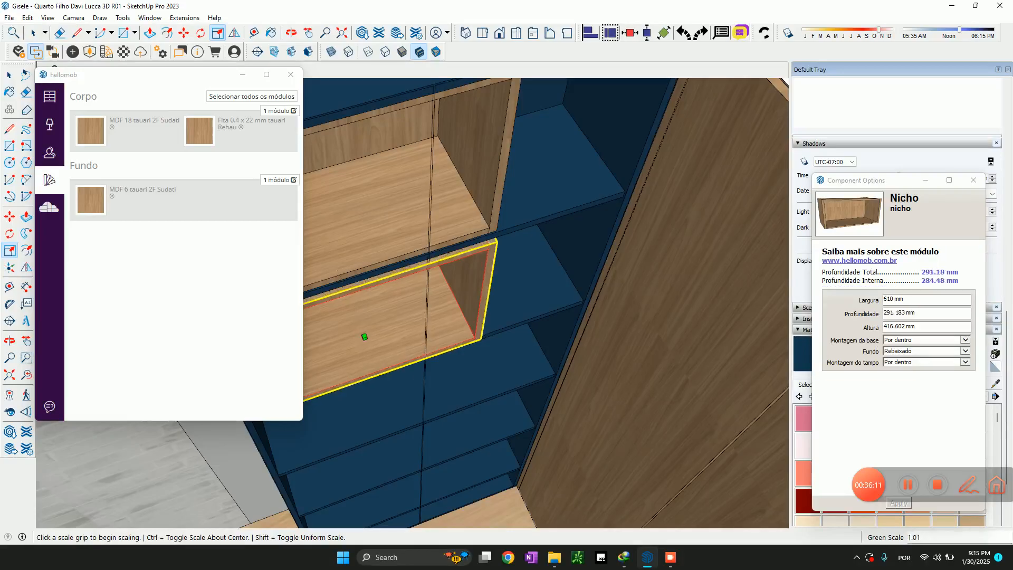
scroll(579, 309, up, 4)
scroll(517, 329, down, 4)
click(334, 344)
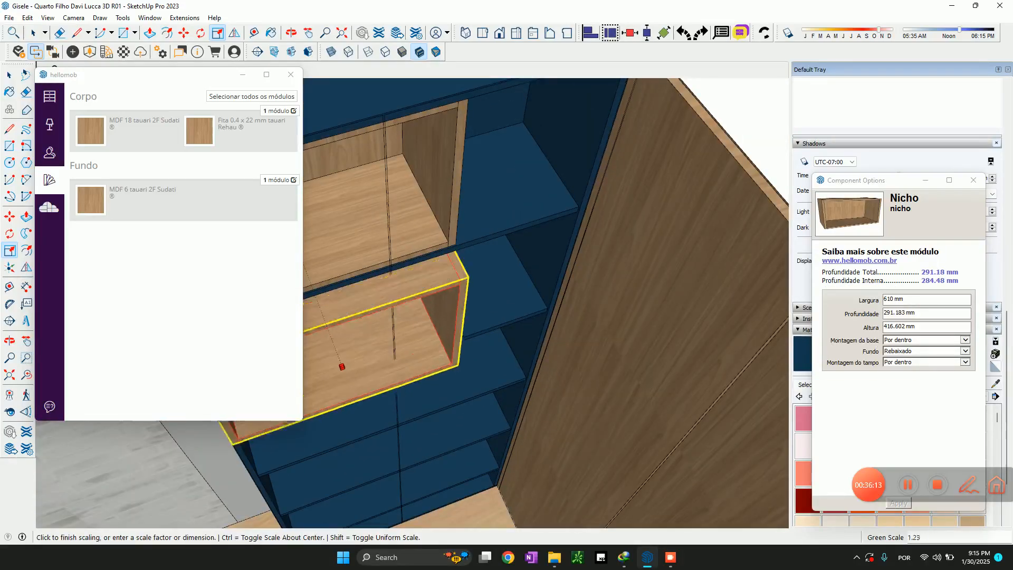
click(548, 308)
Align the lower niche in depth with the front corner of the shelf above it, using the Move tool
key(m)
scroll(548, 308, down, 3)
scroll(527, 264, up, 5)
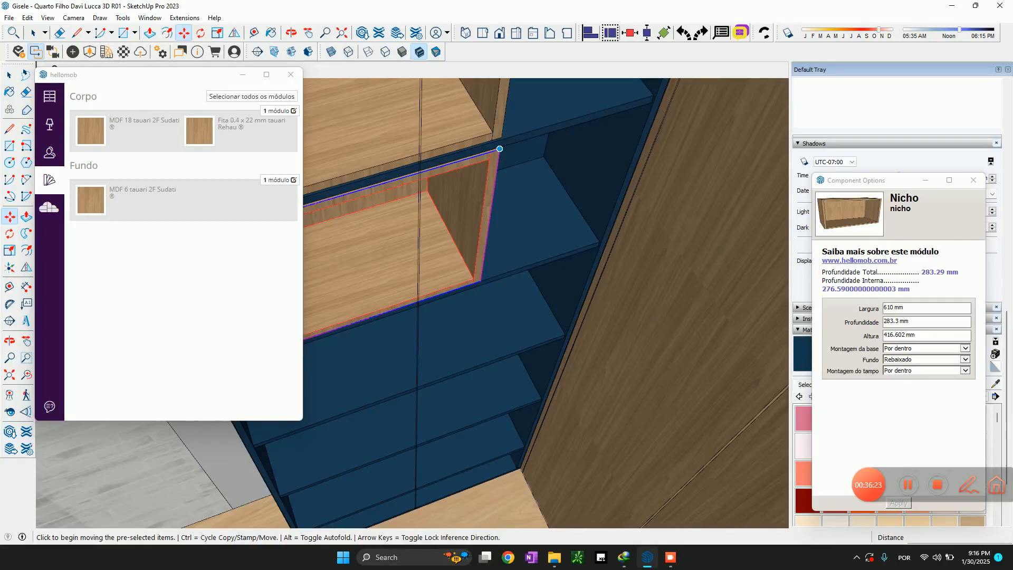
scroll(434, 164, up, 1)
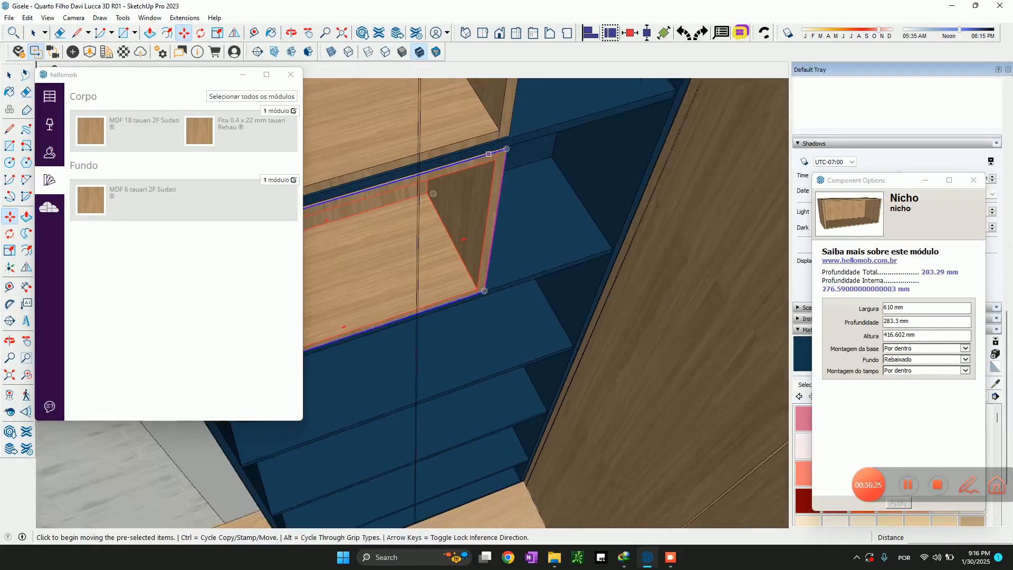
key(space)
scroll(477, 165, up, 2)
key(m)
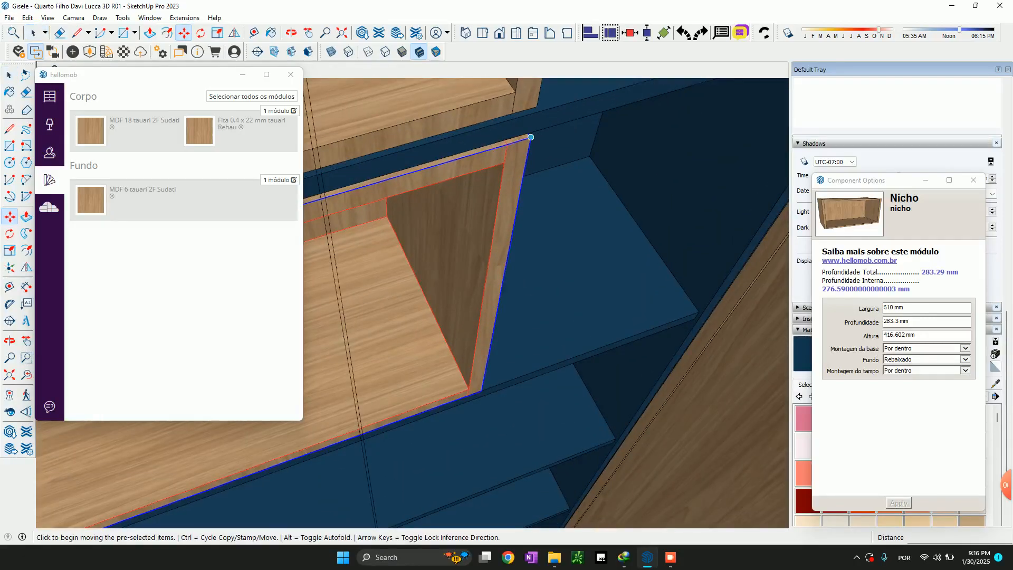
click(529, 136)
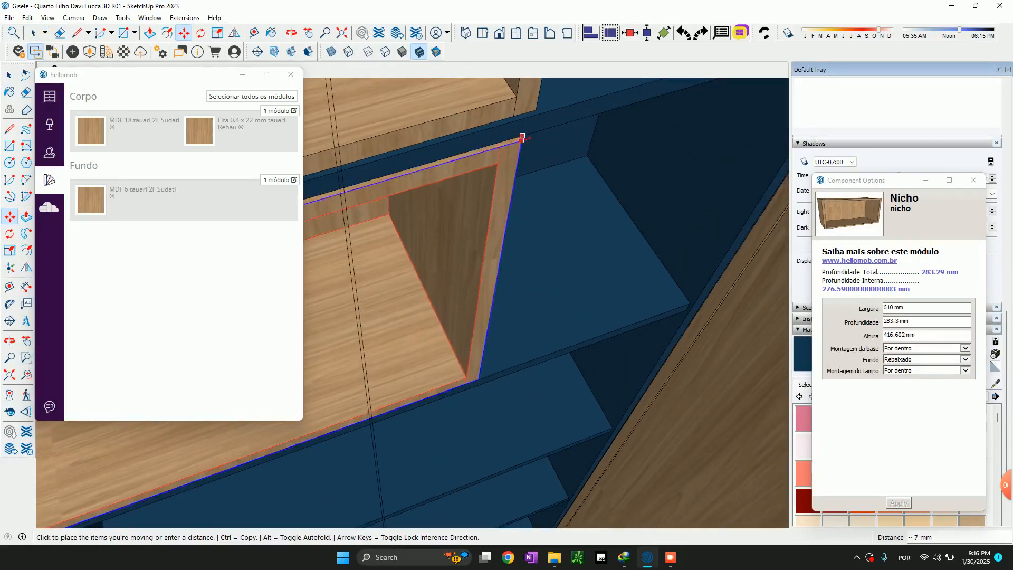
scroll(517, 172, down, 3)
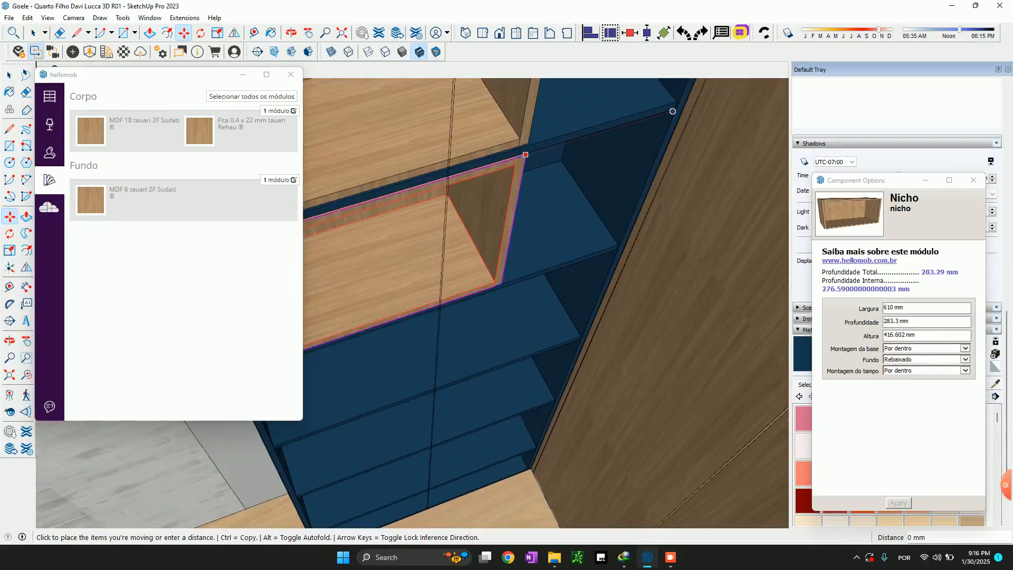
click(673, 111)
scroll(552, 164, up, 2)
scroll(469, 138, up, 3)
click(464, 133)
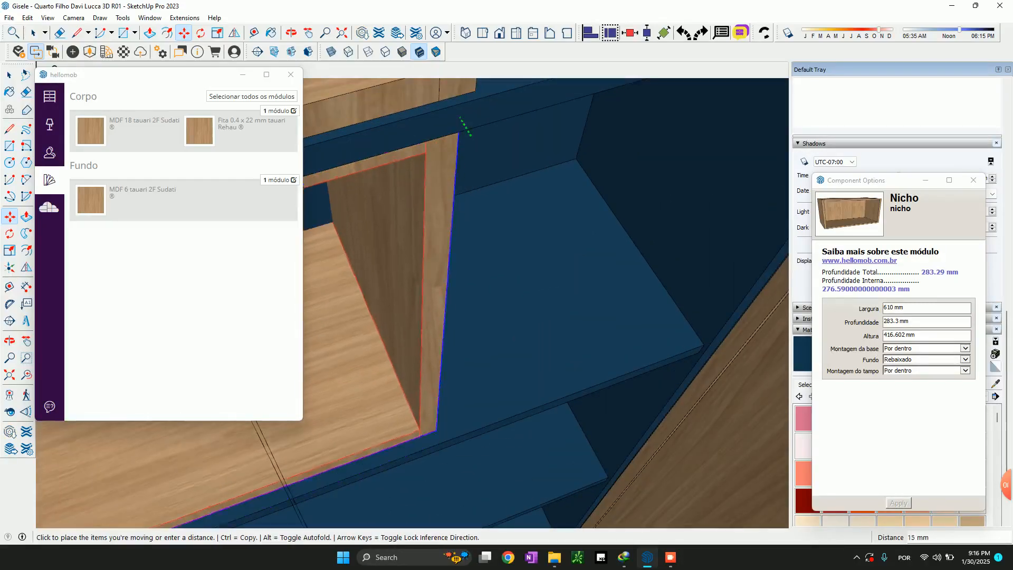
scroll(502, 100, up, 4)
scroll(479, 183, up, 3)
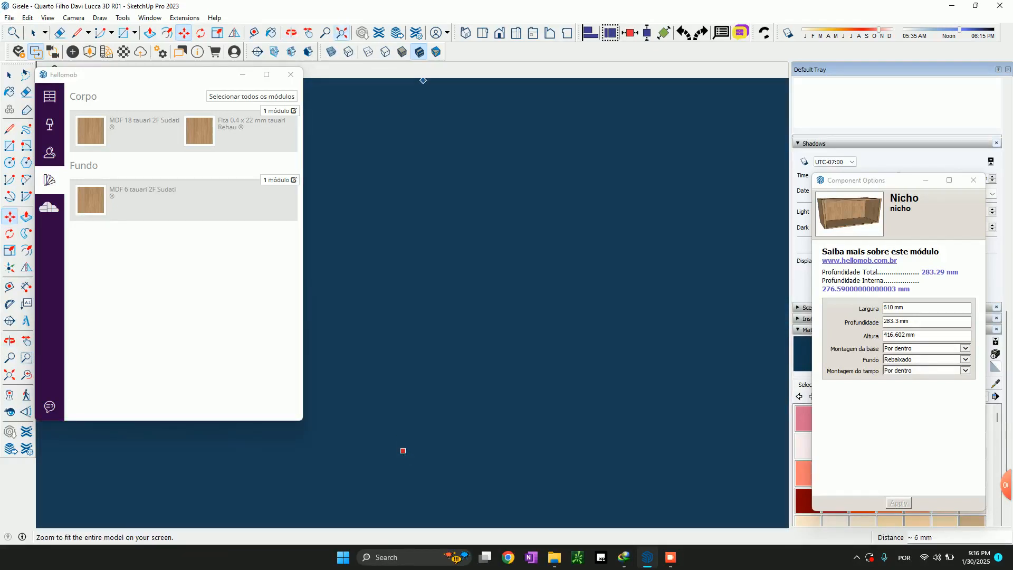
click(342, 32)
scroll(554, 182, up, 5)
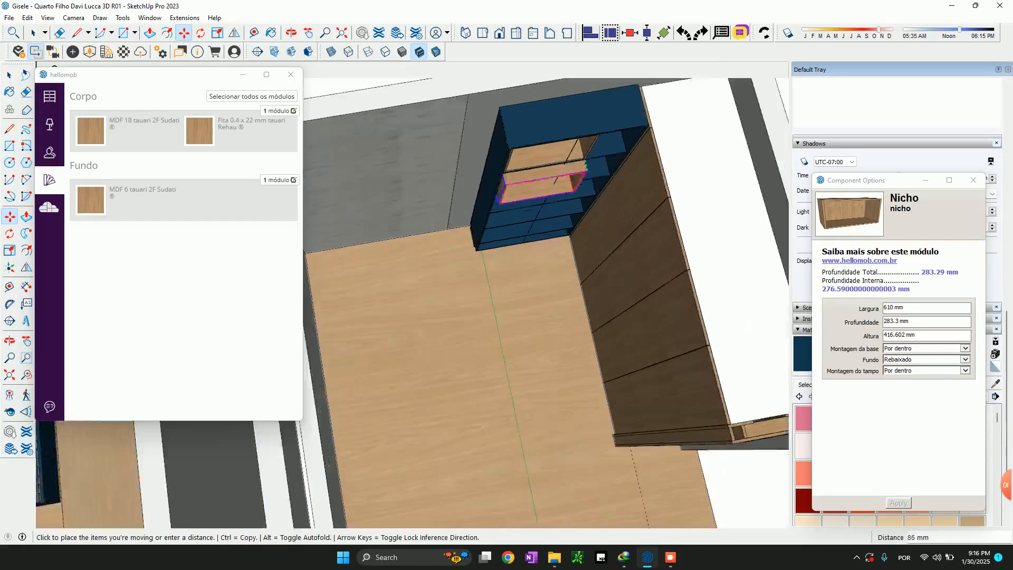
scroll(554, 182, up, 6)
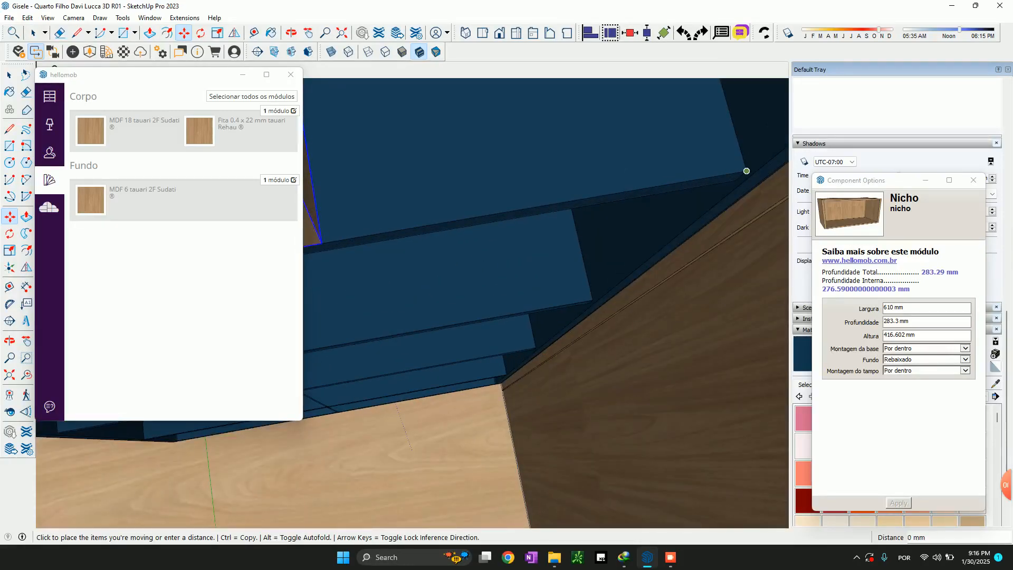
key(Escape)
scroll(730, 204, down, 5)
key(space)
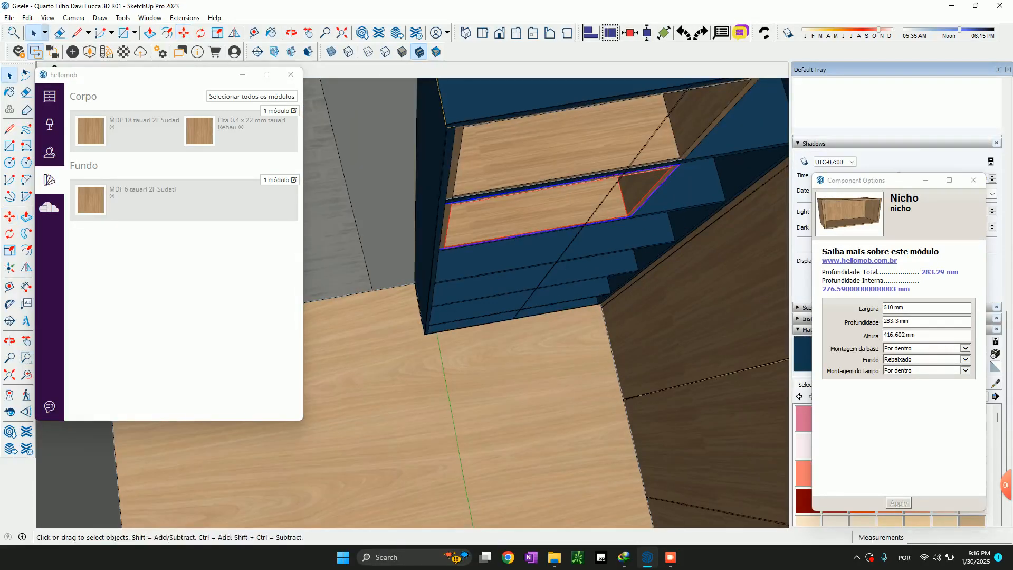
Lower the top niche by about 5 mm so that its base rests on the shelf beneath it
scroll(684, 208, up, 5)
scroll(602, 211, up, 4)
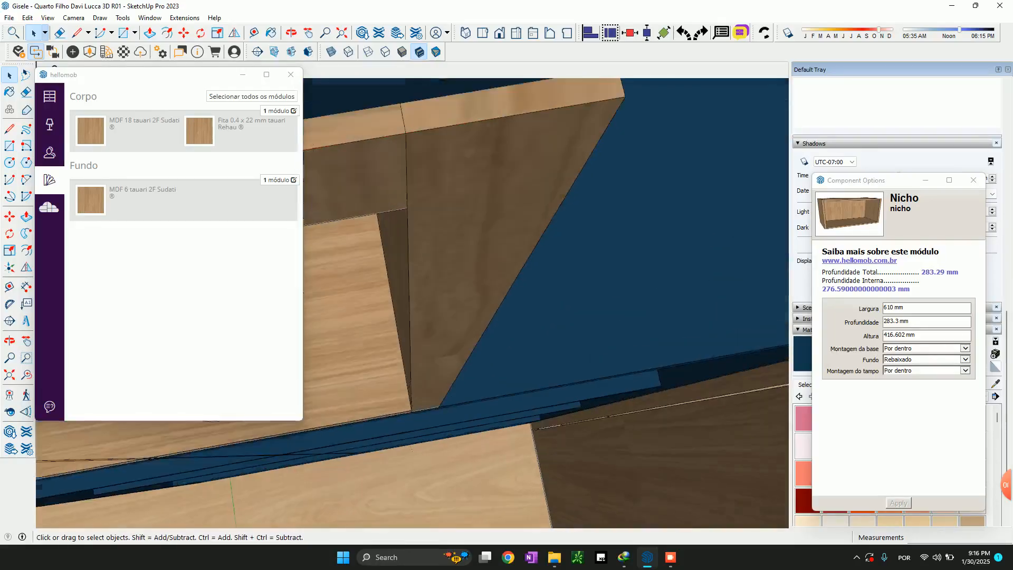
middle_drag(602, 211, 549, 180)
scroll(549, 179, down, 6)
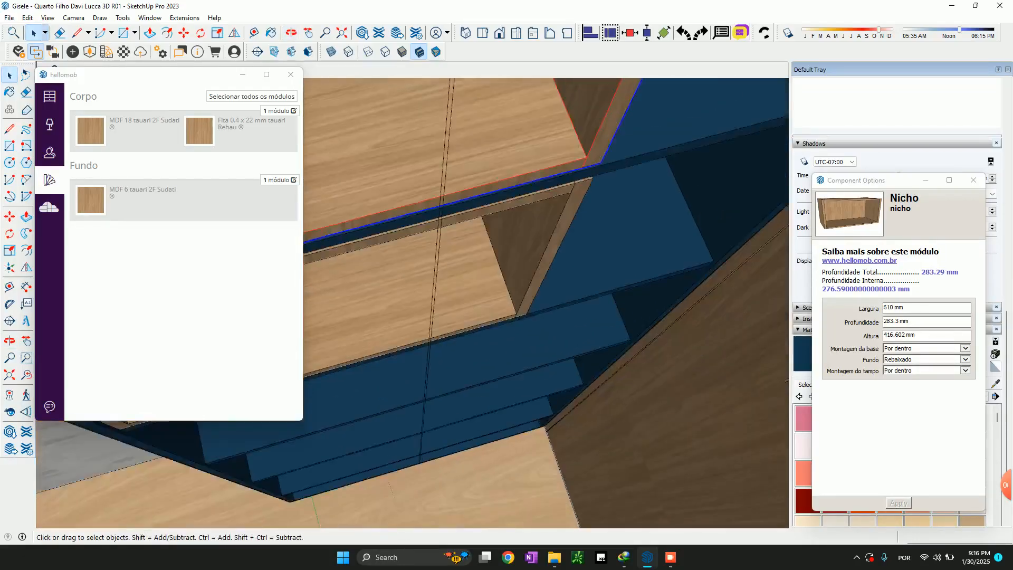
middle_drag(548, 232, 565, 254)
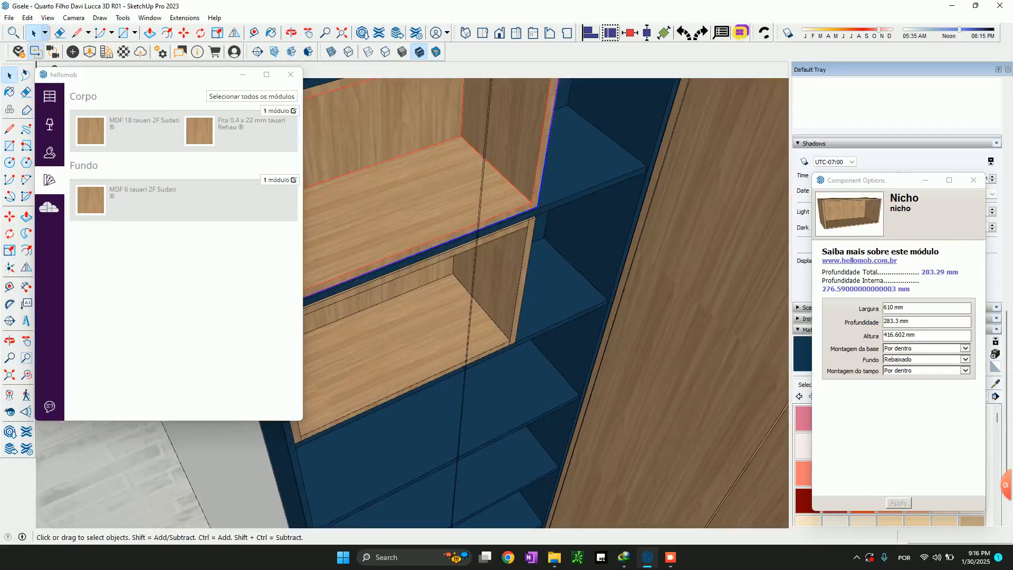
scroll(557, 306, down, 3)
middle_drag(556, 306, 523, 285)
scroll(506, 219, up, 6)
scroll(522, 285, down, 3)
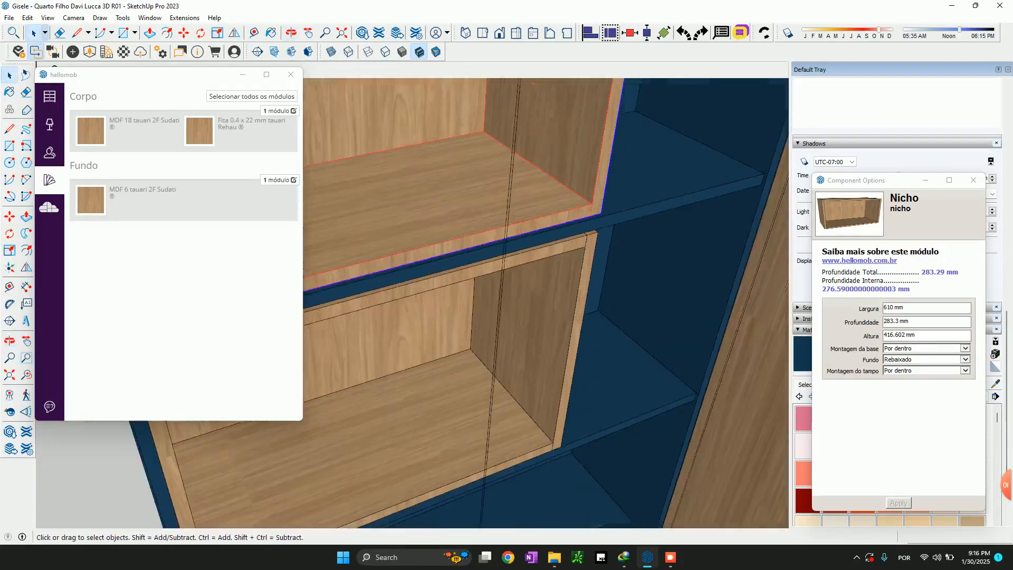
scroll(601, 208, up, 2)
key(m)
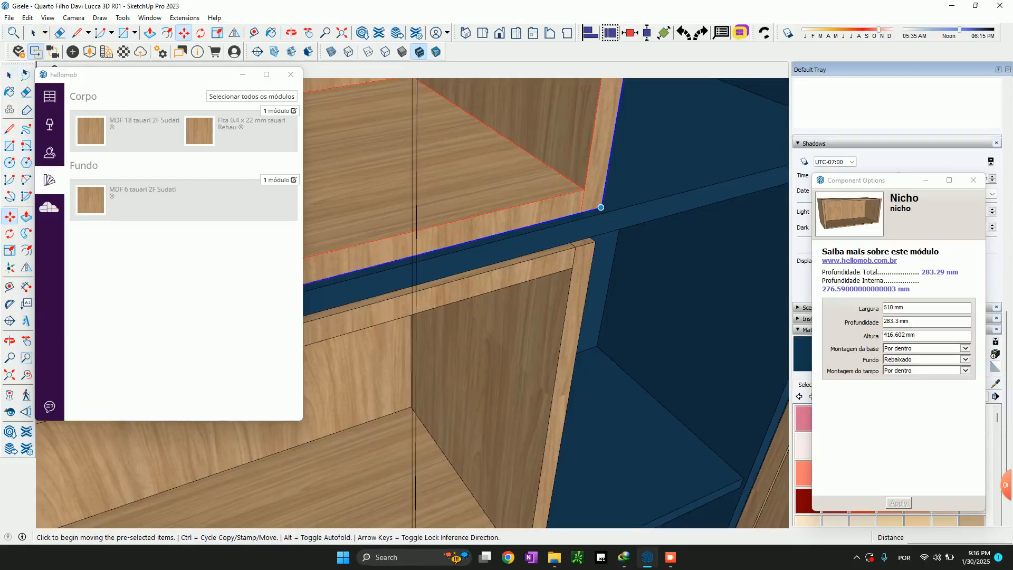
click(601, 209)
click(622, 208)
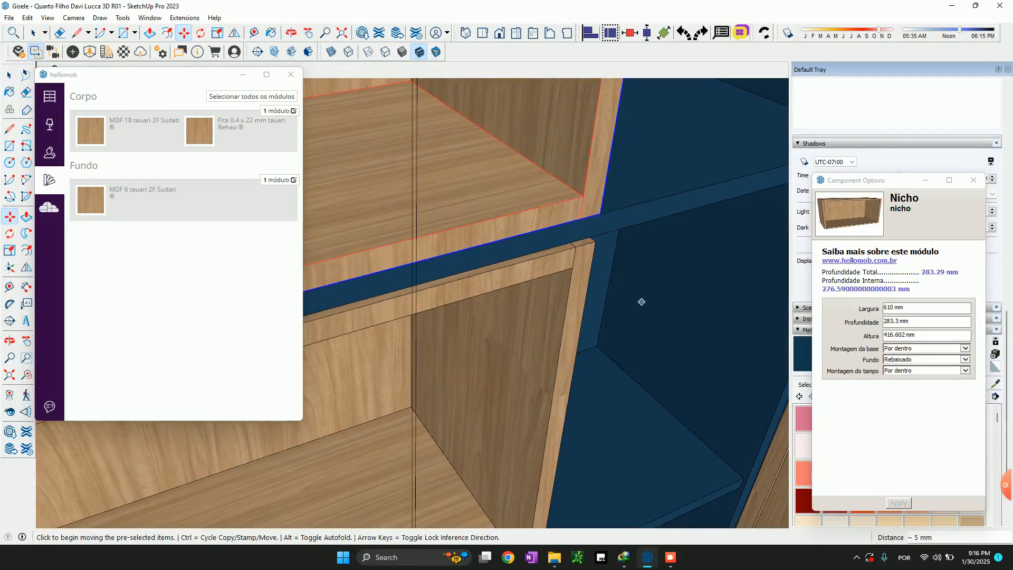
key(space)
Scale the top niche's height to 421.8 mm so that it reaches the underside of the shelf unit's top panel
scroll(642, 316, down, 3)
scroll(604, 338, down, 3)
key(s)
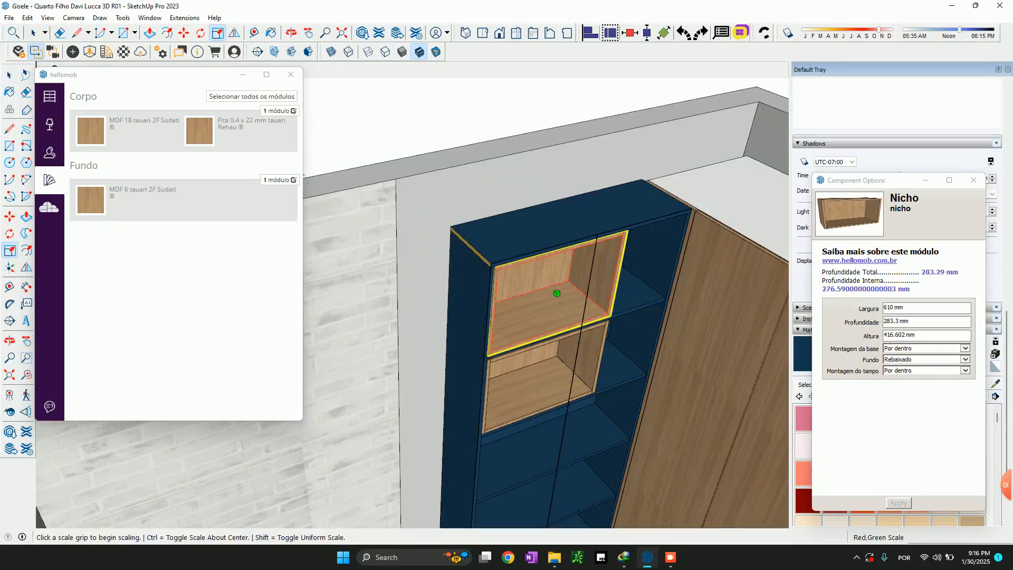
click(554, 243)
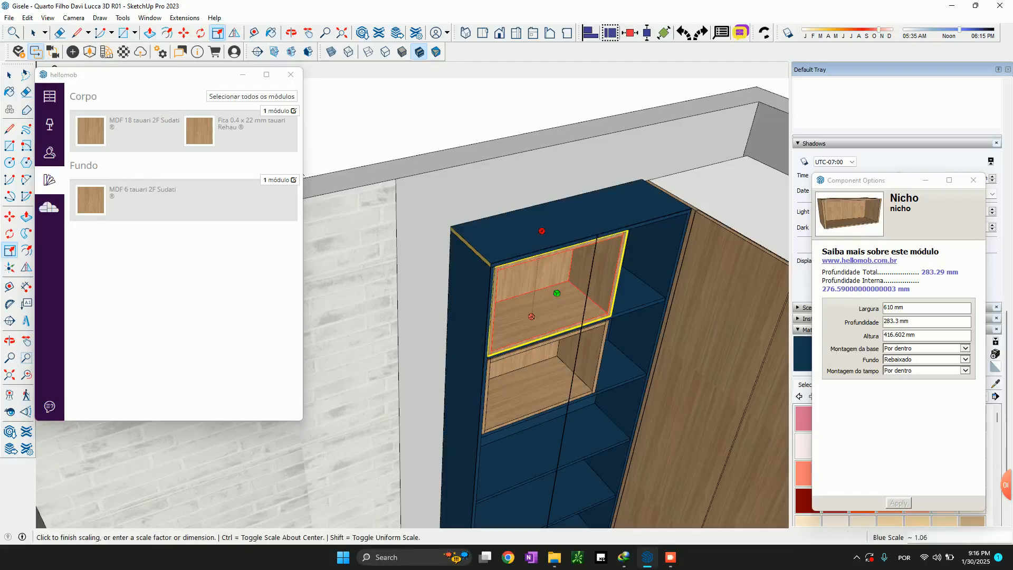
scroll(543, 228, up, 5)
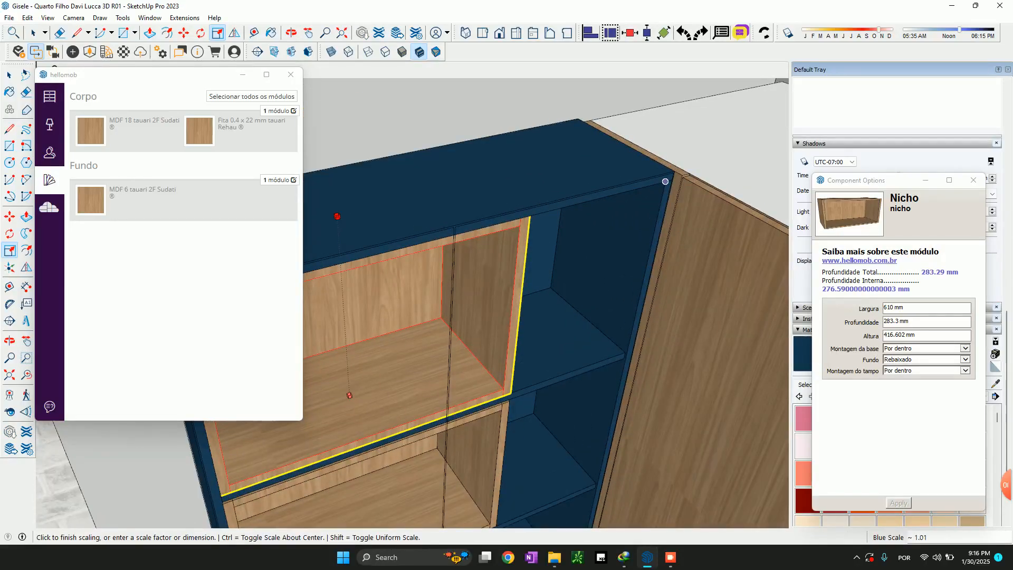
key(Escape)
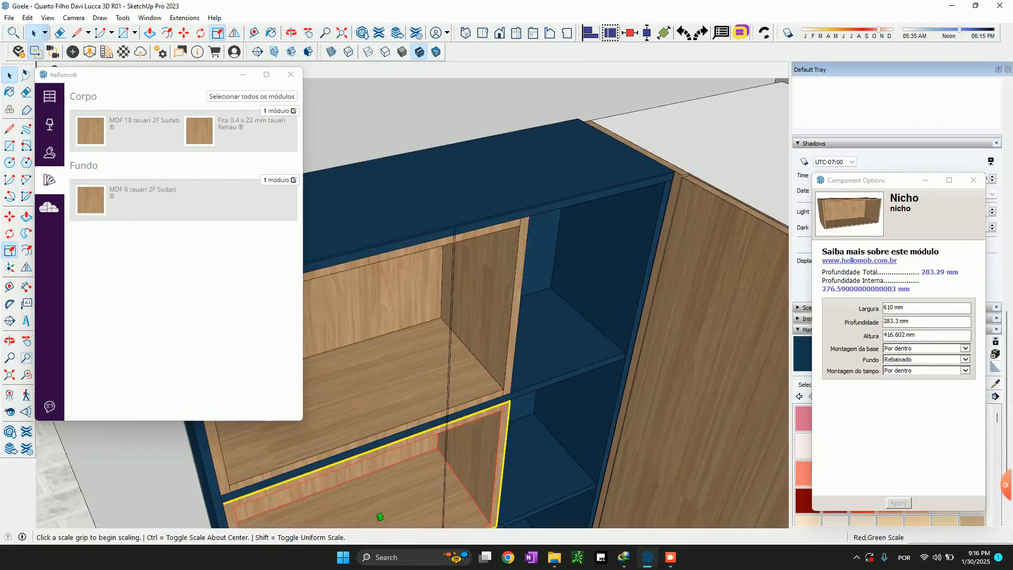
Scale the second niche's height to 421.8 mm, using the front corner of the shelf above it as the reference
click(380, 516)
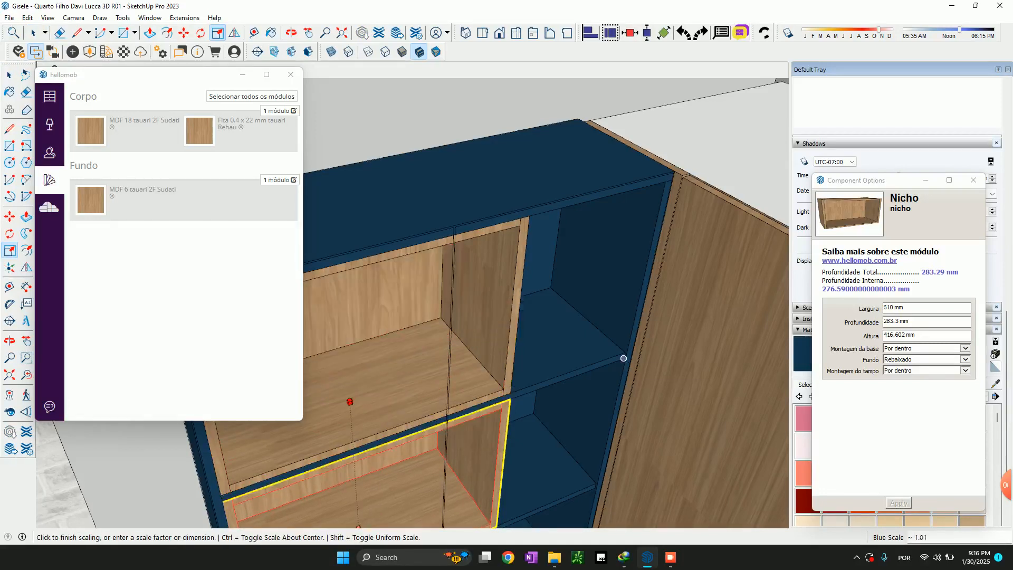
click(623, 359)
scroll(618, 380, down, 1)
key(space)
Move the second niche 304 mm sideways along its shelf, against the unit's side panel next to the wardrobe
shift+middle_drag(572, 491, 615, 288)
scroll(615, 289, down, 2)
key(m)
click(566, 303)
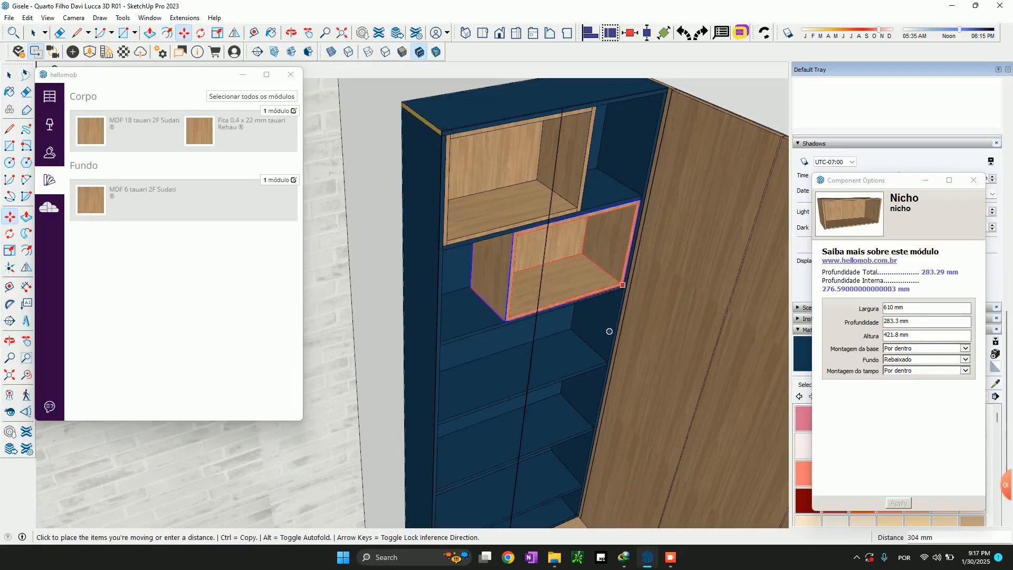
click(578, 389)
key(space)
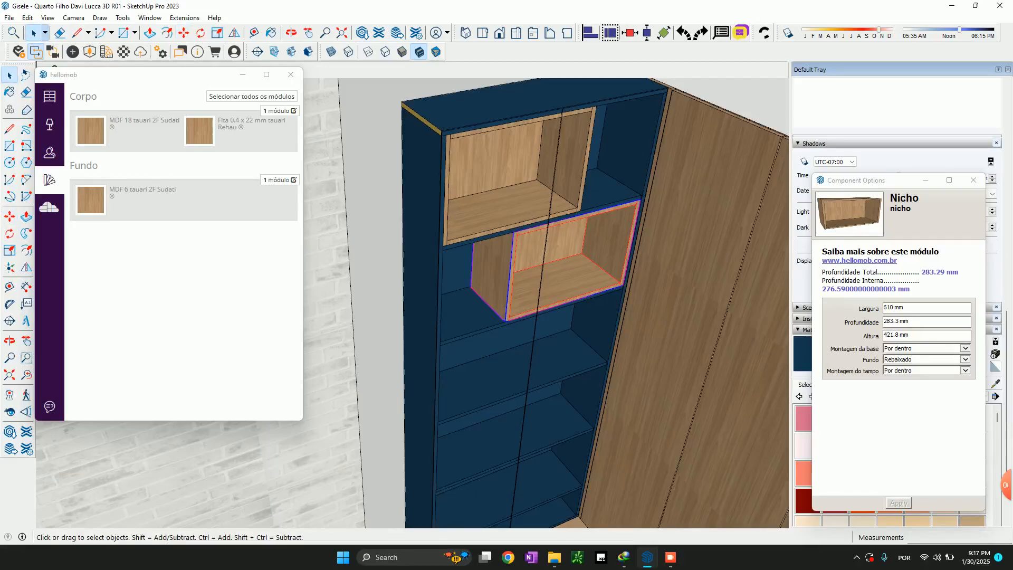
Select both staggered niches and copy them straight down about 880 mm into the third and fourth compartments
shift+click(533, 185)
key(m)
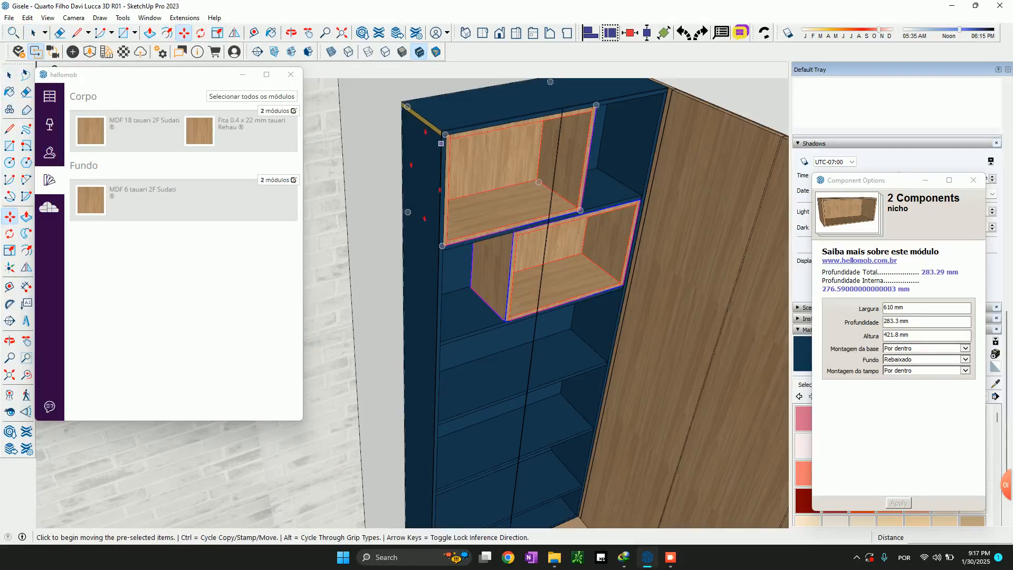
scroll(442, 143, up, 5)
key(ctrl)
click(430, 118)
scroll(434, 121, down, 3)
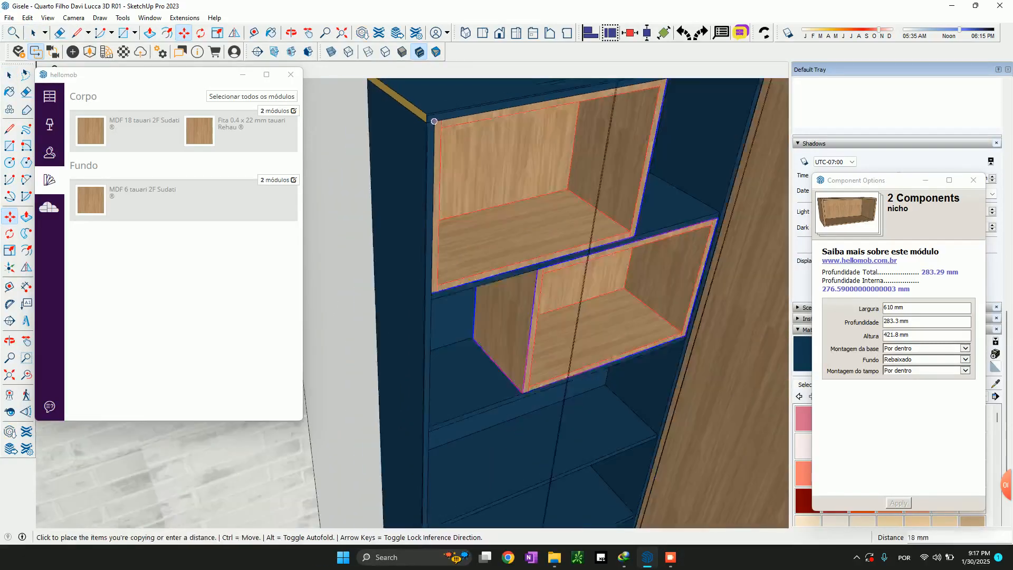
scroll(434, 122, down, 5)
scroll(459, 256, up, 5)
right_click(385, 223)
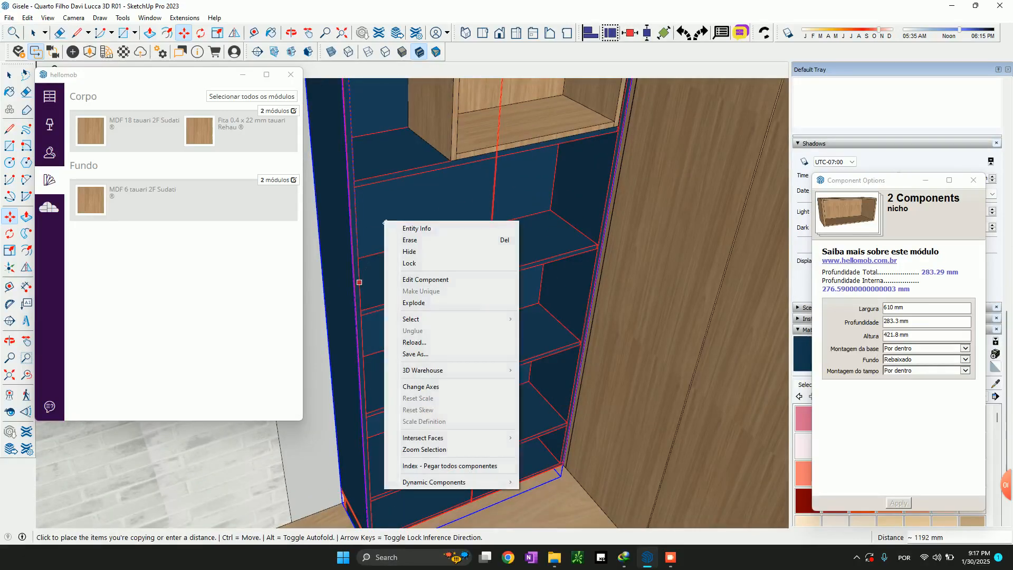
key(Escape)
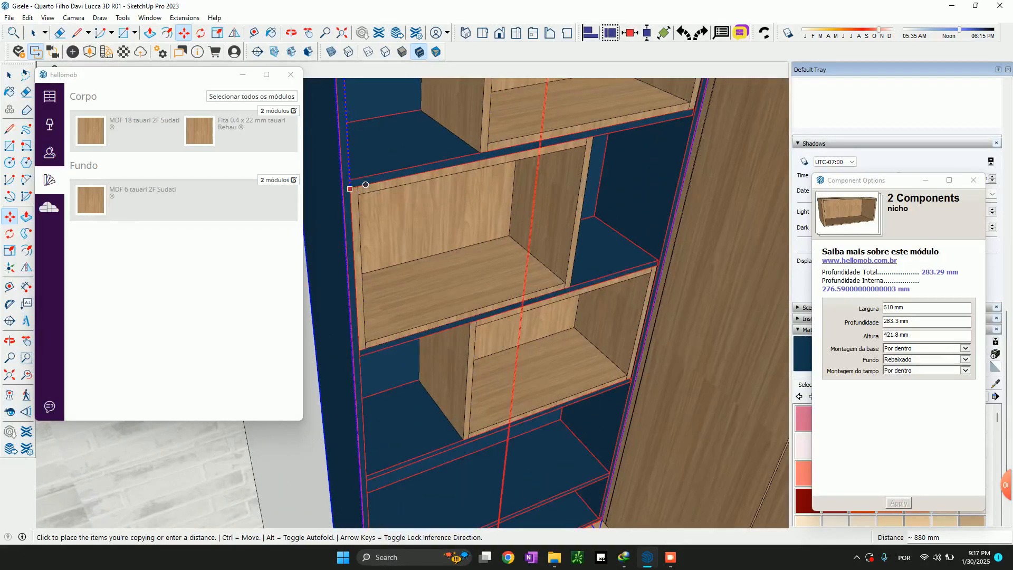
key(space)
scroll(365, 185, down, 5)
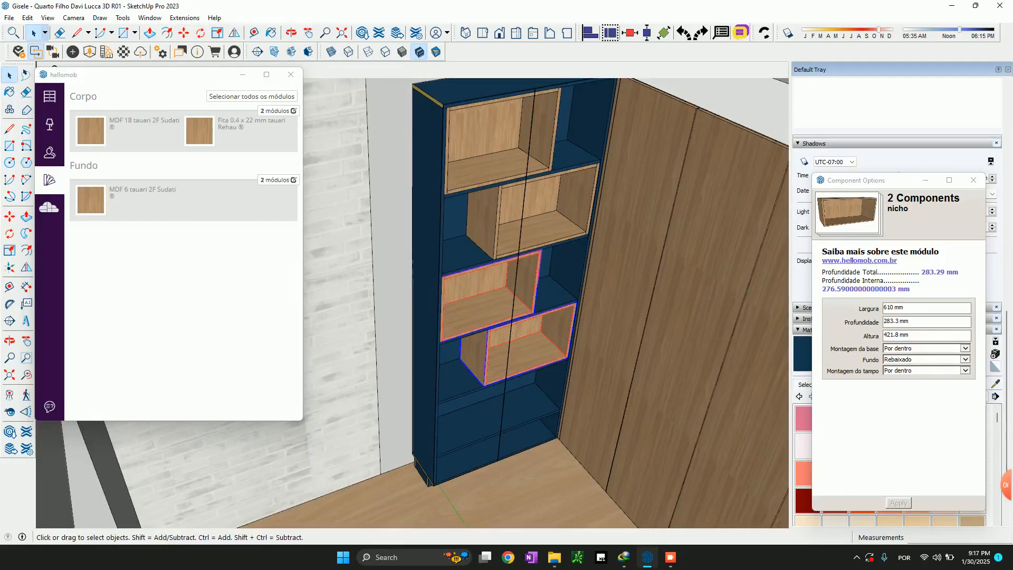
Copy only the third niche straight down about 880 mm into the fifth compartment
click(481, 322)
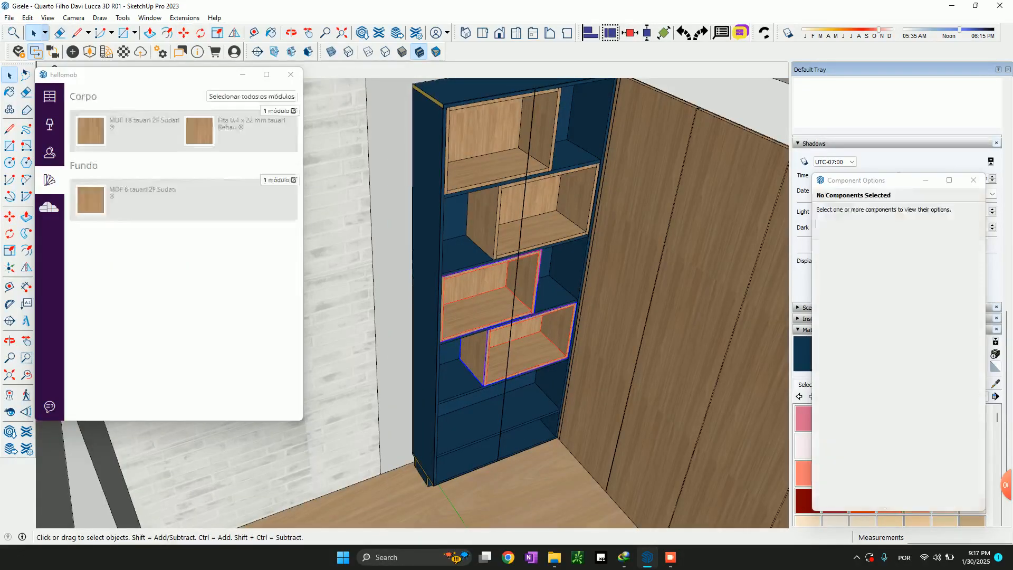
scroll(486, 377, up, 4)
key(m)
scroll(395, 261, down, 2)
key(ctrl)
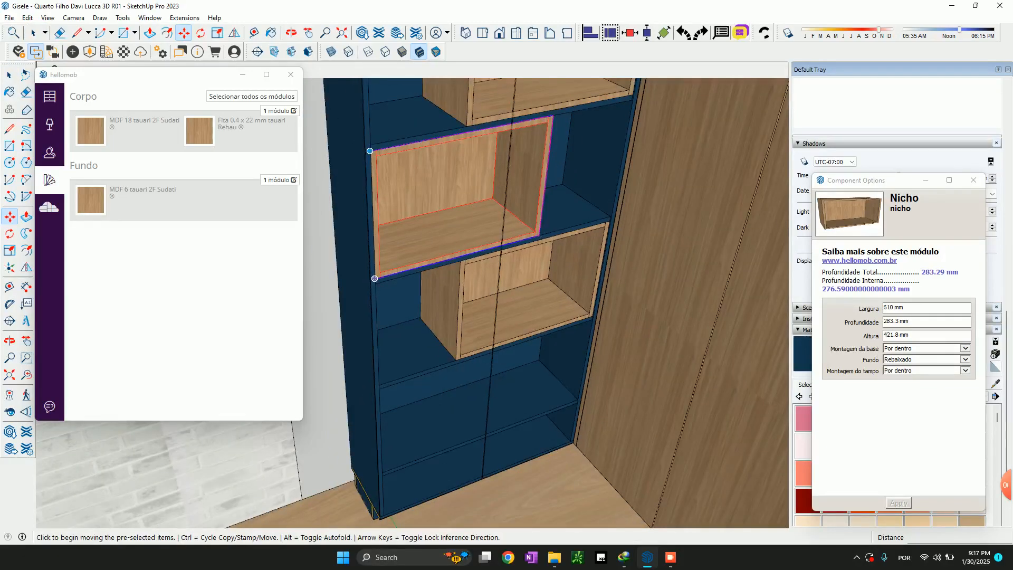
click(370, 151)
scroll(454, 363, up, 3)
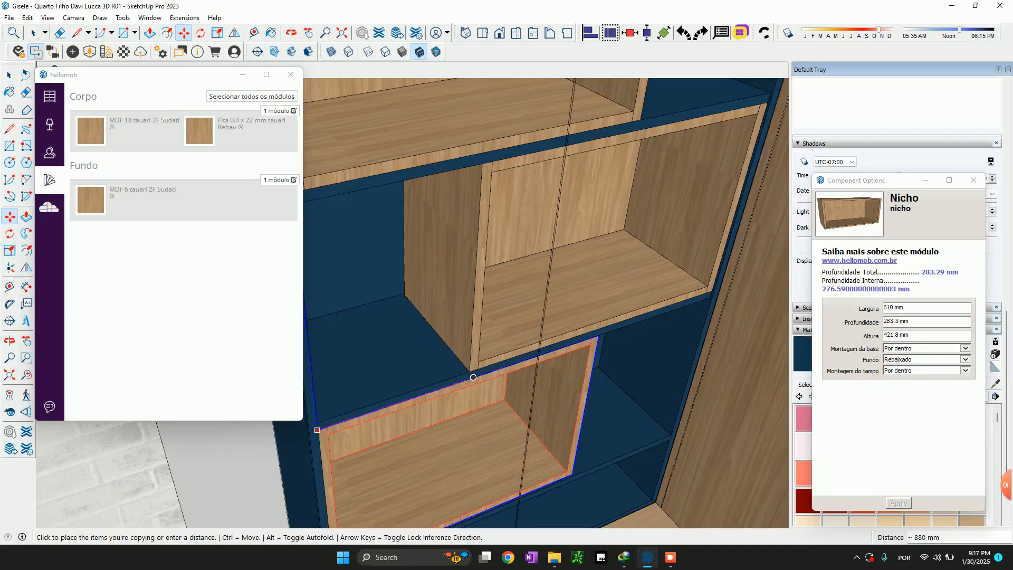
click(473, 377)
key(space)
Set the blue shelf unit's "Ocultar portas?" option to Sim and apply the change
scroll(633, 370, down, 5)
middle_drag(628, 370, 543, 385)
scroll(543, 385, down, 4)
scroll(545, 438, up, 6)
middle_drag(570, 158, 526, 123)
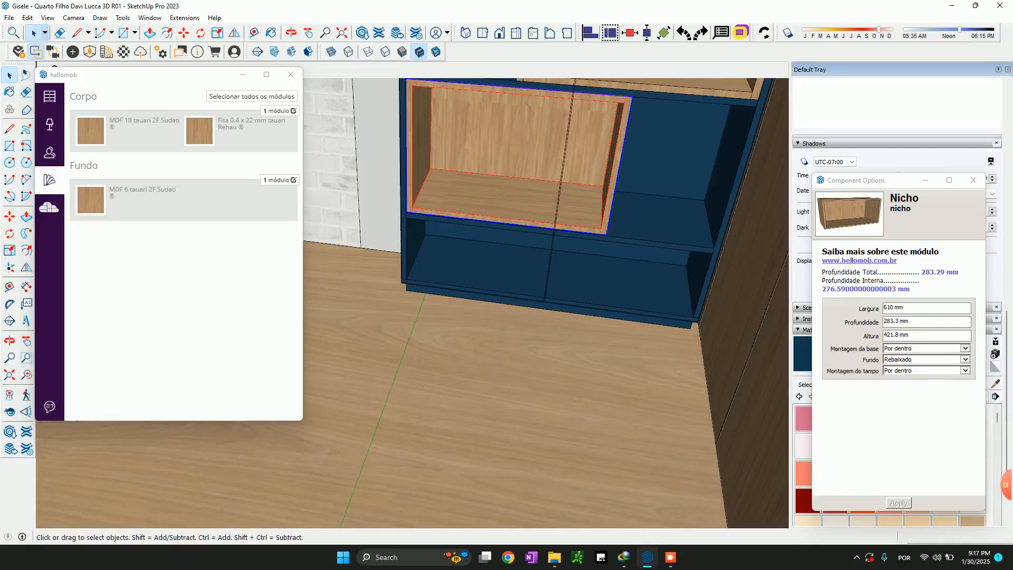
click(657, 179)
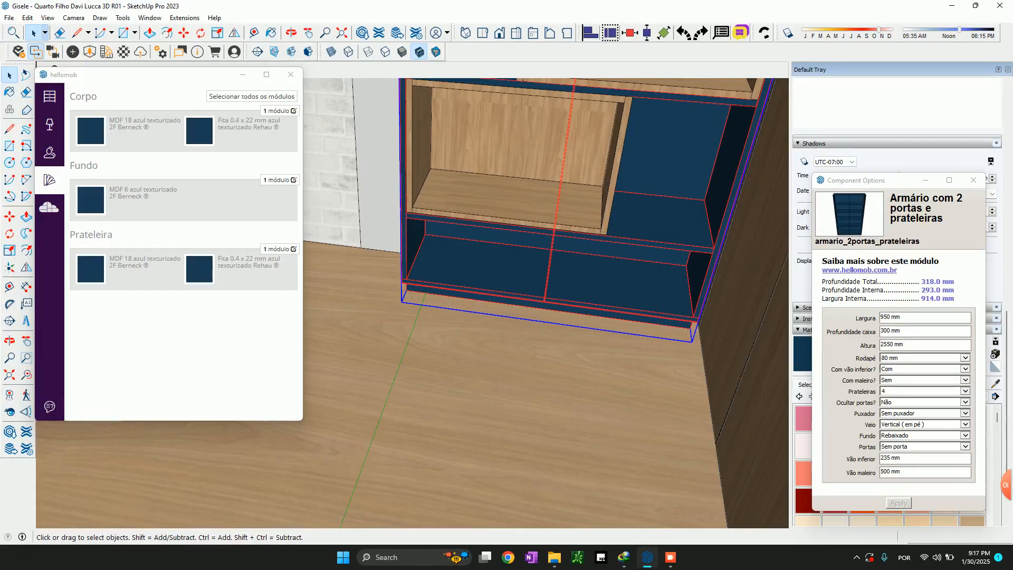
click(965, 403)
click(965, 402)
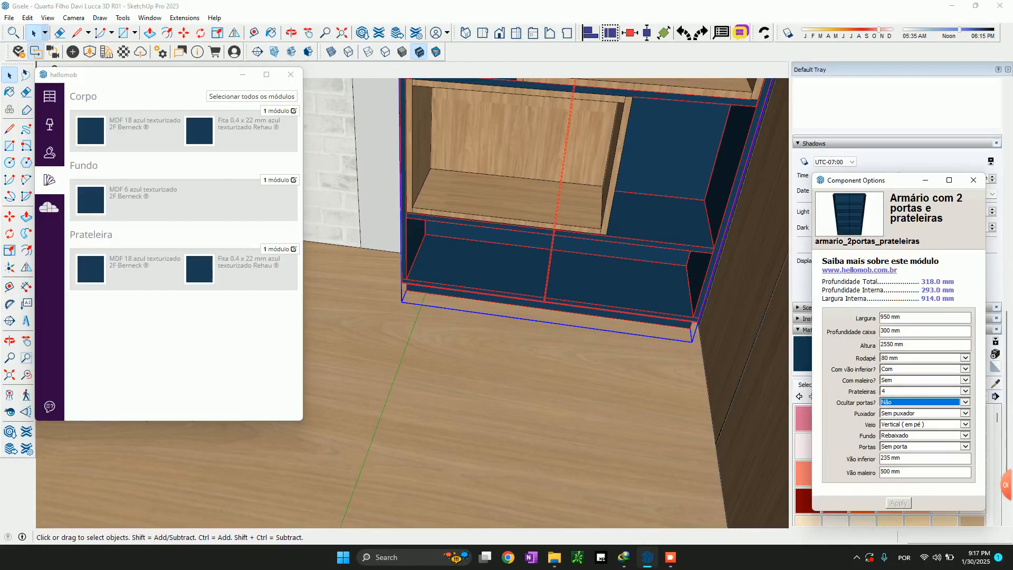
click(899, 503)
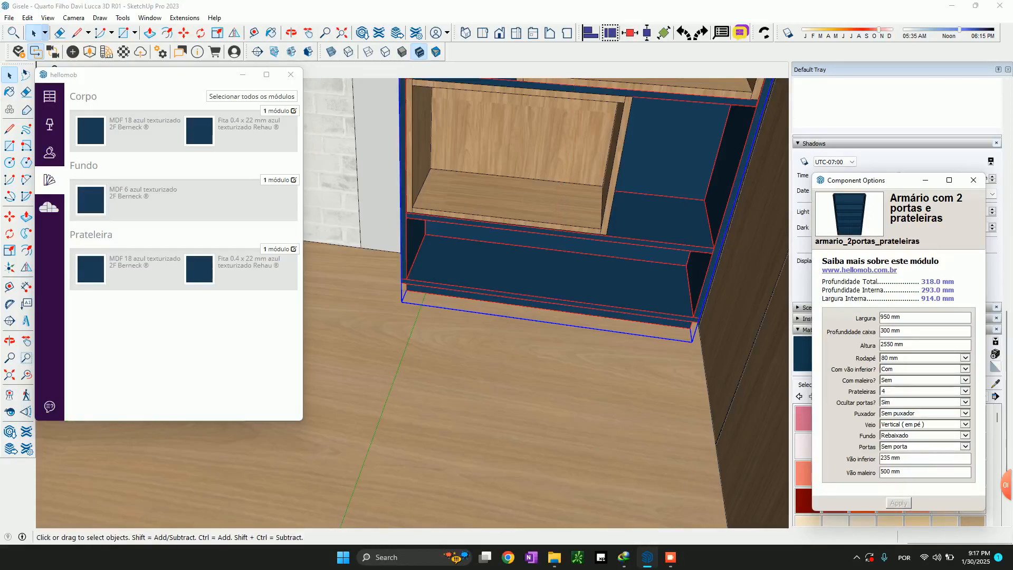
Insert a Divisoria avulsa from the Peças Avulsas modules at the shelf unit's lower front corner, on the outer side
scroll(438, 220, up, 3)
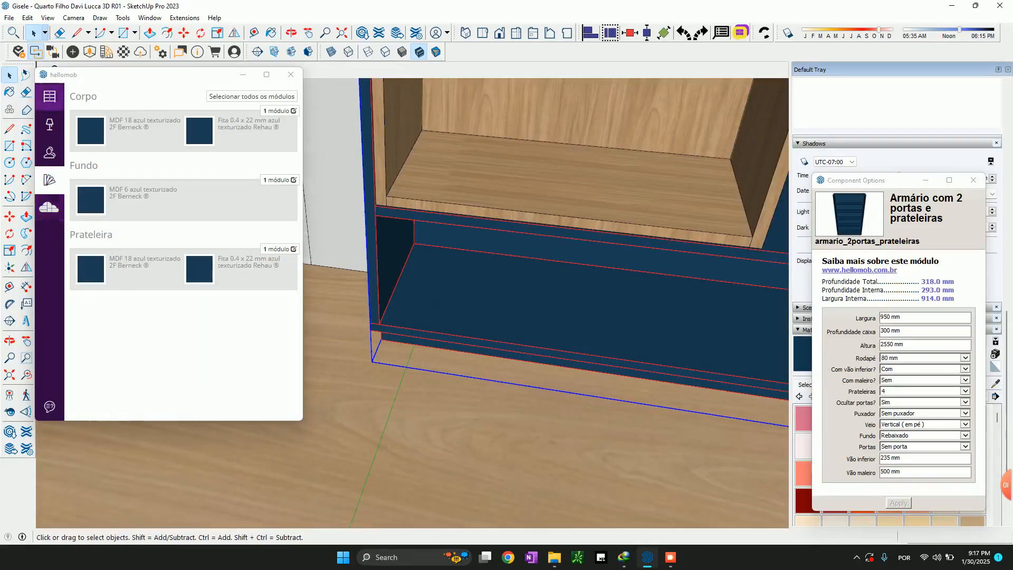
click(50, 96)
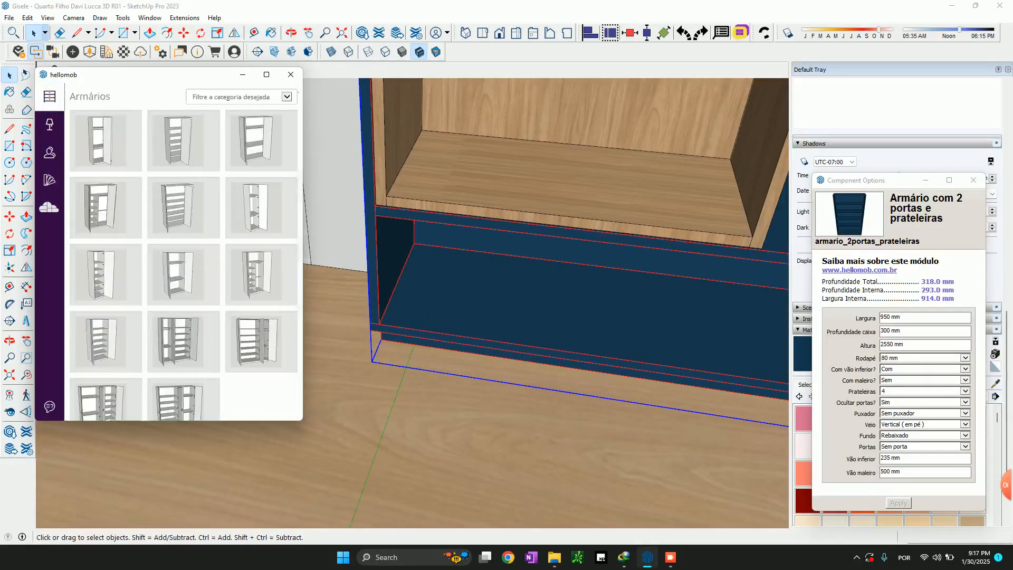
scroll(106, 272, down, 10)
scroll(183, 253, down, 15)
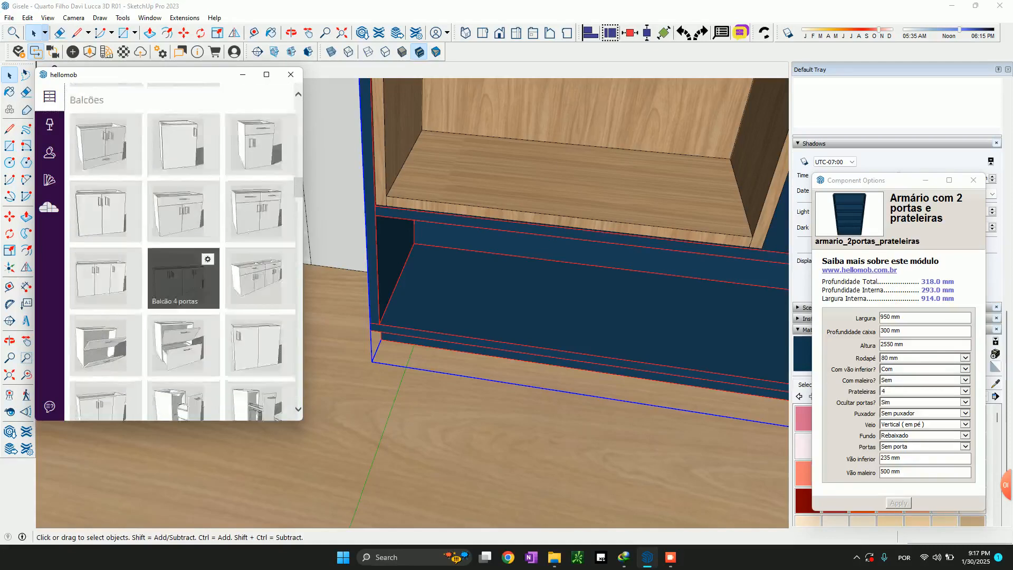
scroll(184, 296, down, 10)
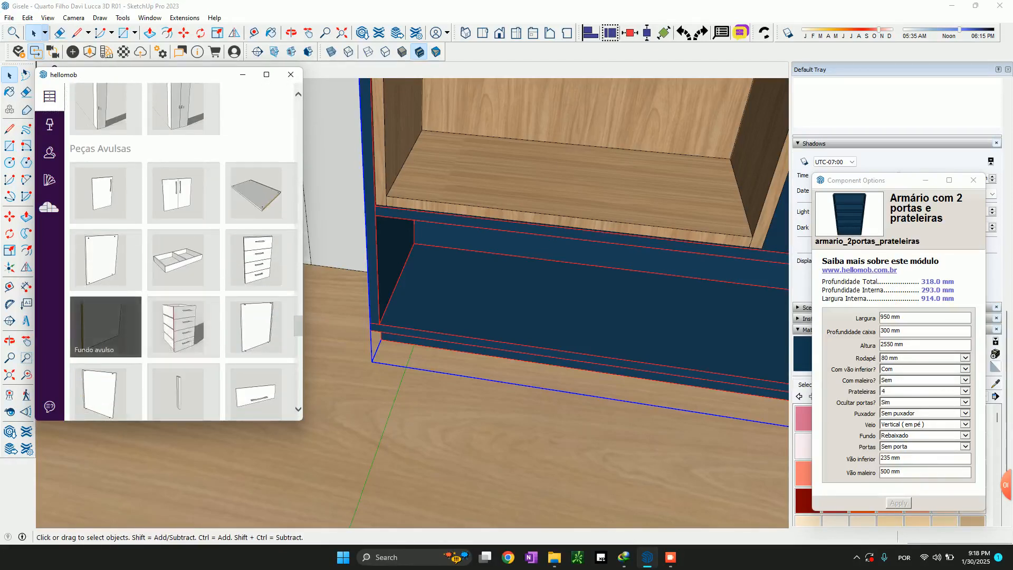
scroll(106, 311, down, 2)
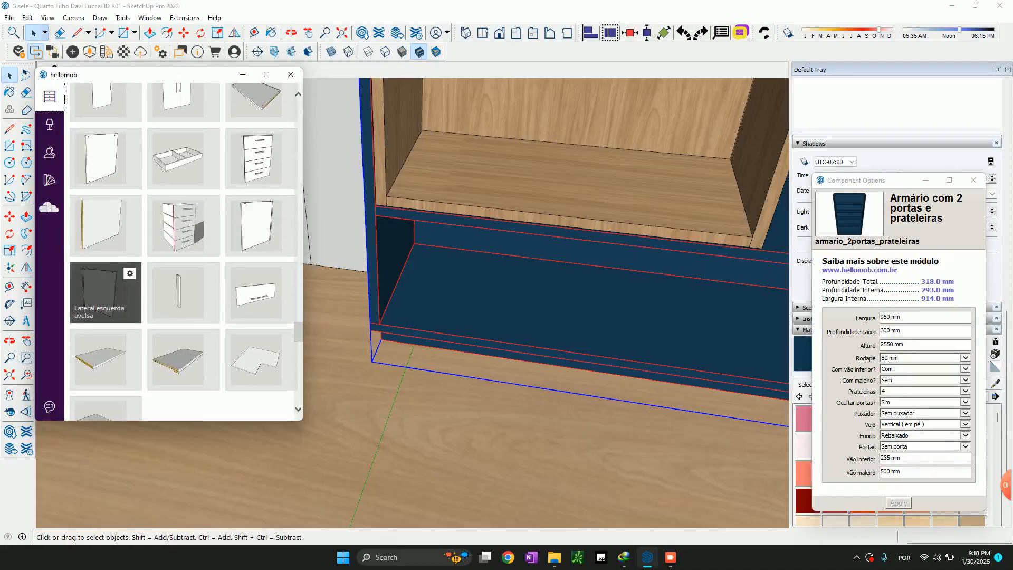
click(106, 158)
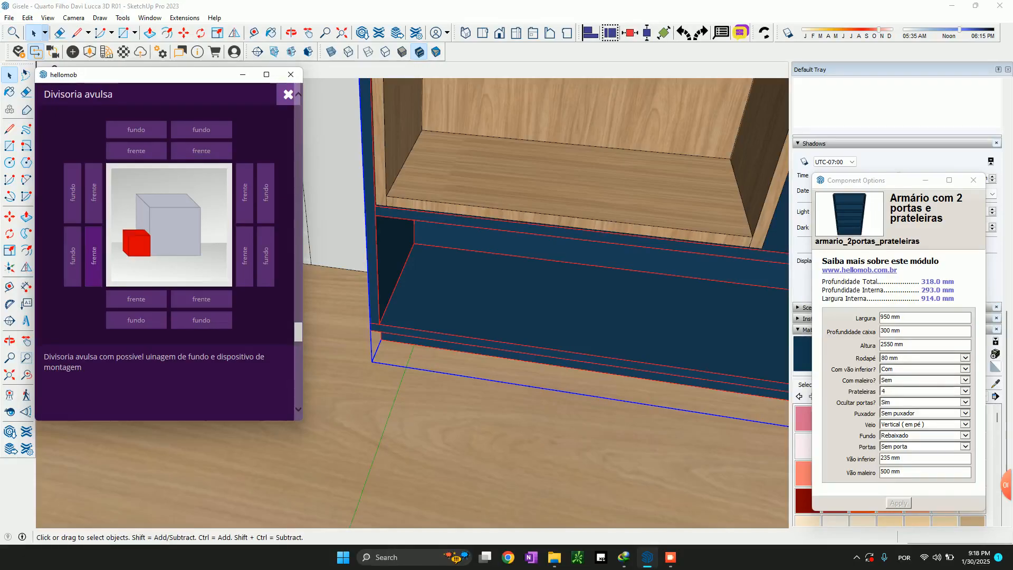
click(94, 256)
Move the divider about 104 mm so that its lower front corner sits in the inner corner of the unit's bottom compartment
middle_drag(411, 306, 533, 309)
scroll(377, 349, down, 4)
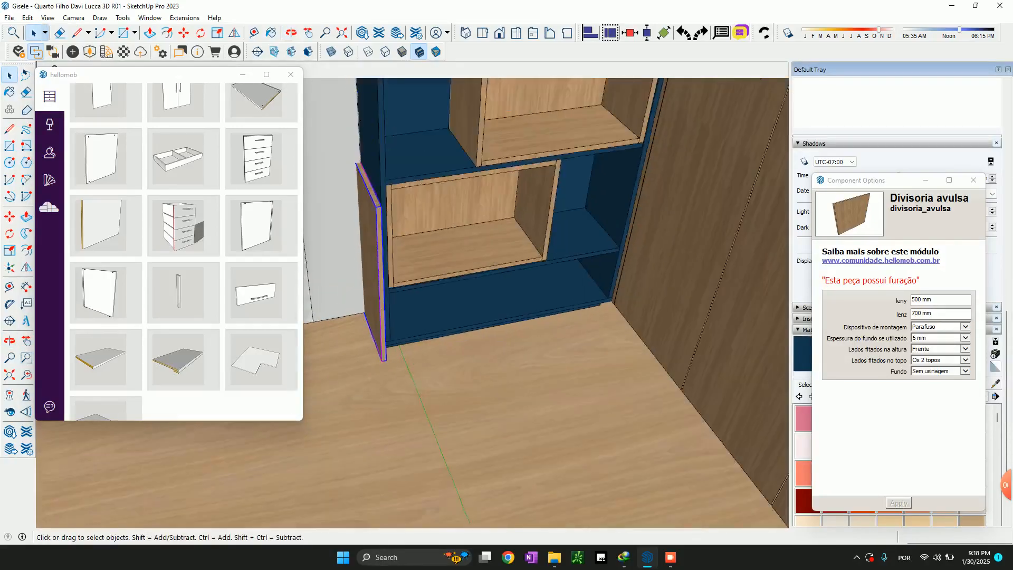
scroll(375, 367, up, 3)
key(m)
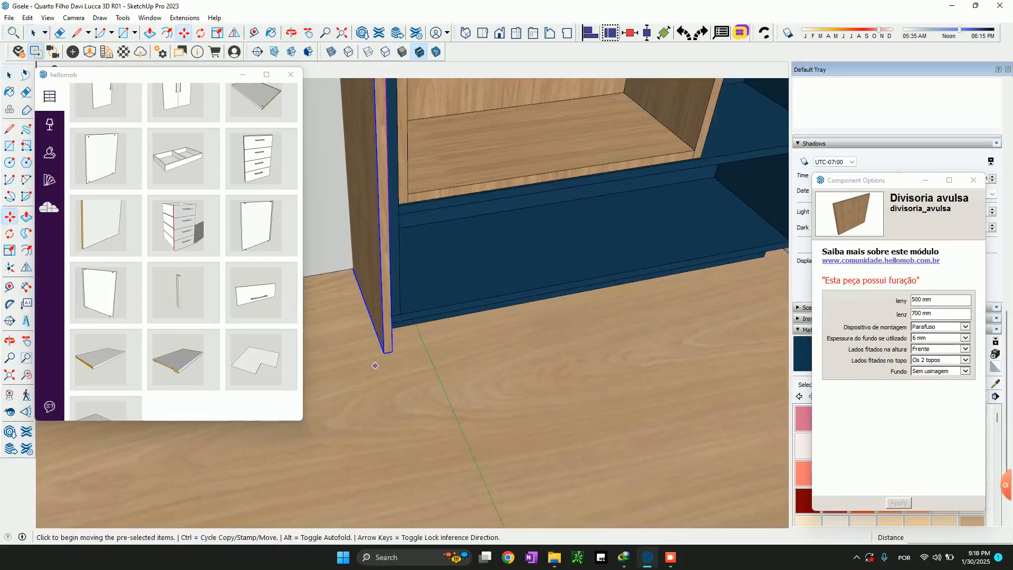
click(384, 353)
click(400, 315)
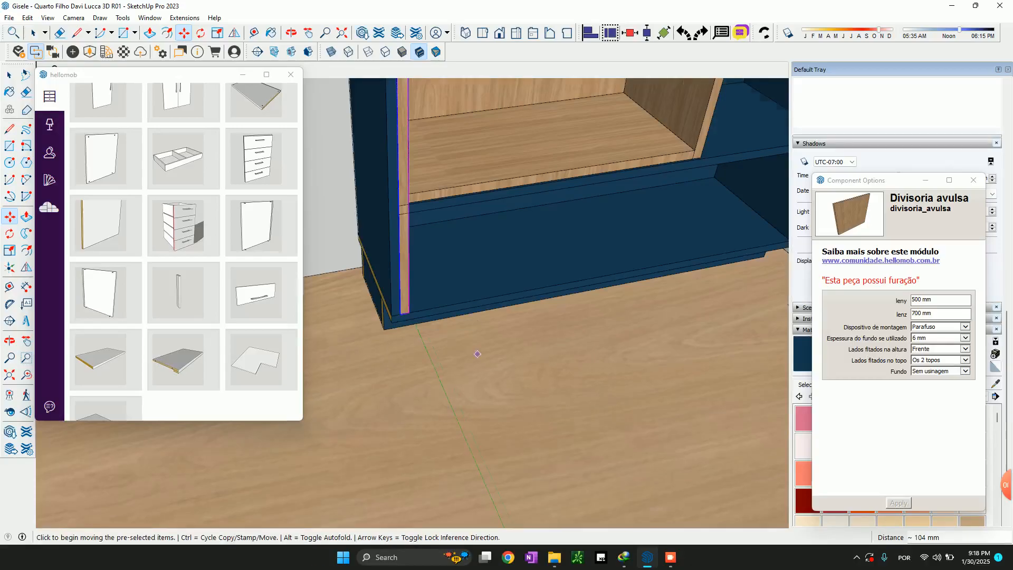
key(space)
scroll(478, 370, down, 6)
scroll(464, 361, down, 5)
shift+middle_drag(464, 362, 736, 318)
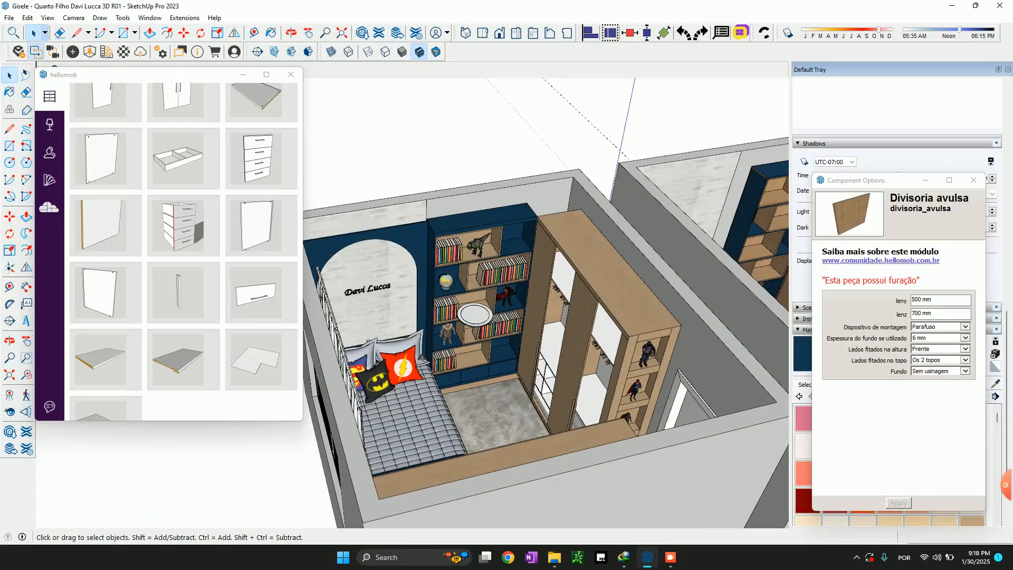
Stretch the blue shelf unit along the red axis to a width of 1182 mm, reaching the edge of the brick panel
shift+middle_drag(737, 318, 377, 338)
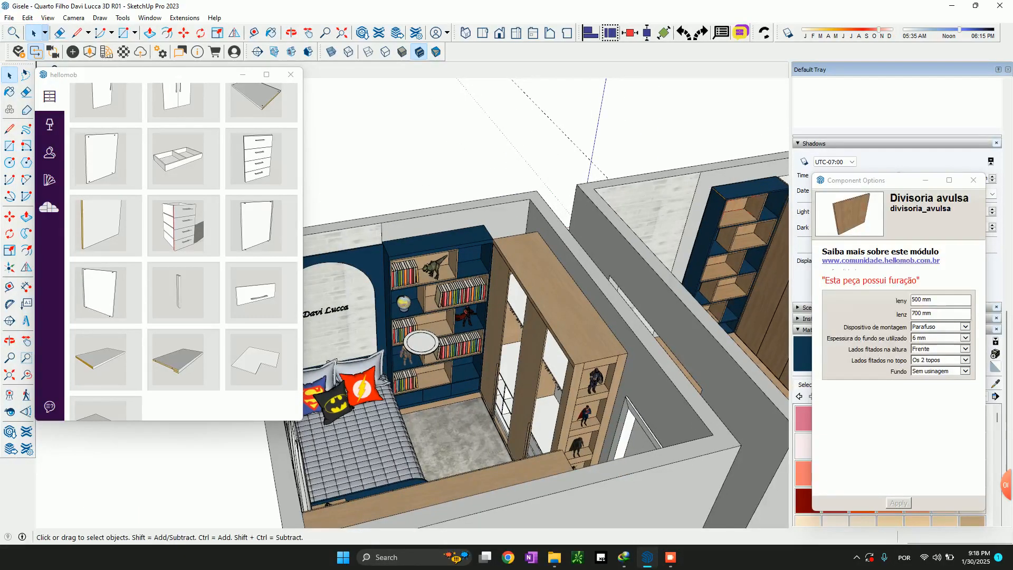
click(746, 212)
scroll(735, 142, up, 3)
click(736, 200)
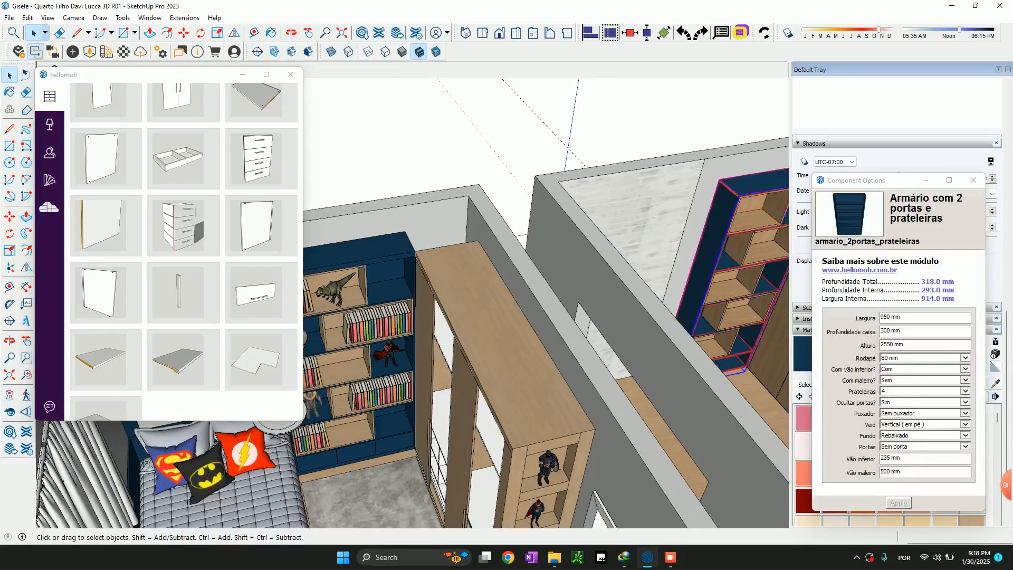
scroll(739, 253, up, 2)
scroll(738, 253, down, 3)
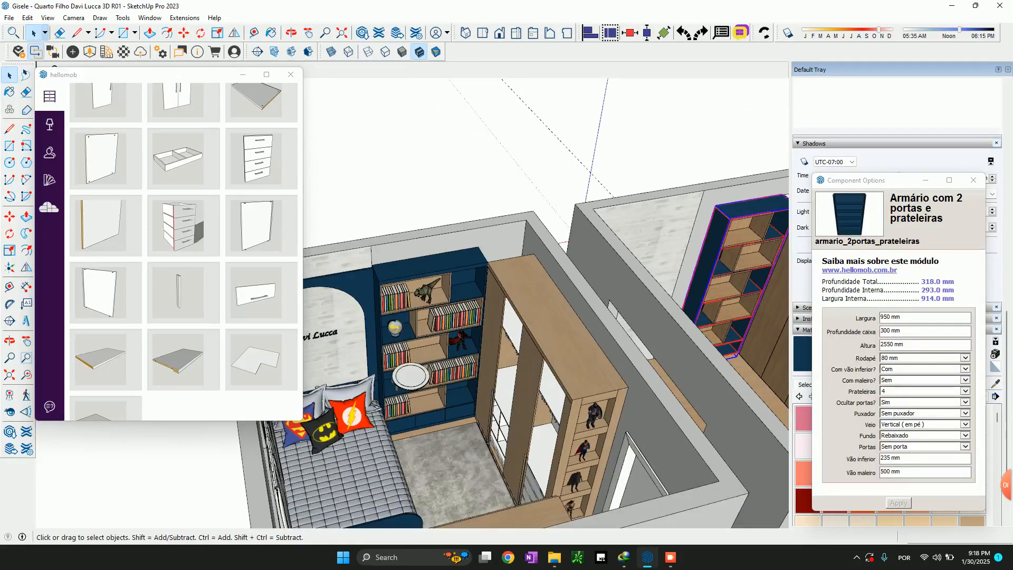
scroll(749, 255, up, 4)
key(s)
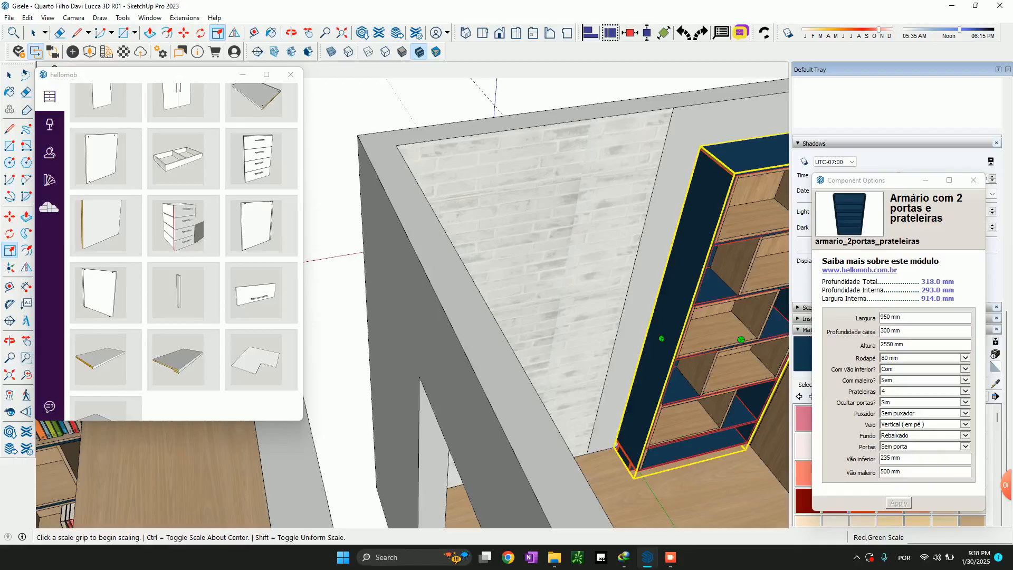
click(661, 338)
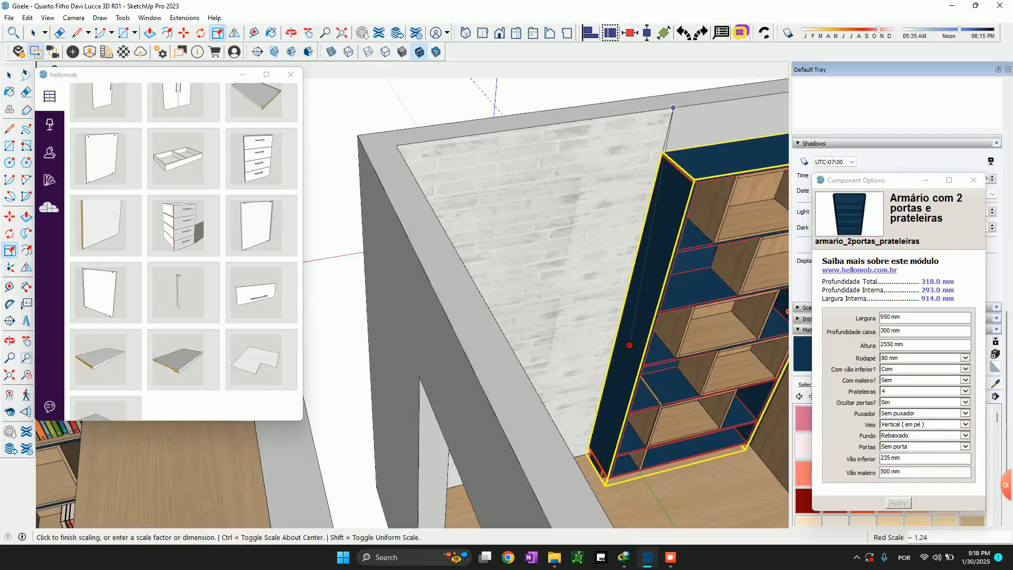
click(630, 345)
scroll(638, 322, down, 2)
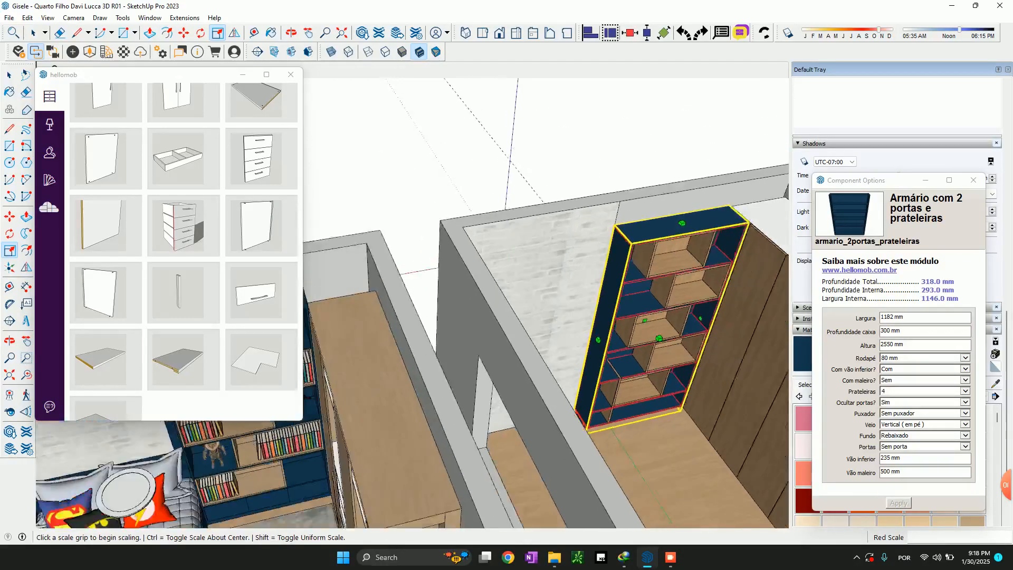
Draw a line along the front edge of the shelf above the third niche, spanning between the unit's two side panels
scroll(654, 311, up, 5)
key(space)
click(640, 292)
scroll(633, 298, down, 2)
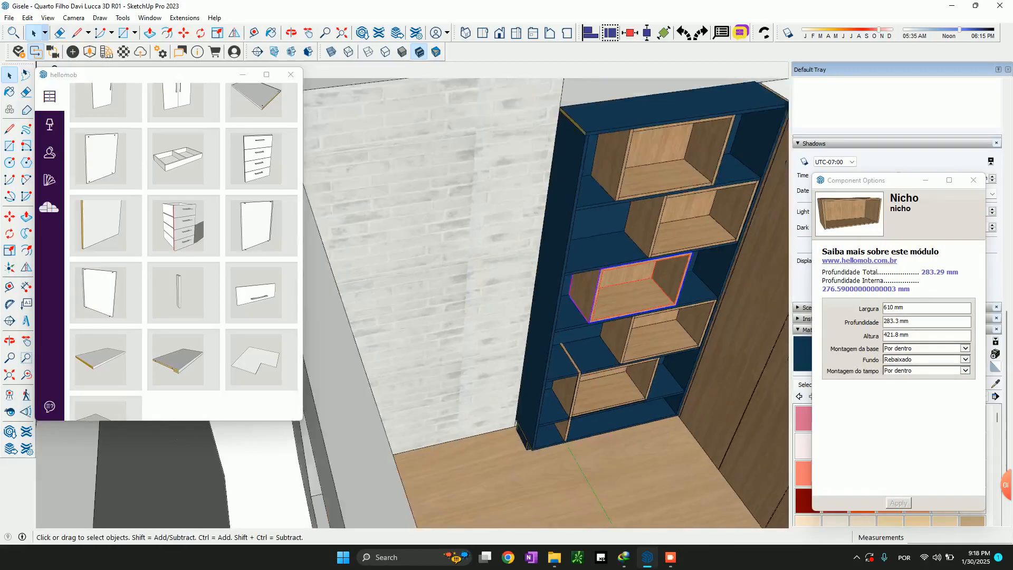
scroll(644, 395, up, 4)
scroll(596, 374, down, 2)
scroll(501, 295, down, 3)
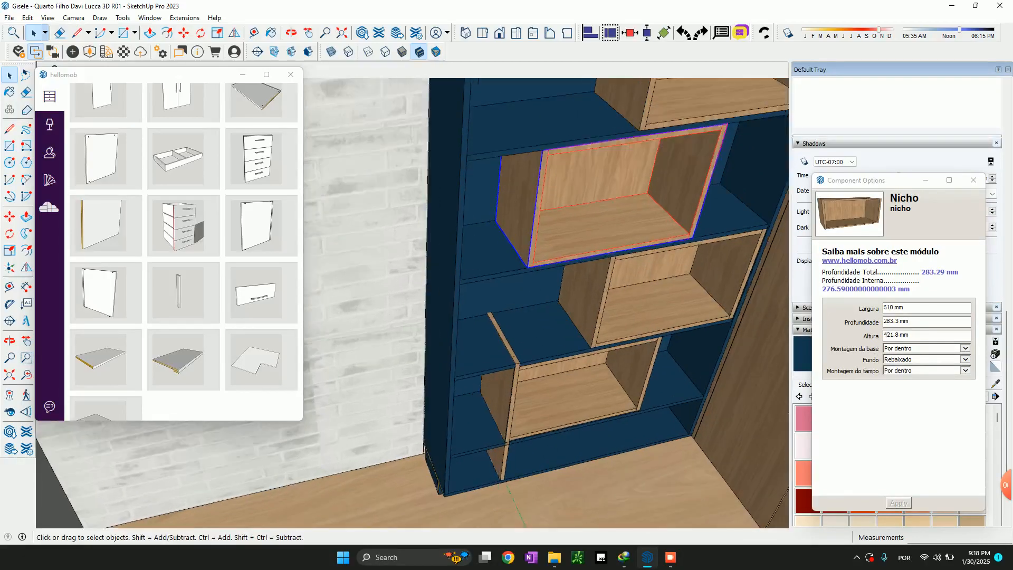
key(l)
scroll(504, 298, up, 4)
scroll(487, 276, down, 2)
middle_drag(471, 163, 353, 180)
click(343, 178)
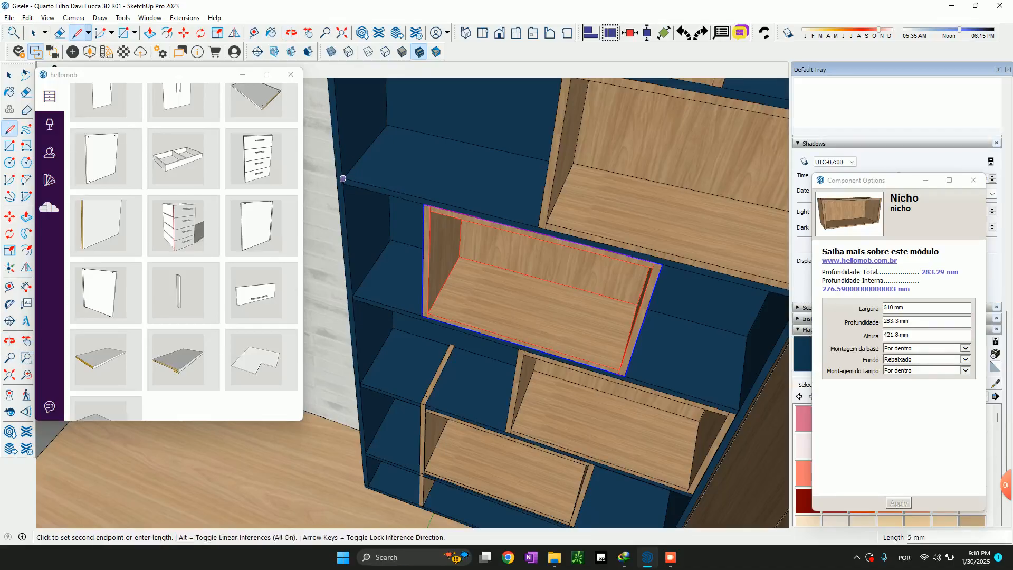
middle_drag(528, 203, 674, 230)
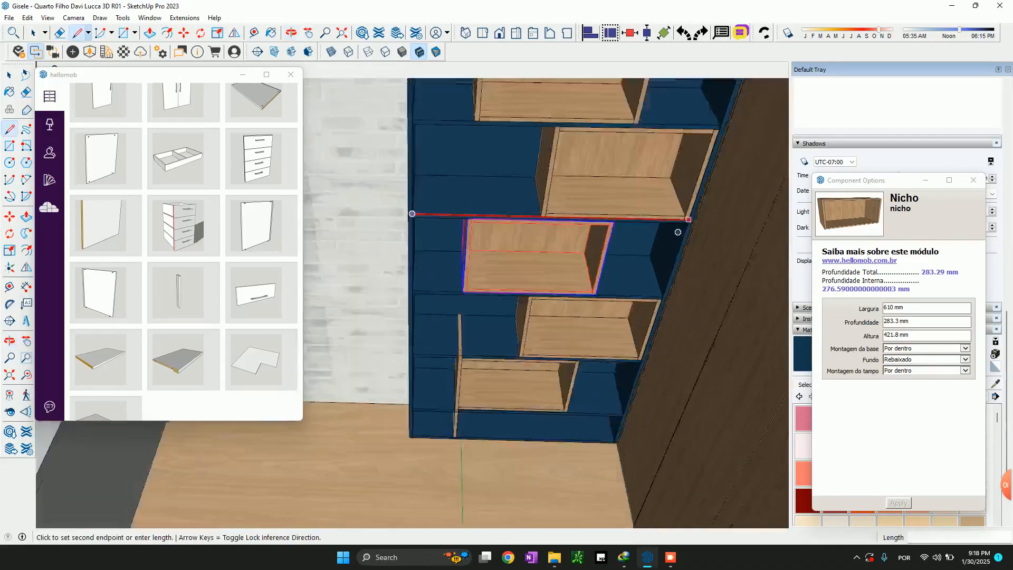
scroll(681, 229, up, 5)
key(space)
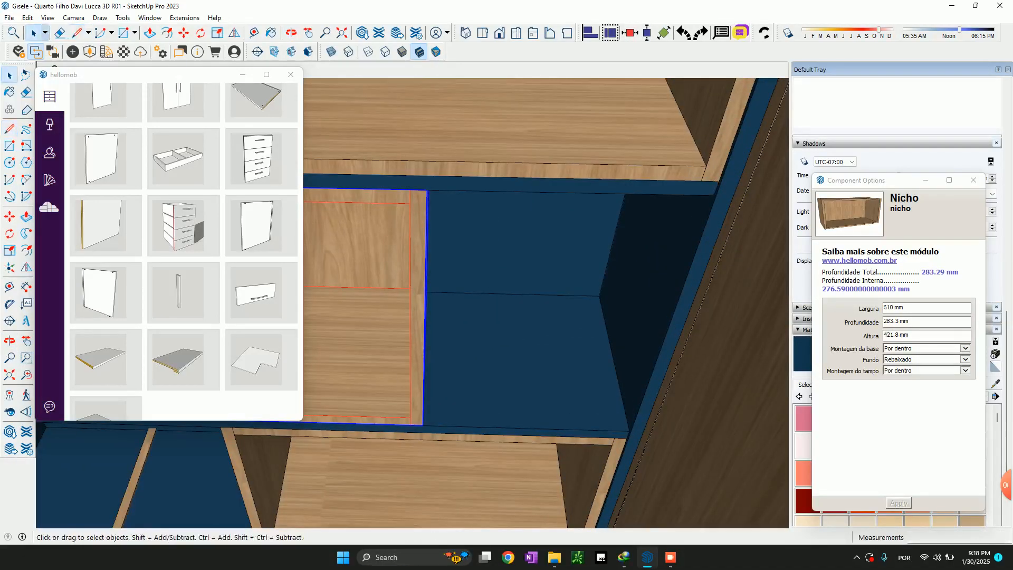
Divide the line on the shelf's front edge into equal segments
scroll(634, 216, down, 3)
click(391, 201)
click(391, 199)
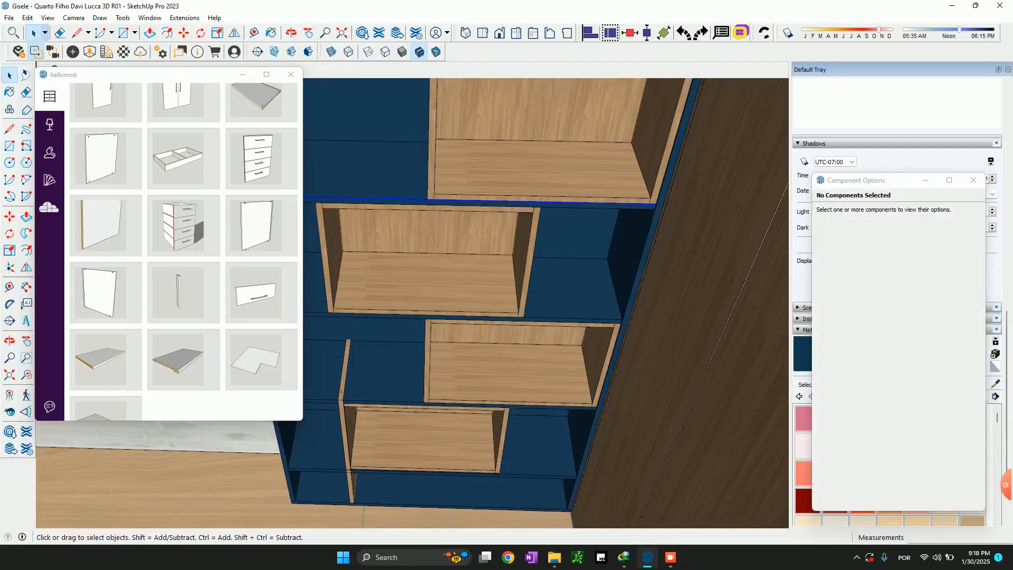
right_click(391, 198)
click(418, 269)
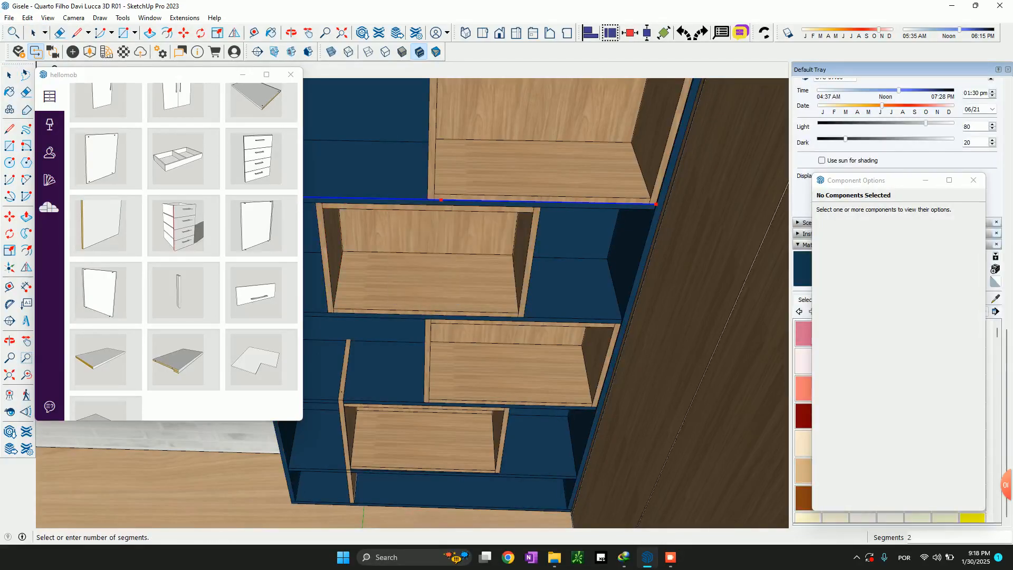
click(393, 204)
shift+middle_drag(392, 205, 534, 268)
Widen the second niche by a factor of about 1.25, stretching its free side to the line's division point
click(710, 203)
key(s)
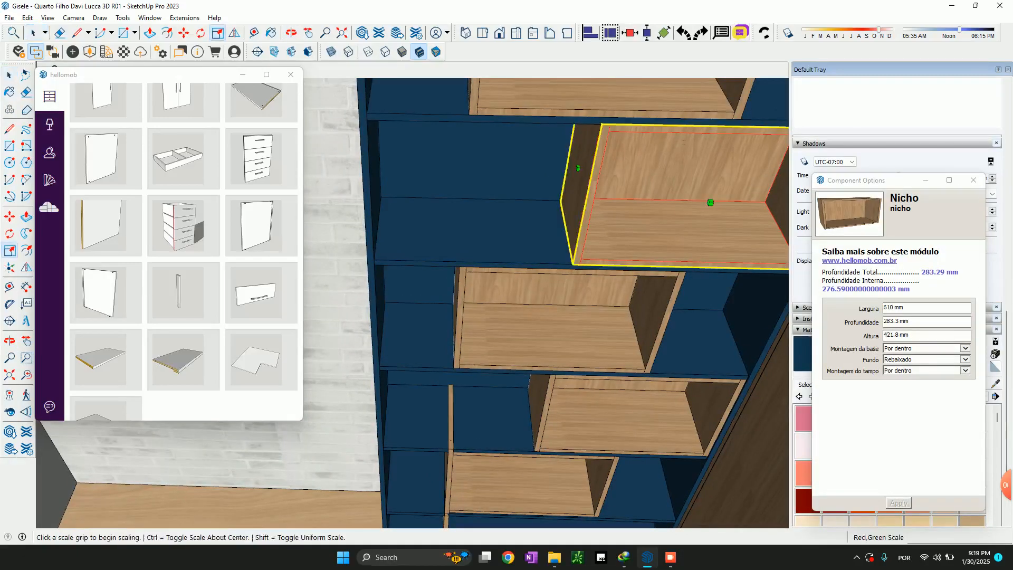
click(579, 167)
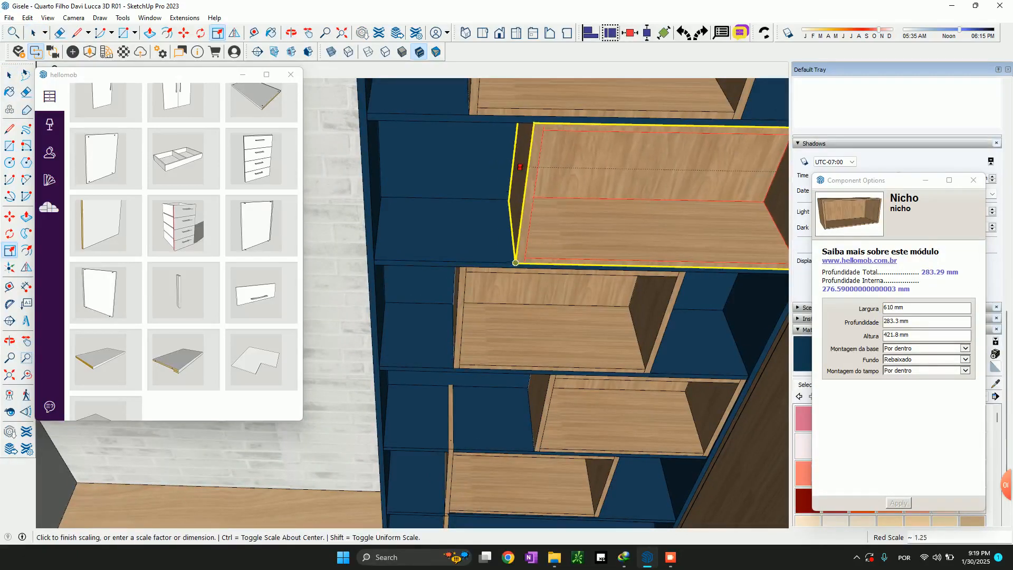
click(516, 262)
Widen the fourth niche to 764 mm, lining its free side up with the second niche's side
key(space)
click(612, 417)
key(s)
click(537, 382)
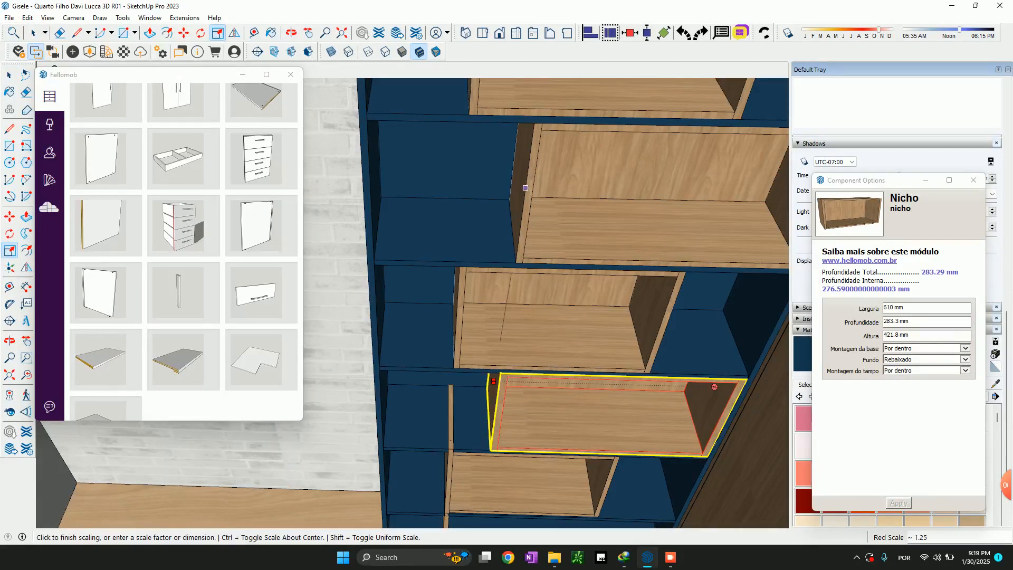
click(525, 188)
key(space)
scroll(521, 392, down, 4)
scroll(522, 391, up, 4)
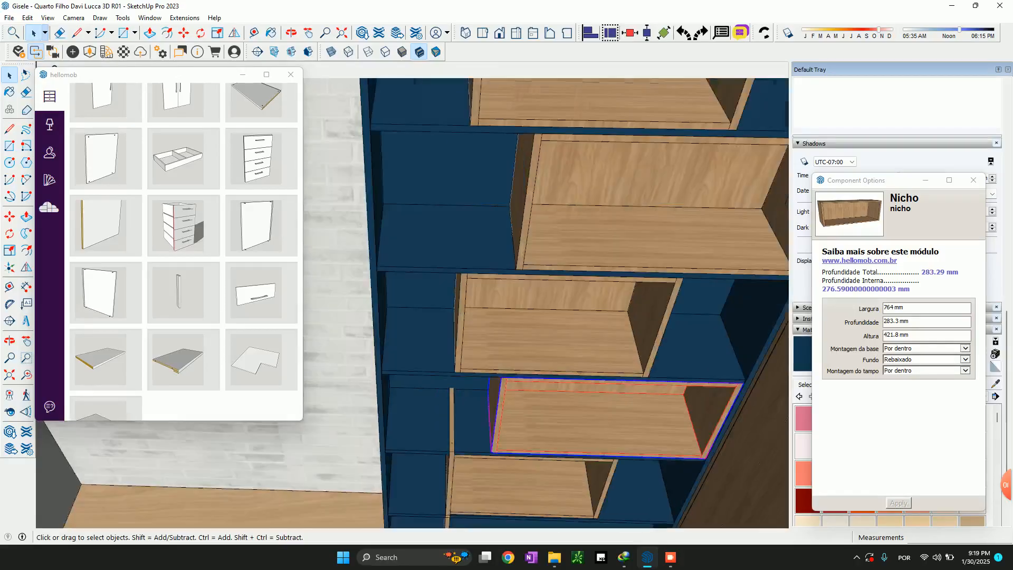
Move the top niche about 232 mm sideways against the inner face of the unit's side panel on the brick wall side
scroll(526, 327, down, 2)
scroll(515, 324, down, 2)
click(552, 196)
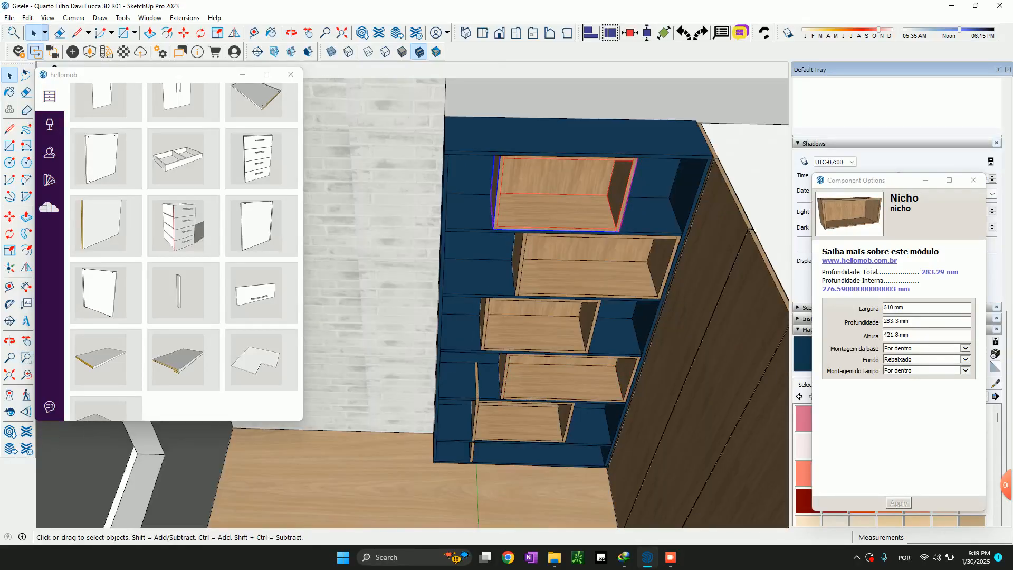
scroll(501, 249, up, 3)
key(m)
click(477, 195)
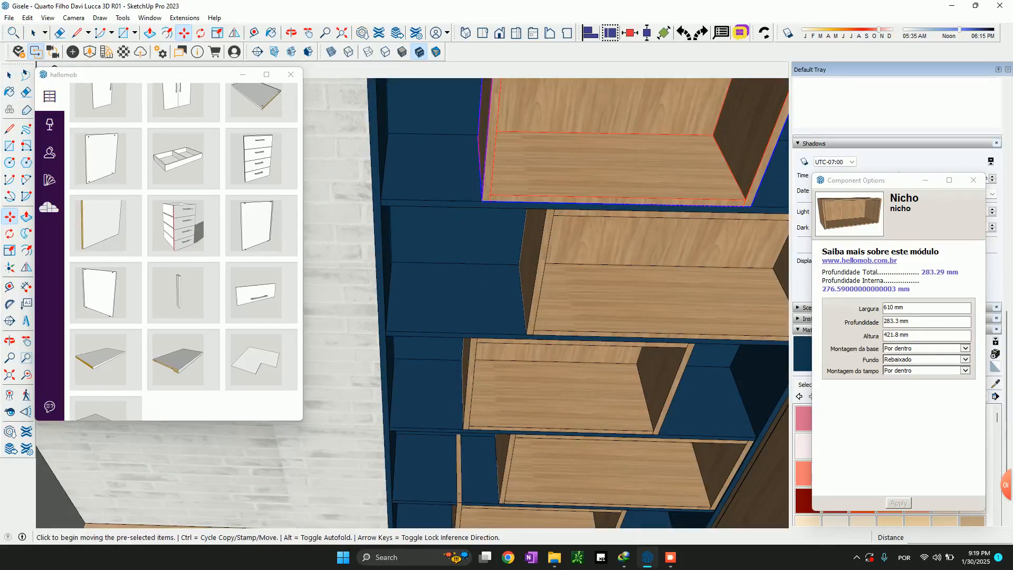
middle_drag(395, 200, 332, 274)
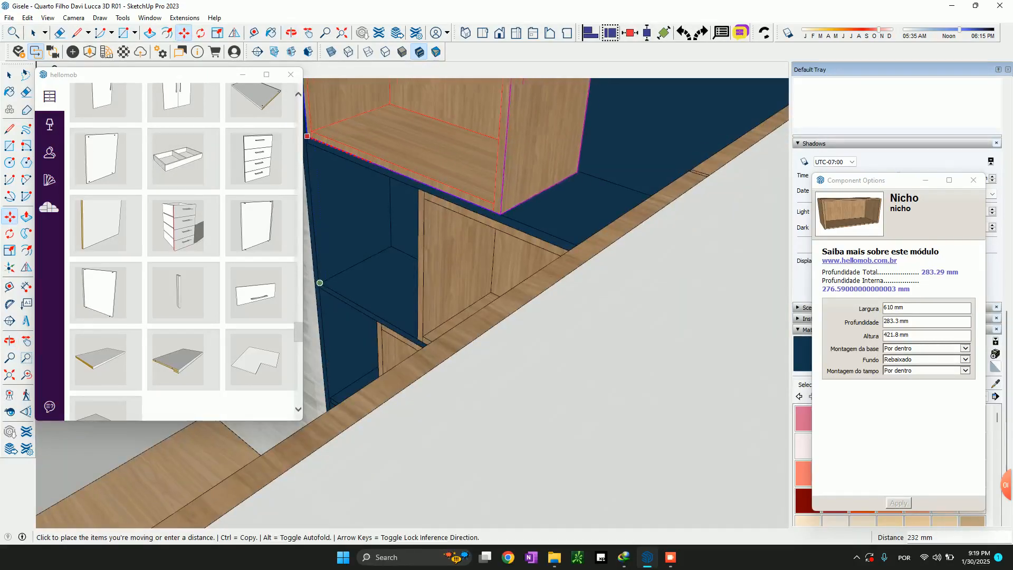
click(320, 283)
key(space)
Select the third and fifth niches and move them together against the inner face of the side panel on the brick wall side
shift+middle_drag(327, 295, 467, 224)
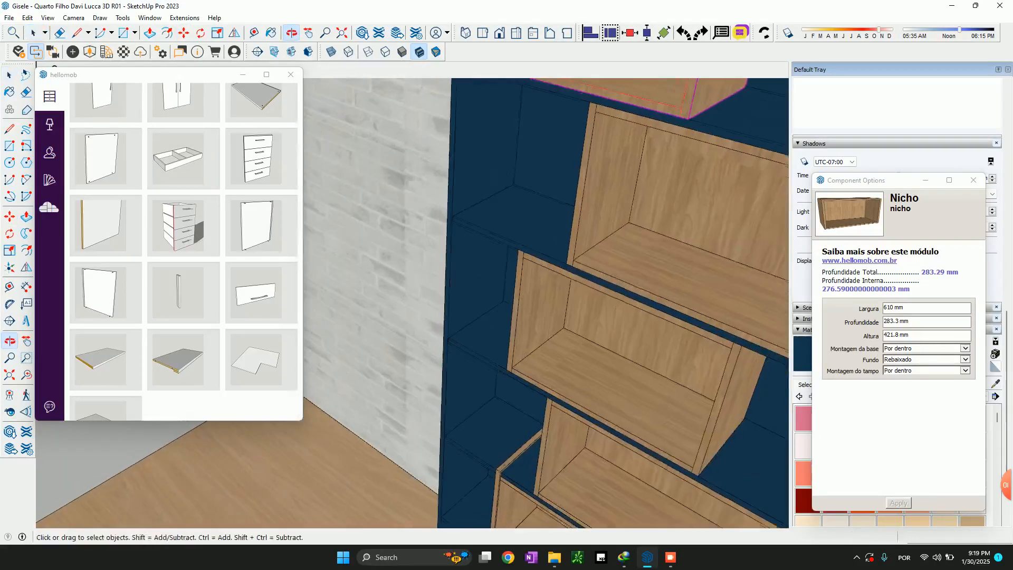
click(620, 351)
shift+click(533, 505)
shift+middle_drag(533, 501, 665, 377)
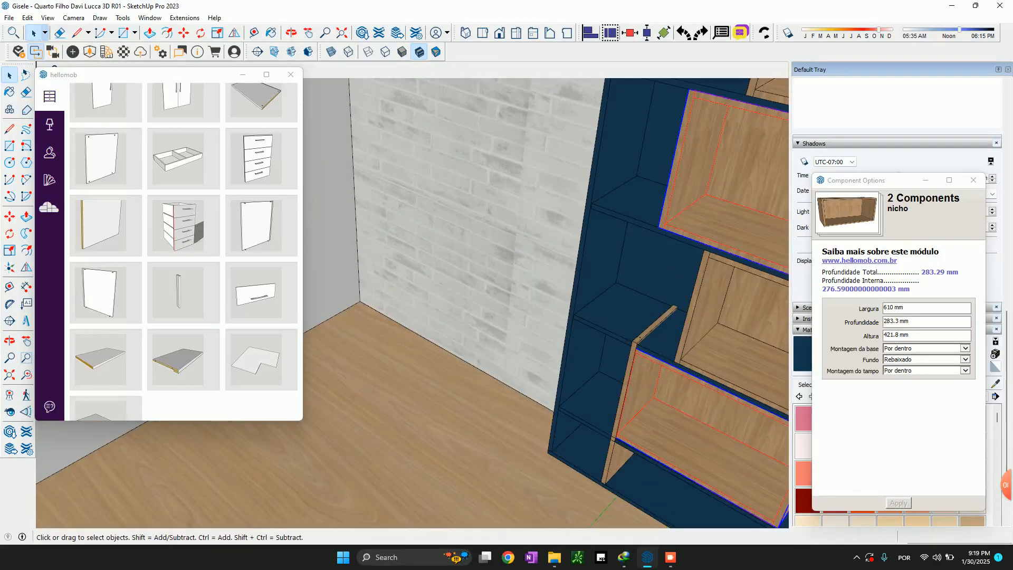
scroll(645, 409, up, 3)
scroll(644, 409, down, 4)
key(m)
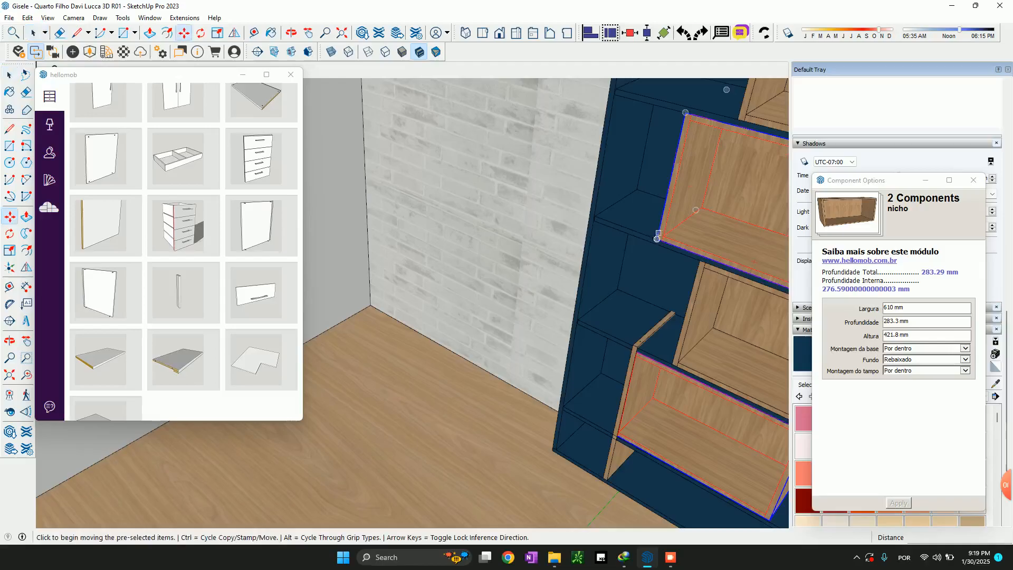
click(659, 240)
click(600, 259)
key(space)
Add the top niche to the selected third and fifth niches and stretch all three to a width of 764 mm
middle_drag(602, 261, 634, 259)
middle_drag(570, 272, 618, 322)
scroll(618, 322, down, 5)
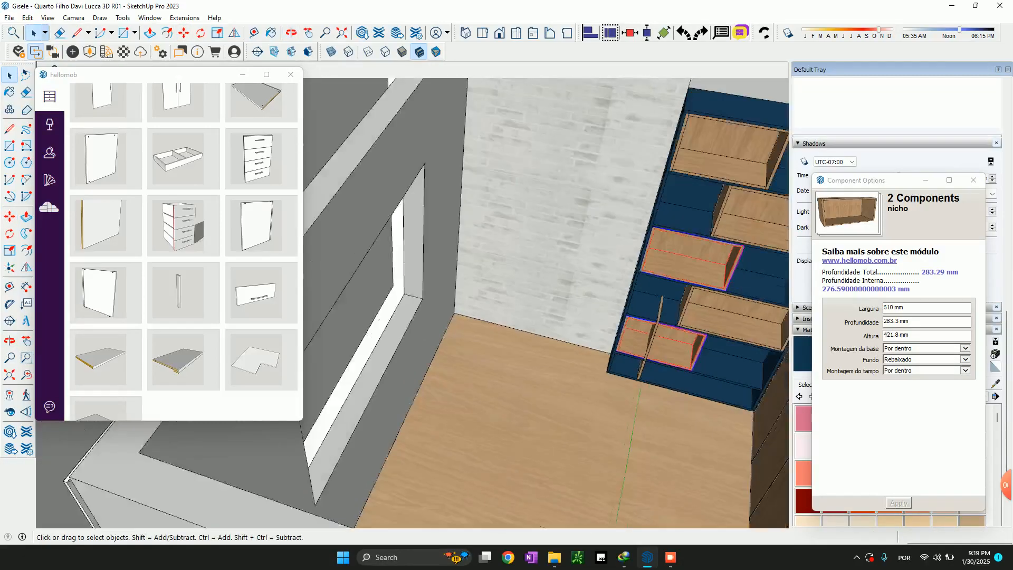
scroll(733, 291, up, 3)
ctrl+click(662, 135)
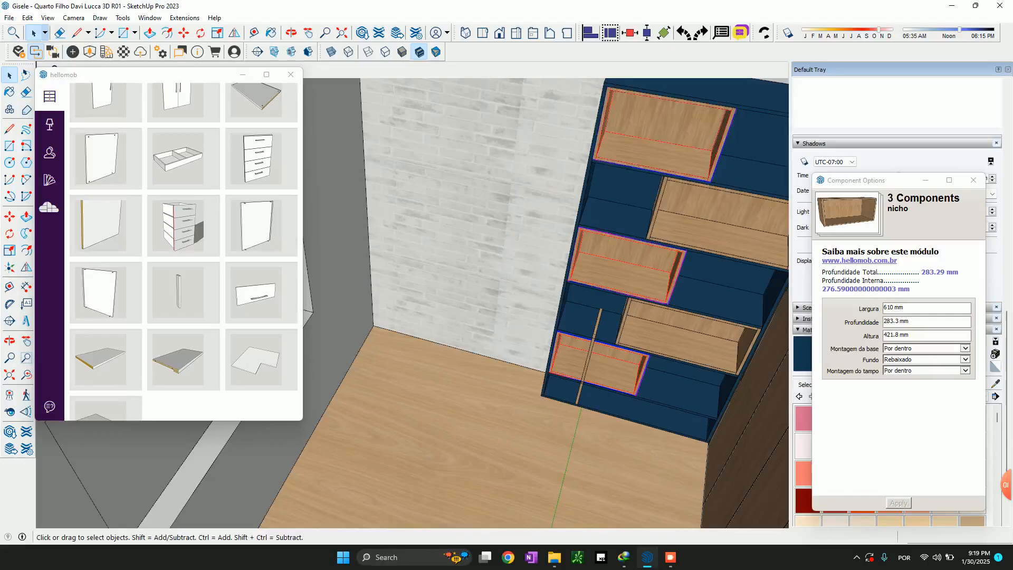
key(s)
click(679, 262)
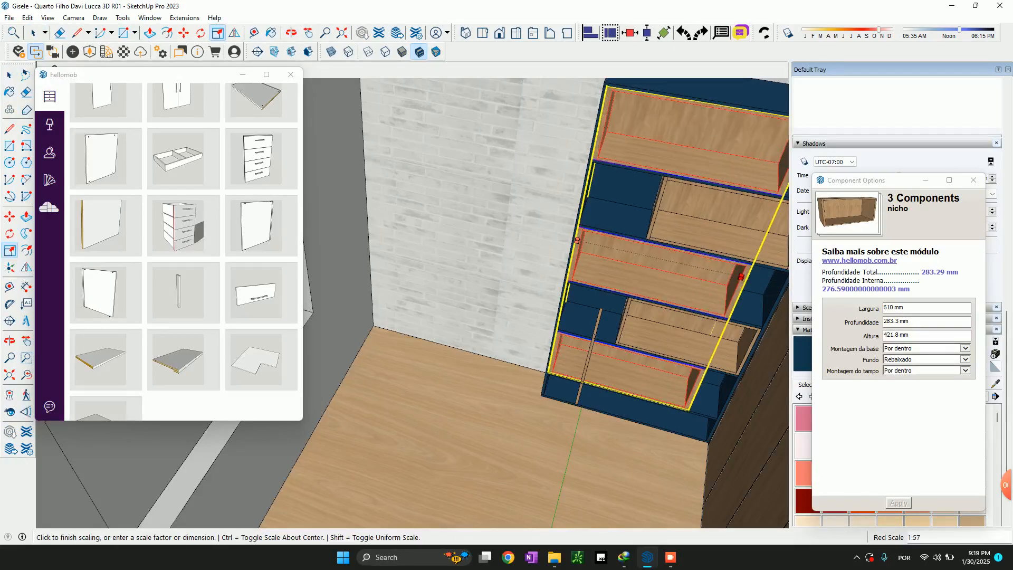
scroll(725, 282, up, 2)
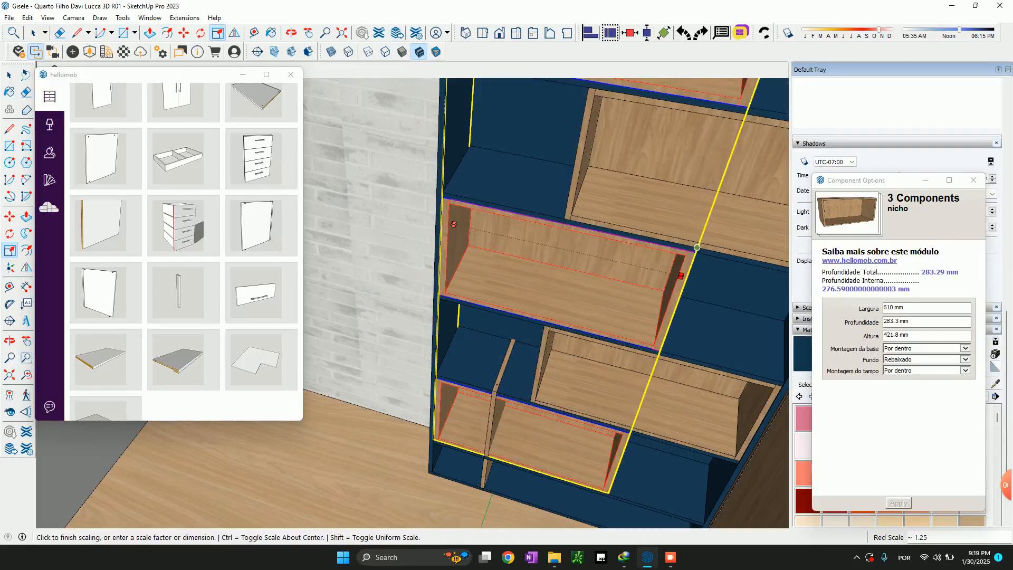
click(696, 247)
key(space)
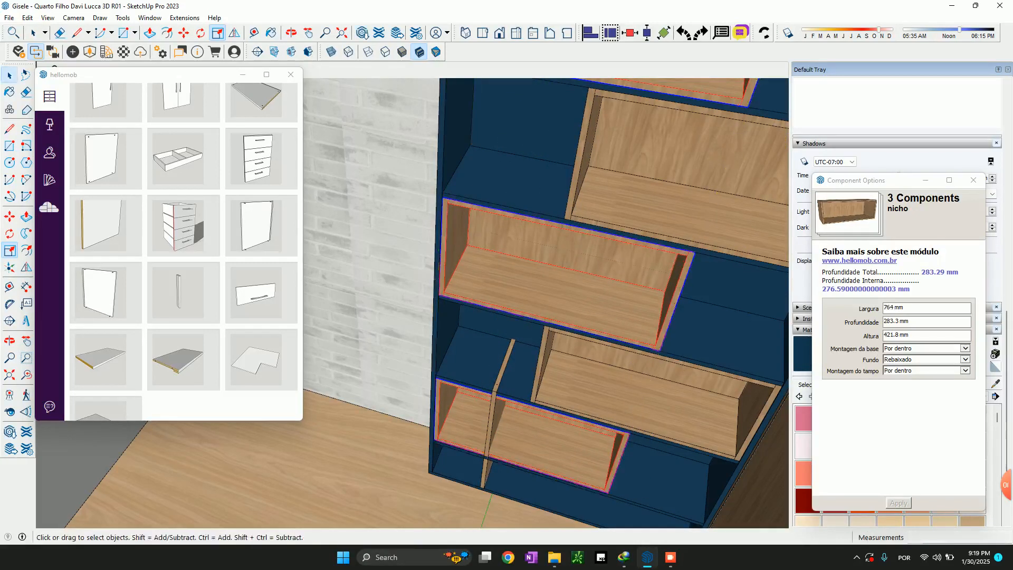
Move the loose divider so that its lower front corner meets the inner corner of the bottom compartment on the brick wall side
scroll(560, 343, down, 3)
middle_drag(559, 343, 633, 332)
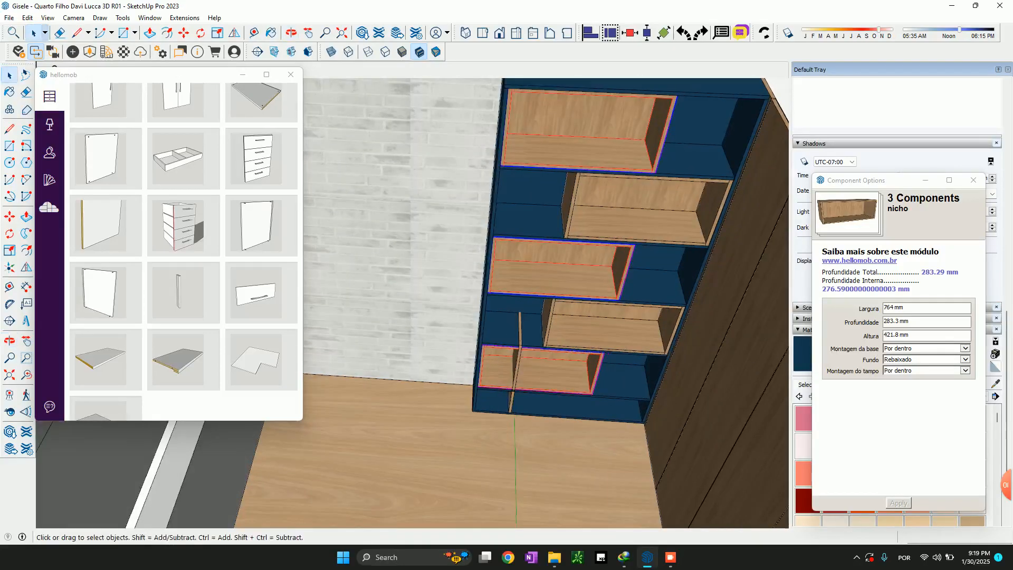
scroll(533, 396, up, 4)
click(482, 417)
scroll(475, 425, up, 3)
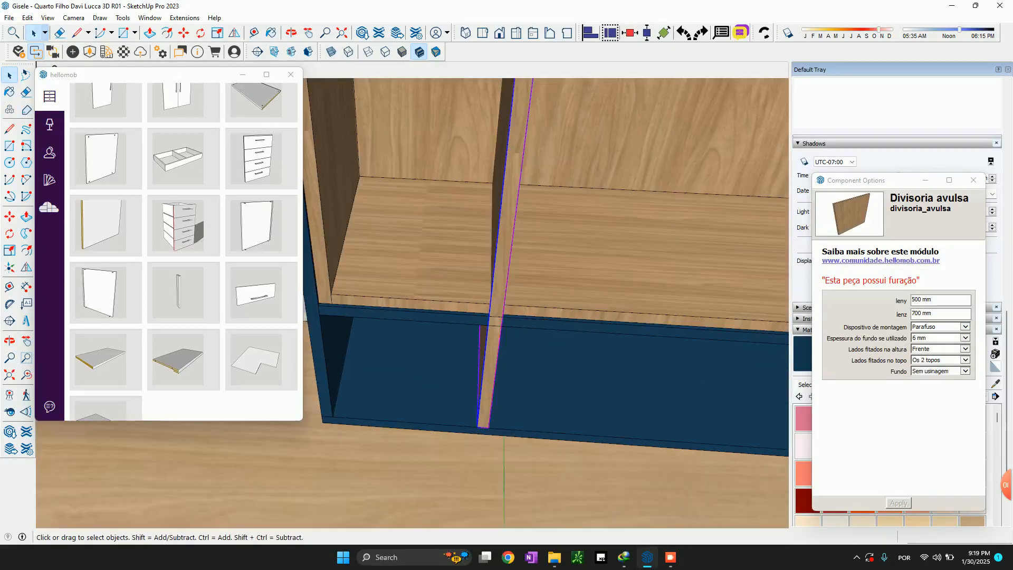
key(m)
click(478, 426)
click(325, 421)
Scale the divider's height down to about 235 mm, ending at the underside of the shelf above the bottom compartment
scroll(467, 433, down, 3)
scroll(573, 389, up, 3)
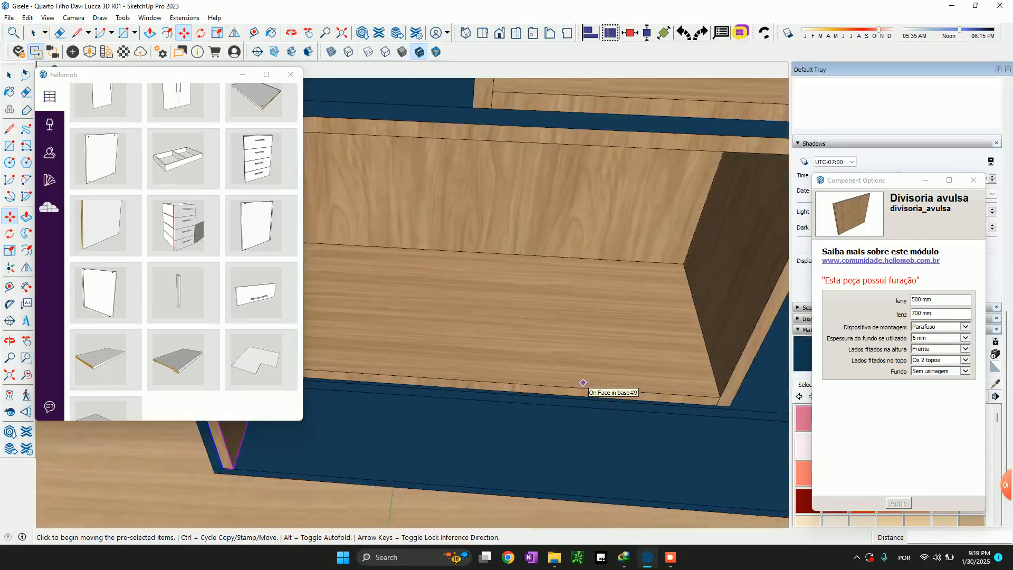
scroll(573, 391, down, 3)
middle_drag(573, 393, 477, 396)
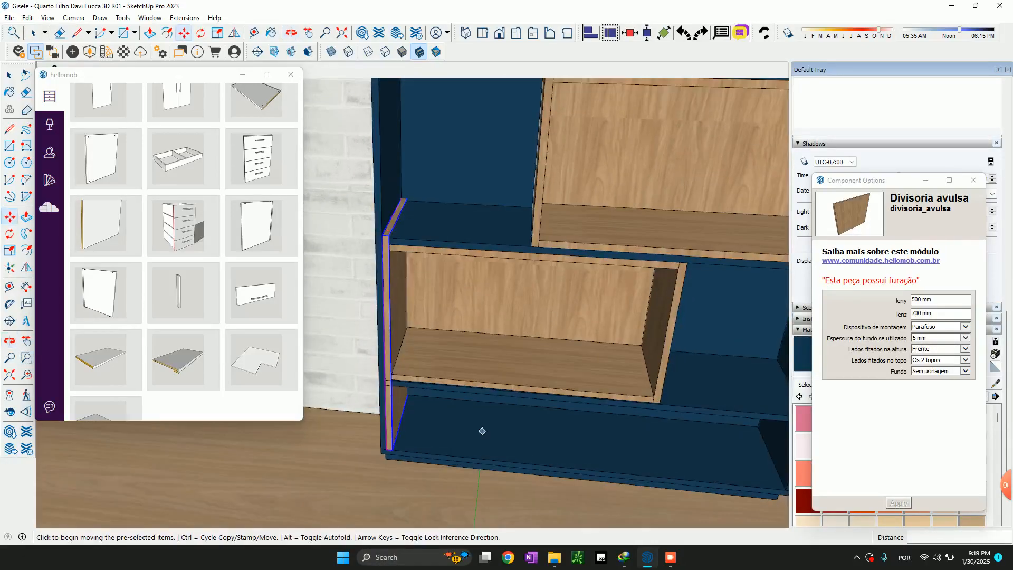
scroll(473, 405, up, 5)
middle_drag(478, 339, 478, 335)
scroll(464, 450, down, 5)
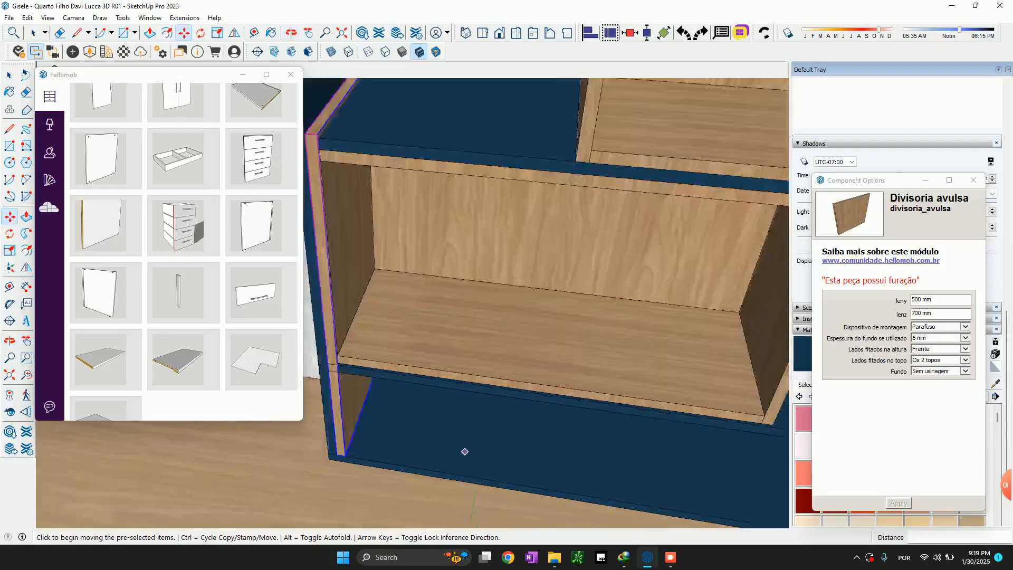
key(s)
click(402, 227)
scroll(376, 401, up, 3)
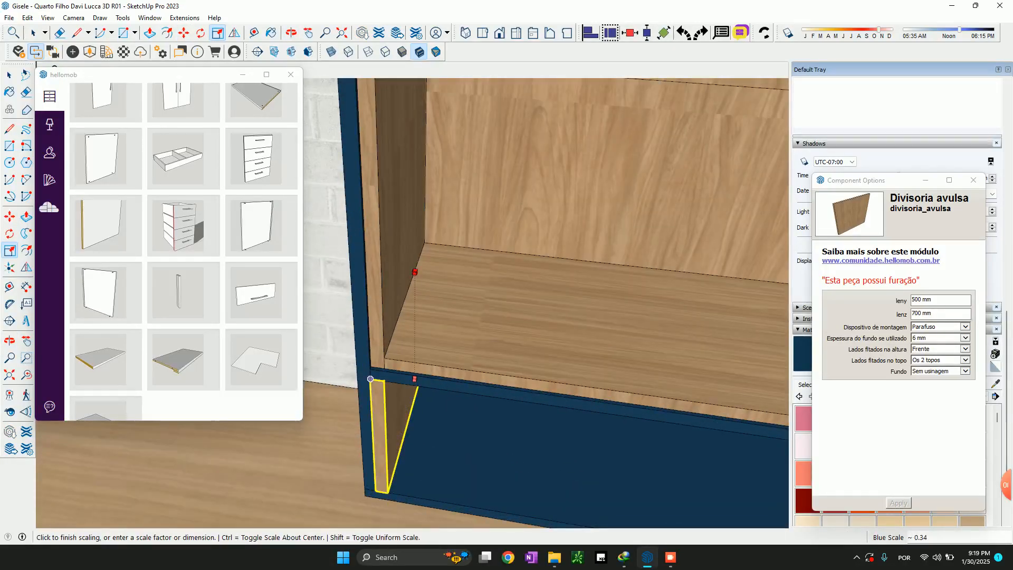
click(370, 378)
middle_drag(370, 379, 364, 317)
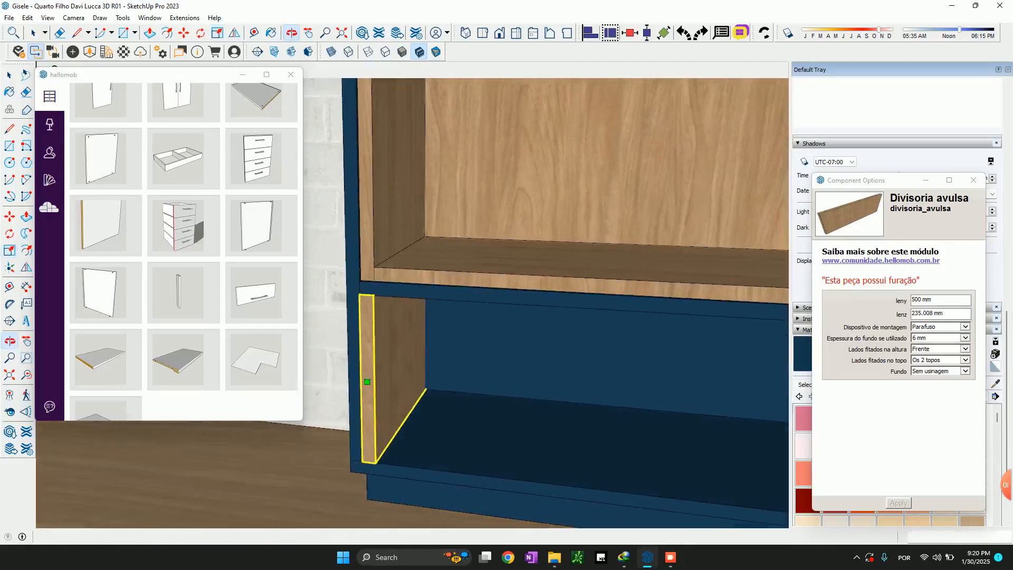
Scale the divider's depth to 293.3 mm and move it 20 mm back from the front of the bottom compartment
click(367, 380)
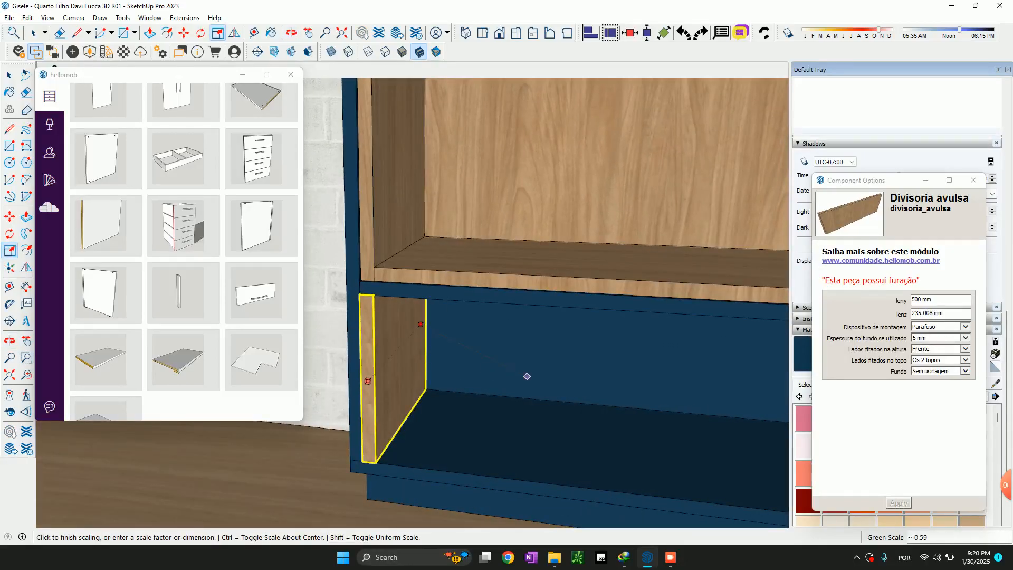
click(527, 376)
key(m)
click(389, 412)
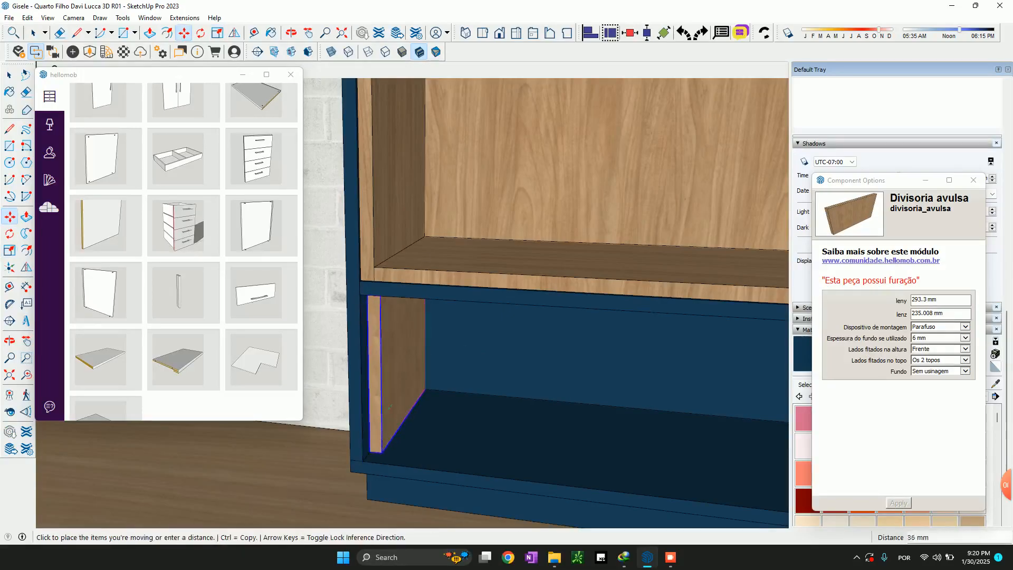
text(20)
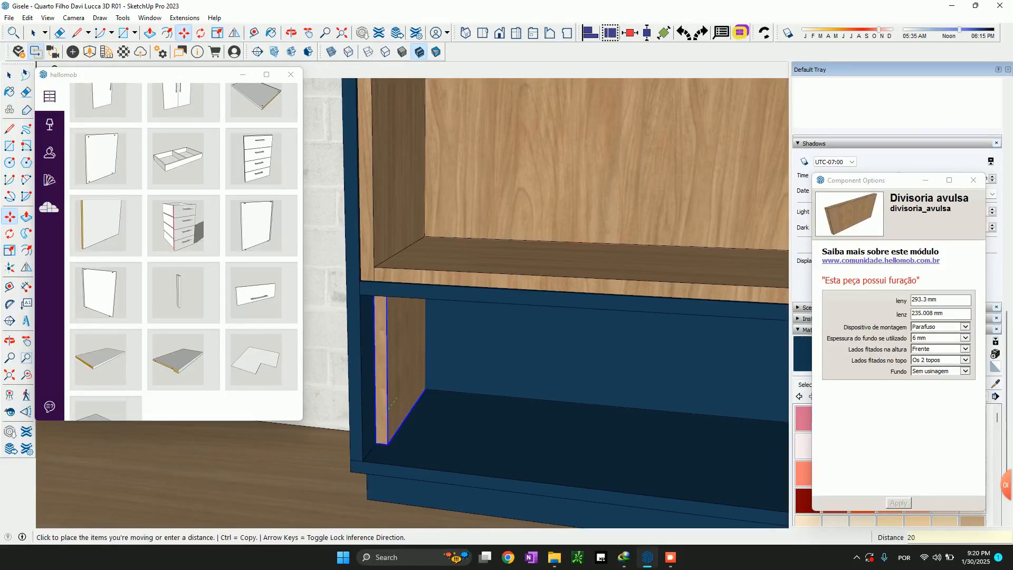
key(Return)
Scale the set-back divider's depth to 273.3 mm so that it ends at the back panel
key(s)
click(372, 376)
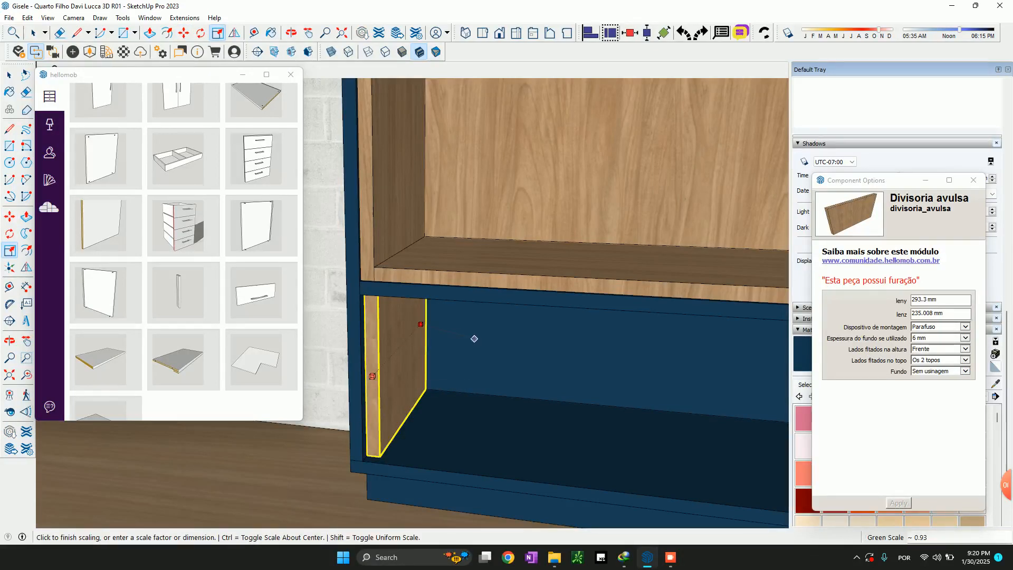
click(474, 338)
Finish the divider in MDF 18 azul texturizado 2F Berneck with matching Fita 0.4 x 22 mm azul texturizado Rehau edge tape
key(space)
click(50, 180)
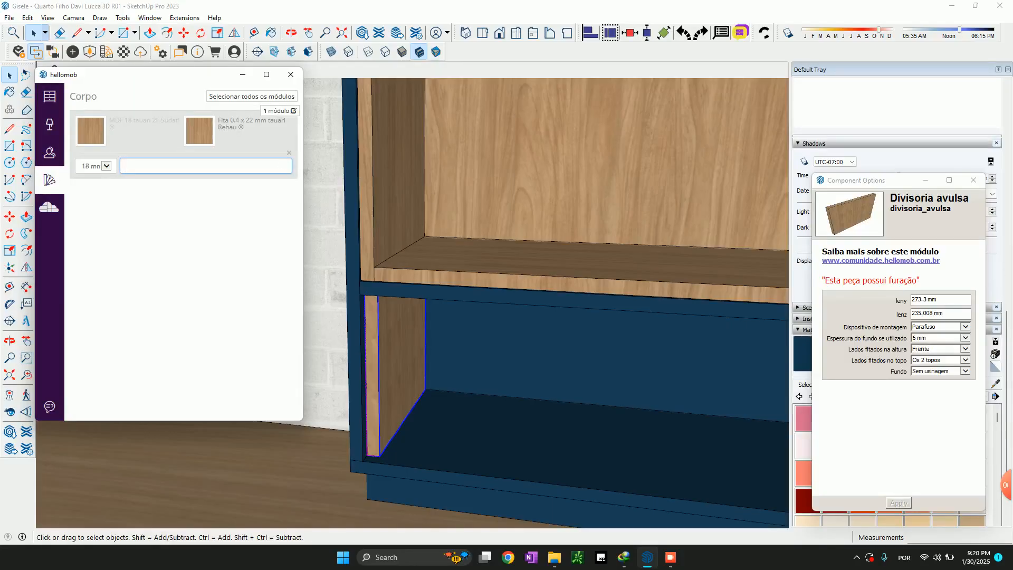
key(Return)
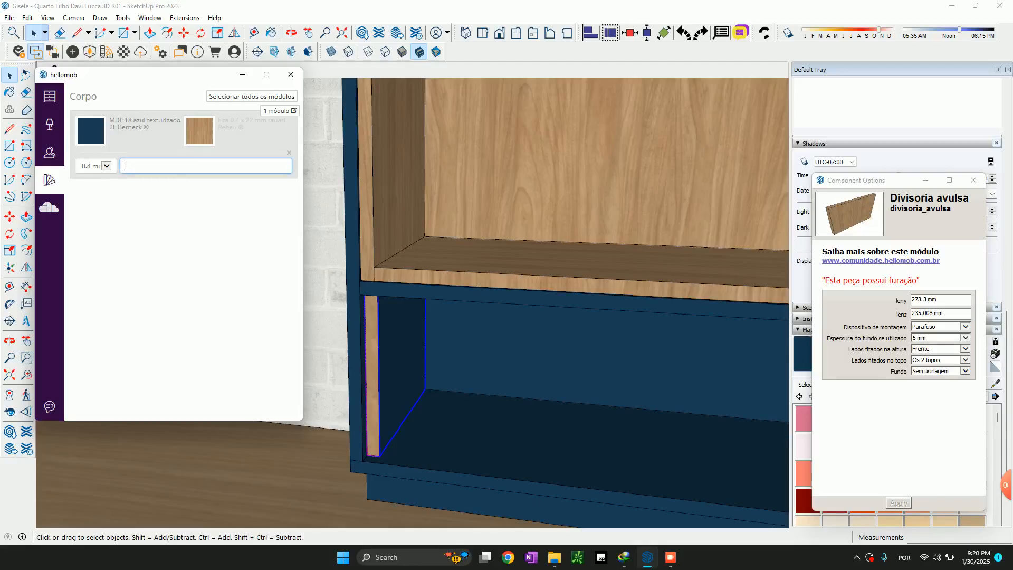
text(azul te)
key(Return)
Copy the blue divider 18 mm sideways so that the copy sits directly against the original
middle_drag(506, 317, 435, 282)
key(space)
click(364, 296)
key(m)
scroll(325, 390, up, 3)
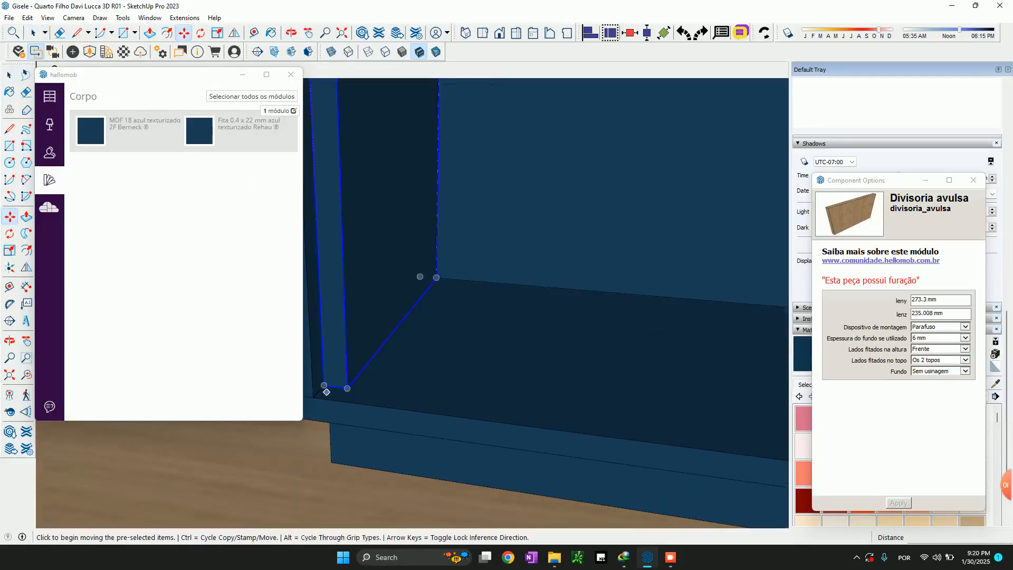
click(324, 386)
key(ctrl)
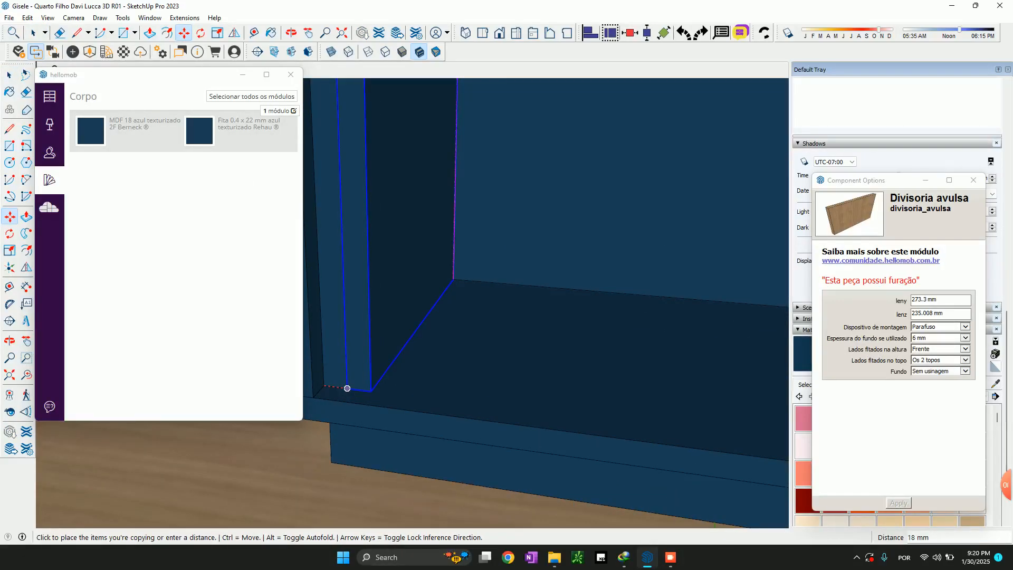
click(347, 389)
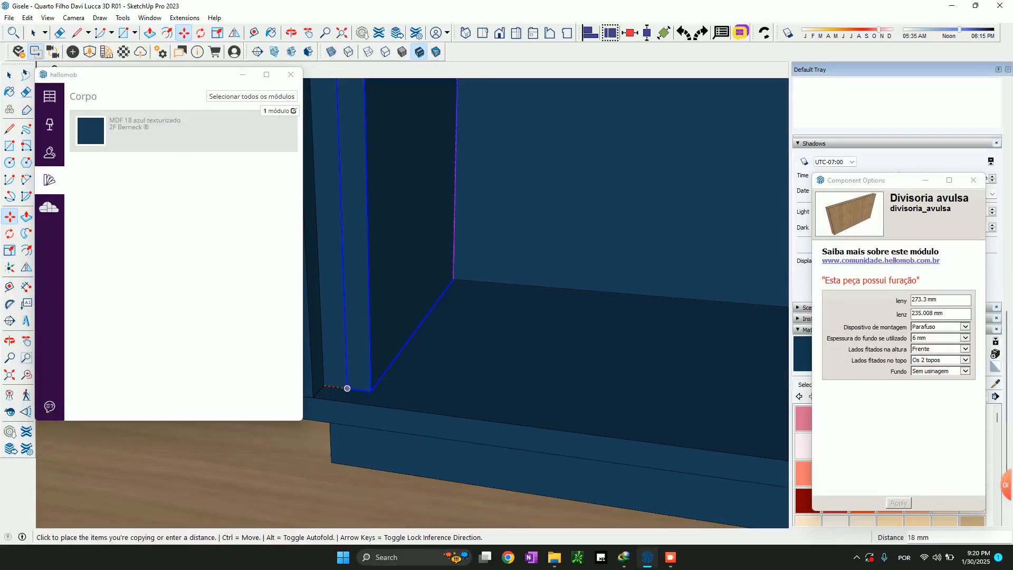
Draw a guide line along the bottom shelf from the copied divider's lower front corner to the opposite side panel
key(space)
scroll(339, 379, down, 1)
click(337, 374)
click(355, 370)
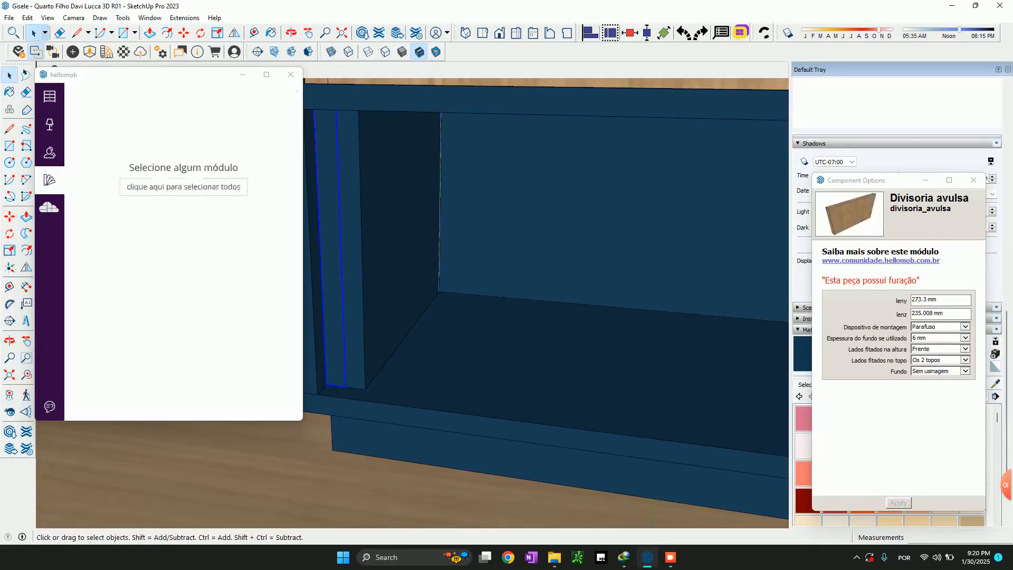
key(l)
click(366, 390)
middle_drag(389, 420, 182, 405)
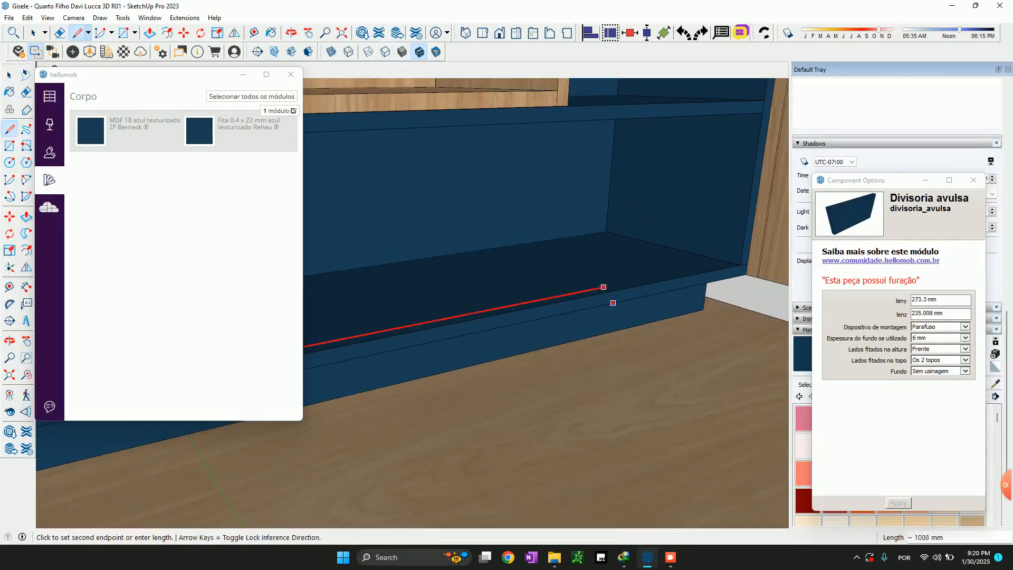
click(729, 262)
key(space)
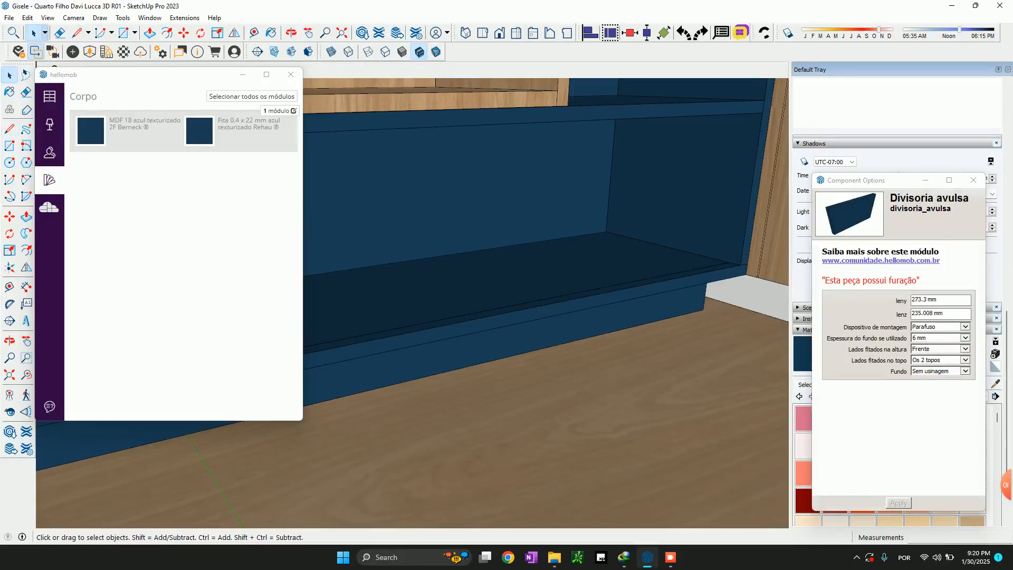
Divide the guide line on the bottom shelf into 3 equal segments
right_click(708, 269)
click(733, 338)
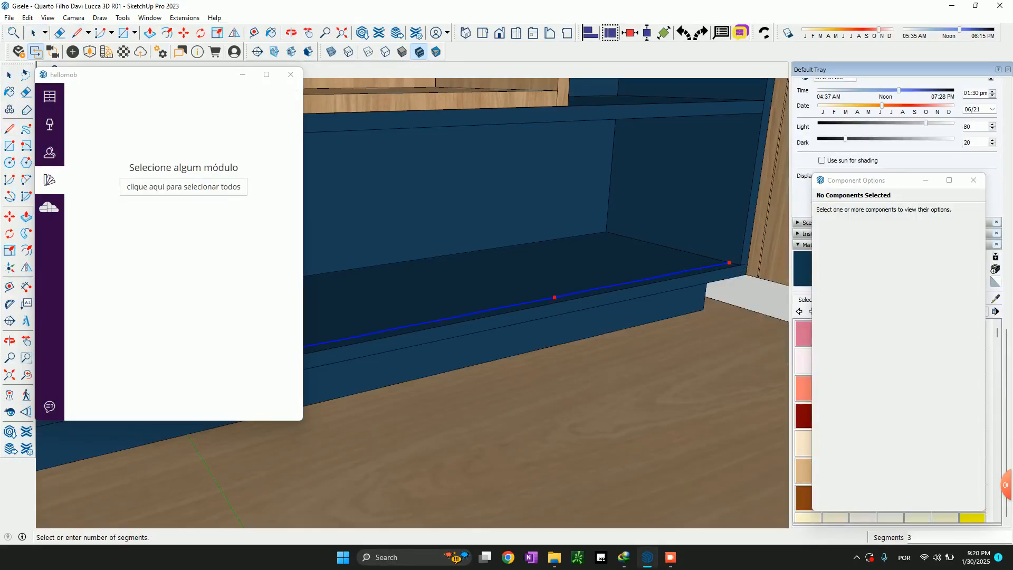
click(565, 297)
Move the copied divider about 765 mm along the bottom shelf to the end of the guide line's second segment
middle_drag(565, 298, 739, 296)
mouse_move(634, 301)
middle_down()
mouse_move(549, 304)
mouse_move(622, 306)
middle_up()
click(343, 274)
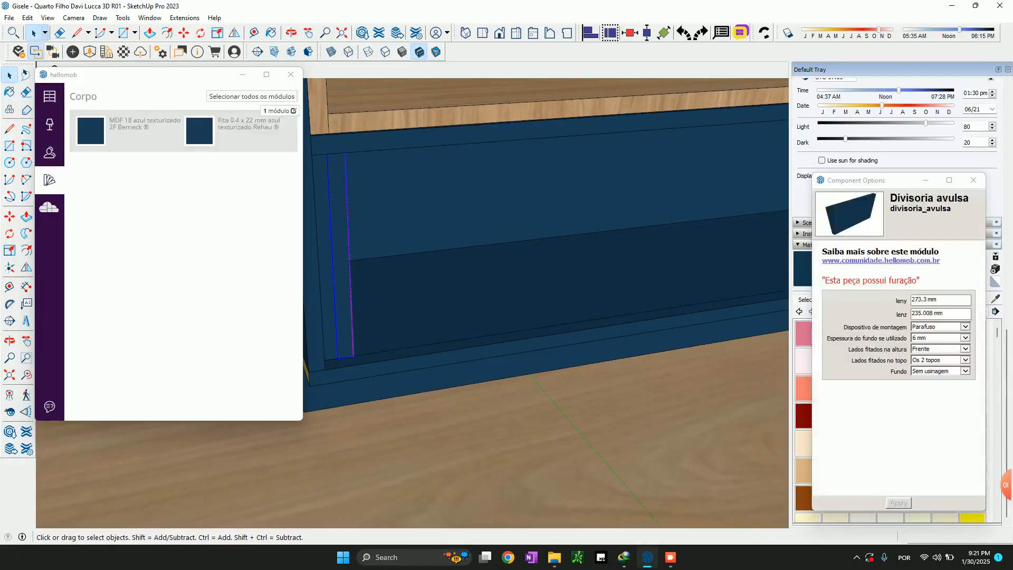
key(m)
click(353, 356)
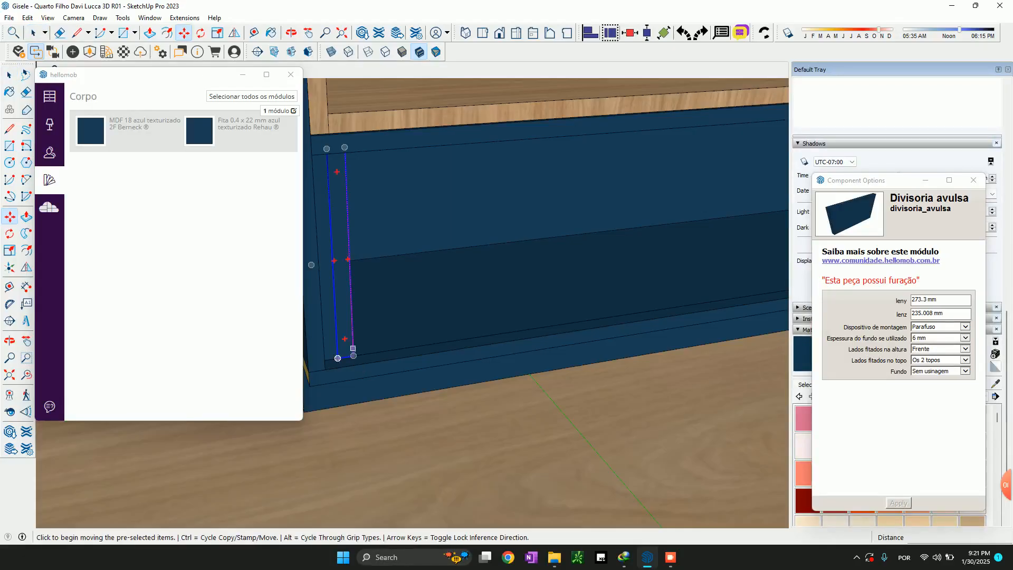
scroll(354, 354, down, 3)
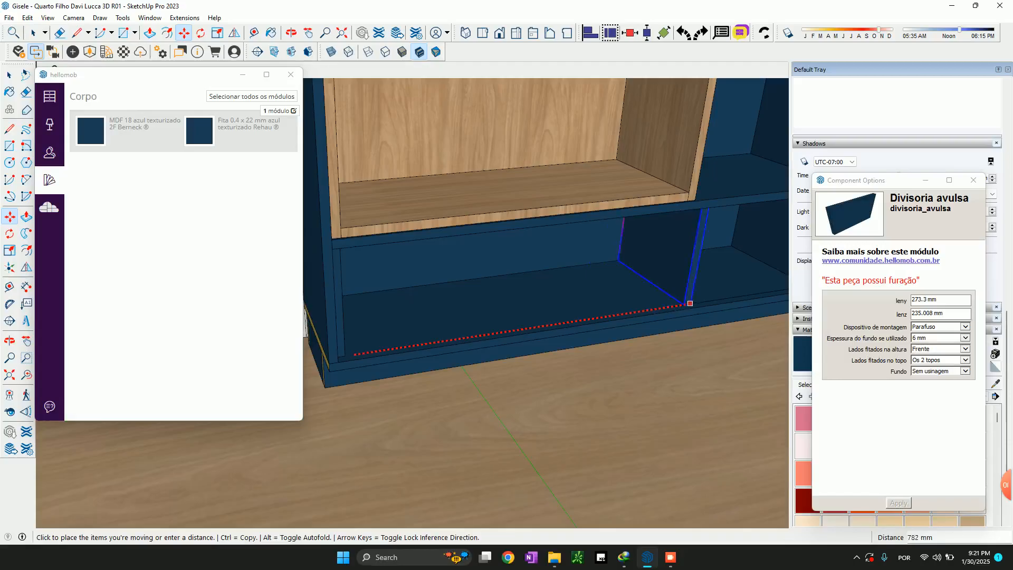
middle_drag(715, 302, 656, 380)
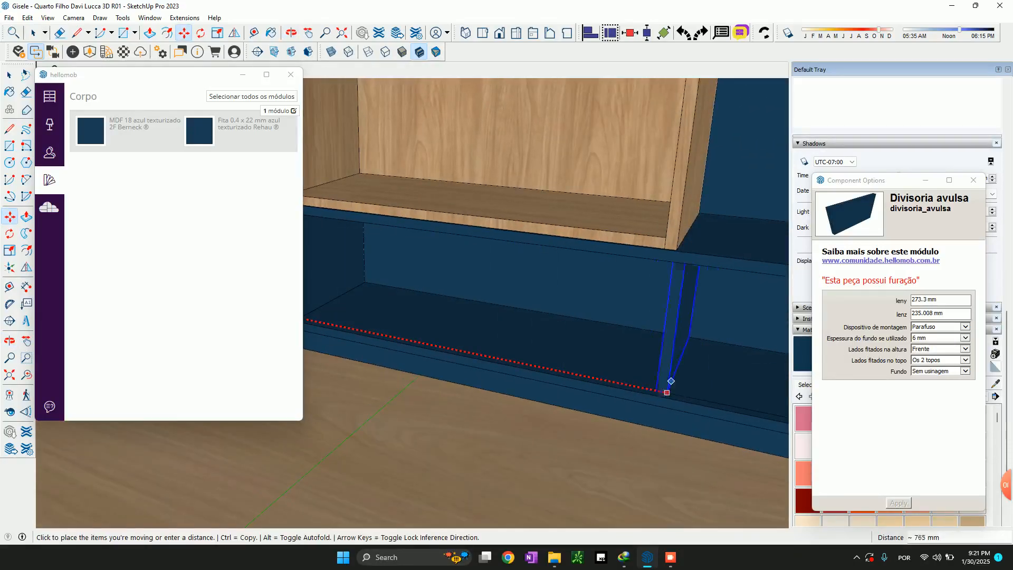
click(666, 392)
key(space)
Move the guide line segment 18 mm toward the brick wall so that it ends at the moved divider's other front corner
middle_drag(666, 388, 647, 409)
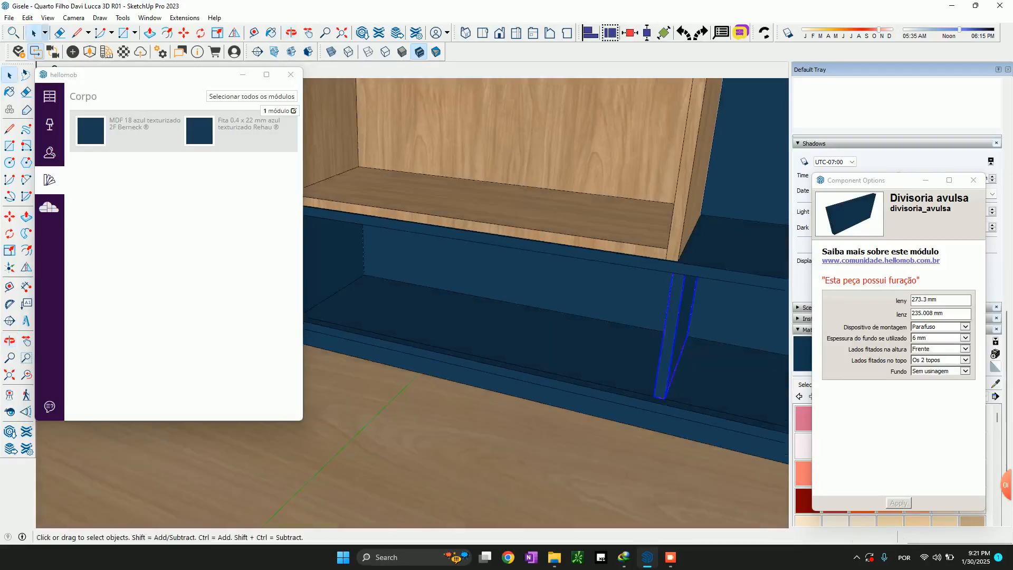
scroll(480, 322, down, 3)
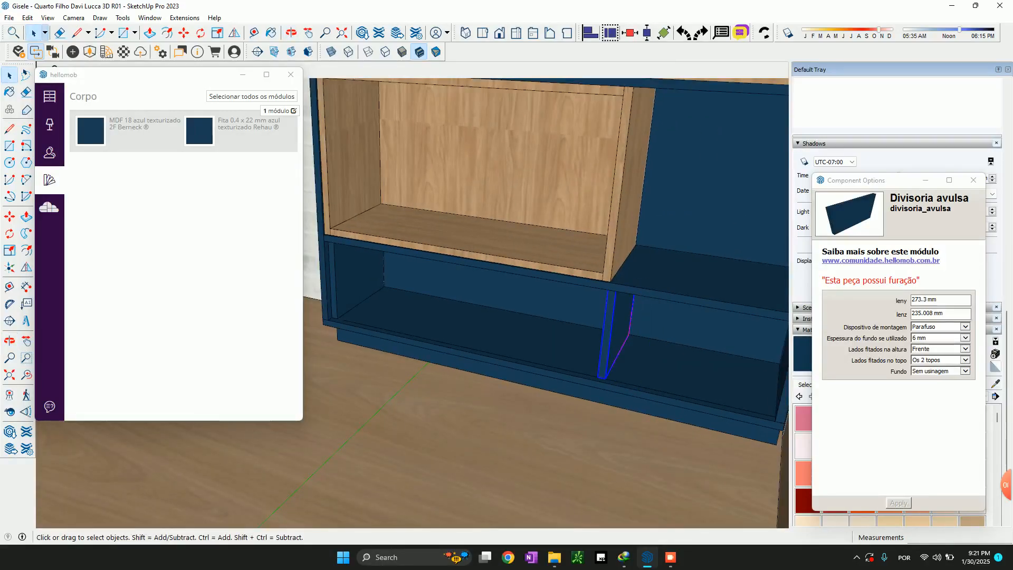
click(528, 361)
scroll(528, 362, up, 3)
key(m)
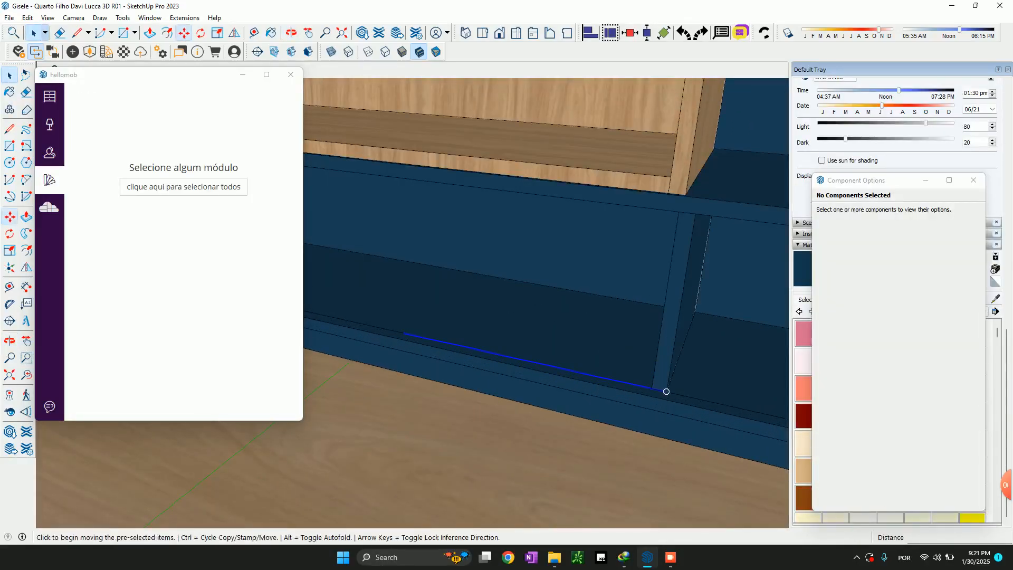
click(666, 392)
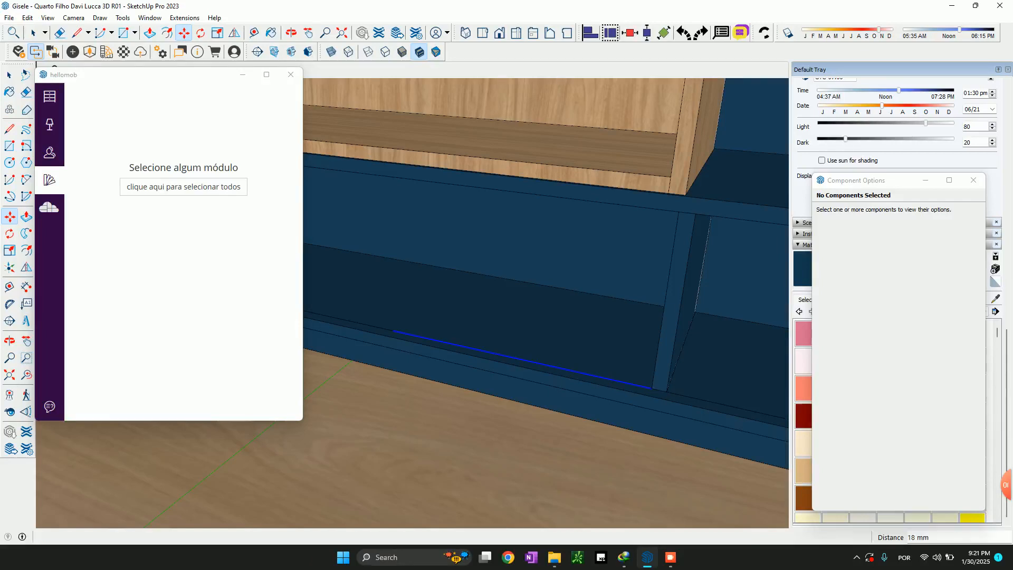
Move the original divider about 383 mm from the side panel to the start of the shifted guide segment
key(space)
scroll(543, 393, down, 3)
click(340, 285)
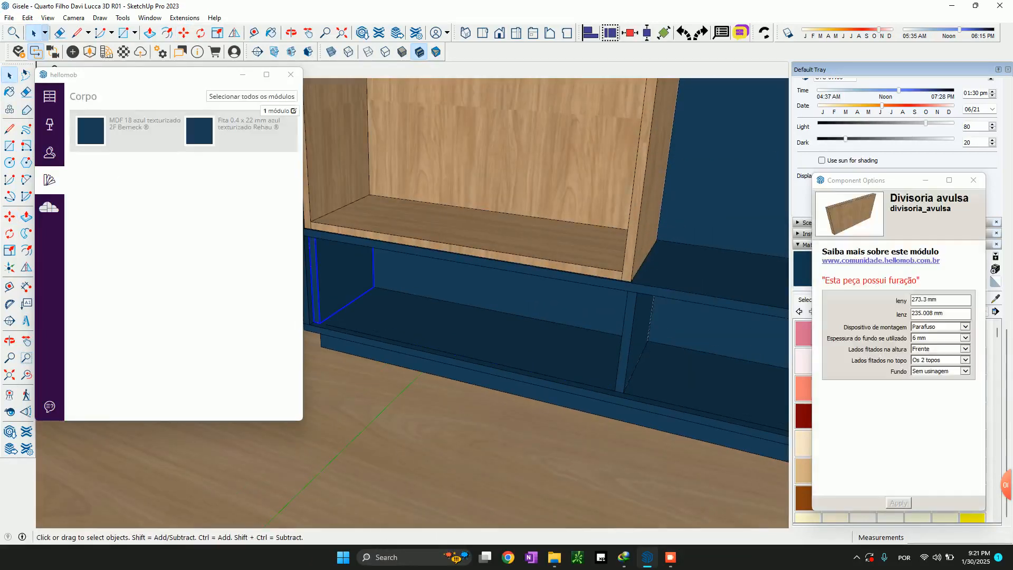
key(m)
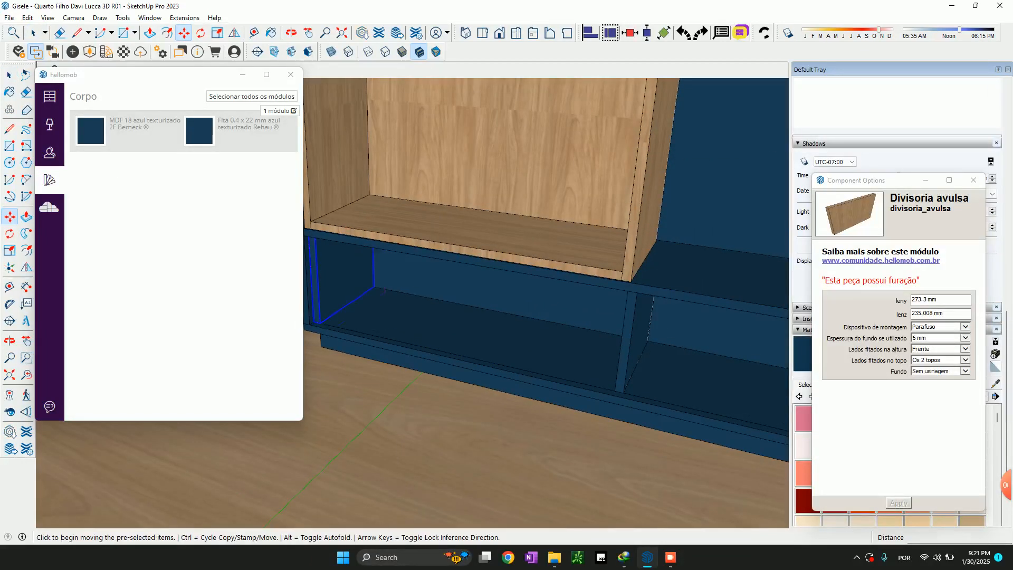
click(320, 322)
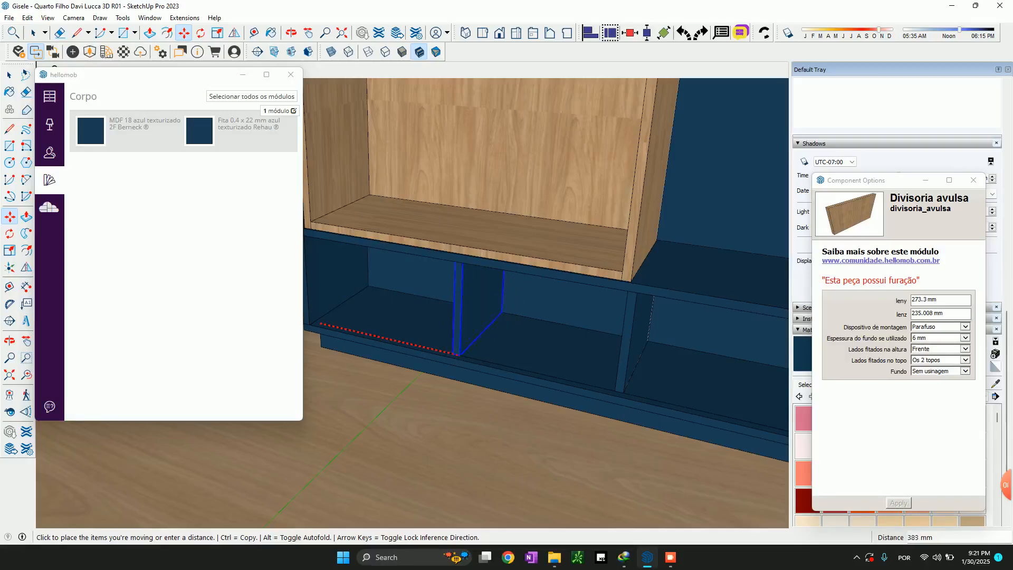
click(452, 353)
Select and delete the leftover guide line on the bottom shelf
key(space)
middle_drag(506, 390, 665, 372)
click(652, 341)
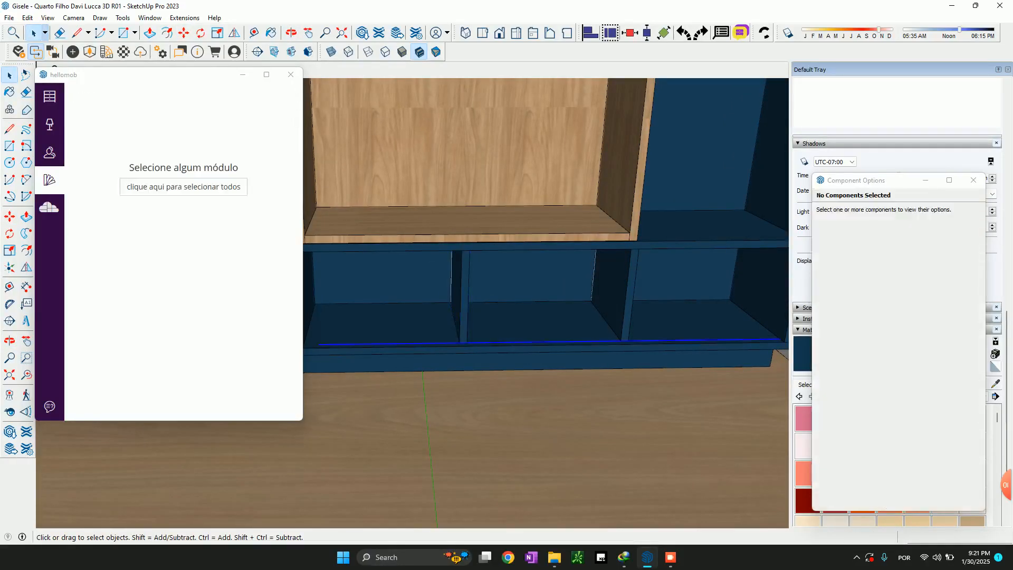
Measure the clear widths of the middle bottom compartment and the one beside the wardrobe
key(t)
click(467, 311)
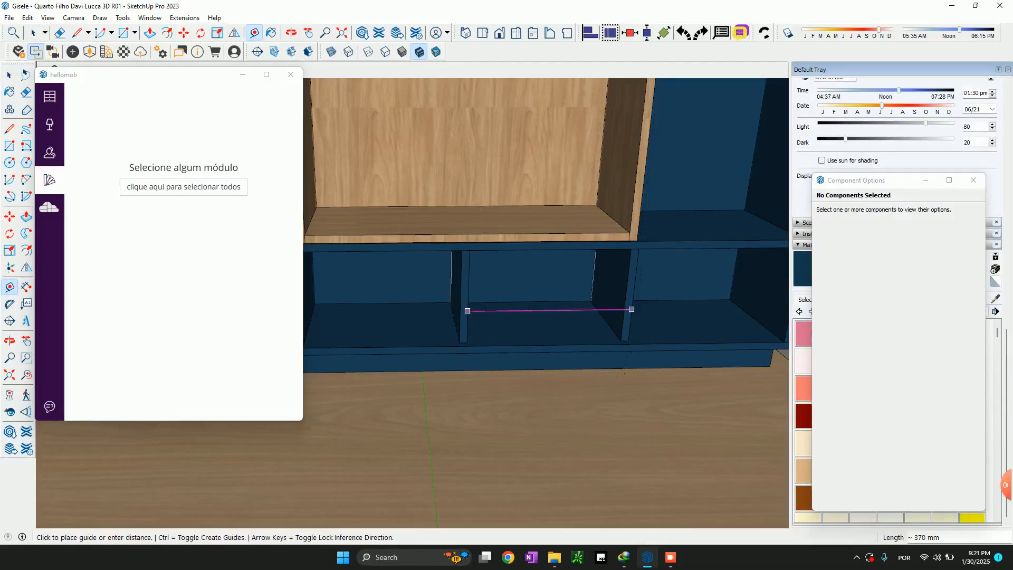
click(631, 310)
scroll(628, 306, down, 3)
click(623, 300)
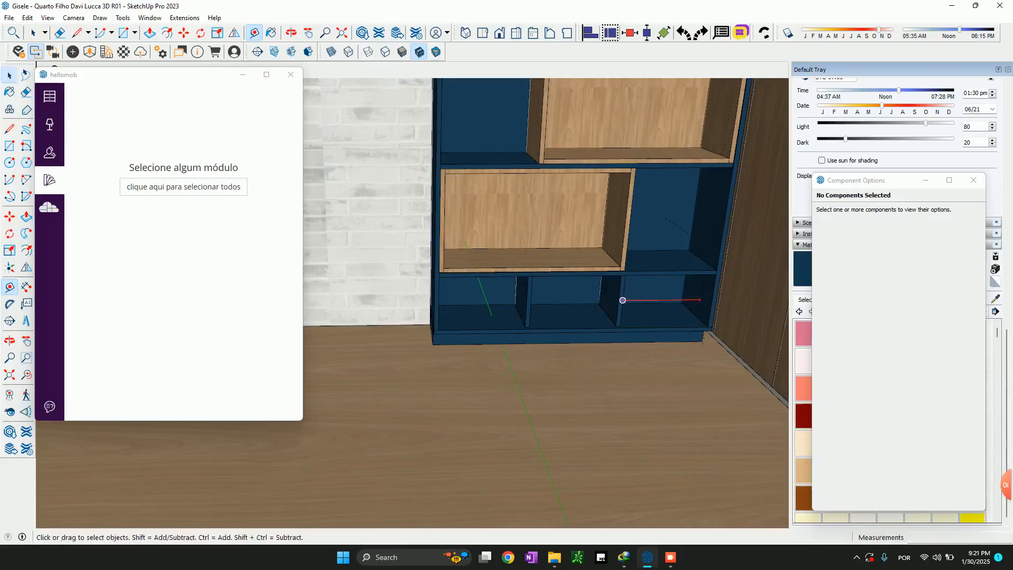
key(space)
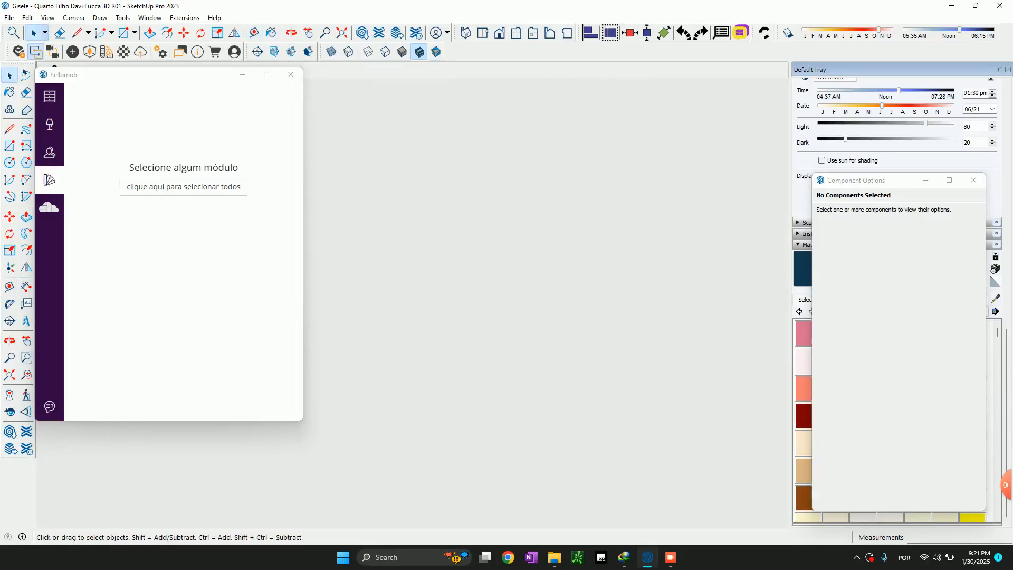
Review the whole shelf unit inside the room, ending on a close view of the divided bottom compartments
key(shift+z)
key(shift+z)
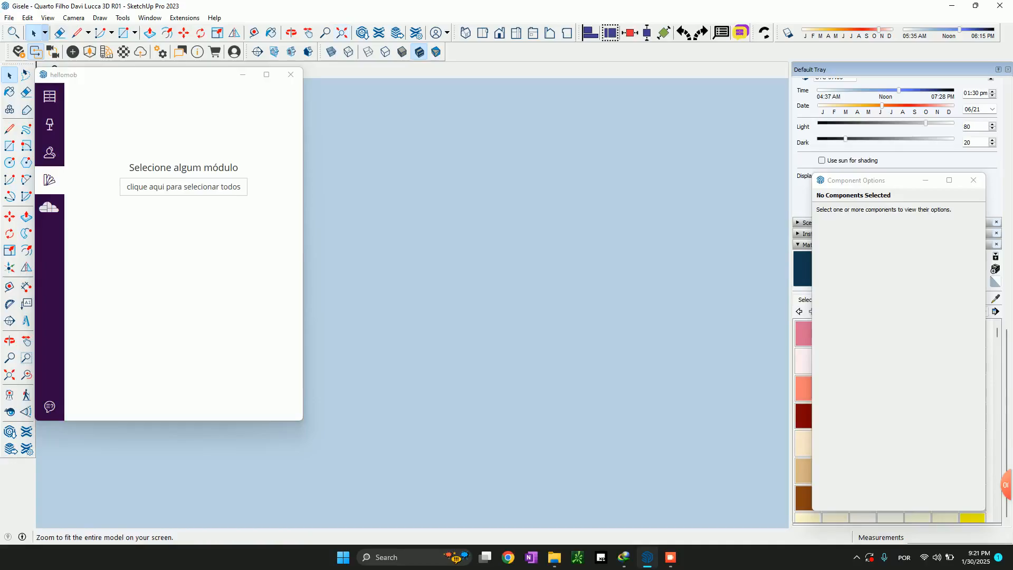
click(342, 32)
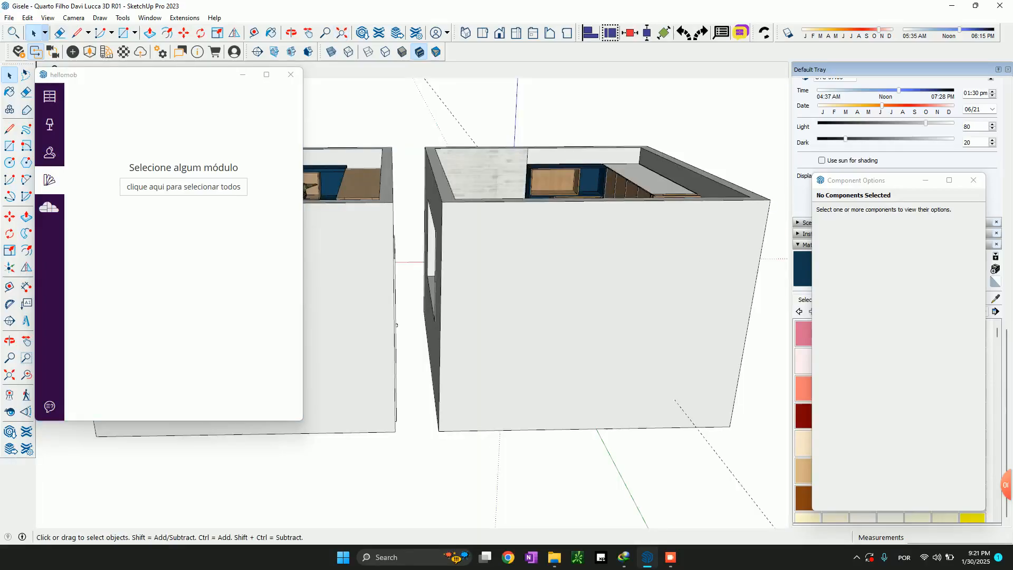
middle_drag(610, 153, 591, 247)
scroll(591, 246, up, 8)
scroll(572, 285, up, 5)
scroll(552, 327, down, 8)
middle_drag(458, 377, 475, 327)
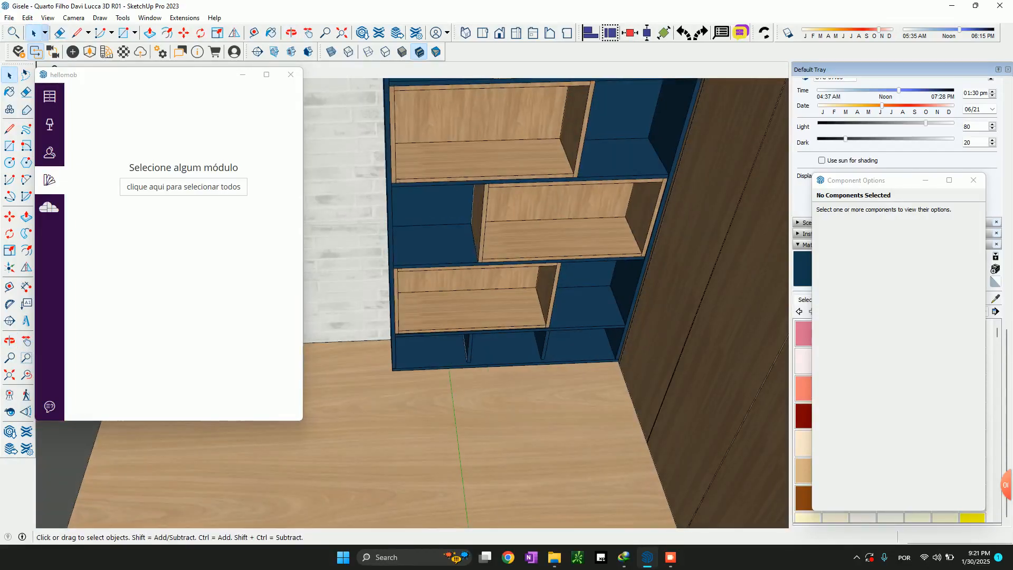
scroll(429, 372, up, 6)
middle_drag(428, 372, 417, 337)
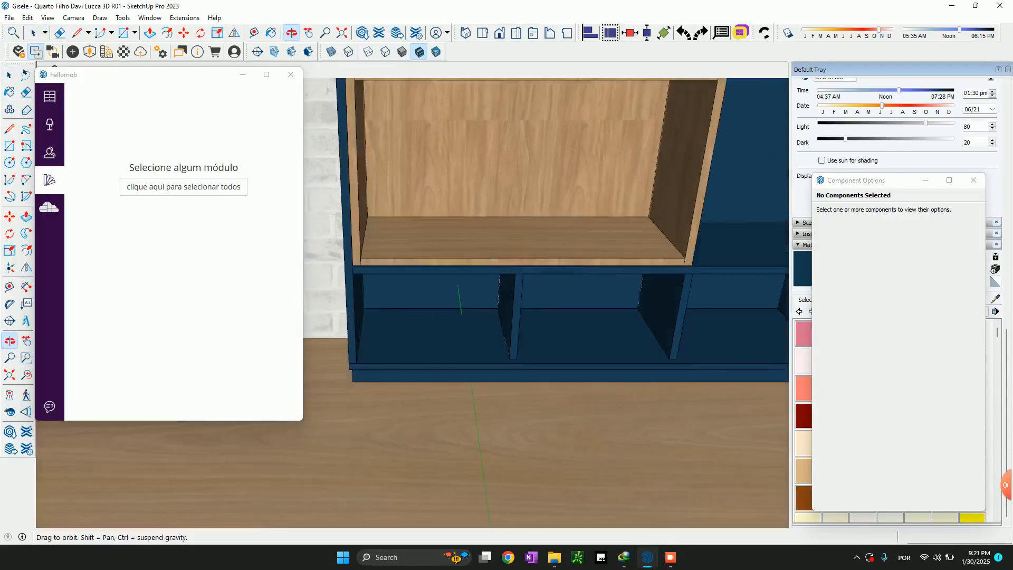
Insert a "Gavetas iguais avulsas" module from Peças Avulsas against the first divider, aligned to its lower front on the outer-side compartment
click(50, 96)
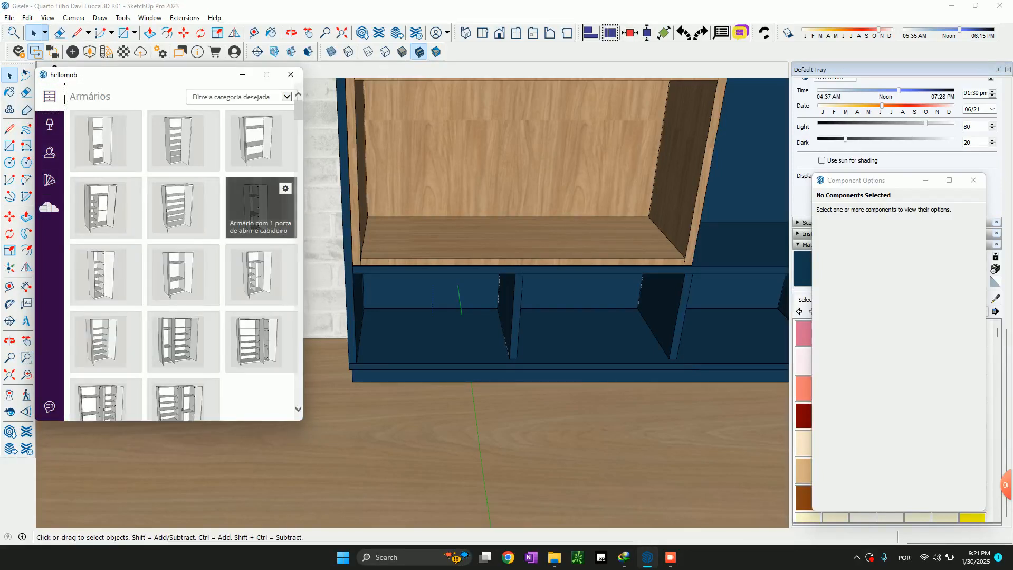
scroll(261, 299, down, 10)
scroll(261, 299, down, 15)
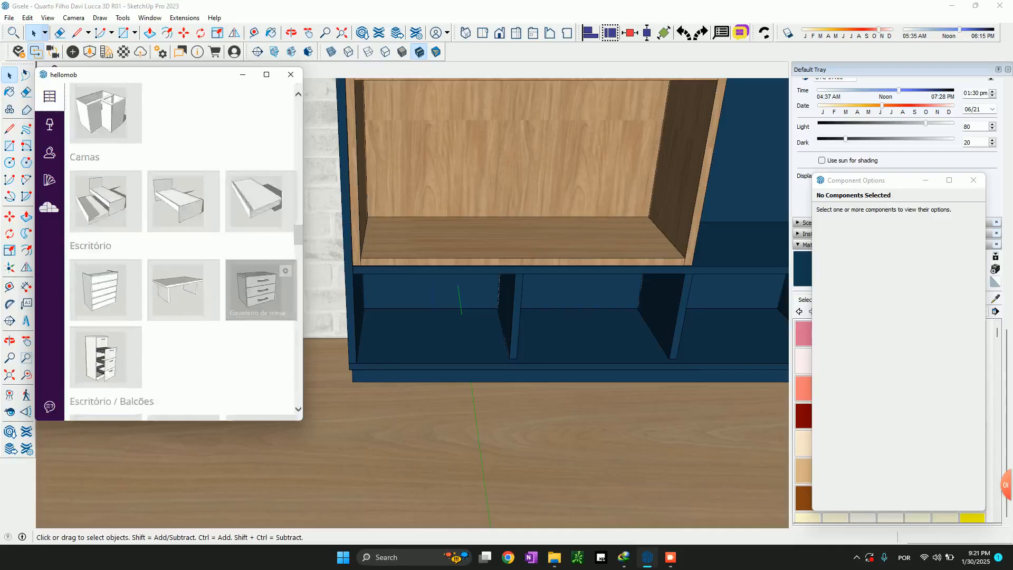
scroll(261, 195, down, 12)
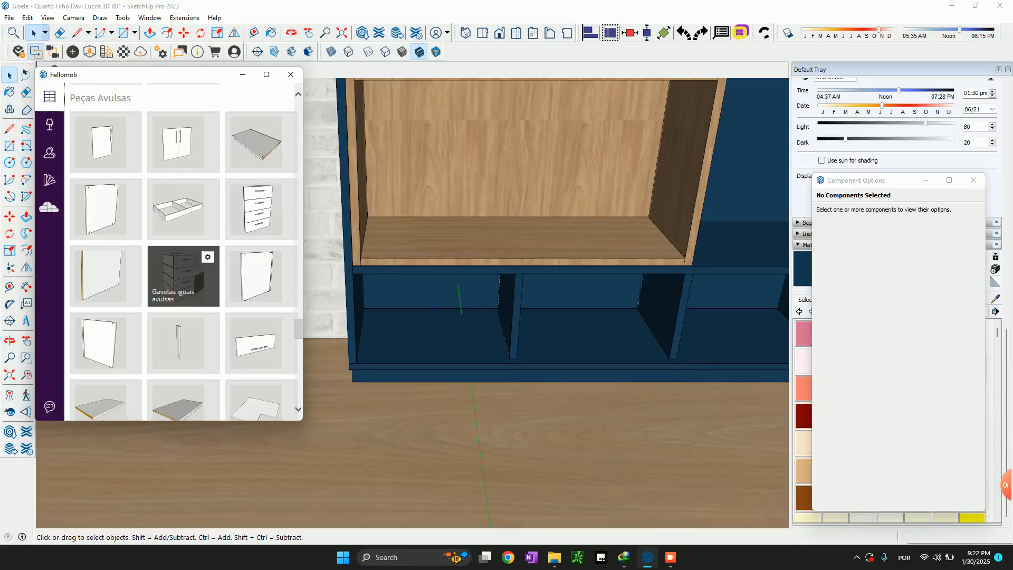
click(511, 319)
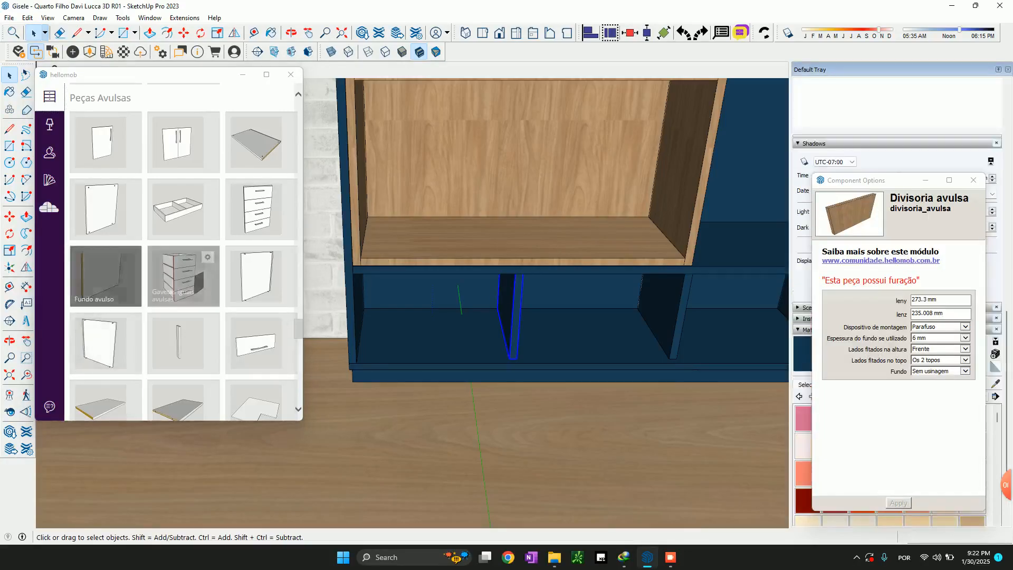
click(182, 276)
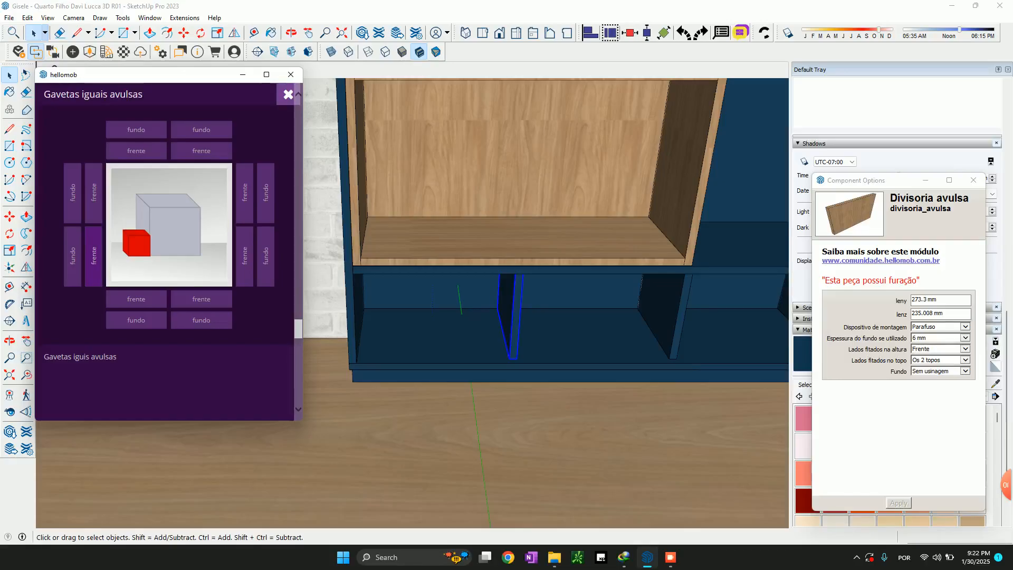
click(94, 257)
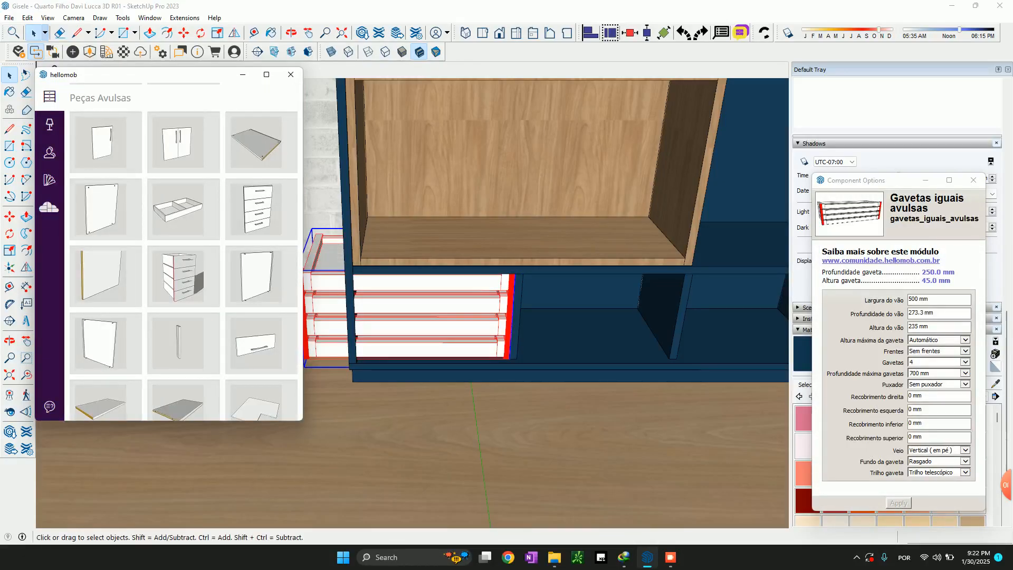
Configure the drawer module with 1 drawer, a maximum drawer depth of 250 mm and the "Laterais rasgadas" bottom type
click(965, 362)
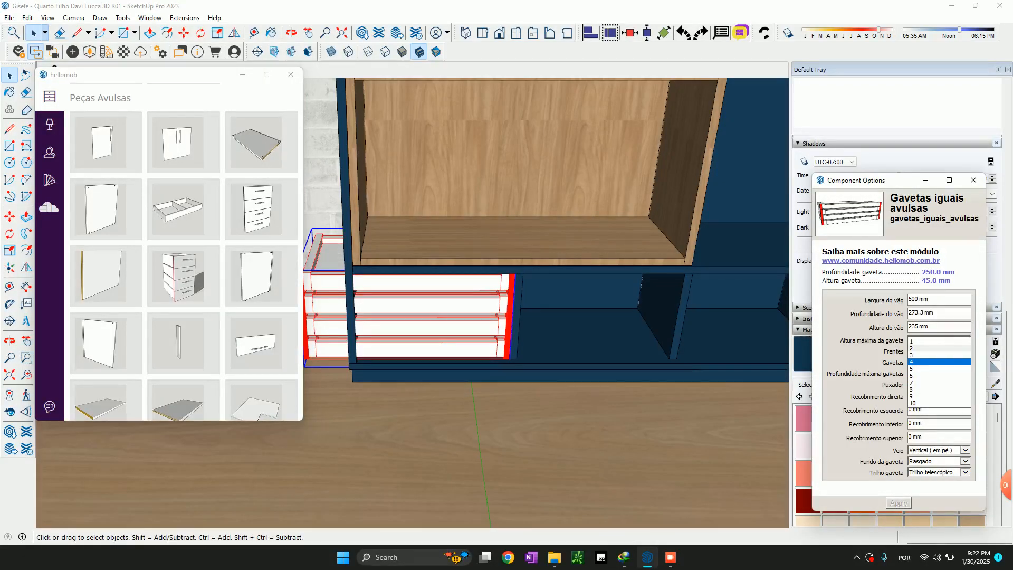
click(938, 342)
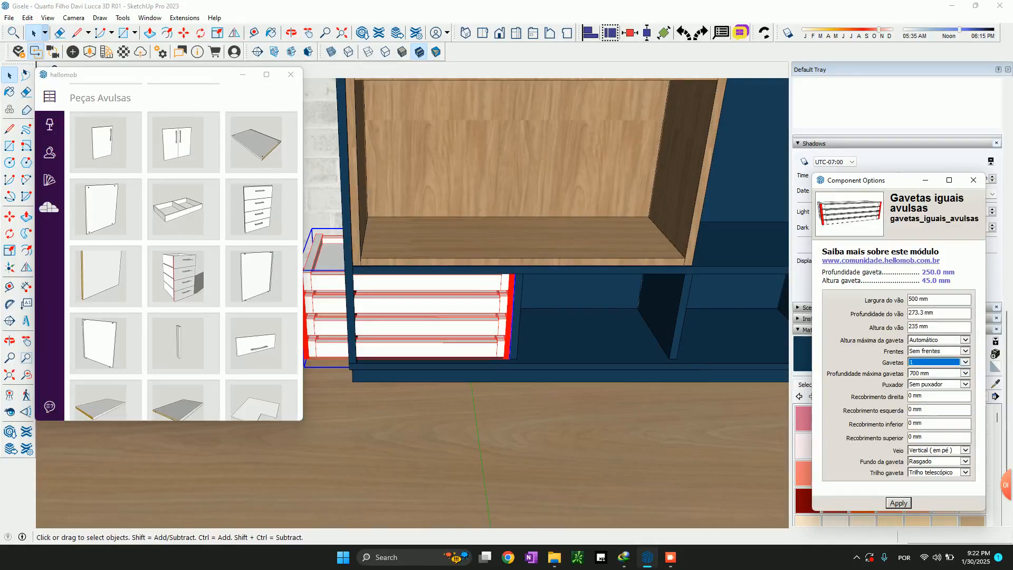
click(965, 373)
click(965, 373)
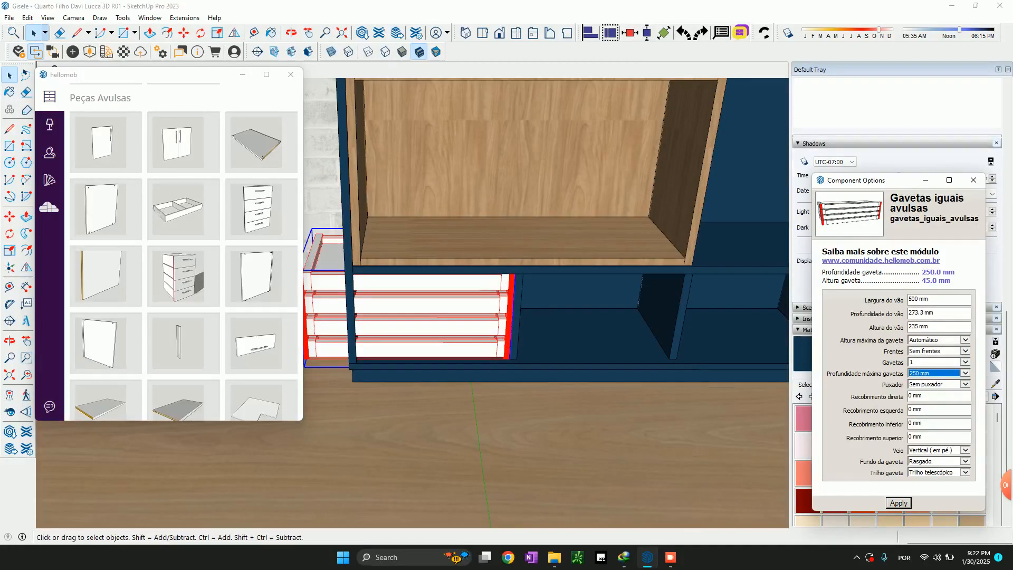
click(965, 461)
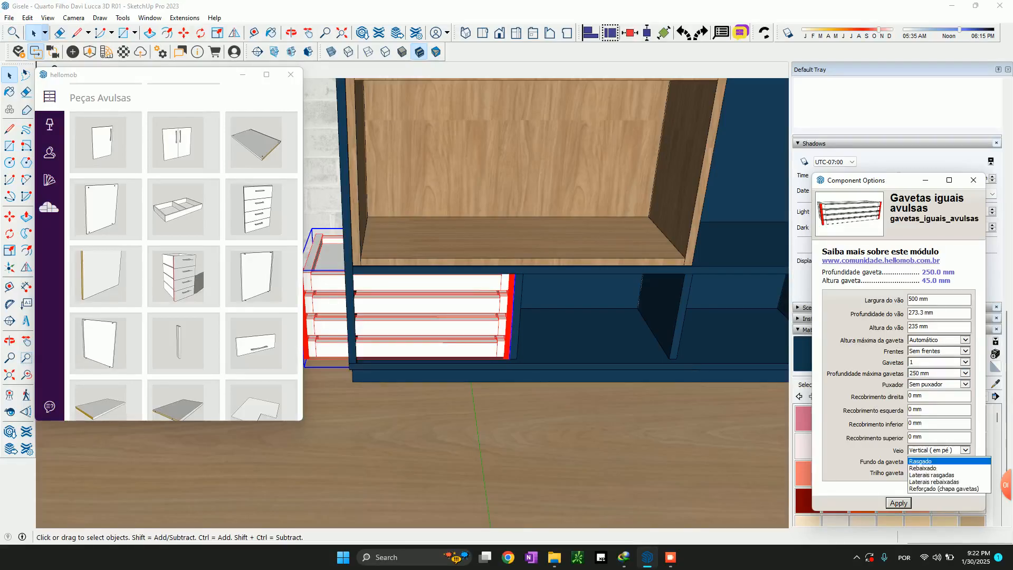
click(931, 475)
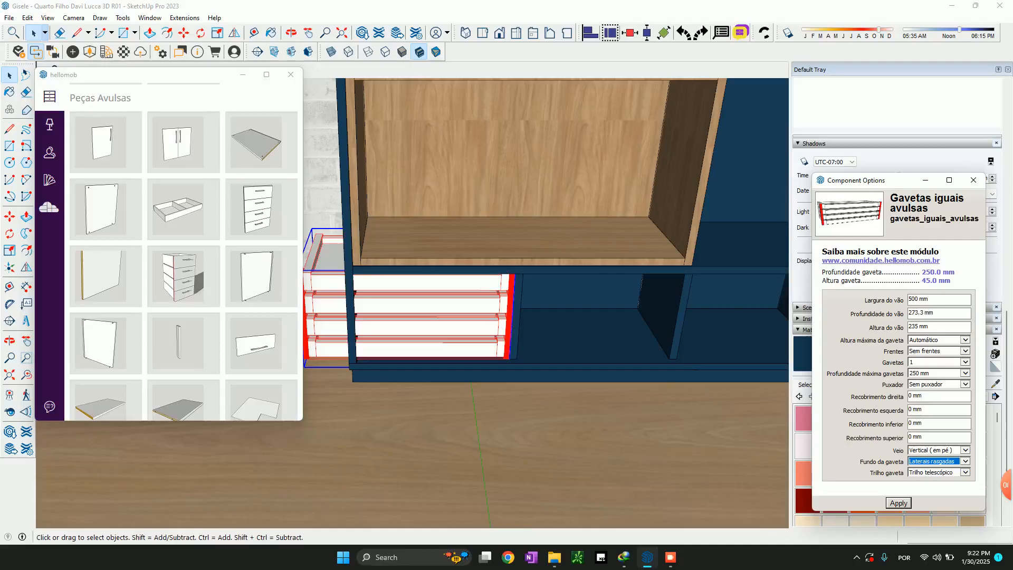
click(899, 503)
Scale the drawer module's width to about 370 mm so it fits between the side panel and the first divider
middle_drag(475, 311, 580, 325)
key(s)
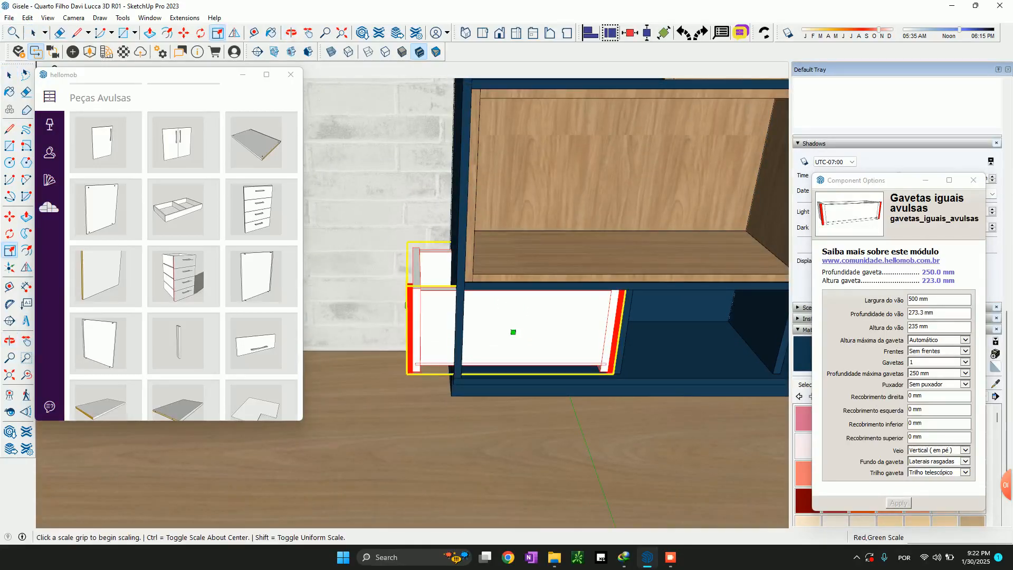
click(605, 304)
scroll(605, 304, up, 3)
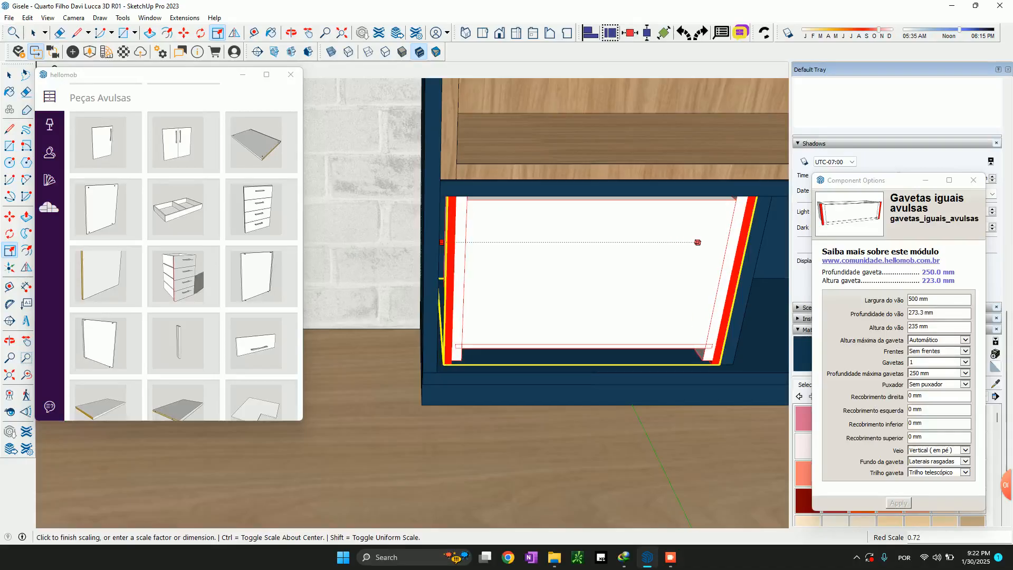
click(436, 373)
middle_drag(436, 372, 384, 333)
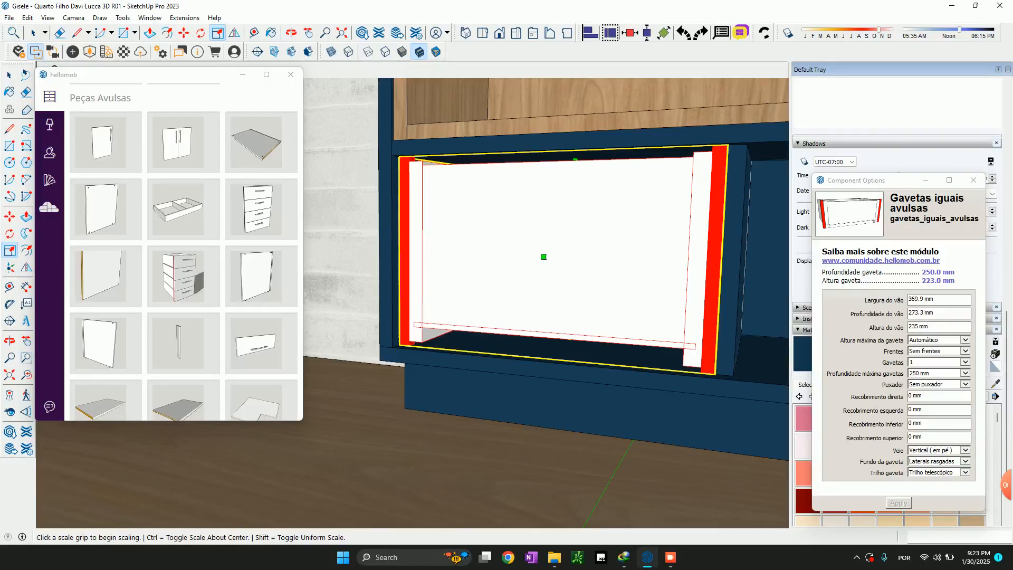
Set the drawer's overlaps to 8 mm for direita and -3 mm for esquerda, inferior and superior
click(909, 395)
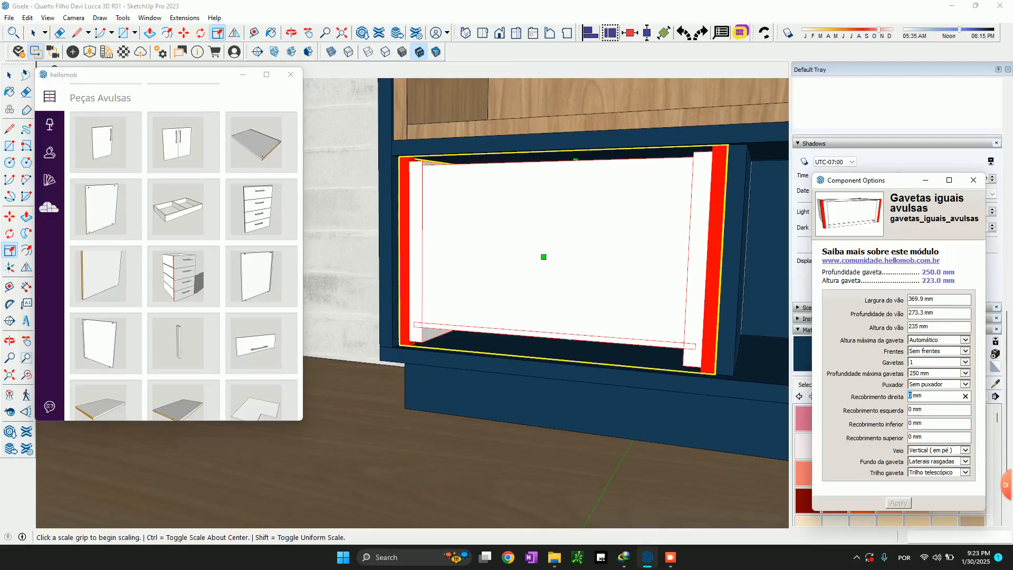
text(8)
key(Tab)
text(-3)
key(Tab)
text(-3)
key(Tab)
text(-)
key(Tab)
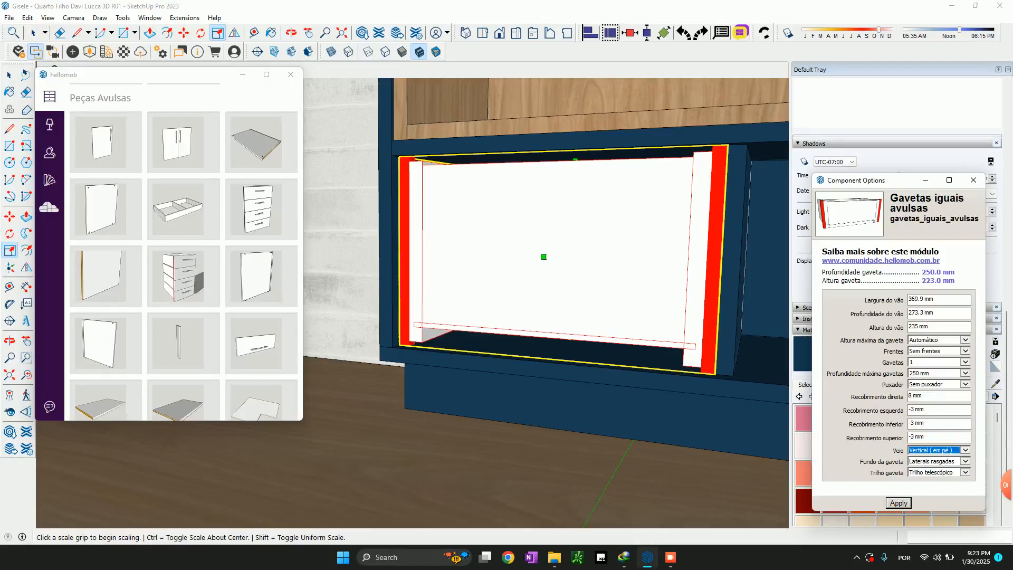
key(Return)
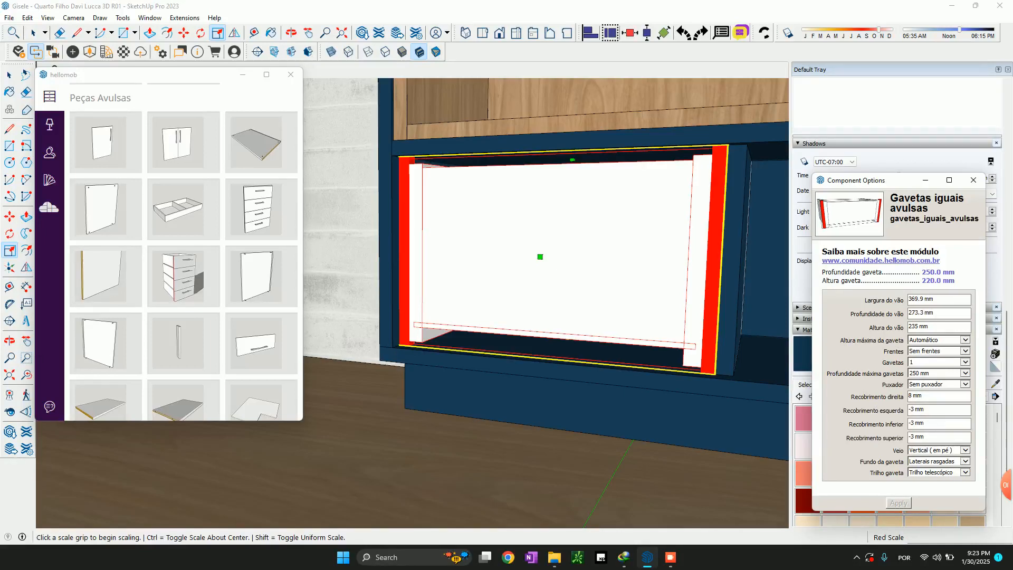
Give the drawer a front by setting Frentes to "Com frentes"
click(950, 351)
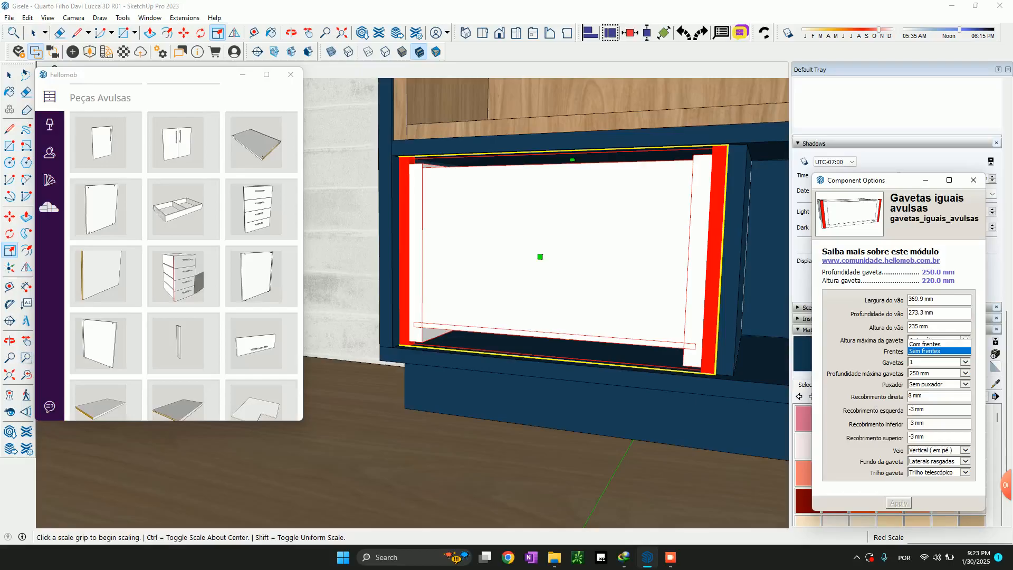
click(932, 343)
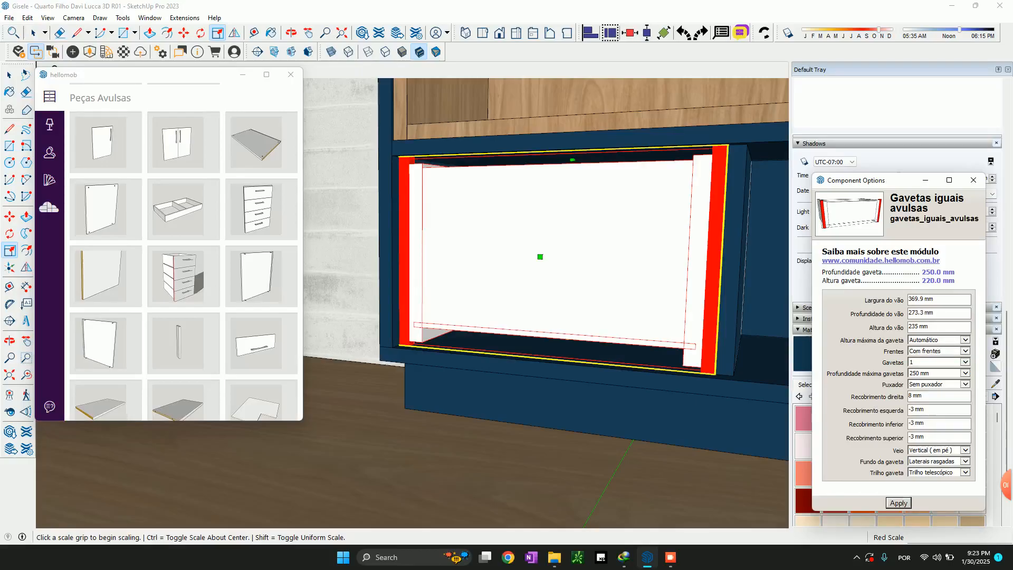
click(899, 503)
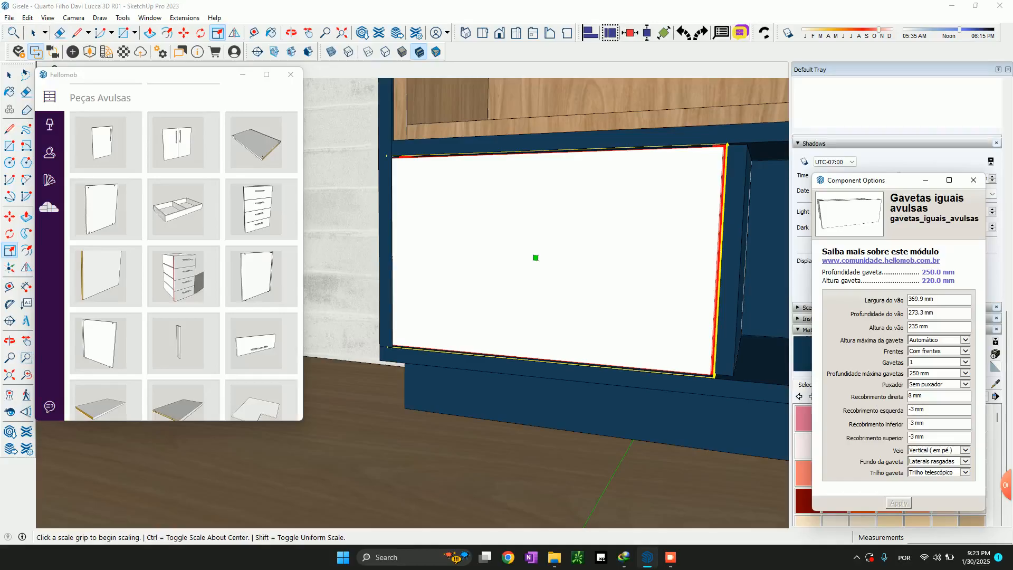
Swap the drawer front's side overlaps, setting Recobrimento direita to -3 mm and Recobrimento esquerda to 8 mm
drag(852, 396, 904, 397)
double_click(913, 410)
drag(913, 396, 907, 396)
key(Tab)
click(899, 503)
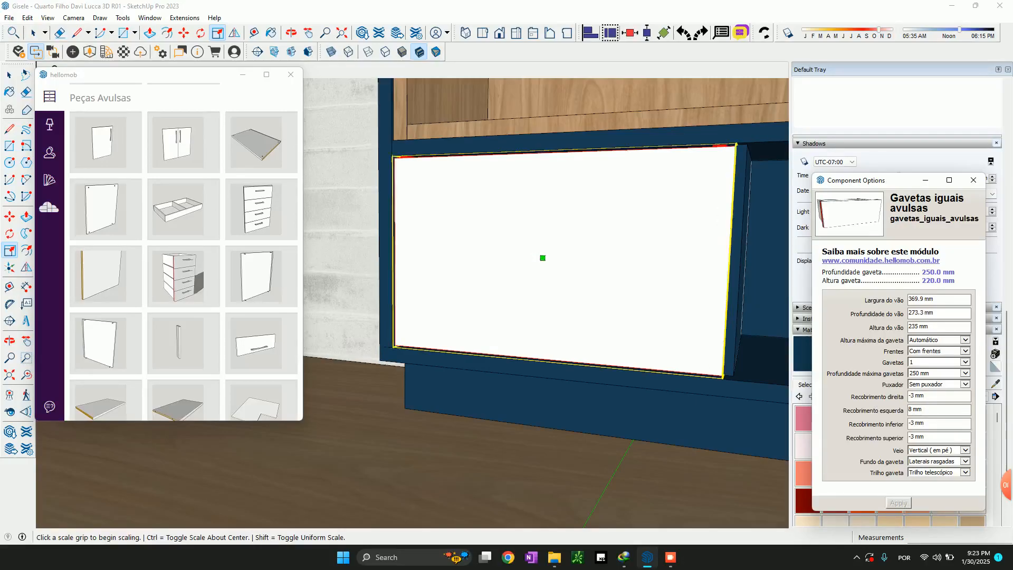
middle_drag(520, 264, 596, 280)
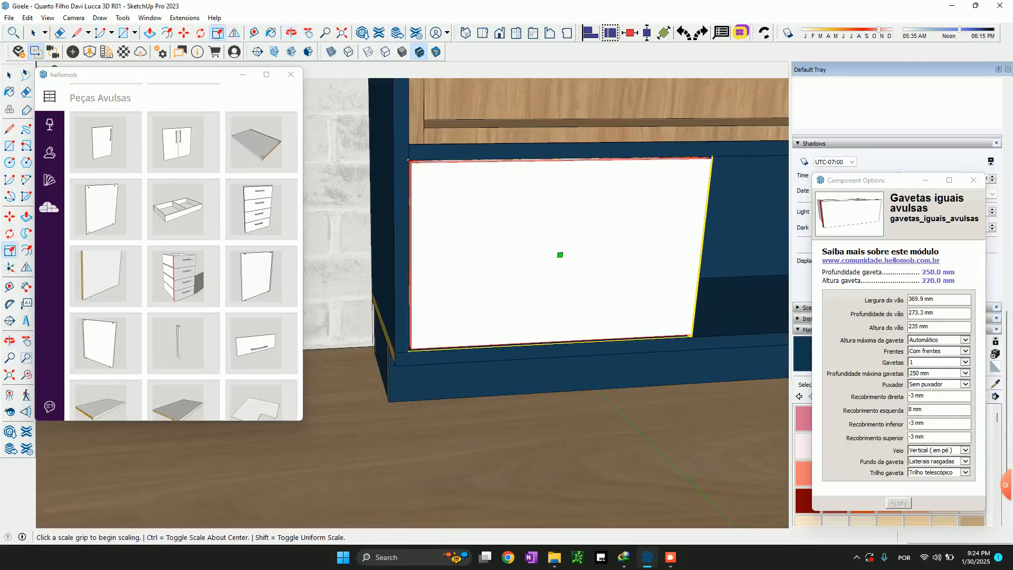
shift+middle_drag(548, 250, 397, 246)
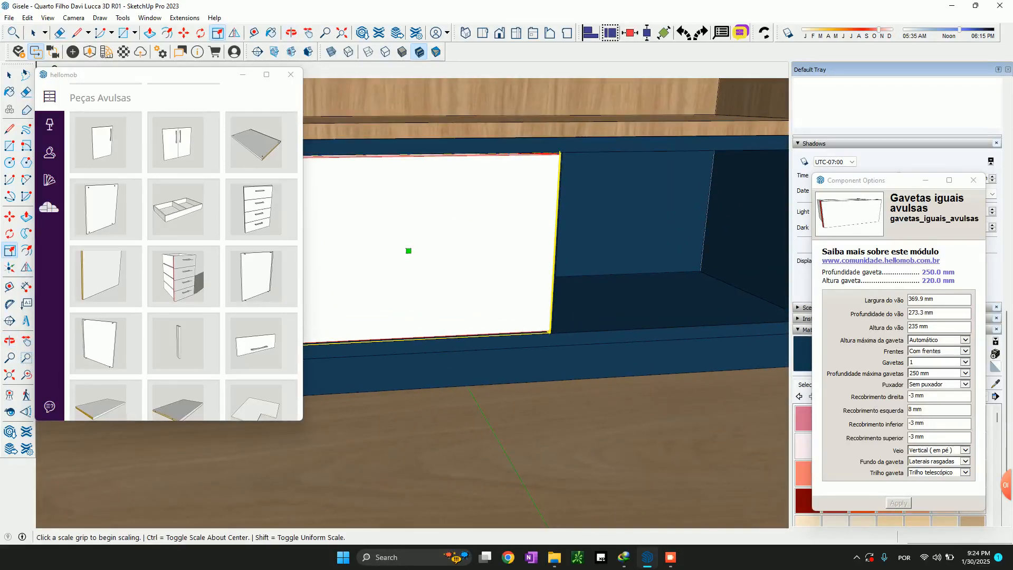
key(m)
scroll(558, 344, up, 4)
click(542, 320)
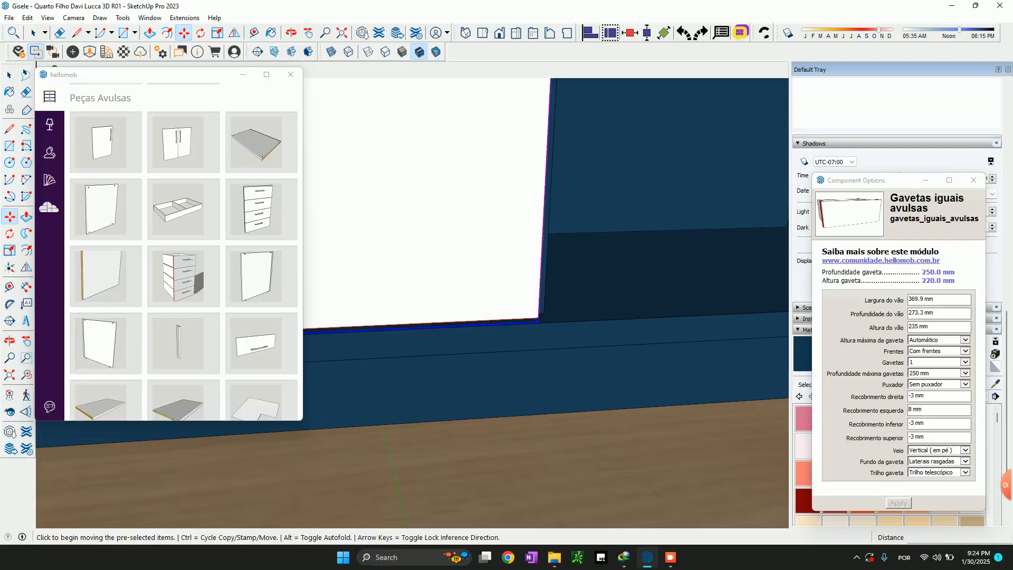
key(ctrl)
scroll(549, 322, down, 3)
shift+middle_drag(676, 286, 397, 284)
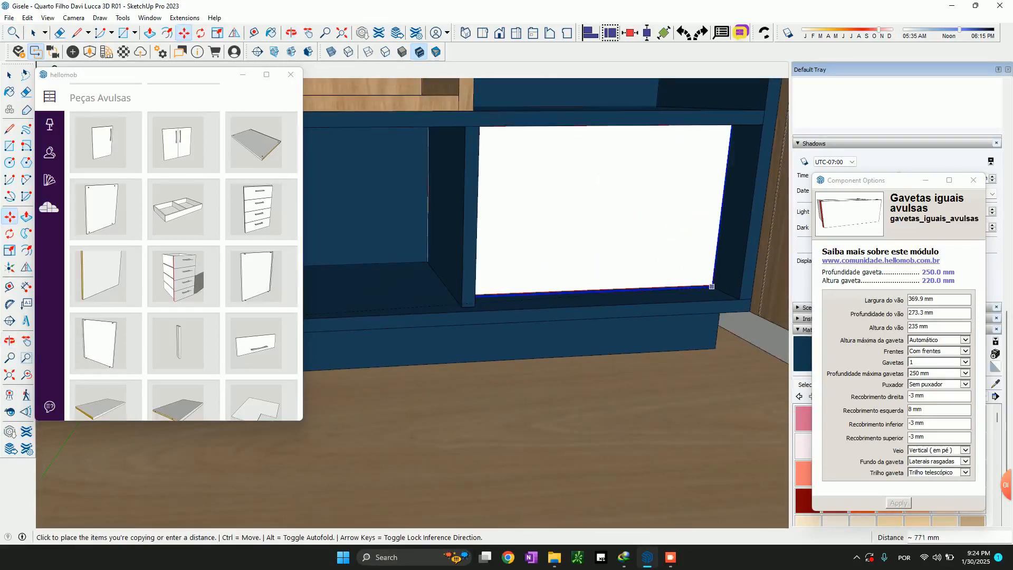
key(space)
Copy the drawer about 768 mm along the shelf unit into the bottom compartment beside the wardrobe
mouse_move(449, 285)
shift+middle_down()
mouse_move(662, 285)
mouse_move(588, 285)
shift+middle_up()
key(m)
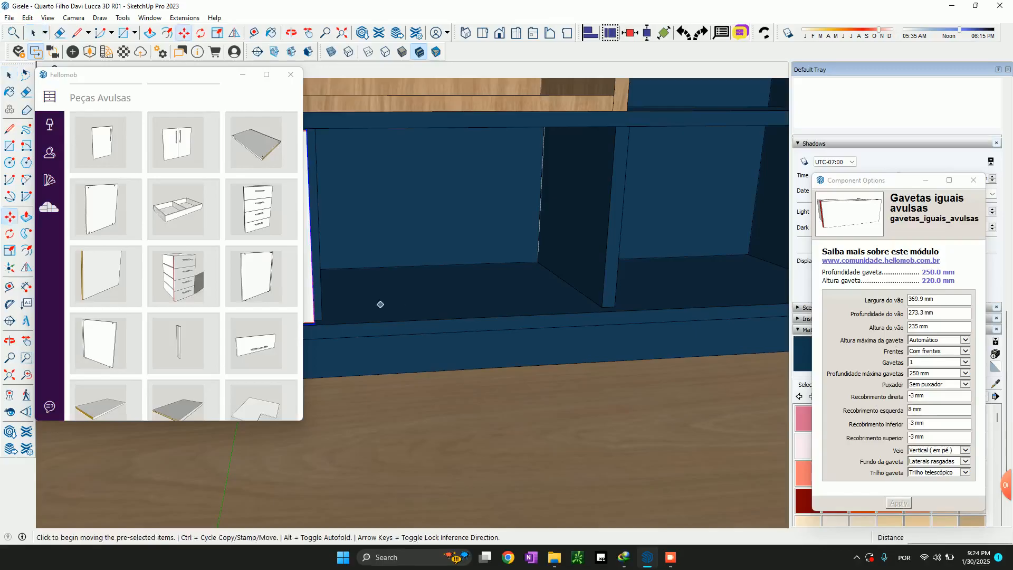
click(314, 323)
key(ctrl)
scroll(376, 322, down, 3)
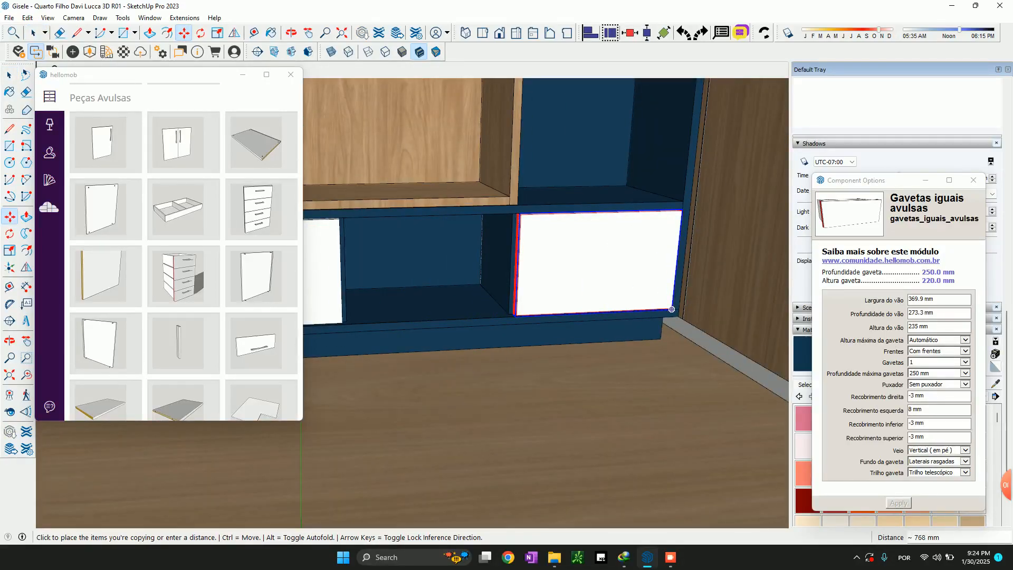
click(671, 310)
Set the copied drawer's Recobrimento esquerda to -3 mm and its Recobrimento direita to 8 mm
double_click(910, 410)
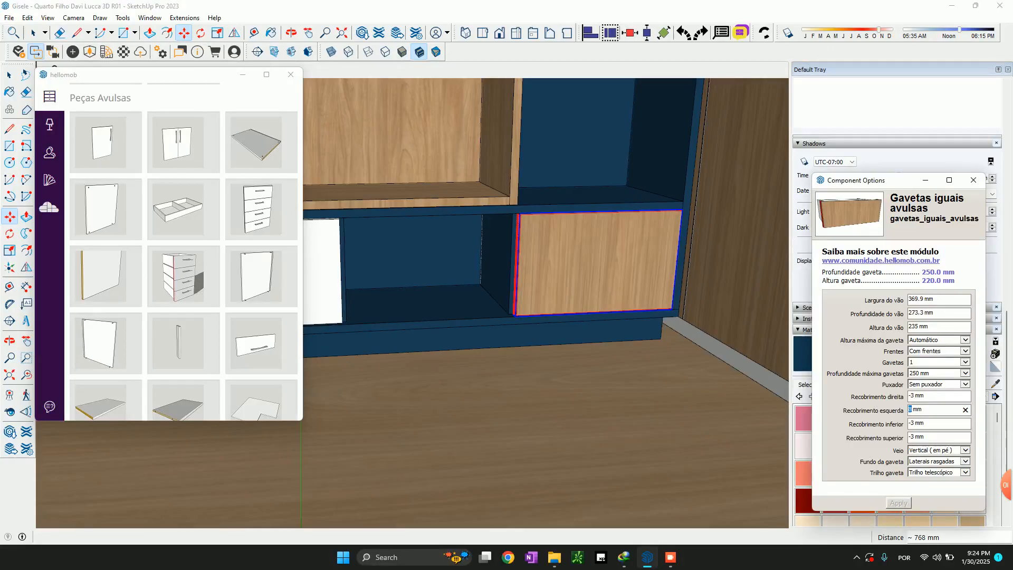
text(-3)
drag(915, 396, 908, 395)
text(8)
key(Return)
Reposition the copied drawer by its lower corner in the compartment beside the wardrobe, finishing with a small shift of about 8 mm
scroll(528, 322, up, 5)
middle_drag(520, 335, 539, 339)
click(538, 339)
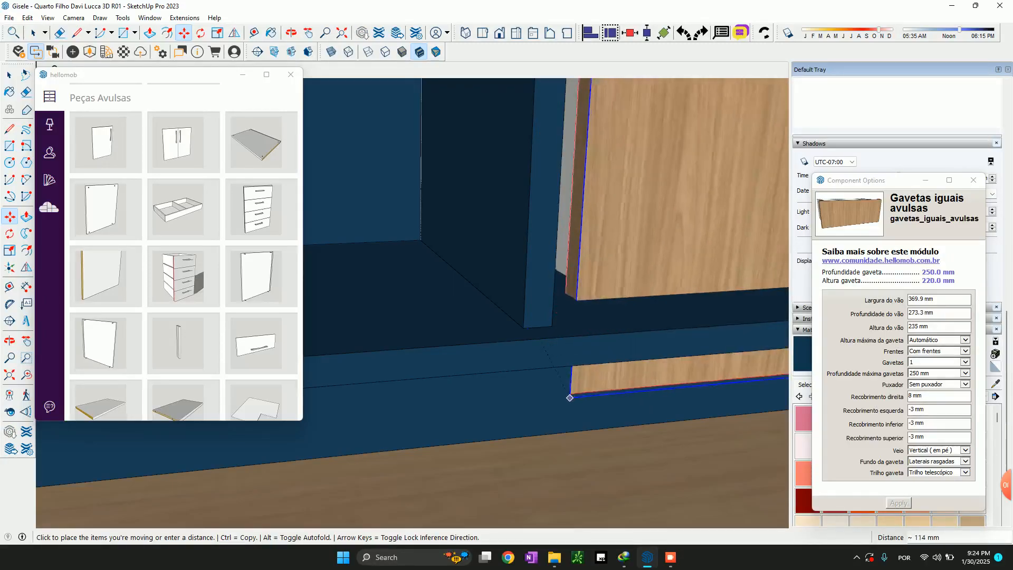
click(598, 377)
scroll(581, 342, up, 2)
scroll(581, 342, up, 1)
middle_drag(581, 342, 646, 304)
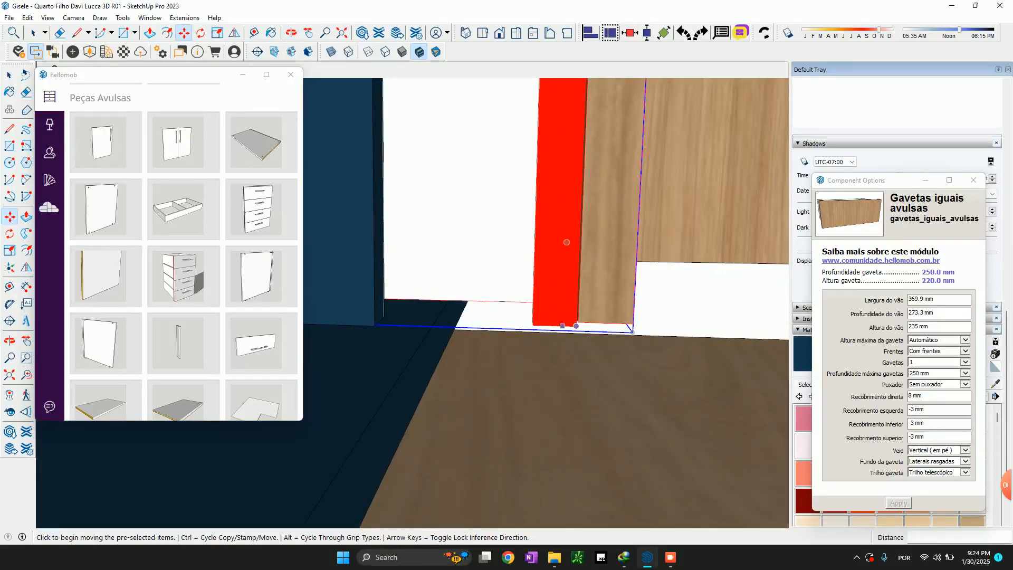
click(575, 326)
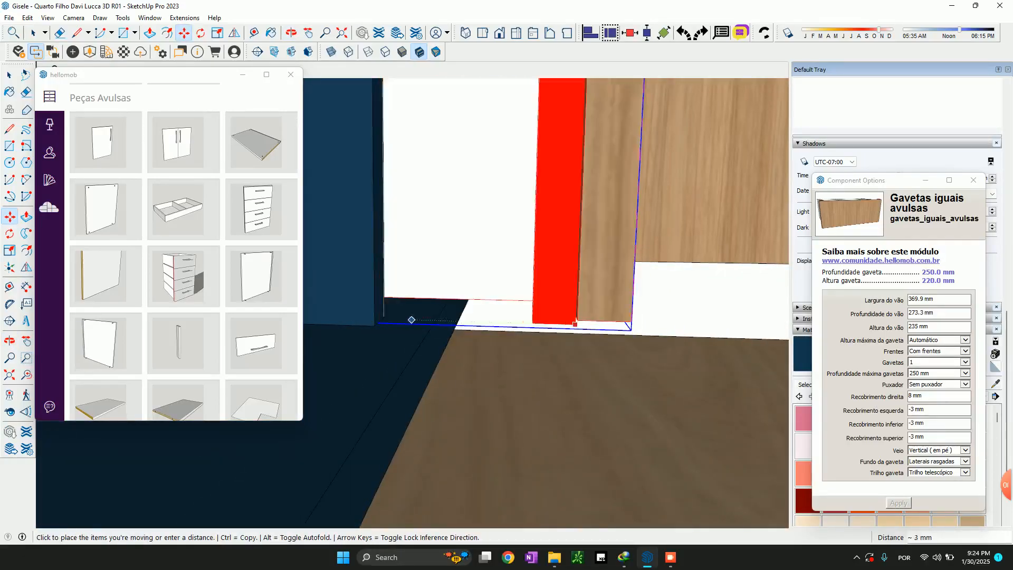
click(574, 321)
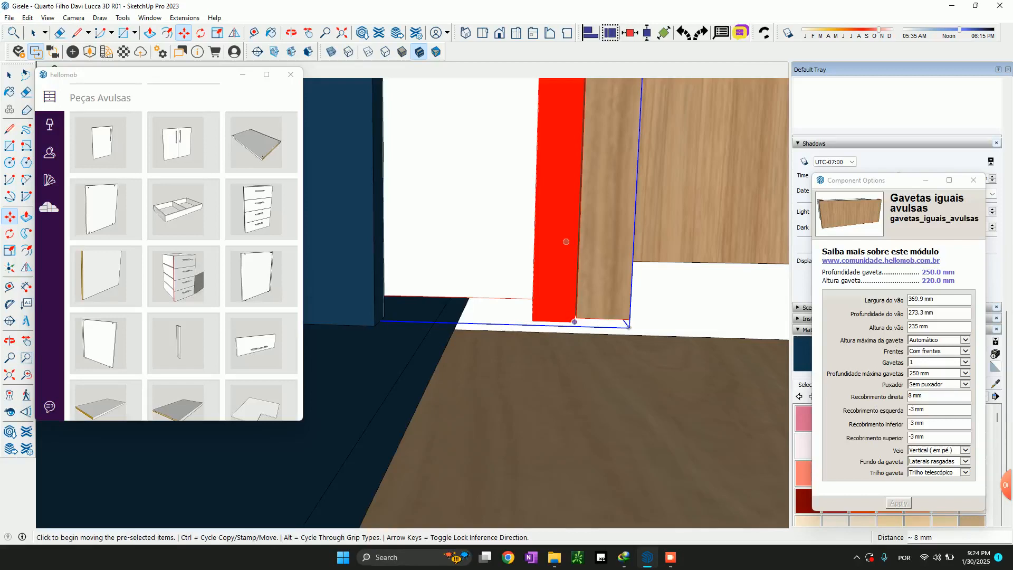
Move the copied drawer sideways until its runner side meets the divider's face
click(569, 315)
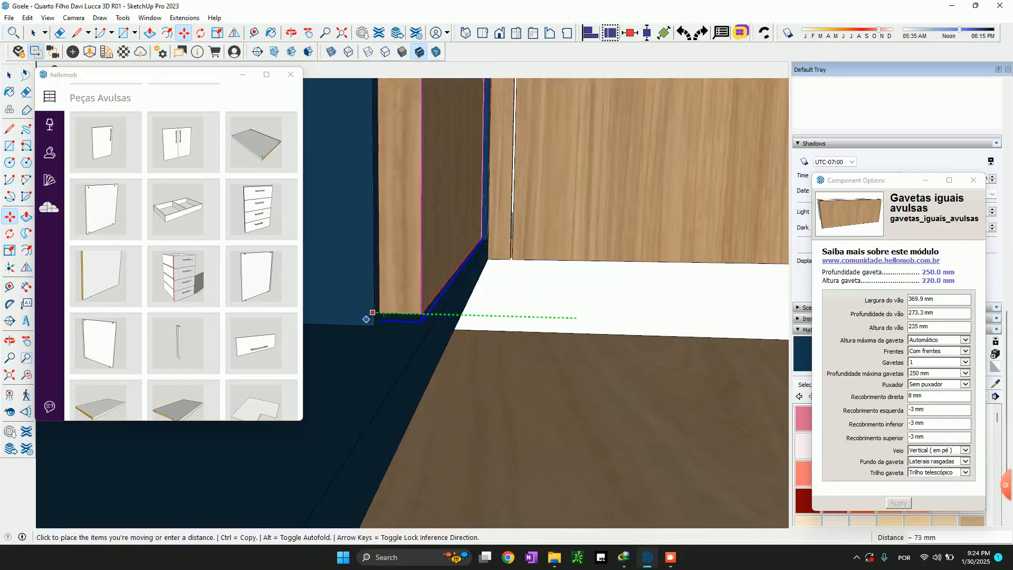
click(383, 315)
click(386, 315)
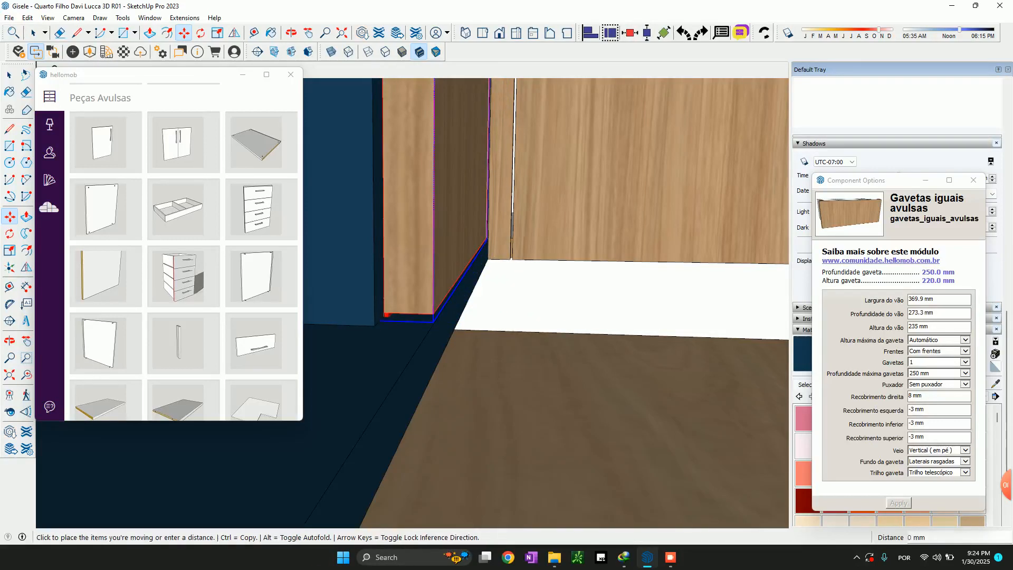
key(space)
middle_drag(376, 323, 439, 328)
scroll(459, 338, up, 3)
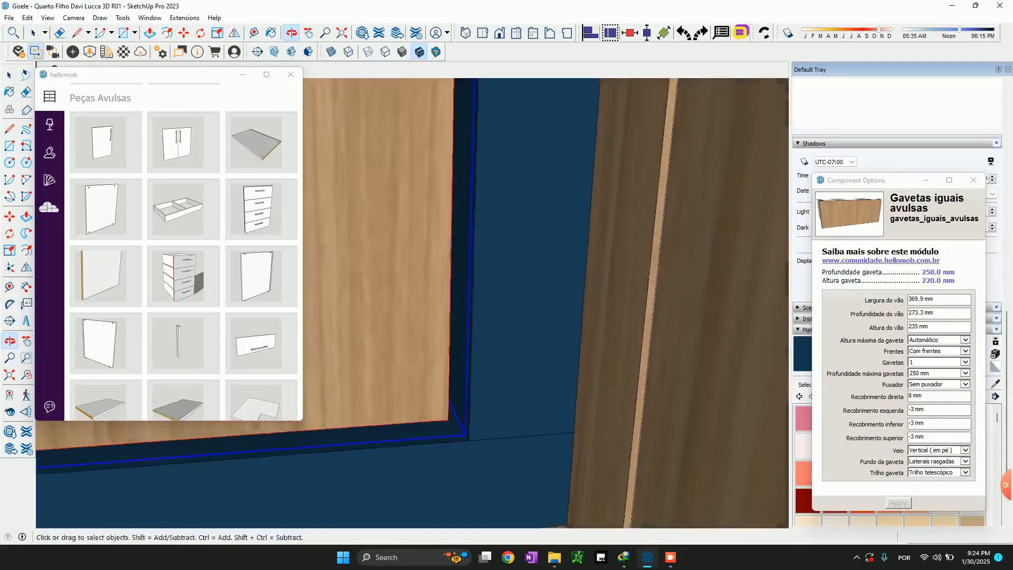
Give both end drawers' fronts the MDF 18 azul texturizado 2F Berneck board and the Fita 0.4 x 22 mm azul texturizado Rehau edge banding
scroll(504, 449, down, 10)
middle_drag(501, 453, 612, 372)
scroll(585, 338, up, 2)
mouse_move(586, 337)
middle_down()
mouse_move(607, 390)
mouse_move(593, 351)
middle_up()
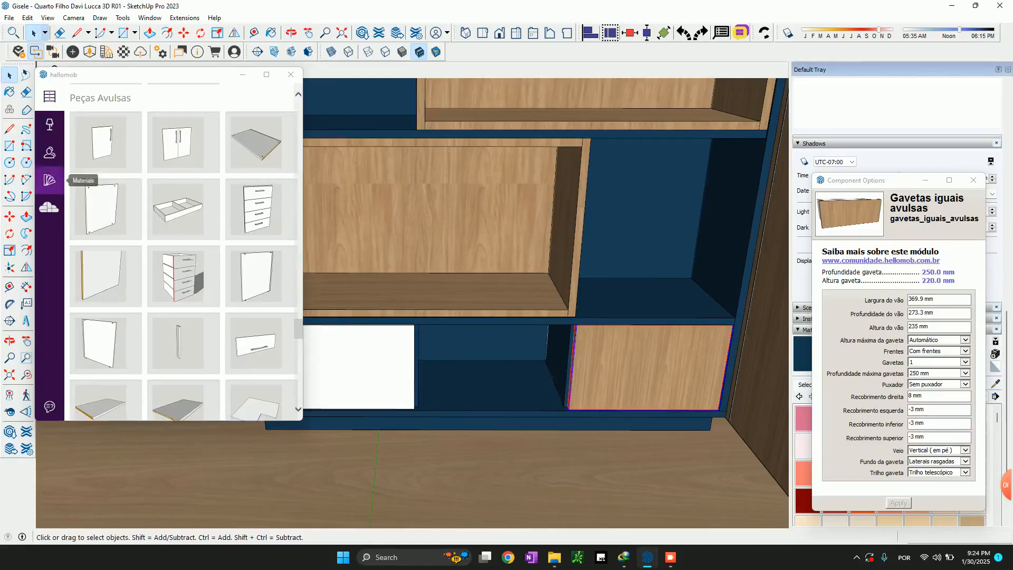
click(49, 180)
shift+click(363, 366)
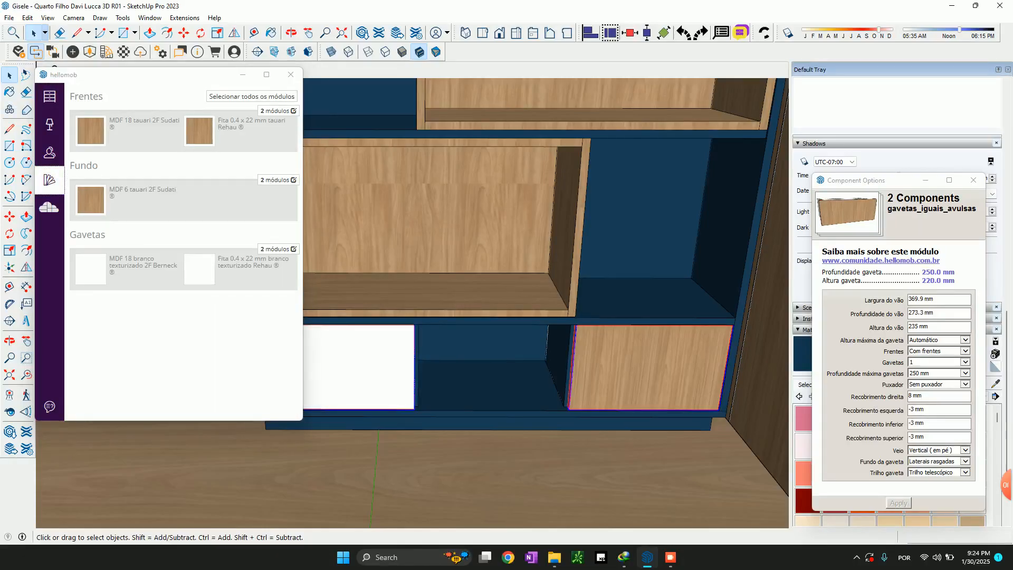
click(100, 130)
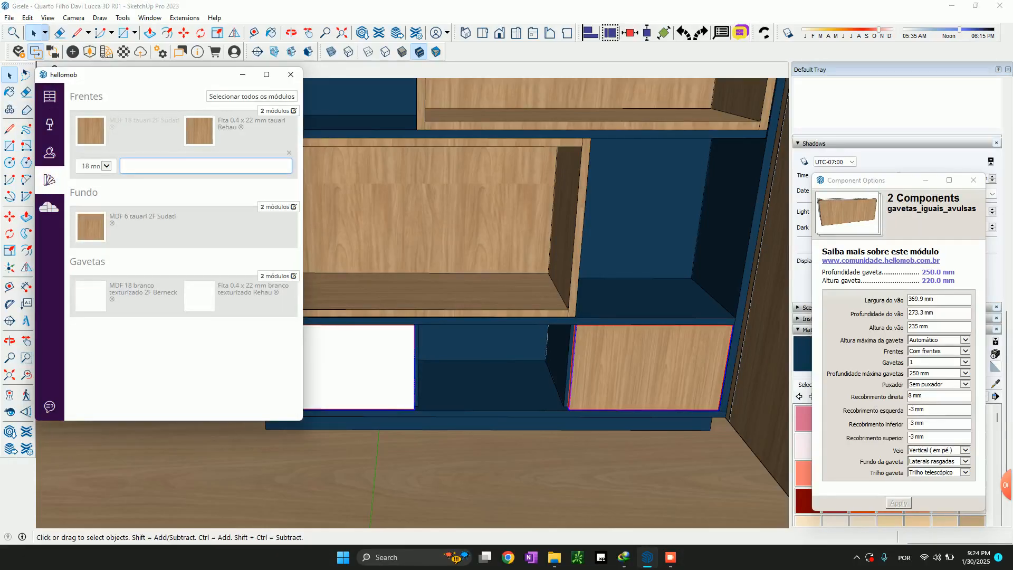
text(azul)
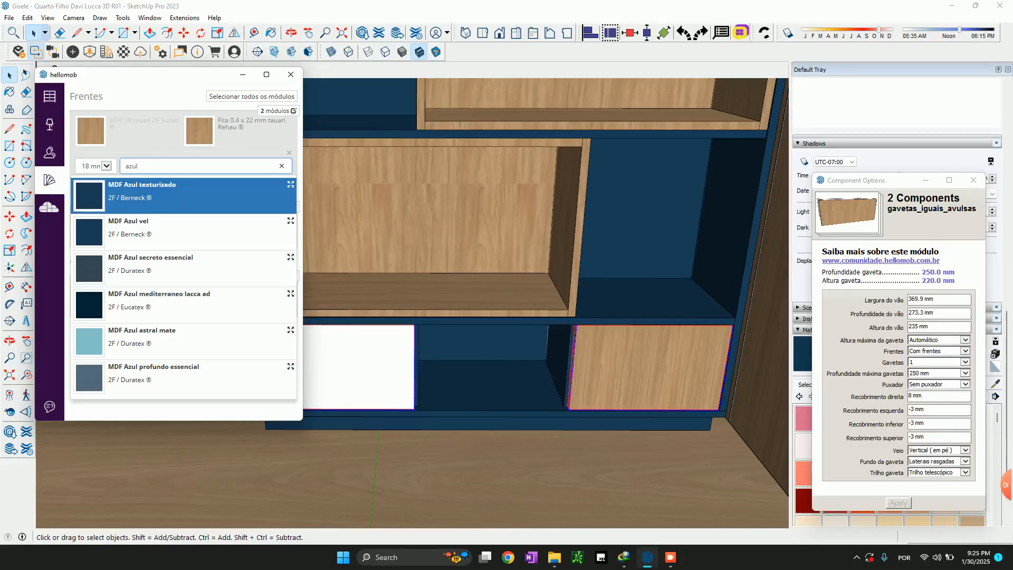
key(Return)
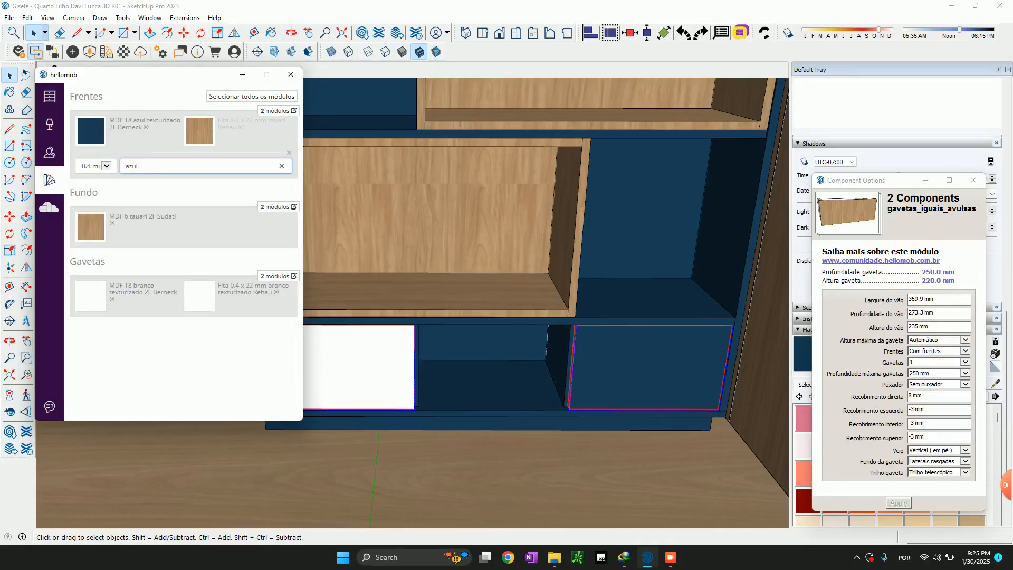
key(Return)
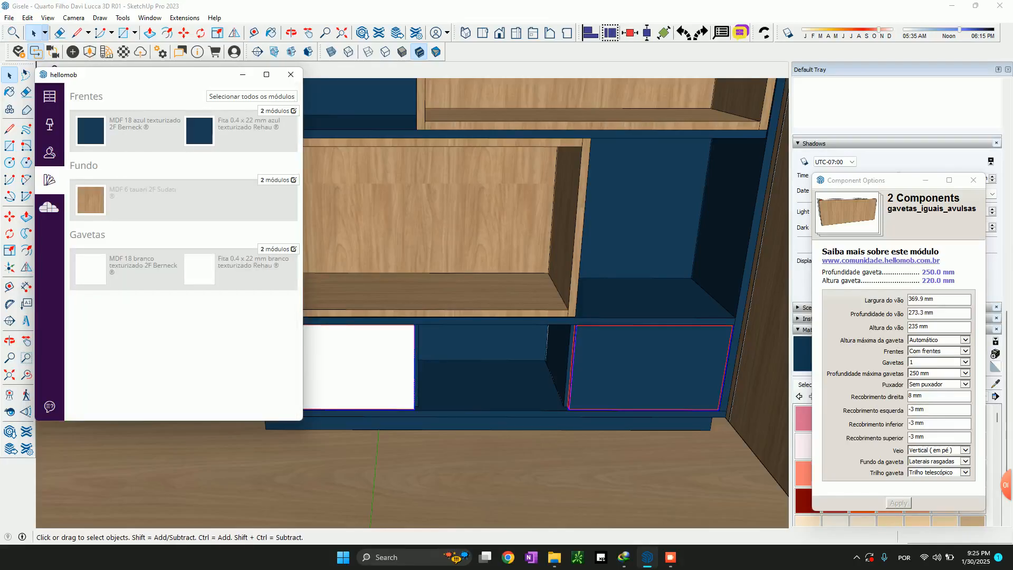
Set the Fundo of both selected drawers to MDF 6 branco texturizado 2F Sudati
text(branco)
key(Return)
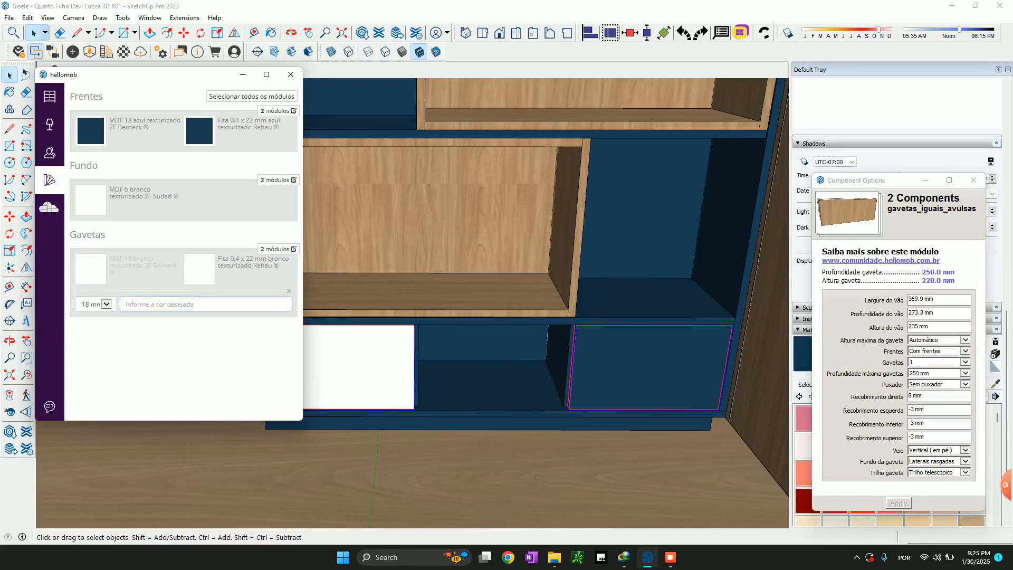
middle_drag(544, 295, 489, 319)
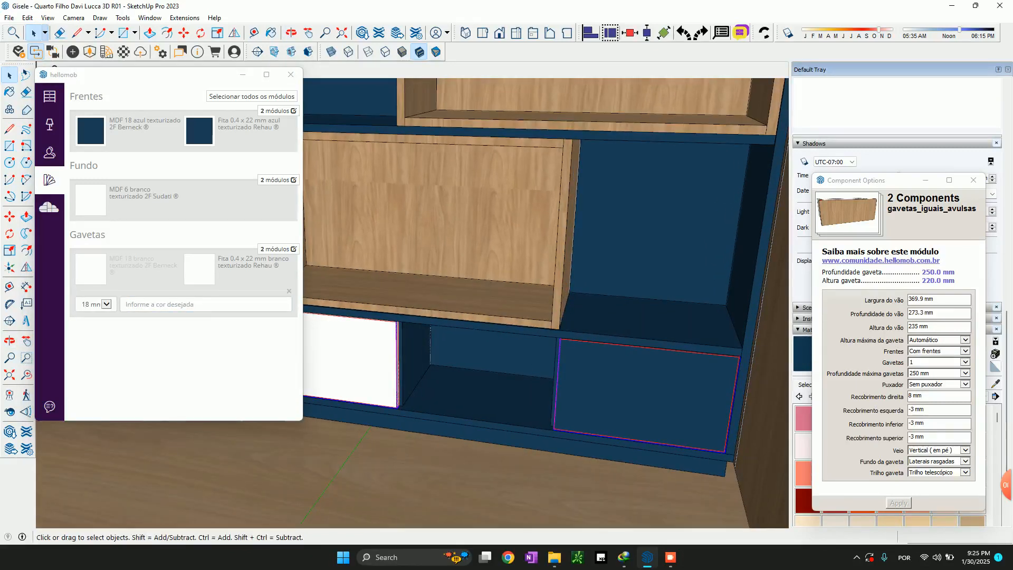
Change the Corpo board of the two bottom dividers to MDF 18 branco texturizado 2F Berneck
click(416, 364)
middle_drag(422, 364, 523, 351)
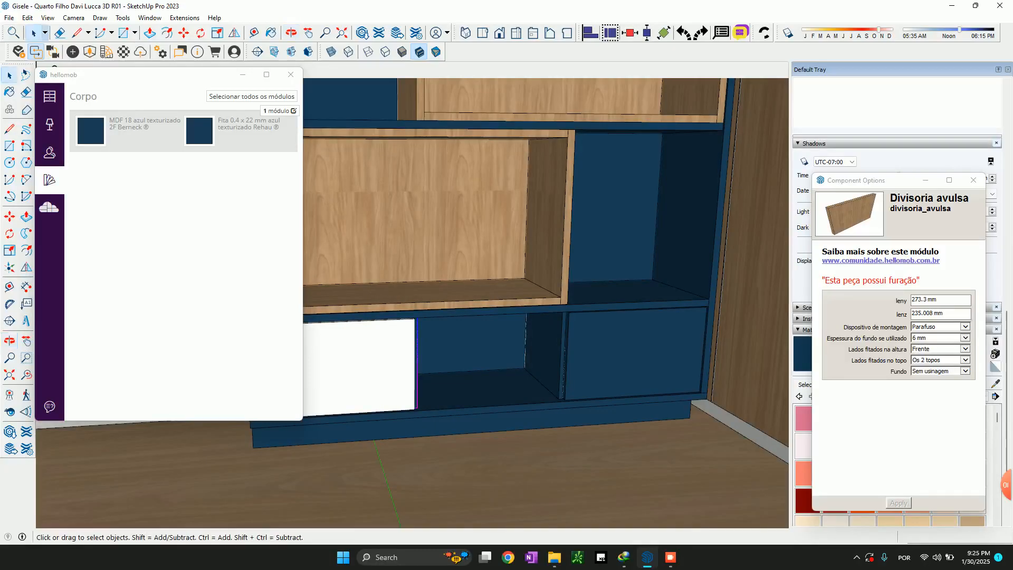
shift+click(543, 352)
click(138, 124)
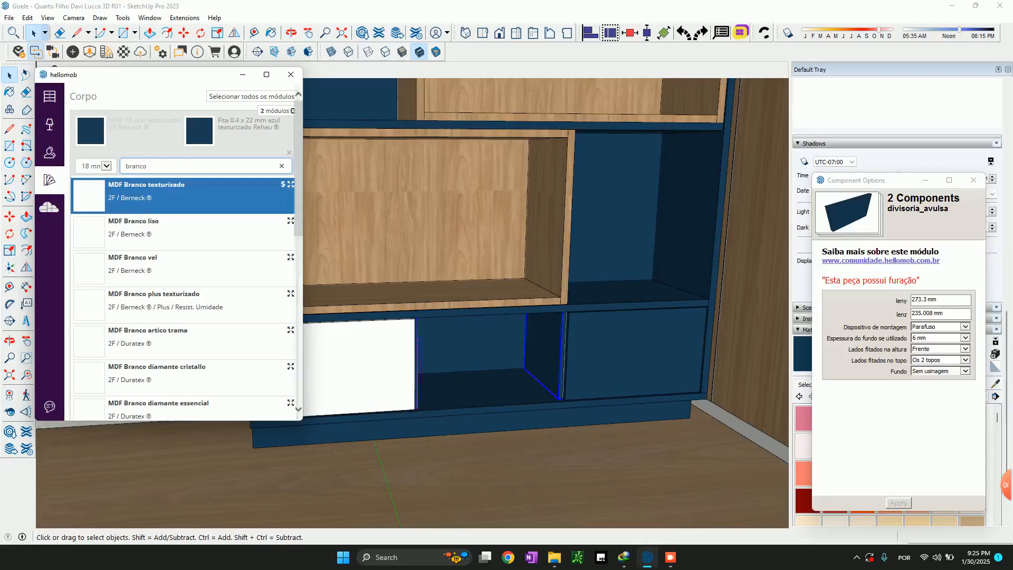
key(Return)
scroll(558, 347, up, 3)
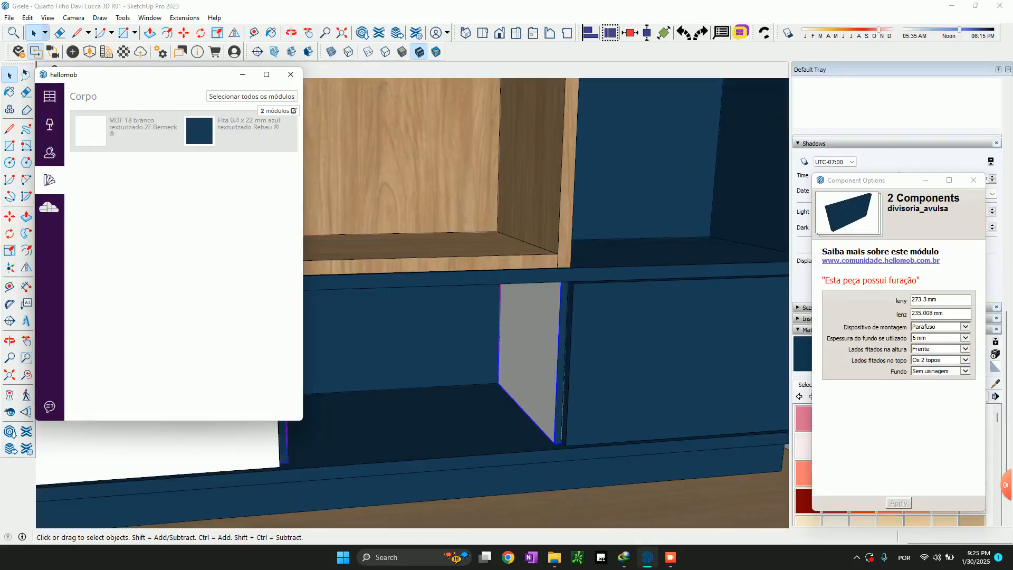
Examine the materials assigned to the divider beside the blue-fronted drawer and to the white-fronted end drawer
click(550, 350)
middle_drag(549, 350, 541, 442)
scroll(541, 443, down, 4)
scroll(503, 439, up, 3)
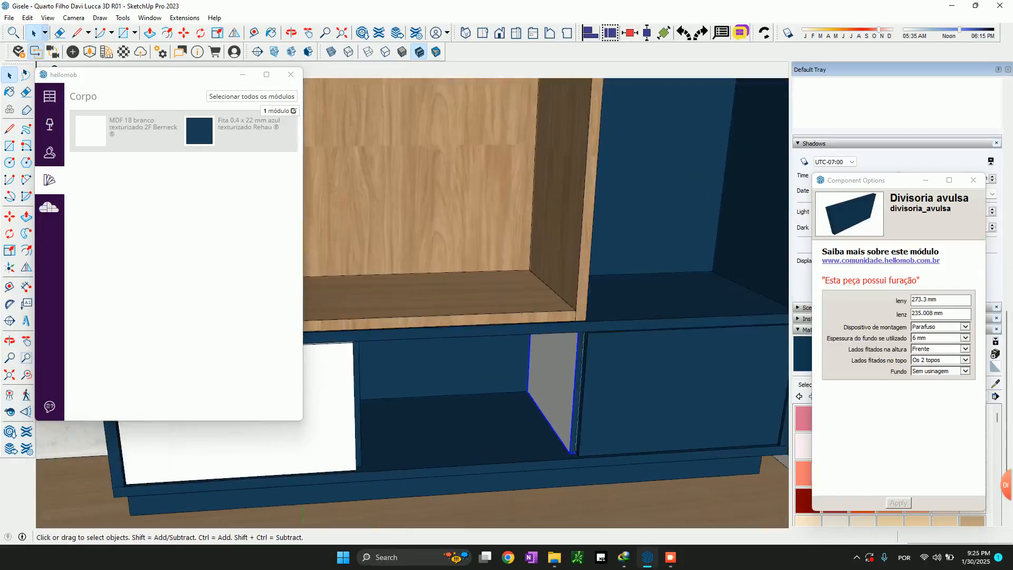
click(328, 427)
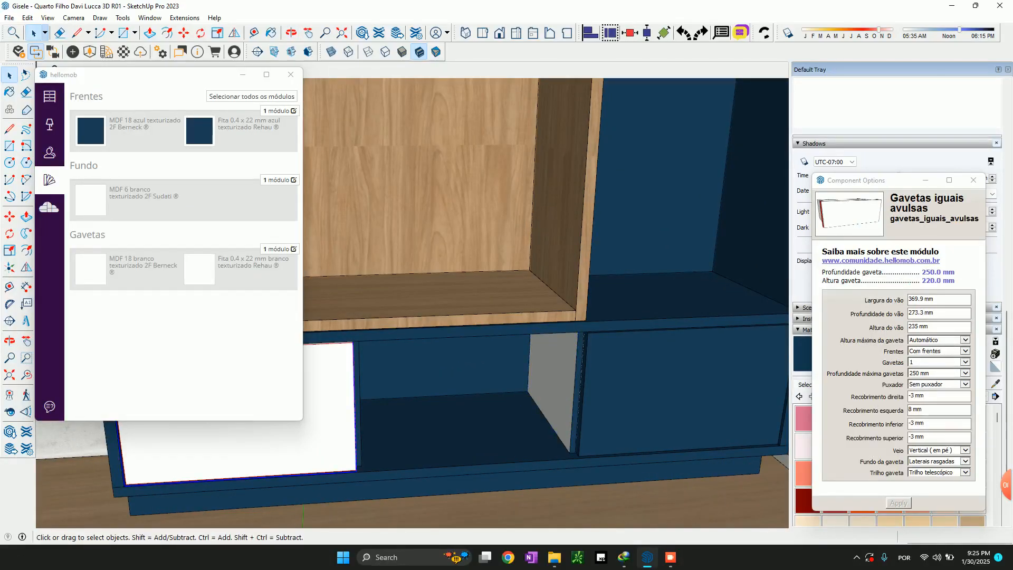
shift+middle_drag(328, 427, 374, 360)
Copy the blue-fronted drawer about 252 mm along the shelf unit towards the open middle compartment
click(696, 330)
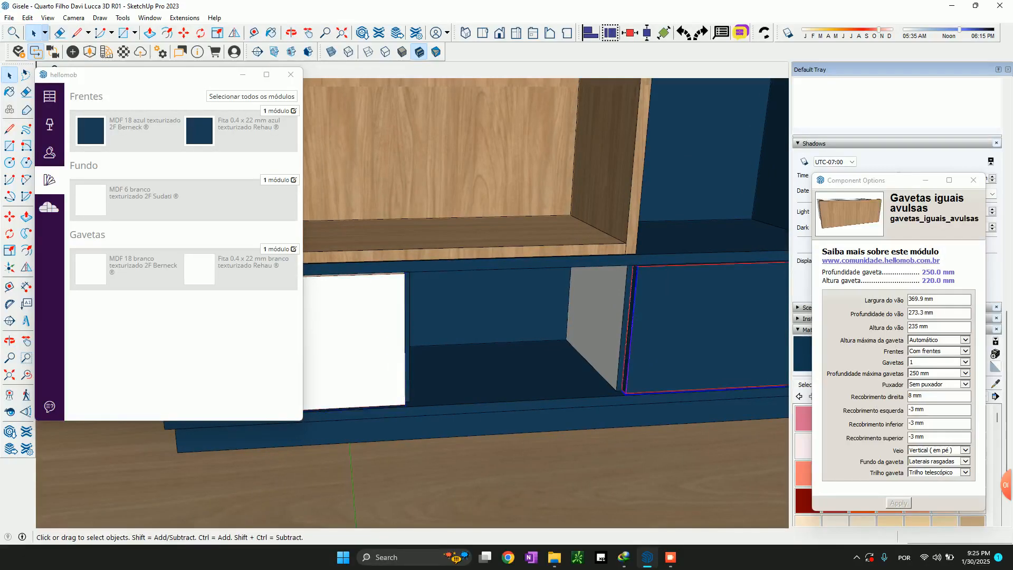
key(m)
key(ctrl)
click(637, 381)
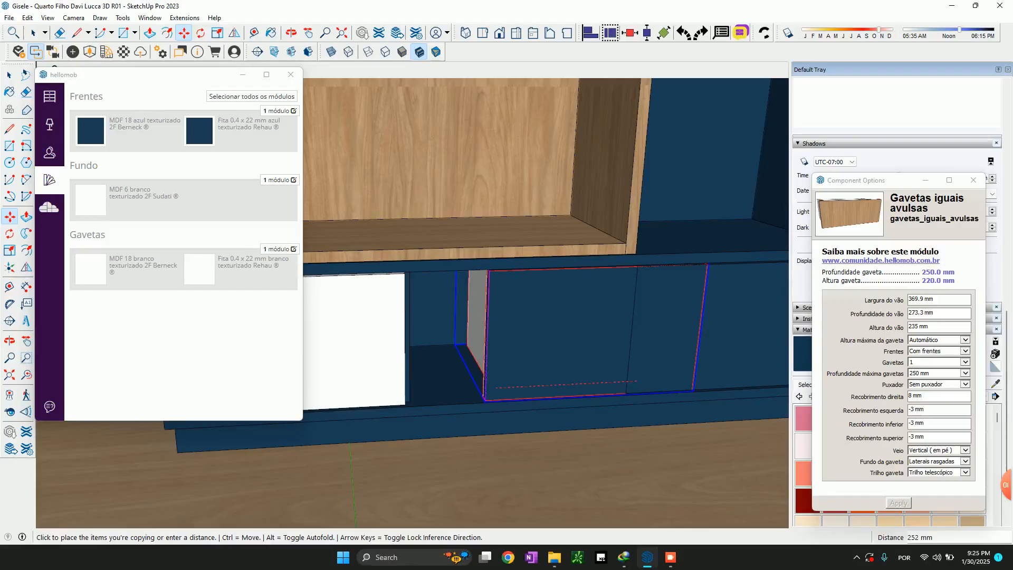
click(496, 388)
Set the copied drawer's Frentes option to Sem frentes
click(939, 351)
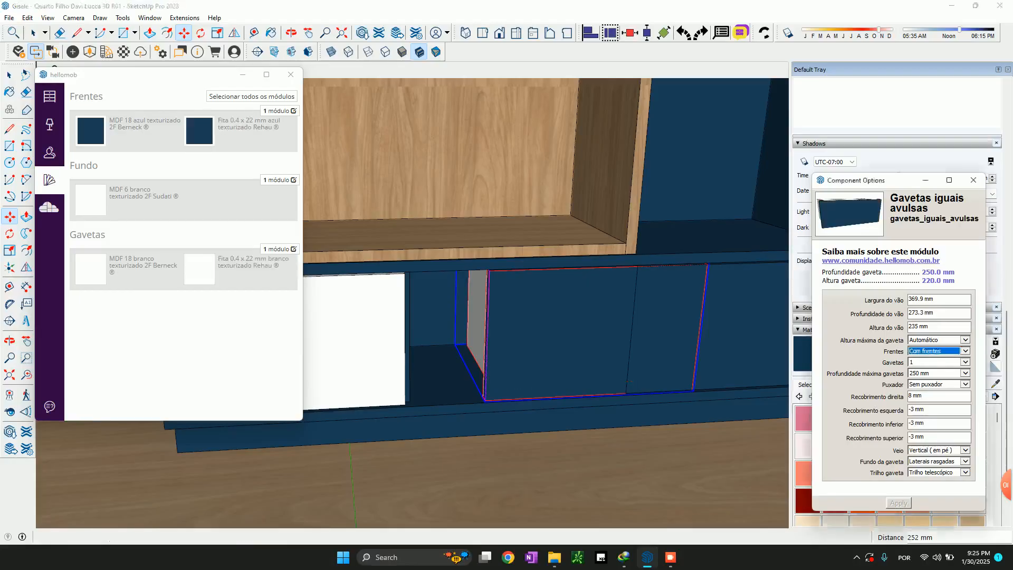
click(925, 358)
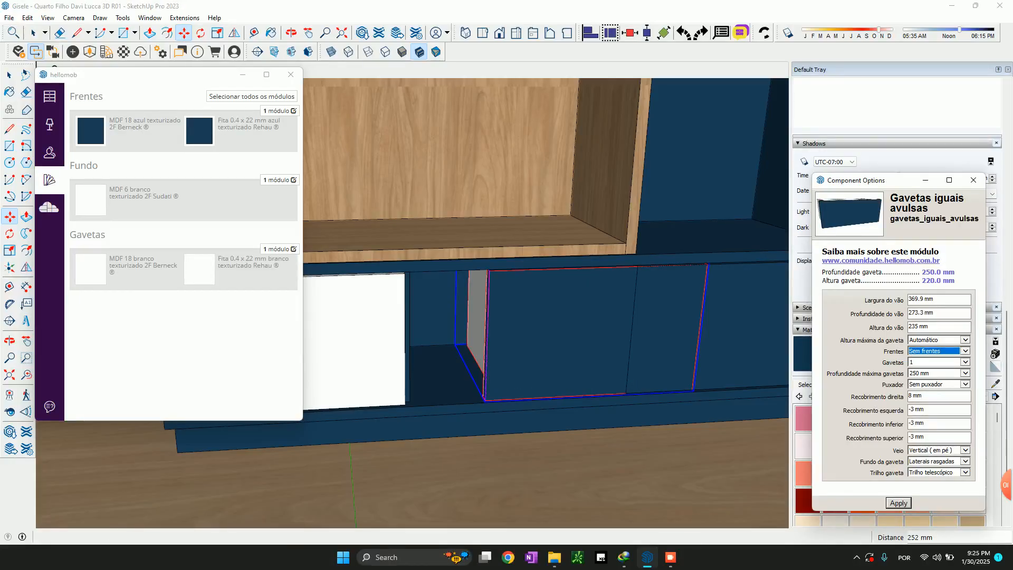
click(899, 503)
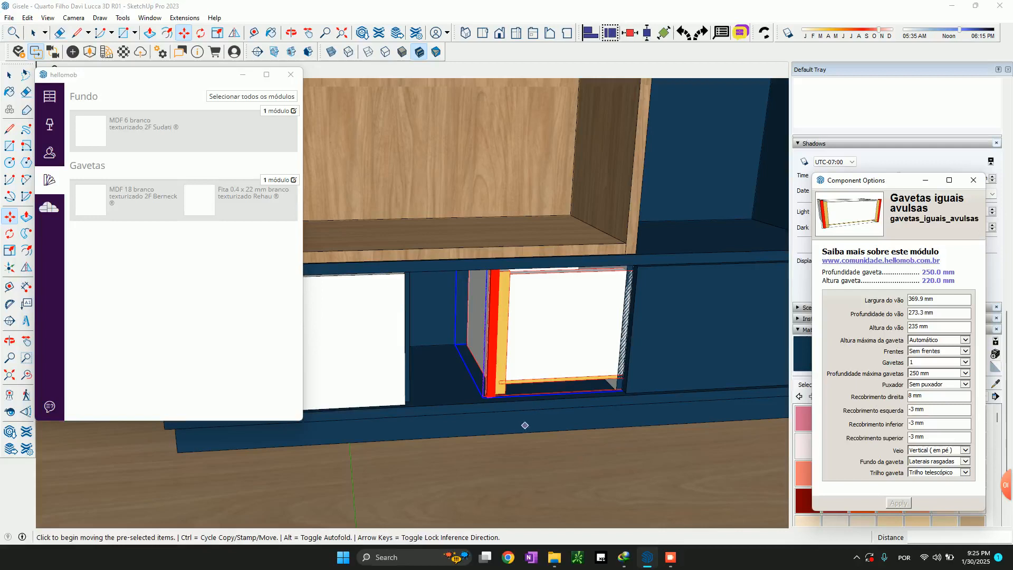
Move the frontless drawer by its lower corner to the divider's lower corner in the middle compartment
scroll(496, 412, up, 5)
click(465, 381)
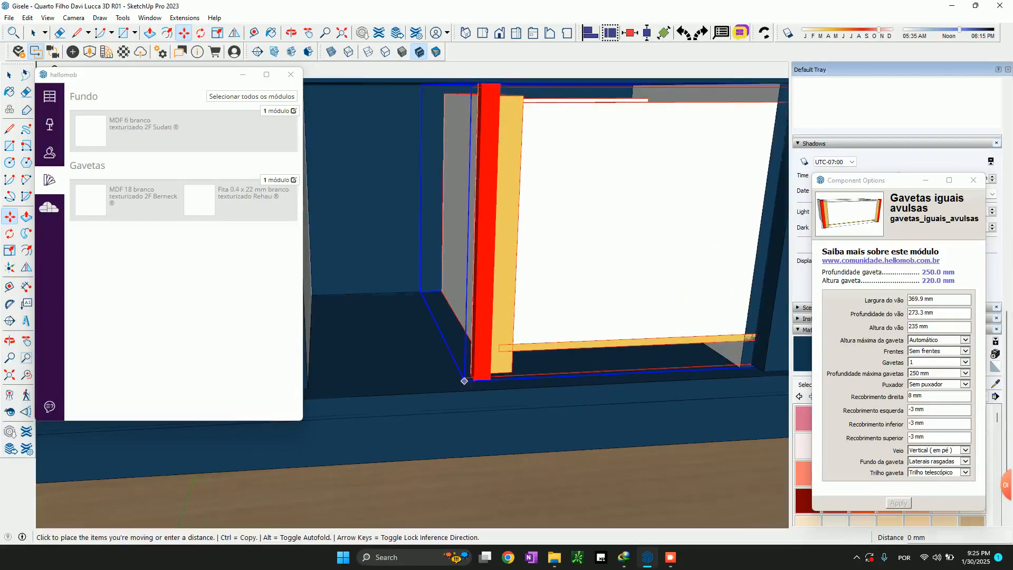
scroll(465, 381, down, 2)
scroll(390, 374, up, 5)
click(353, 397)
scroll(470, 402, down, 5)
middle_drag(549, 369, 484, 376)
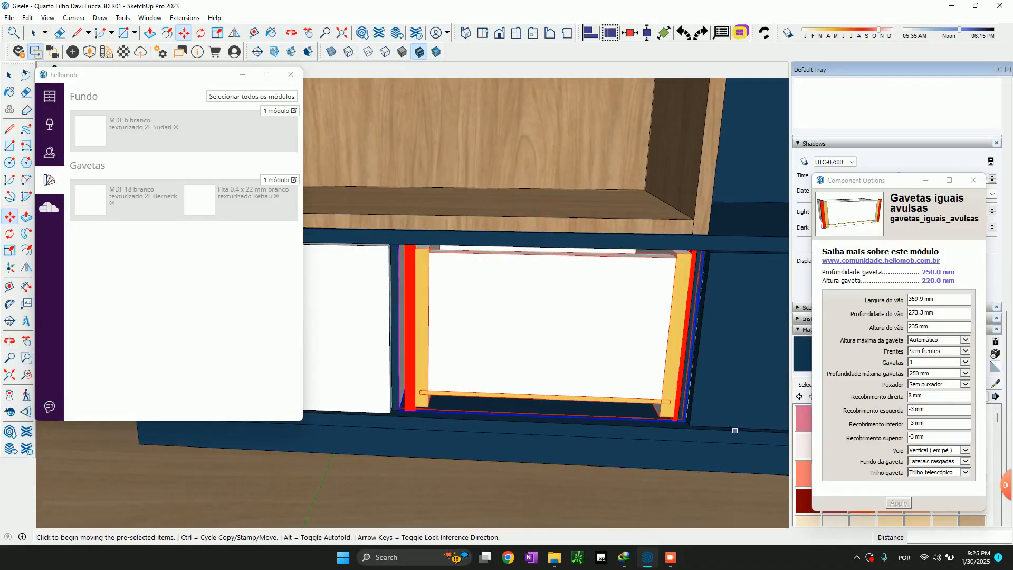
Set the frontless drawer's Recobrimento direita, esquerda, inferior and superior all to 0 mm
click(933, 396)
text(0)
key(Tab)
text(0)
key(Tab)
text(0)
key(Tab)
text(0)
key(Tab)
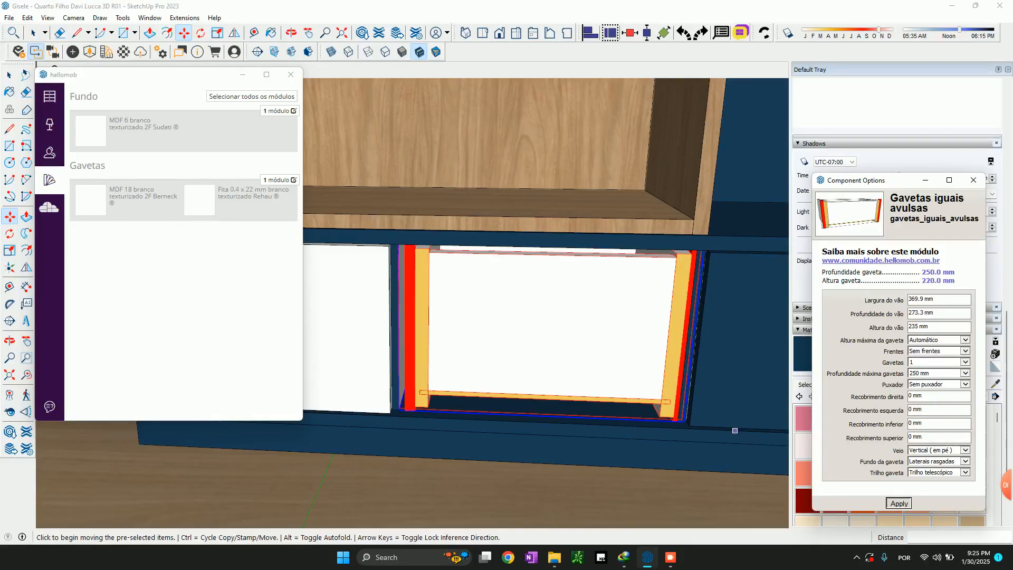
key(Return)
Shift the frontless drawer sideways so its runner side meets the divider beside the white-fronted drawer
scroll(400, 417, up, 5)
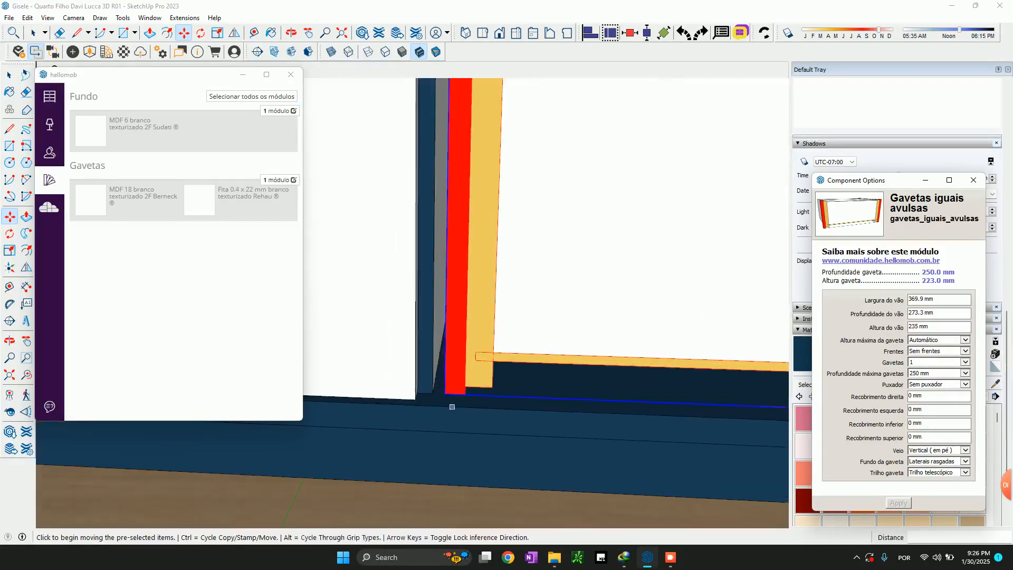
click(433, 393)
click(445, 393)
scroll(444, 393, down, 4)
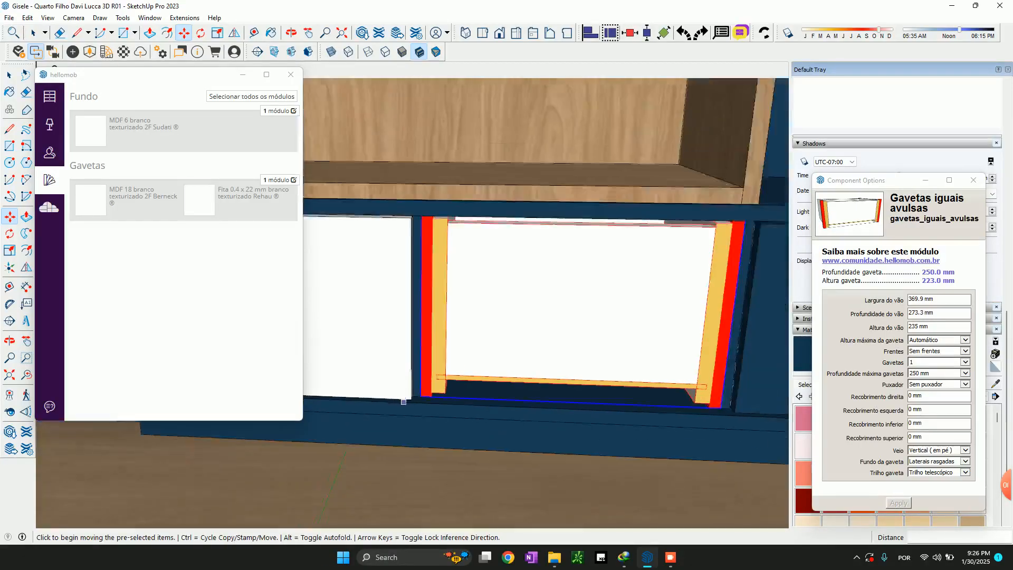
Examine how the frontless drawer fits between the two dividers of the middle compartment
scroll(651, 405, up, 2)
scroll(568, 392, down, 3)
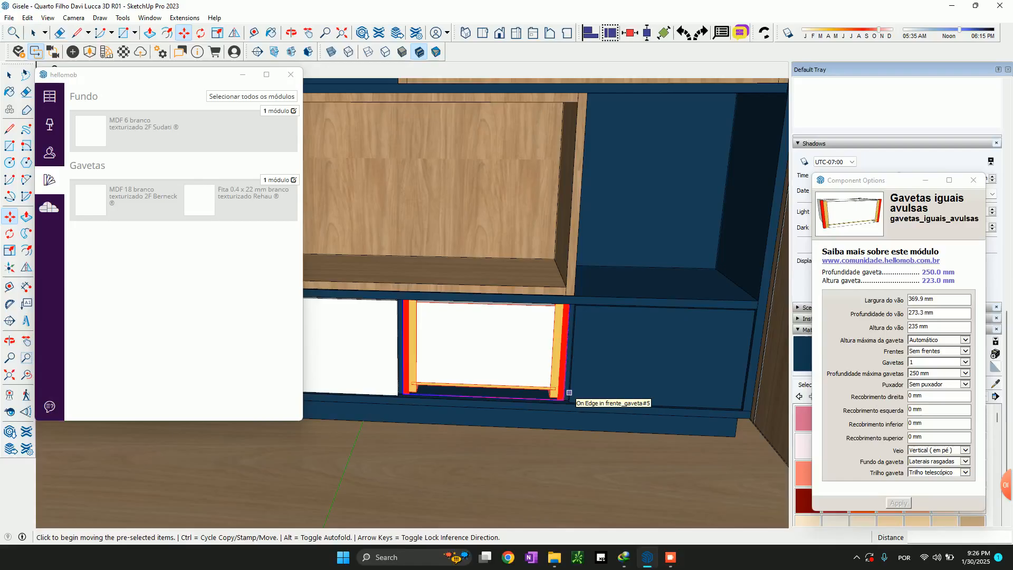
mouse_move(550, 387)
middle_down()
mouse_move(589, 325)
mouse_move(644, 356)
mouse_move(638, 346)
middle_up()
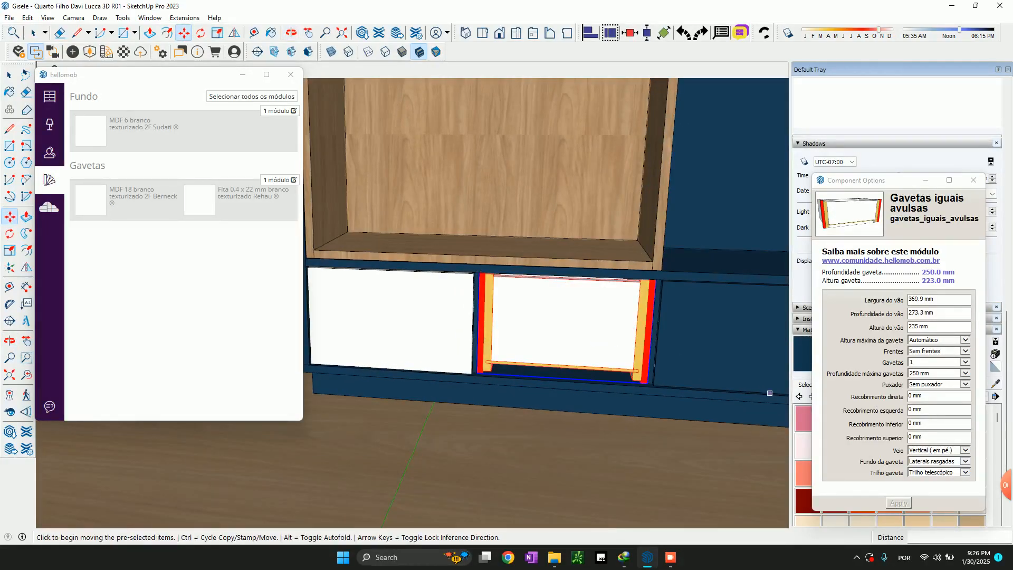
scroll(577, 329, up, 1)
scroll(577, 329, up, 1)
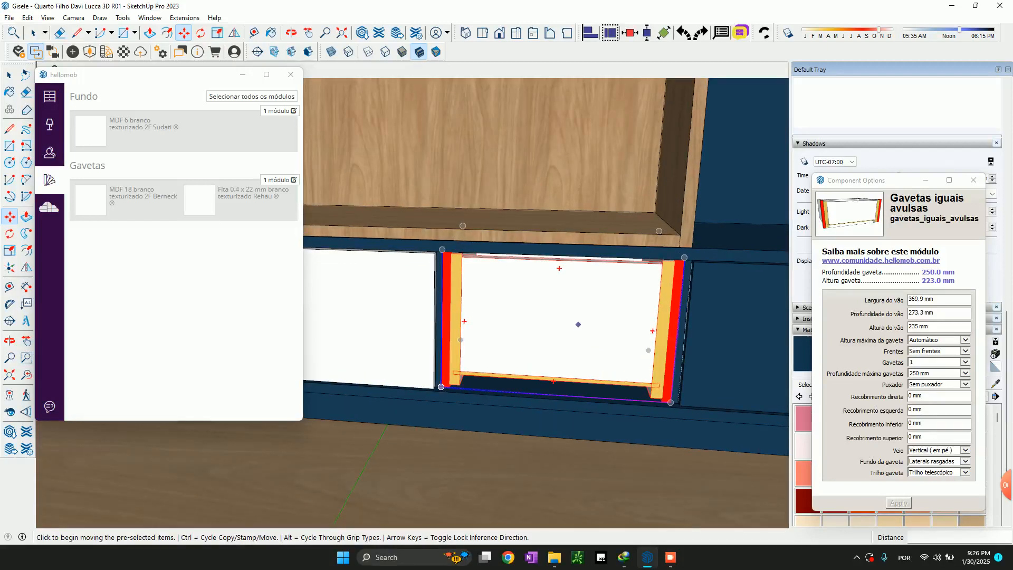
scroll(475, 351, up, 1)
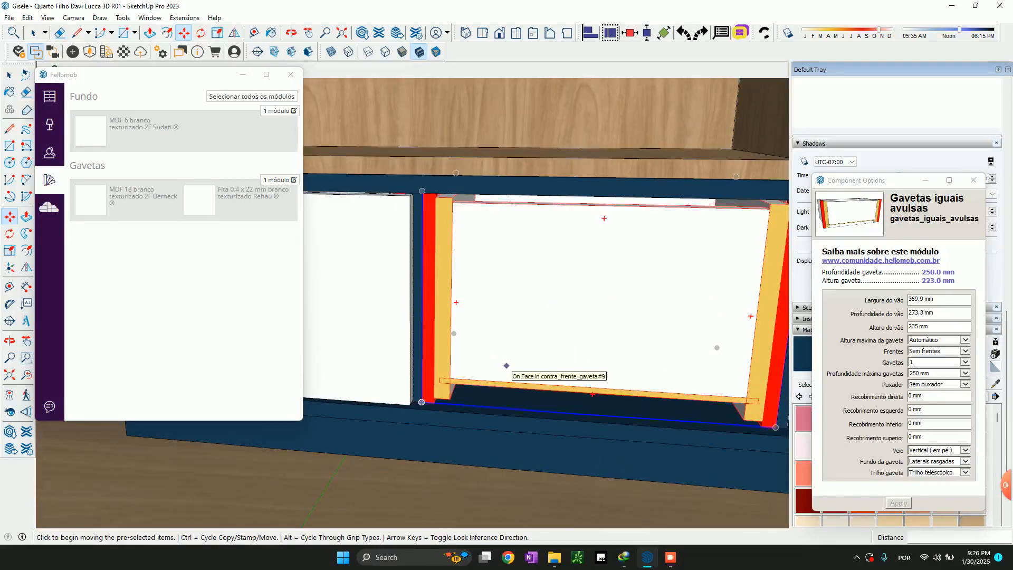
scroll(498, 342, down, 1)
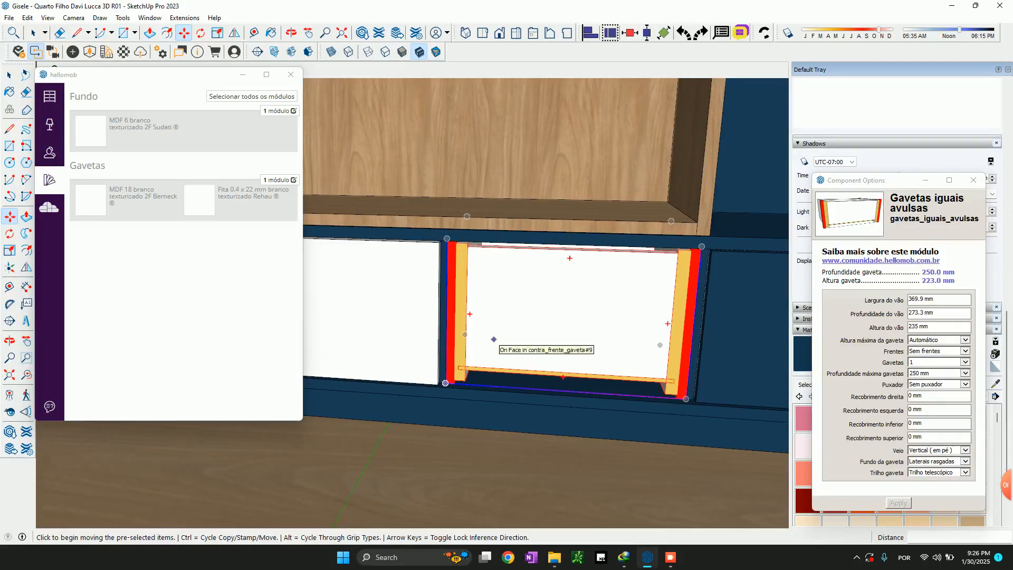
scroll(449, 298, up, 2)
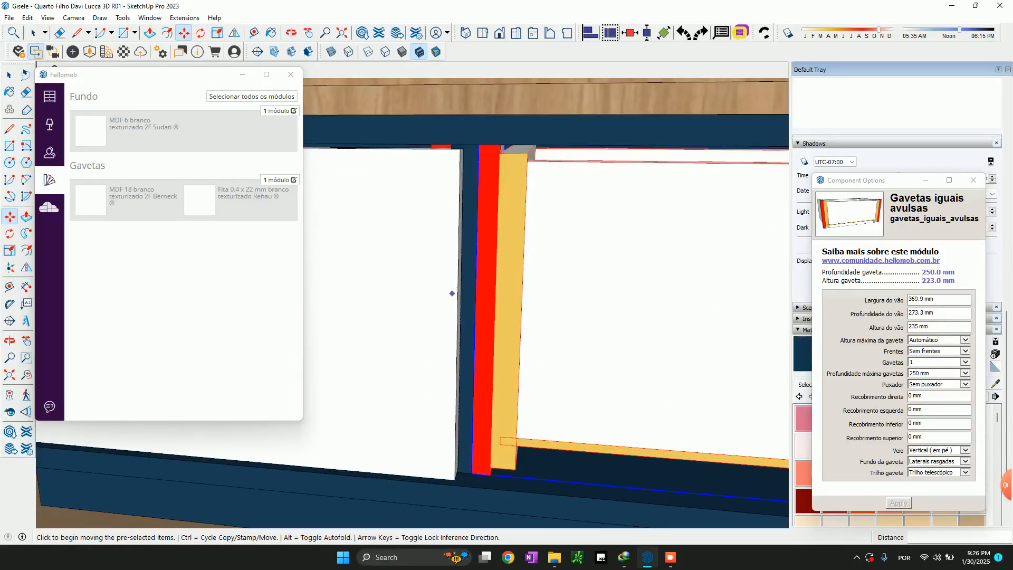
scroll(449, 297, down, 2)
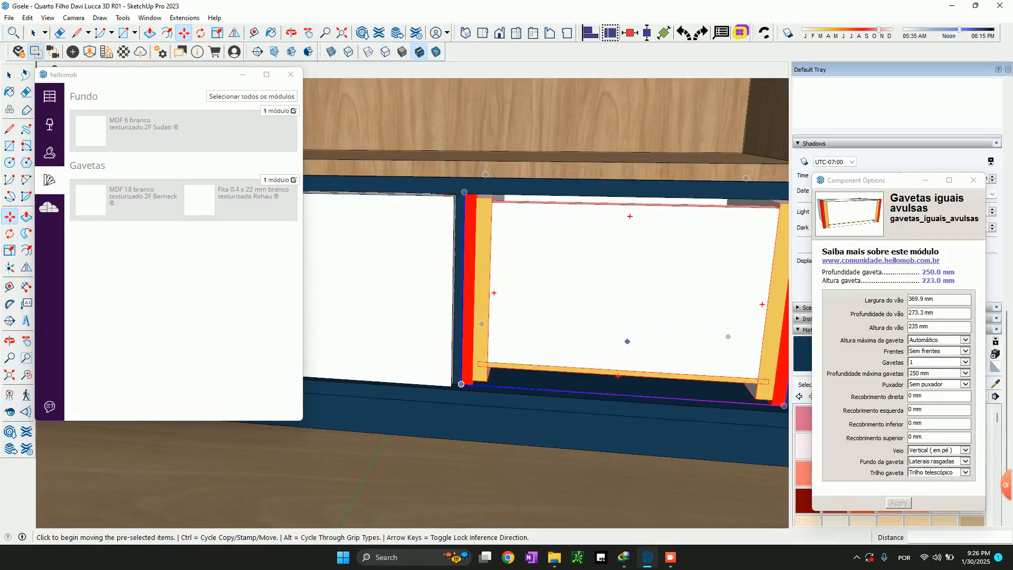
Open the frontless drawer's Recobrimento direita value for editing
click(911, 396)
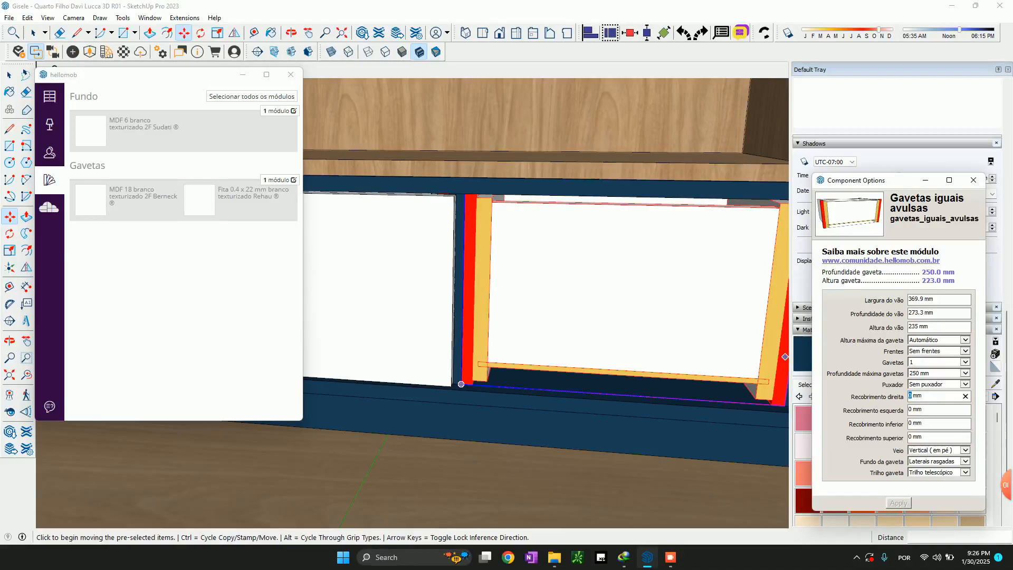
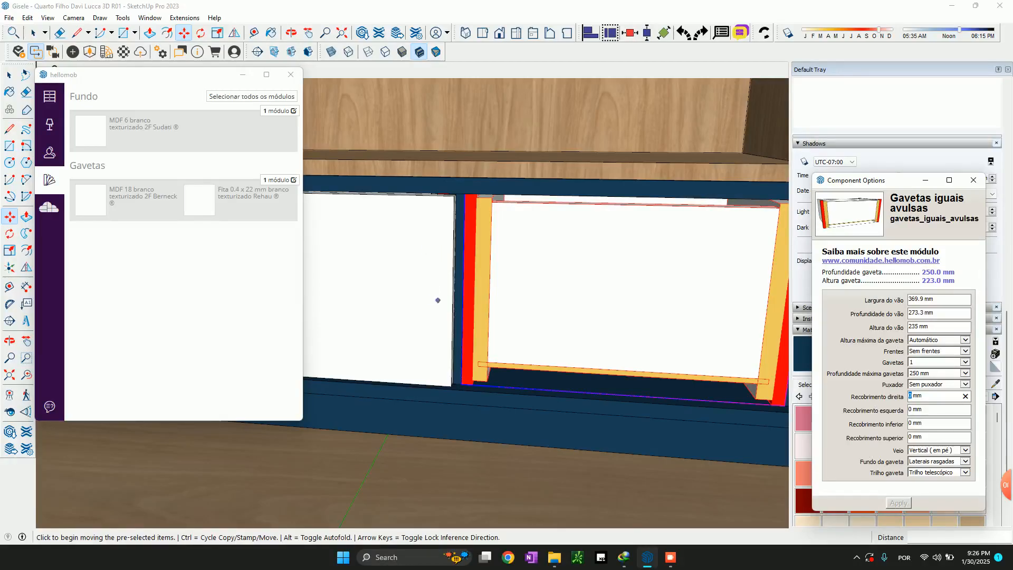
Set the frontless drawer's Recobrimento direita and esquerda to 7 mm, and its Recobrimento inferior and superior to -3 mm
text(7.5)
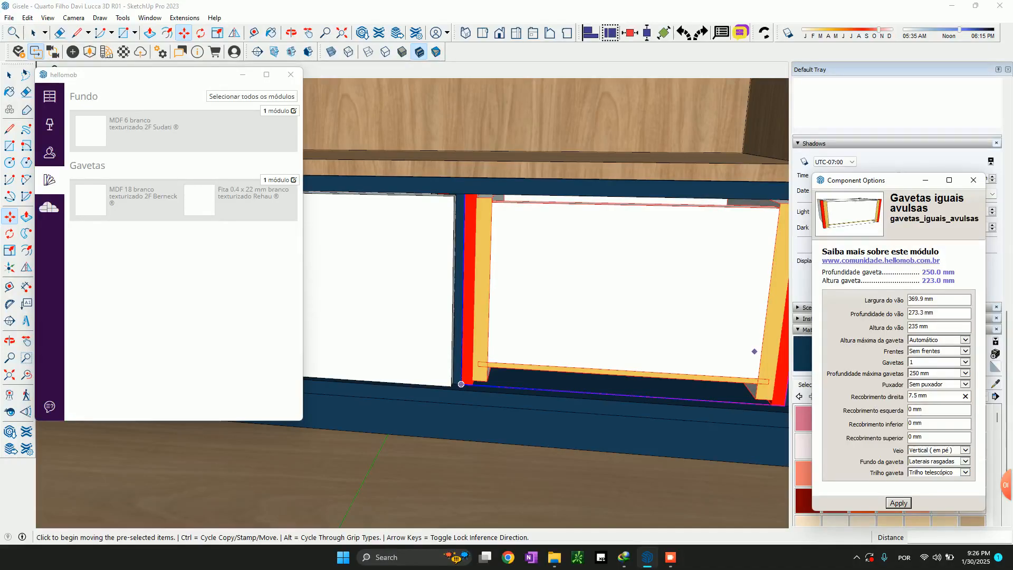
click(909, 410)
drag(912, 396, 919, 396)
key(BackSpace)
double_click(910, 409)
text(7)
double_click(910, 422)
double_click(911, 437)
Switch the middle drawer's Frentes option to Com frentes and apply the module's new settings
click(945, 351)
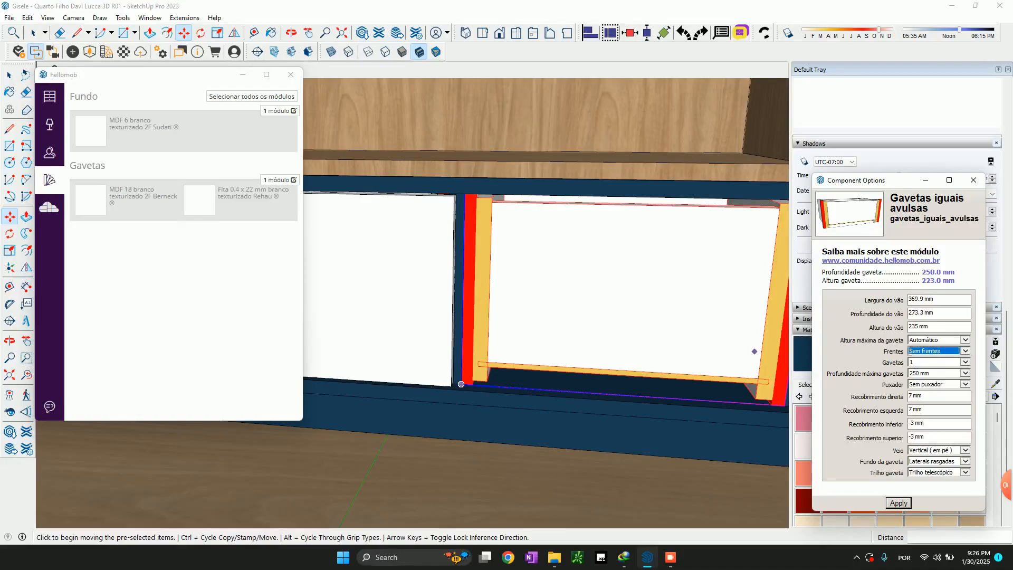
click(945, 351)
key(Down)
click(898, 503)
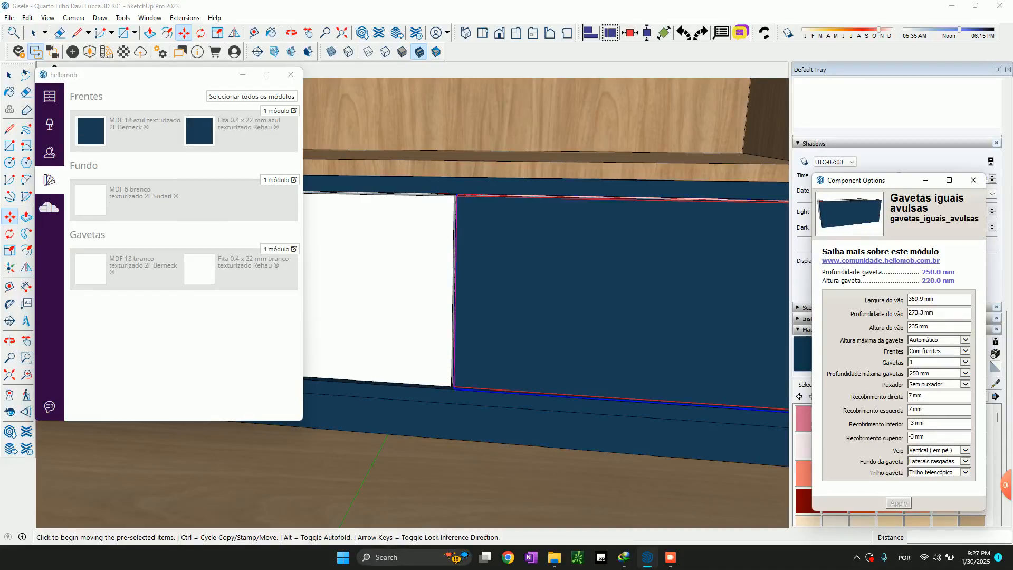
Examine the middle drawer's blue front, its hidden edges and the gaps to the neighbouring drawer fronts and the base
scroll(567, 269, up, 1)
middle_drag(459, 254, 531, 215)
key(k)
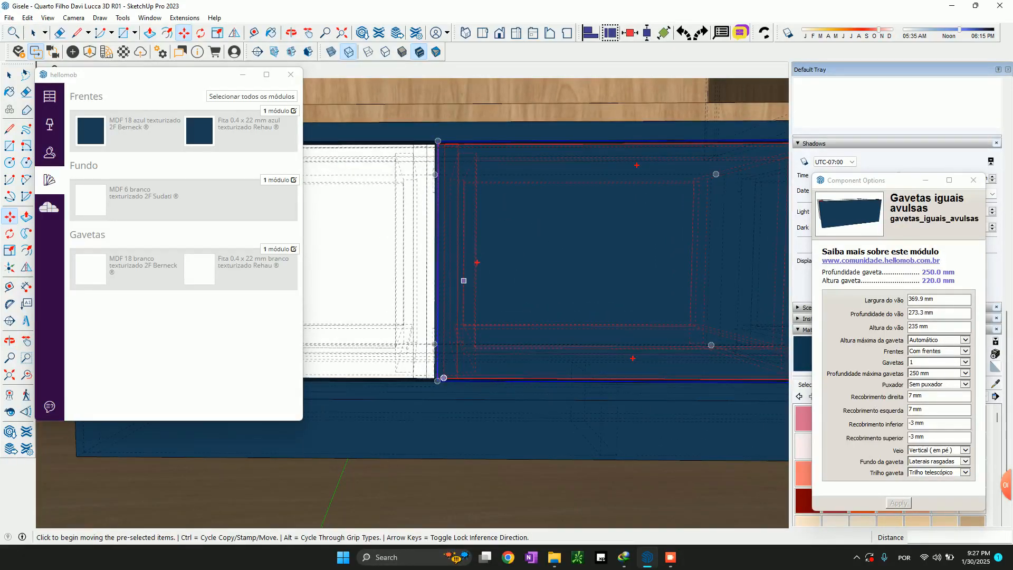
key(k)
middle_drag(464, 280, 466, 268)
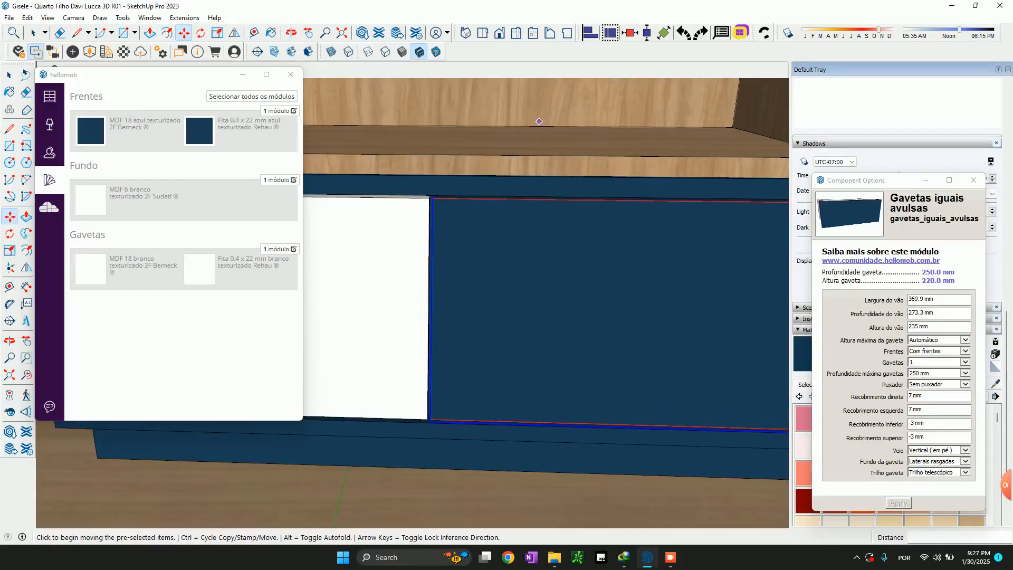
key(space)
scroll(522, 181, down, 3)
click(522, 183)
scroll(713, 364, up, 3)
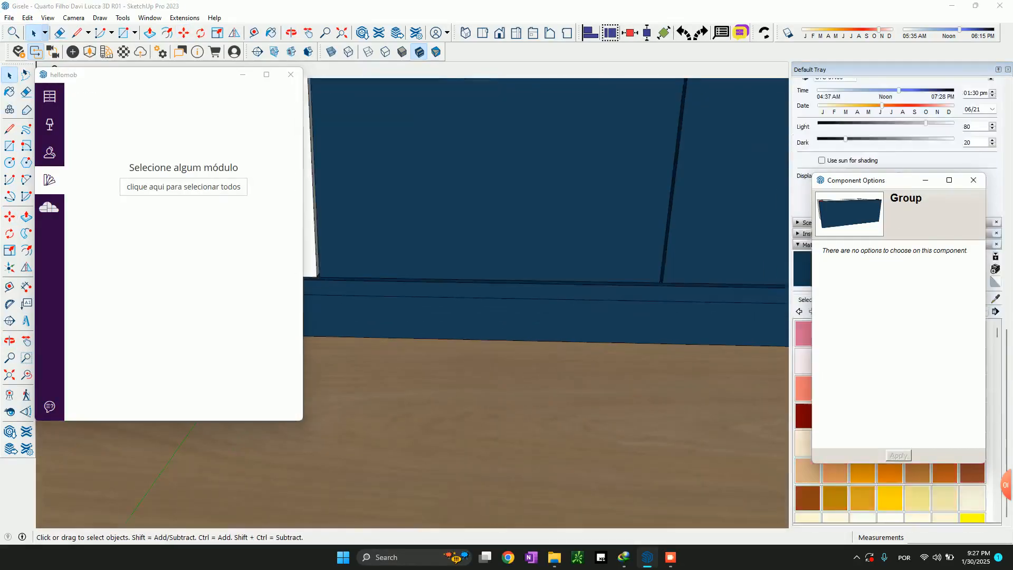
shift+middle_drag(613, 296, 652, 328)
scroll(745, 185, up, 3)
shift+middle_drag(775, 166, 658, 270)
scroll(658, 270, down, 4)
scroll(659, 266, down, 3)
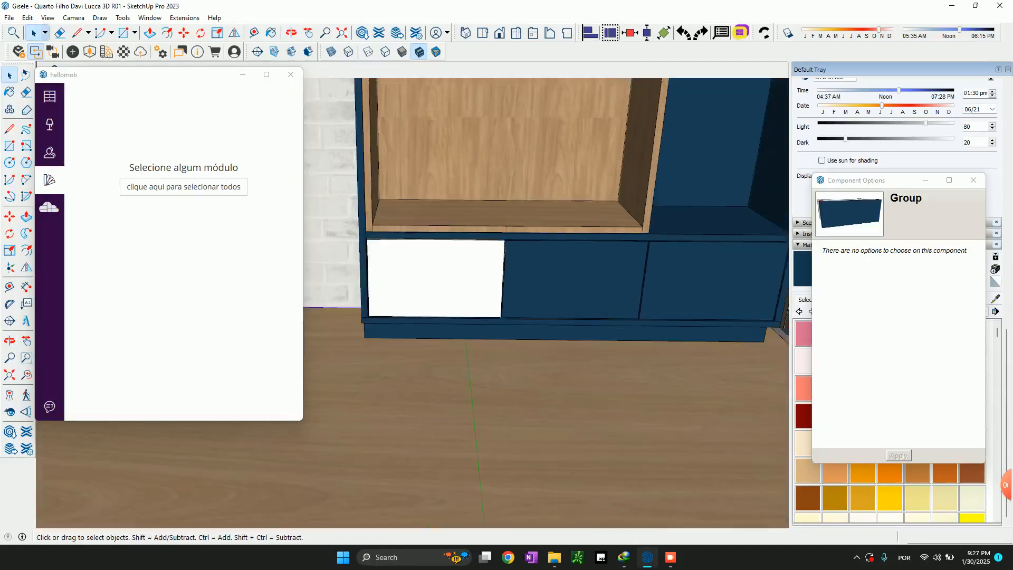
scroll(660, 267, down, 2)
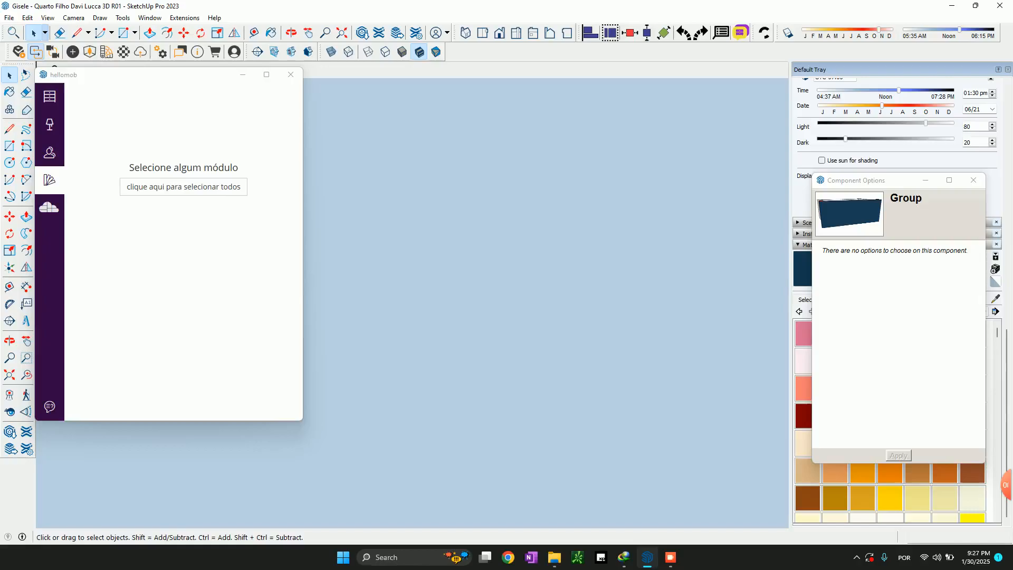
middle_drag(660, 266, 569, 264)
Examine the rebuilt room as a whole, including the shelf unit, the wardrobe doors and the white strip under the wardrobe
click(342, 33)
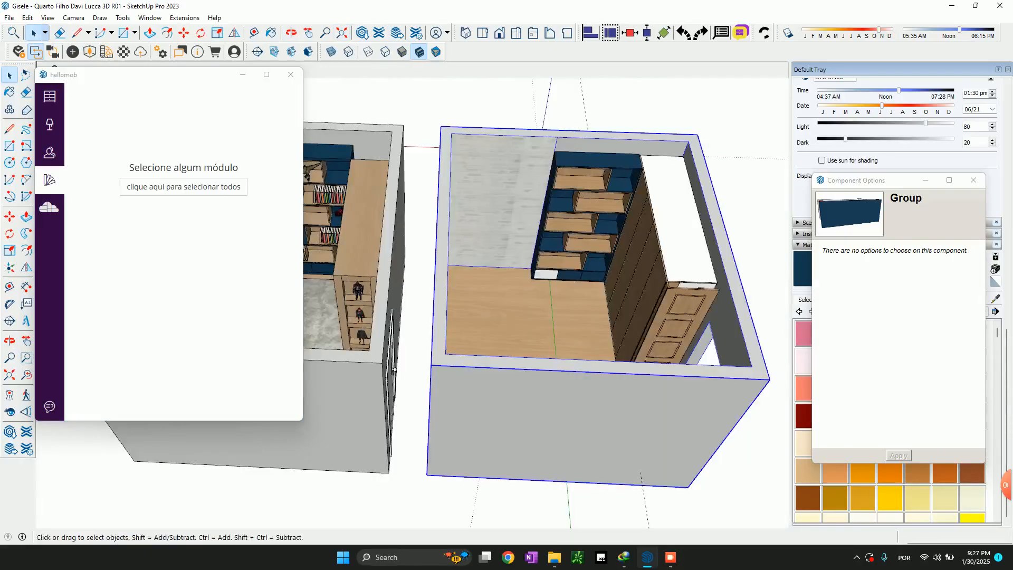
mouse_move(448, 211)
middle_down()
mouse_move(538, 137)
mouse_move(622, 196)
middle_up()
scroll(538, 138, up, 2)
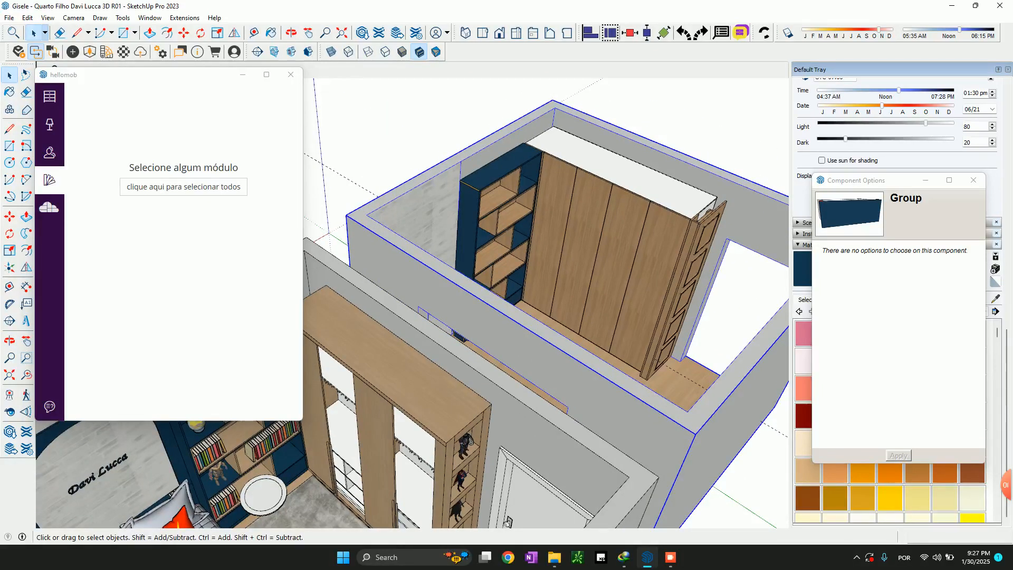
scroll(633, 337, up, 2)
scroll(560, 329, up, 5)
mouse_move(560, 328)
middle_down()
mouse_move(562, 295)
mouse_move(562, 348)
middle_up()
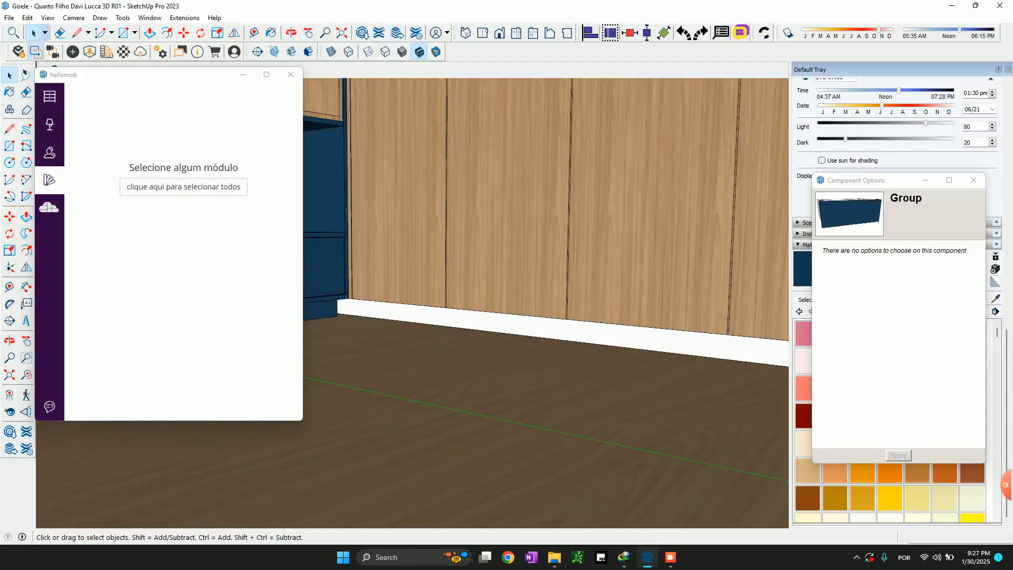
middle_drag(543, 269, 533, 350)
scroll(533, 351, down, 7)
mouse_move(462, 522)
middle_down()
mouse_move(399, 525)
mouse_move(458, 457)
mouse_move(414, 448)
mouse_move(631, 413)
mouse_move(370, 420)
mouse_move(546, 285)
mouse_move(623, 245)
mouse_move(588, 285)
middle_up()
scroll(622, 245, up, 2)
scroll(638, 222, up, 5)
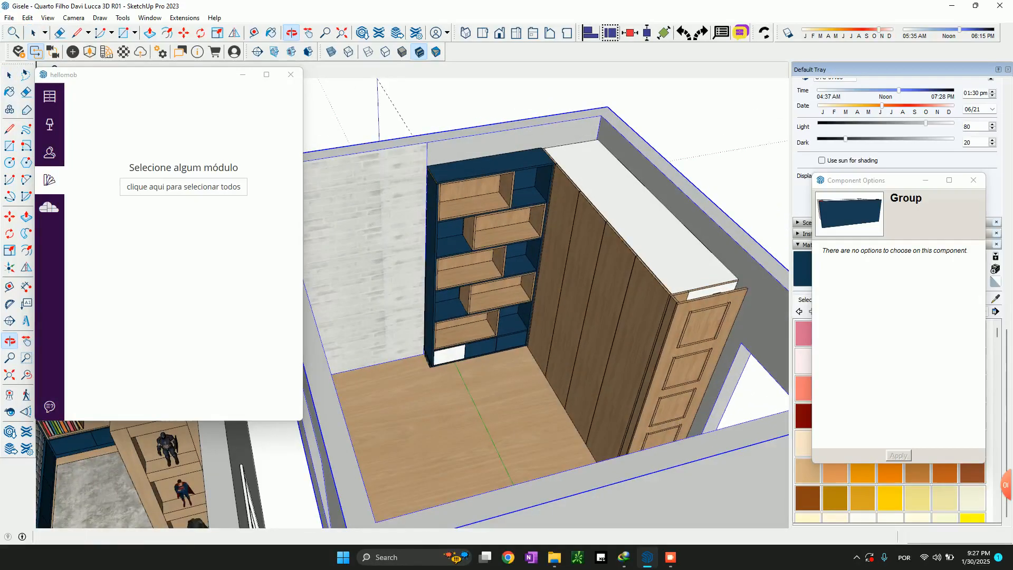